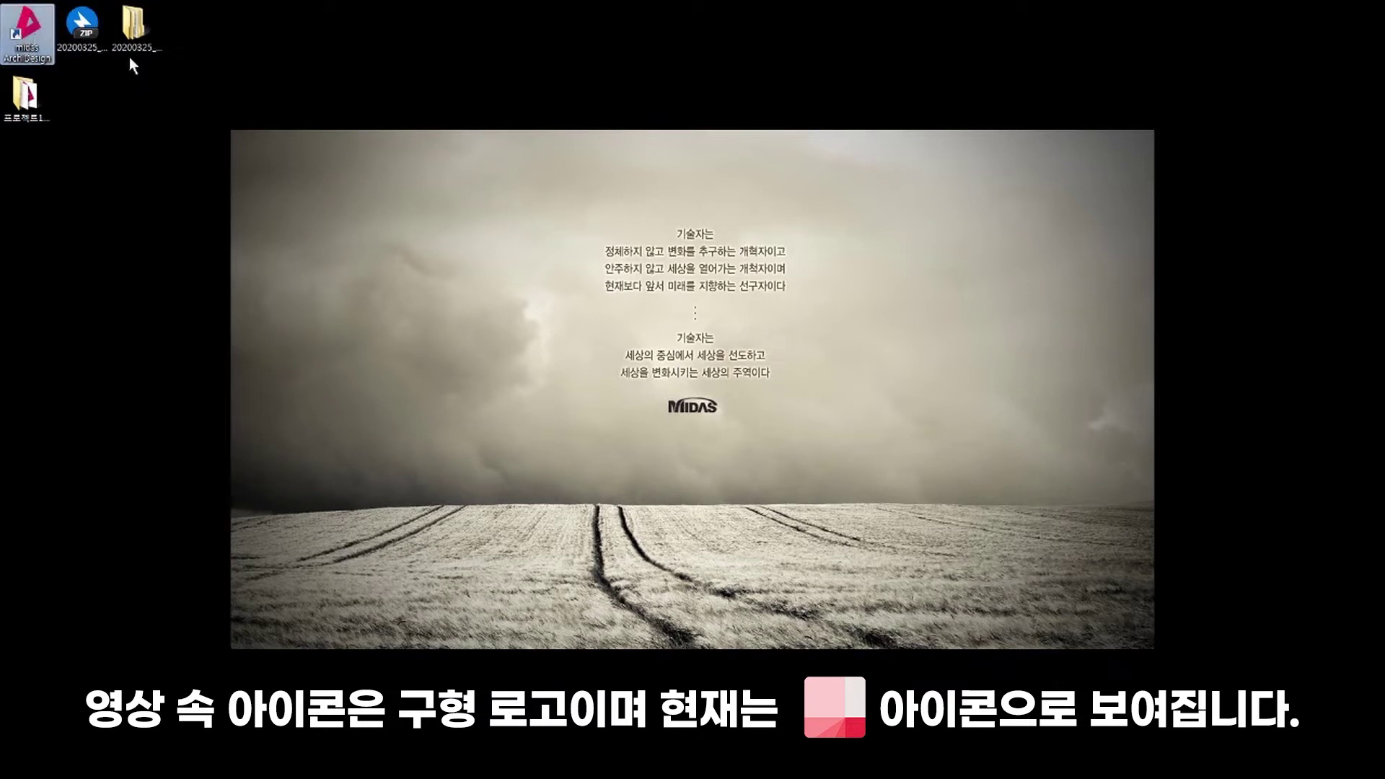
click(26, 94)
click(121, 38)
click(88, 35)
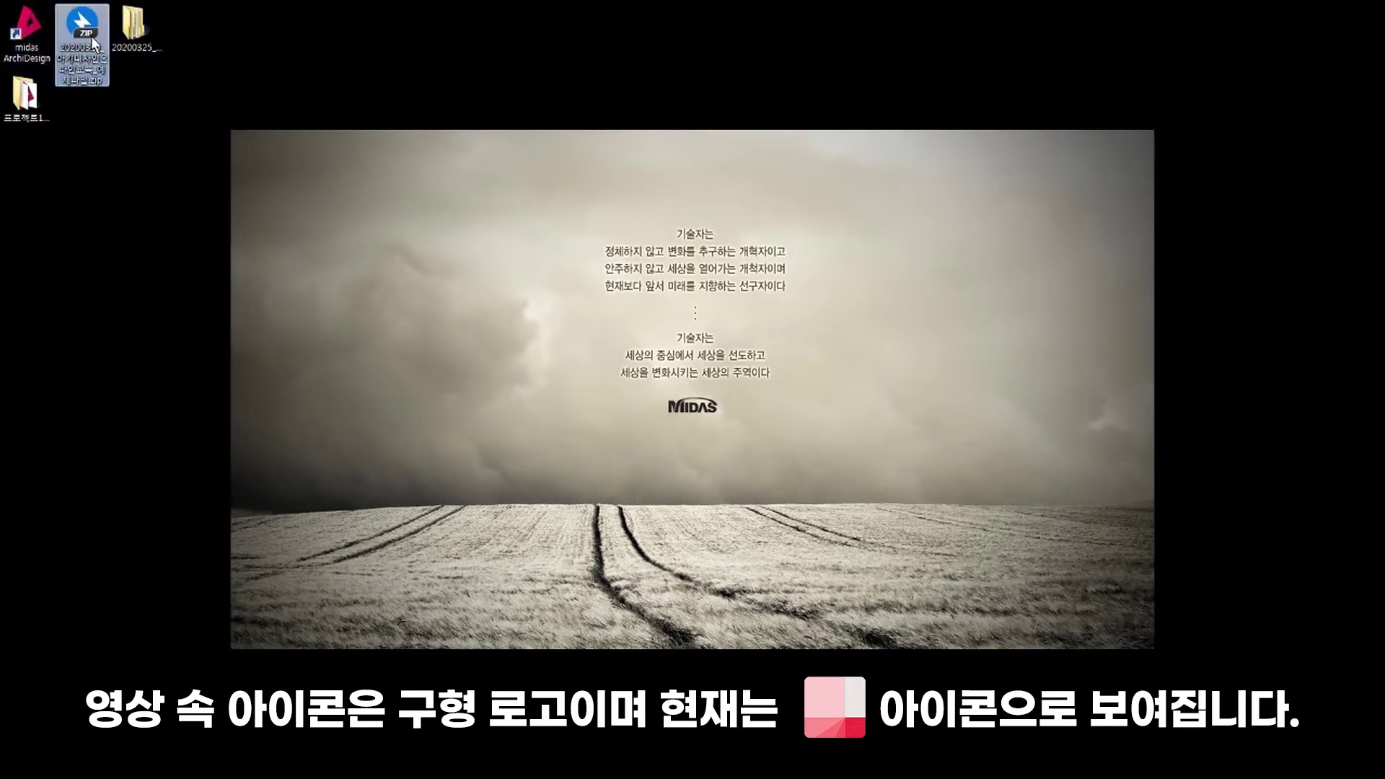
click(133, 30)
click(134, 43)
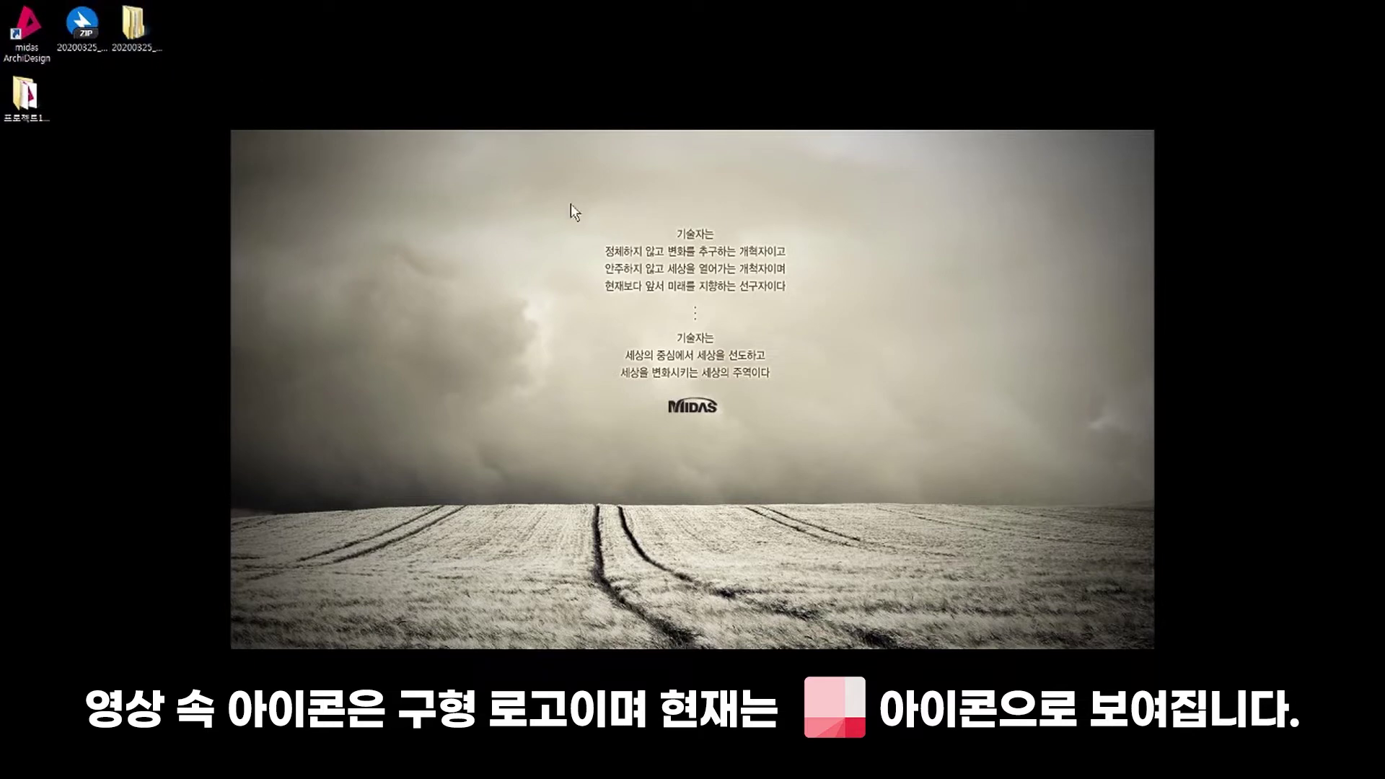
Step: Arrange the example folder beside the midas ArchiDesign window, and open and enlarge the 따라하기01 예제파일 folder
drag(1384, 263, 167, 168)
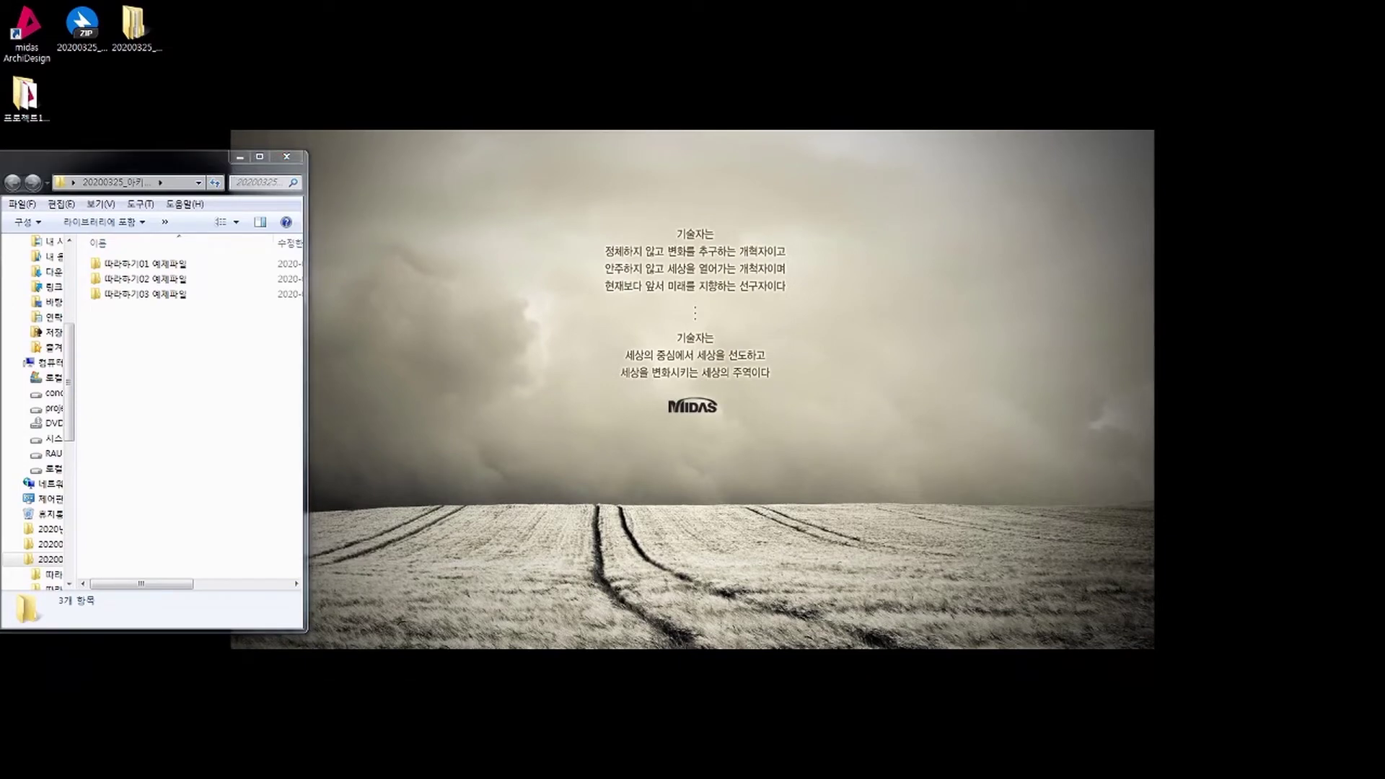
drag(1384, 140, 732, 35)
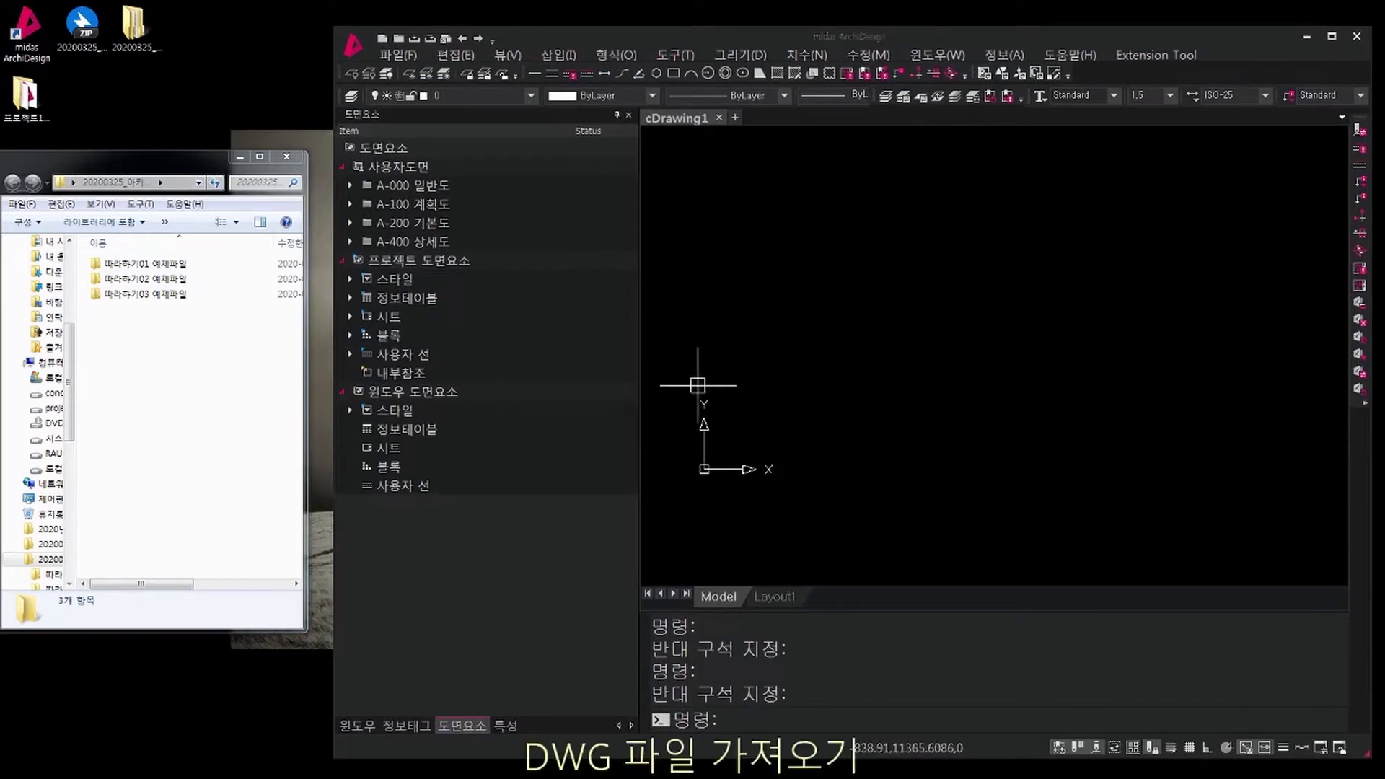
double_click(222, 264)
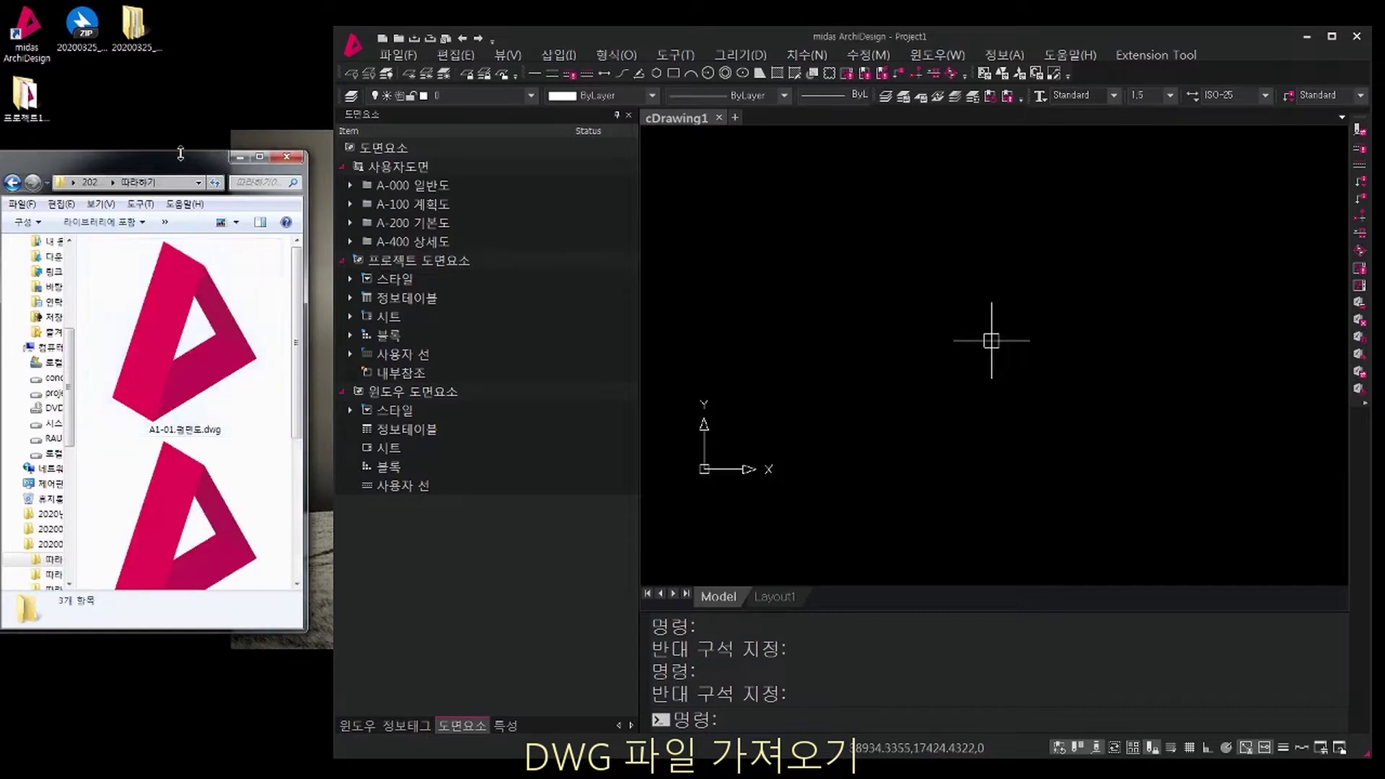
drag(180, 153, 180, 14)
drag(207, 634, 238, 746)
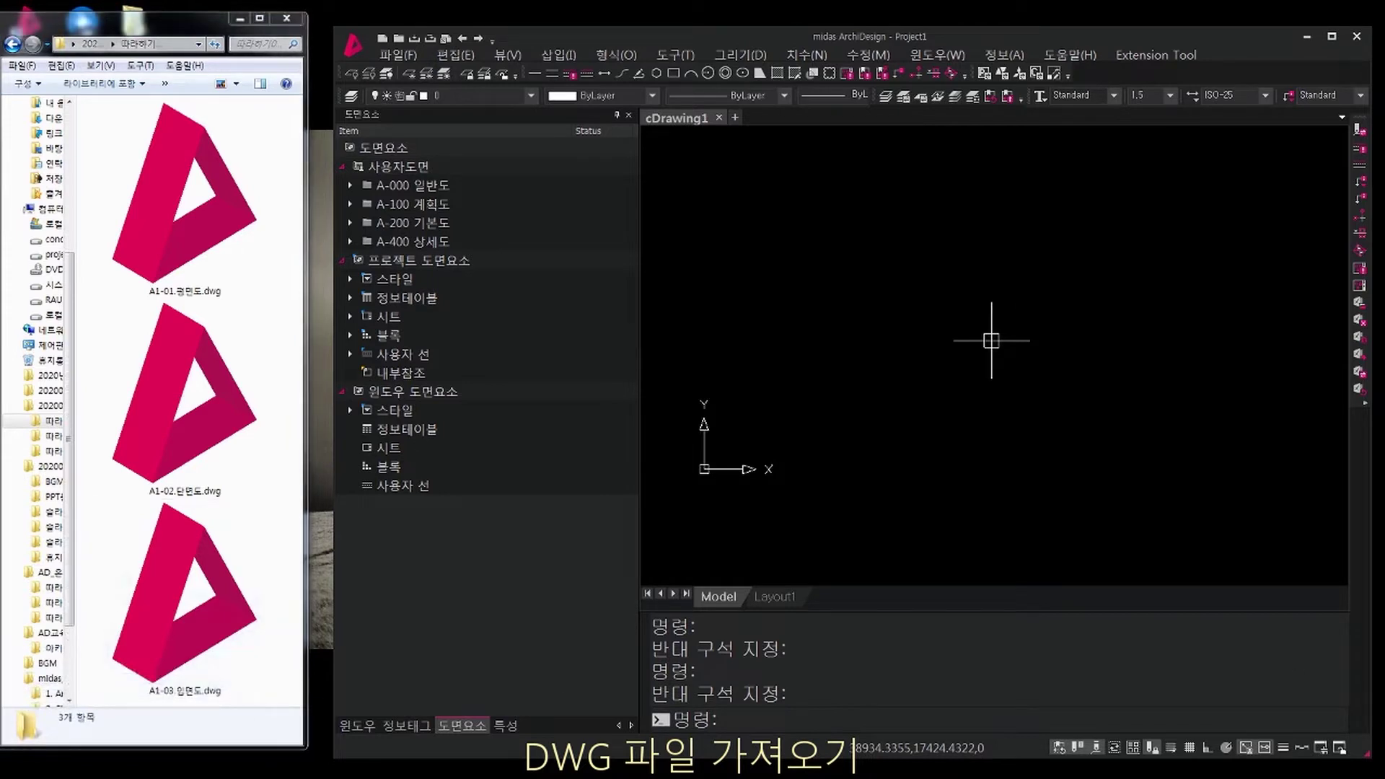
Step: Import all three DWG files, A1-01.평면도, A1-02.단면도 and A1-03.입면도, from the folder into the midas ArchiDesign drawing area
drag(277, 670, 258, 701)
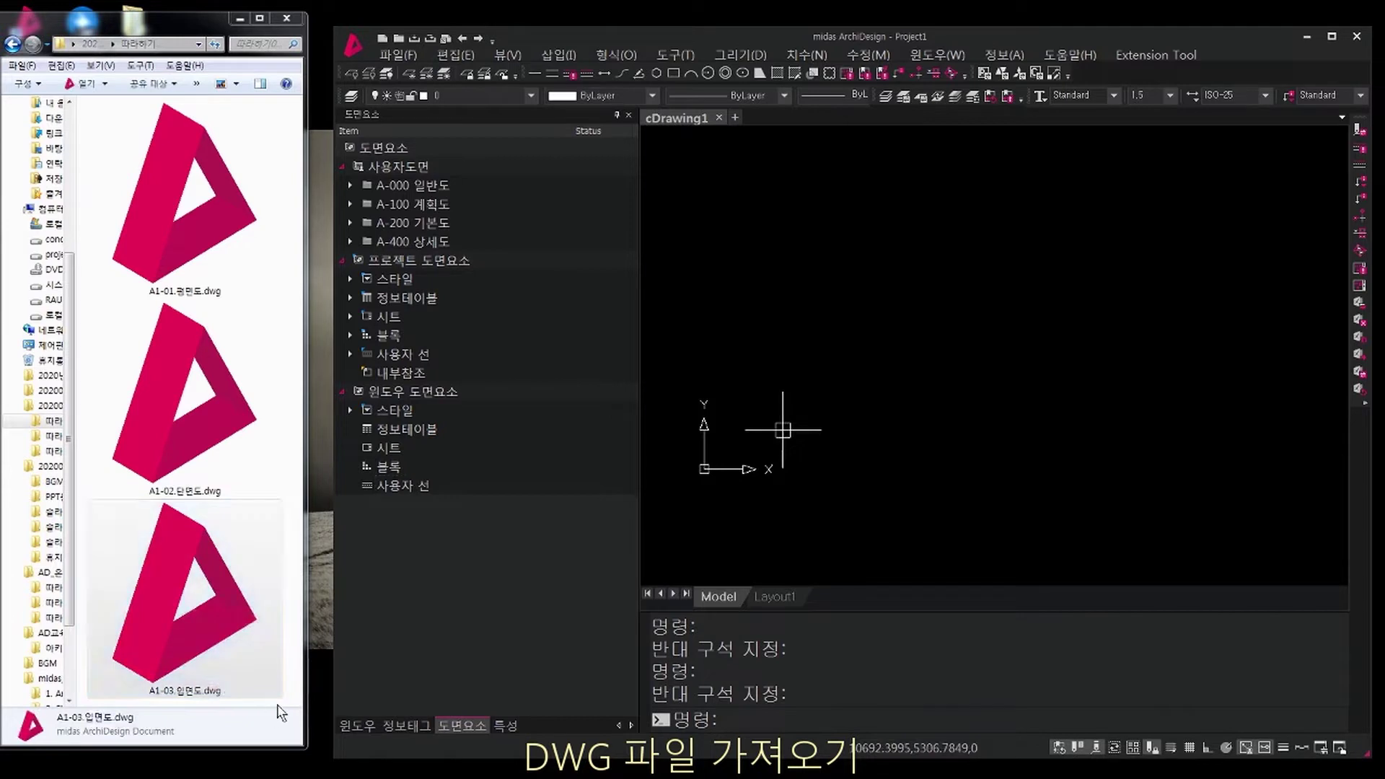
drag(272, 647, 172, 169)
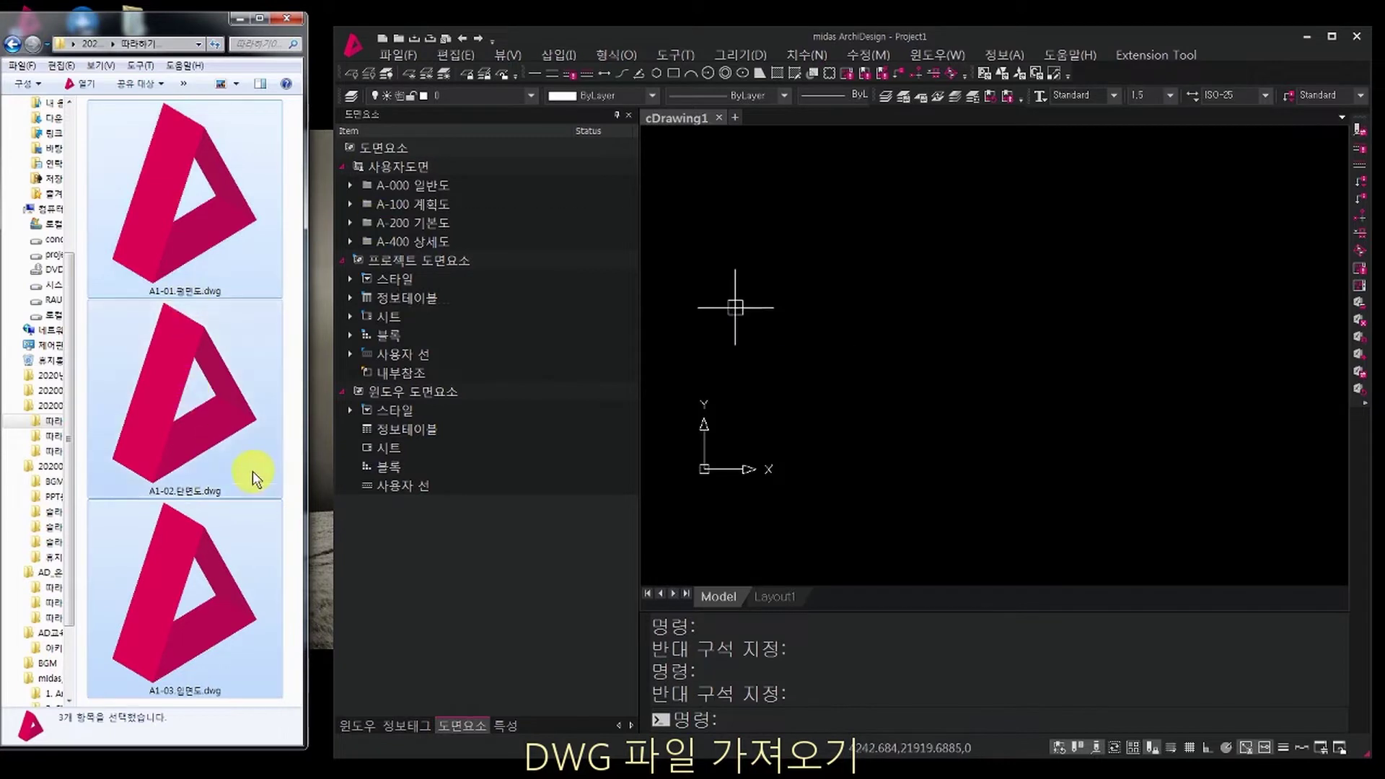
drag(247, 470, 728, 403)
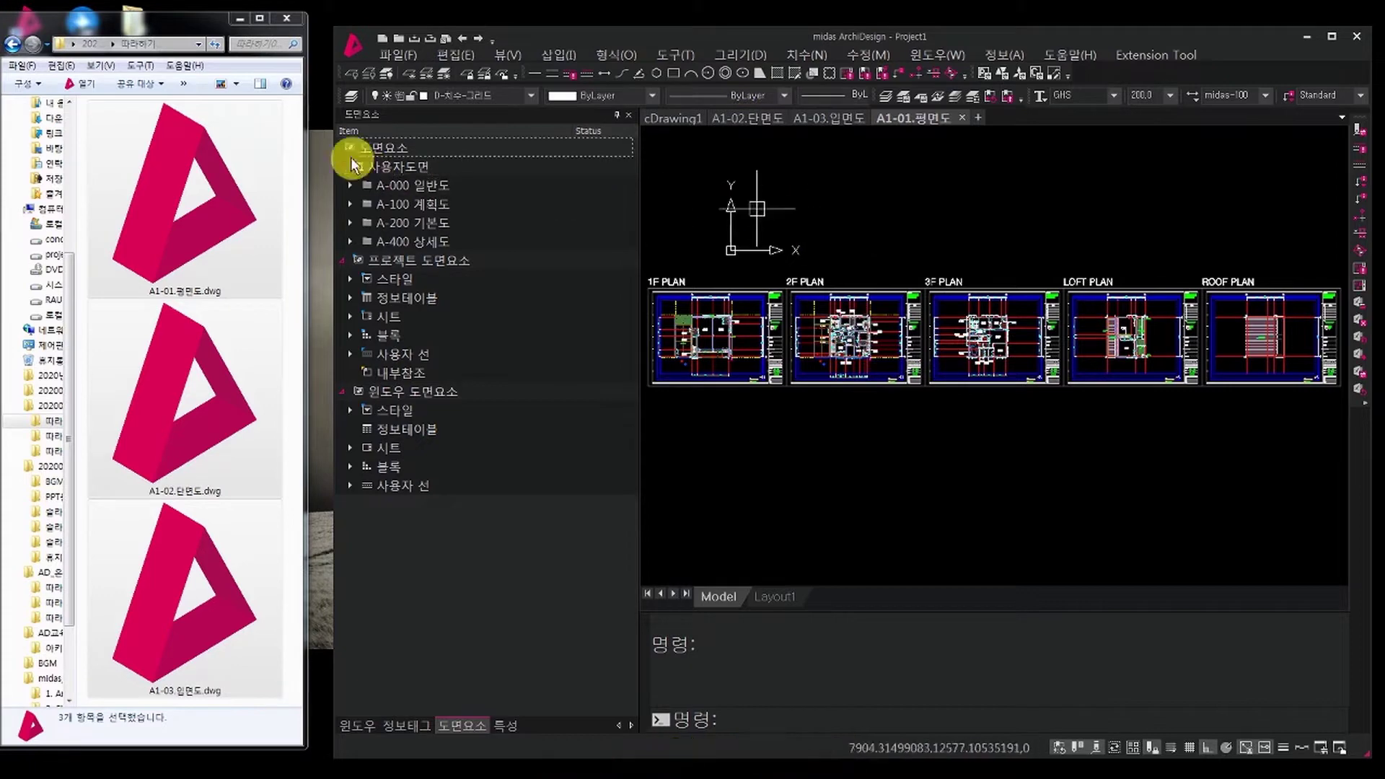
Step: Examine the drawing subfolders and files in the 프로젝트1 desktop folder, and put its window away
drag(197, 14, 200, 189)
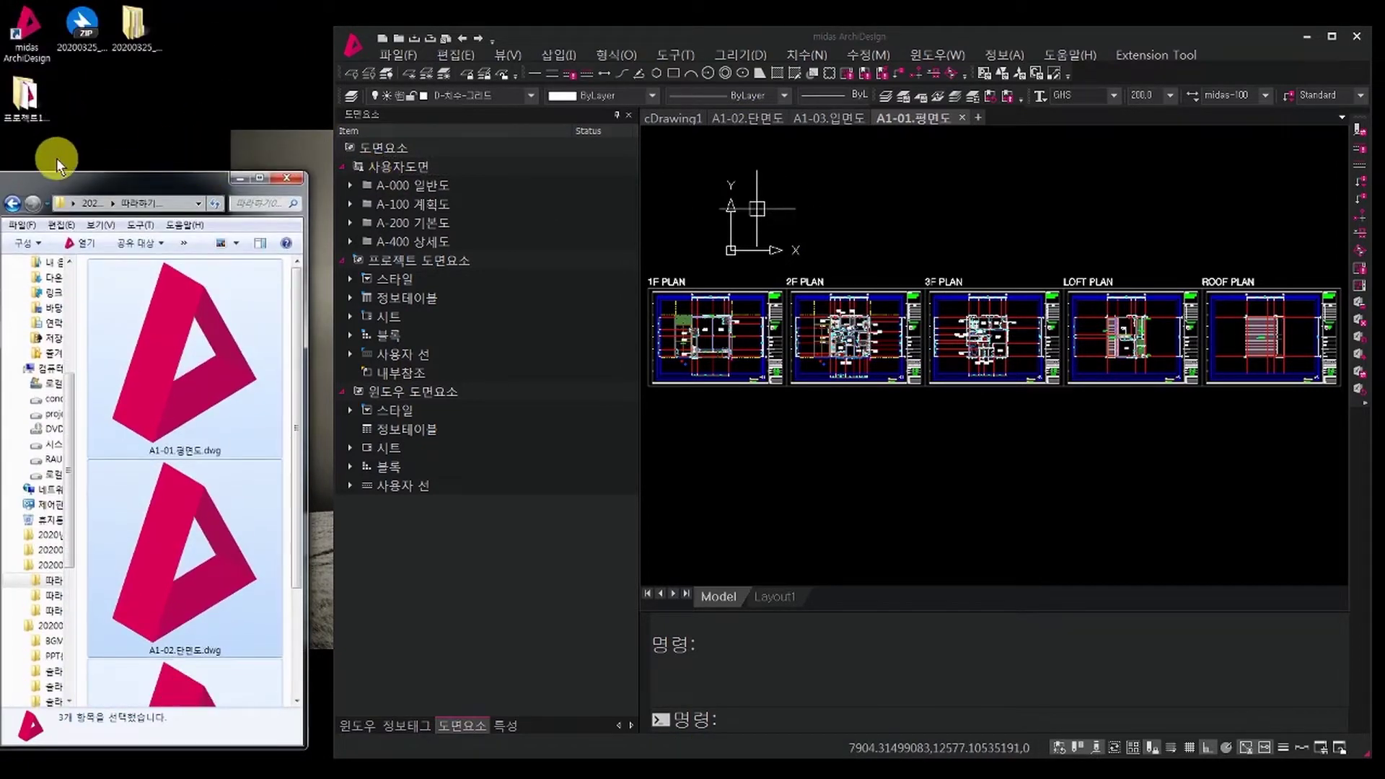
double_click(38, 102)
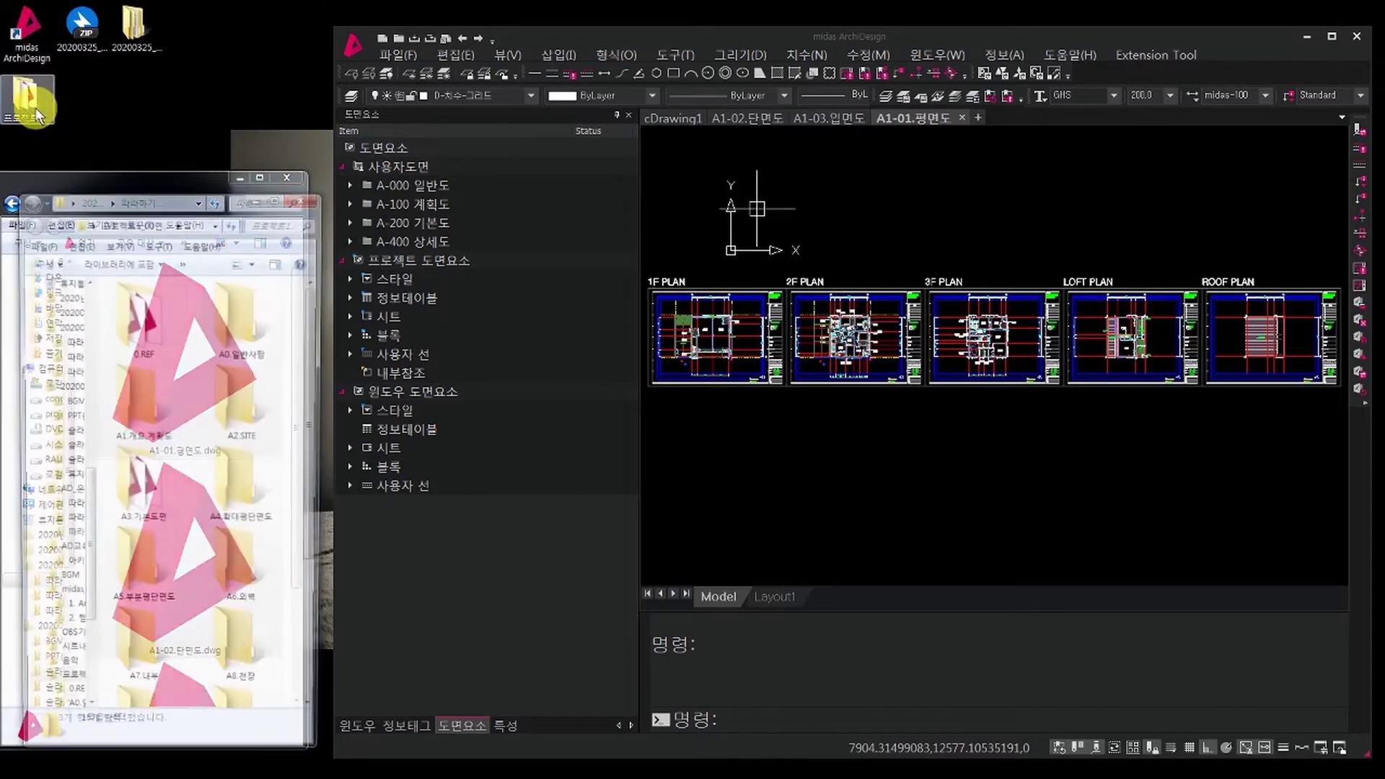
drag(141, 208, 238, 93)
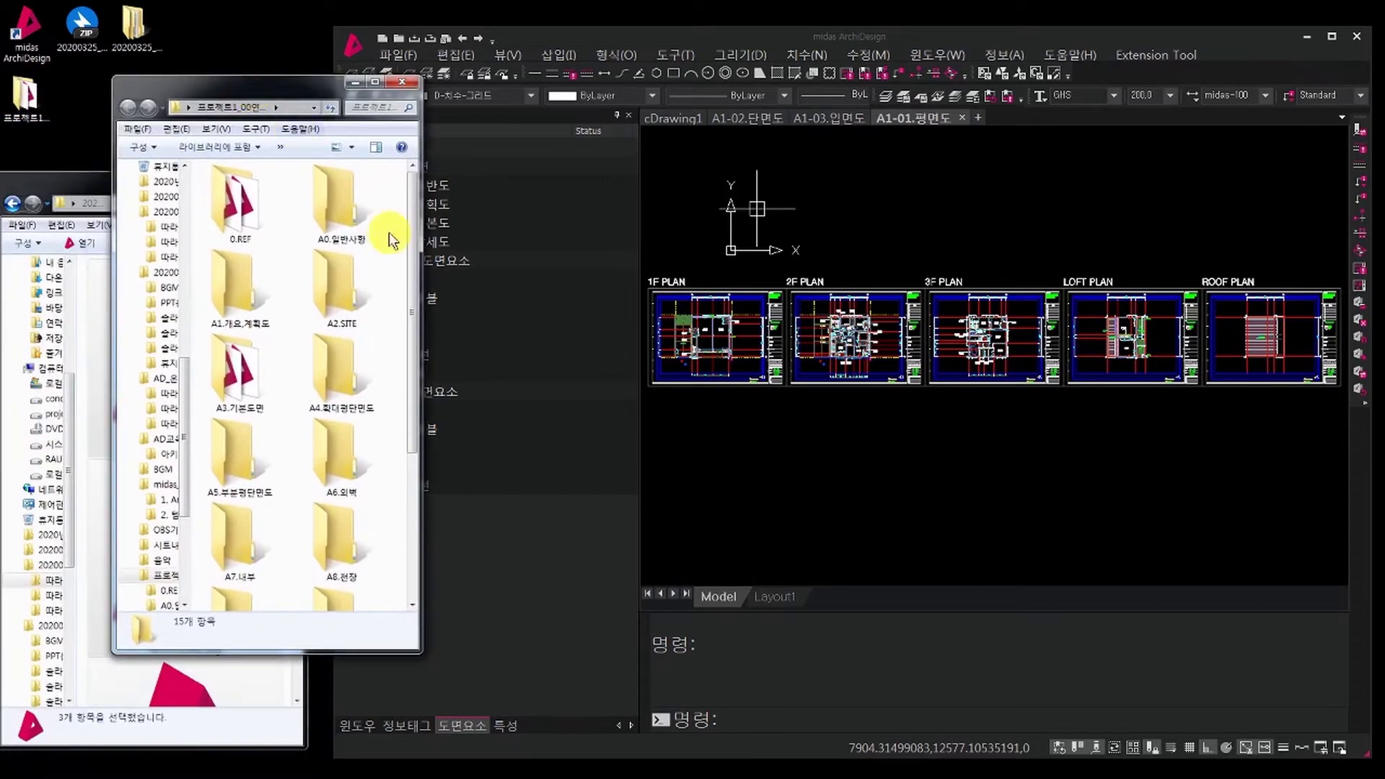
drag(418, 215, 829, 278)
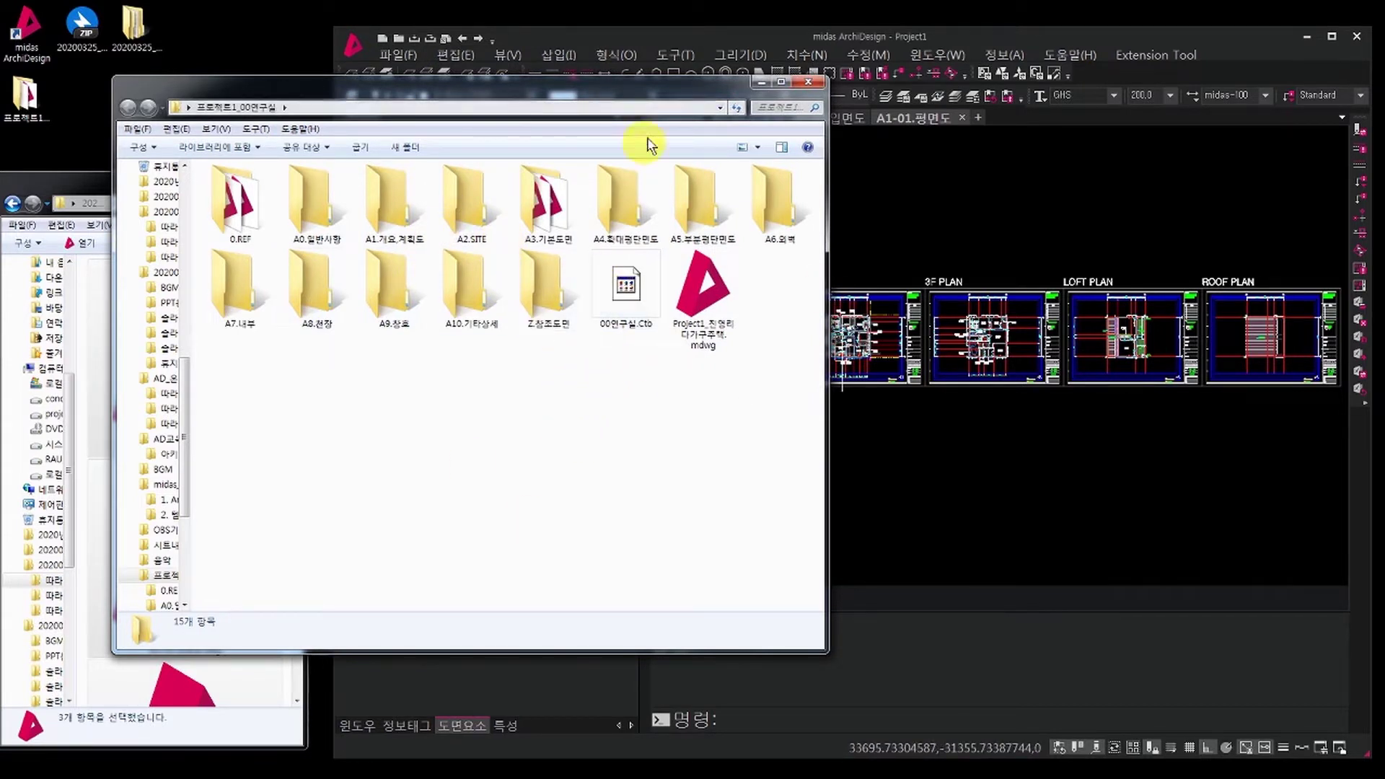
click(760, 85)
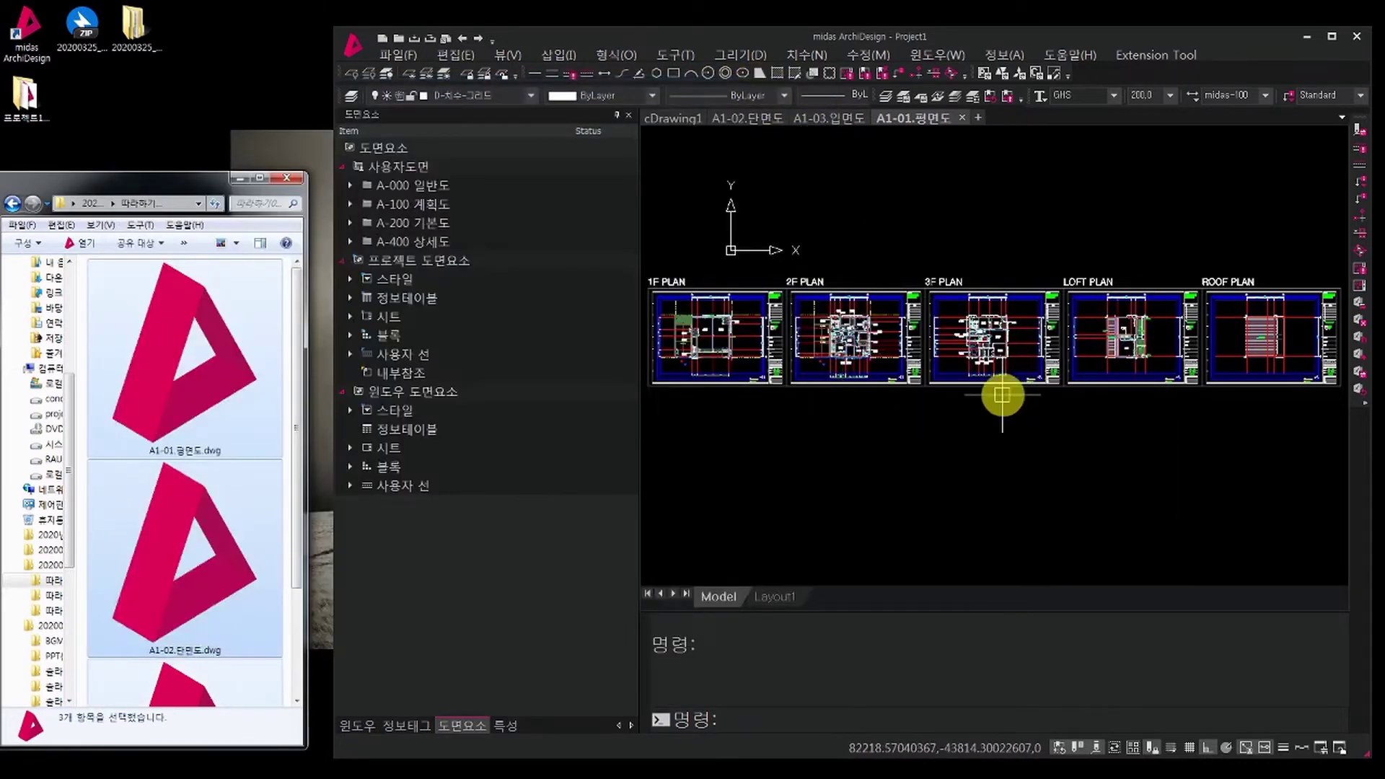
Step: Show the list of open CAD drawings and reorder it as A1-01.평면도, A1-03.입면도, A1-02.단면도
click(352, 725)
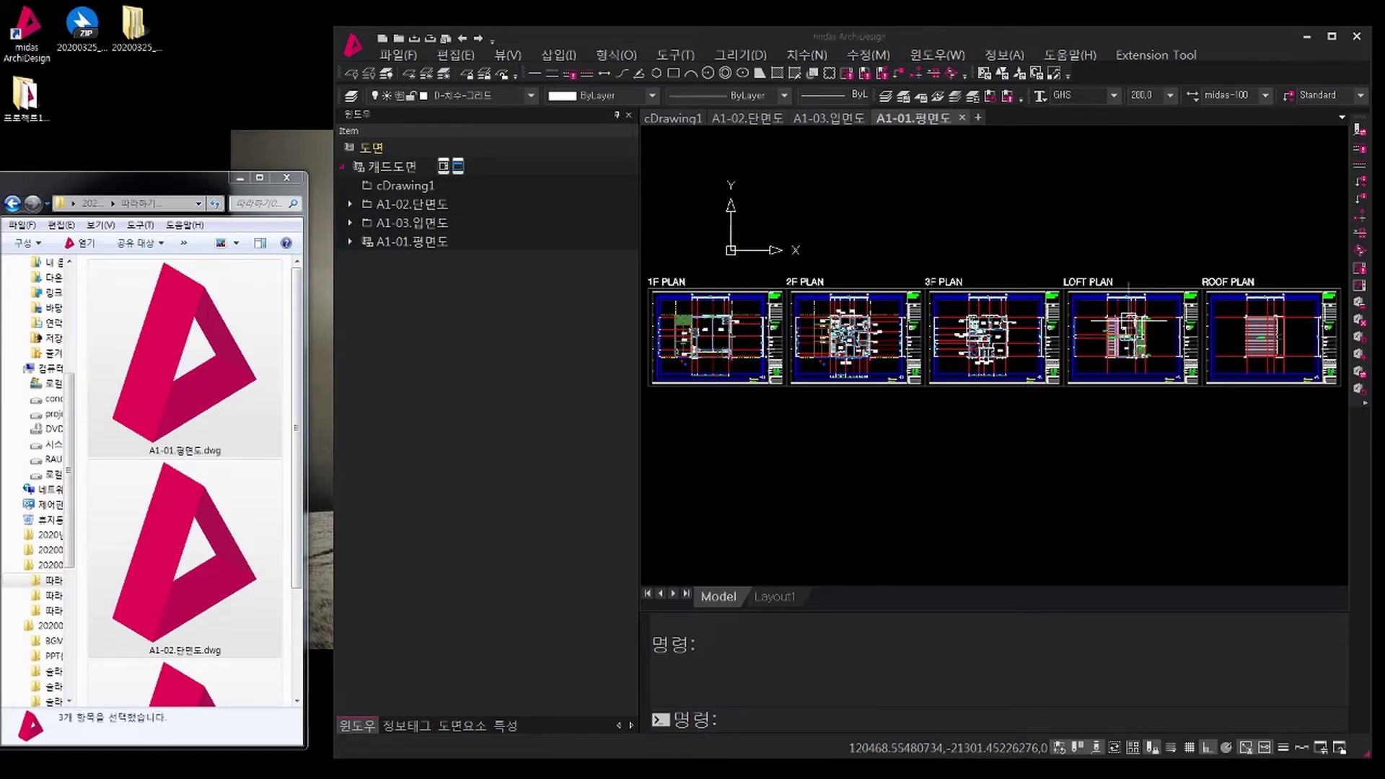
click(753, 116)
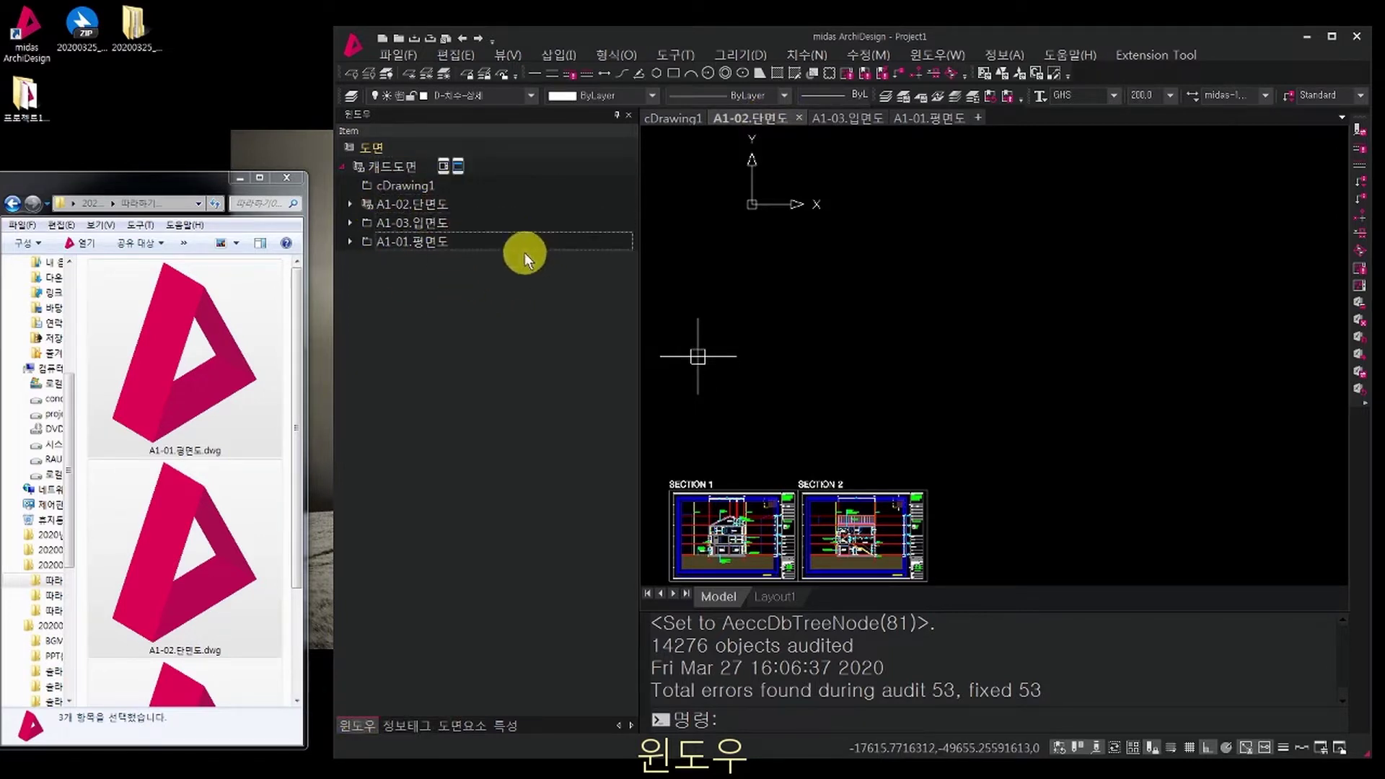
click(493, 244)
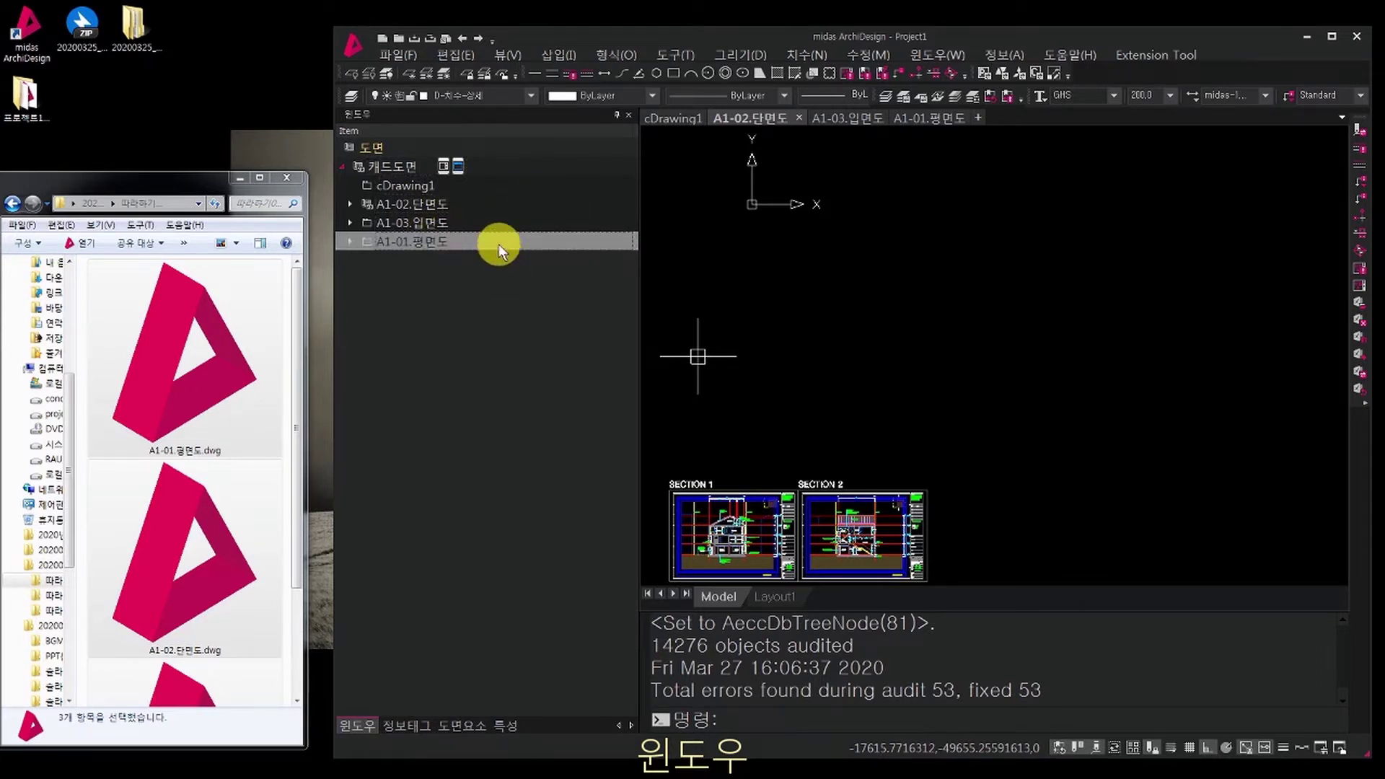
mouse_move(494, 244)
mouse_down()
mouse_move(513, 207)
mouse_move(508, 222)
mouse_up()
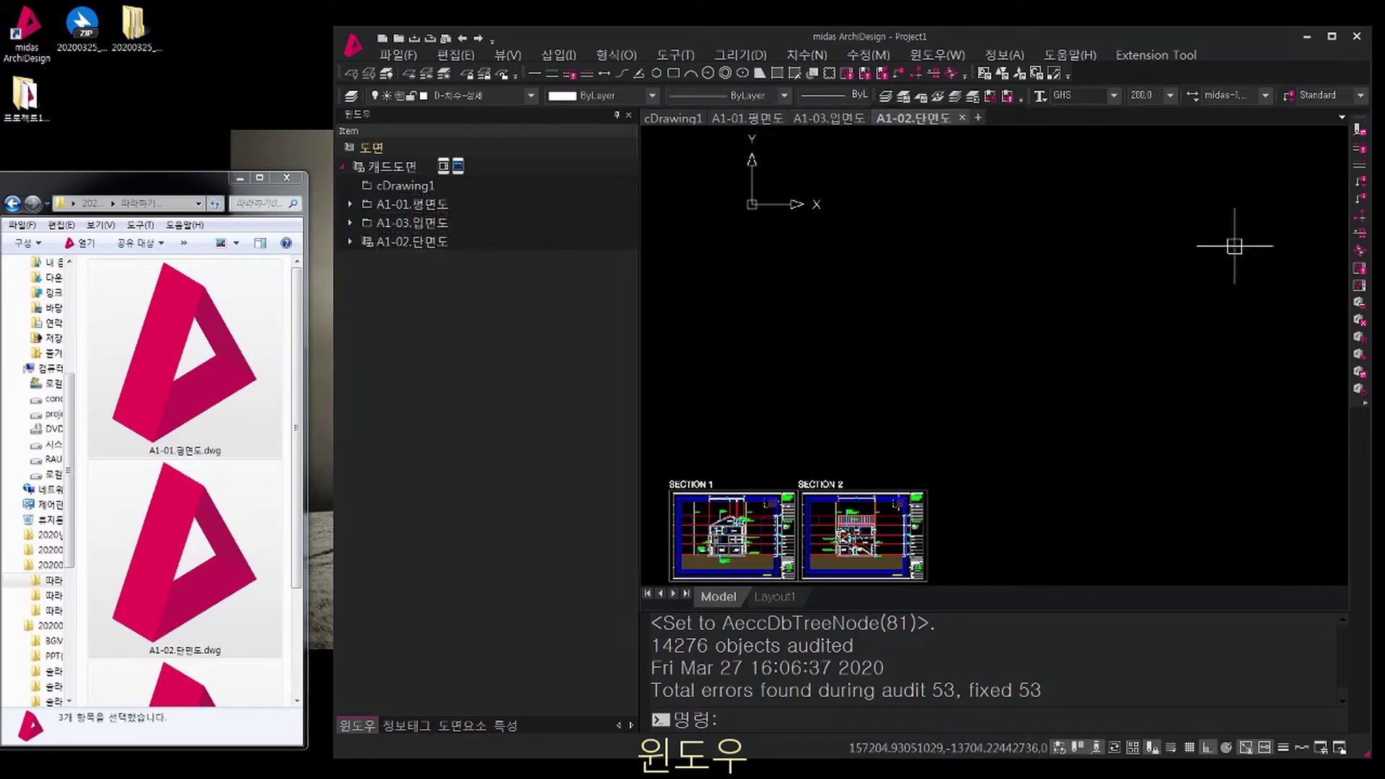
drag(419, 224, 469, 223)
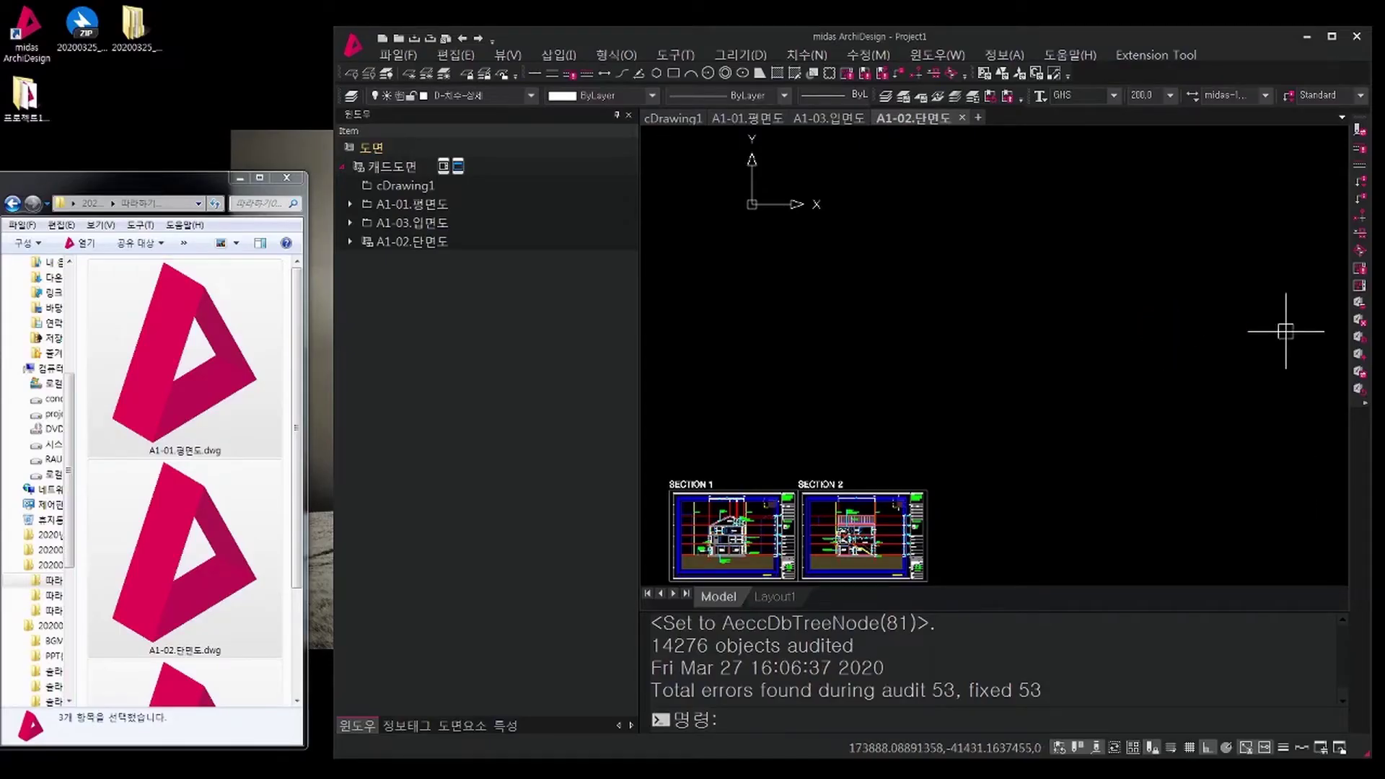
Step: Switch to the A1-01.평면도 drawing and maximize the midas ArchiDesign window
click(942, 444)
click(746, 119)
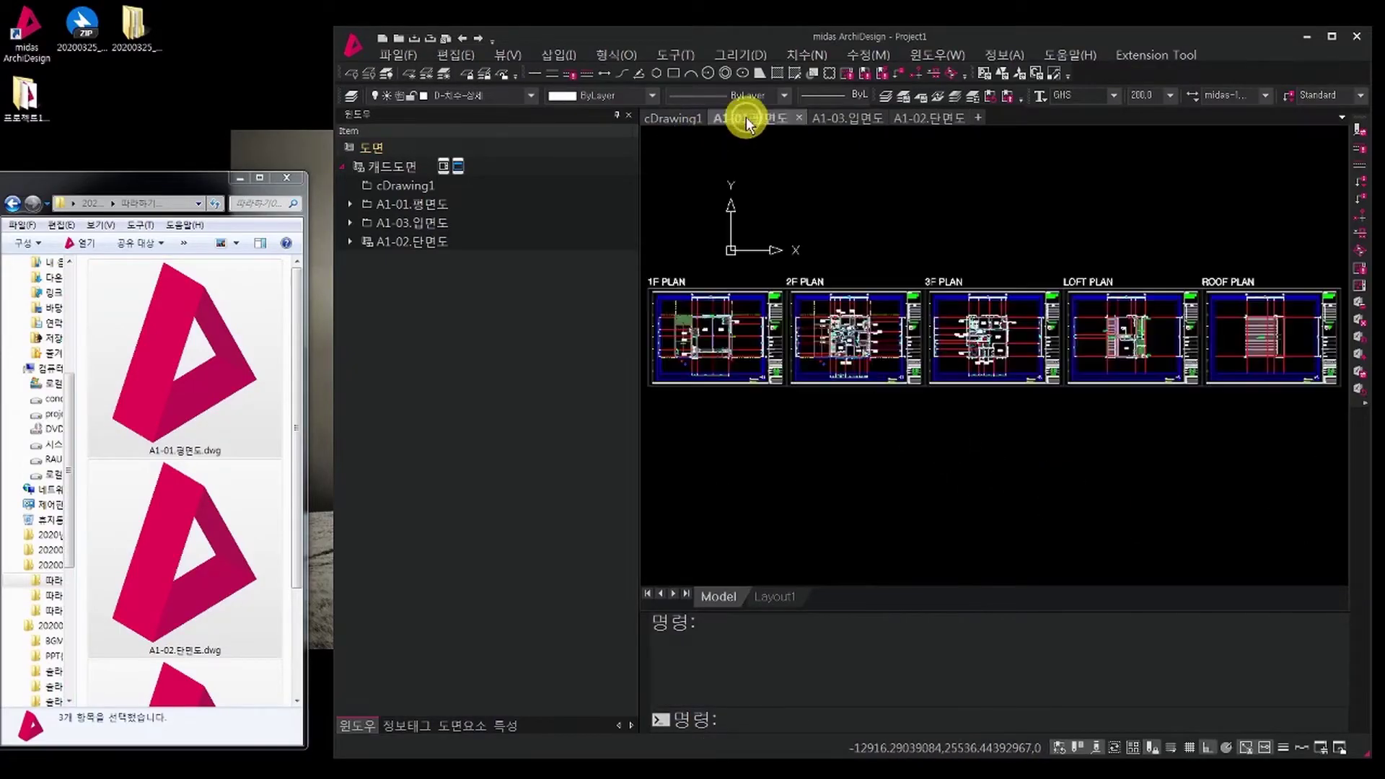
double_click(970, 37)
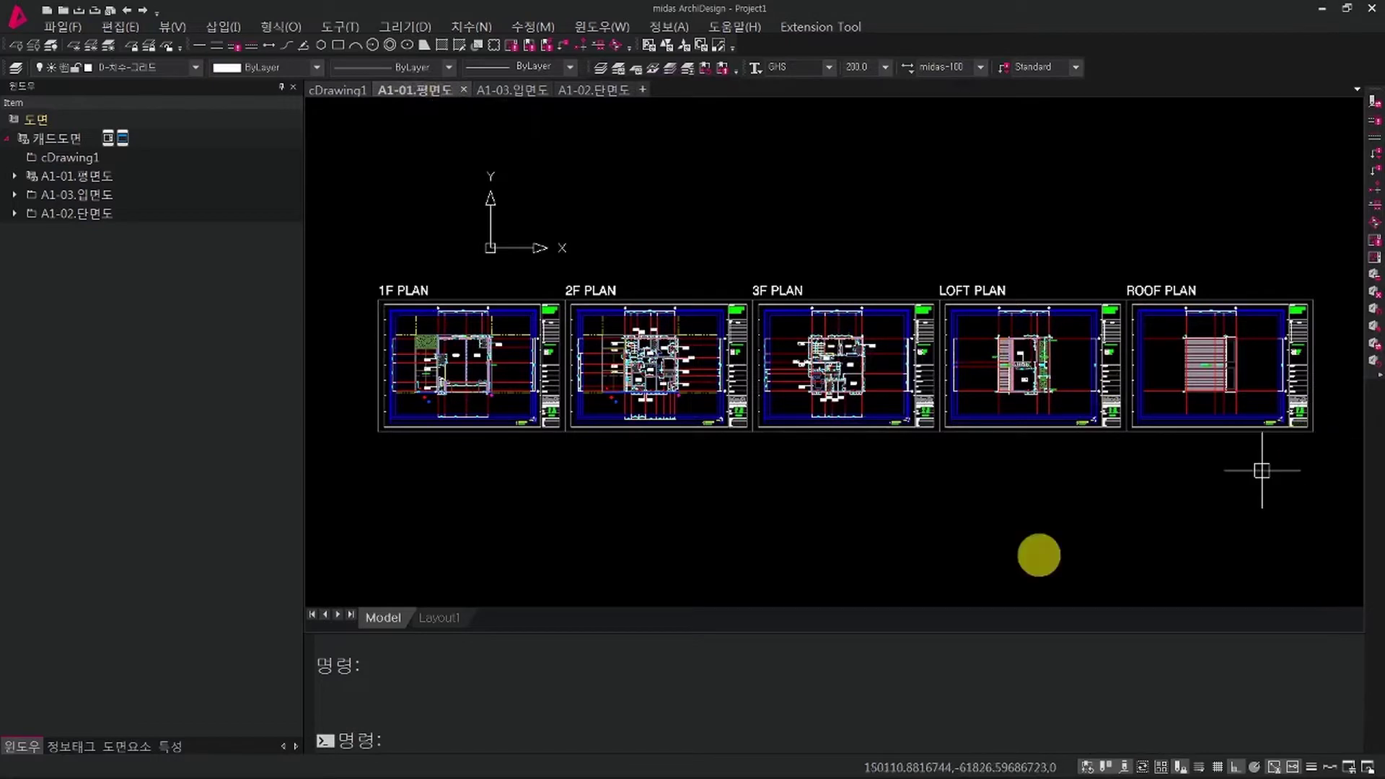
middle_drag(782, 380, 812, 361)
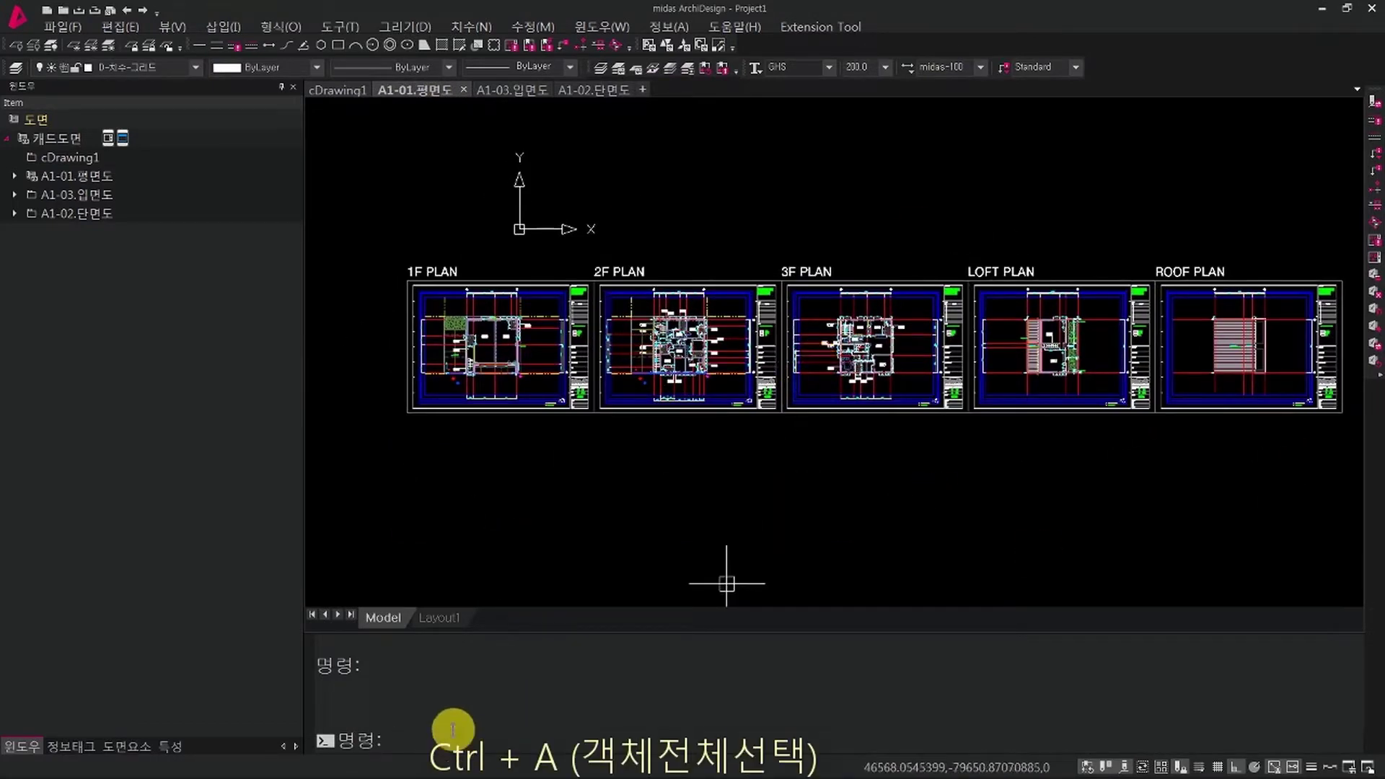
Step: Select all objects in the A1-01.평면도 drawing and change their scale type to Constant
key(Escape)
key(Escape)
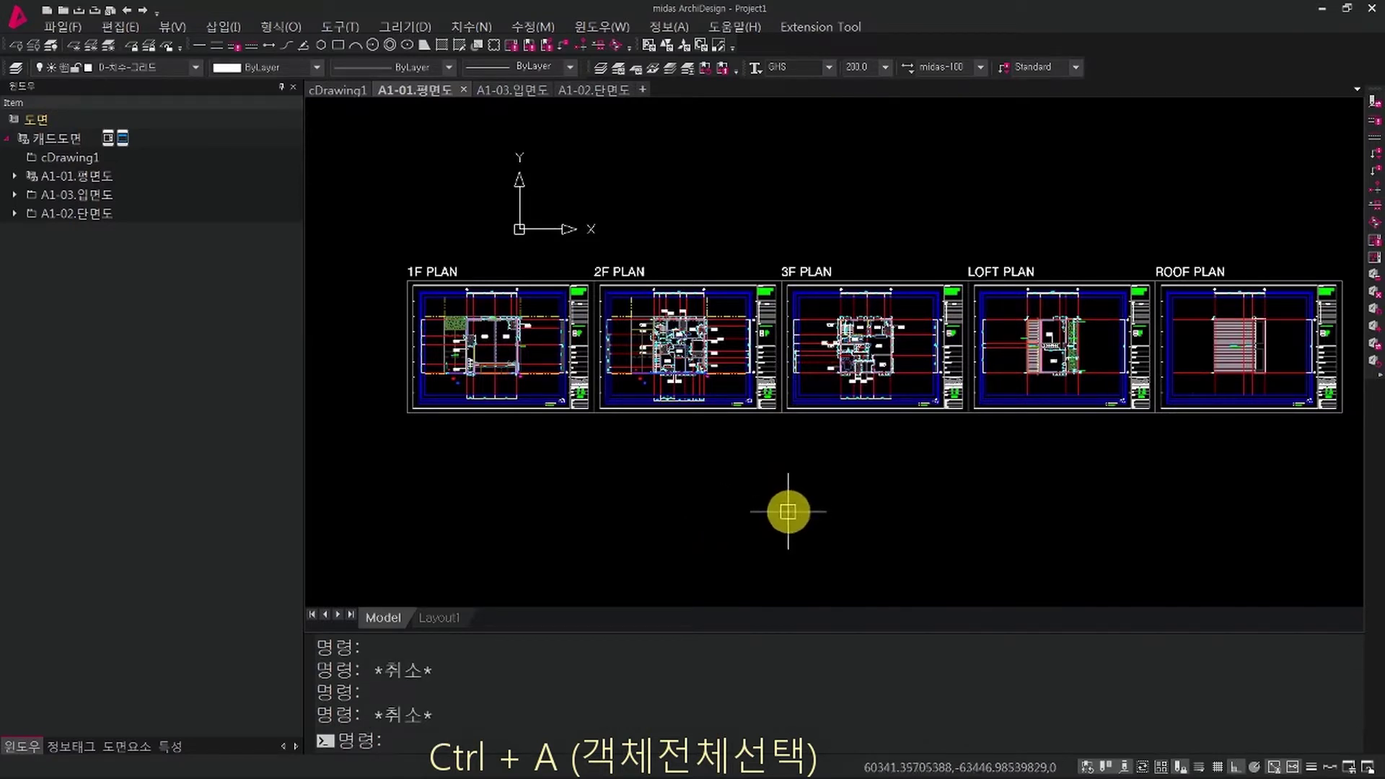
key(ctrl+a)
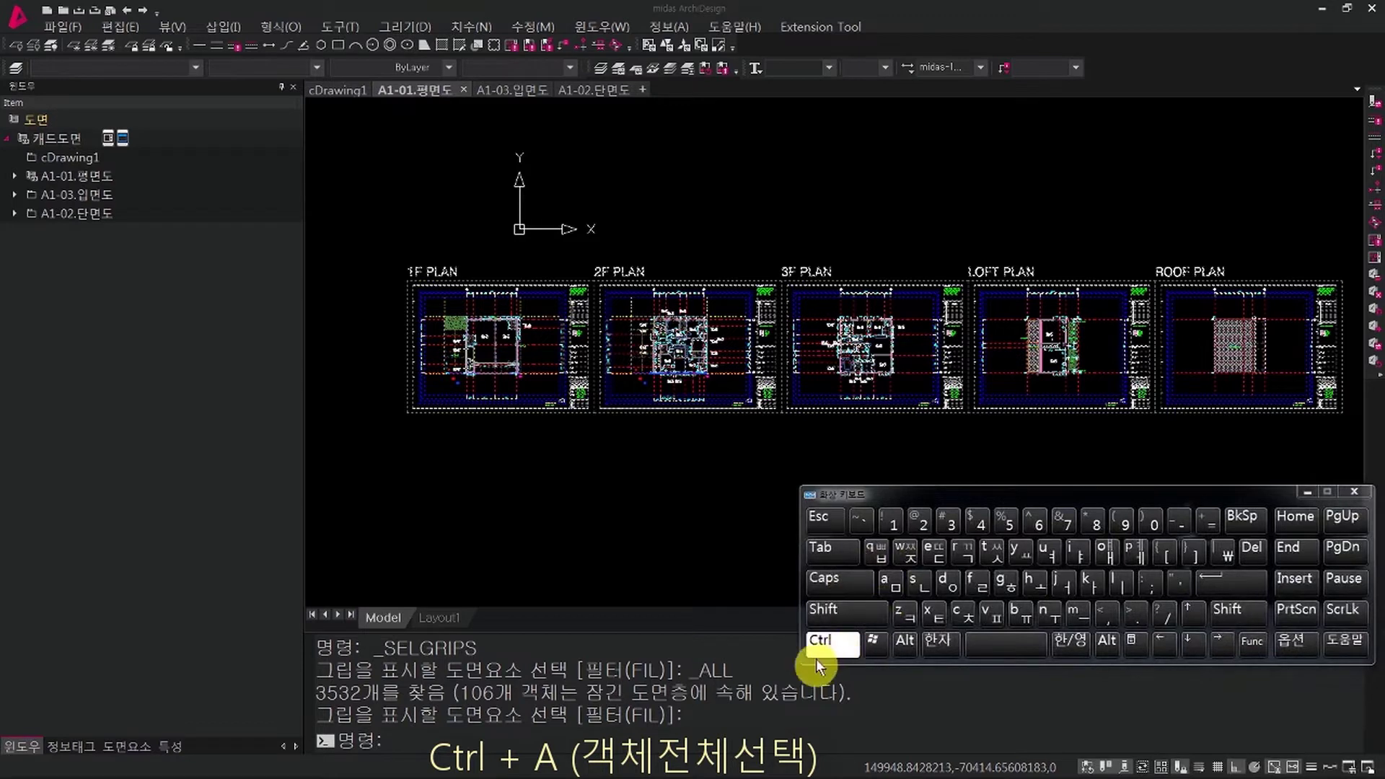
click(881, 584)
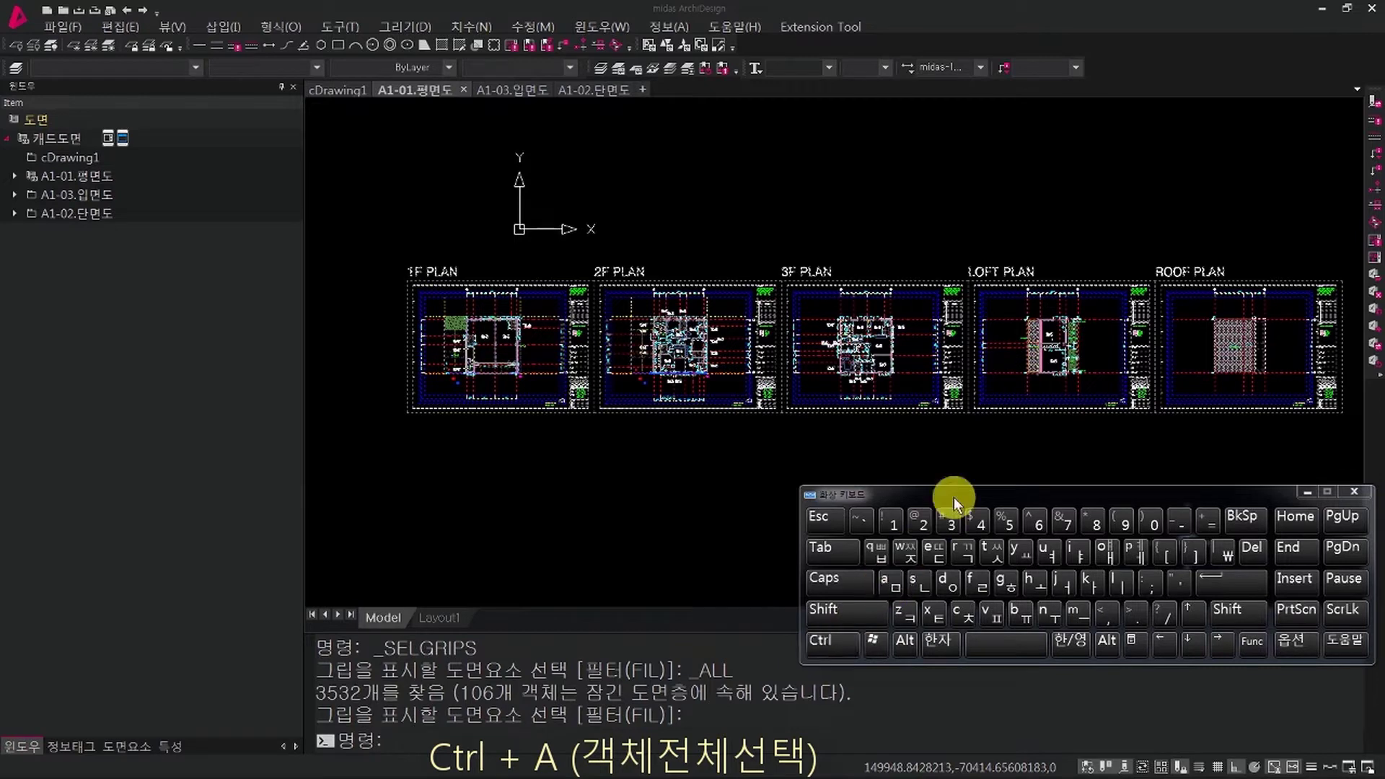
drag(958, 494, 1384, 678)
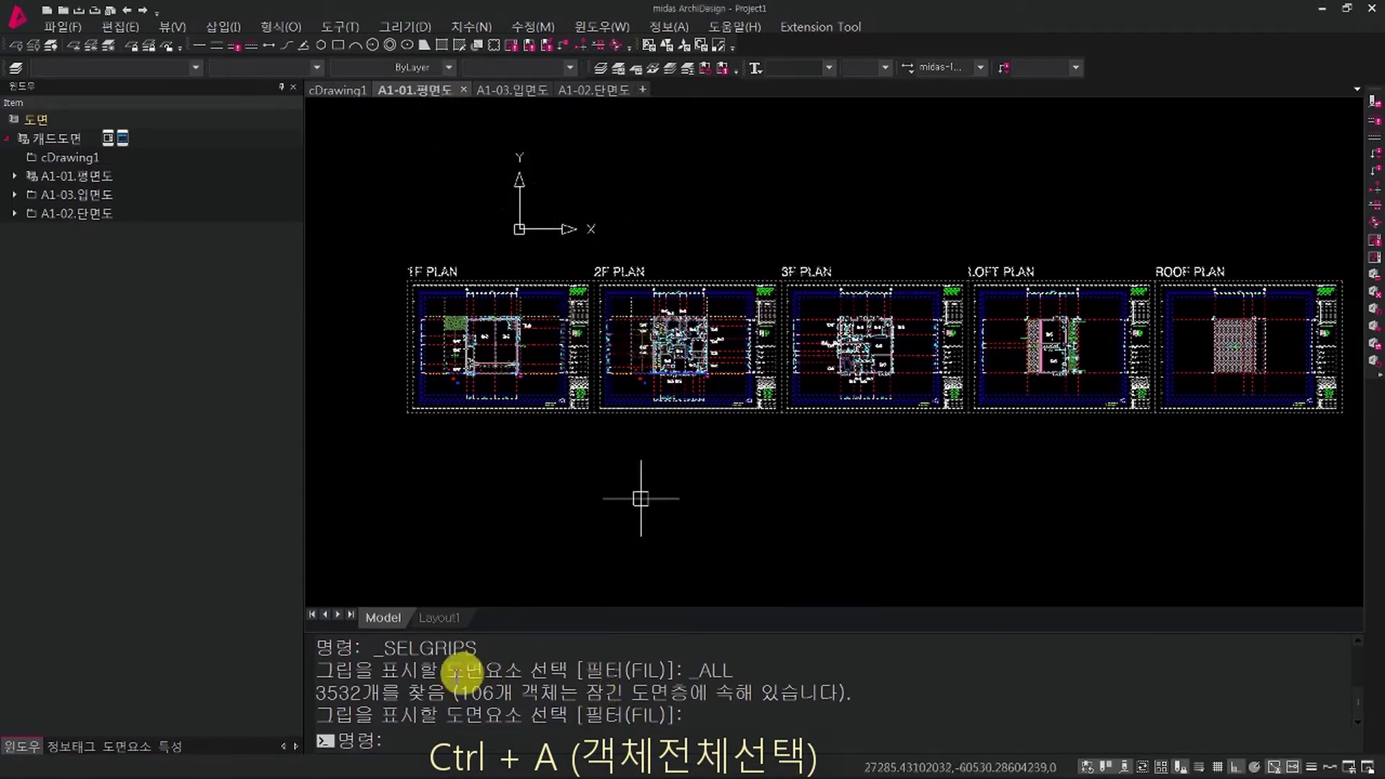
drag(317, 694, 445, 694)
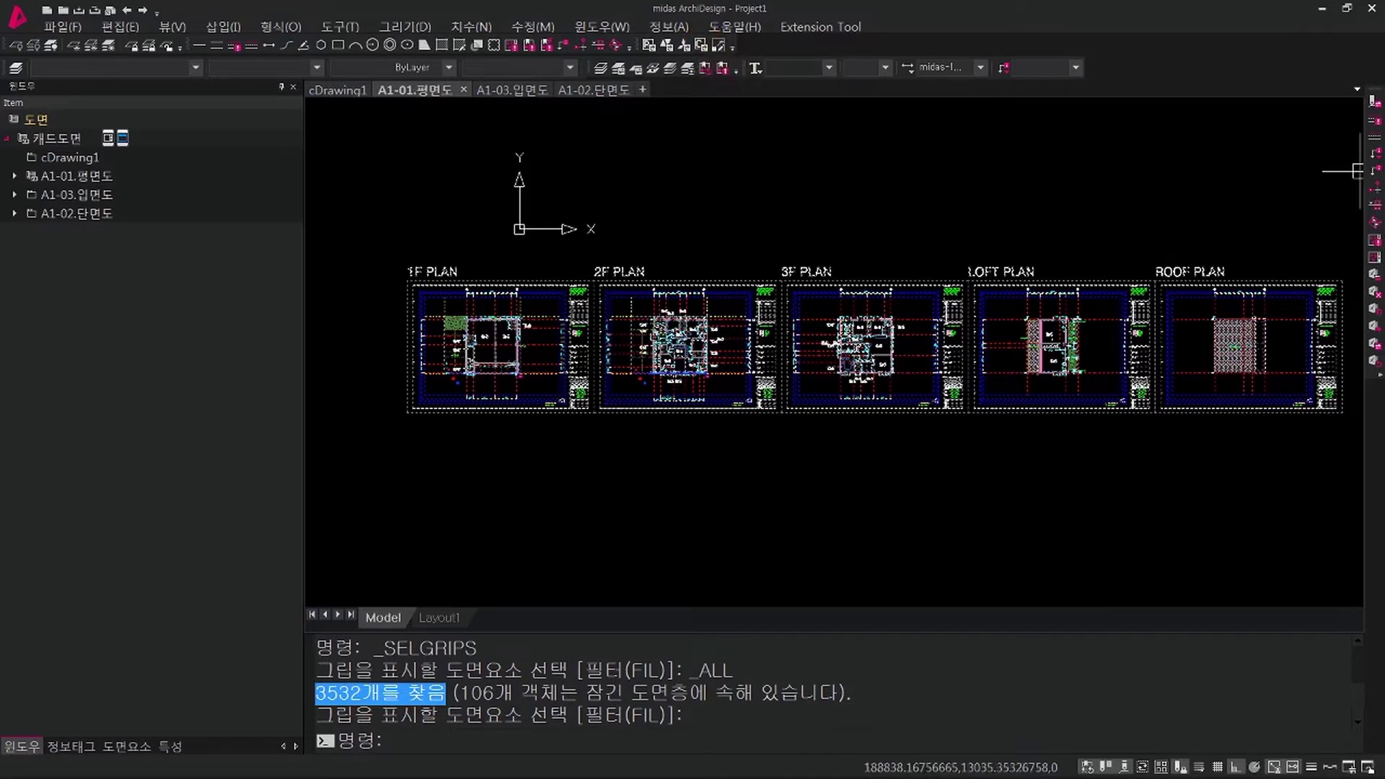
click(700, 44)
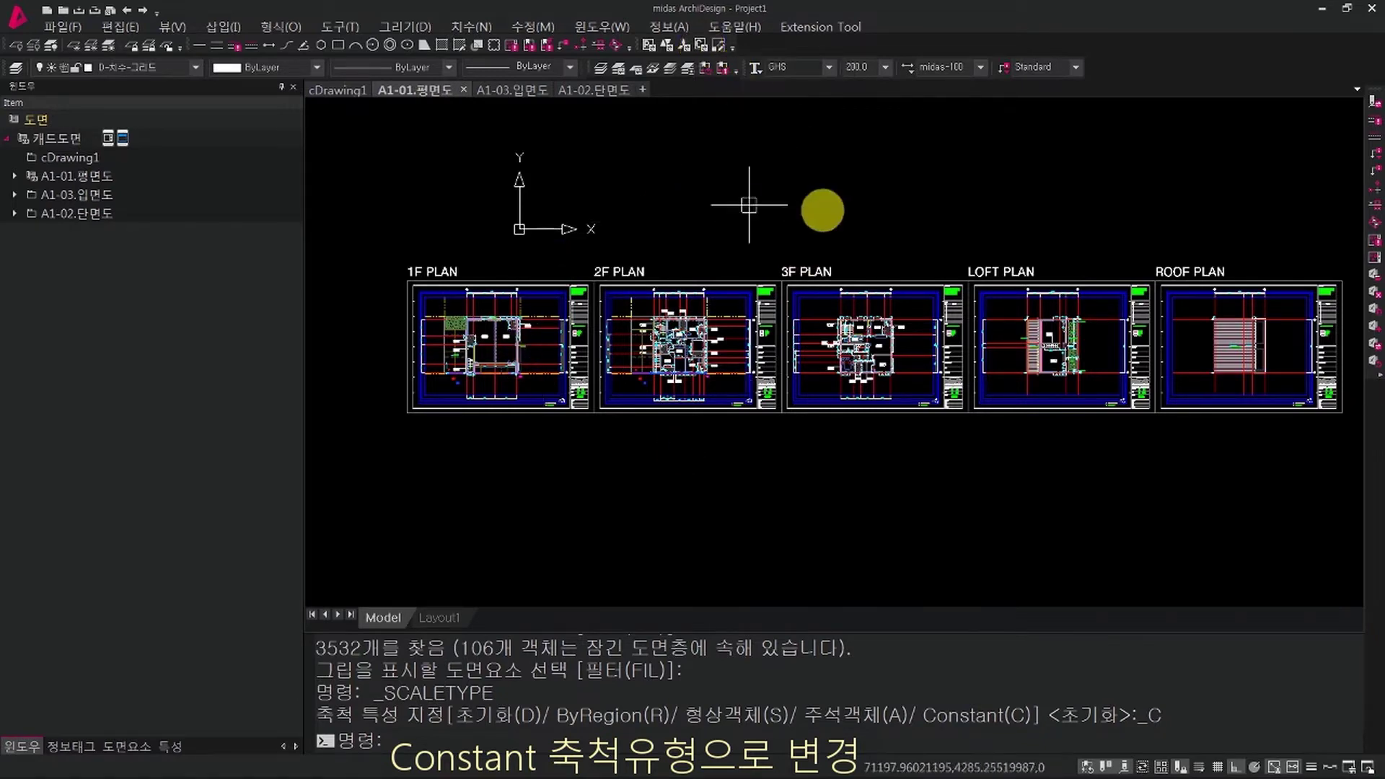
Step: Examine the 1F PLAN sheet up close, including its room labels, dimensions, grid lines and title block
middle_drag(1187, 411, 1158, 379)
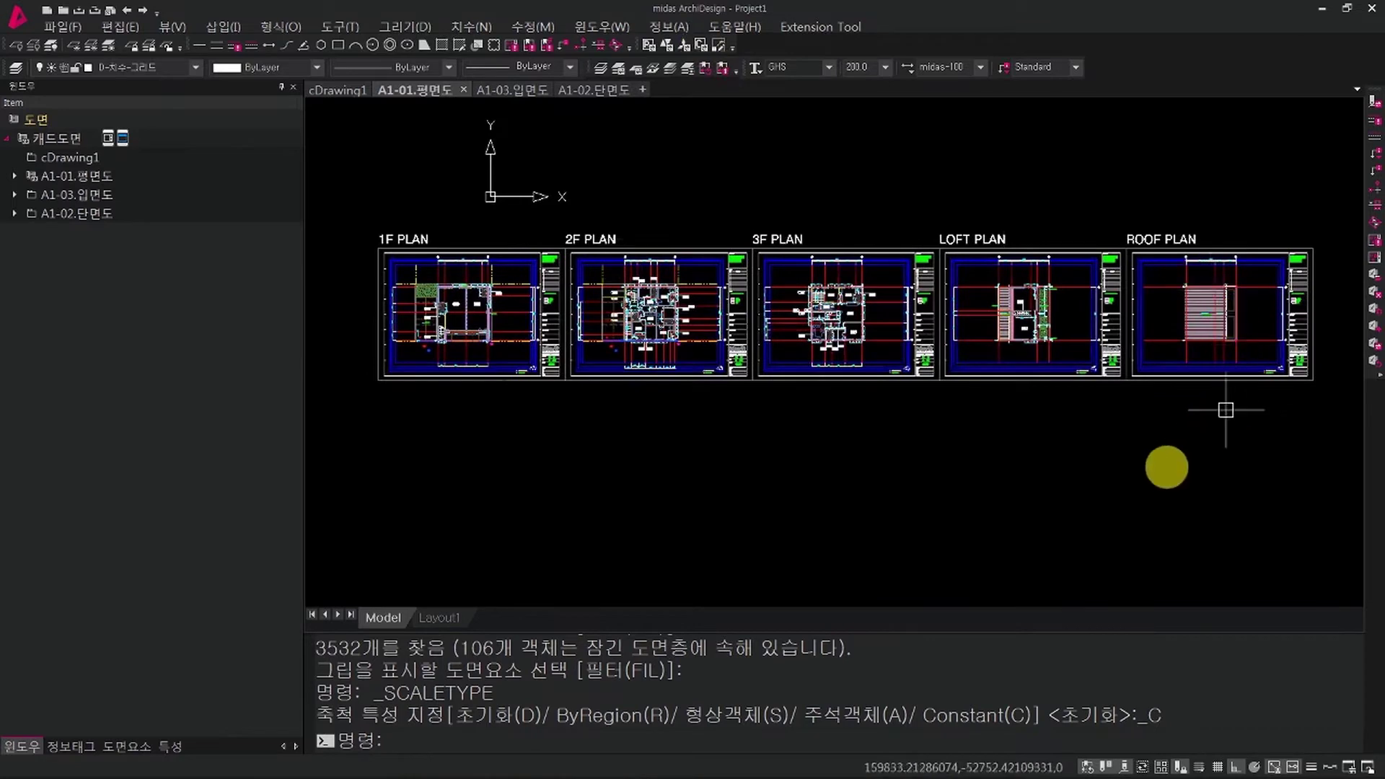
middle_drag(961, 513, 974, 457)
middle_drag(714, 400, 819, 497)
scroll(504, 440, up, 3)
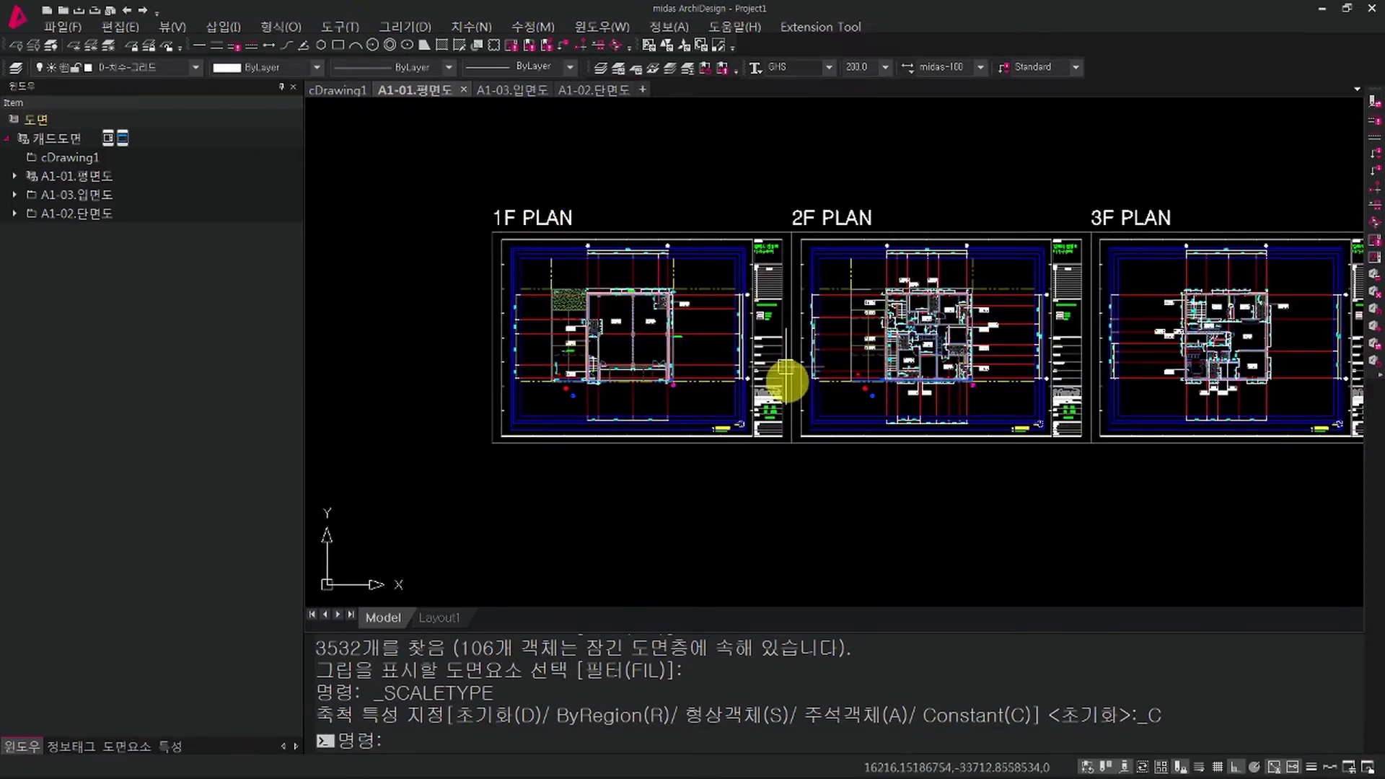
middle_drag(714, 507, 753, 482)
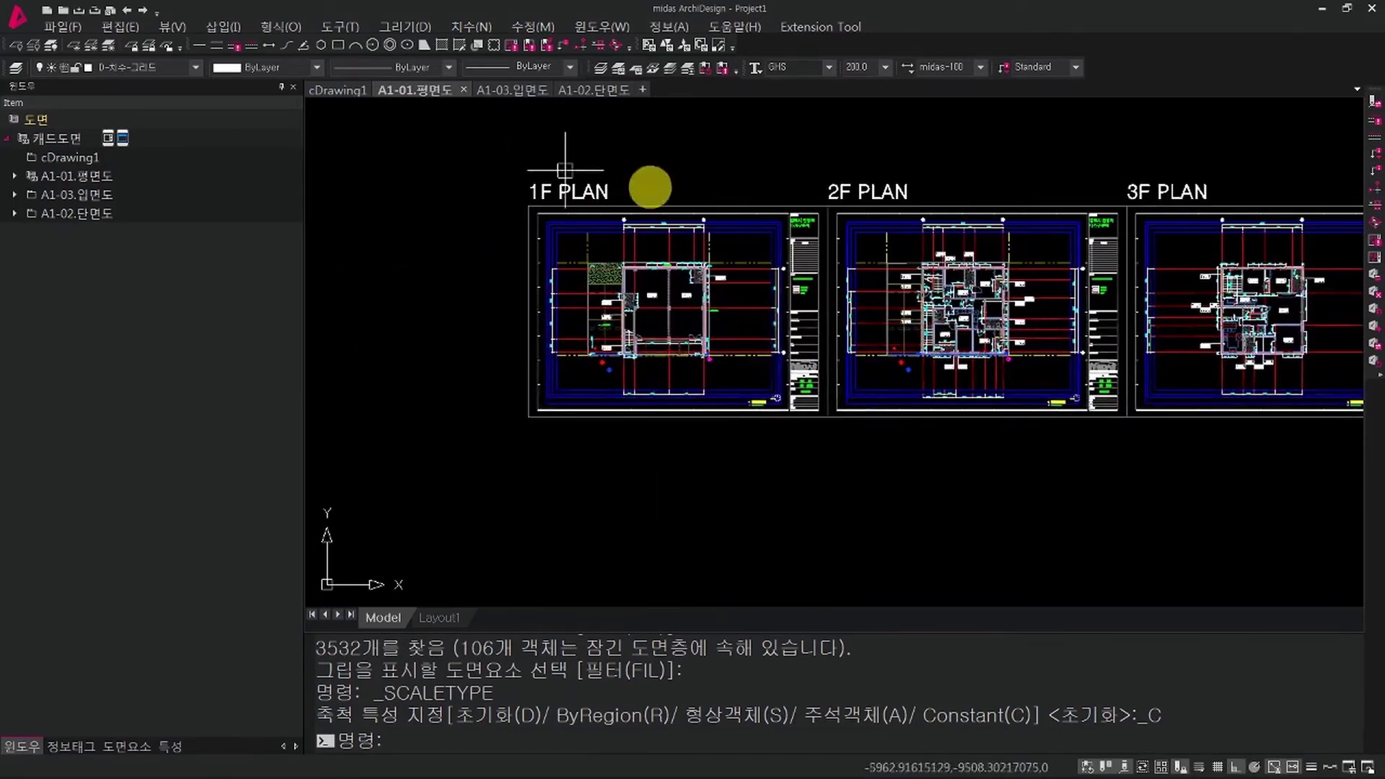
scroll(621, 307, up, 6)
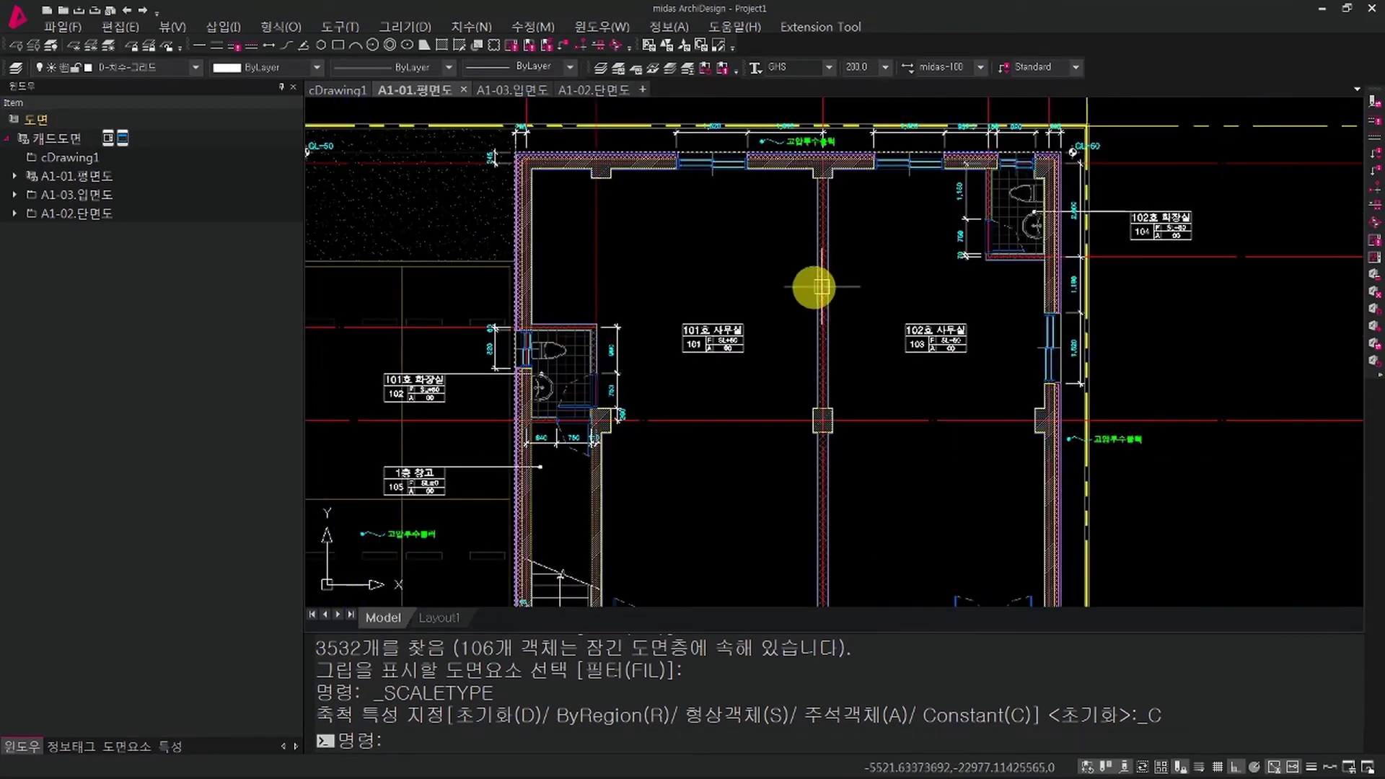
middle_drag(813, 287, 789, 410)
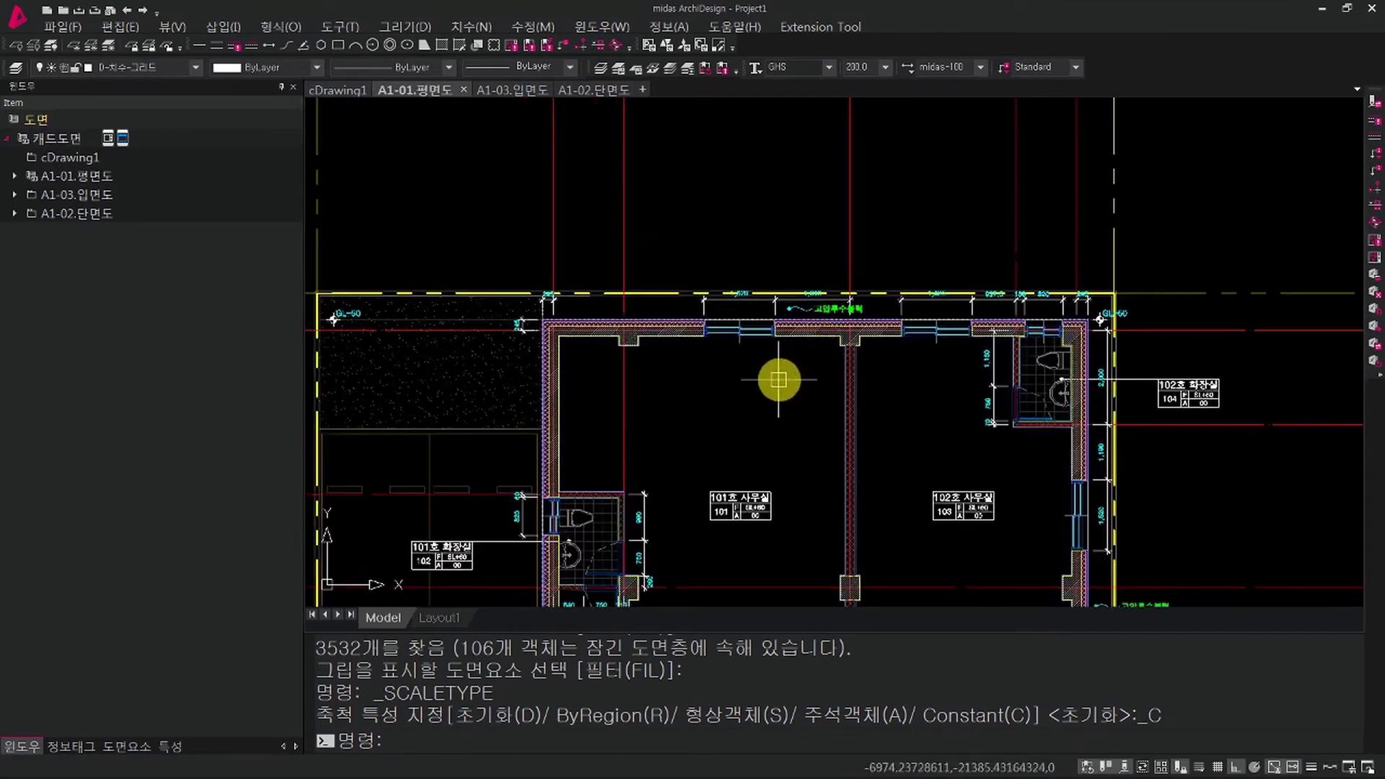
scroll(778, 379, down, 6)
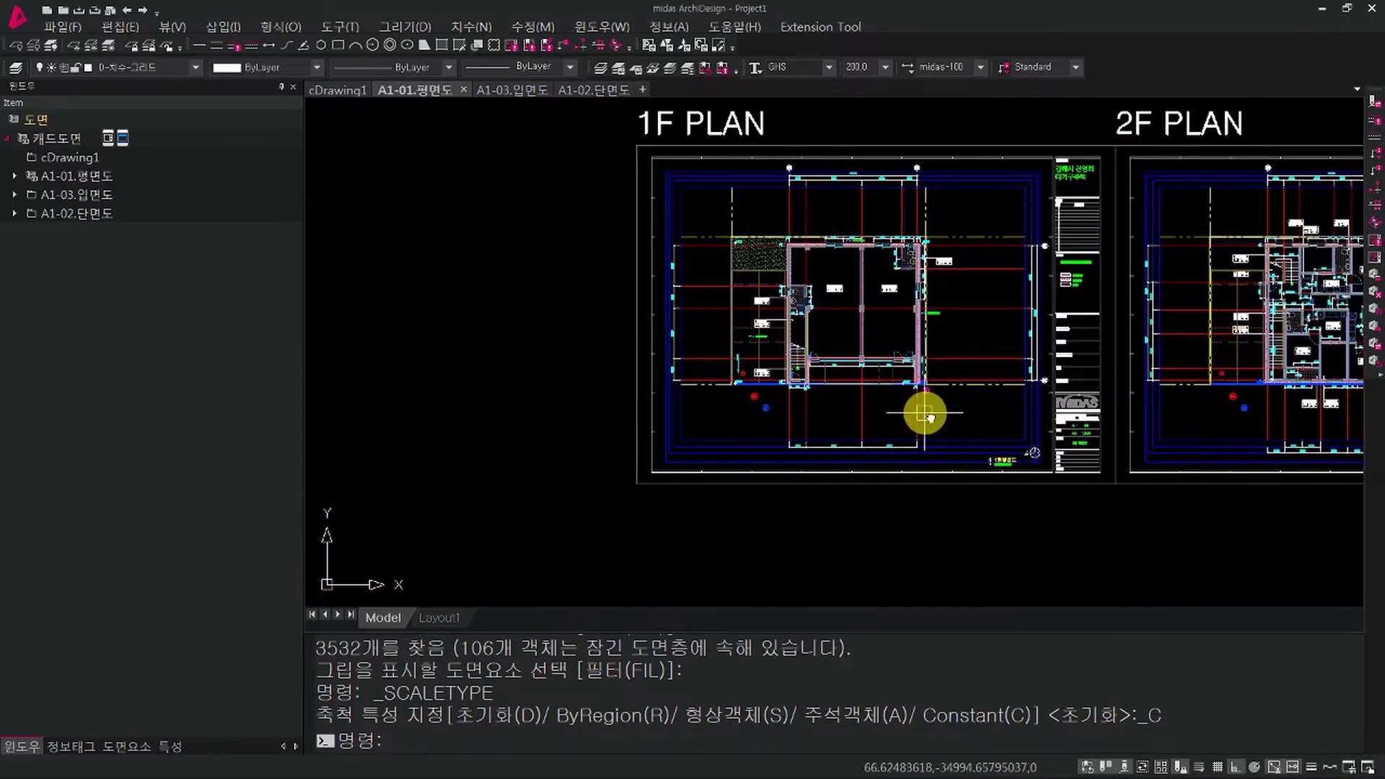
middle_drag(924, 412, 969, 438)
scroll(1010, 384, up, 4)
key(Escape)
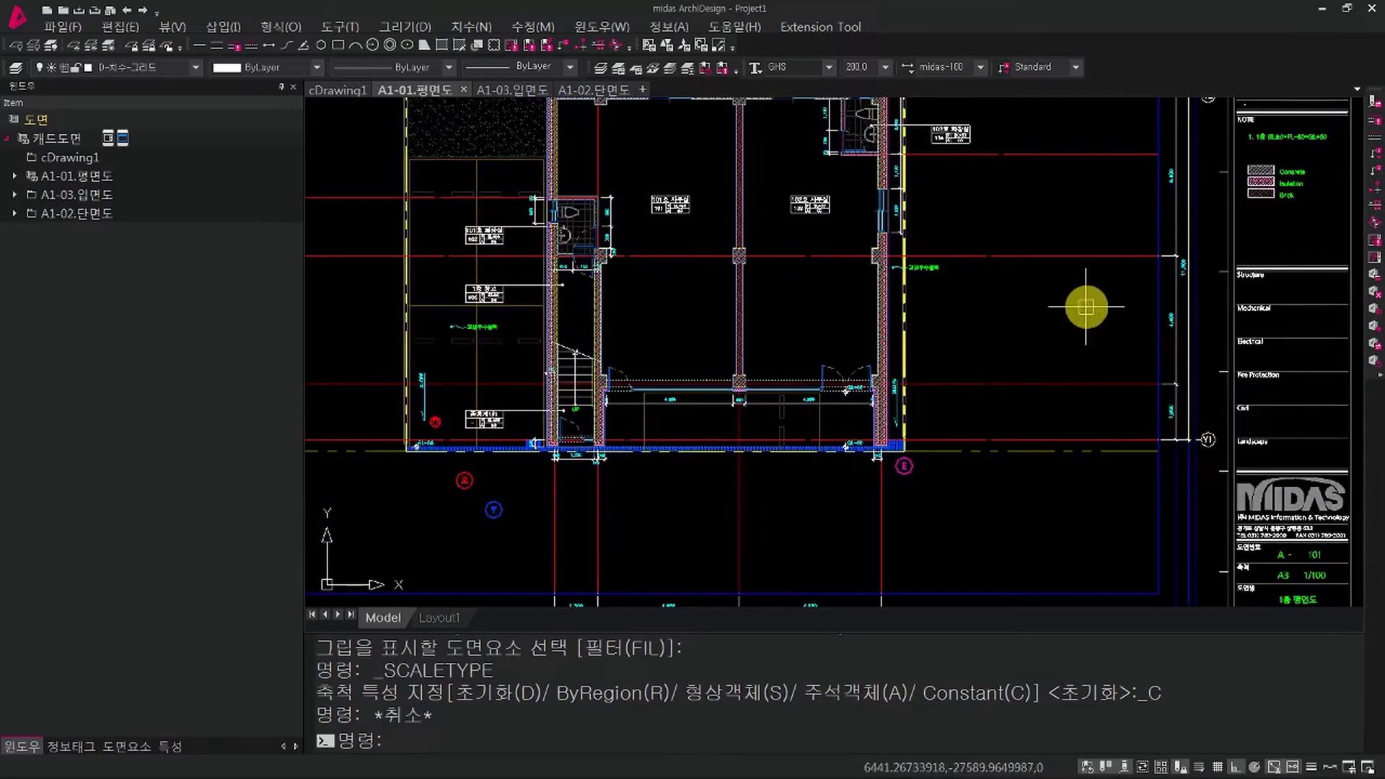
Step: Select a horizontal grid line in the 1F PLAN and check its scale type (축척유형) and the available options
click(1085, 306)
click(1007, 210)
middle_drag(1011, 285, 989, 299)
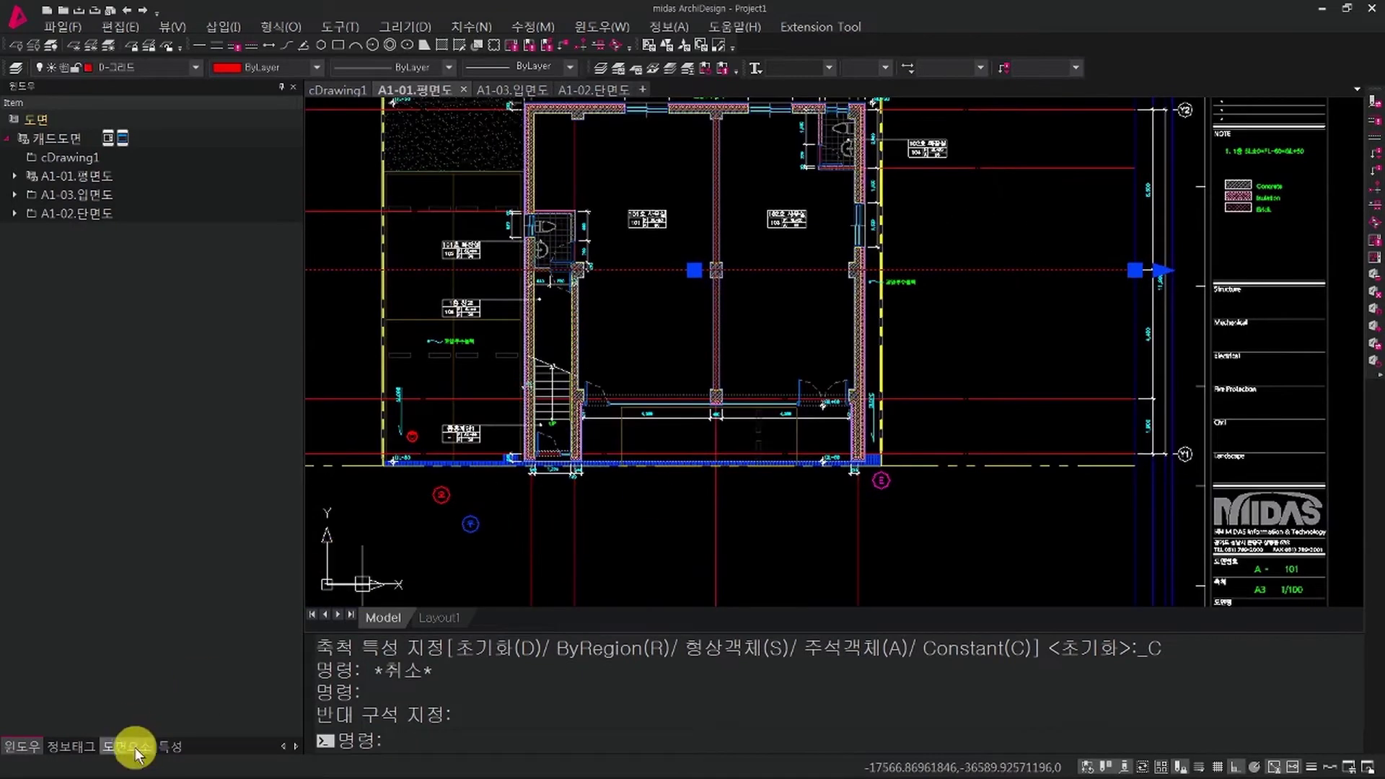
click(171, 746)
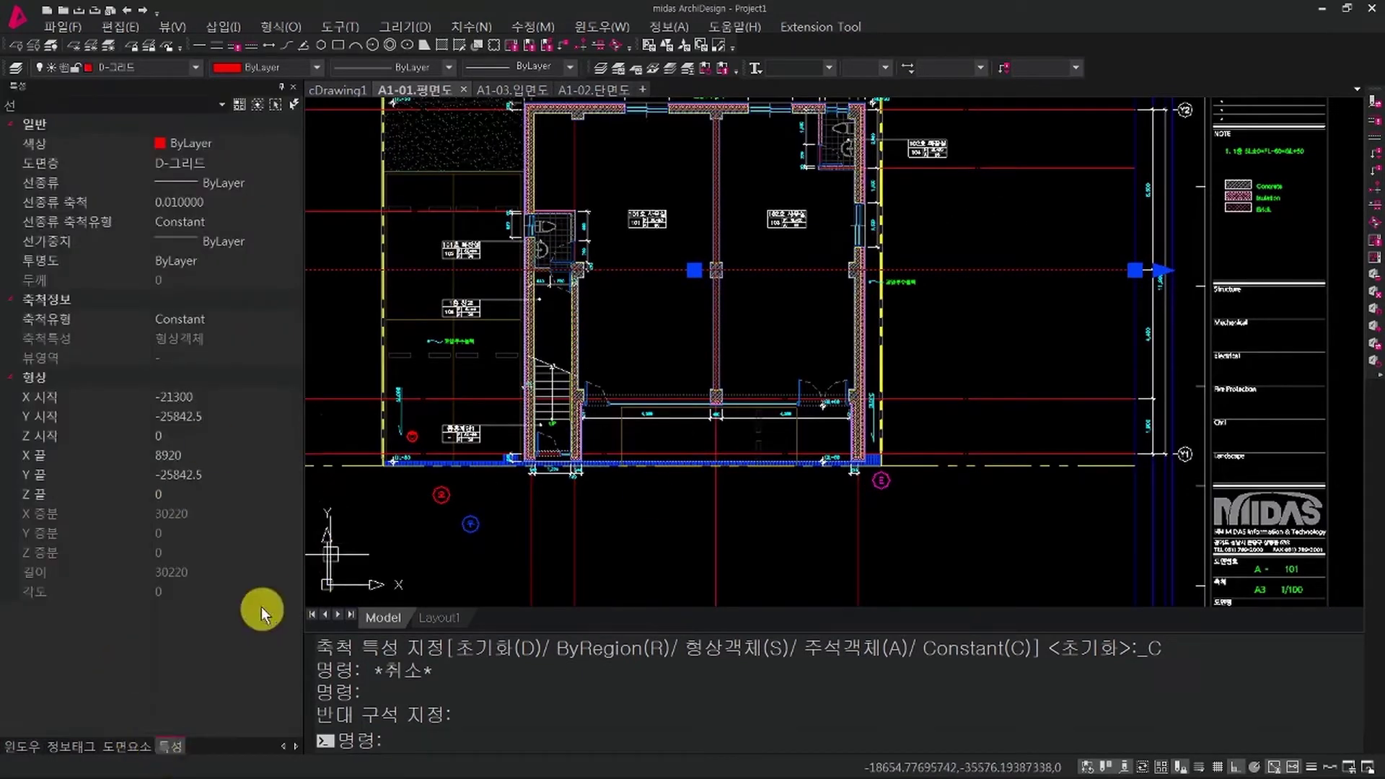
click(244, 321)
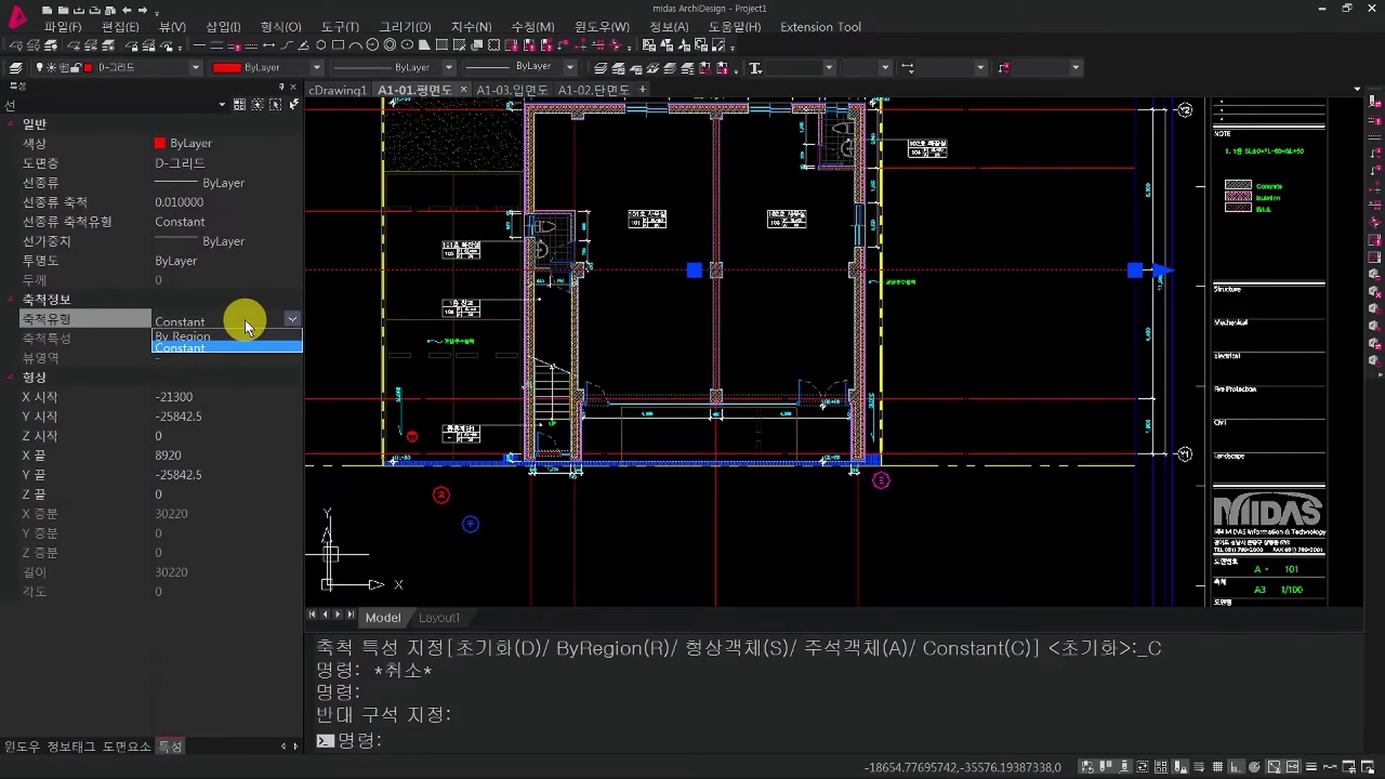
click(244, 319)
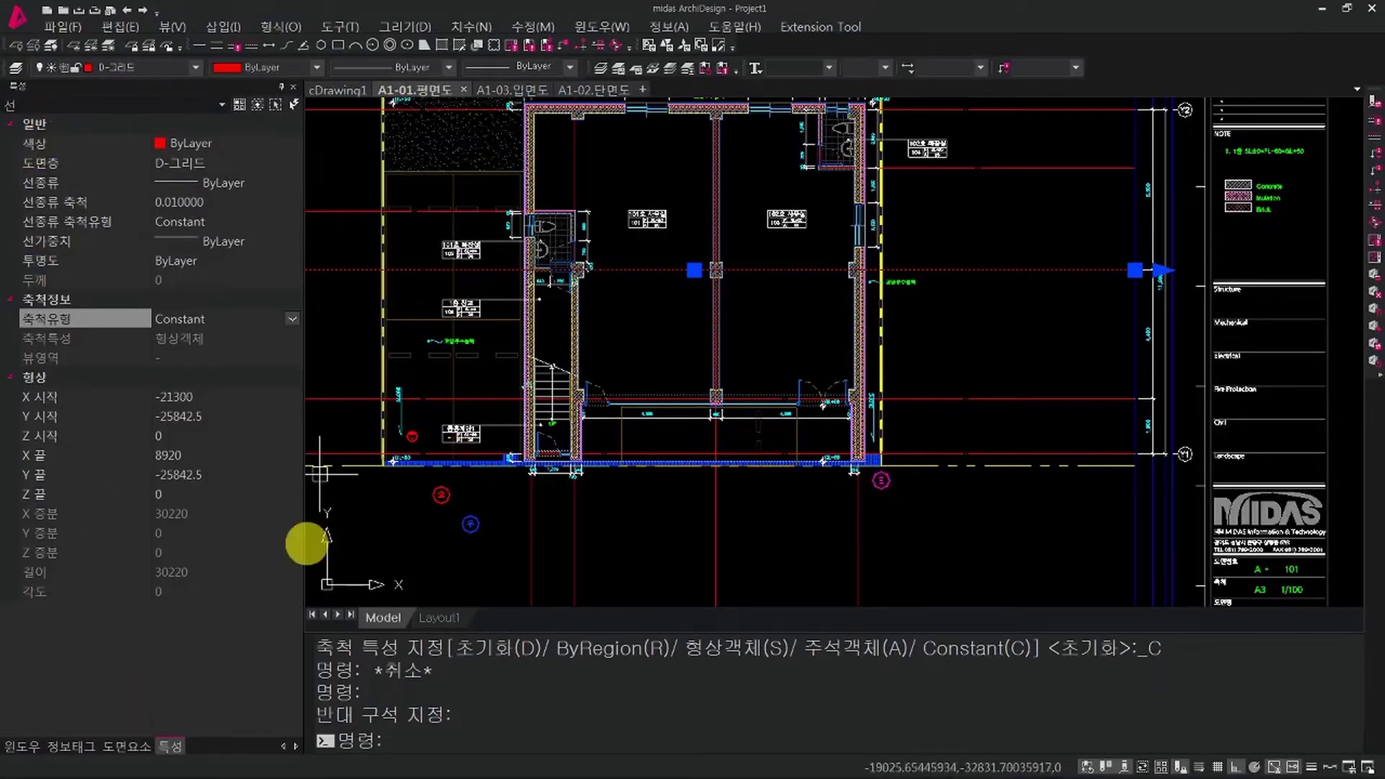
Step: Insert the project sheet midas SHEET A3 into the empty area below the 1F PLAN sheet
click(127, 746)
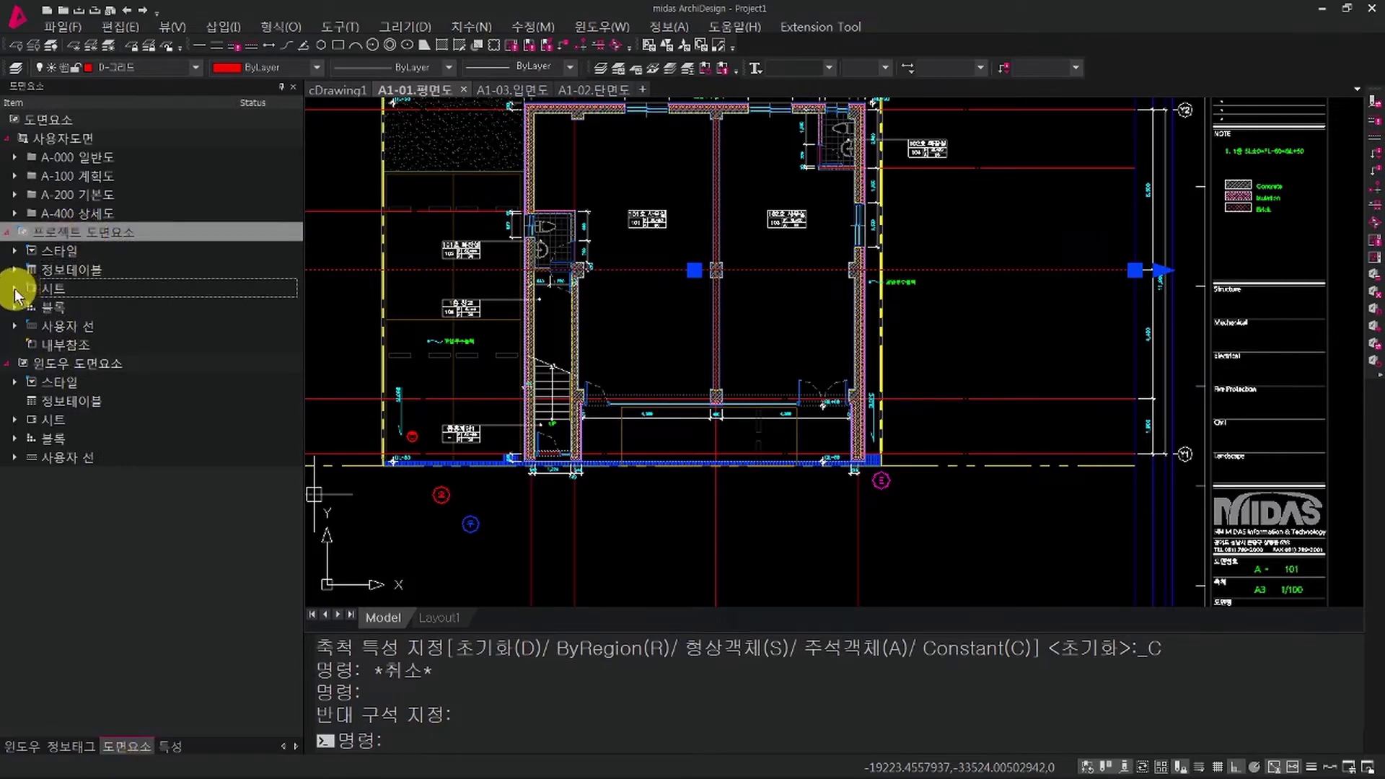
click(15, 290)
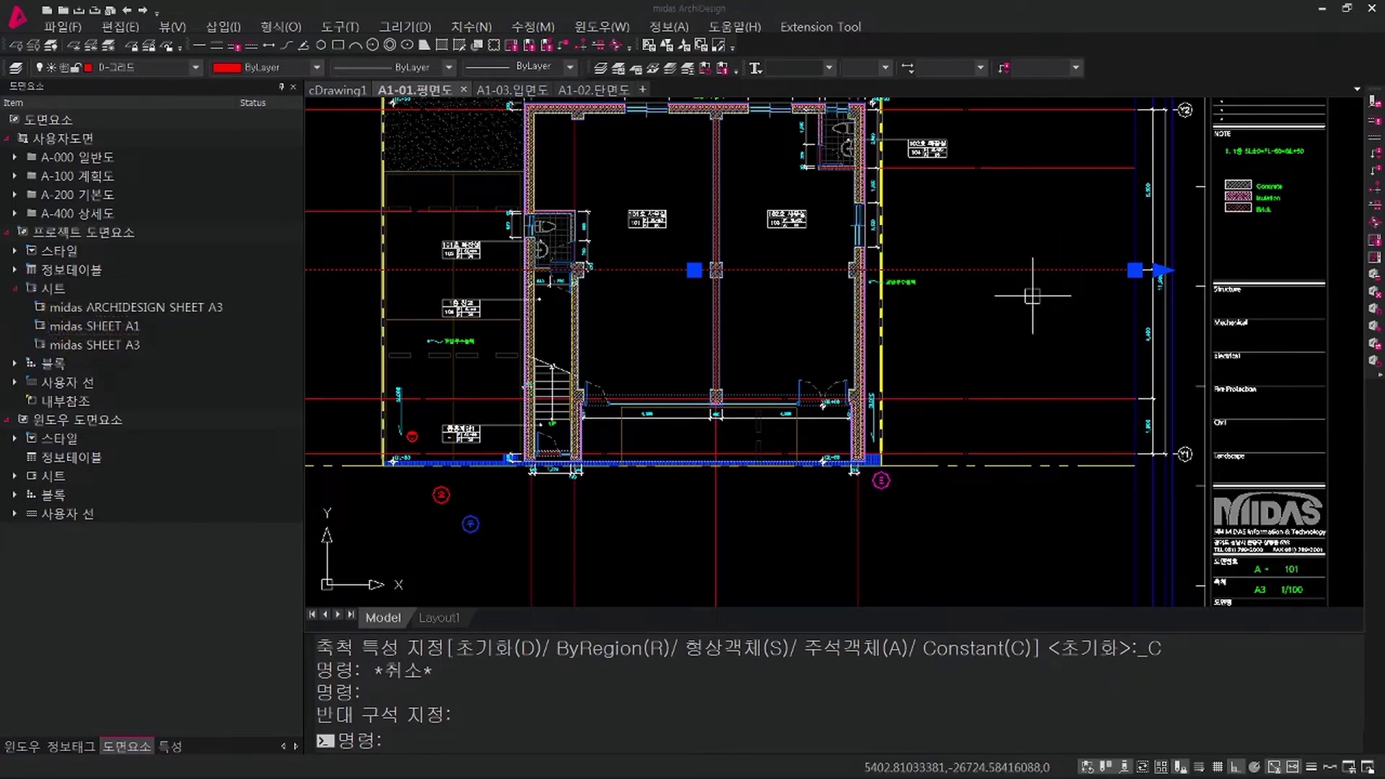
click(122, 345)
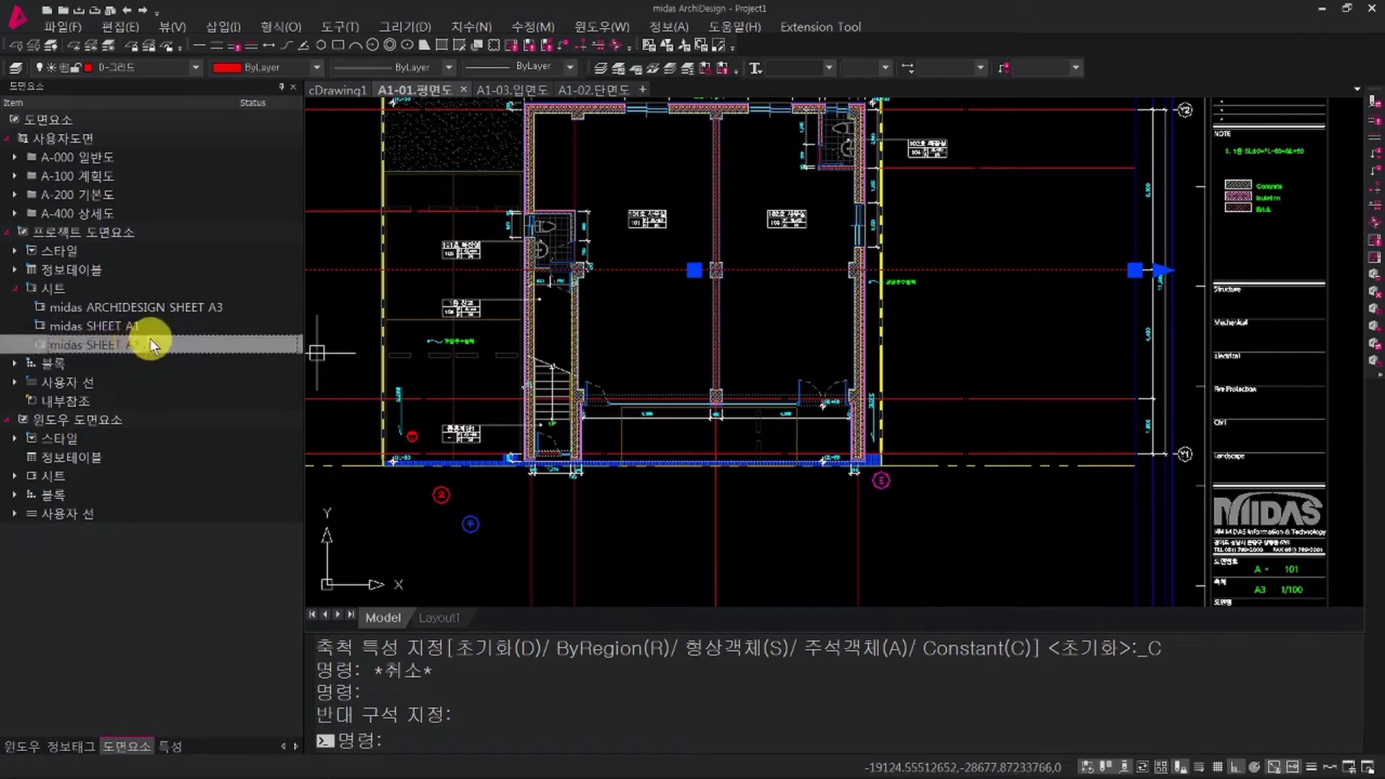
scroll(887, 426, down, 5)
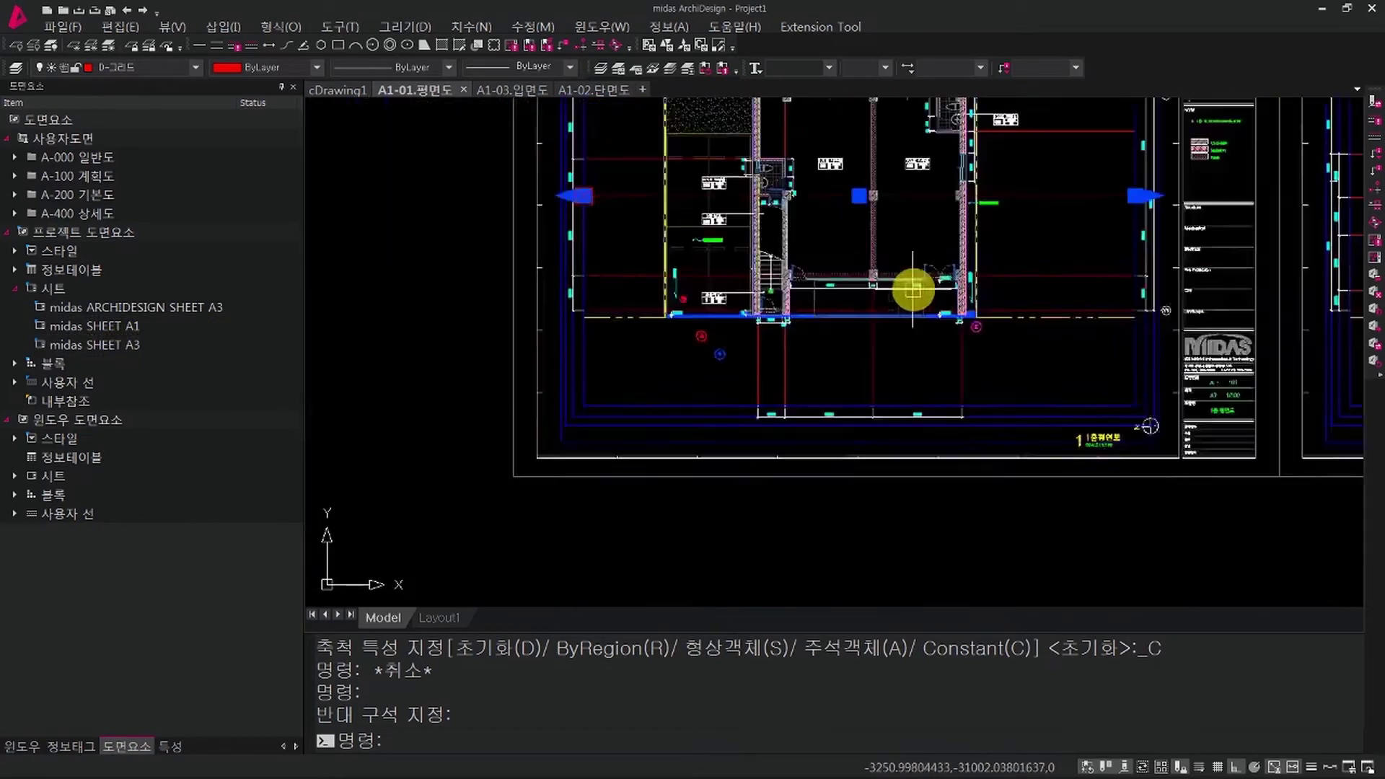
middle_drag(959, 364, 756, 420)
scroll(755, 421, up, 3)
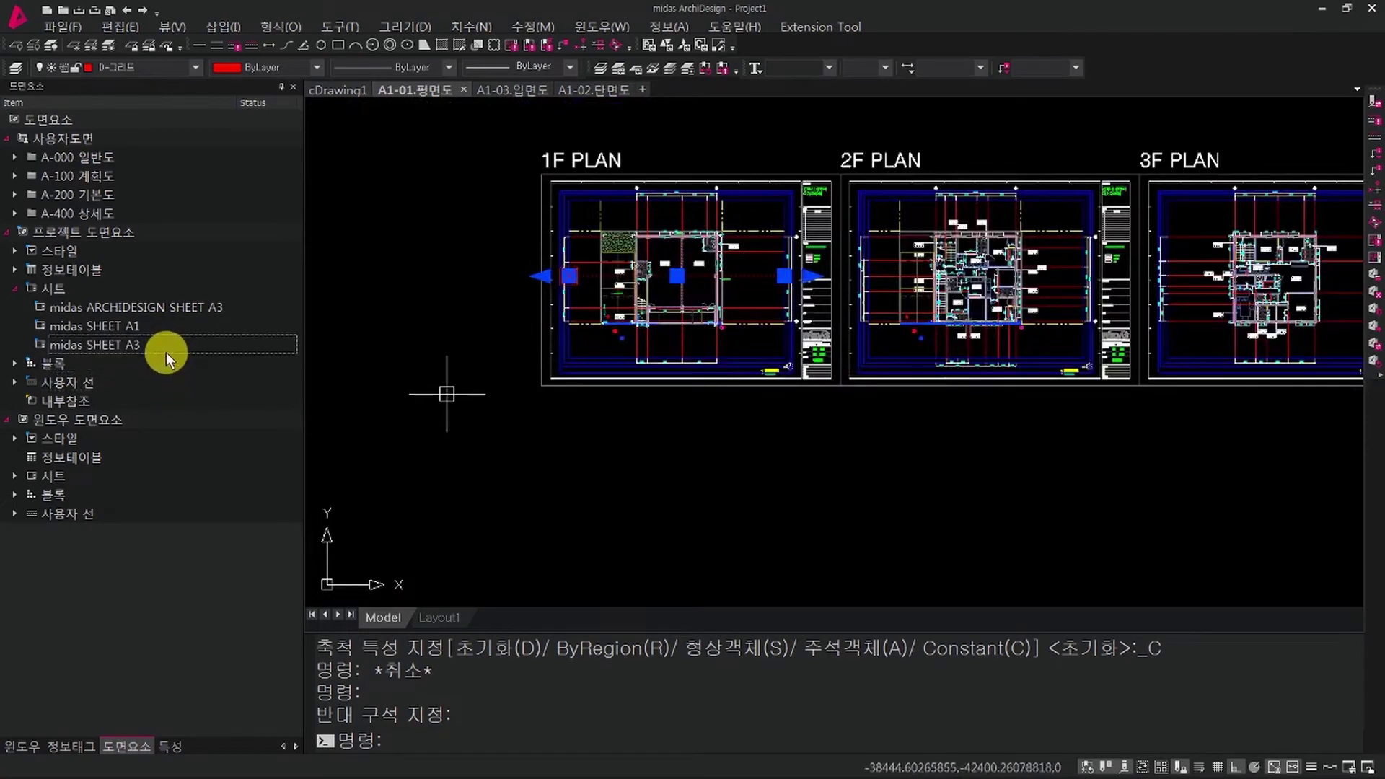
drag(166, 352, 556, 547)
middle_drag(556, 547, 604, 433)
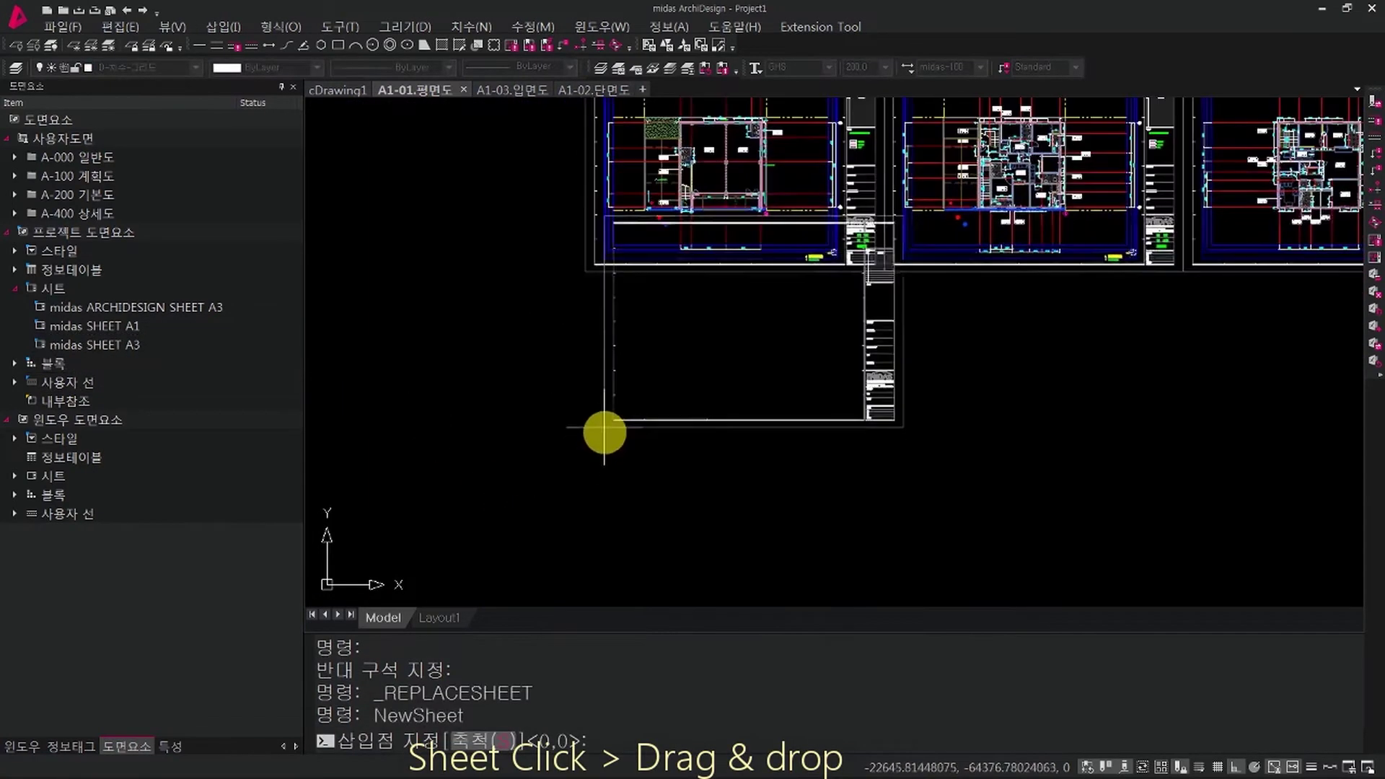
click(578, 519)
scroll(649, 515, up, 2)
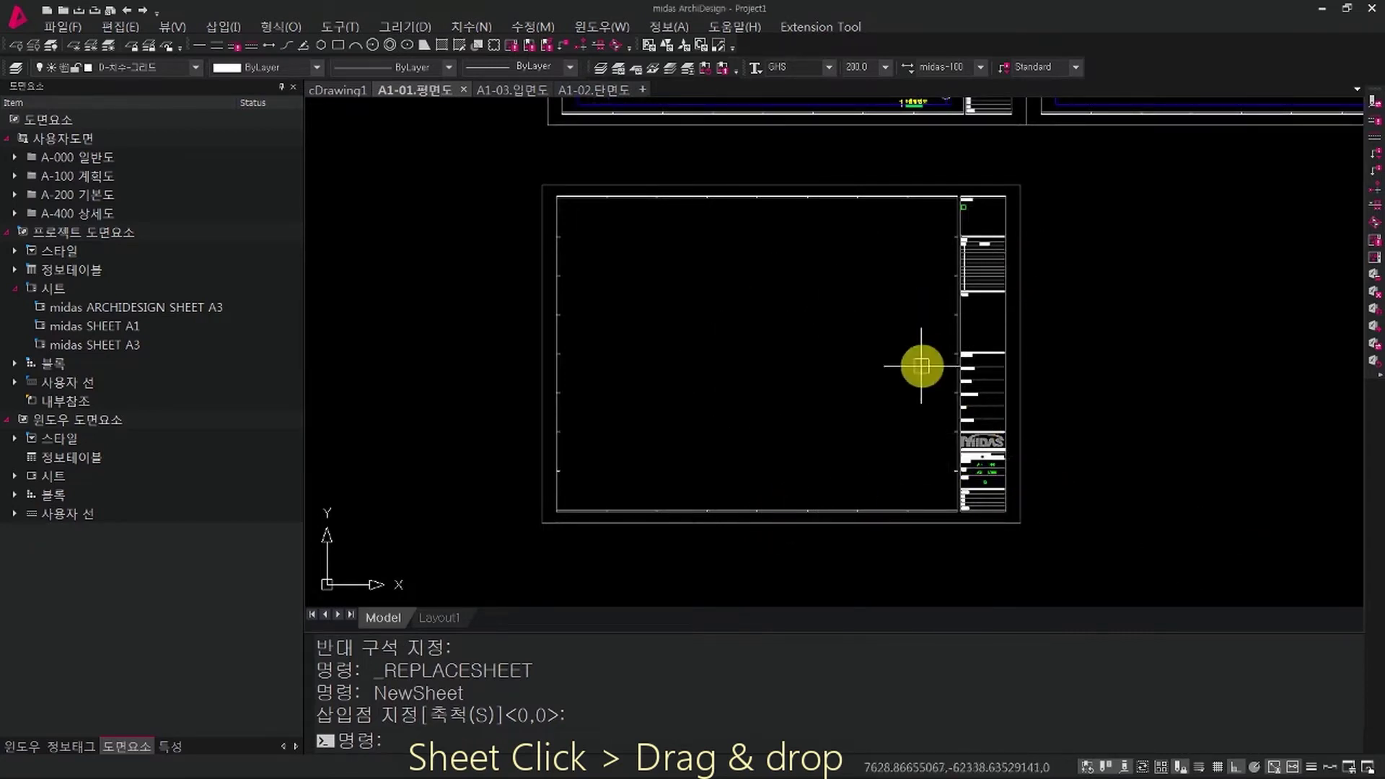
Step: Select the inserted sheet and review its sheet number, name, scale and size properties against the title block
click(1002, 482)
scroll(1002, 483, up, 5)
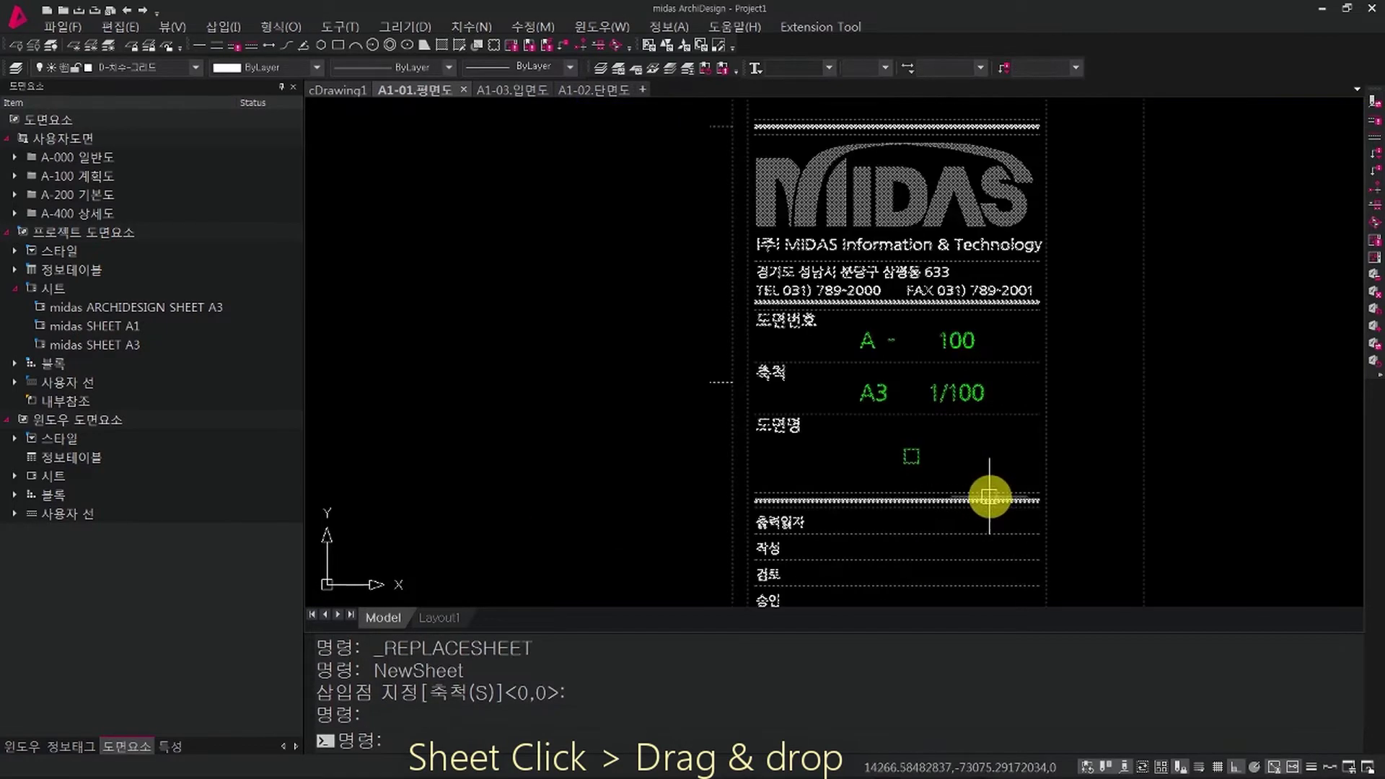
middle_drag(958, 516, 1027, 483)
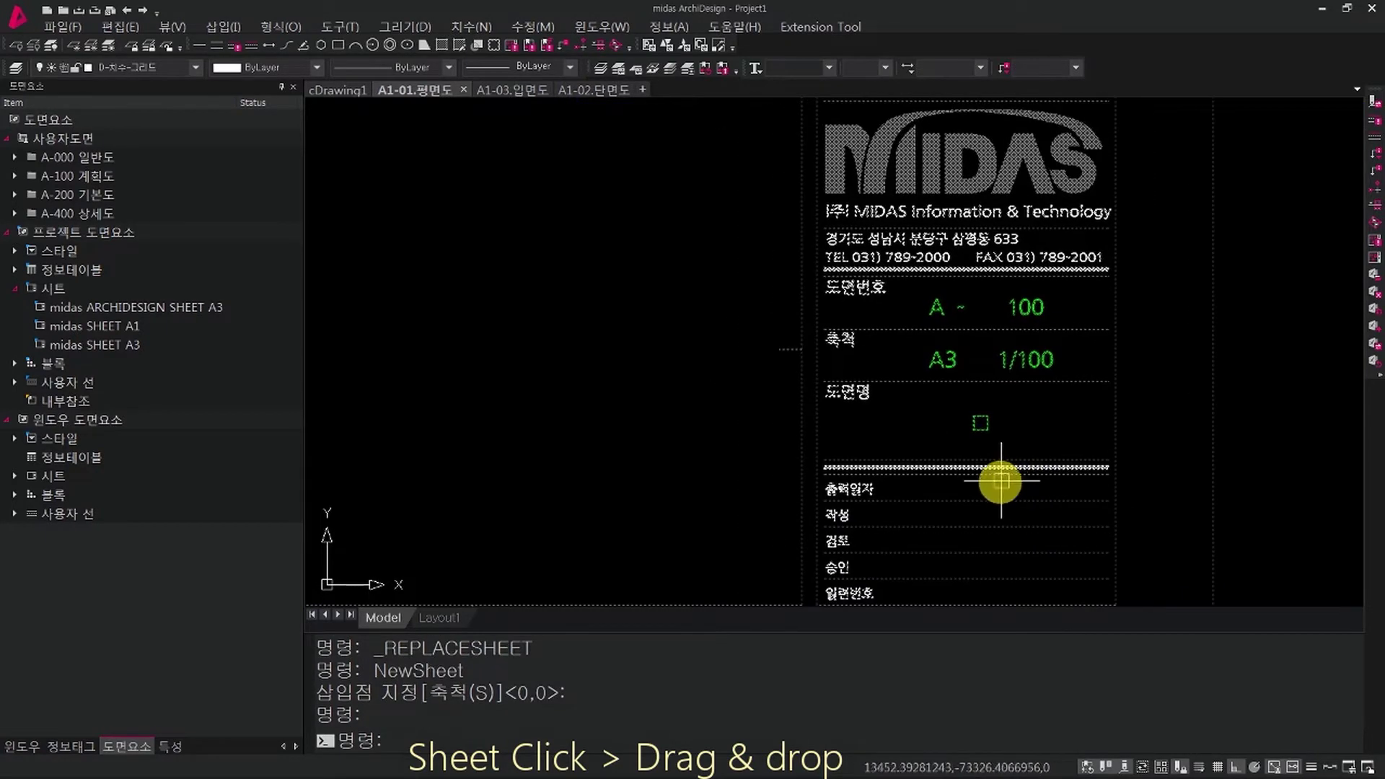
middle_drag(992, 416, 1002, 370)
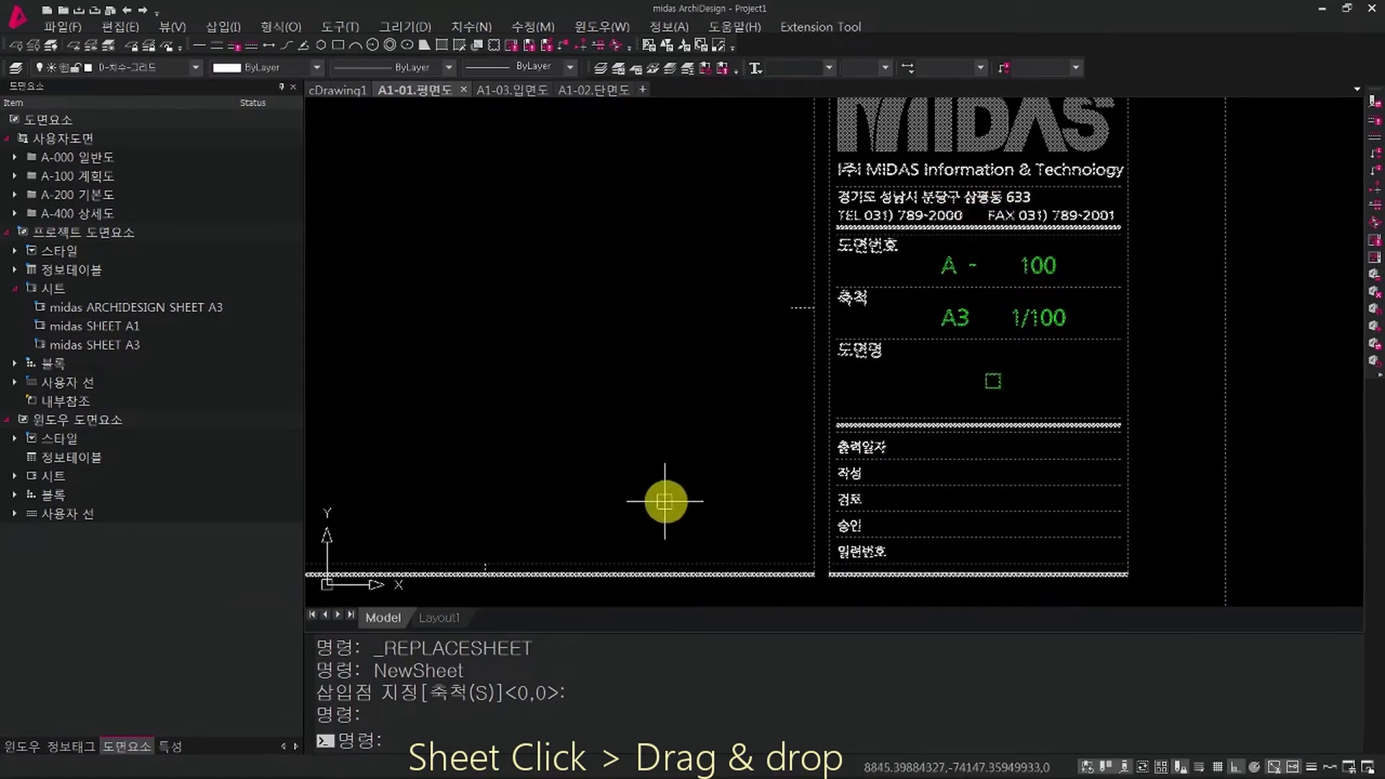
click(170, 746)
scroll(173, 635, down, 5)
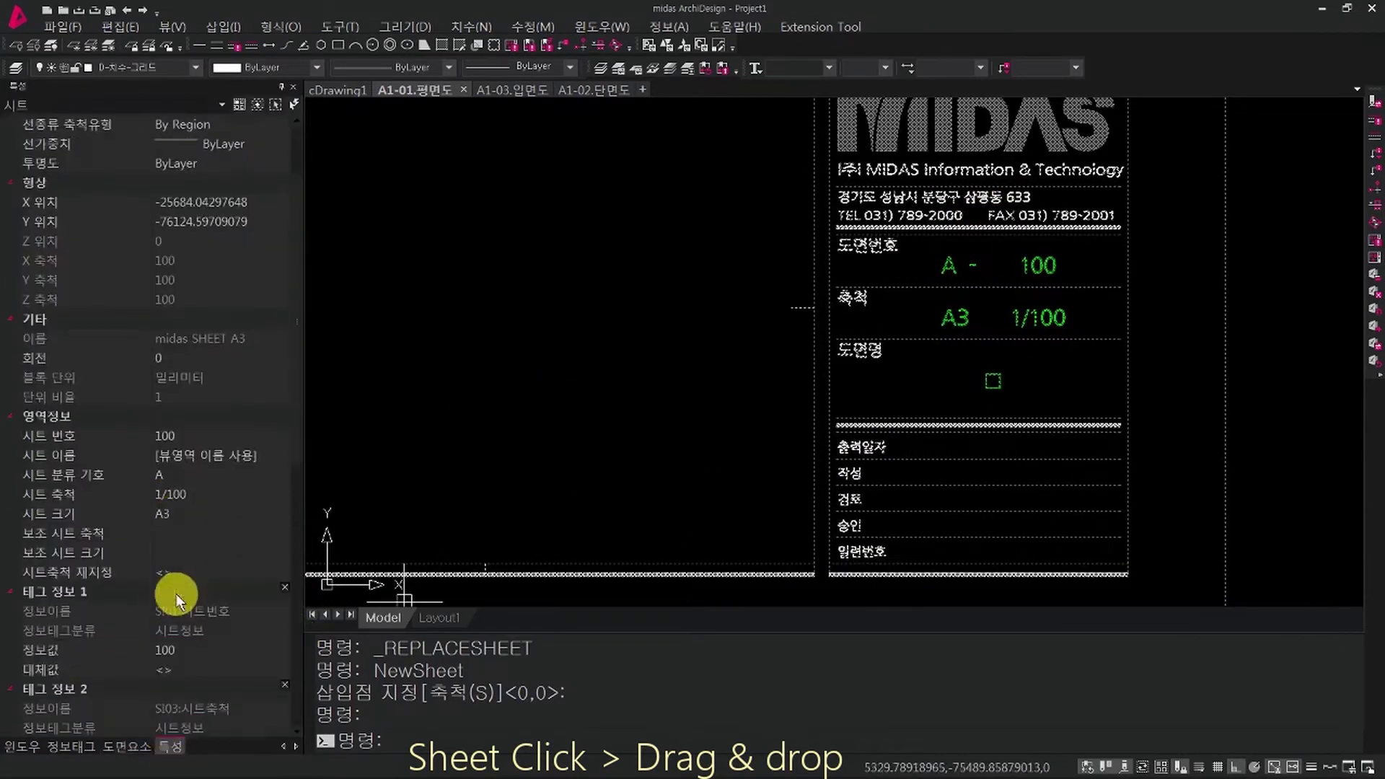
click(173, 260)
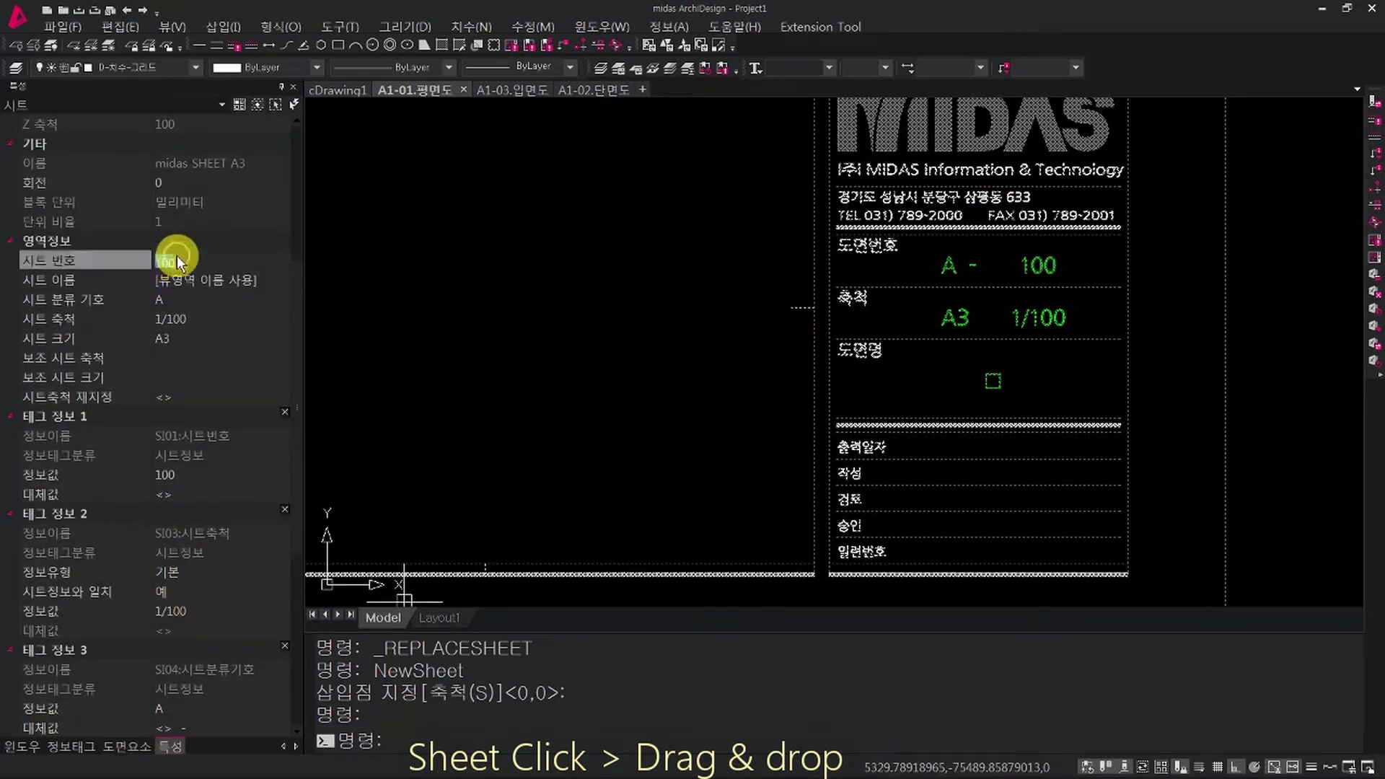
click(231, 279)
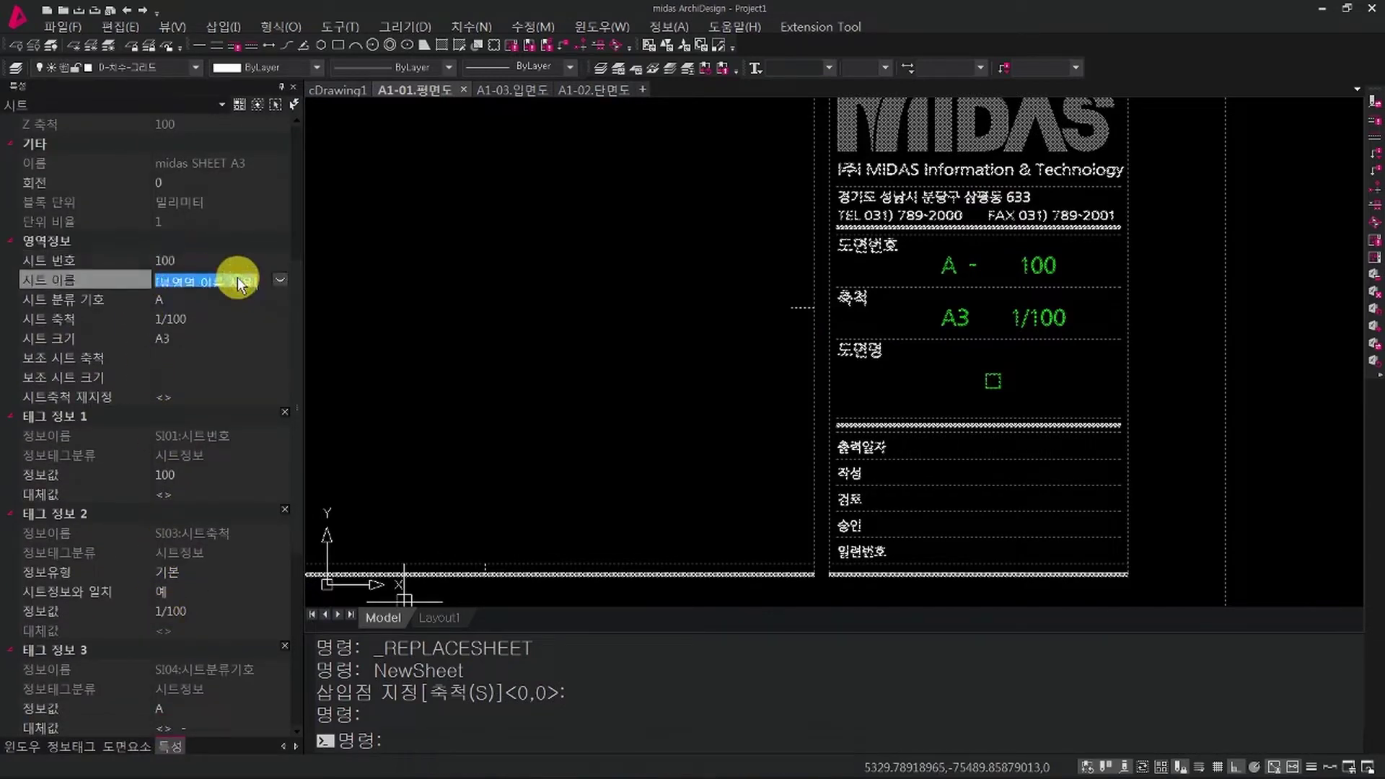
click(198, 318)
click(90, 340)
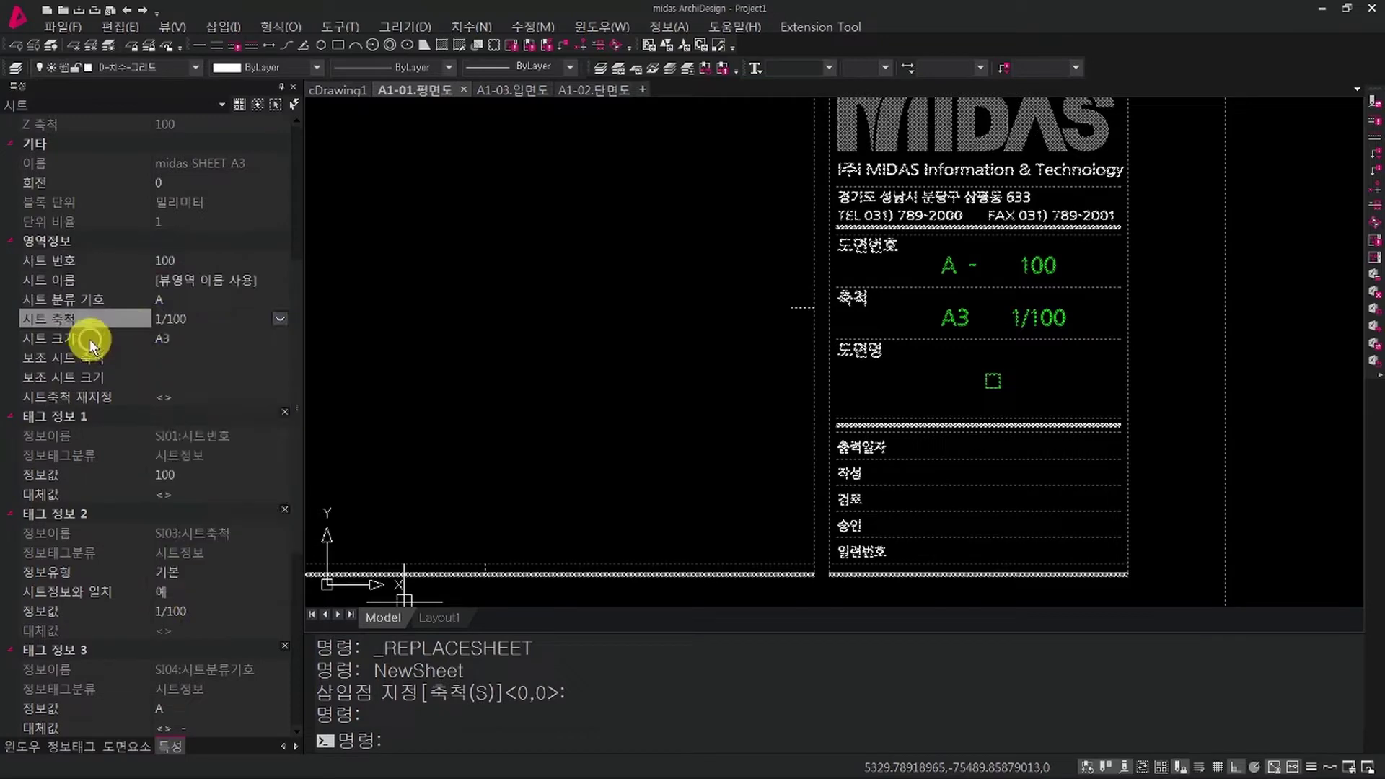
click(193, 339)
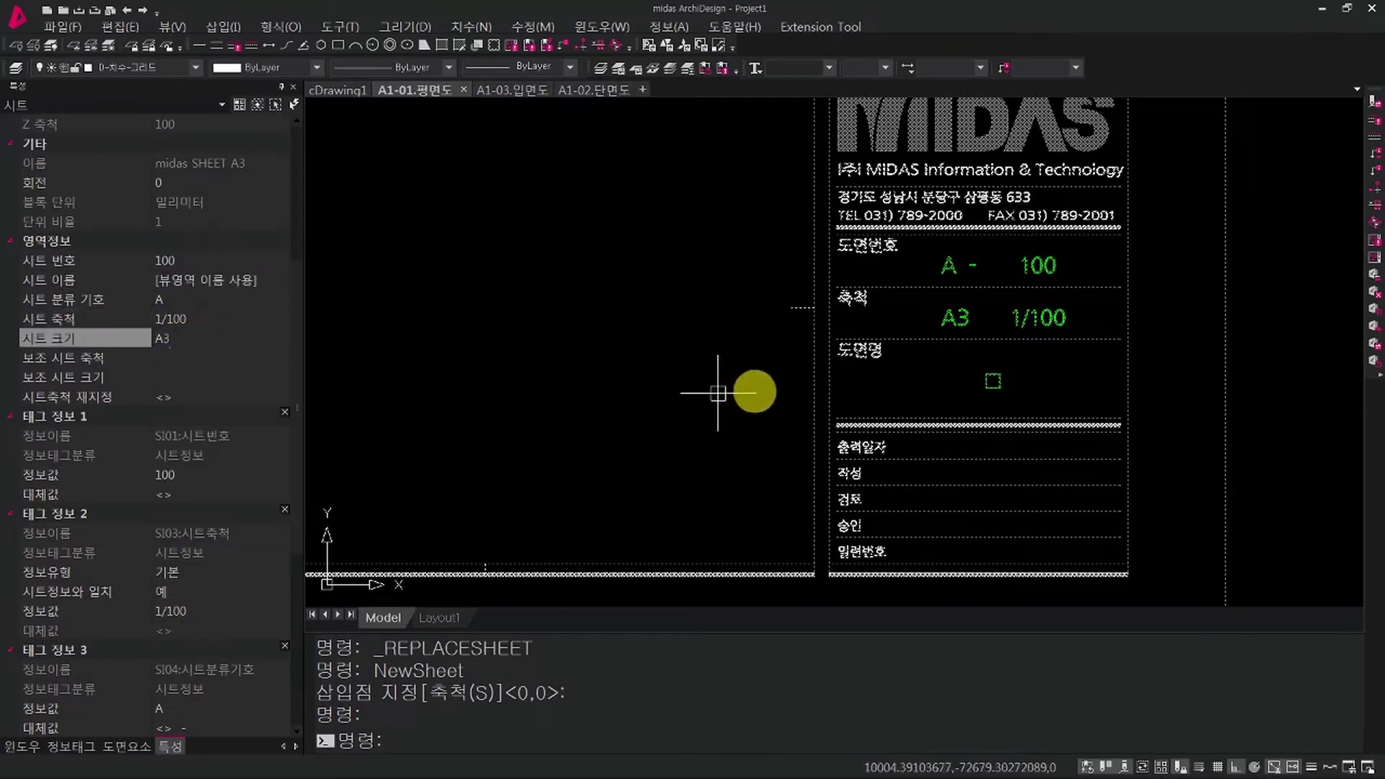
key(Escape)
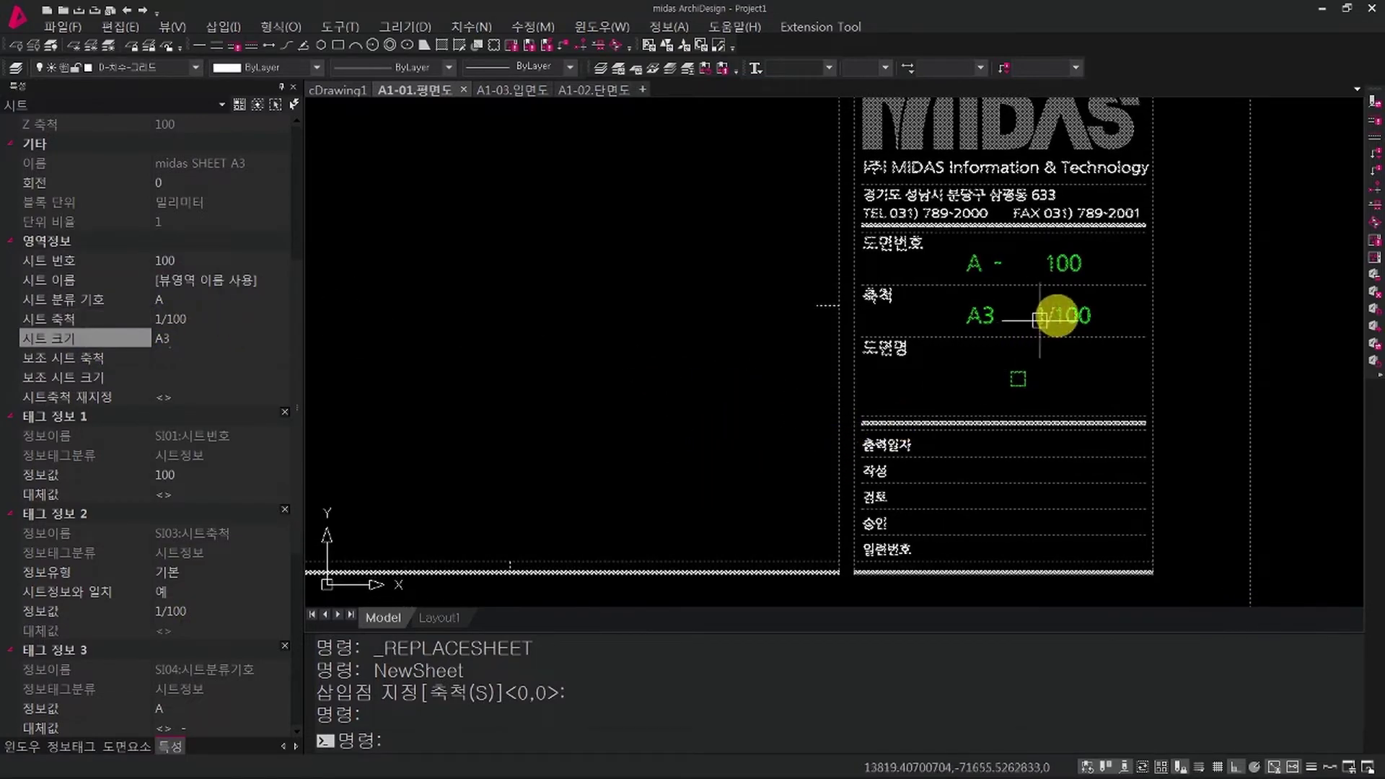
Step: Change the scale text in the inserted sheet's title block to 1/50
double_click(1073, 312)
scroll(1073, 314, up, 3)
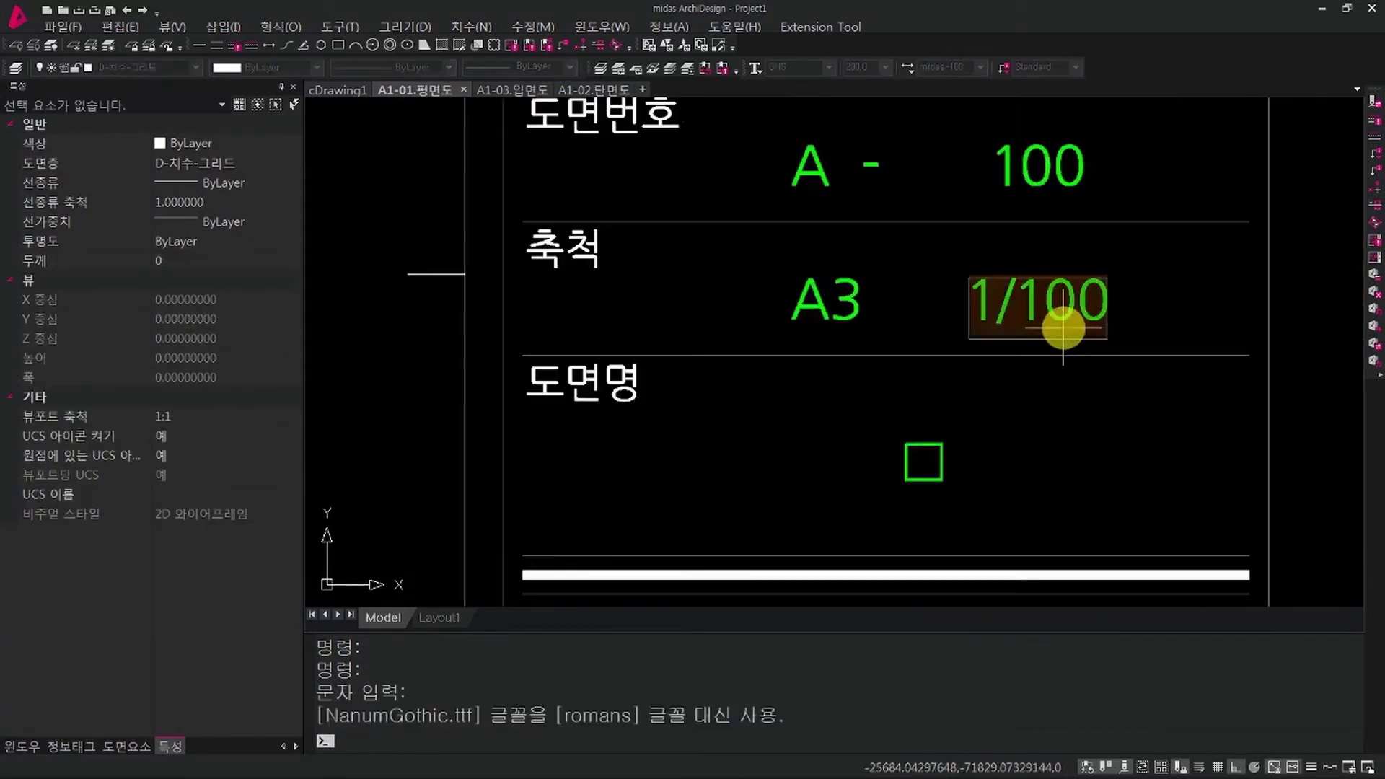
drag(1074, 300, 1026, 296)
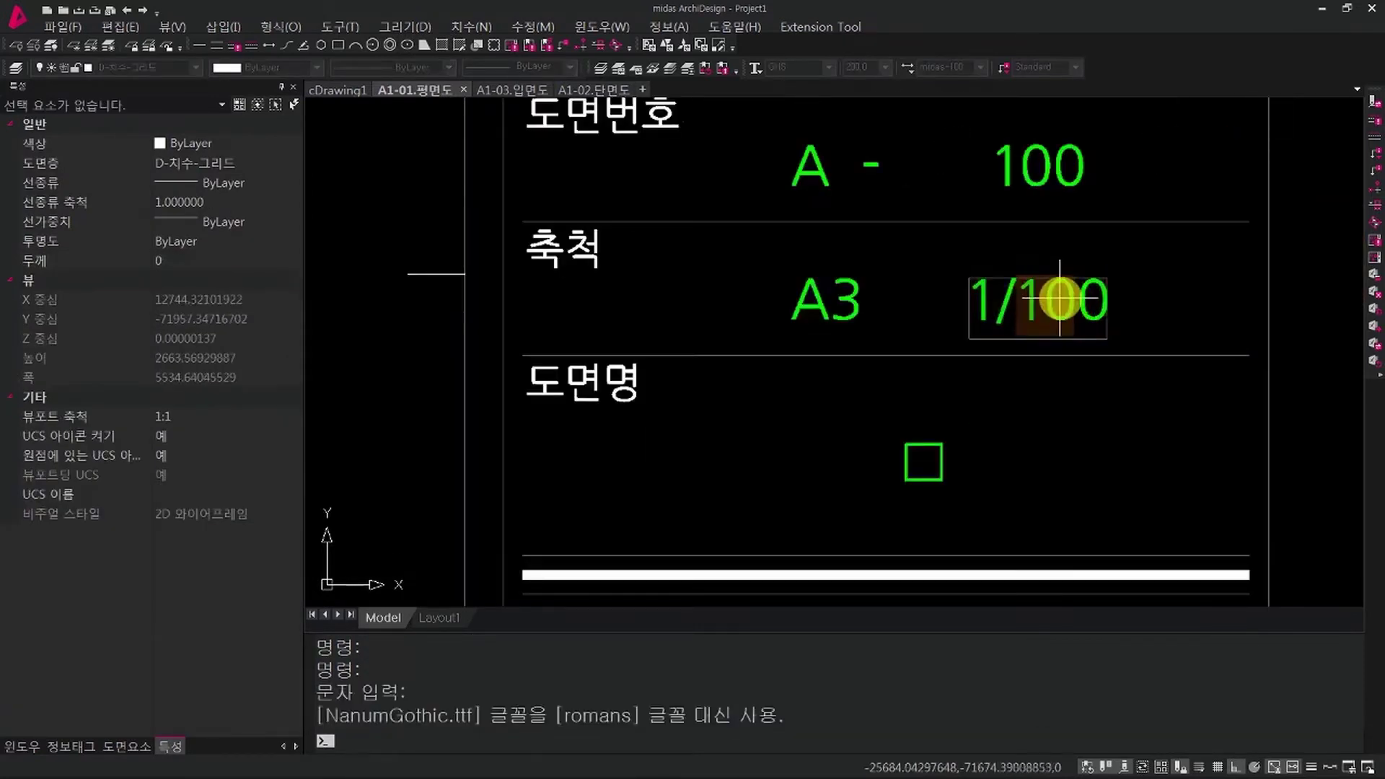
text(5)
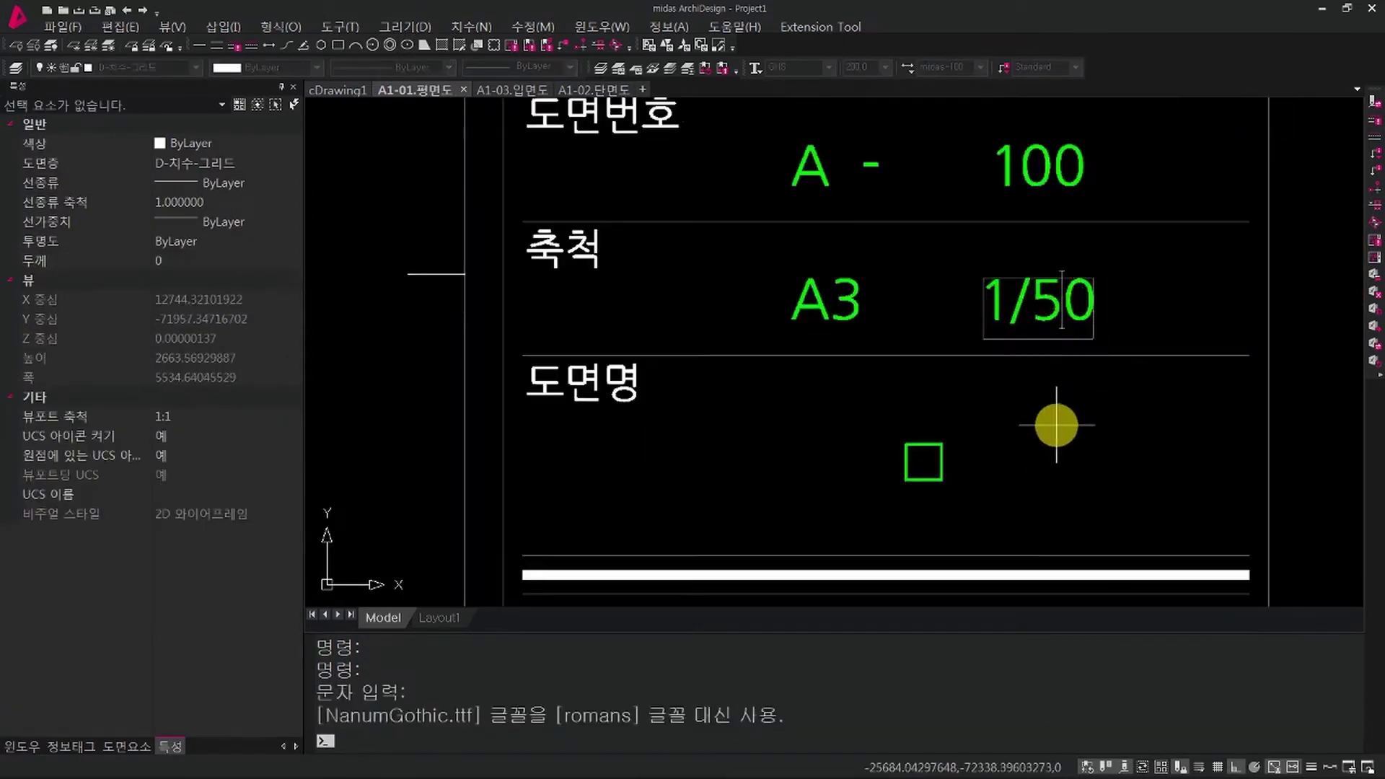
click(1031, 429)
scroll(1010, 430, down, 10)
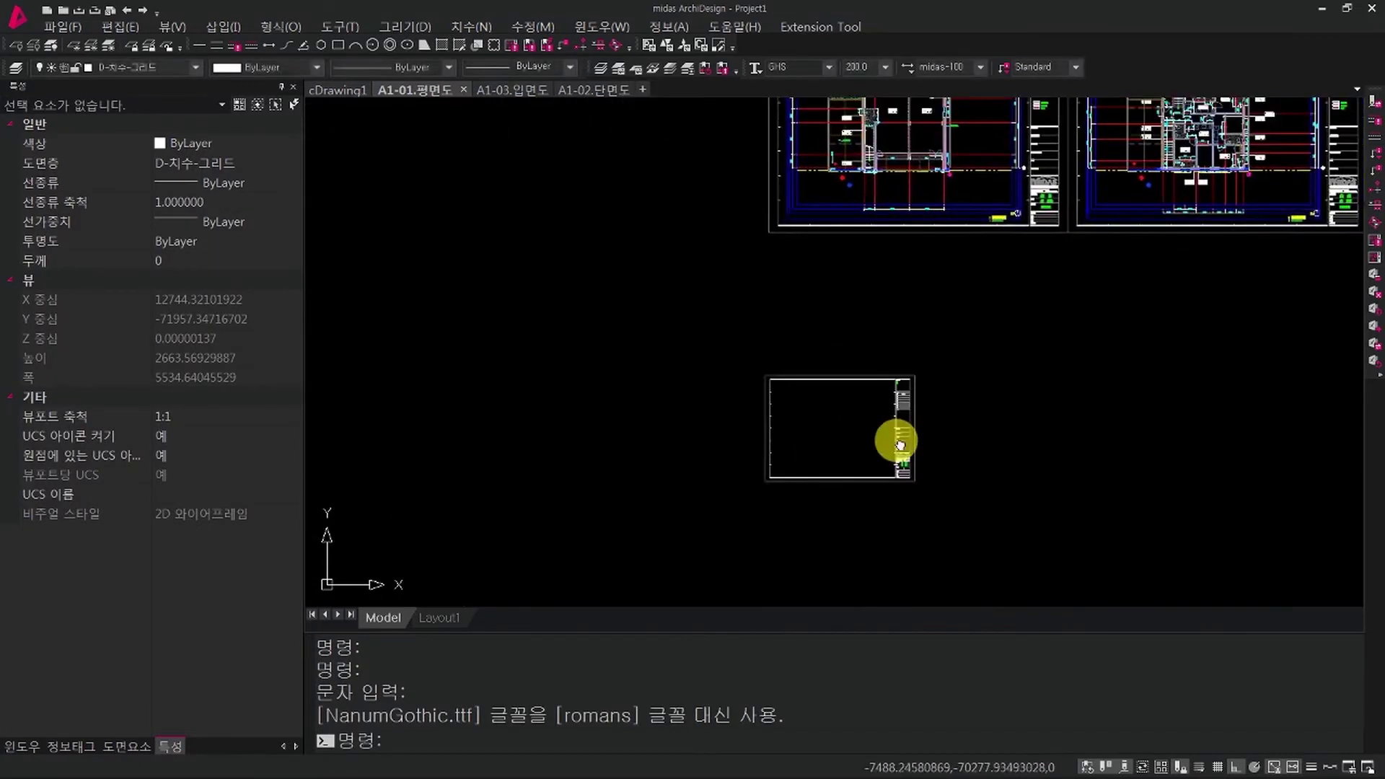
middle_drag(924, 484, 970, 484)
middle_drag(964, 380, 978, 377)
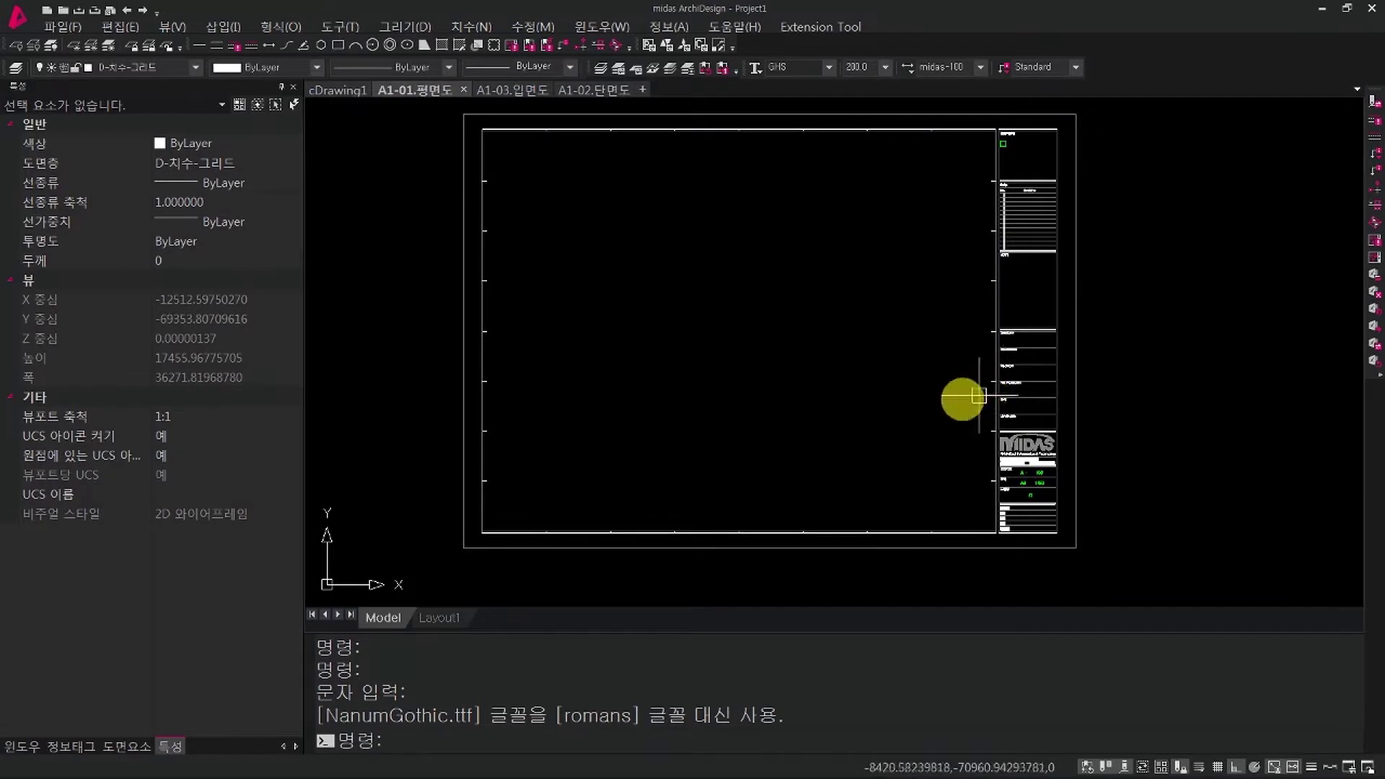
middle_drag(928, 423, 949, 418)
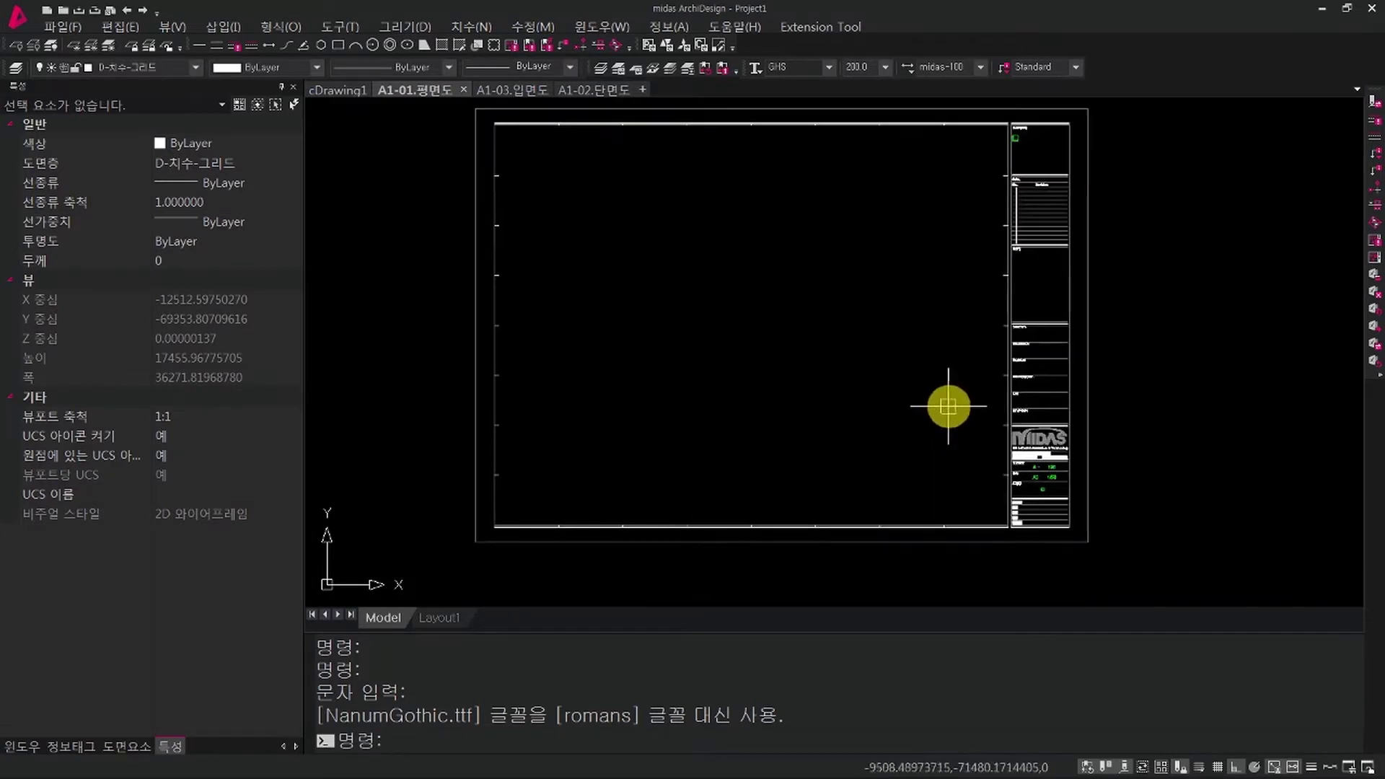
middle_drag(927, 484, 888, 503)
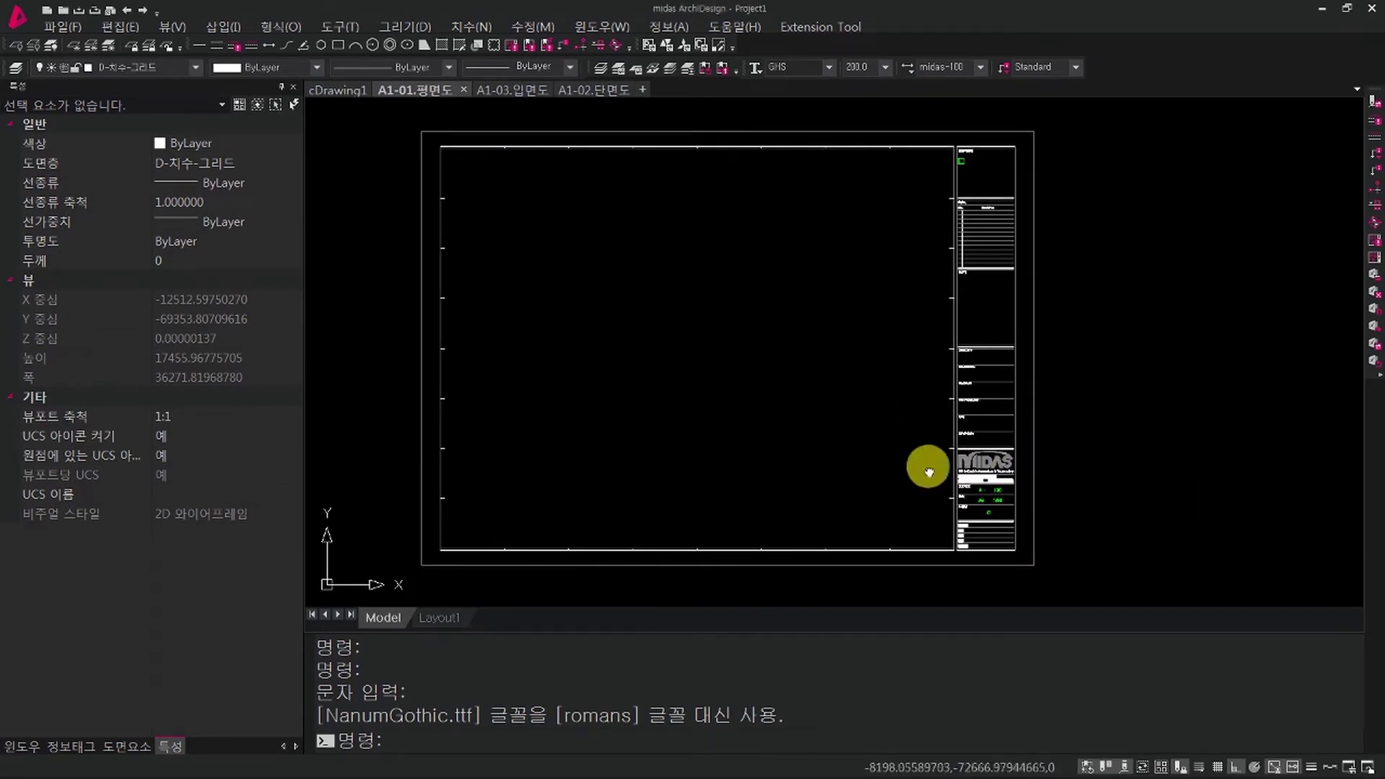
scroll(833, 465, down, 4)
scroll(829, 519, up, 3)
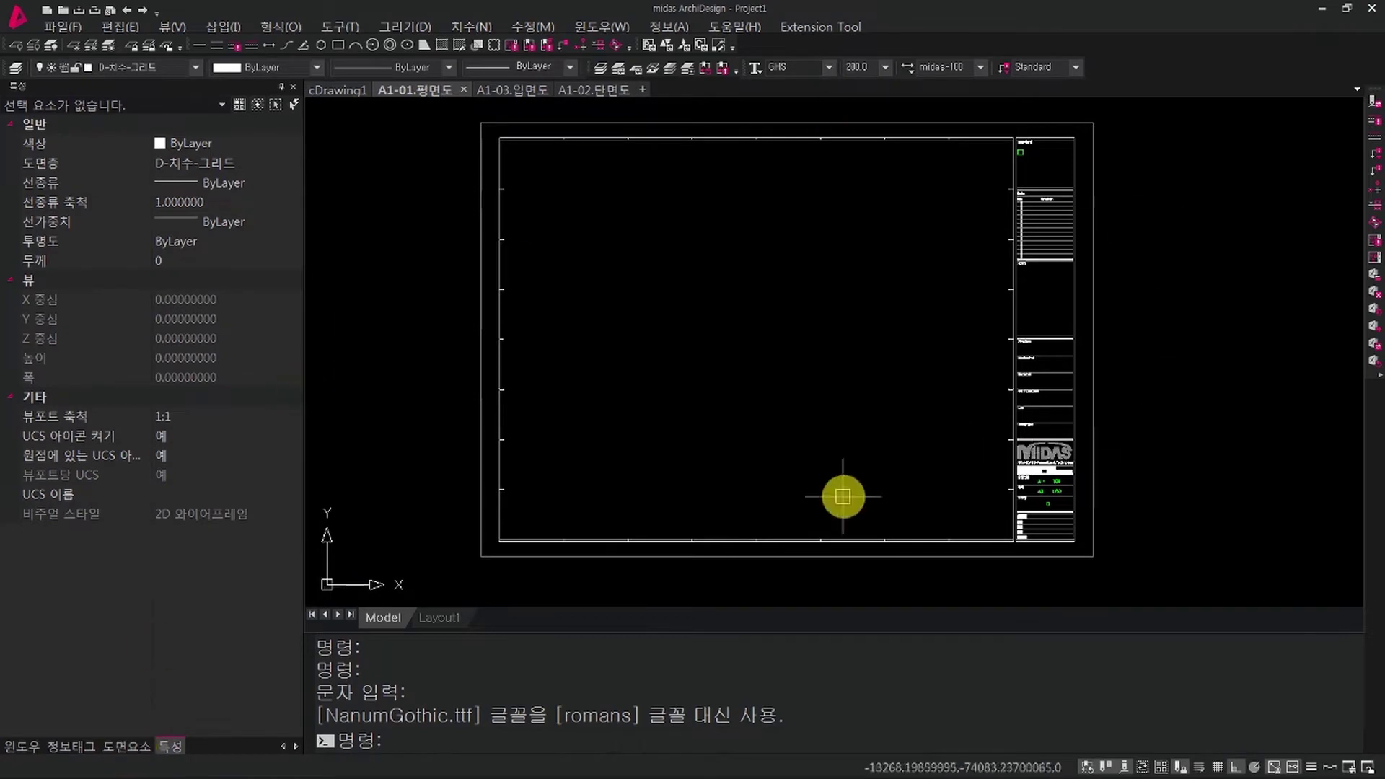
key(Escape)
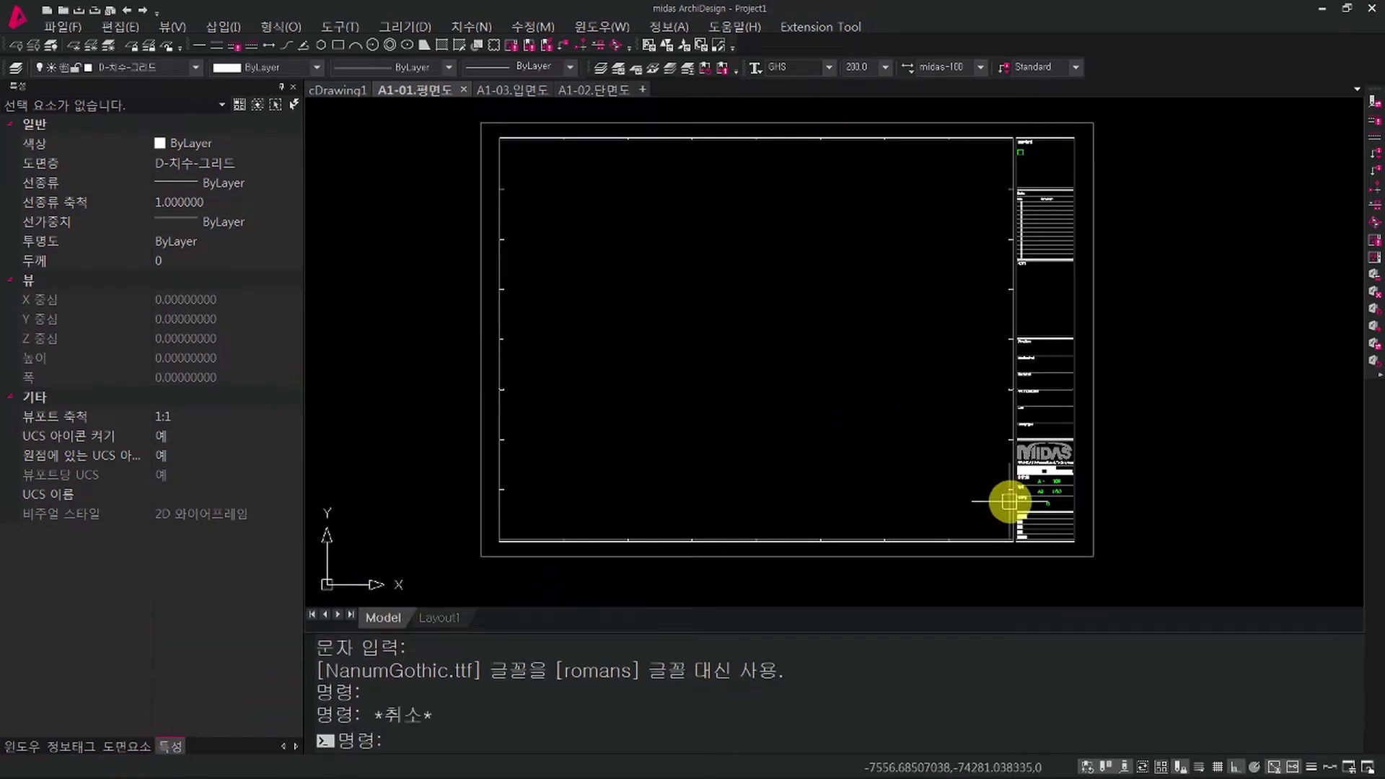
Step: Set the scale text in the inserted sheet's title block to 1/100
key(ctrl+z)
scroll(964, 498, down, 4)
middle_drag(578, 481, 949, 461)
scroll(770, 558, up, 6)
double_click(840, 393)
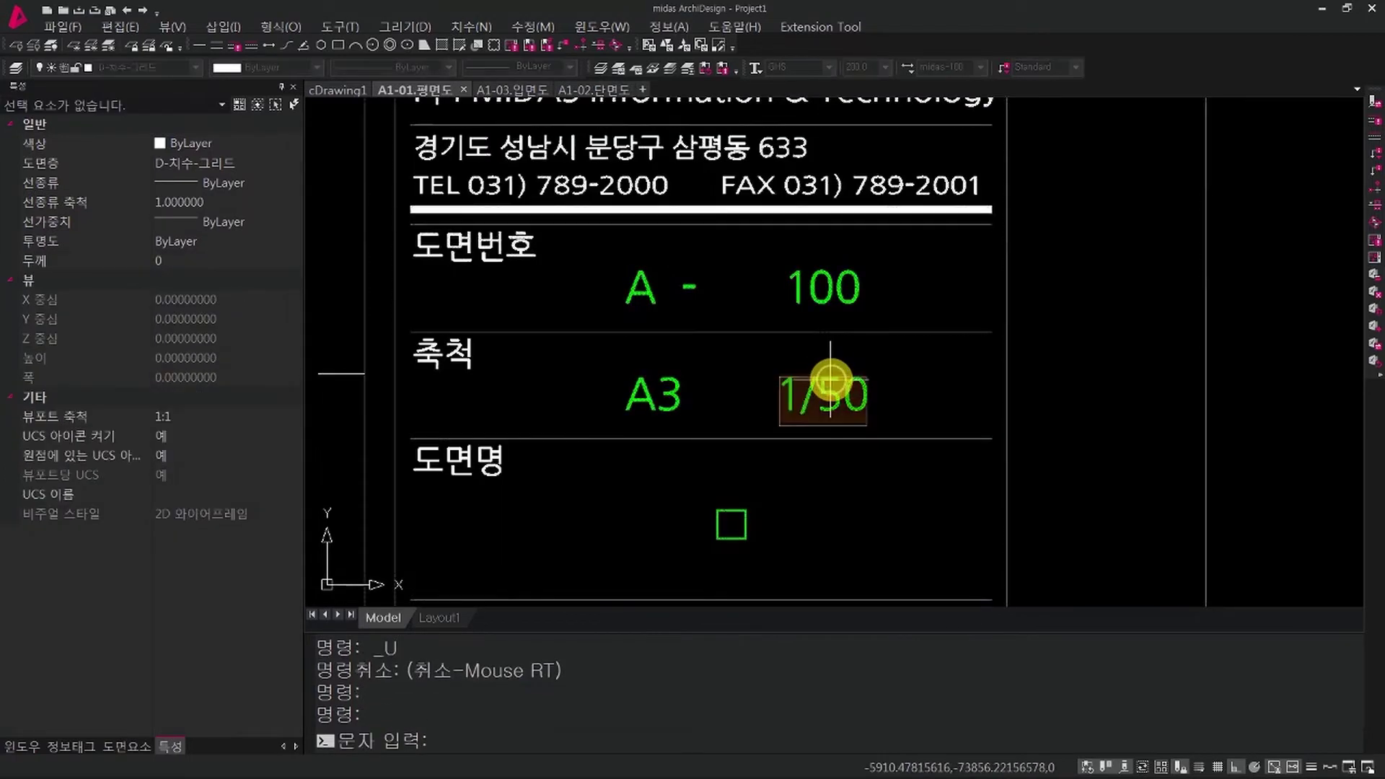
text(1/100)
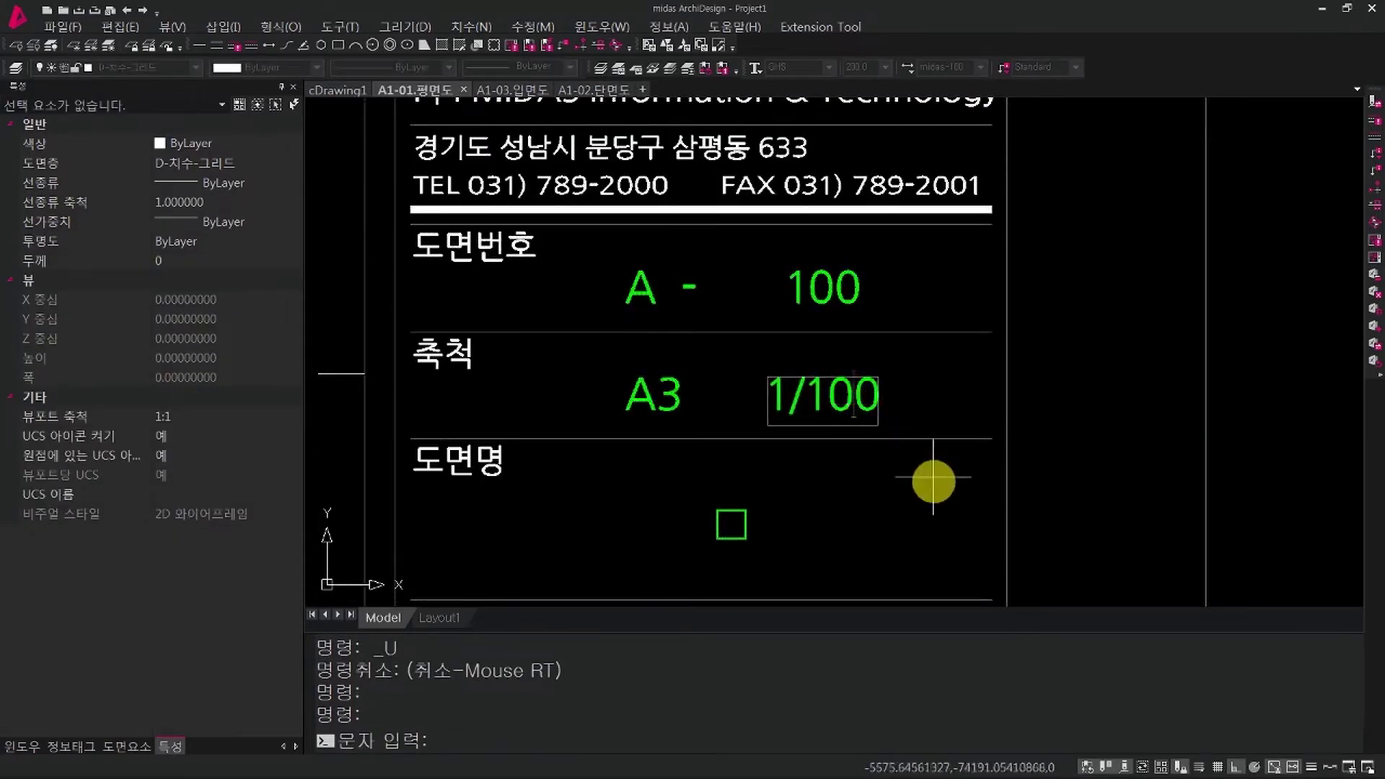
key(Return)
scroll(890, 504, down, 8)
scroll(937, 442, up, 3)
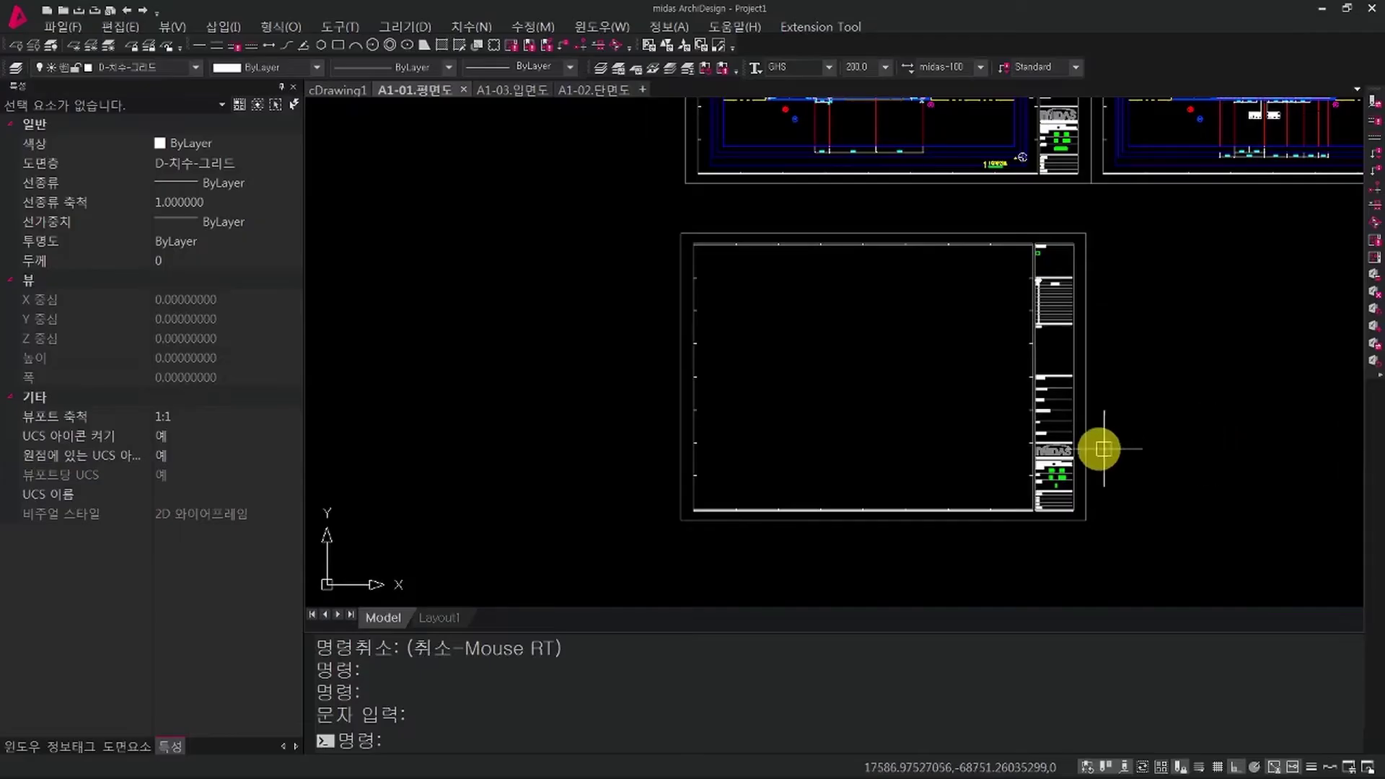
key(Escape)
Step: Copy the 1F PLAN drawing contents into the inserted sheet, using the sheet frames' lower-left corners as base and destination points
middle_drag(1164, 330, 1169, 649)
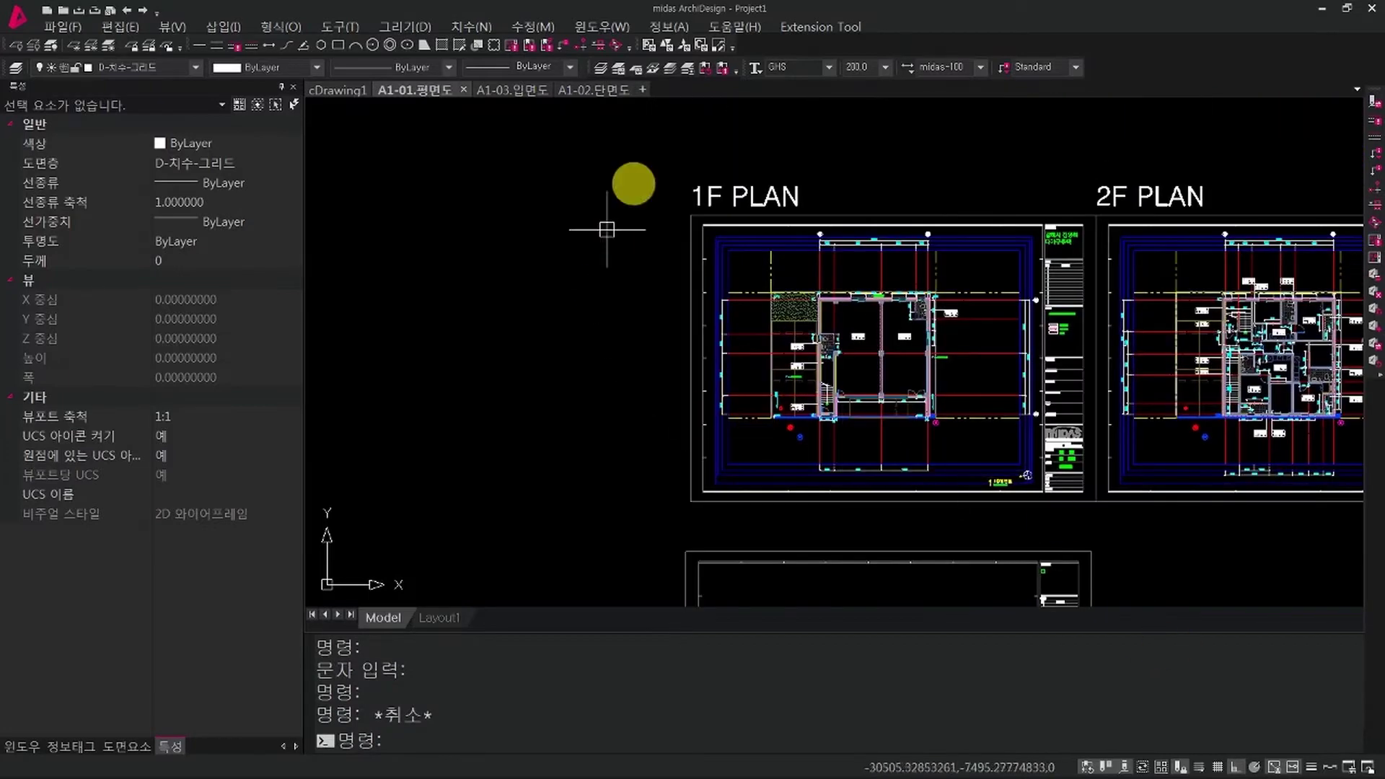
middle_drag(988, 397, 989, 399)
scroll(848, 379, up, 3)
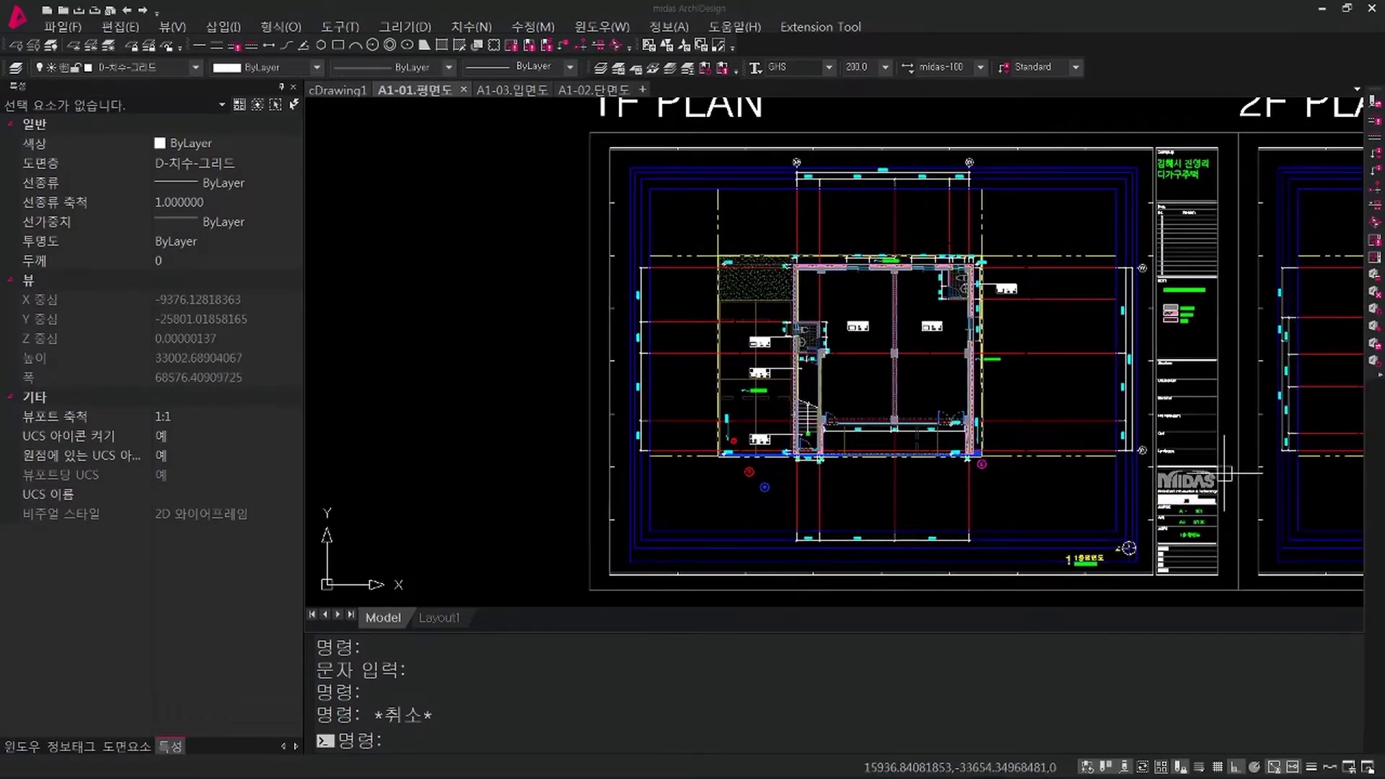
click(416, 741)
text(c)
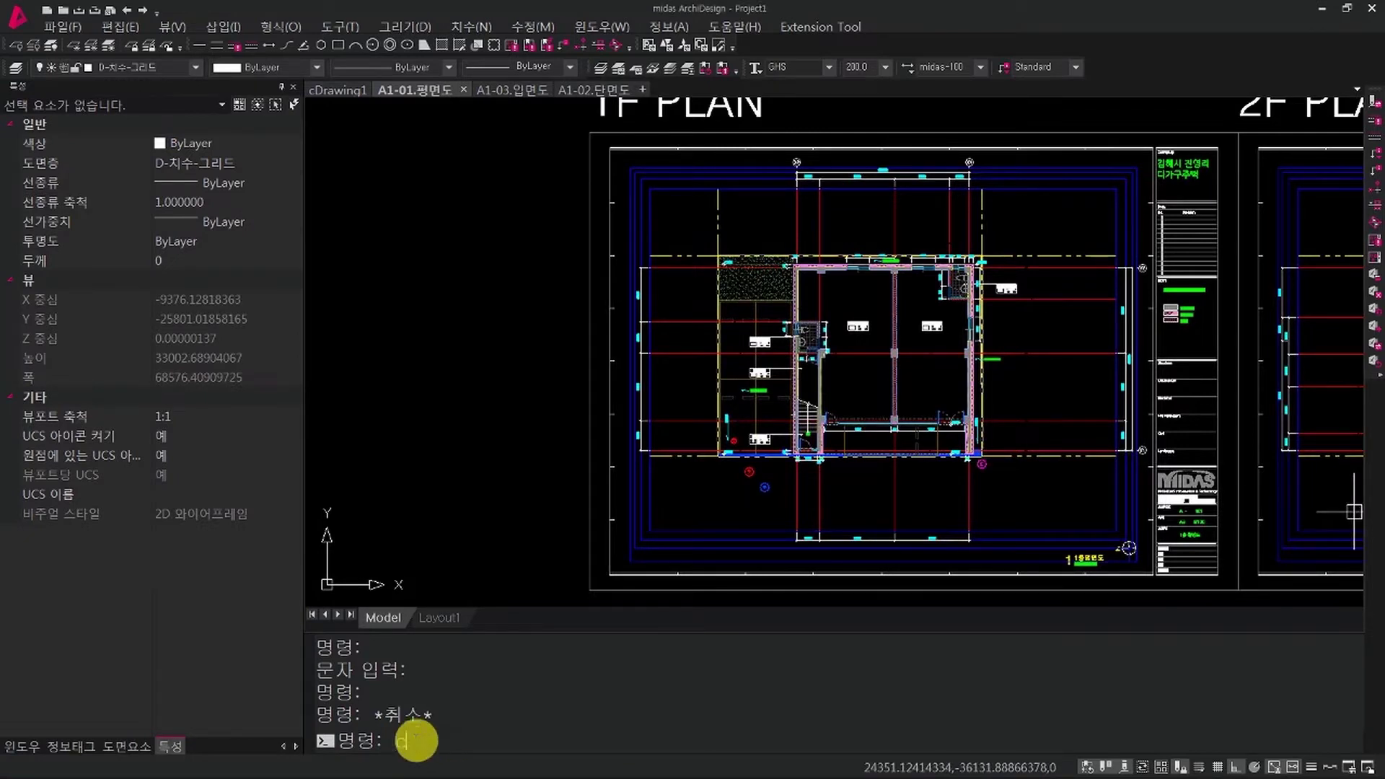
text(o)
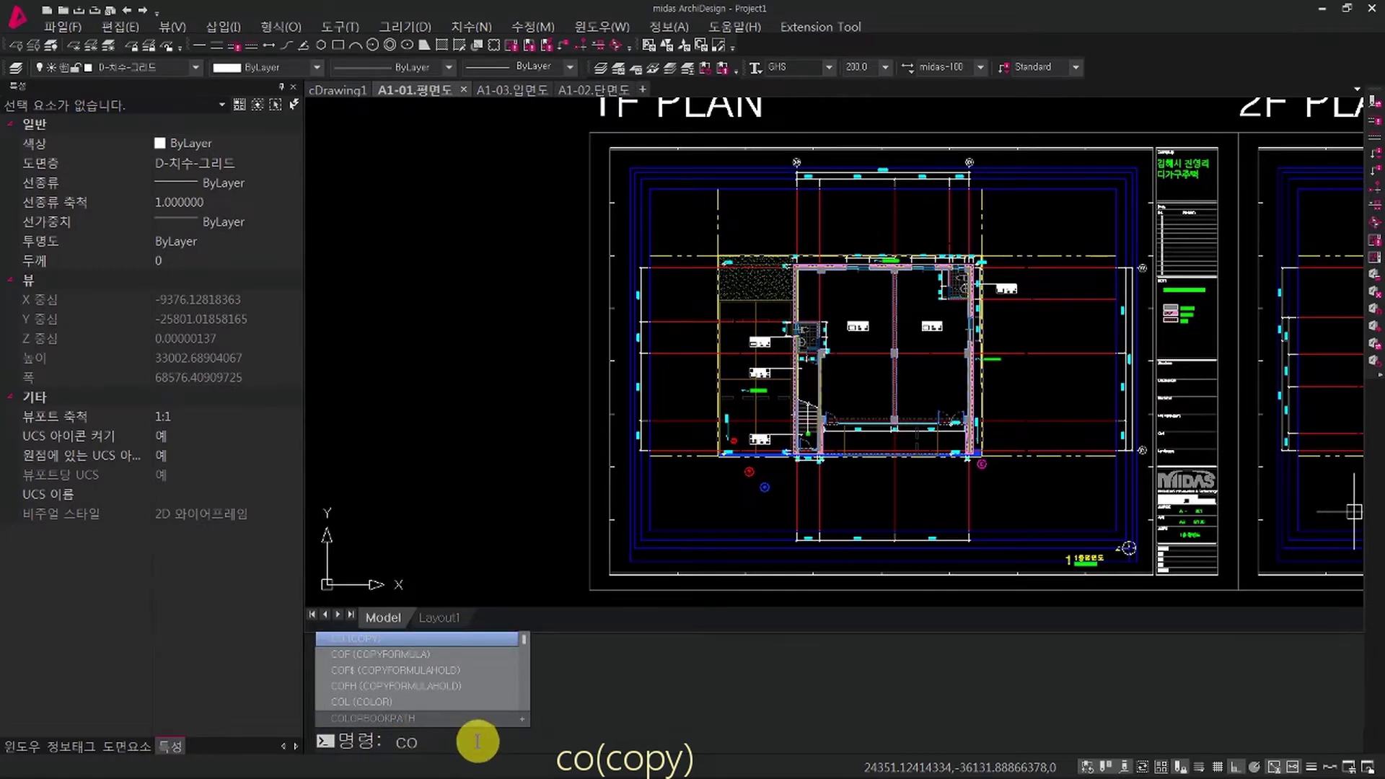
key(Return)
scroll(664, 344, down, 2)
middle_drag(664, 343, 639, 381)
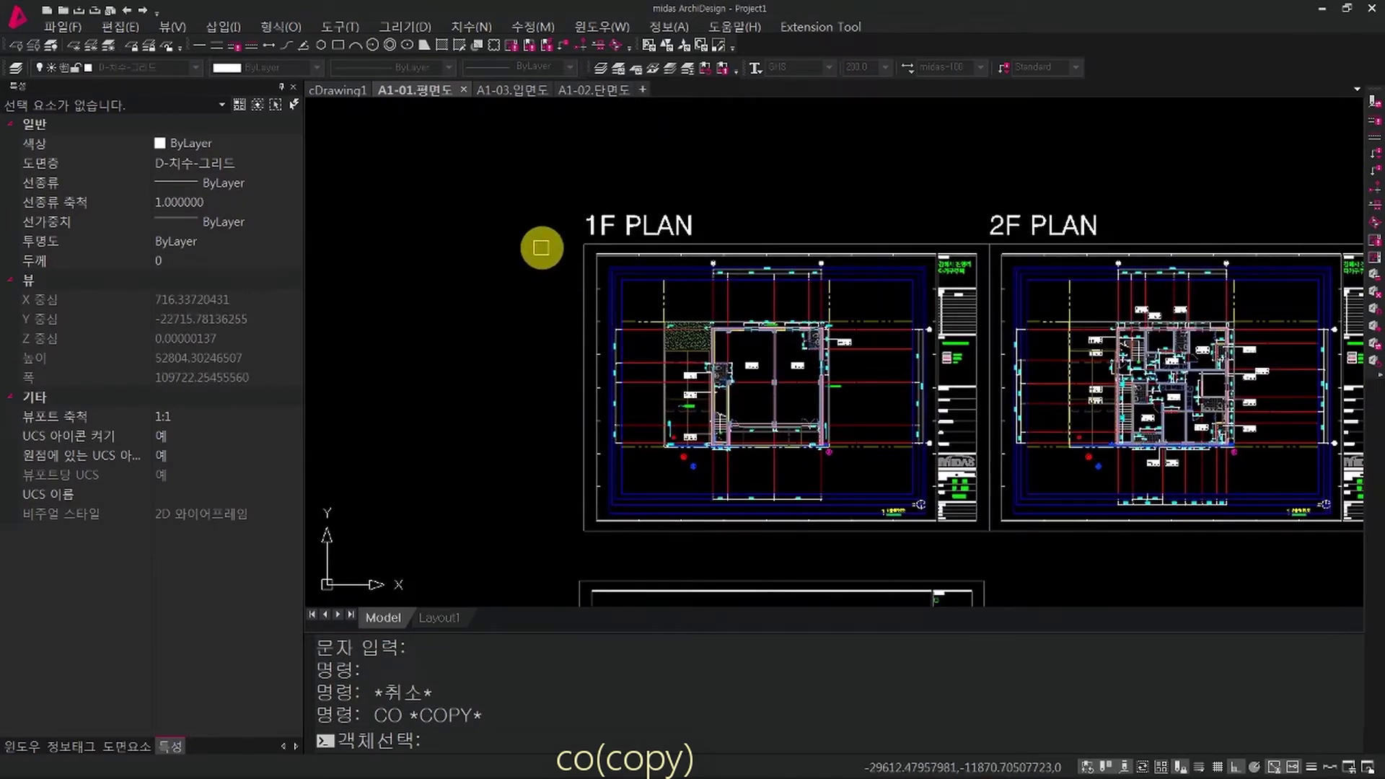
click(541, 247)
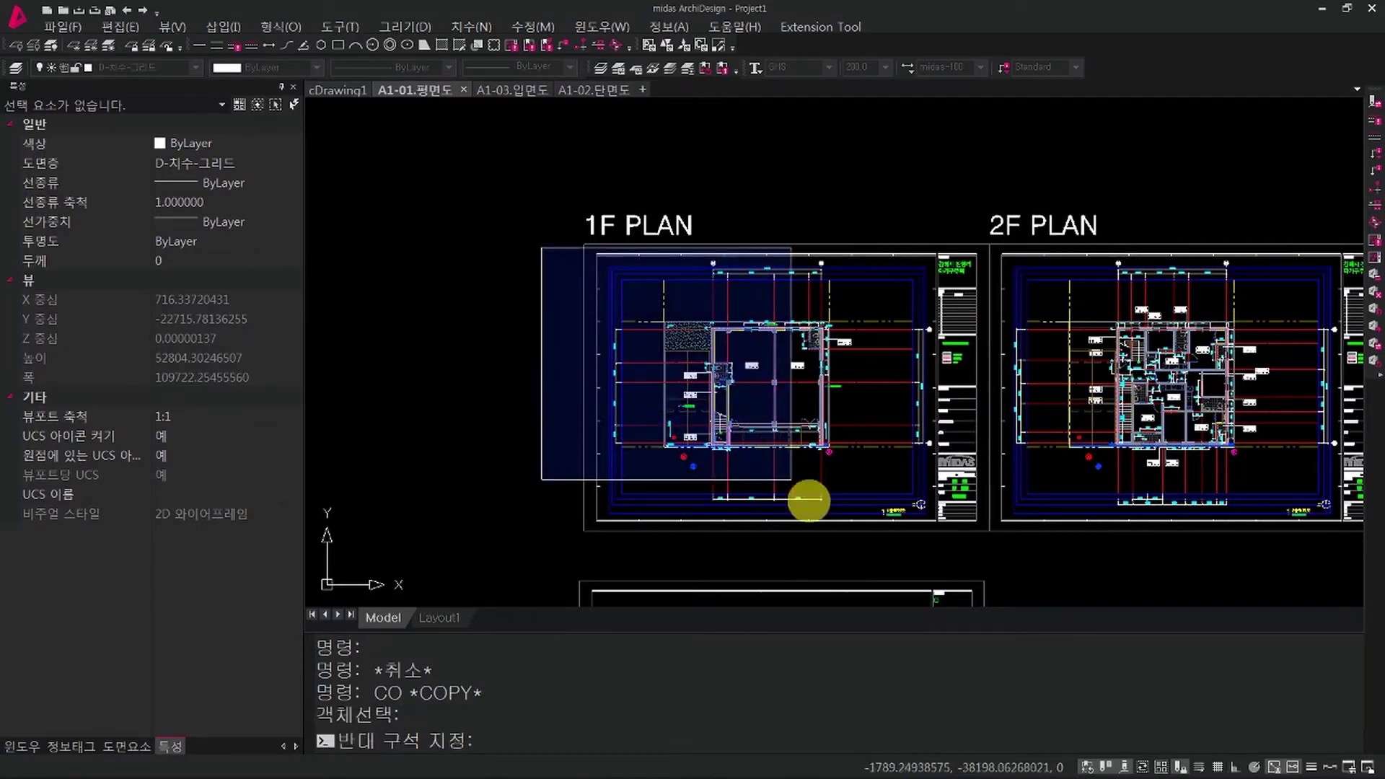
click(935, 559)
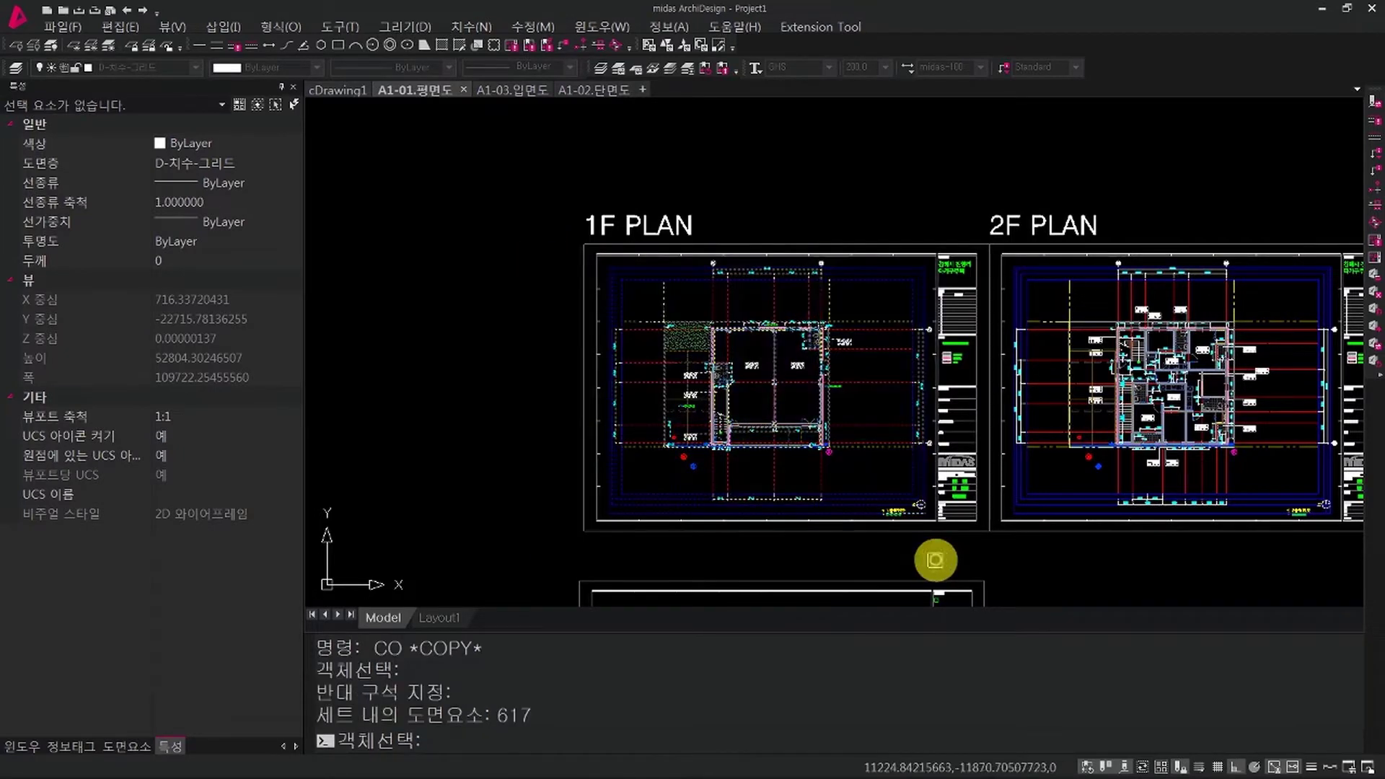
mouse_move(894, 560)
middle_down()
mouse_move(816, 340)
mouse_move(703, 391)
middle_up()
scroll(809, 338, down, 2)
key(Return)
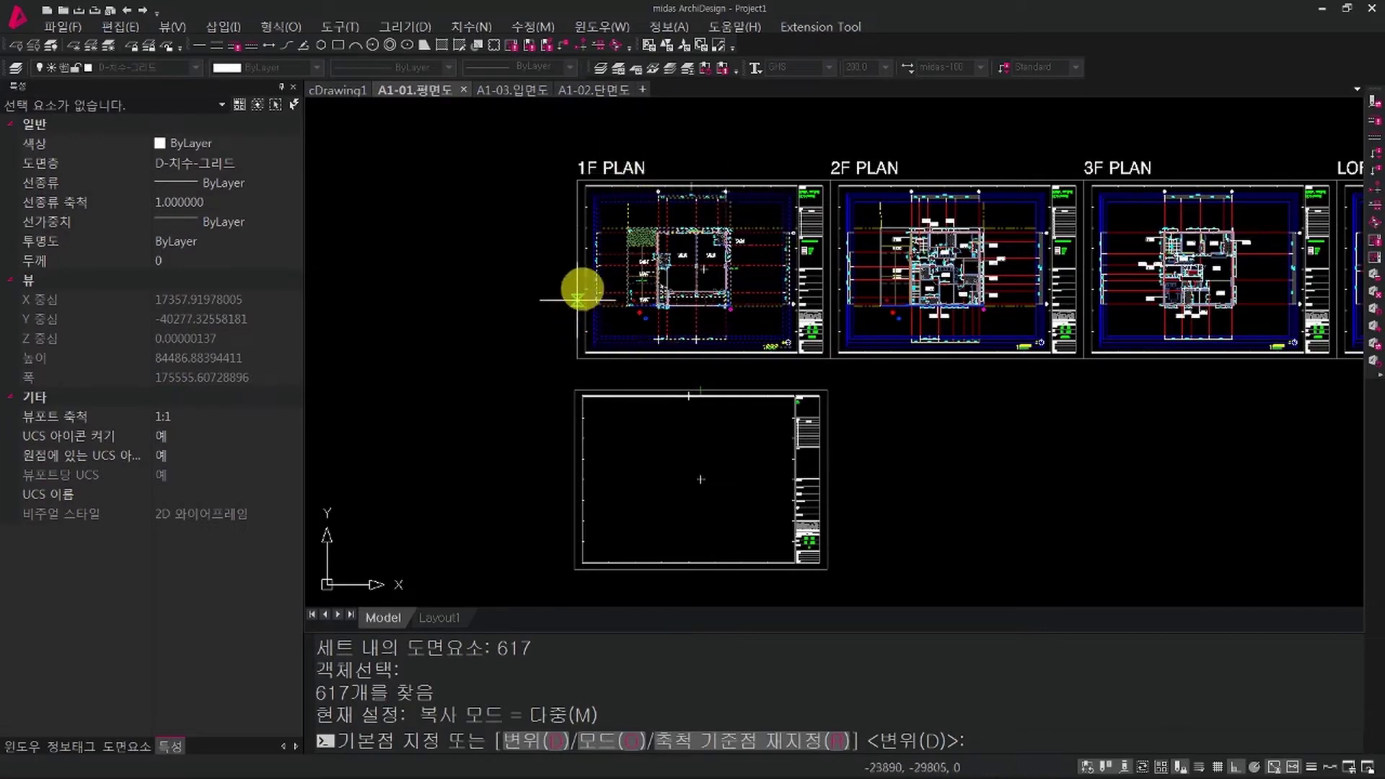
middle_drag(581, 288, 556, 382)
scroll(520, 455, up, 4)
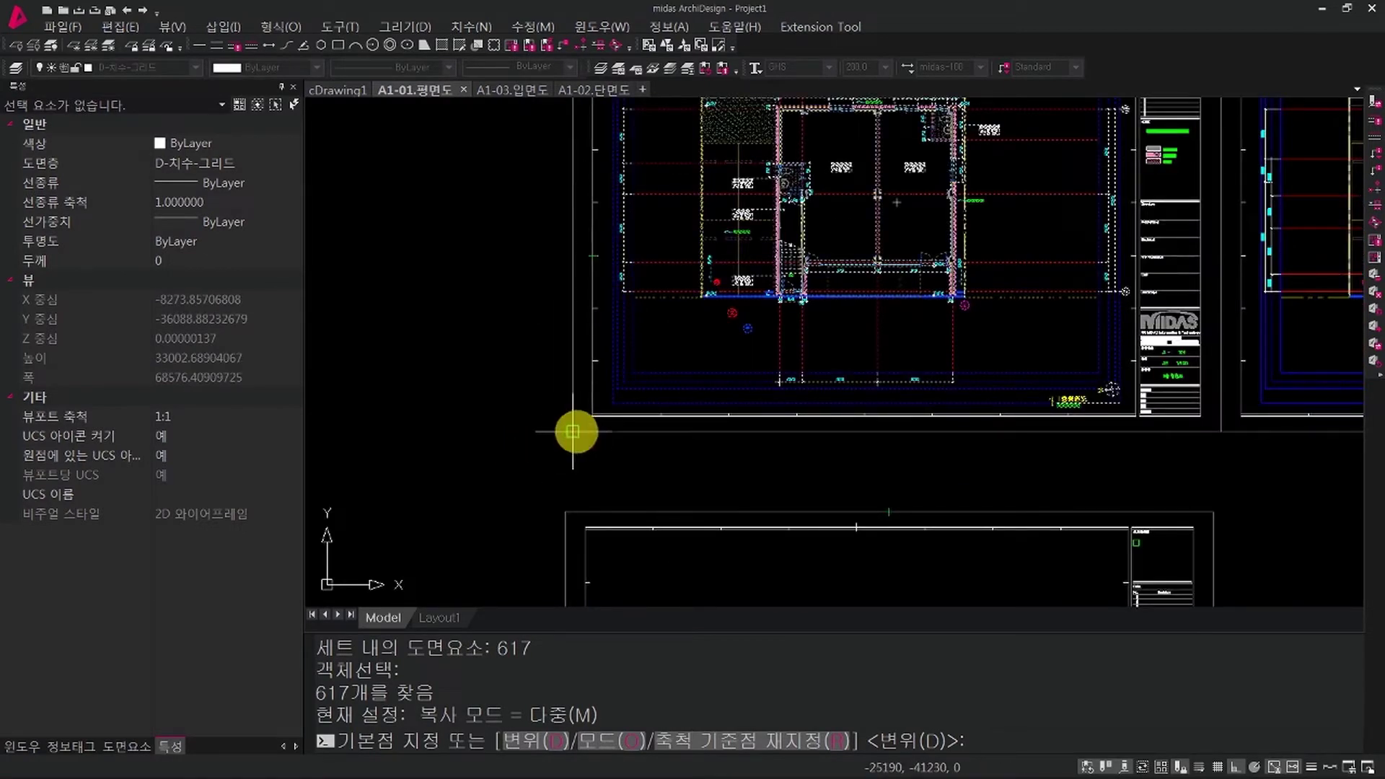
click(573, 432)
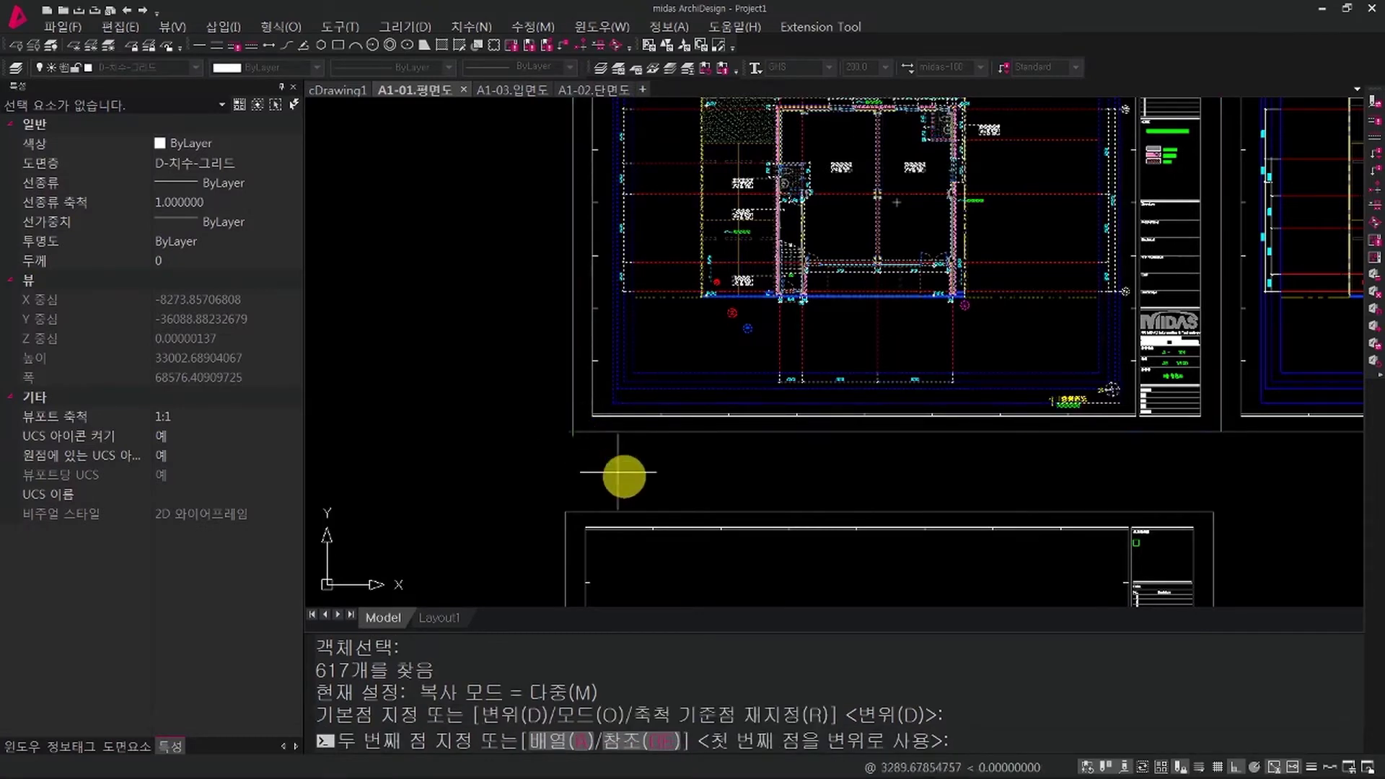
scroll(635, 261, down, 3)
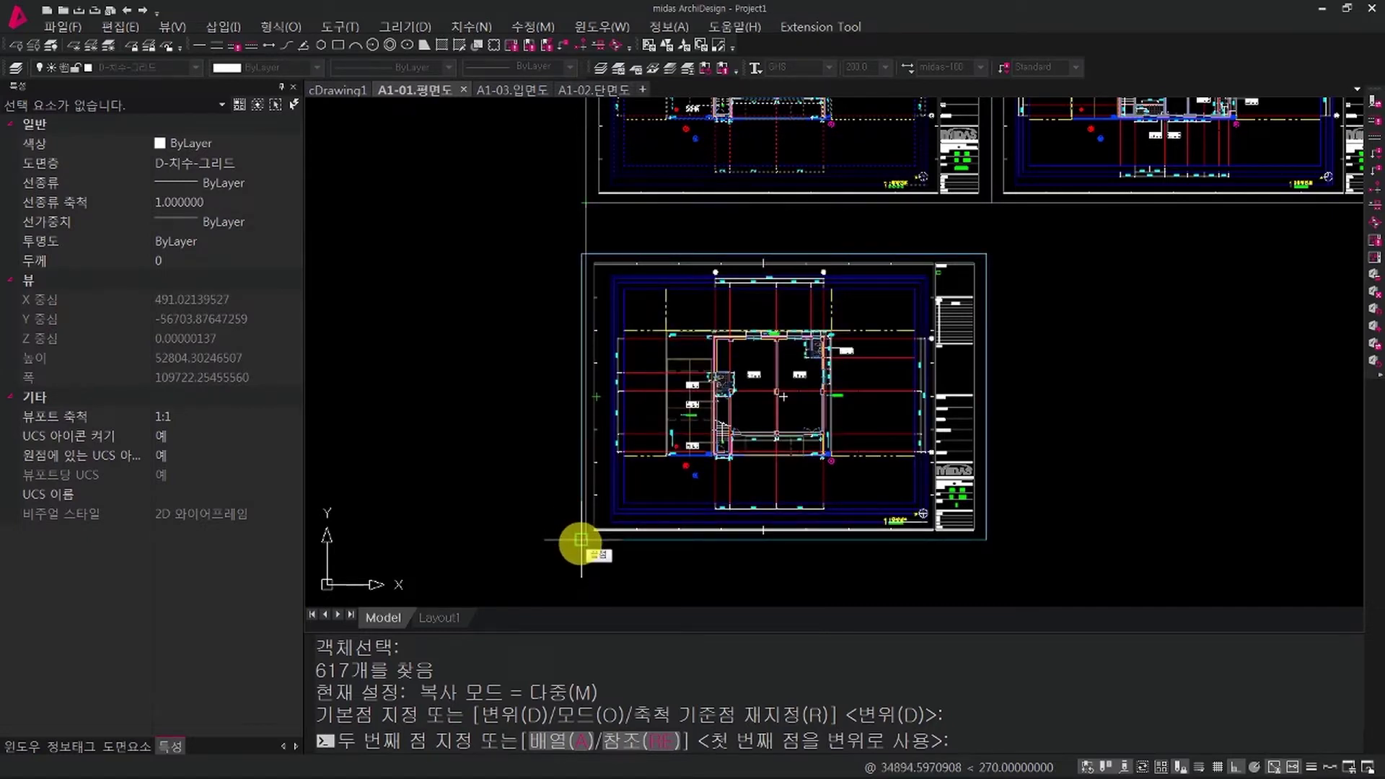
click(582, 539)
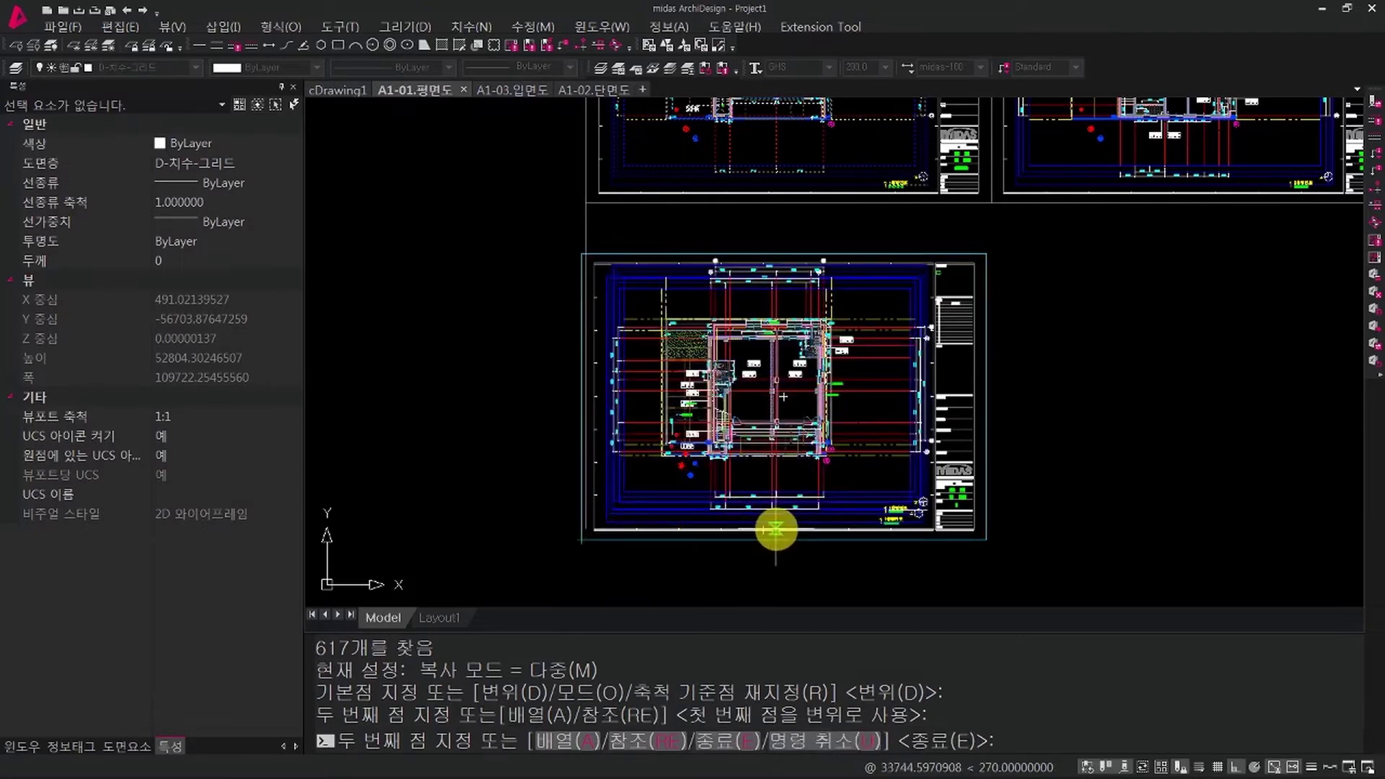
key(Escape)
scroll(750, 462, up, 2)
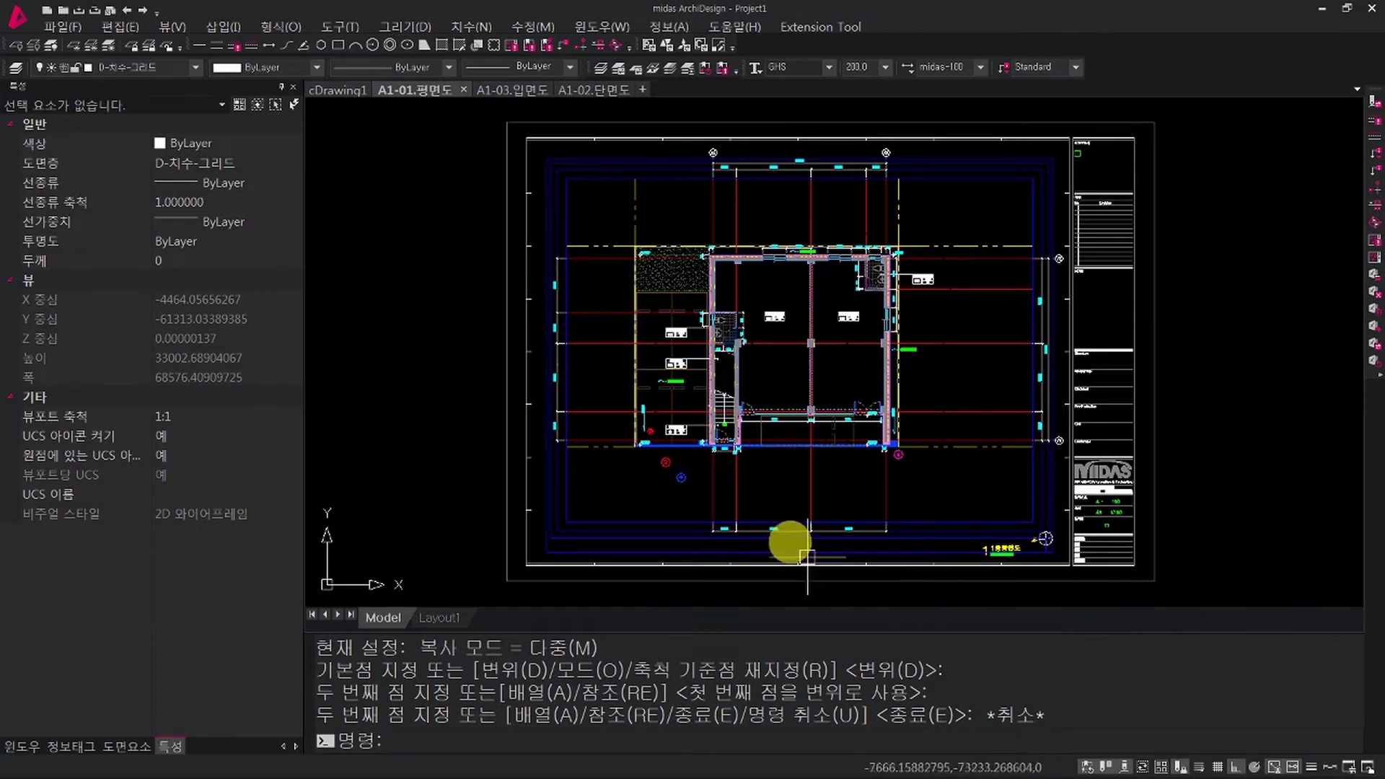
middle_drag(819, 431, 827, 423)
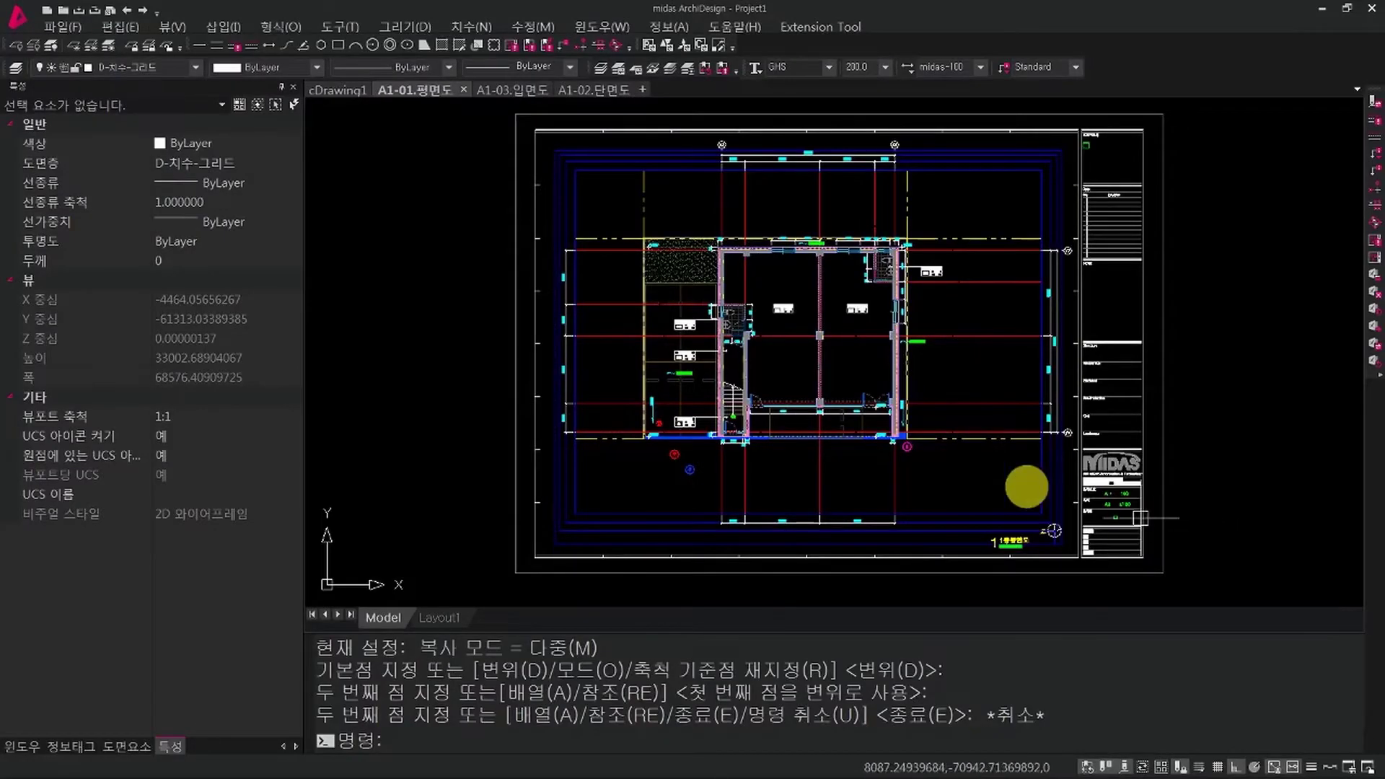
Step: Set the scale type of the copied first-floor plan and its sheet to By Region
scroll(937, 377, down, 4)
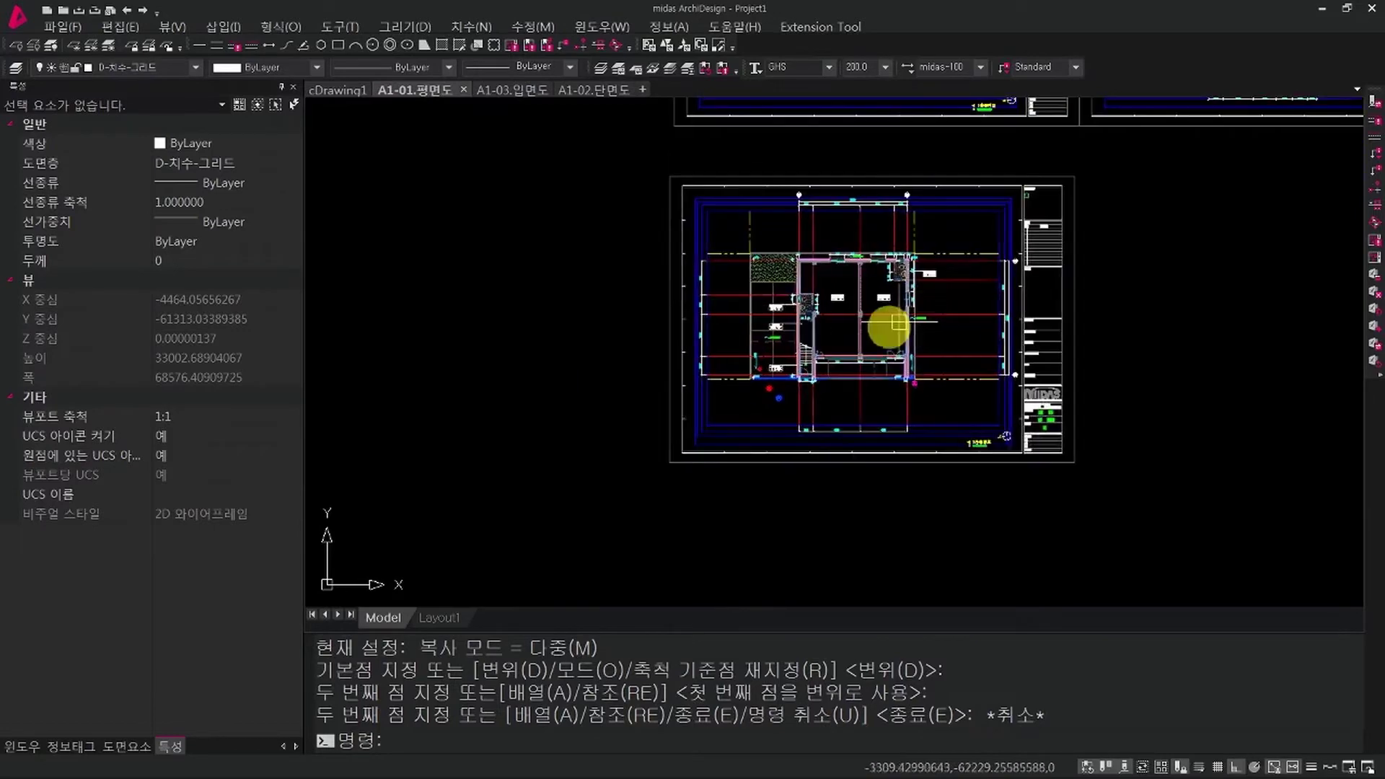
scroll(894, 325, up, 3)
key(Escape)
scroll(491, 121, down, 3)
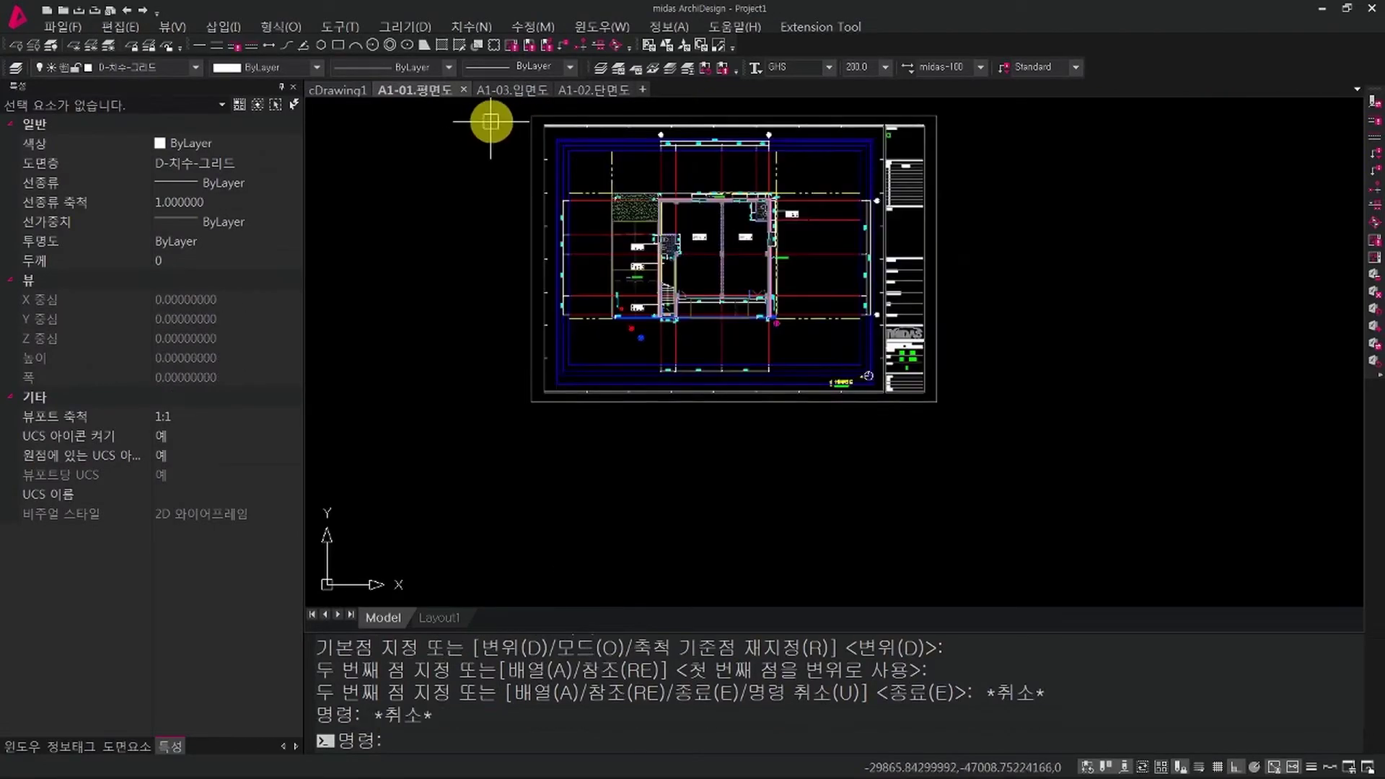
middle_drag(491, 122, 505, 155)
click(481, 137)
click(484, 137)
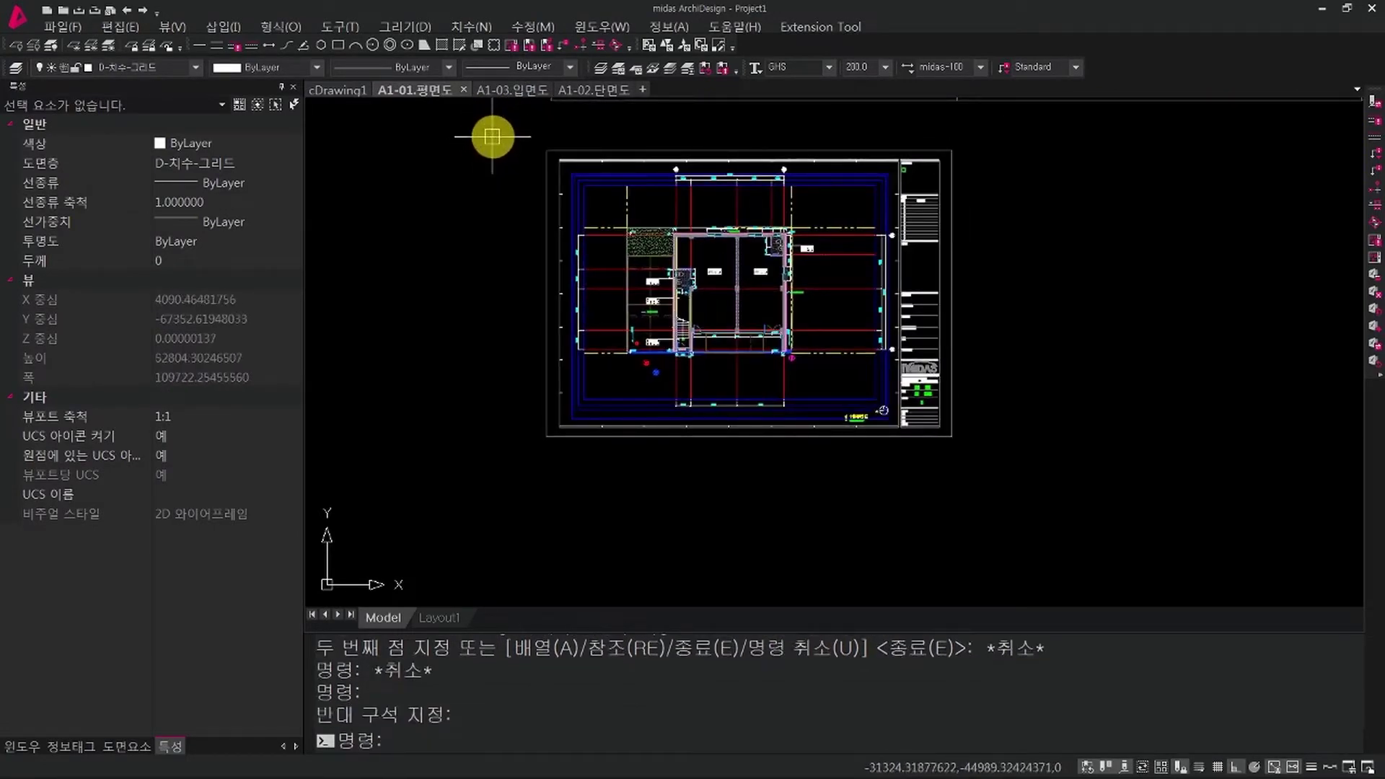
click(492, 136)
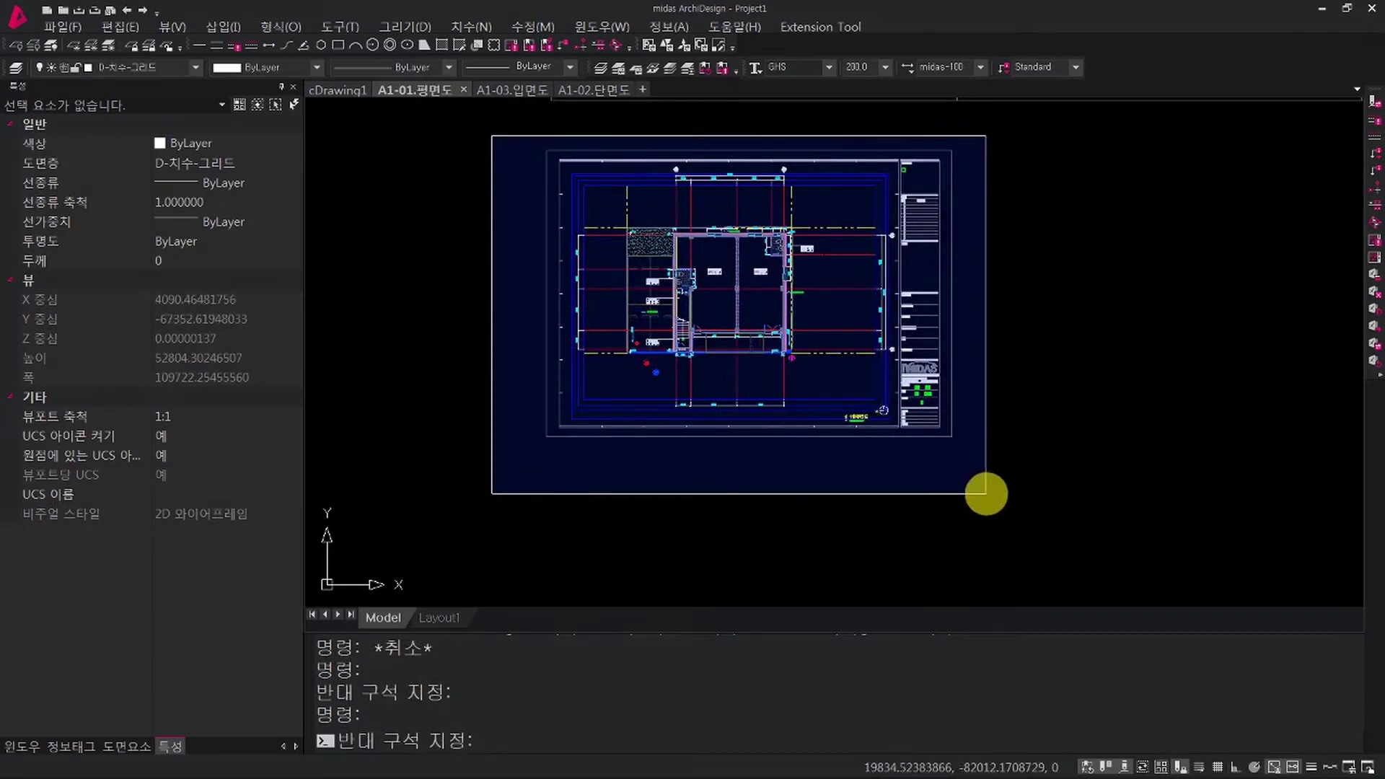
click(986, 493)
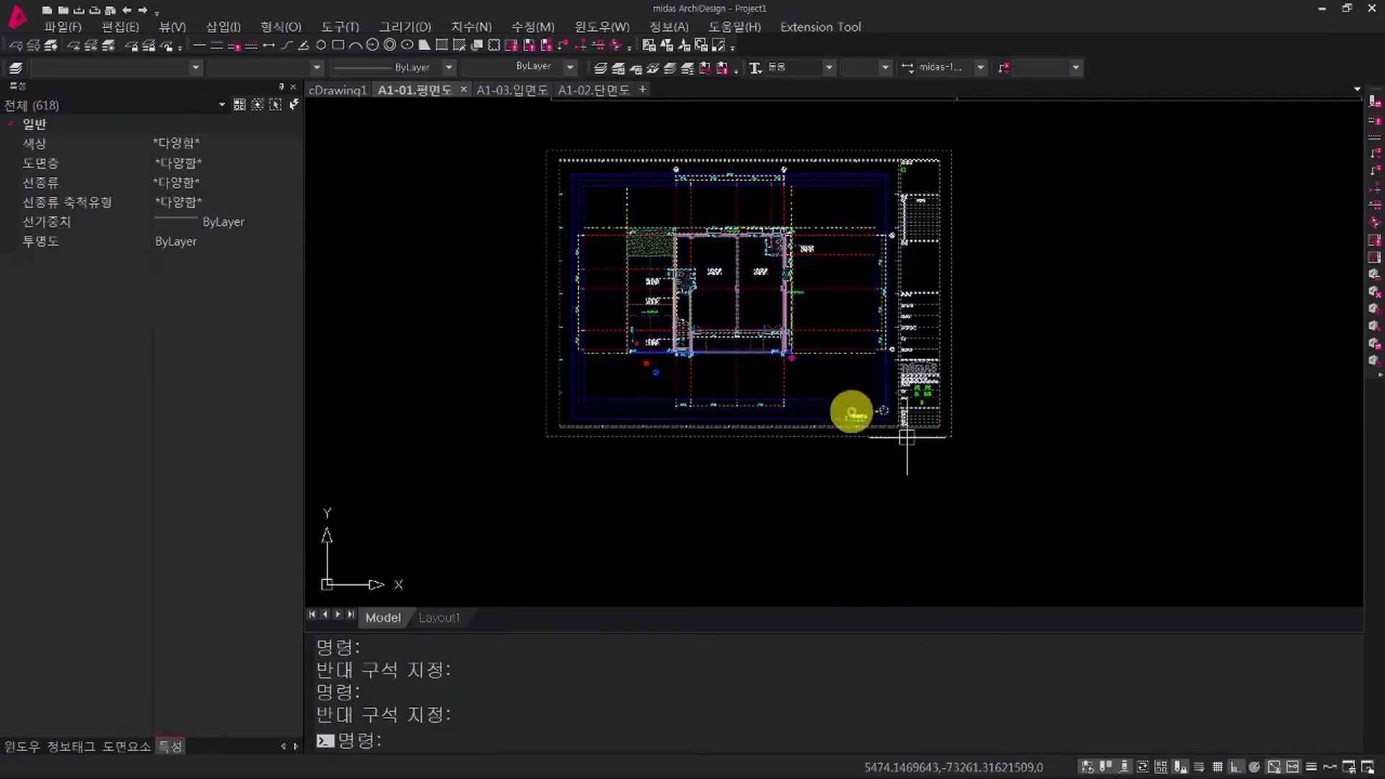
click(655, 54)
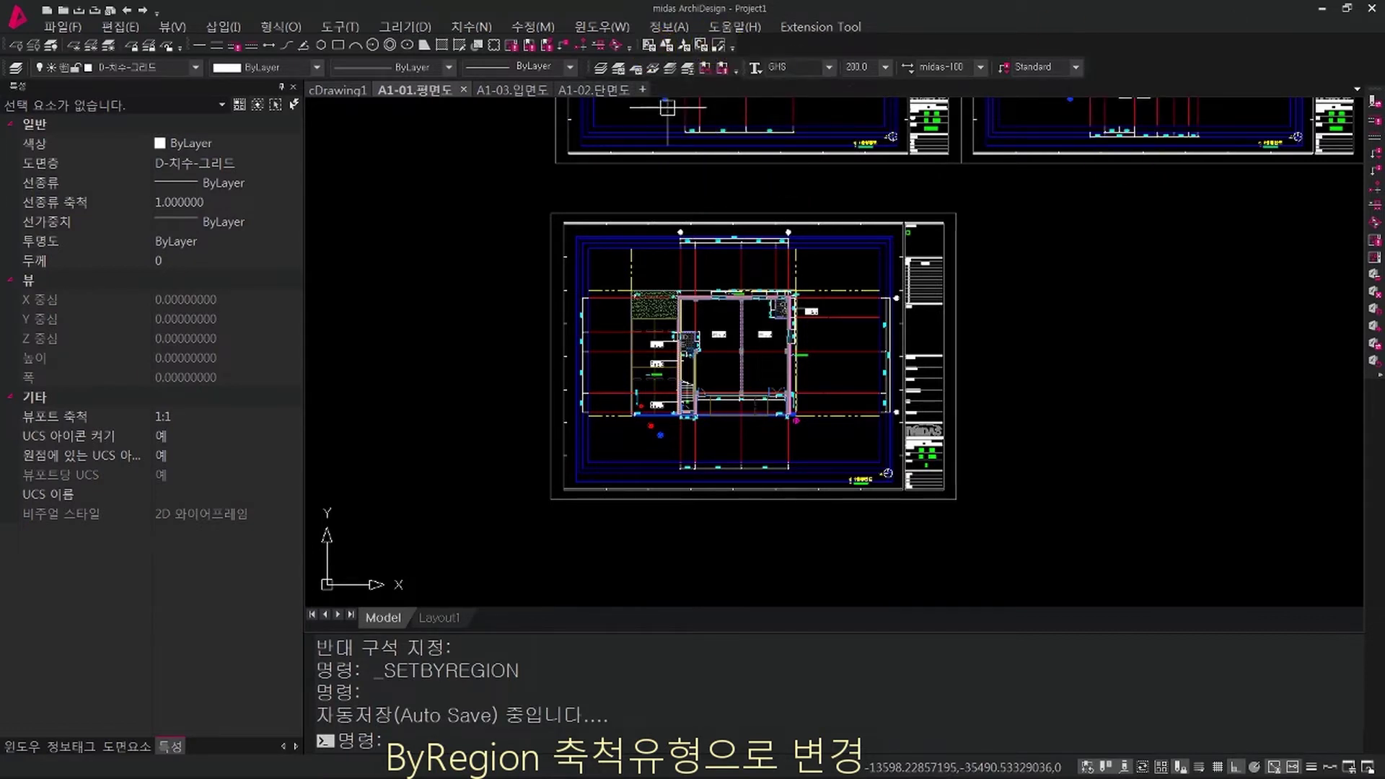
key(Escape)
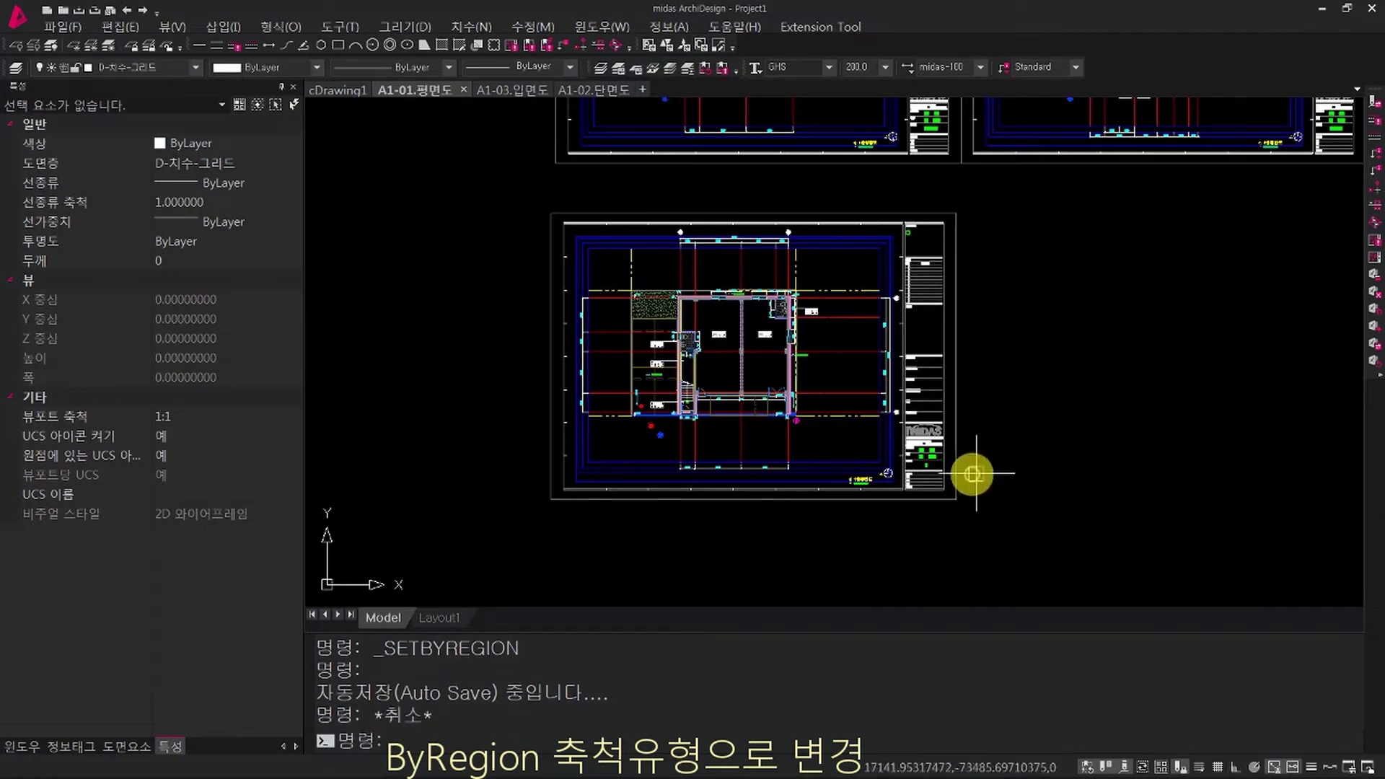
scroll(563, 336, up, 2)
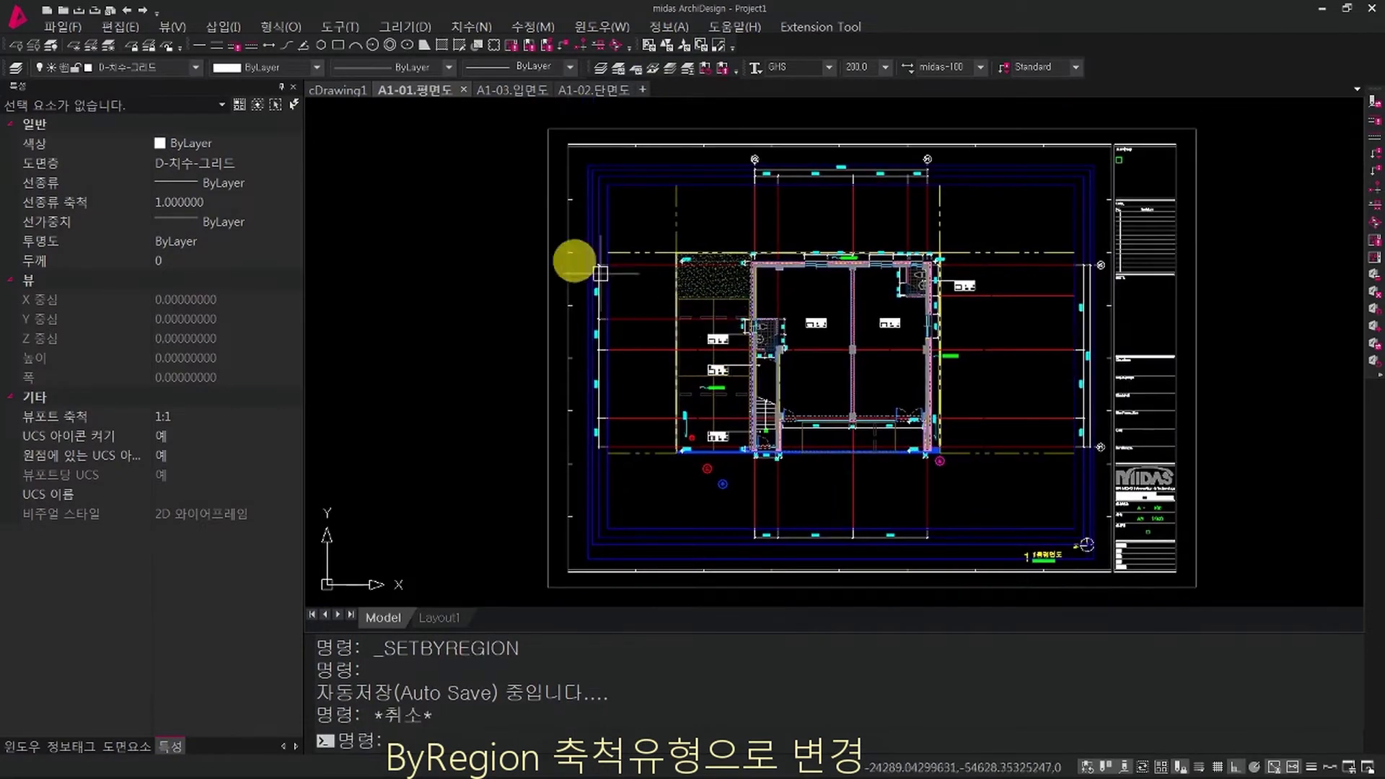
click(486, 148)
click(1165, 563)
key(Escape)
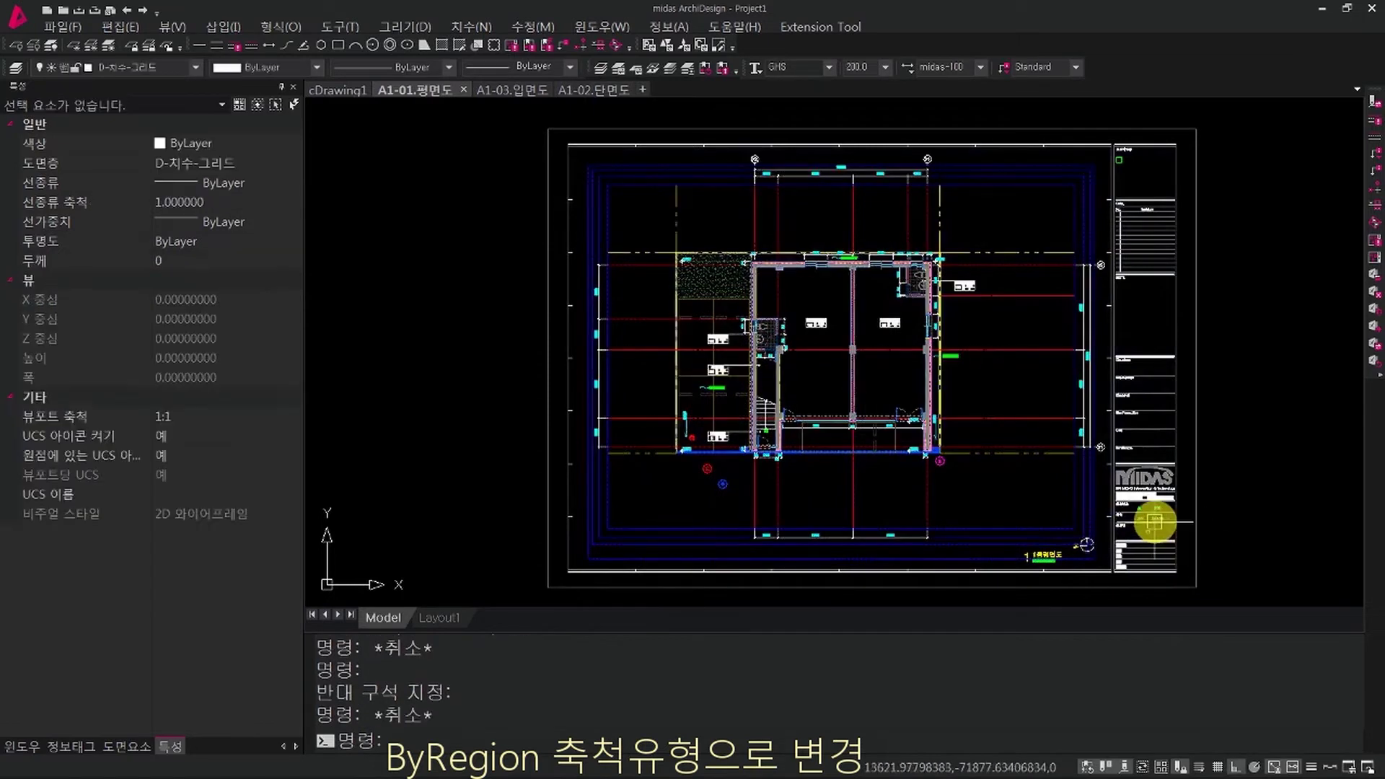
Step: Select the horizontal red grid line near the copied plan's lower wall and review its scale type options
mouse_move(1140, 515)
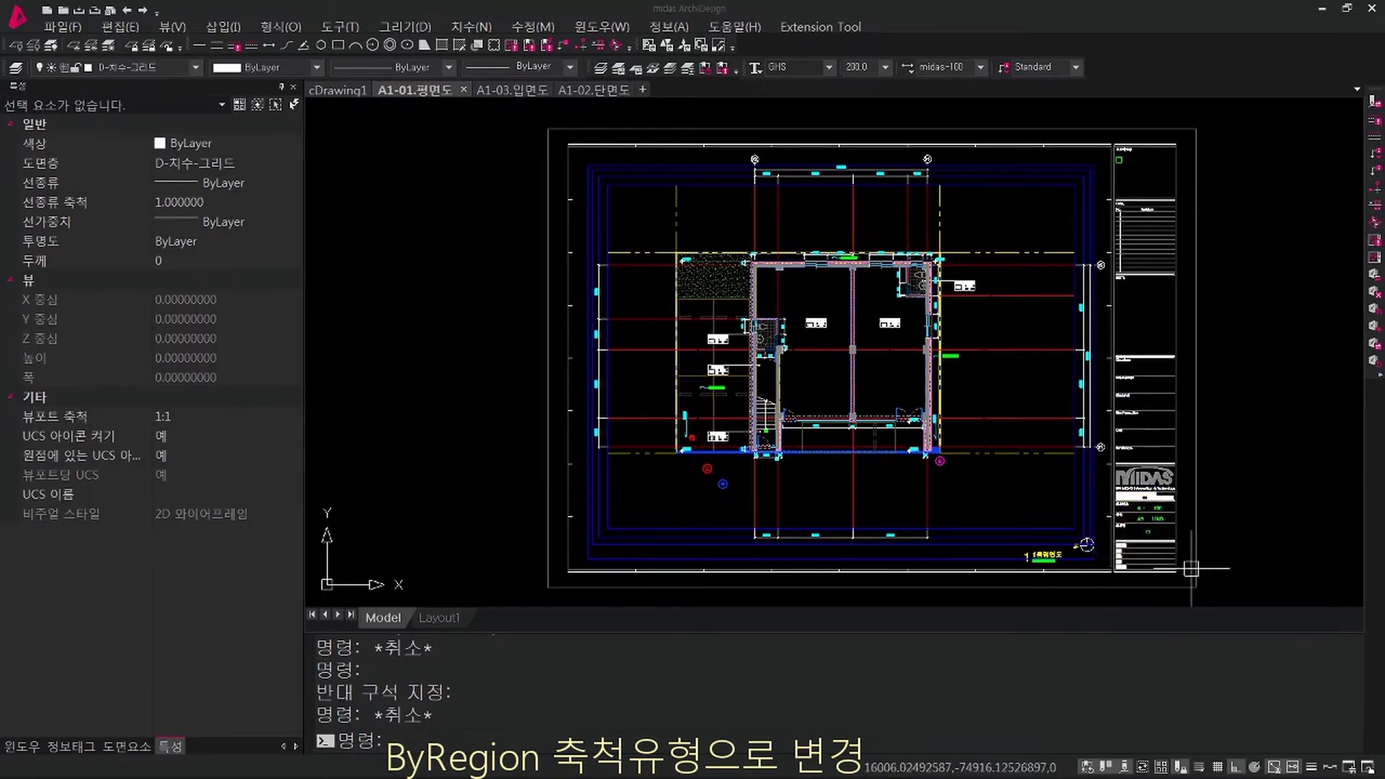
scroll(1054, 486, up, 4)
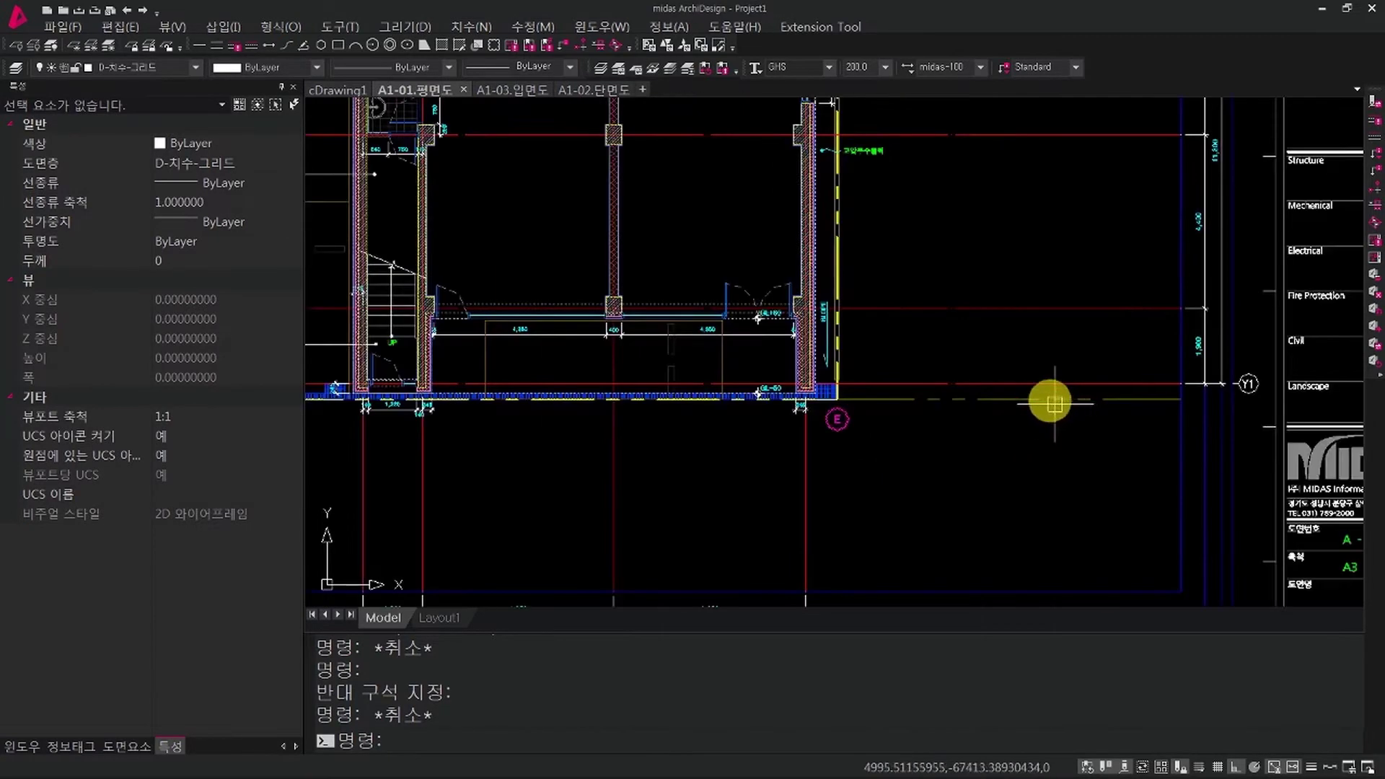
key(Escape)
click(1036, 322)
click(967, 275)
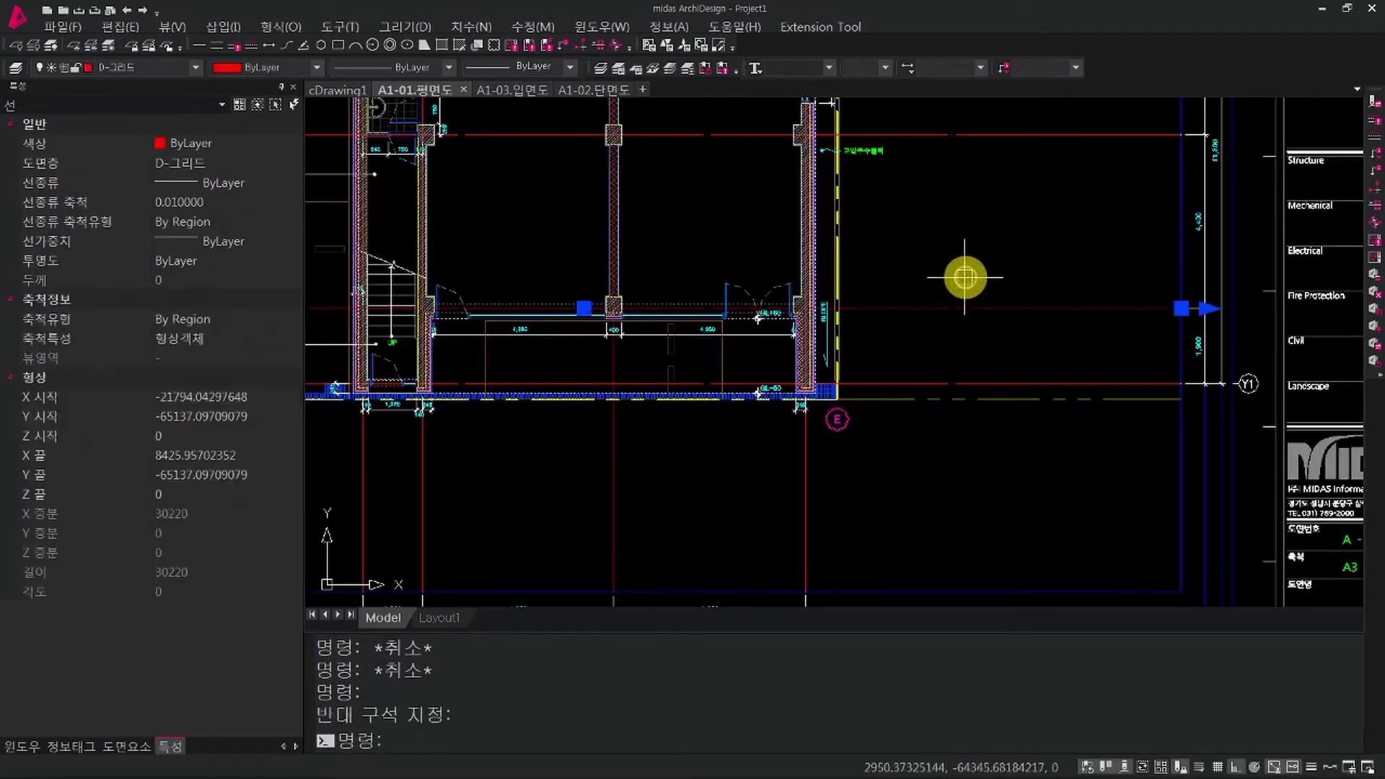
click(259, 319)
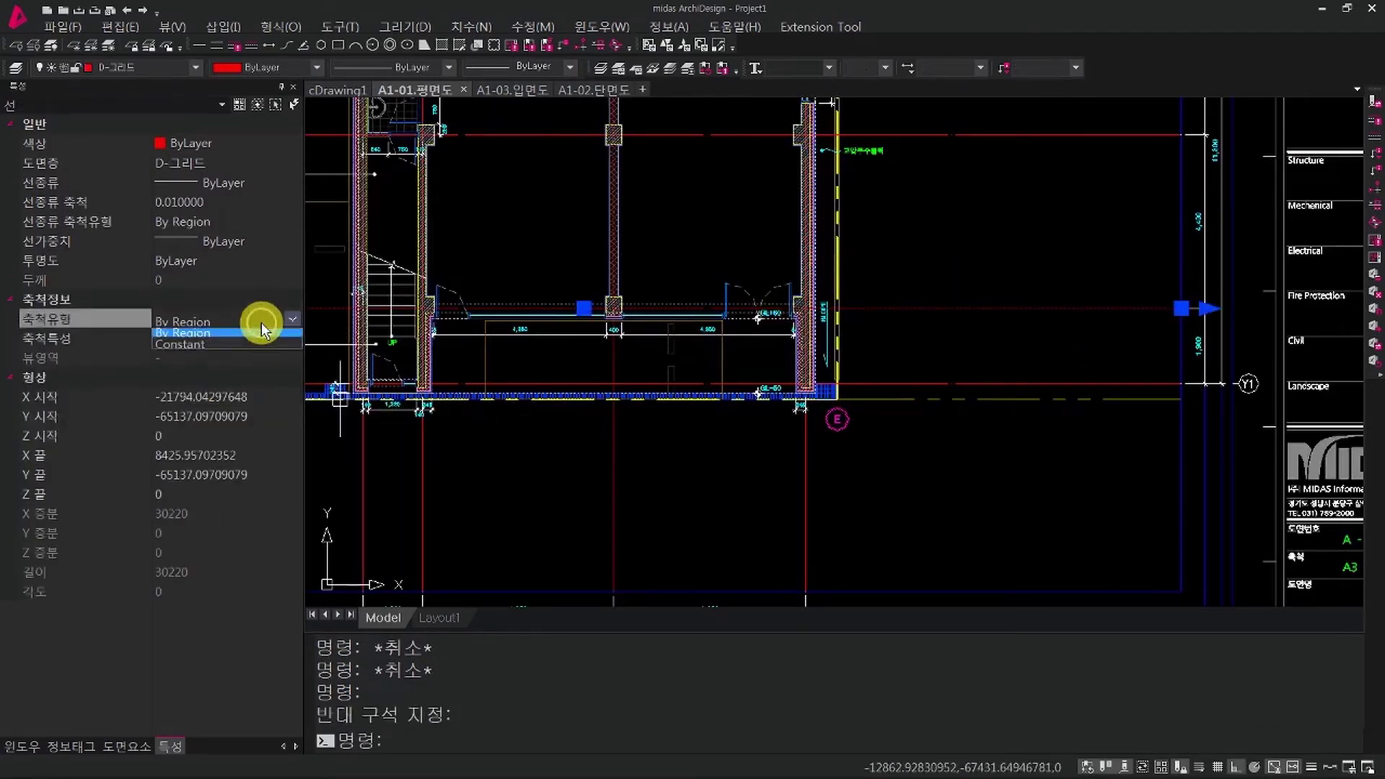
click(260, 319)
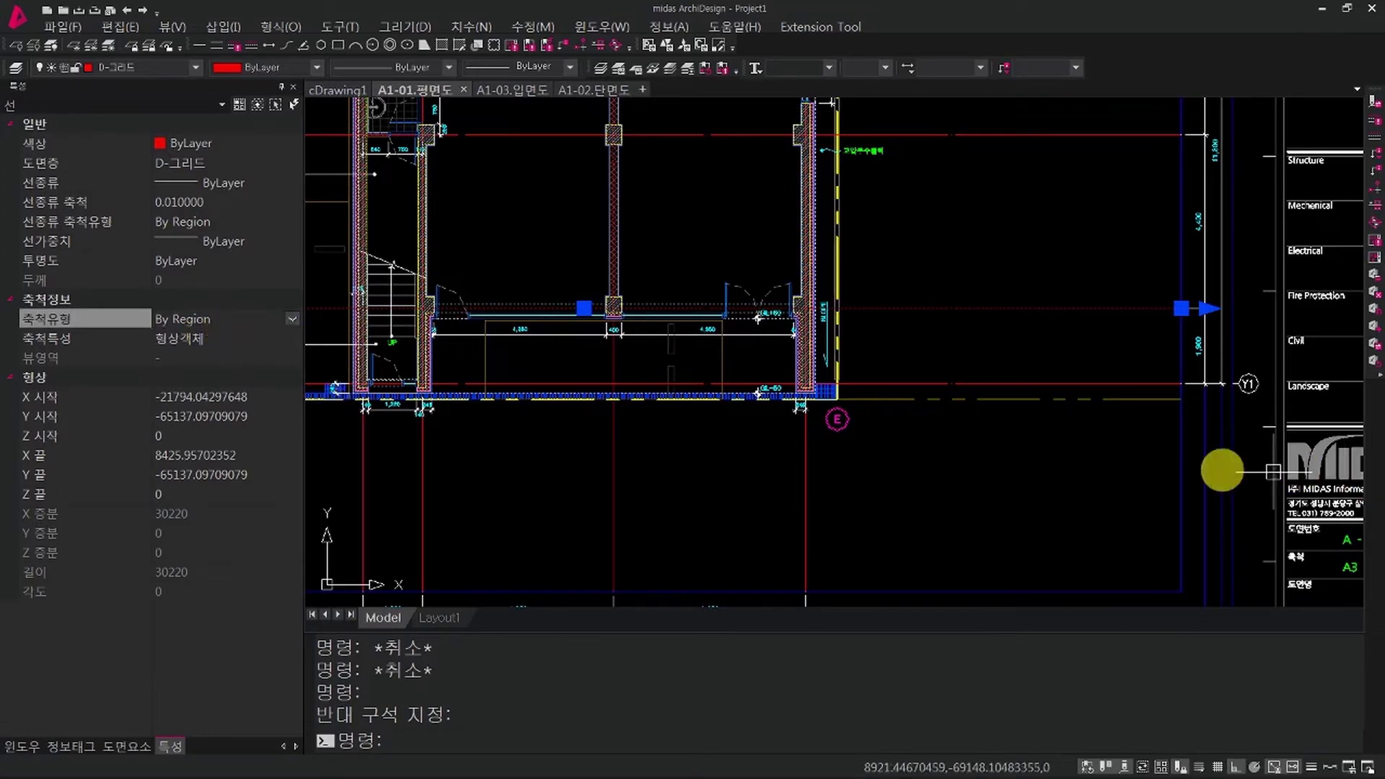
scroll(999, 411, down, 5)
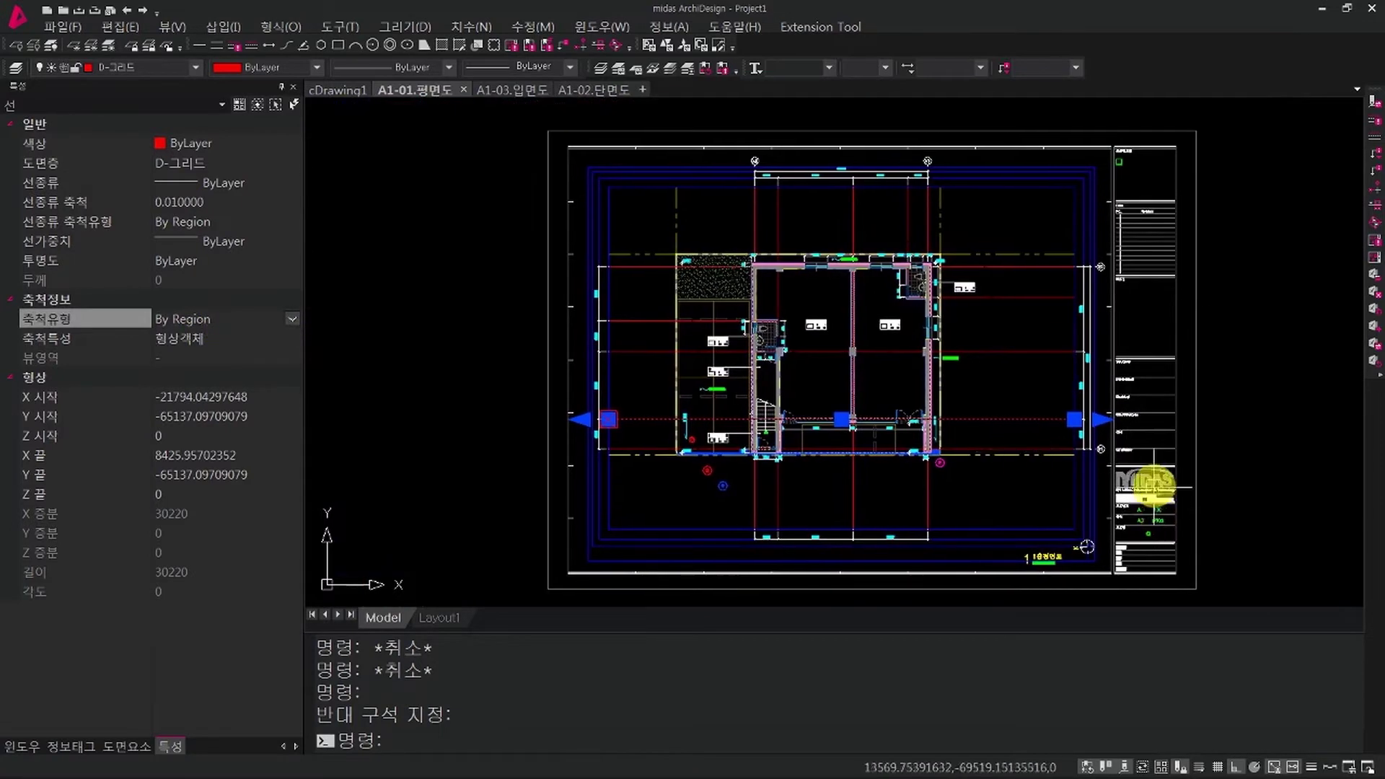
key(Escape)
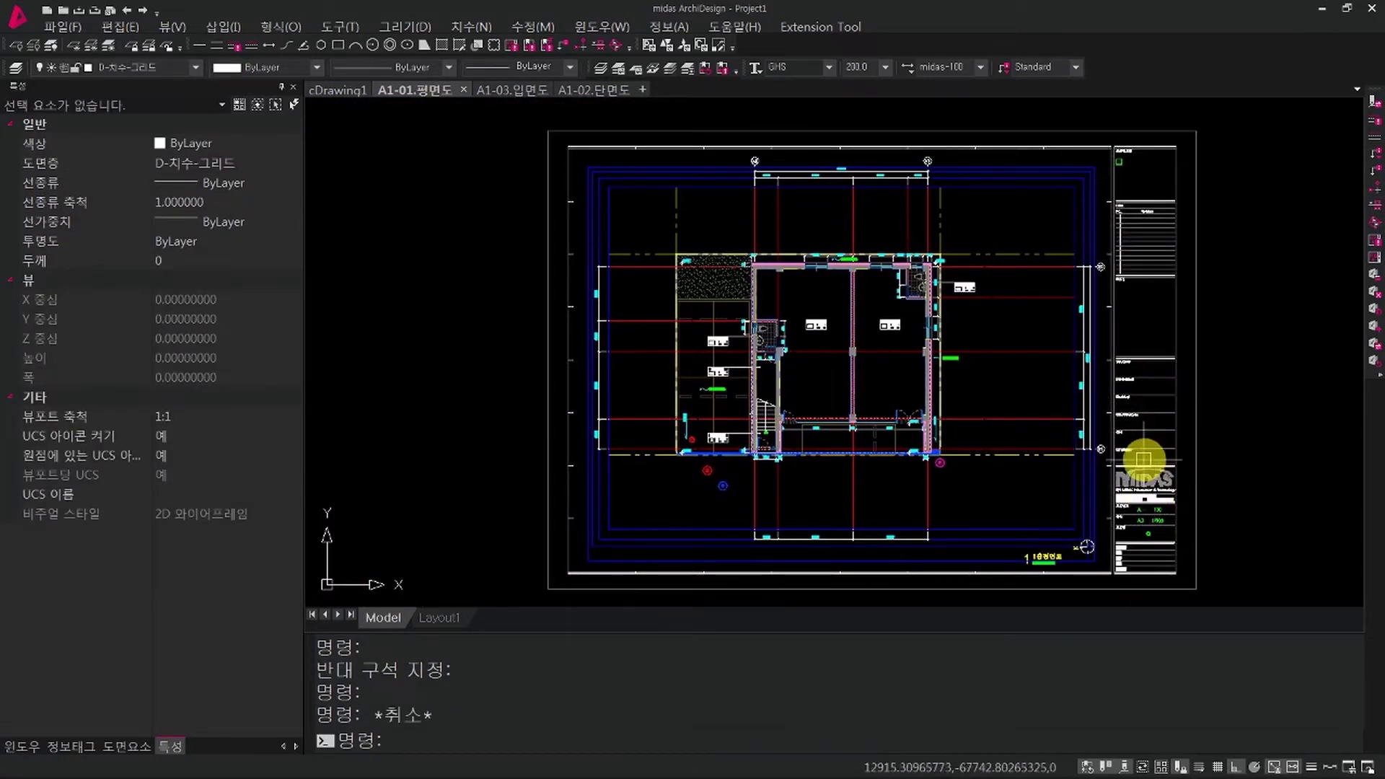
Step: Select the horizontal lines beside the copied plan's lower-right corner together and check their shared scale properties
middle_drag(1103, 467, 1067, 470)
drag(986, 483, 974, 386)
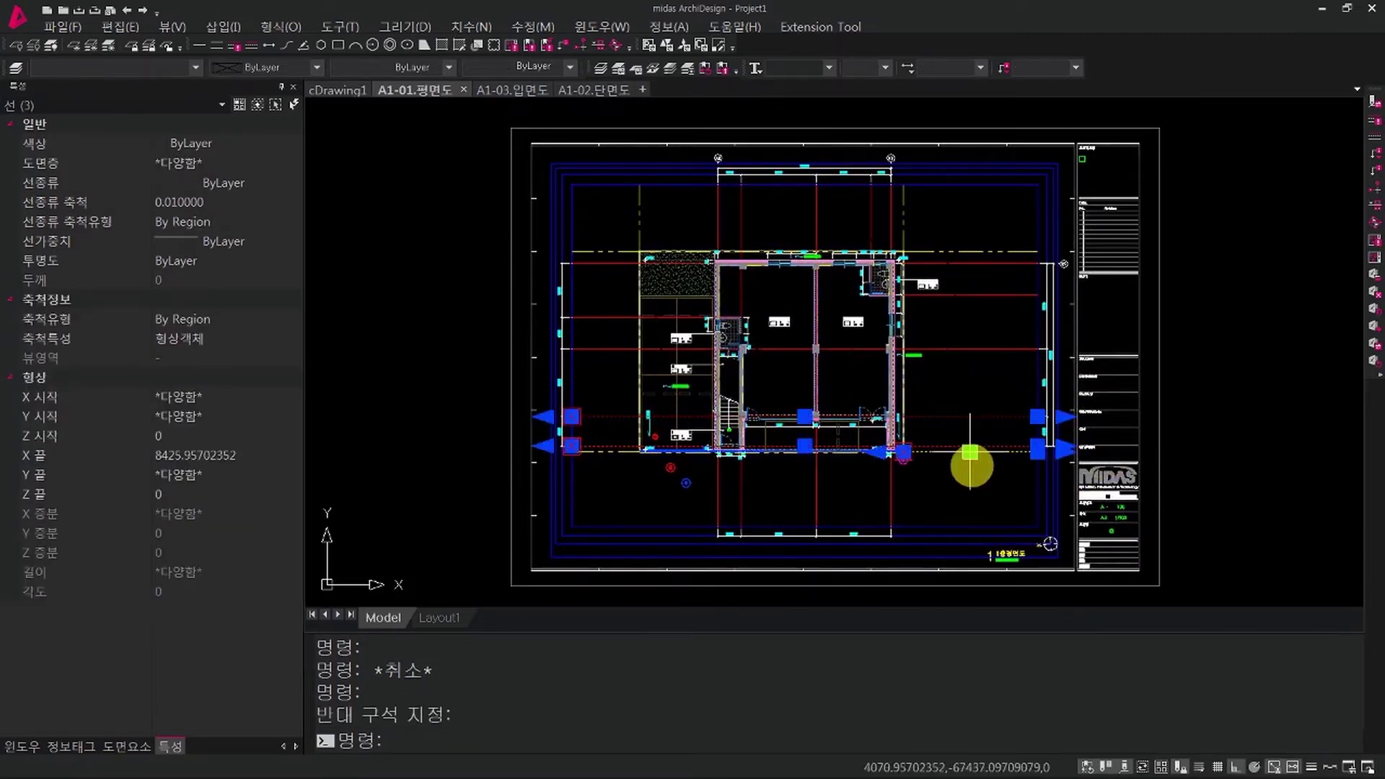
middle_drag(968, 467, 993, 467)
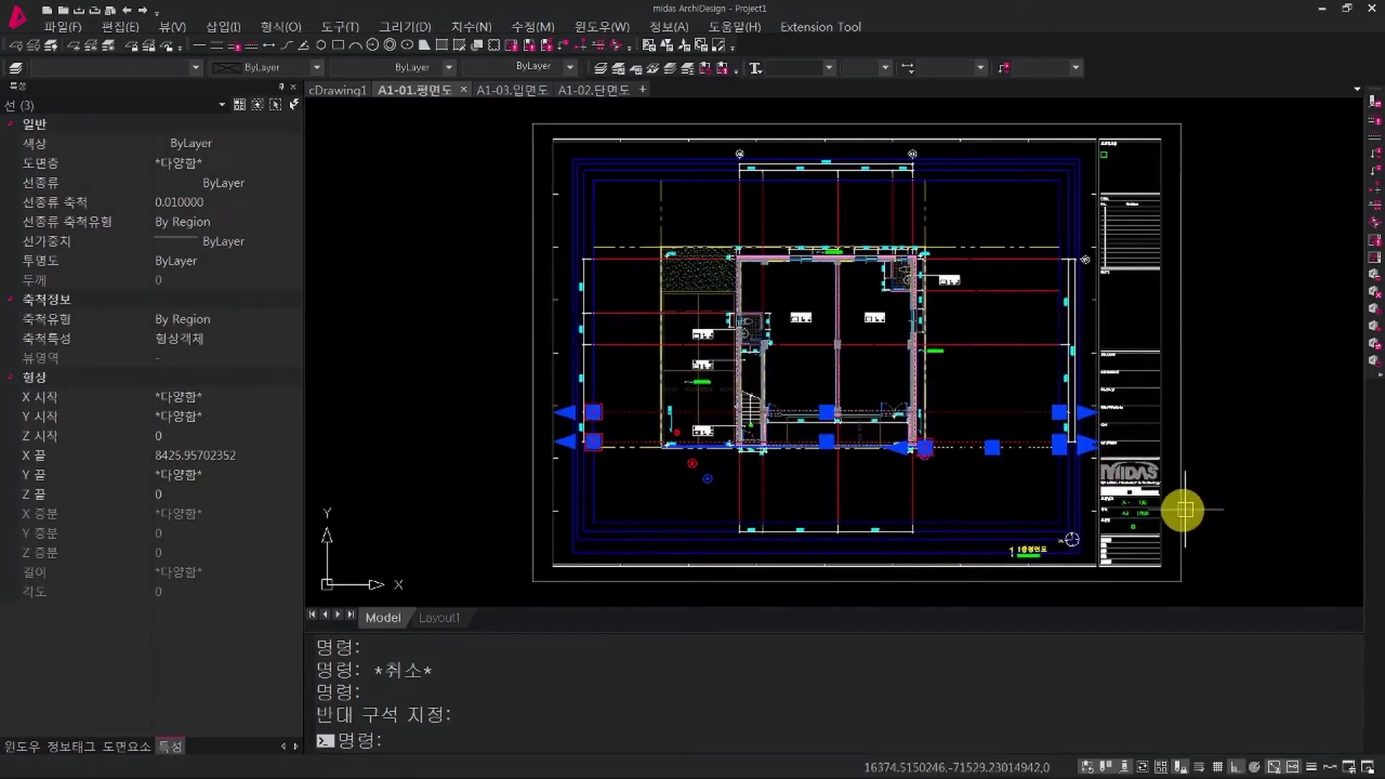
middle_drag(1184, 510, 1206, 488)
key(Escape)
middle_drag(1132, 519, 1208, 491)
scroll(1207, 490, down, 3)
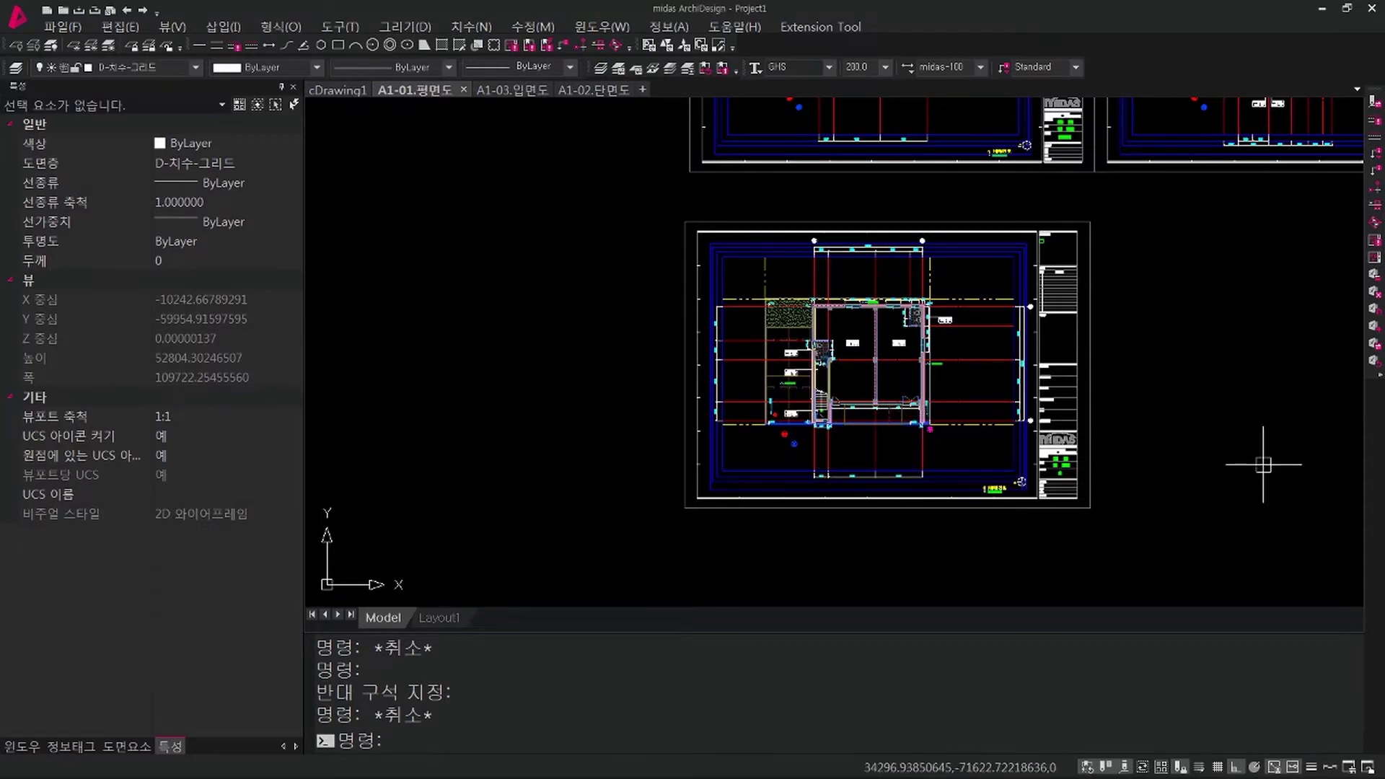
scroll(983, 461, up, 3)
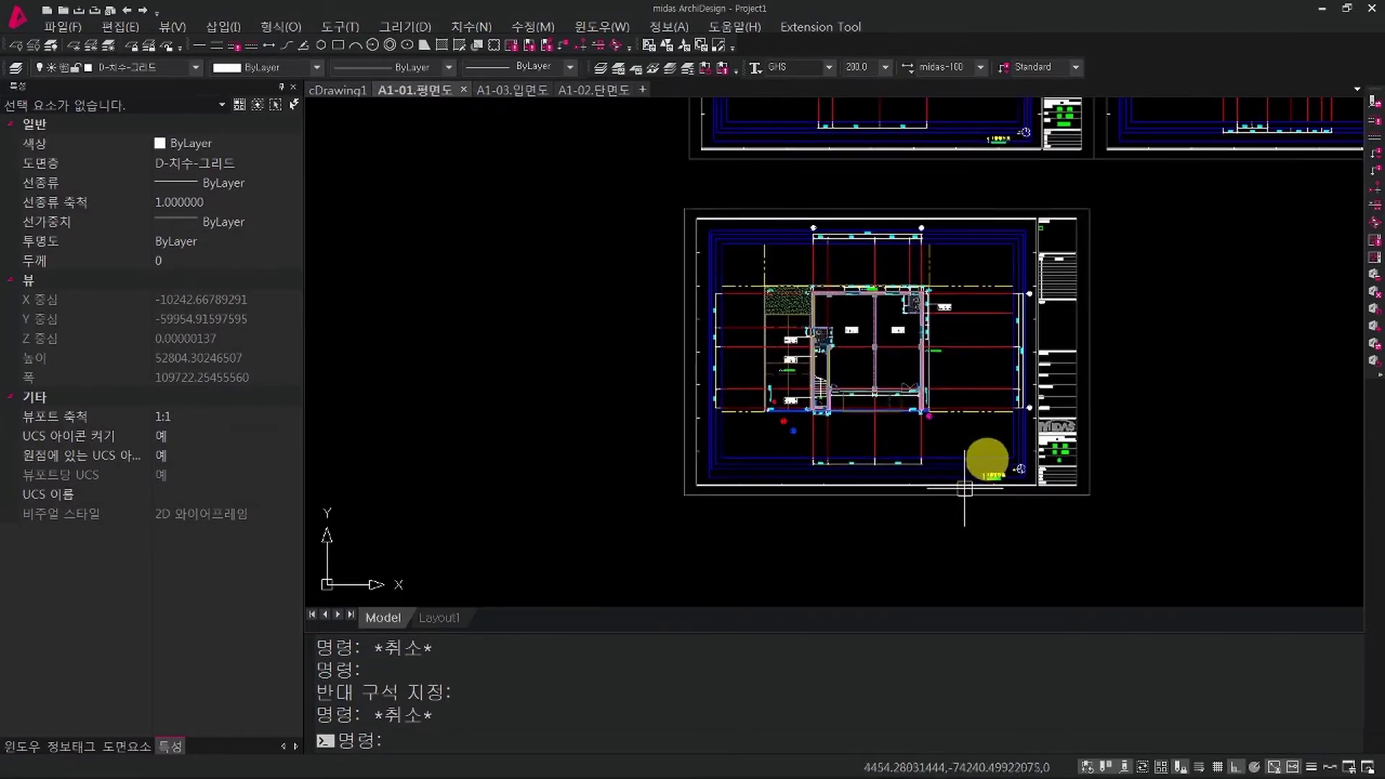
middle_drag(992, 406, 974, 426)
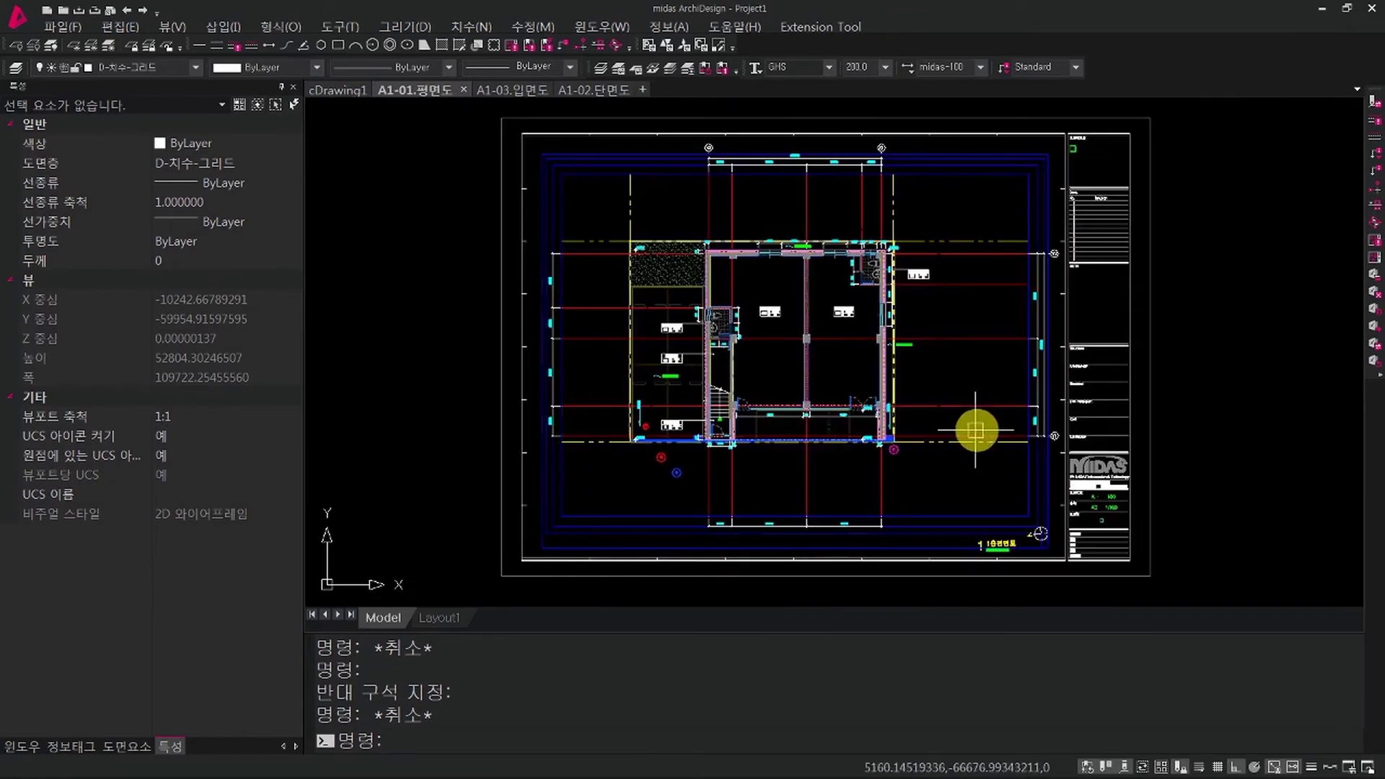
Step: Select the sheet around the first-floor plan by its title block and check its scale properties
click(1194, 496)
click(1108, 399)
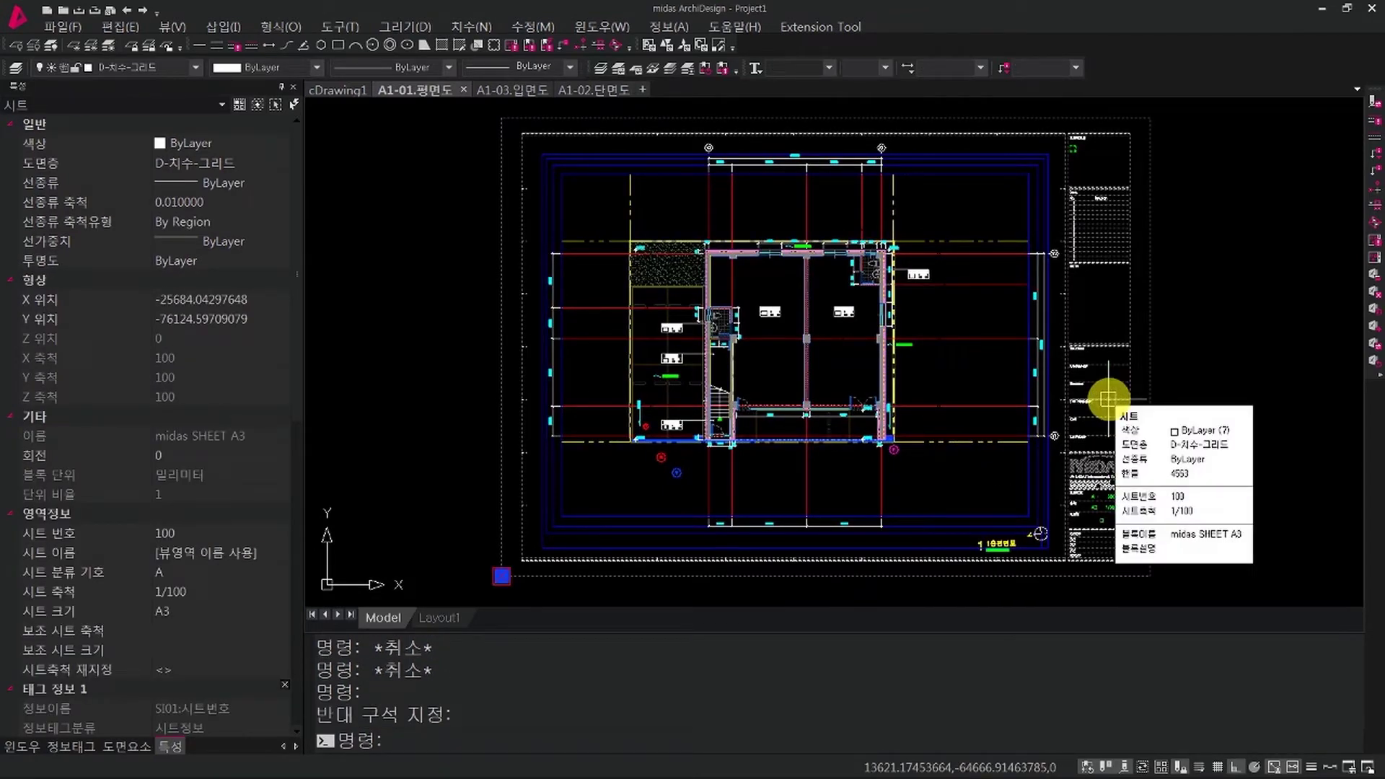
key(Escape)
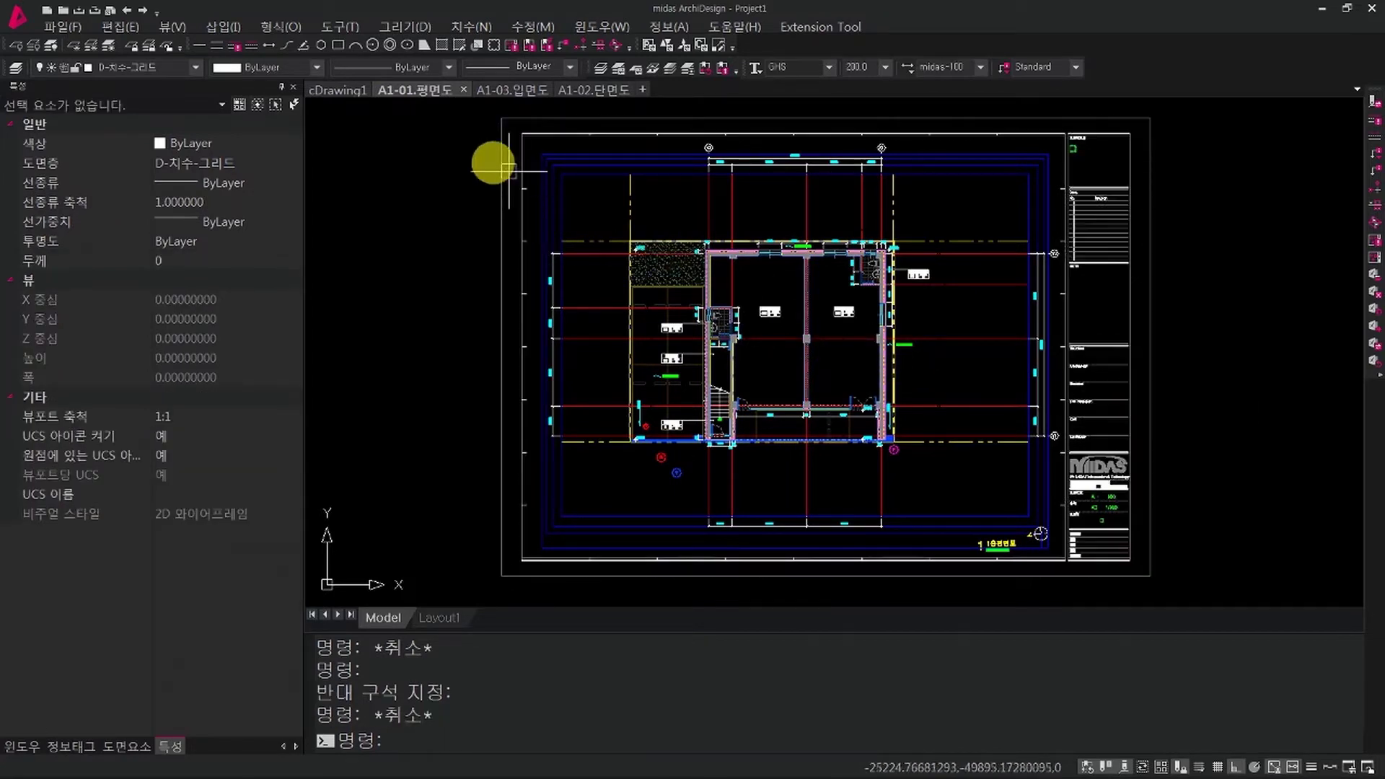
Step: Apply Set By Region to all the first-floor plan objects inside the sheet, leaving out the sheet frame
click(448, 137)
click(1061, 572)
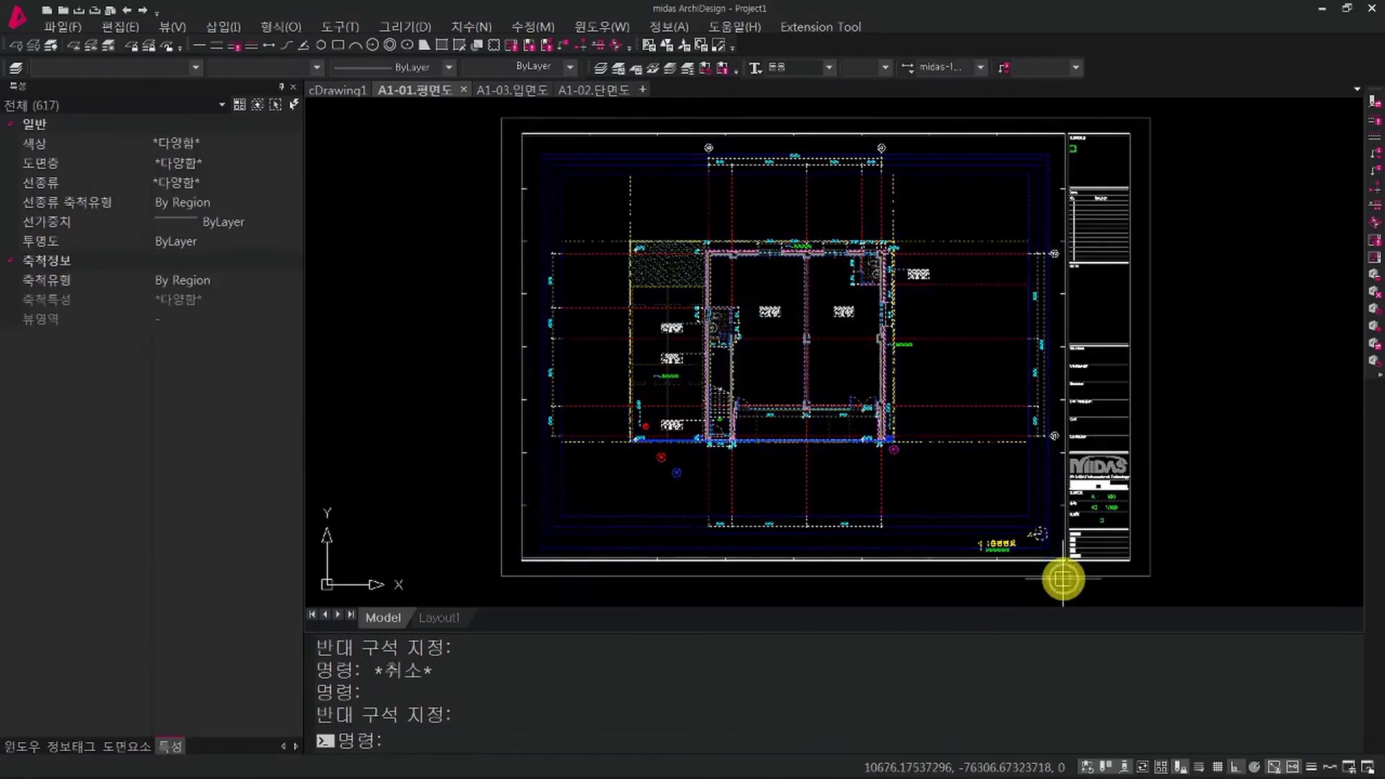
click(649, 49)
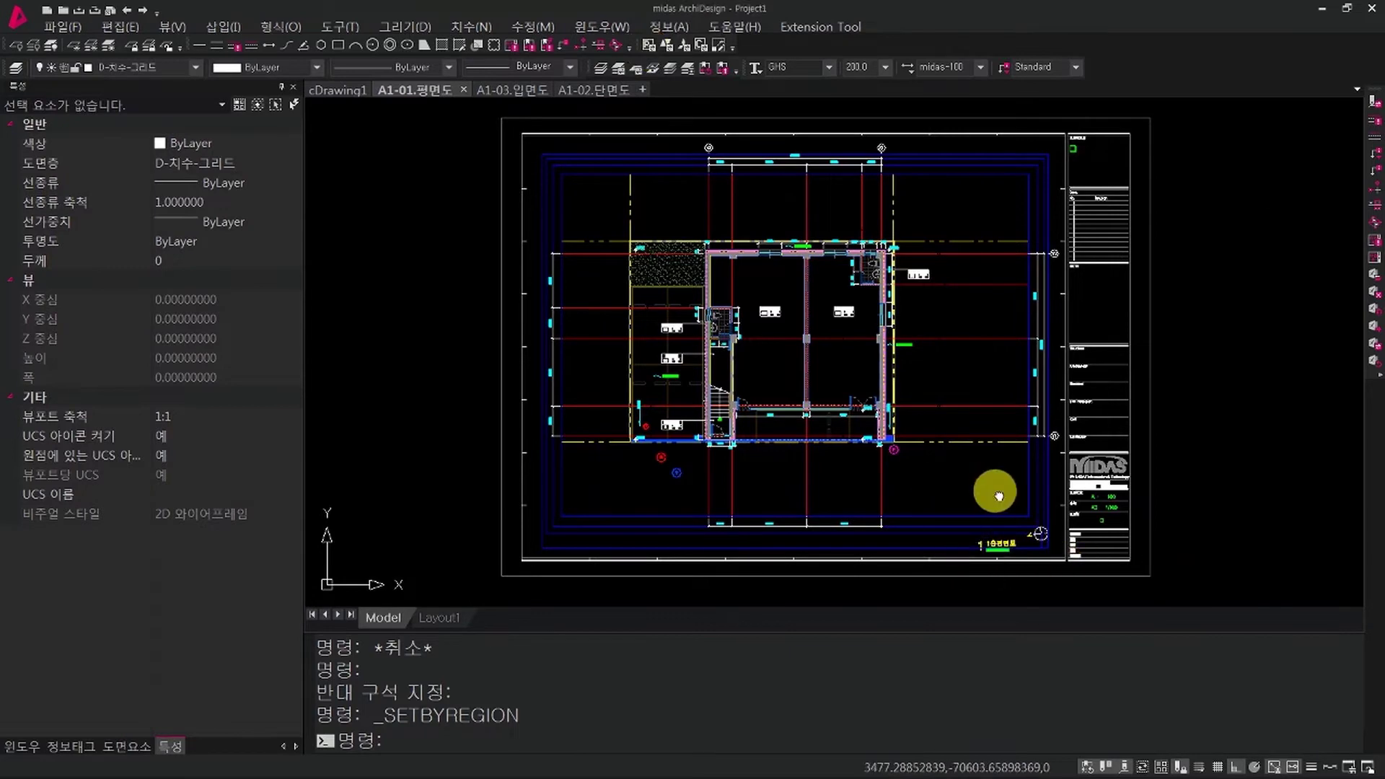
mouse_move(989, 485)
middle_down()
mouse_move(1112, 488)
mouse_move(1085, 452)
mouse_move(1047, 453)
middle_up()
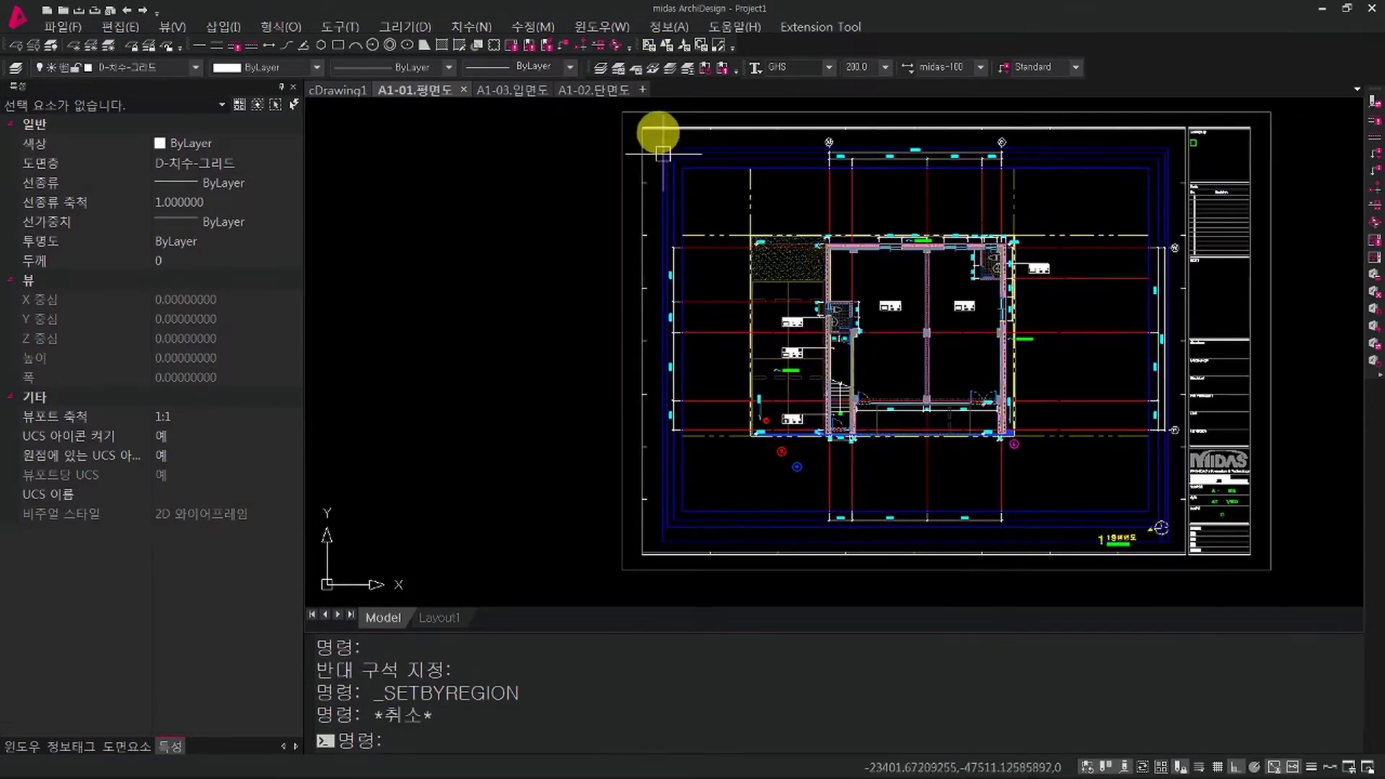
key(Escape)
Step: Select the yellow concrete wall line below the 102호 화장실 toilet room and examine its scale type and scale property
scroll(1077, 440, up, 3)
scroll(1076, 440, up, 2)
middle_drag(910, 436, 1098, 482)
scroll(1148, 300, down, 2)
middle_drag(1150, 315, 1094, 523)
scroll(943, 356, up, 4)
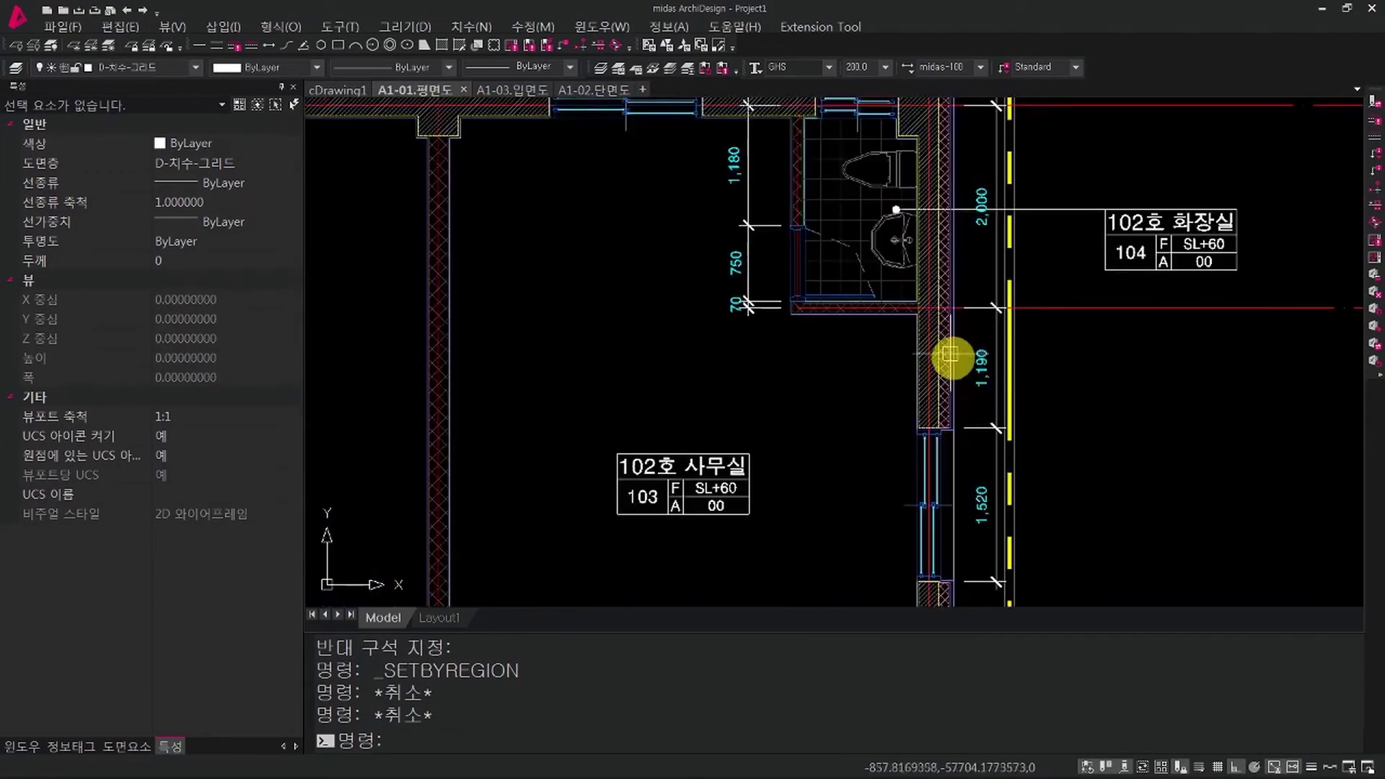
middle_drag(943, 355, 897, 479)
scroll(894, 473, up, 3)
key(Escape)
scroll(893, 467, up, 2)
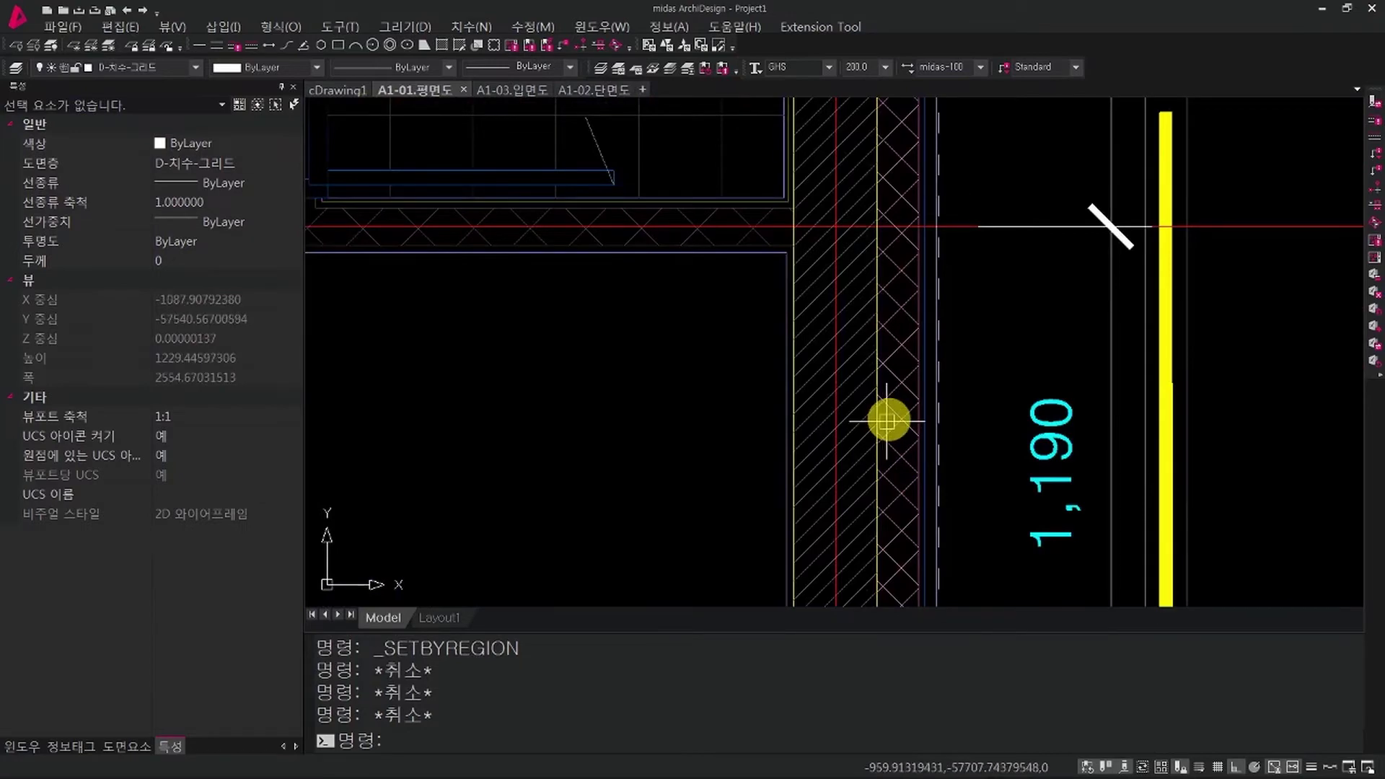
click(886, 421)
key(Escape)
key(Escape)
click(985, 392)
click(719, 334)
key(Escape)
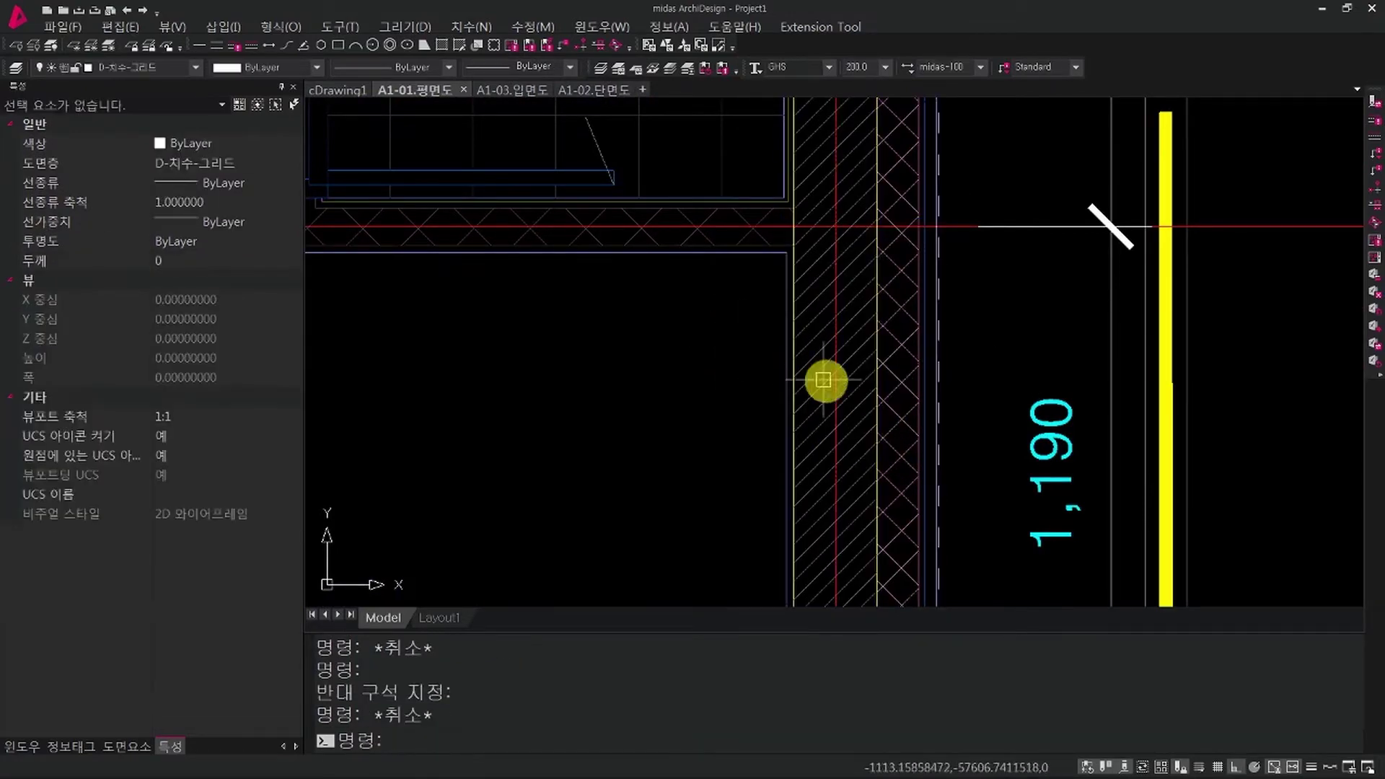
scroll(797, 397, up, 3)
click(796, 396)
scroll(786, 395, down, 5)
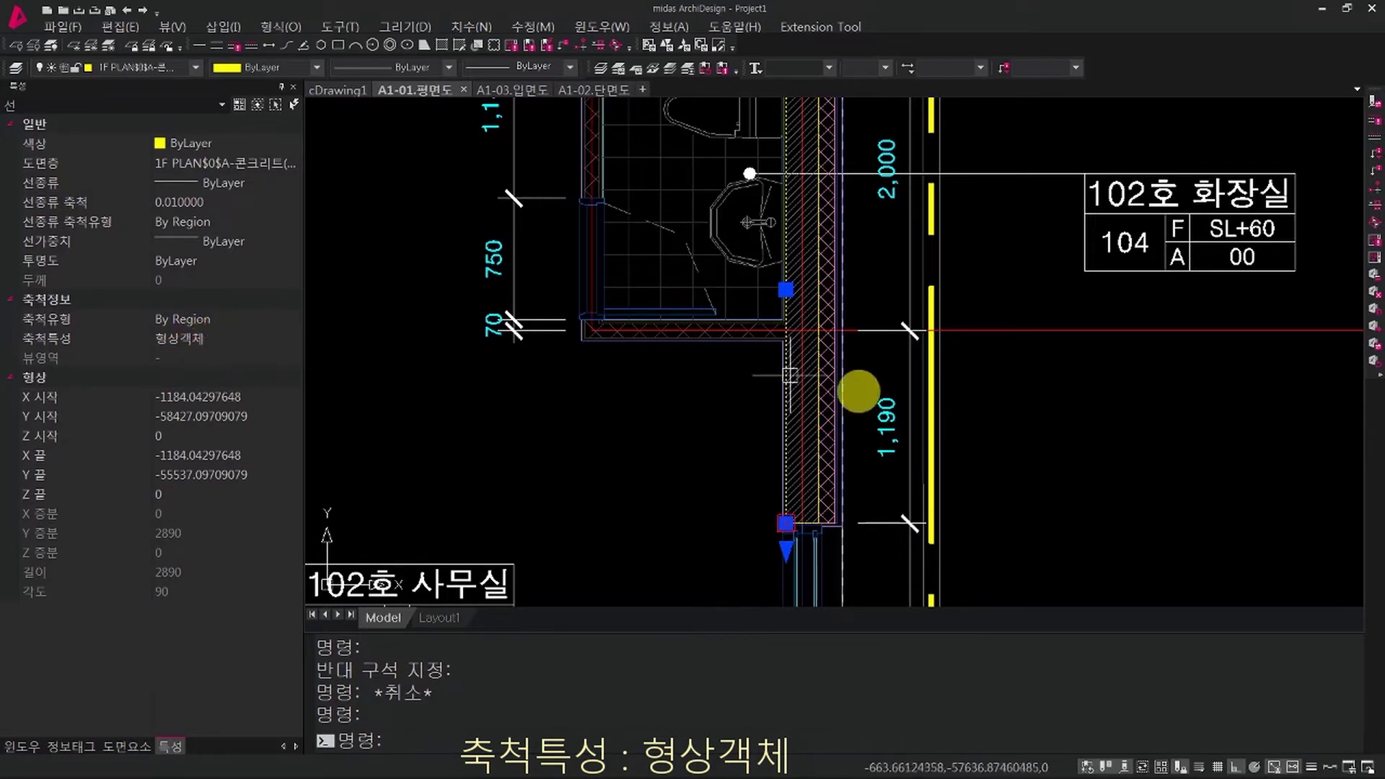
scroll(865, 392, down, 3)
Step: Select the room name text 102호 화장실 and examine its scale type, scale property and text height
scroll(850, 424, up, 6)
key(Escape)
key(Escape)
click(953, 338)
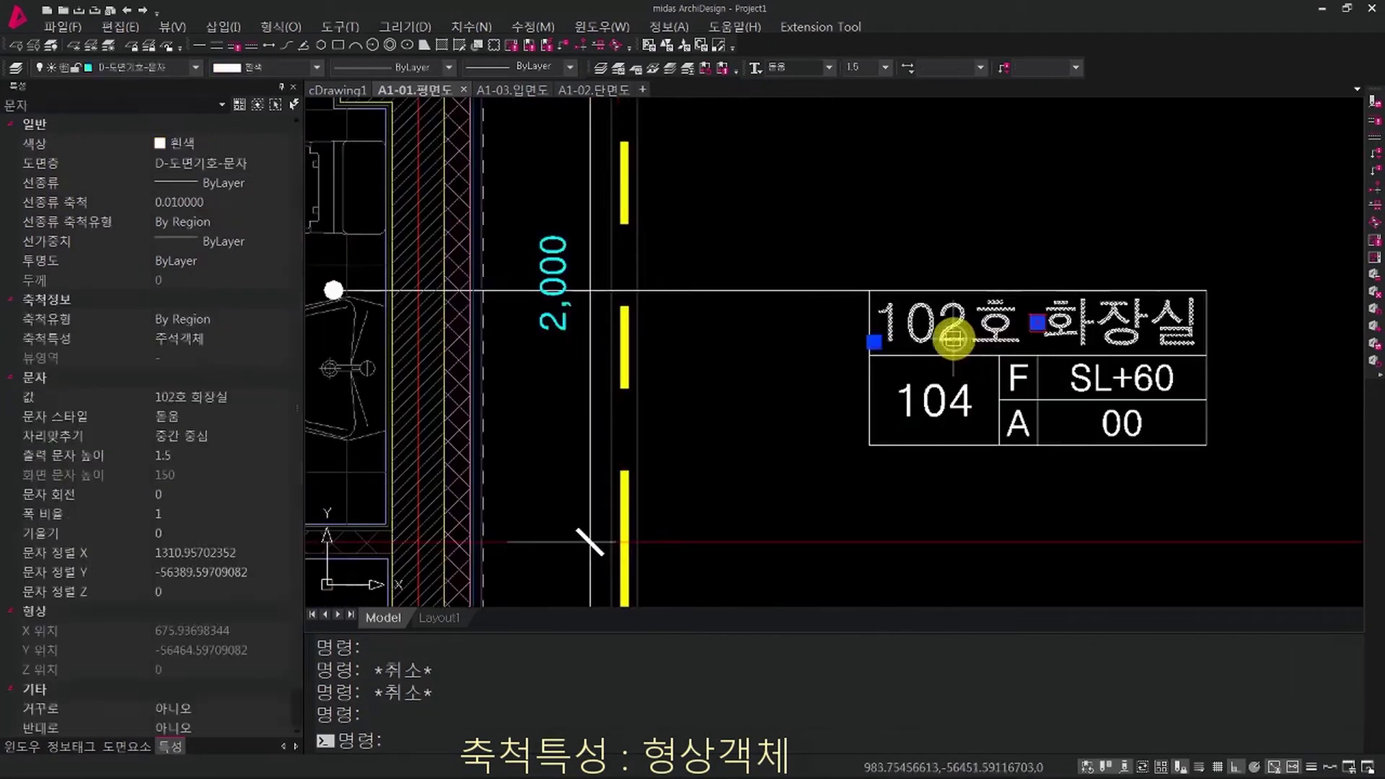
scroll(944, 339, down, 5)
scroll(902, 346, up, 2)
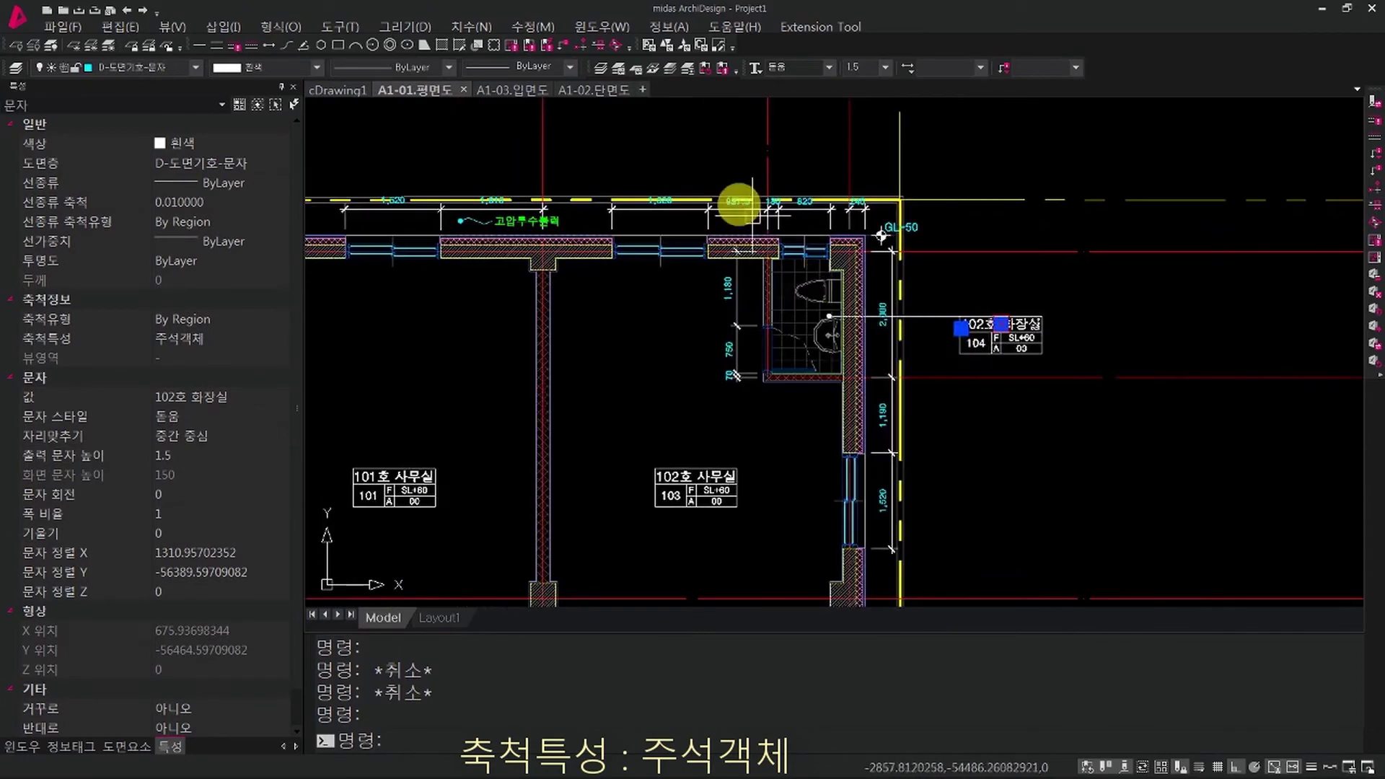
scroll(995, 324, up, 2)
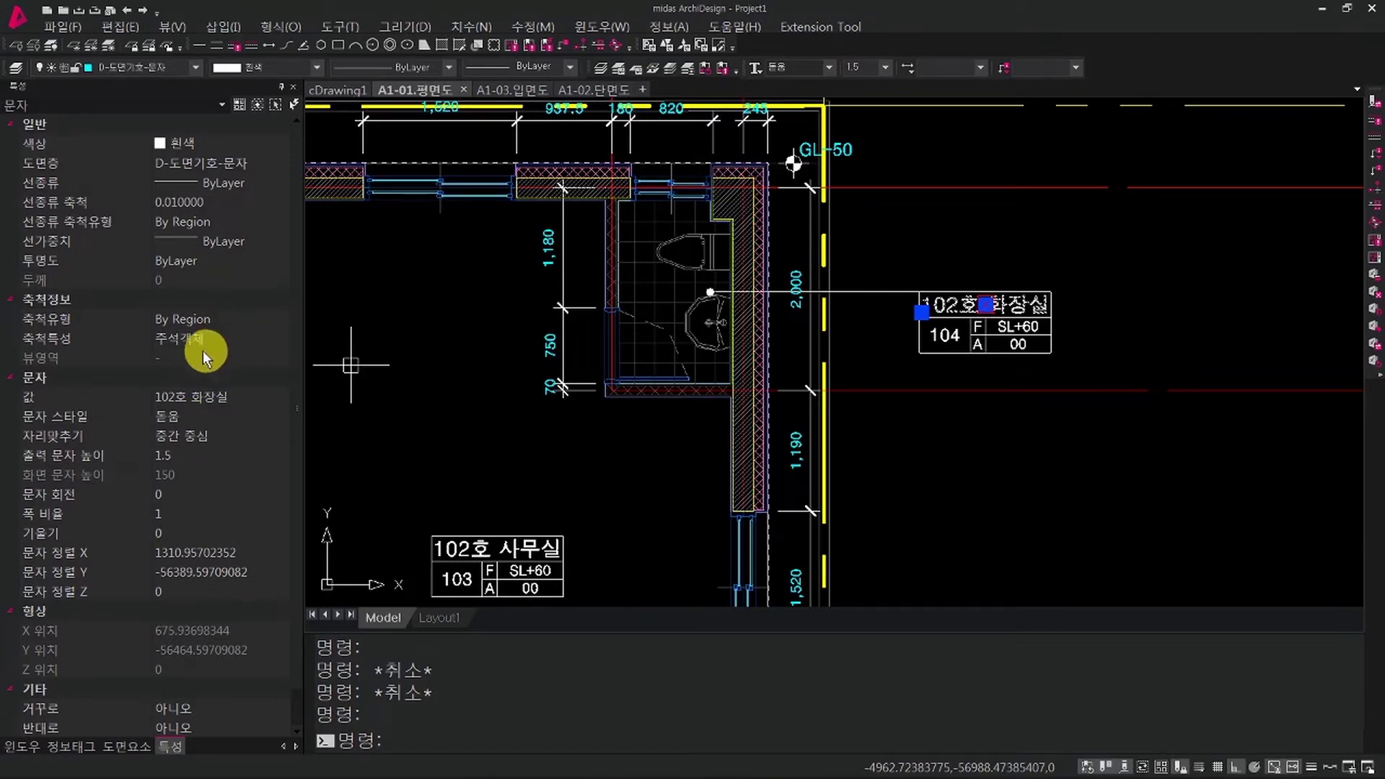
scroll(789, 357, down, 10)
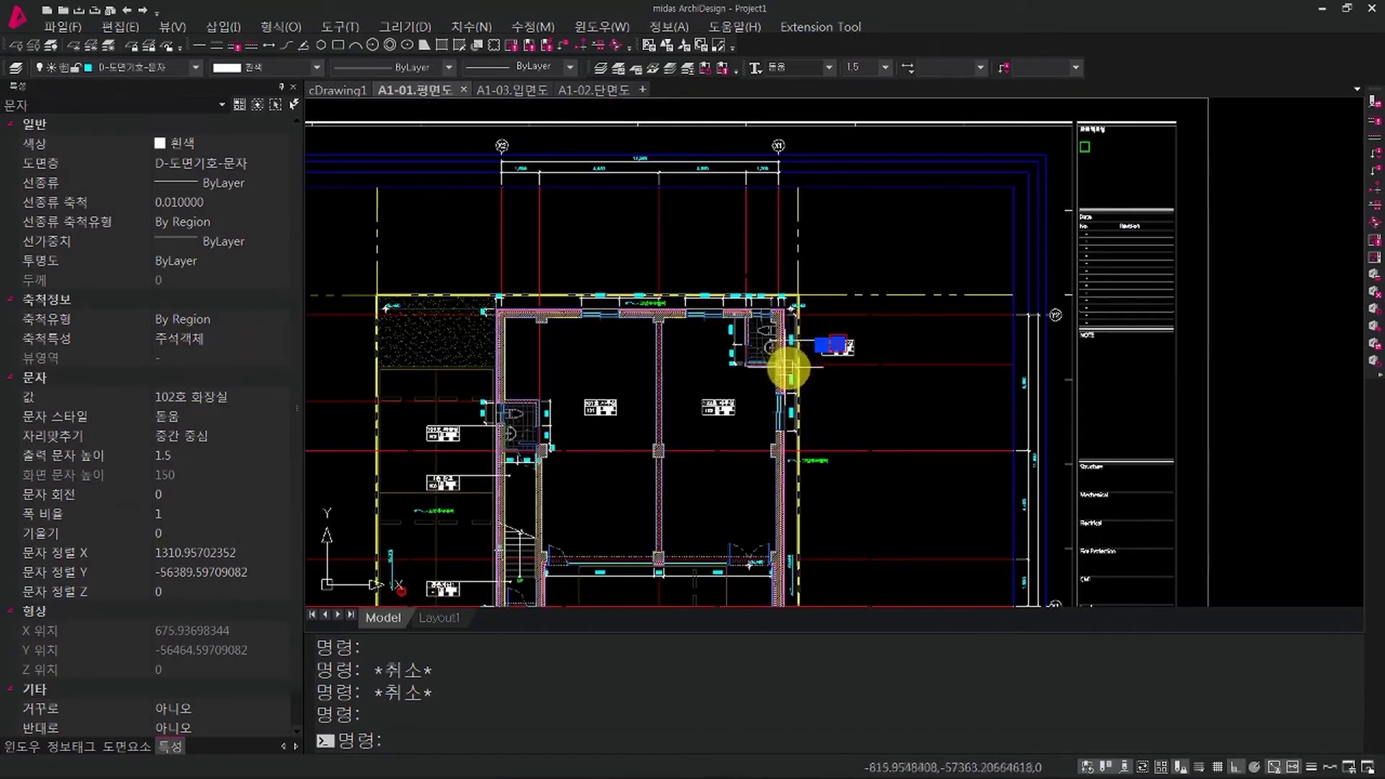
key(Escape)
Step: Copy only the sheet horizontally into the empty area to the left of the first-floor plan
middle_drag(931, 353, 1092, 342)
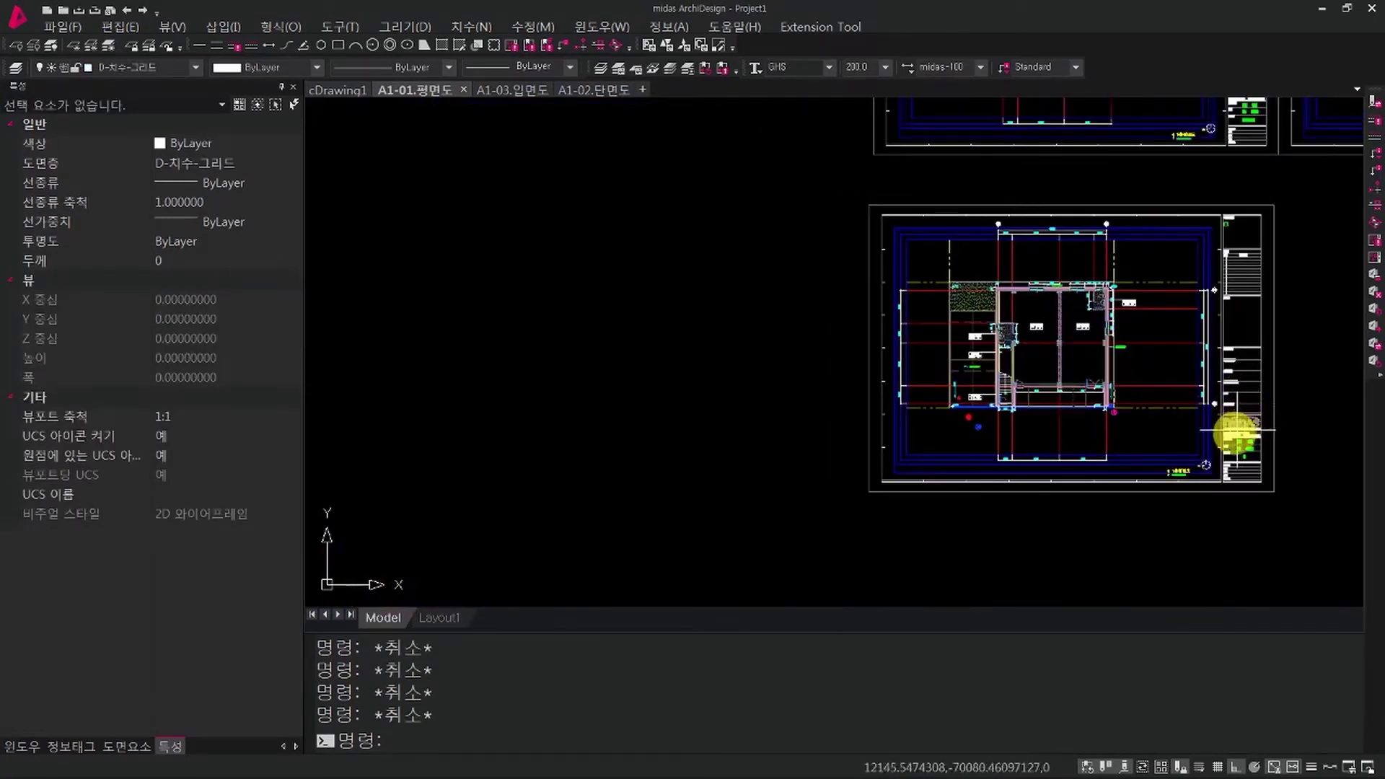
text(O)
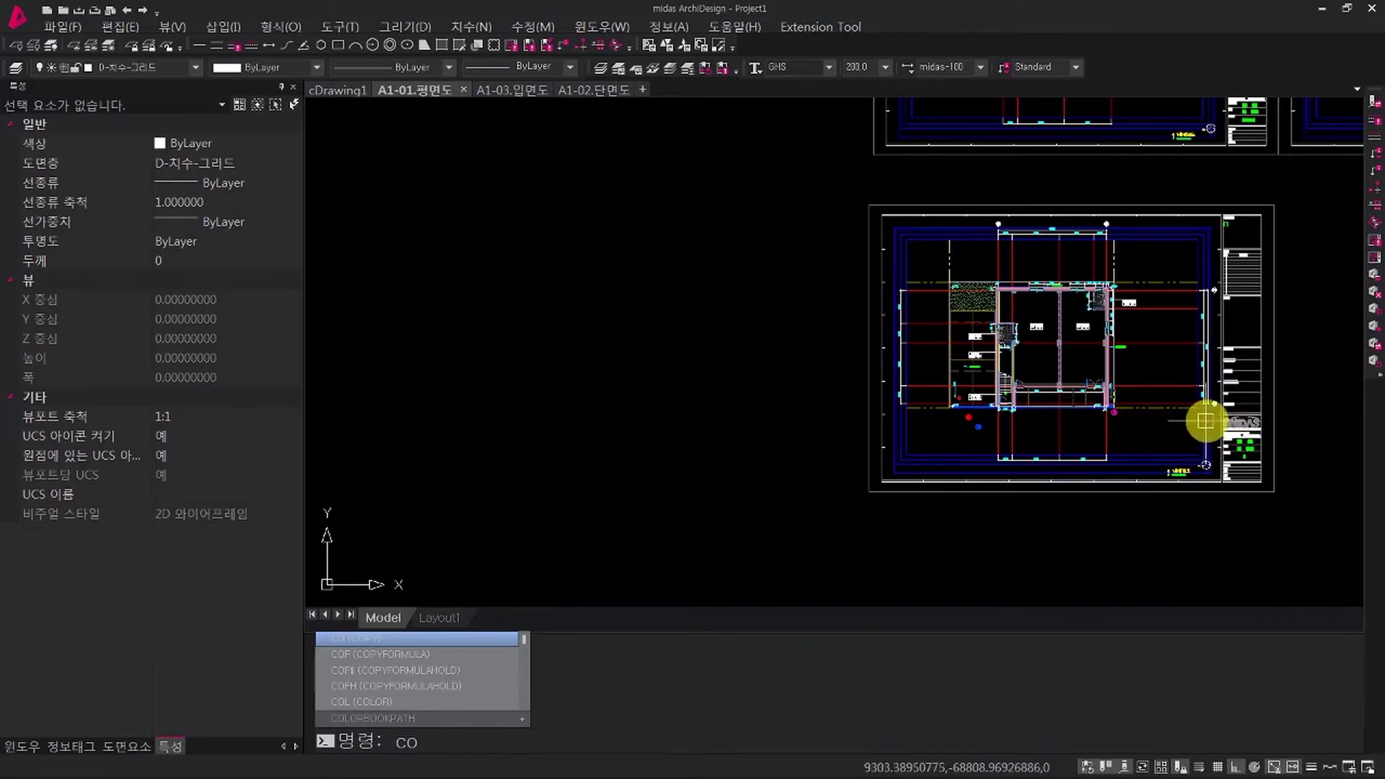
key(Return)
click(1248, 429)
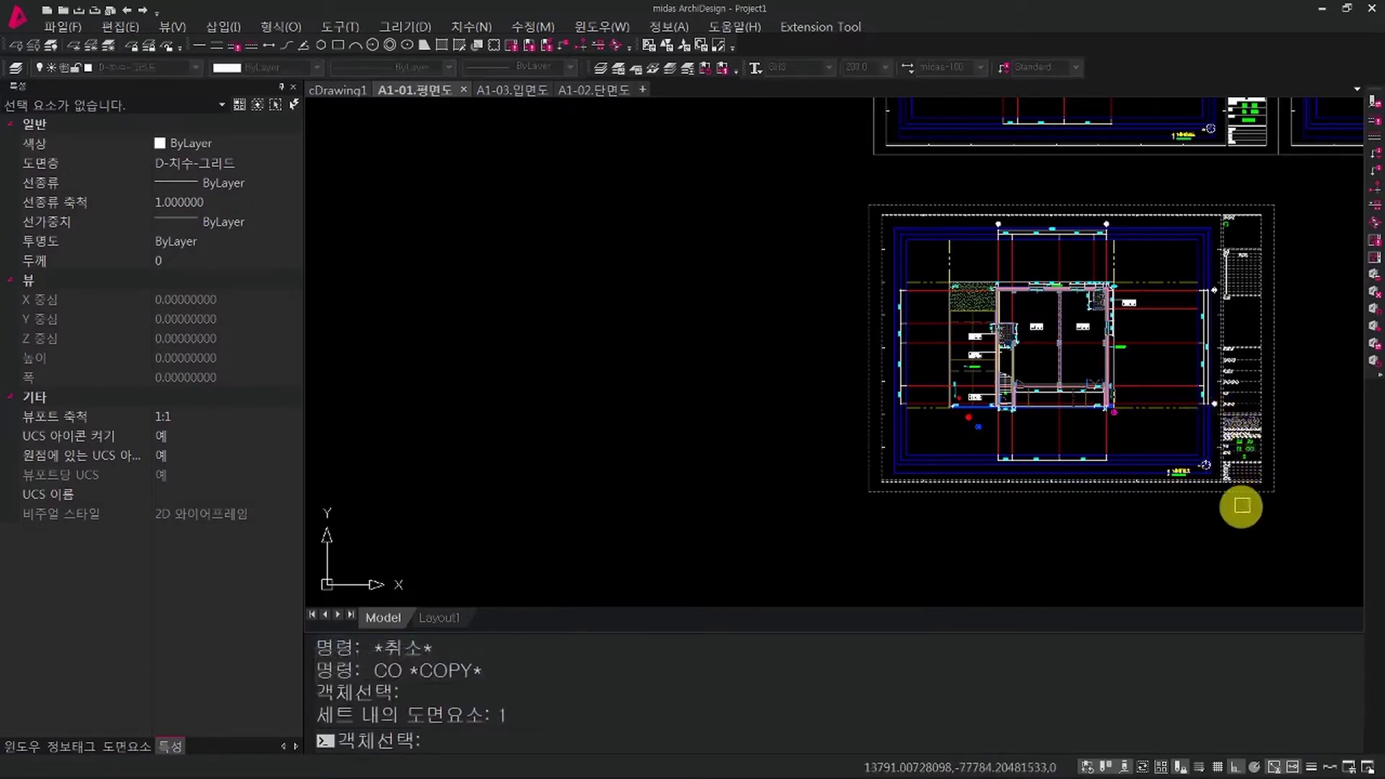
key(Return)
click(1217, 524)
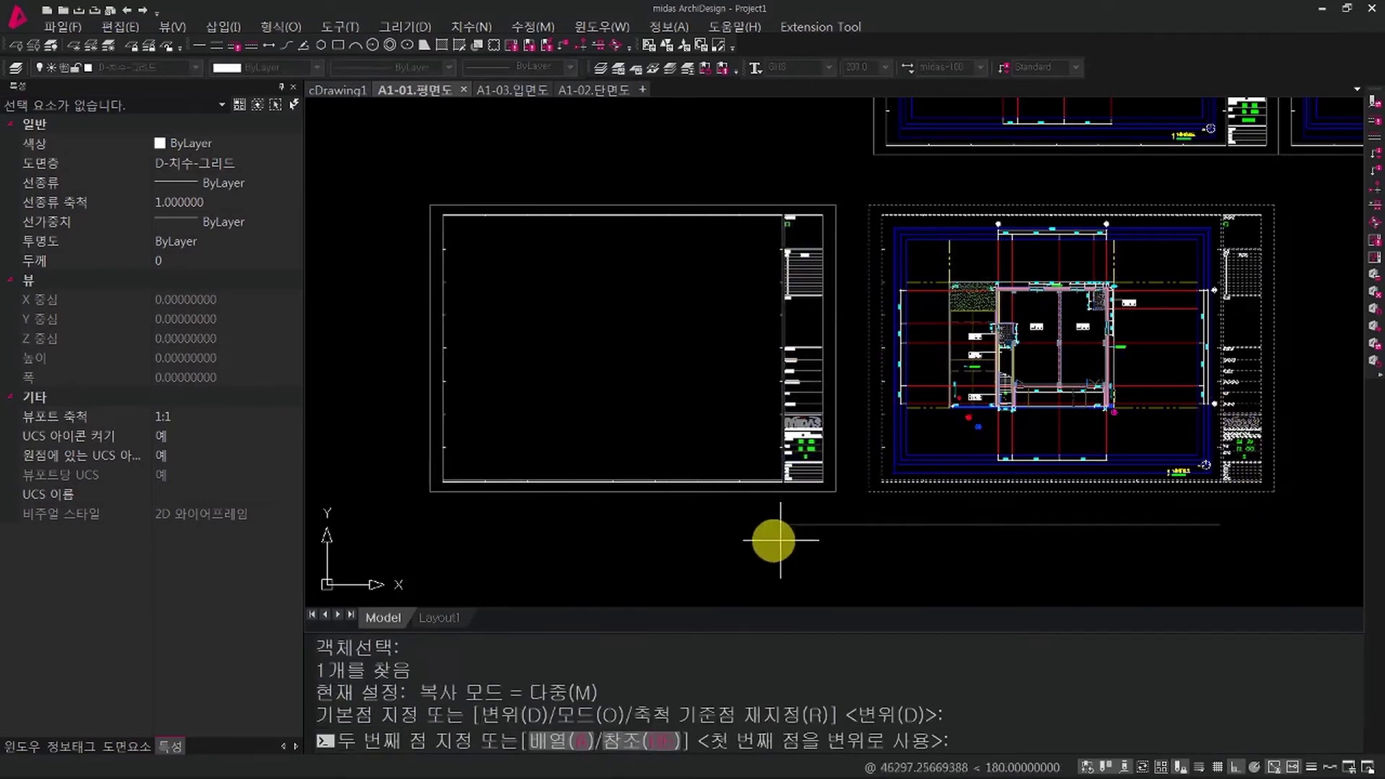
middle_drag(779, 540, 1019, 532)
click(907, 545)
key(Escape)
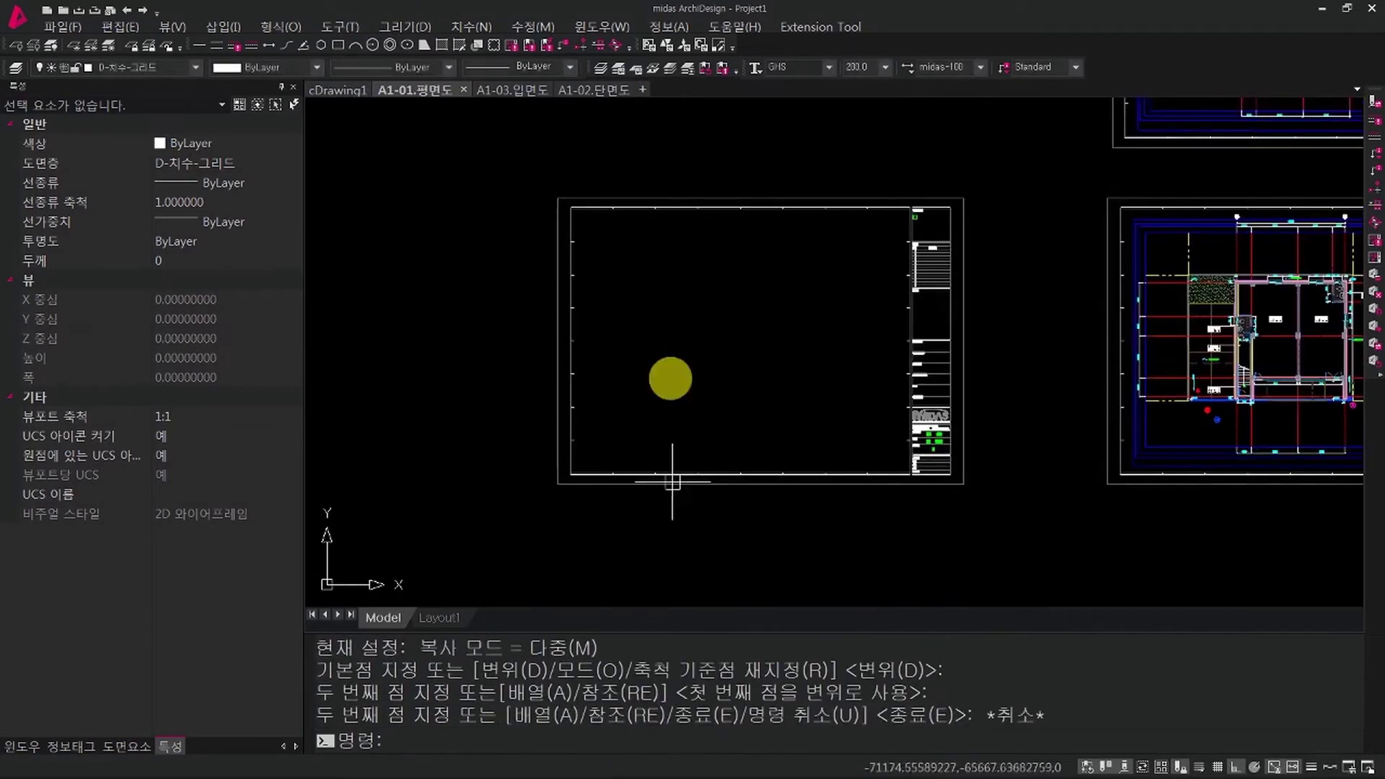
Step: Change the scale in the copied sheet's title block to 1/200
scroll(937, 457, up, 10)
key(Escape)
key(Escape)
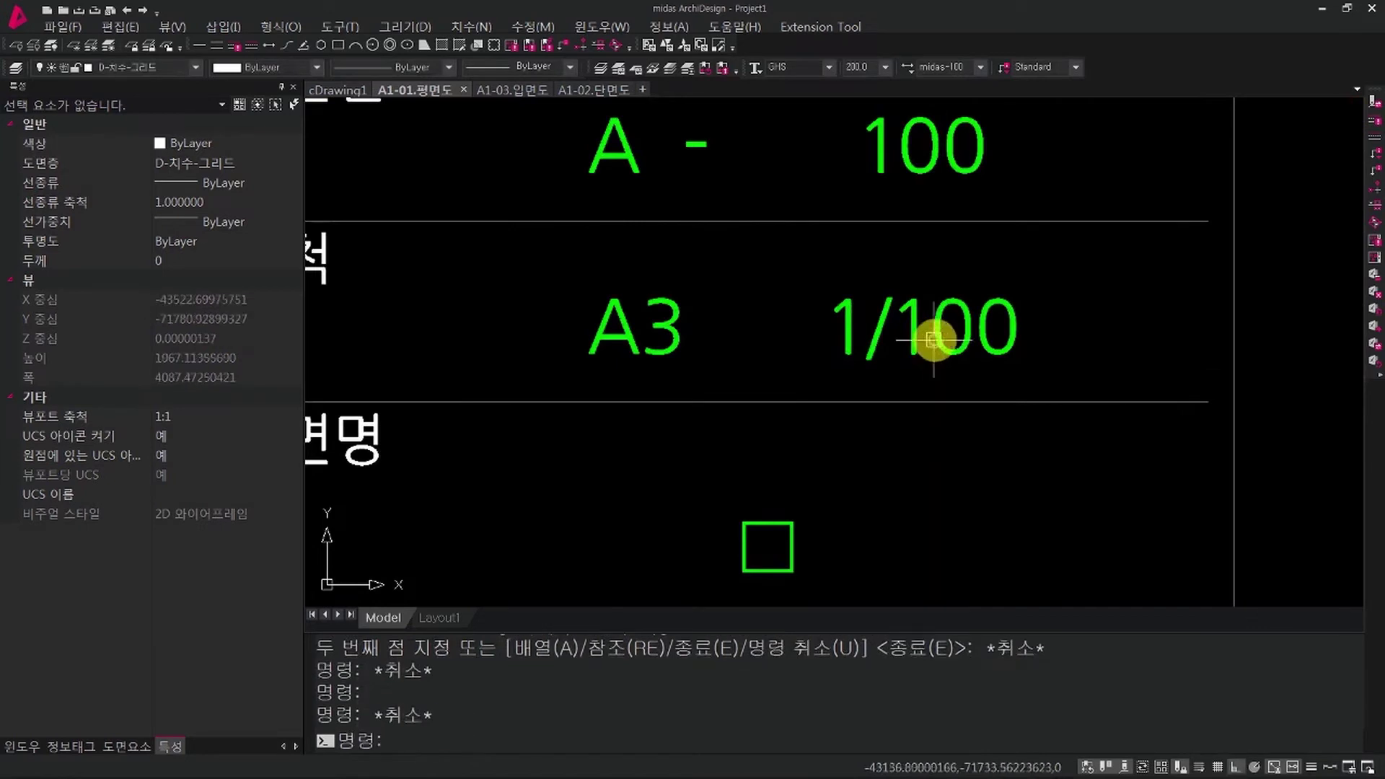
double_click(933, 340)
drag(927, 333, 913, 331)
text(2)
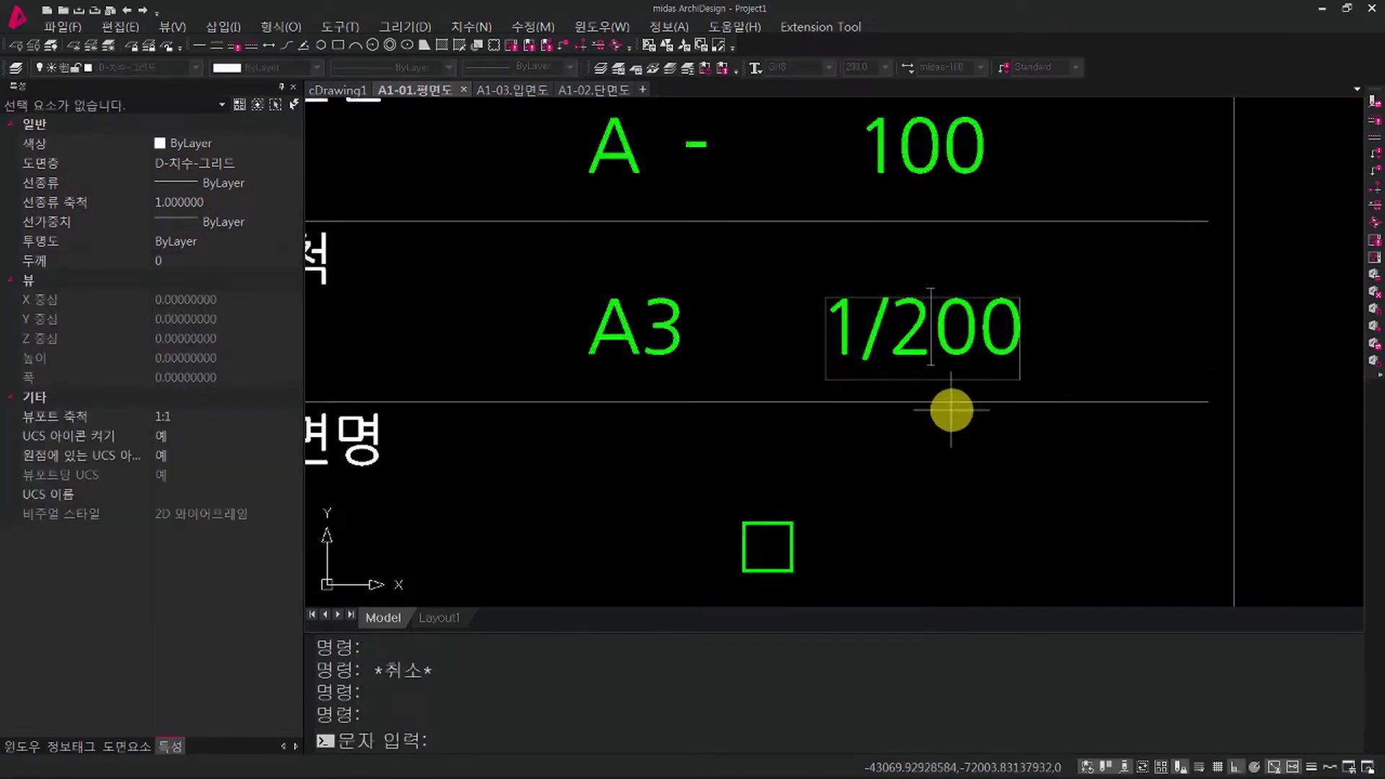
click(956, 466)
scroll(961, 472, down, 10)
key(Escape)
key(Escape)
middle_drag(967, 511, 965, 520)
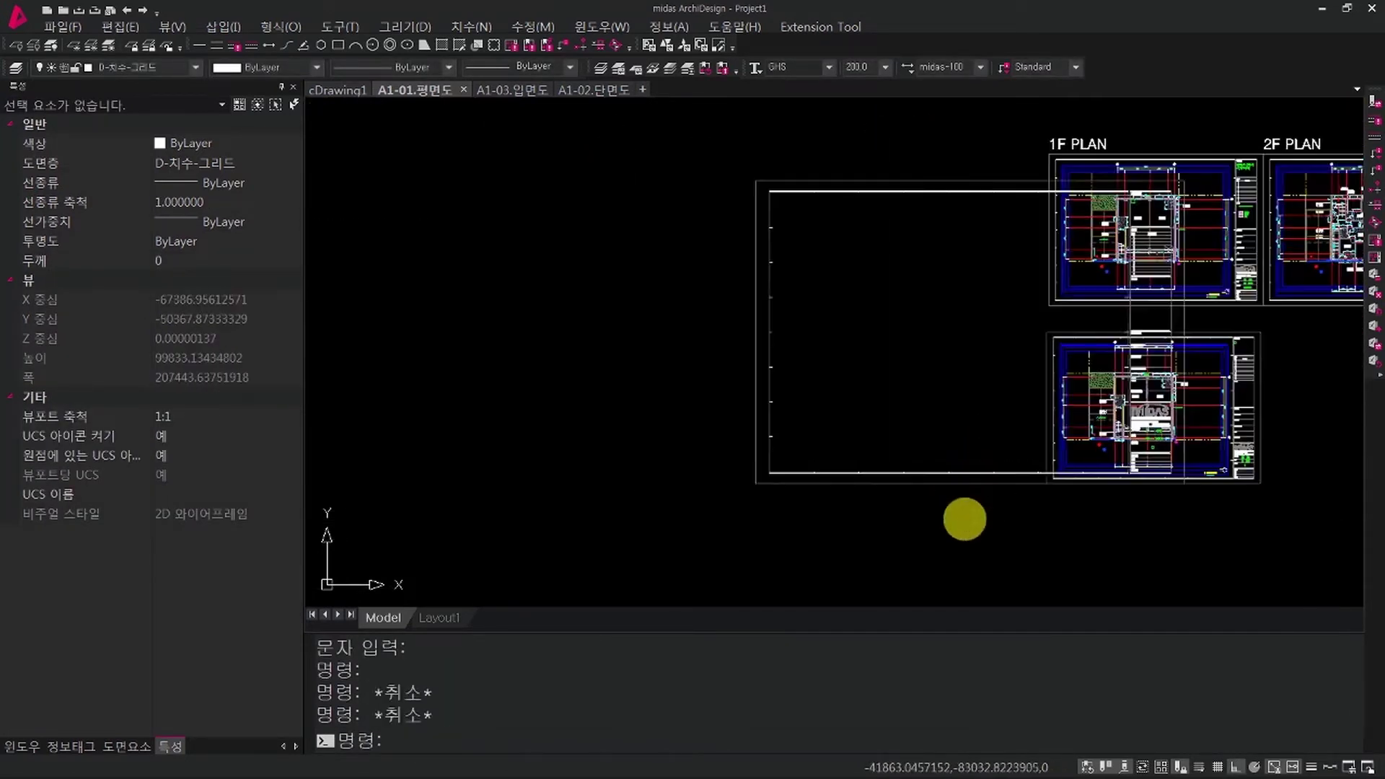
Step: Move the 1/200 sheet horizontally to the left so it is clear of the floor plan sheets
text(m)
key(space)
click(962, 571)
click(820, 454)
key(space)
click(957, 548)
click(774, 542)
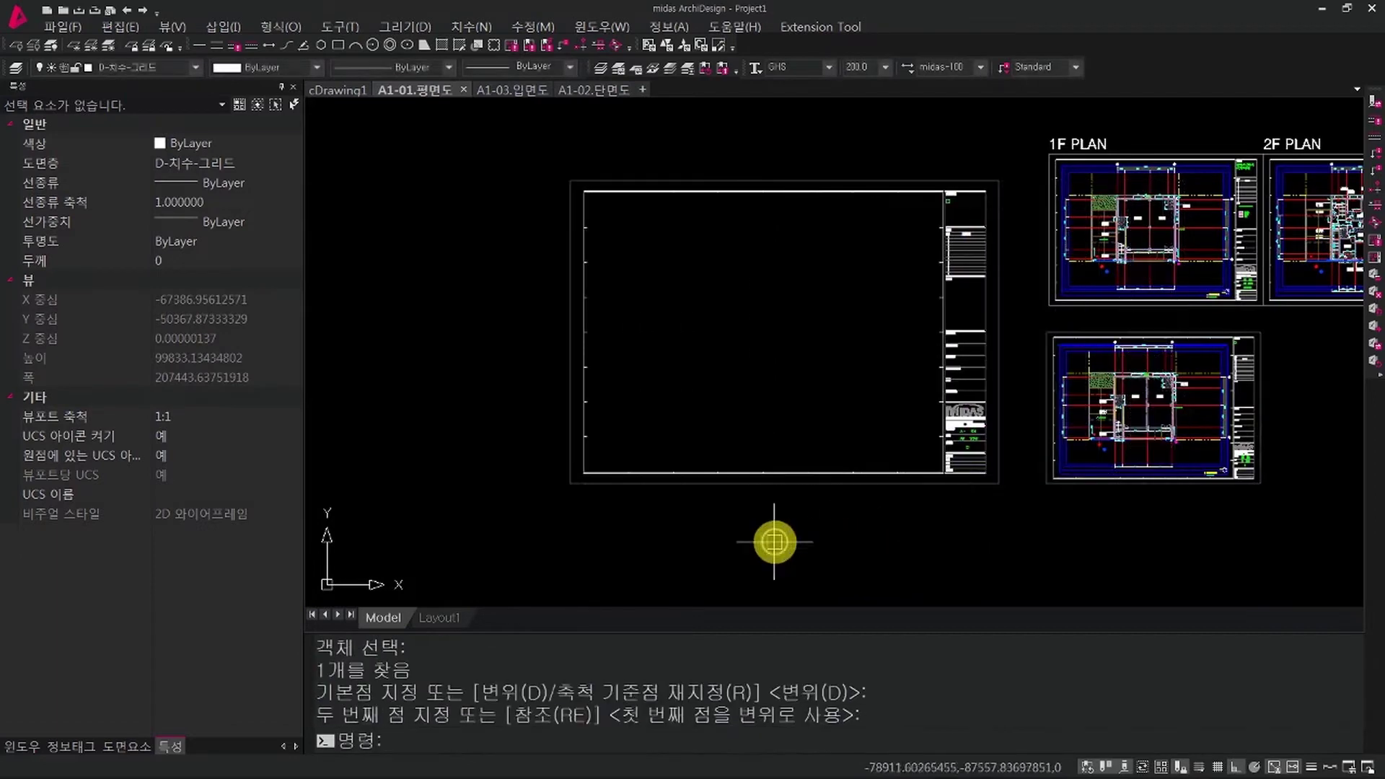
key(Escape)
Step: Try selecting the whole 102호 화장실 room tag with a window to inspect its parts
scroll(995, 565, up, 6)
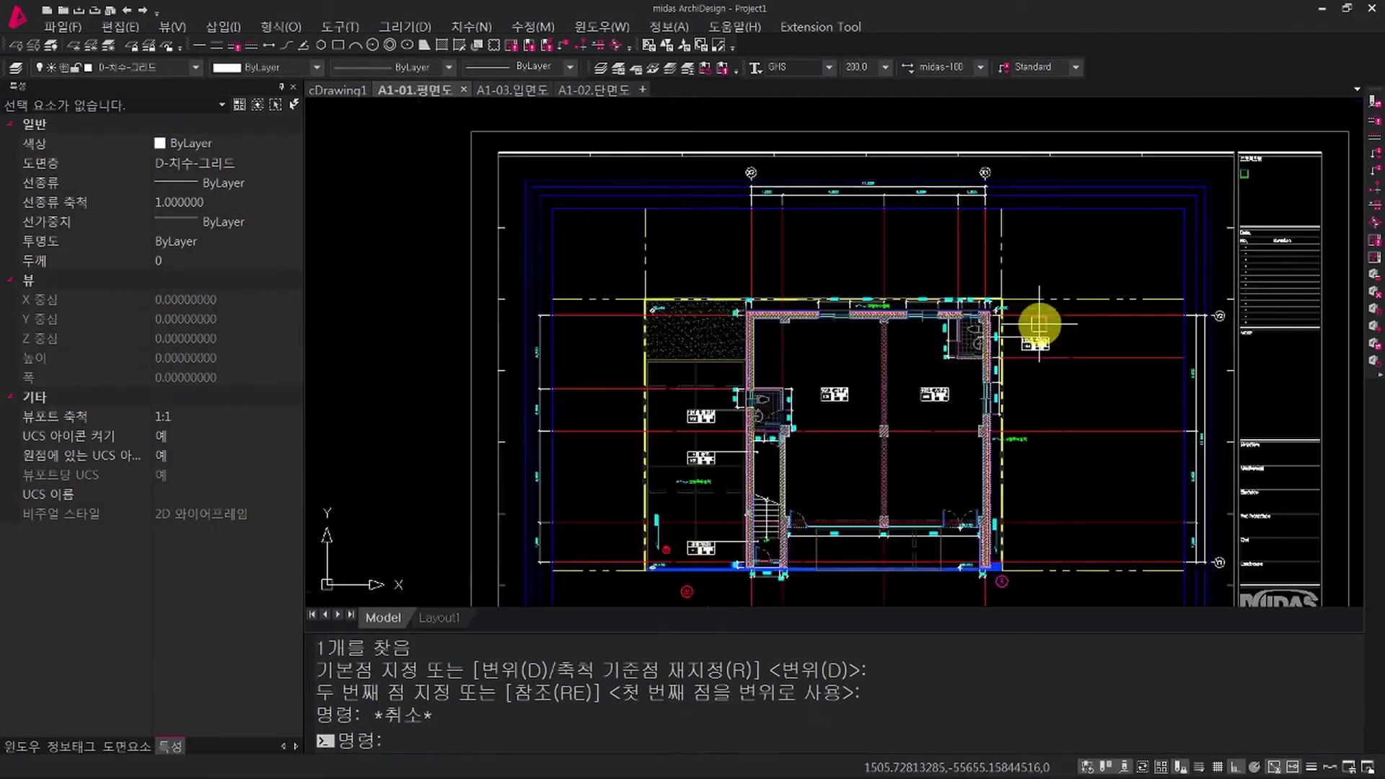
scroll(1024, 335, up, 5)
key(Escape)
click(944, 352)
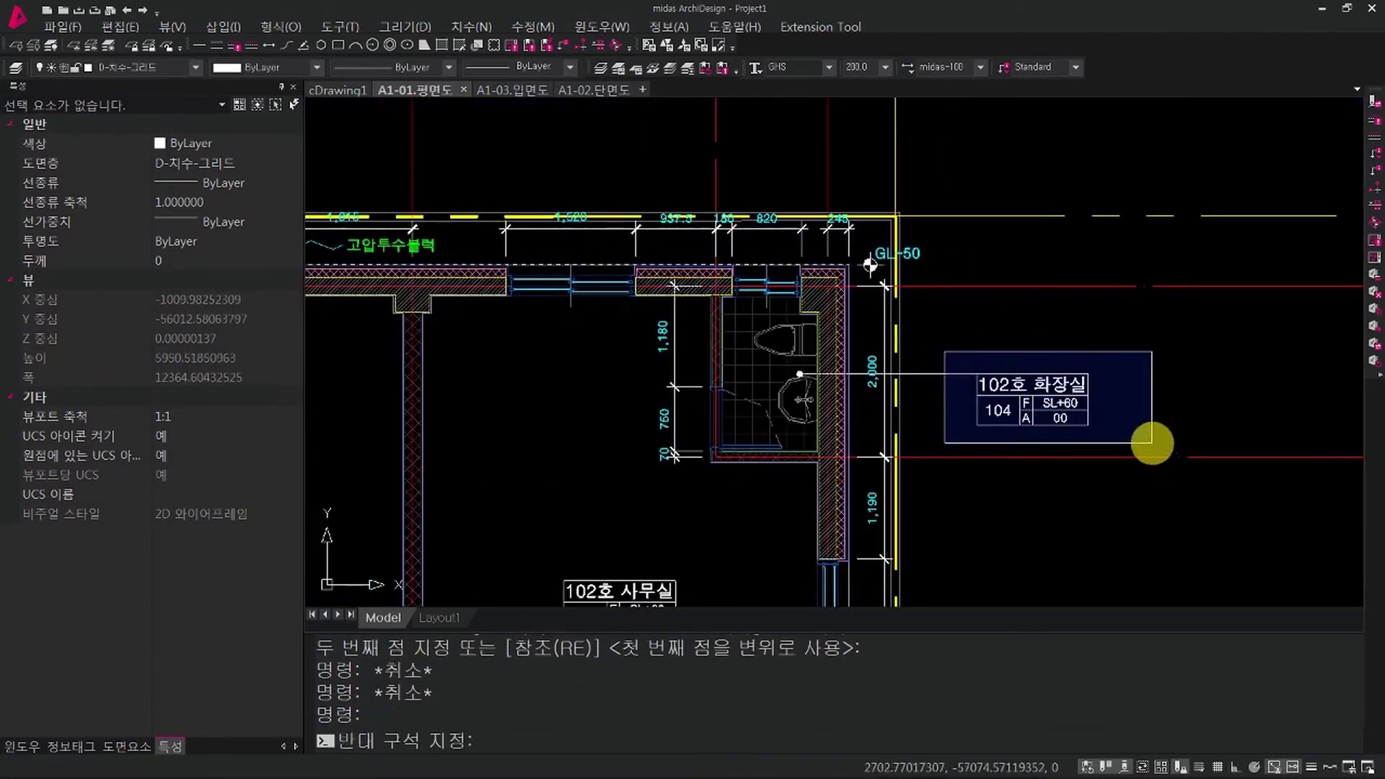
click(1152, 443)
scroll(927, 408, up, 5)
key(Escape)
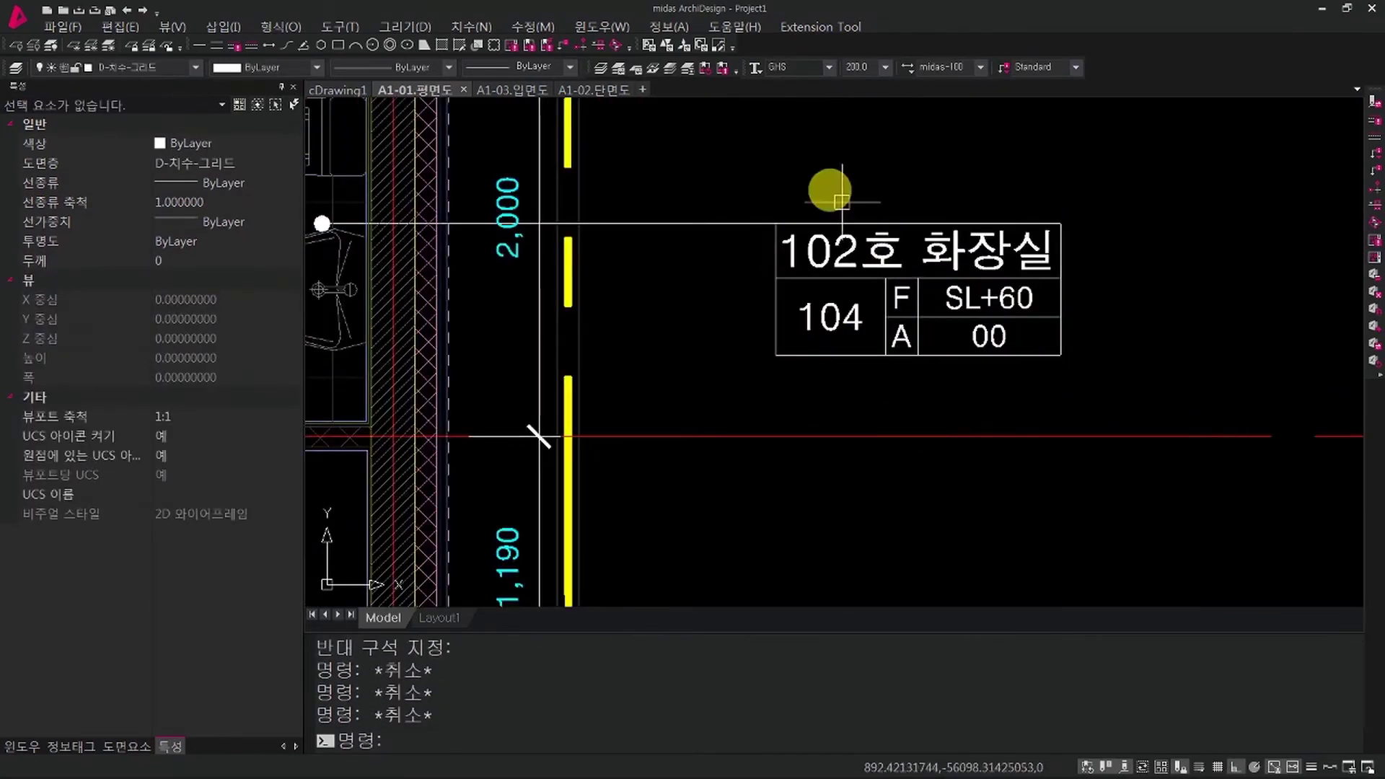
click(703, 168)
key(Escape)
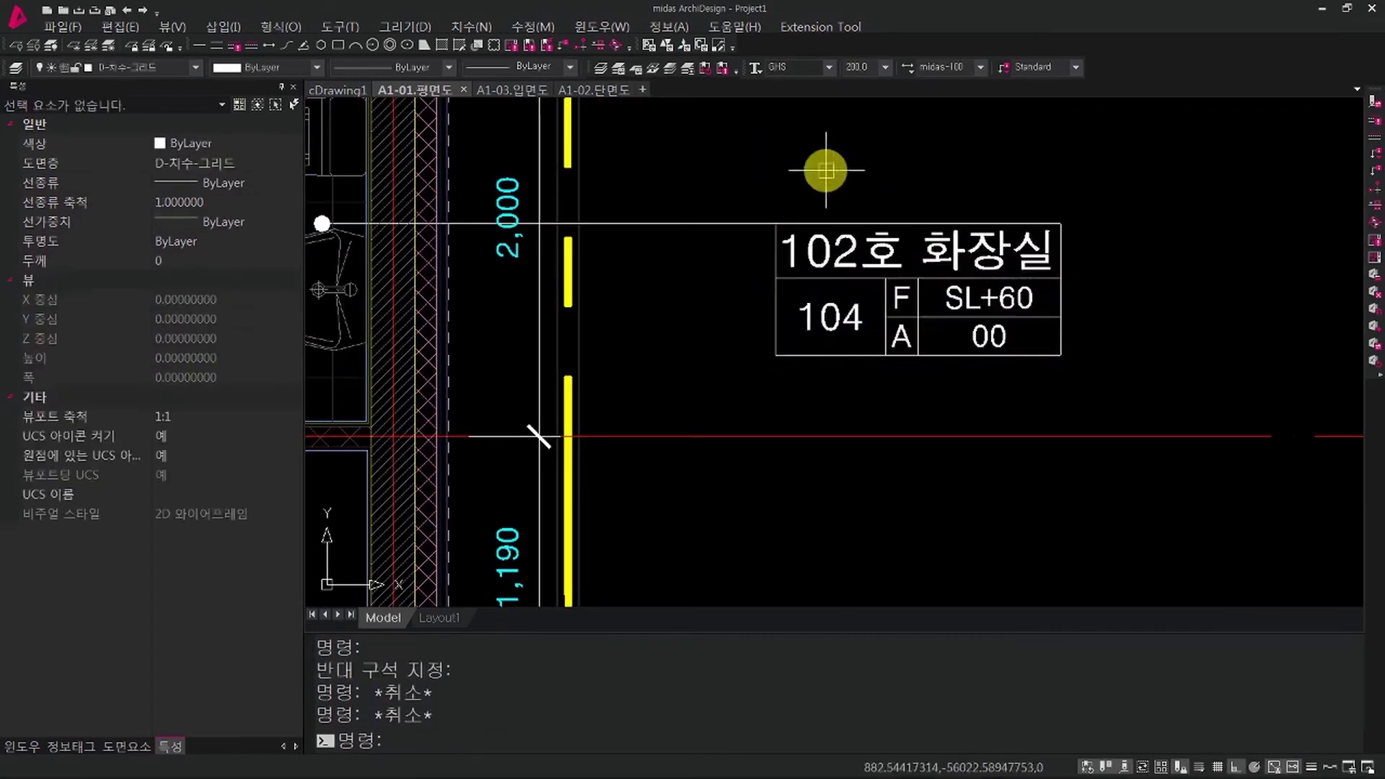
Step: Select the room tag's name, 104, SL+60 and 00 texts one at a time and examine their scale properties
click(810, 248)
key(Escape)
click(840, 319)
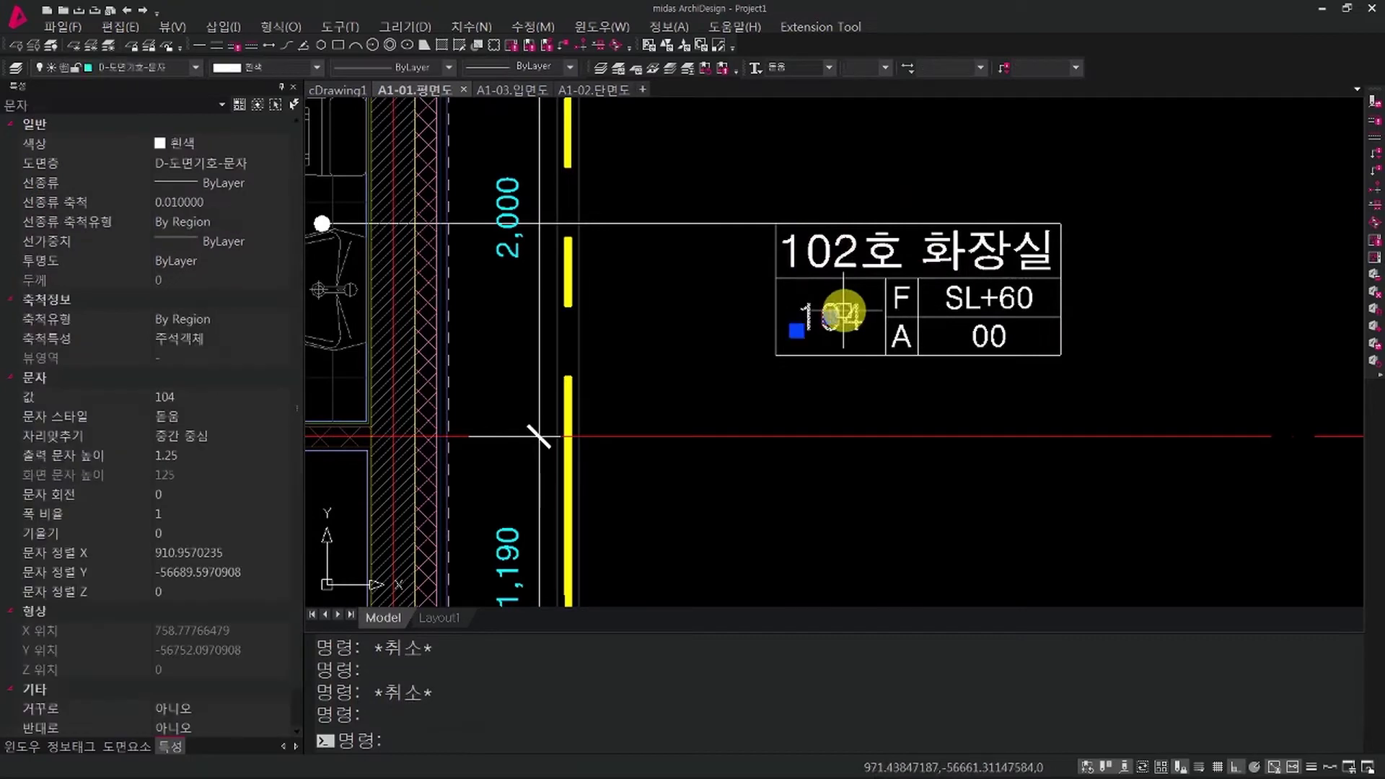
scroll(852, 322, up, 2)
key(Escape)
click(906, 229)
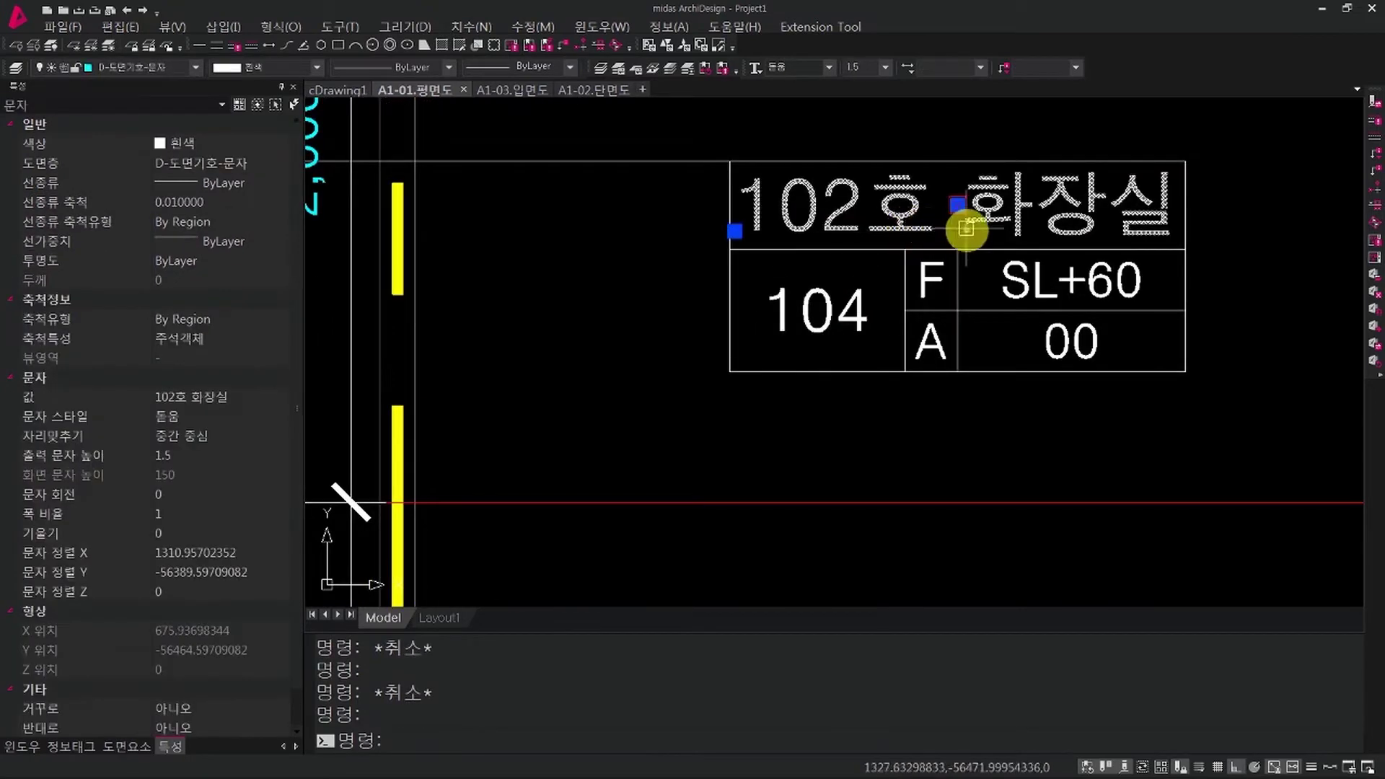
middle_drag(947, 223, 935, 257)
key(Escape)
click(1032, 322)
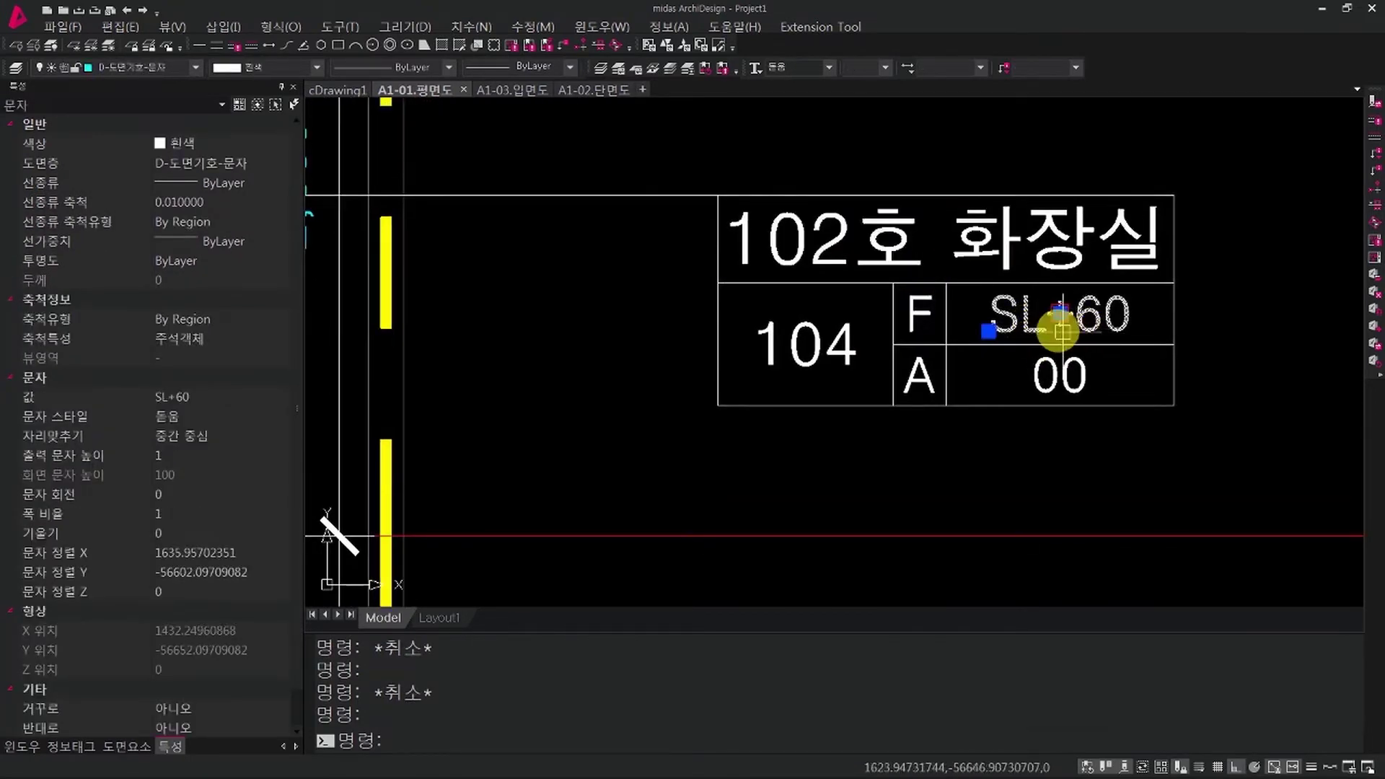
key(Escape)
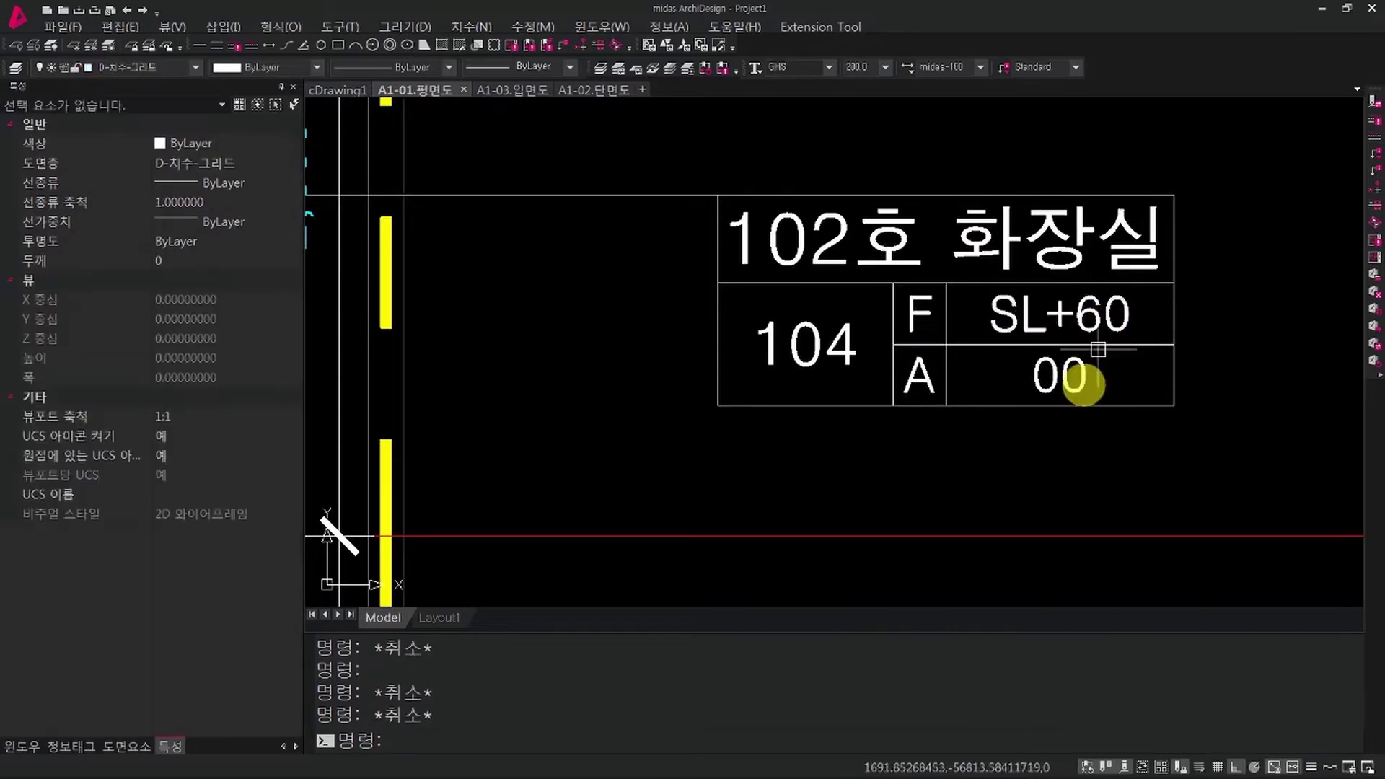
click(1071, 386)
key(Escape)
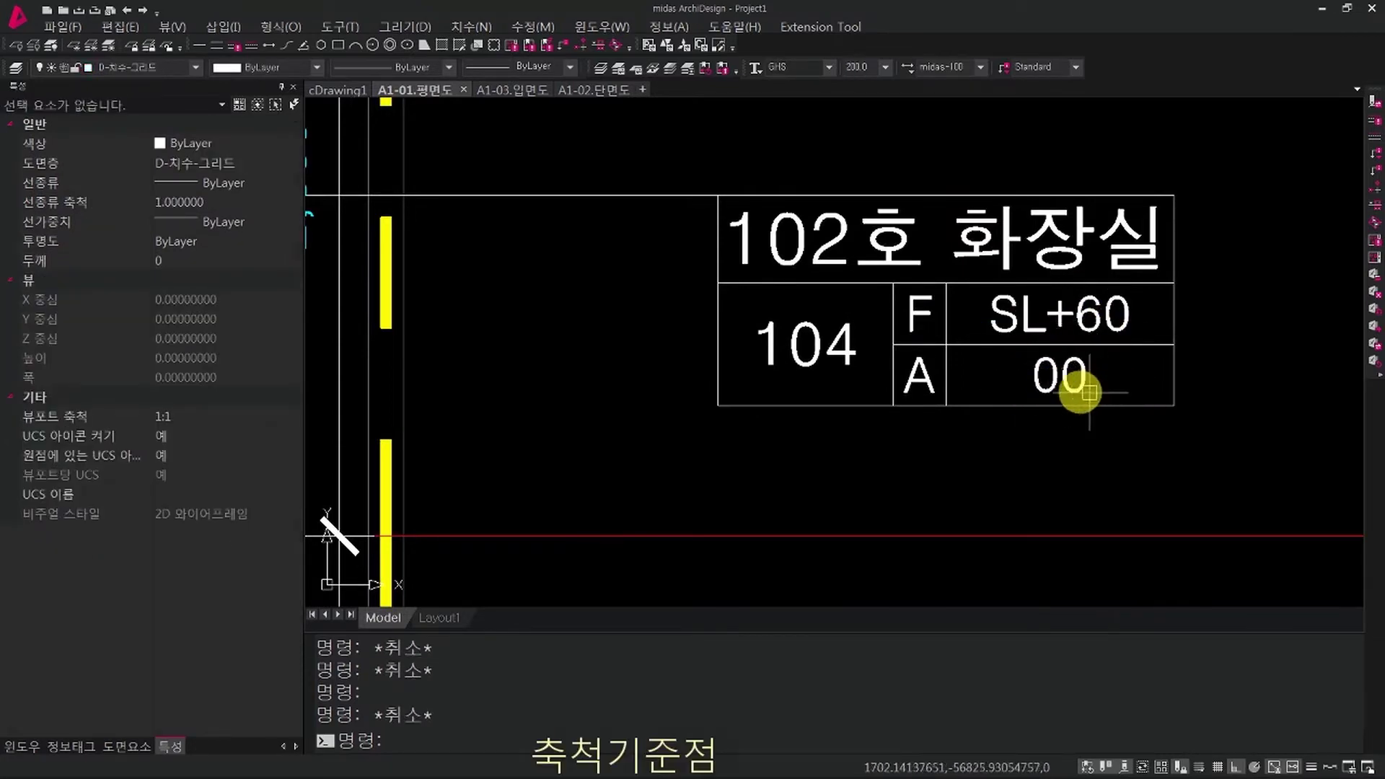
scroll(1029, 377, down, 5)
middle_drag(1029, 377, 937, 442)
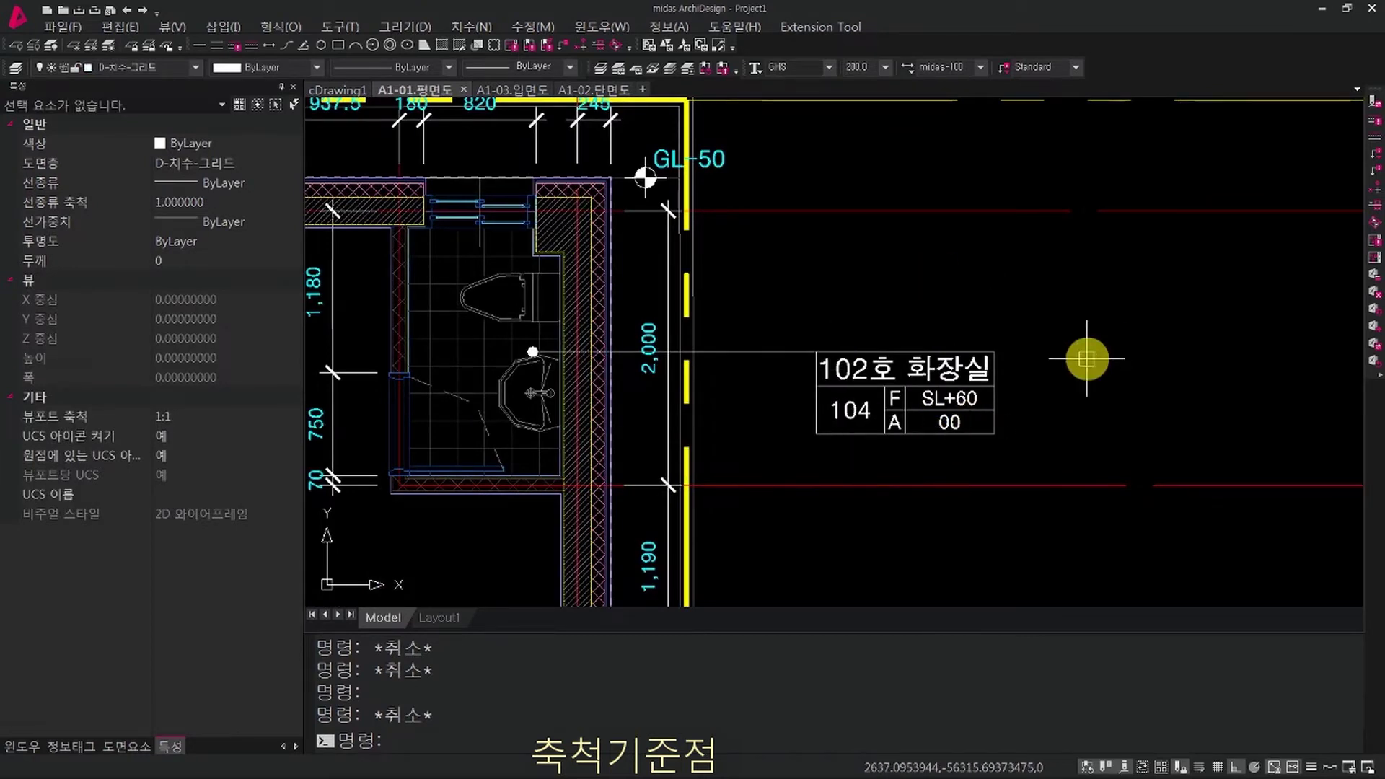
key(Escape)
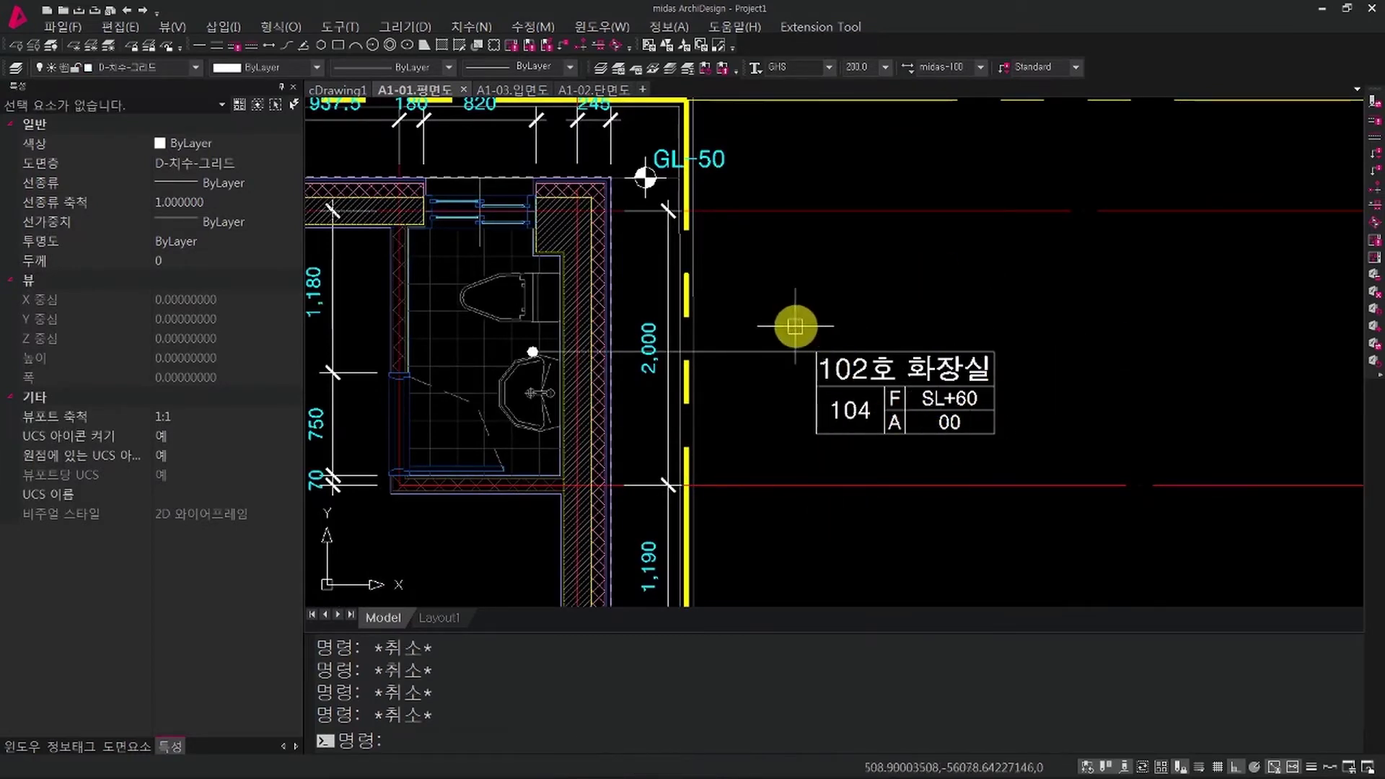
text(sb)
key(Return)
click(795, 327)
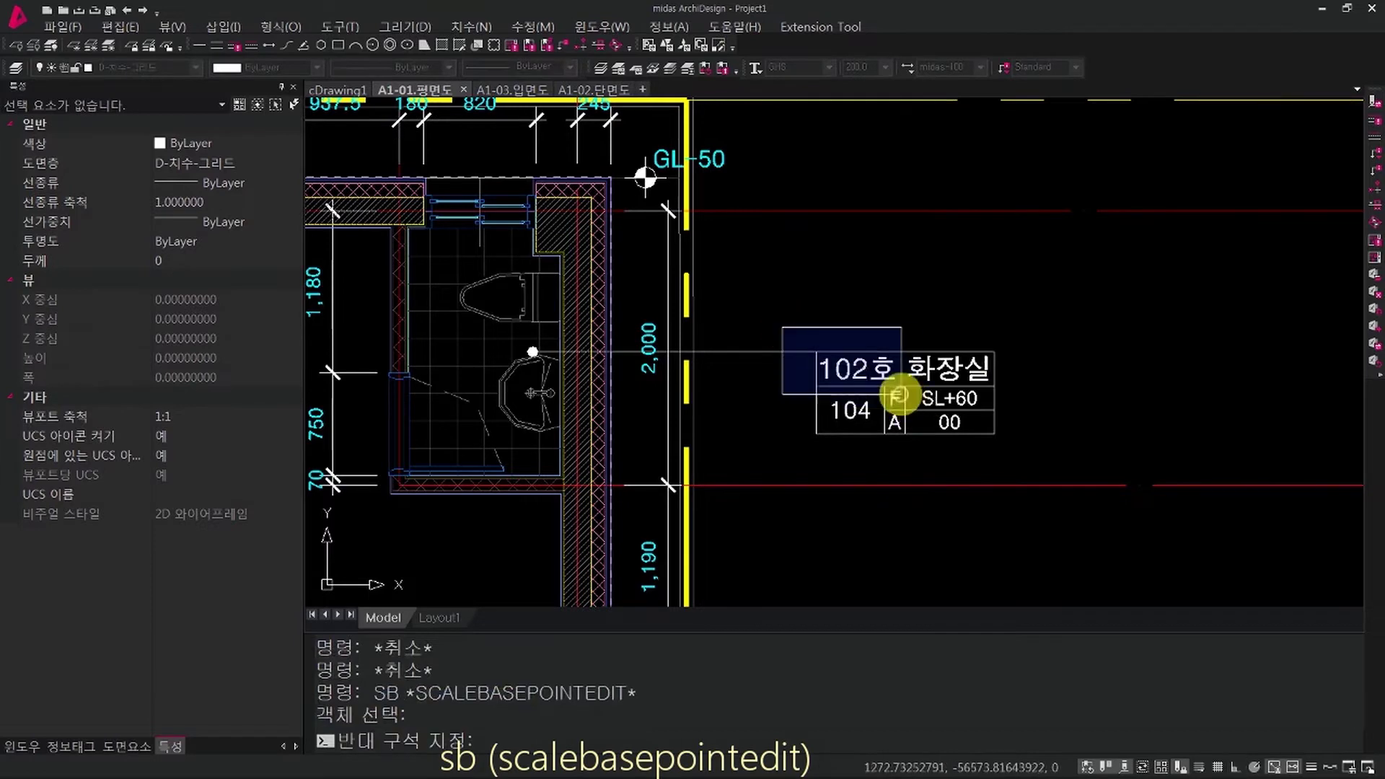
key(Escape)
key(Escape)
Step: Set the scale base point of the whole 102호 화장실 room tag to its frame's lower-left corner
text(sb)
key(Return)
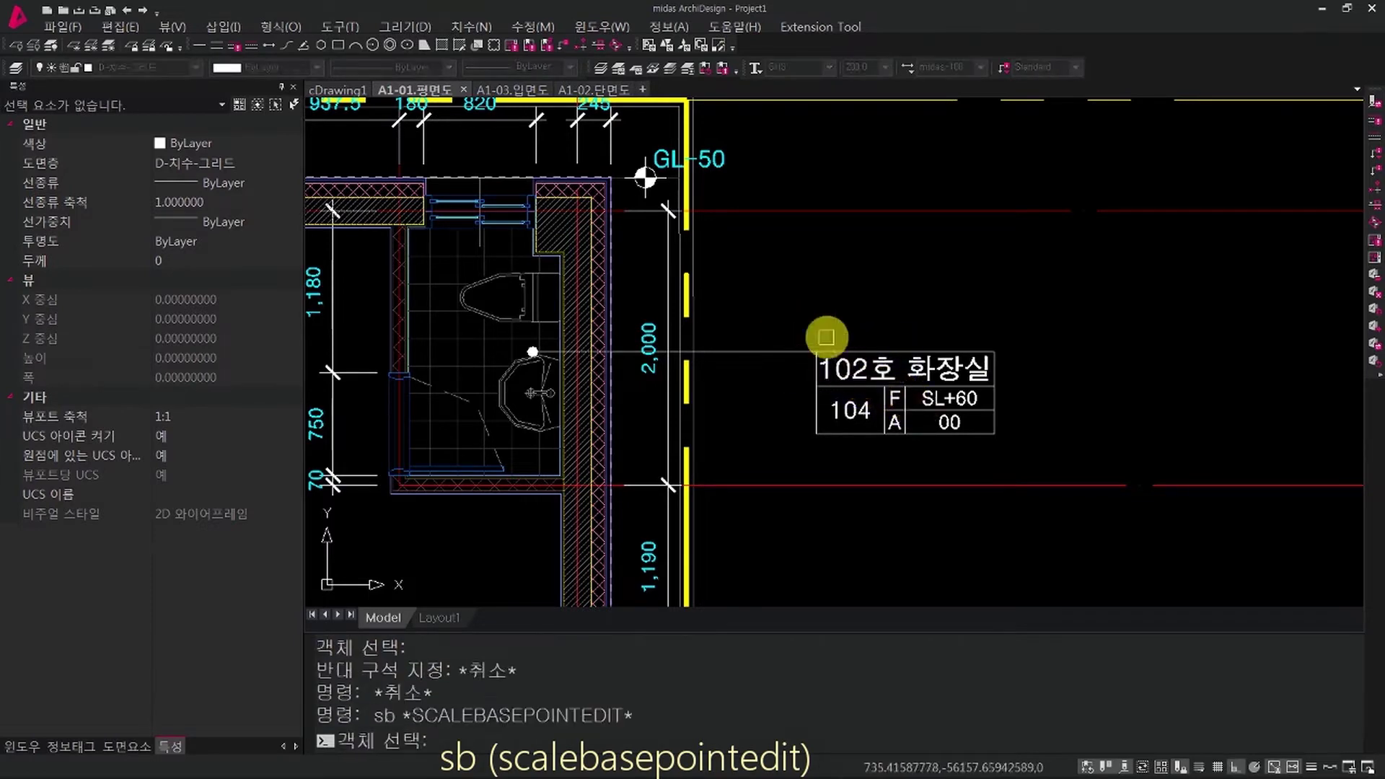
click(782, 324)
click(1034, 456)
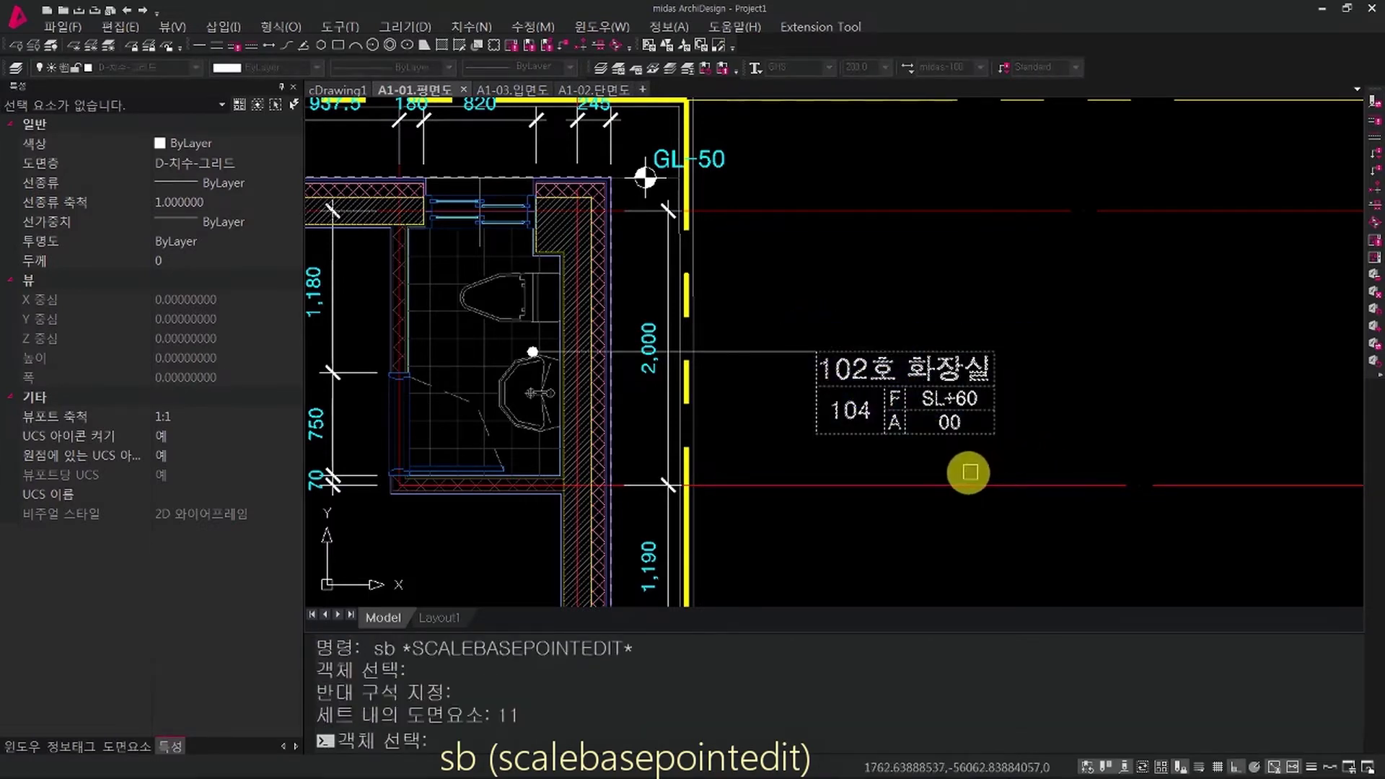
key(Return)
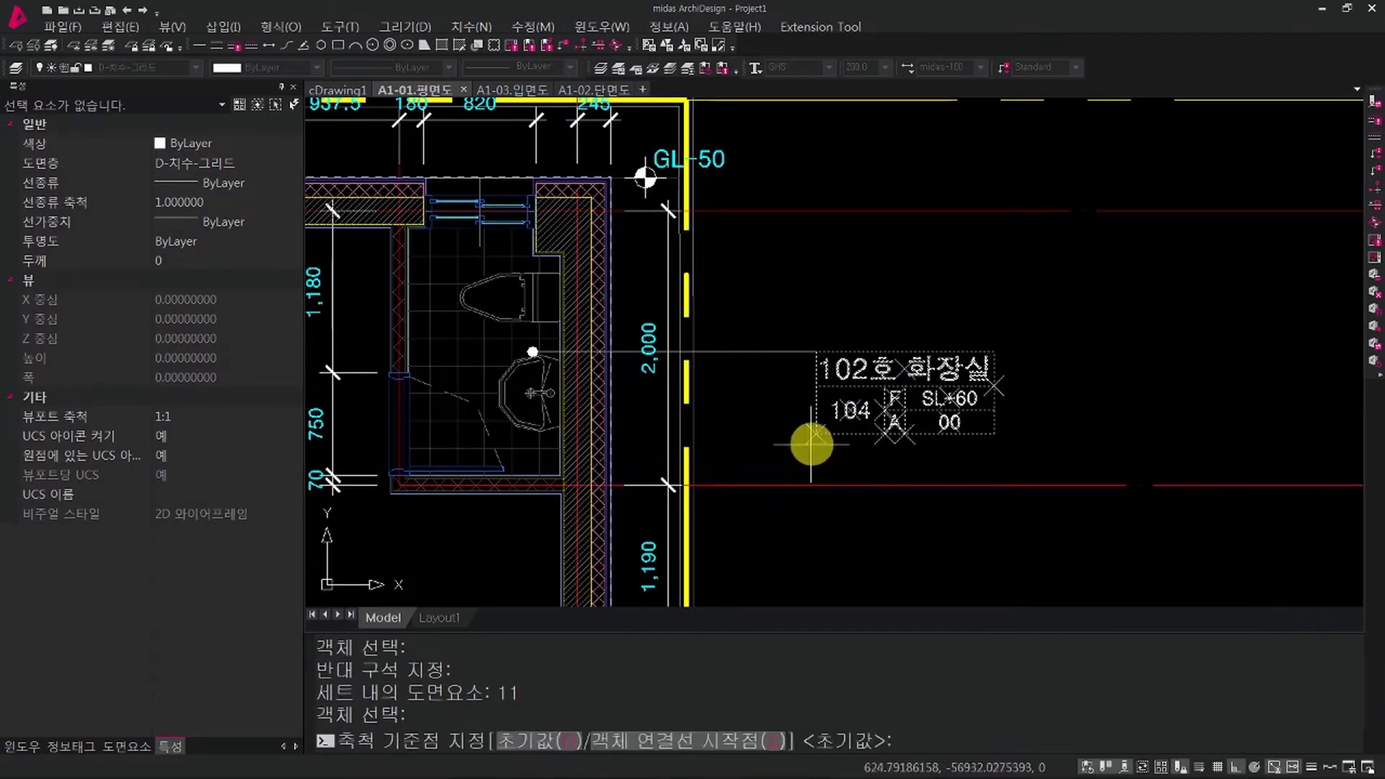
key(Escape)
key(Escape)
Step: Copy the 102호 화장실 room tag from the floor plan into the empty 1/200 sheet, near its title block
text(co)
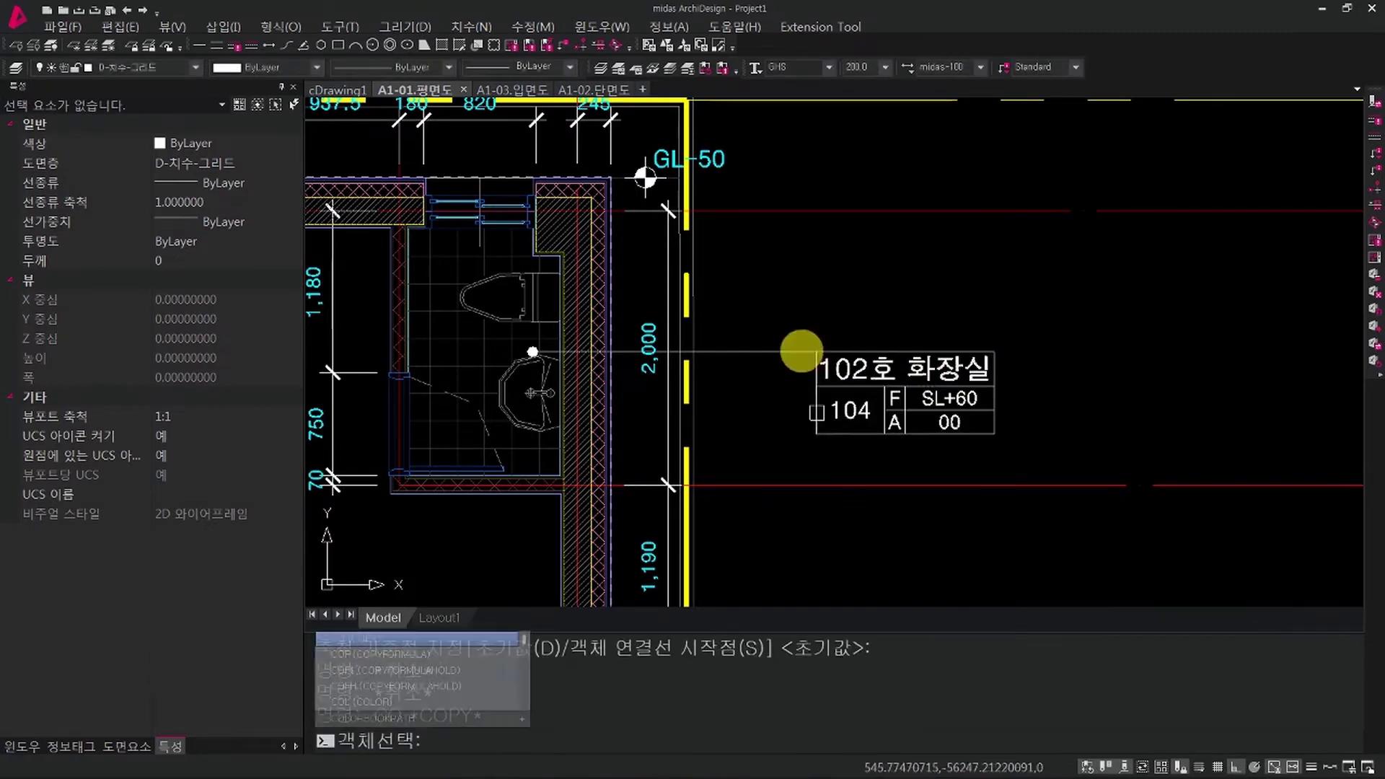
key(Return)
click(783, 326)
click(1032, 461)
key(Return)
click(958, 457)
scroll(945, 449, down, 8)
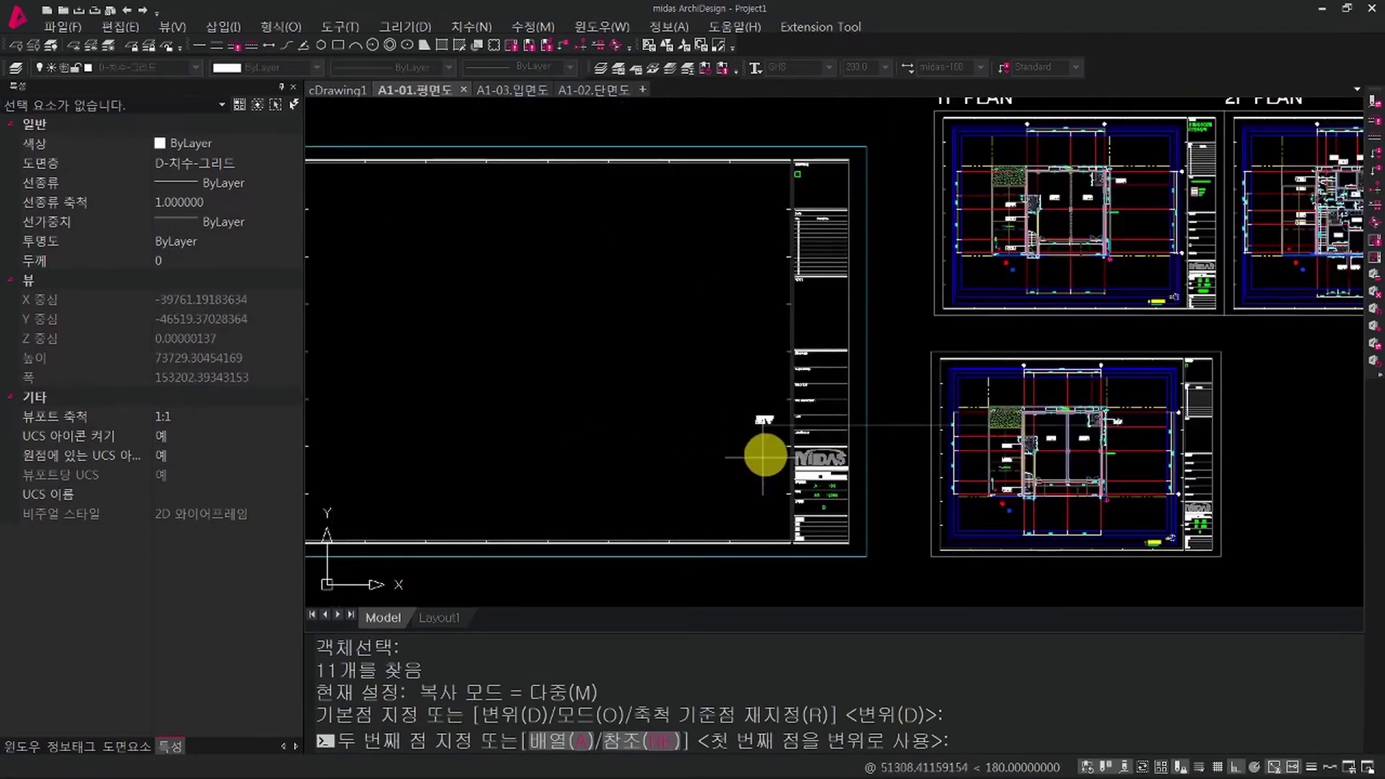
scroll(770, 446, up, 5)
click(757, 430)
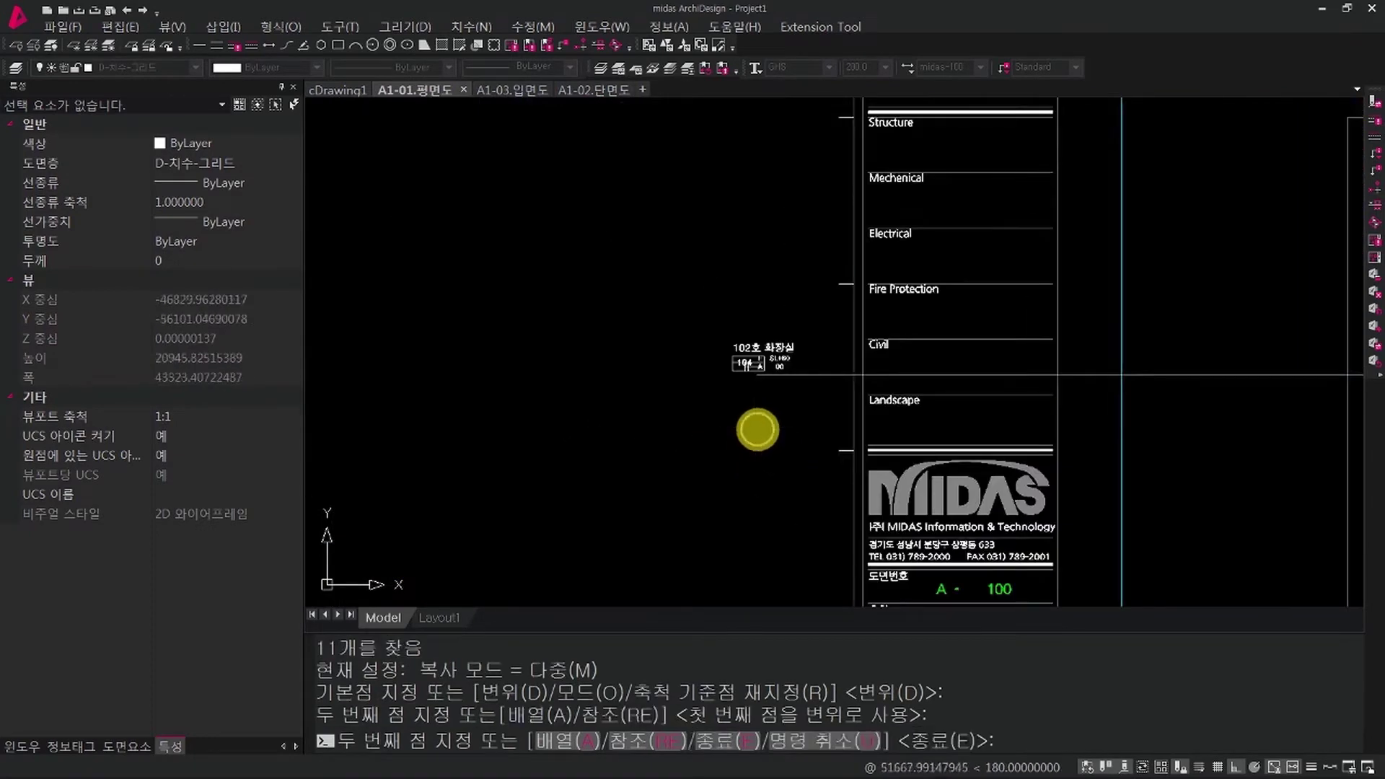
key(Escape)
Step: Select the copied tag's name text and outer frame one at a time and examine their scale properties
scroll(748, 433, down, 3)
scroll(887, 430, up, 3)
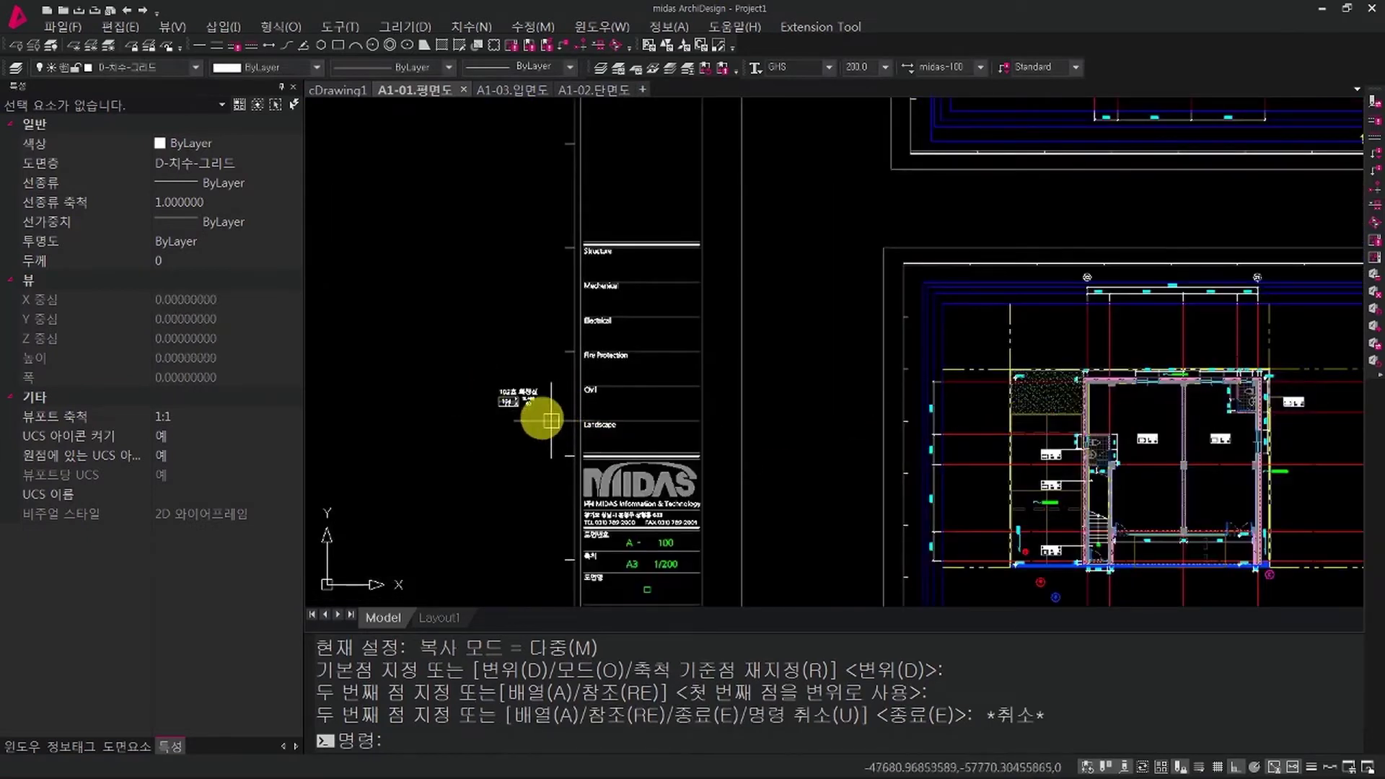
scroll(484, 398, up, 6)
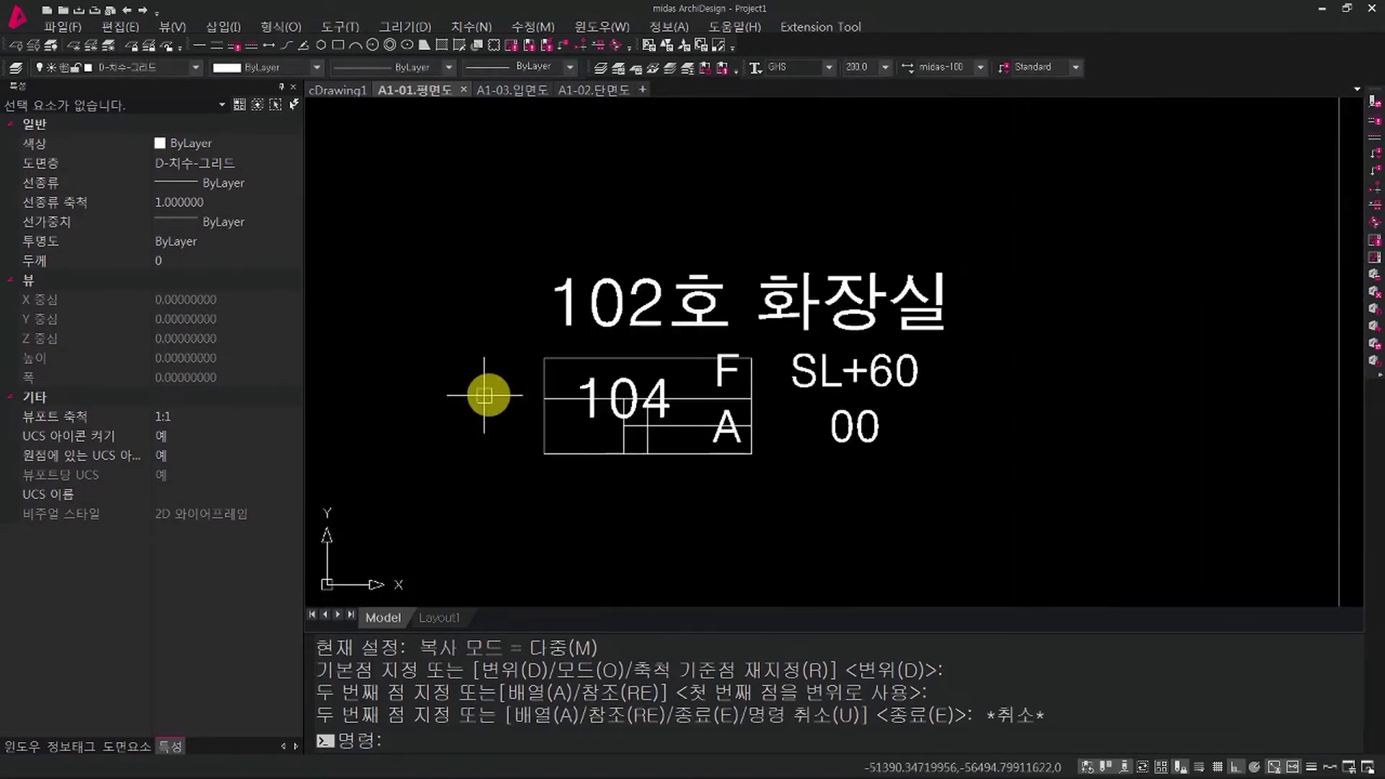
key(Escape)
key(Escape)
click(828, 312)
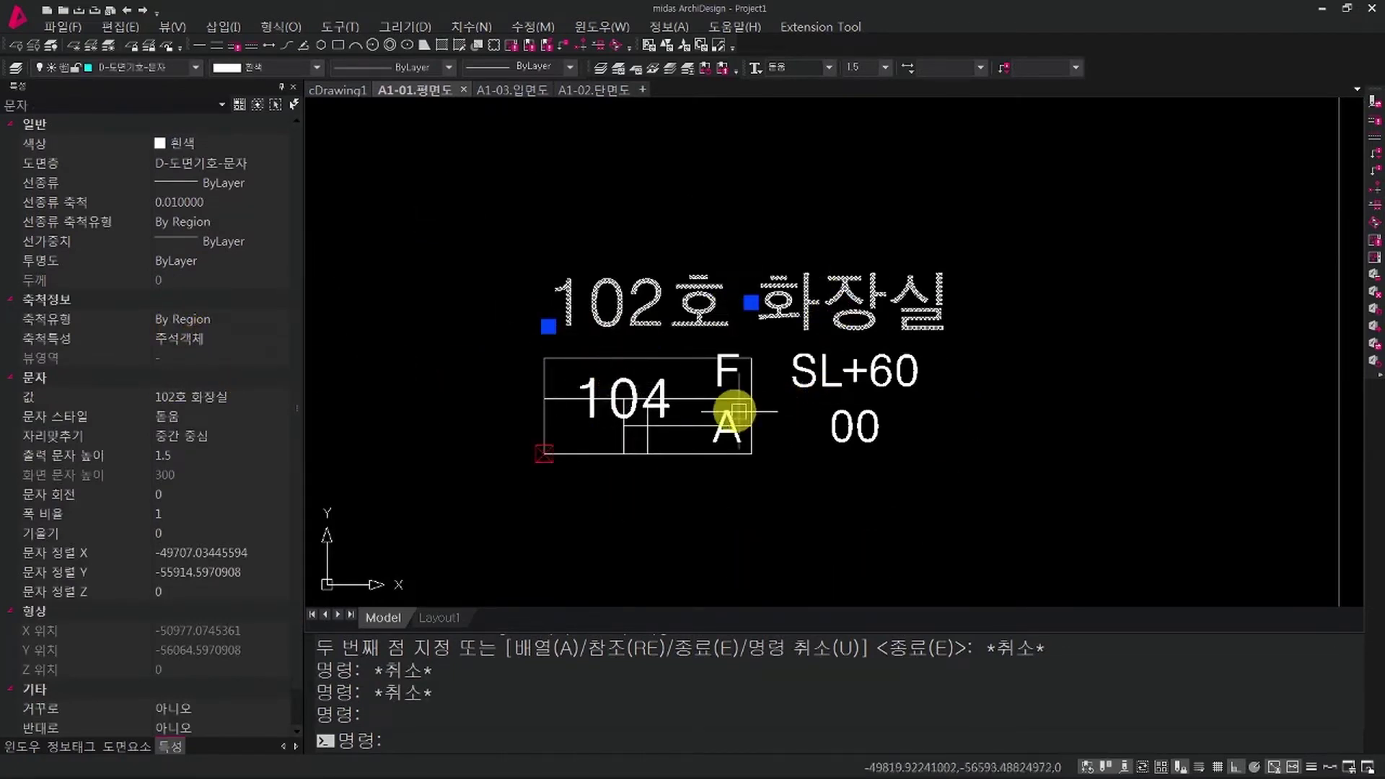
key(Escape)
click(655, 357)
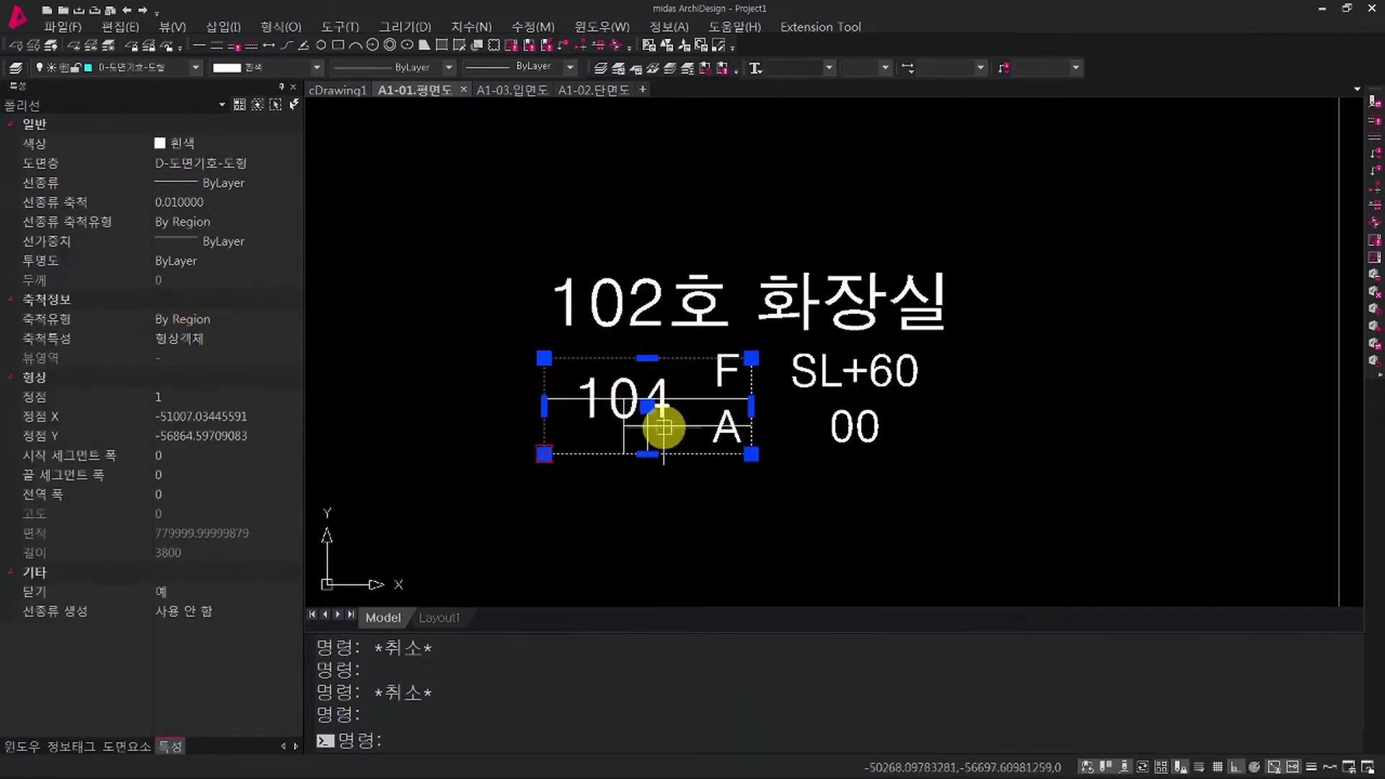
scroll(659, 412, down, 10)
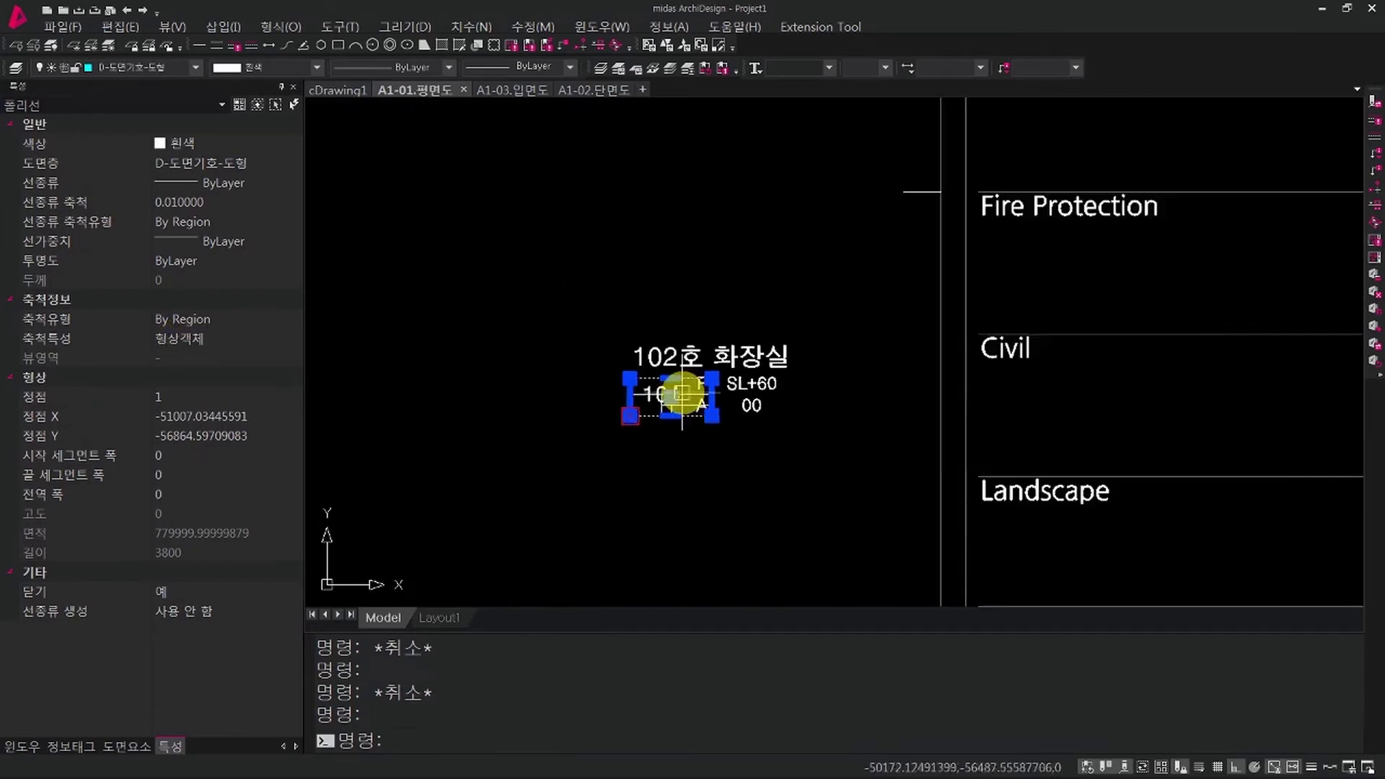
Step: Select the 1/200 sheet to examine its scale properties and compare it with the room tag in the floor plan sheet
mouse_move(874, 457)
middle_down()
mouse_move(924, 402)
mouse_move(994, 395)
middle_up()
key(Escape)
key(Escape)
key(Escape)
key(Escape)
click(1129, 322)
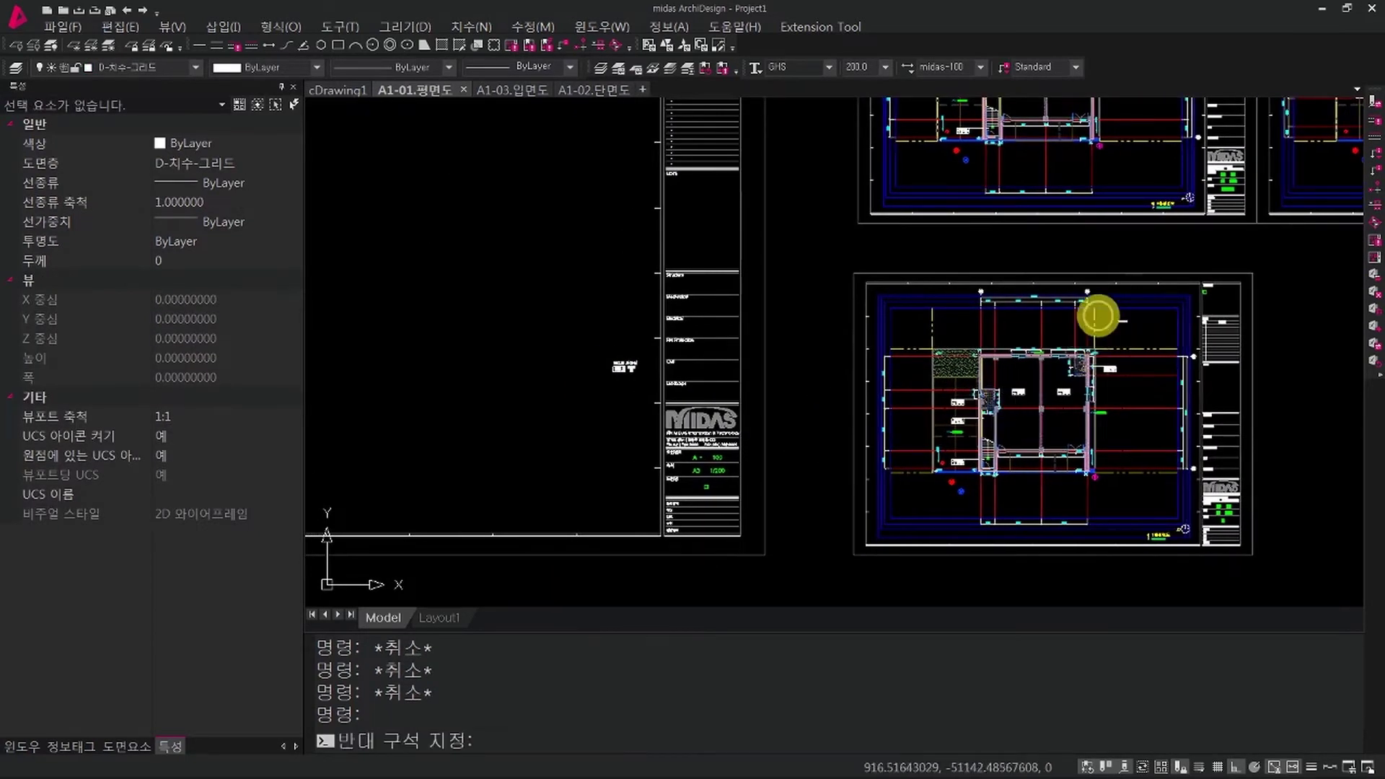
click(1060, 309)
key(Escape)
click(1218, 416)
key(Escape)
click(678, 409)
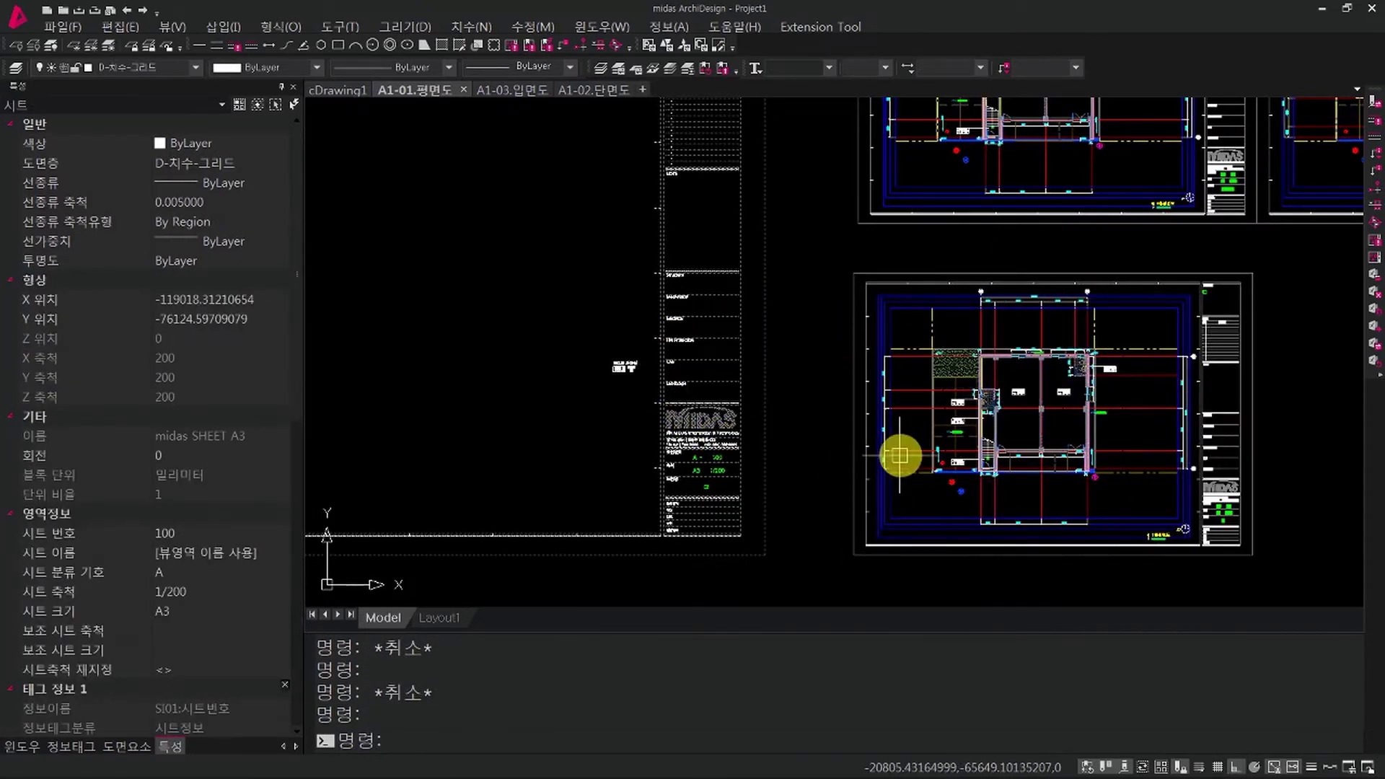
scroll(902, 454, up, 8)
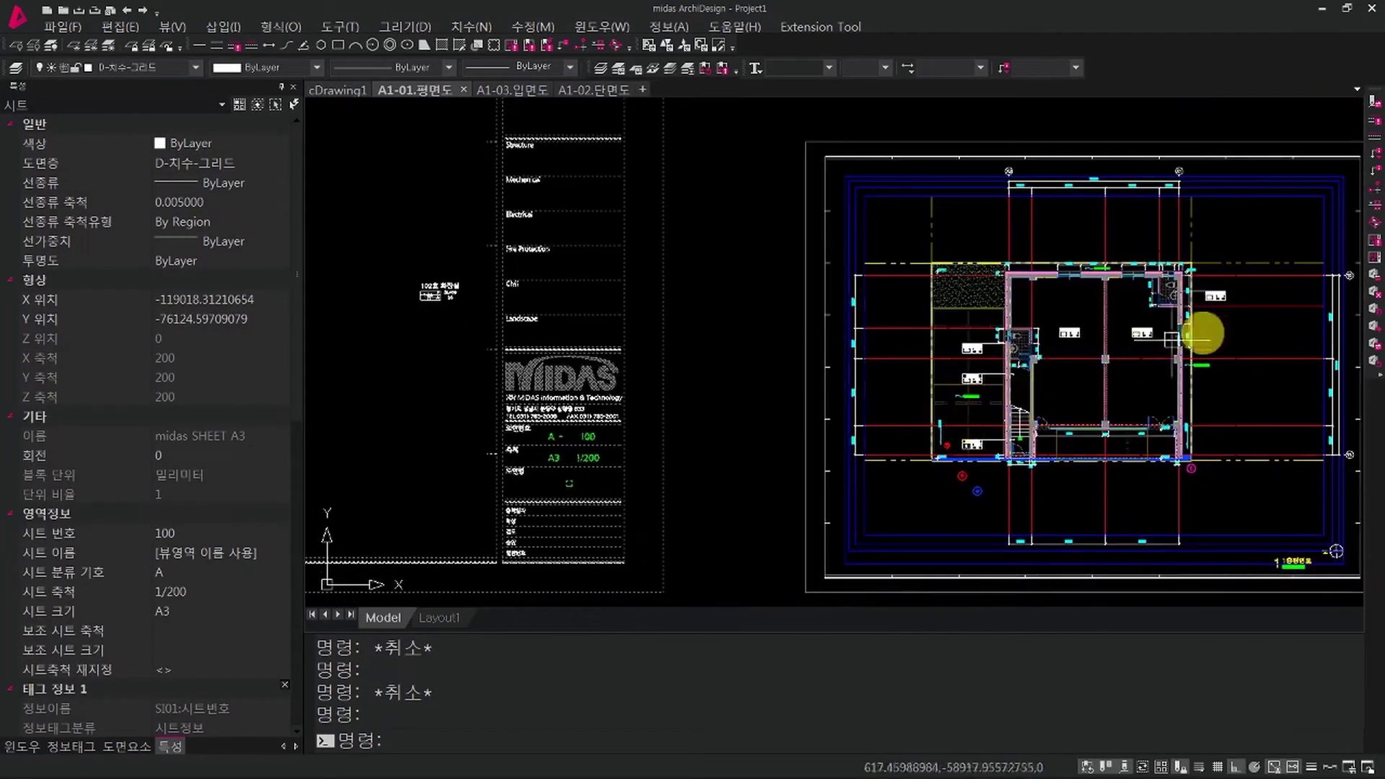
key(Escape)
scroll(1198, 281, up, 5)
scroll(1027, 313, up, 1)
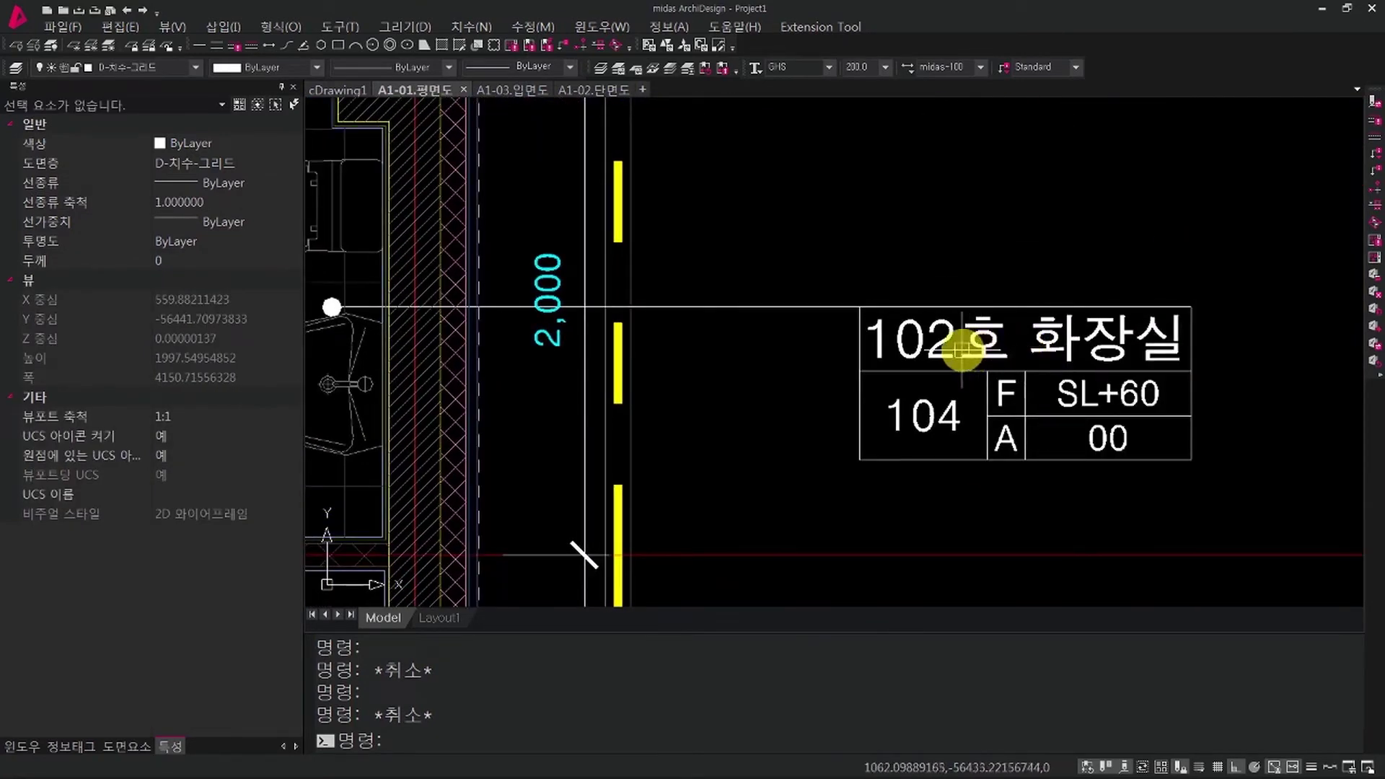
scroll(962, 352, down, 15)
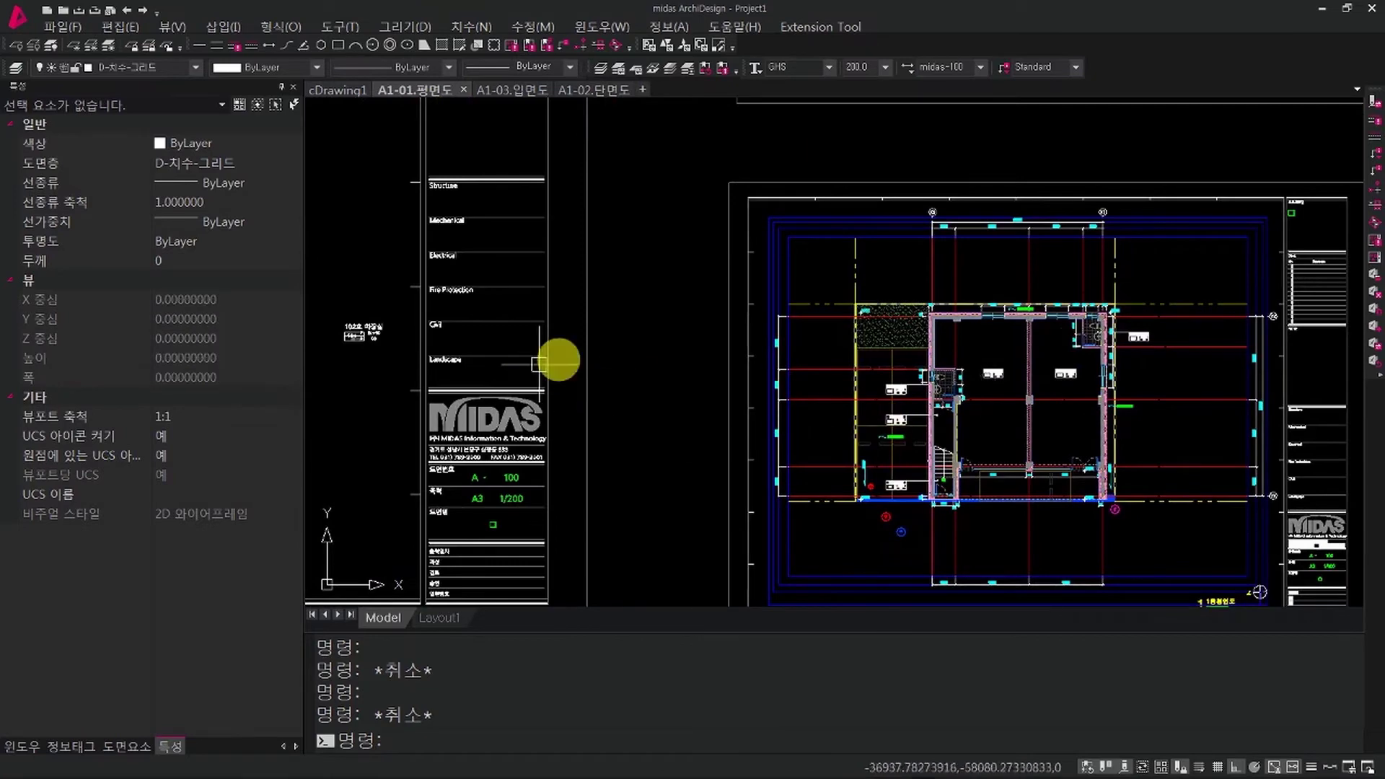
Step: Change the scale property of every element in the floor plan's 102호 화장실 room tag to 주석객체
scroll(1147, 341, up, 10)
key(Escape)
click(974, 302)
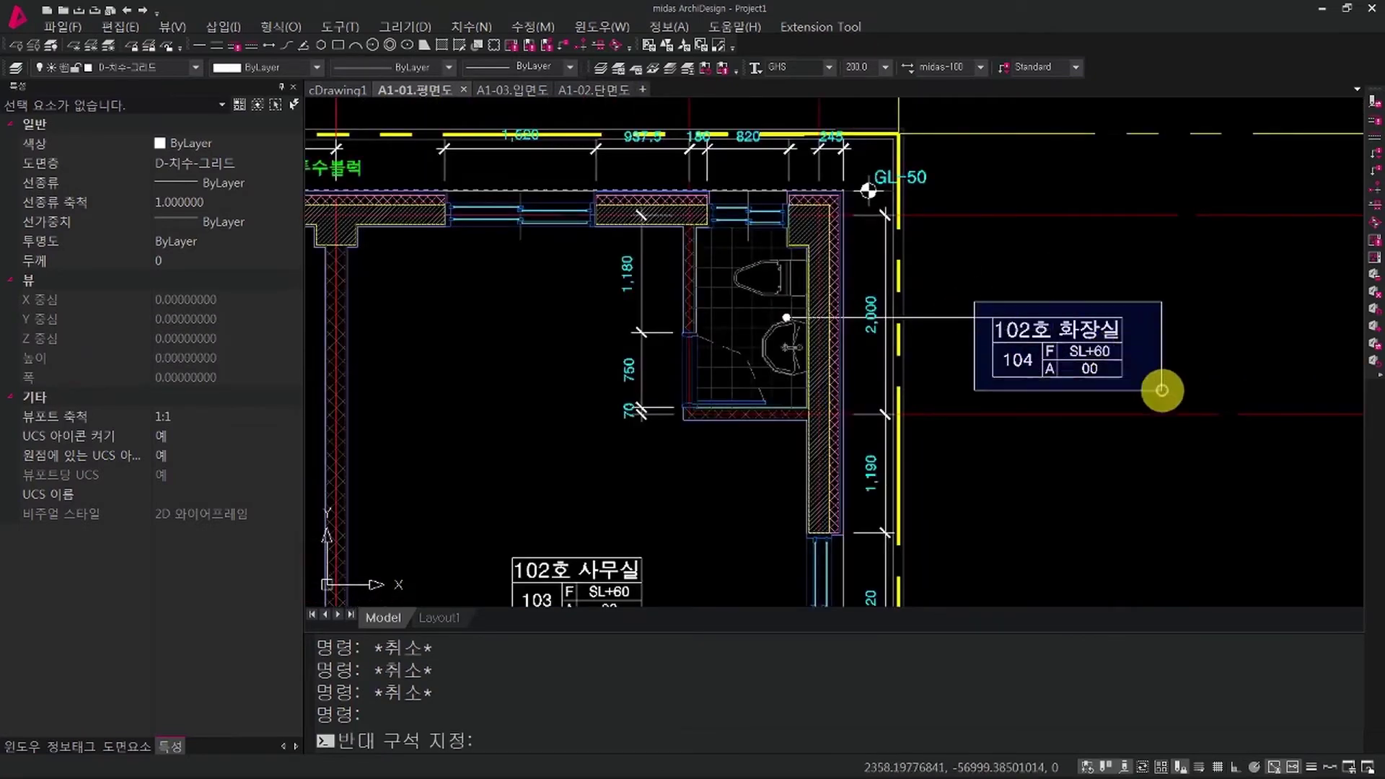
click(1162, 390)
click(230, 342)
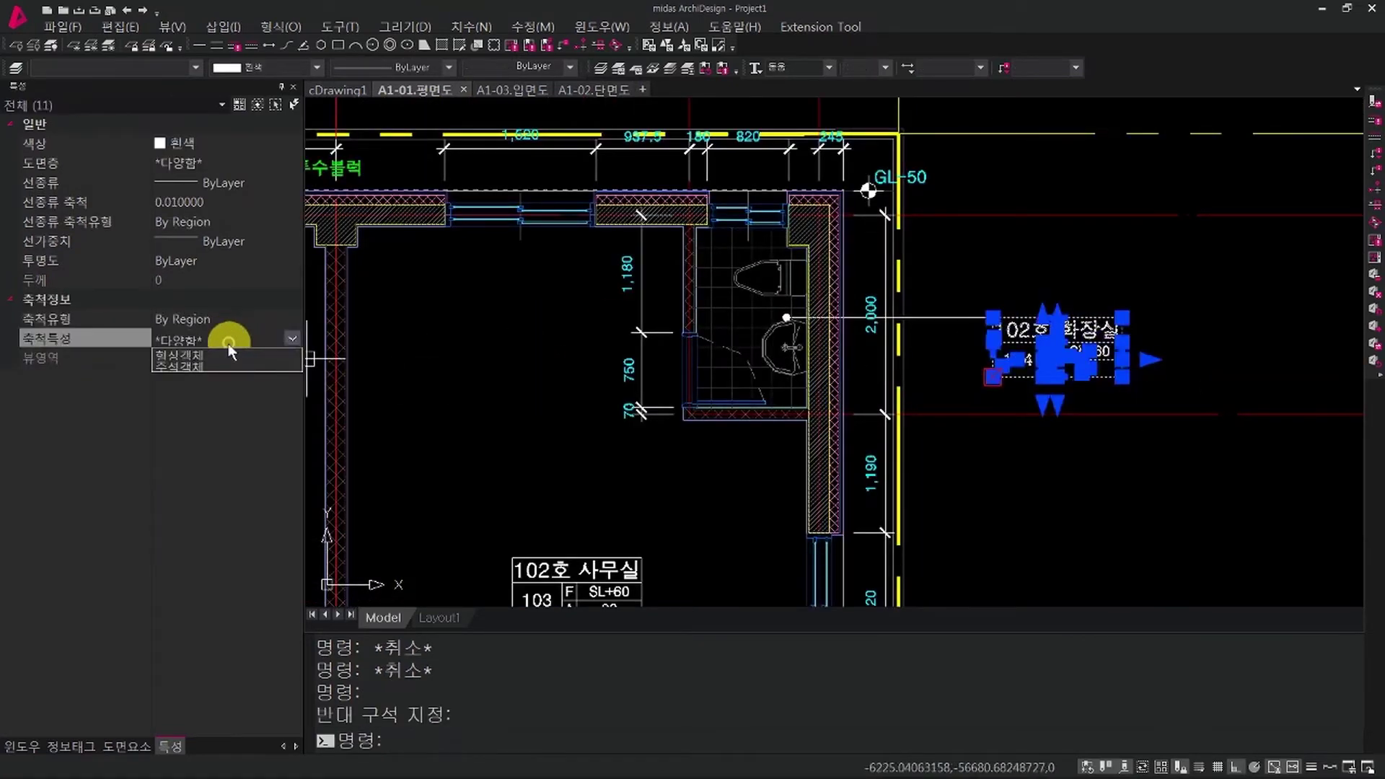
click(193, 366)
key(Escape)
Step: Copy the 주석객체 room tag by its lower-left corner into the 1/200 sheet, beside the earlier copy
text(C)
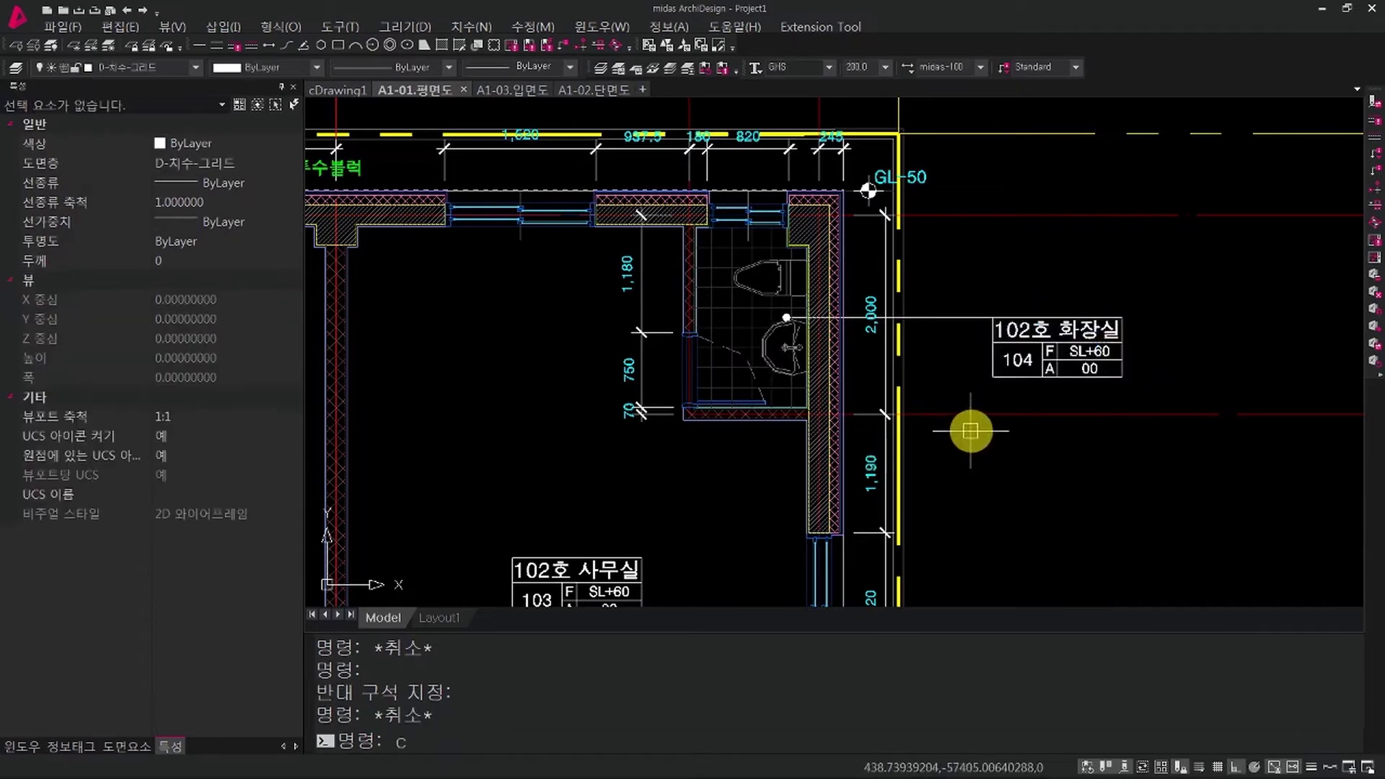
text(O)
key(Return)
click(967, 297)
click(1159, 393)
key(Return)
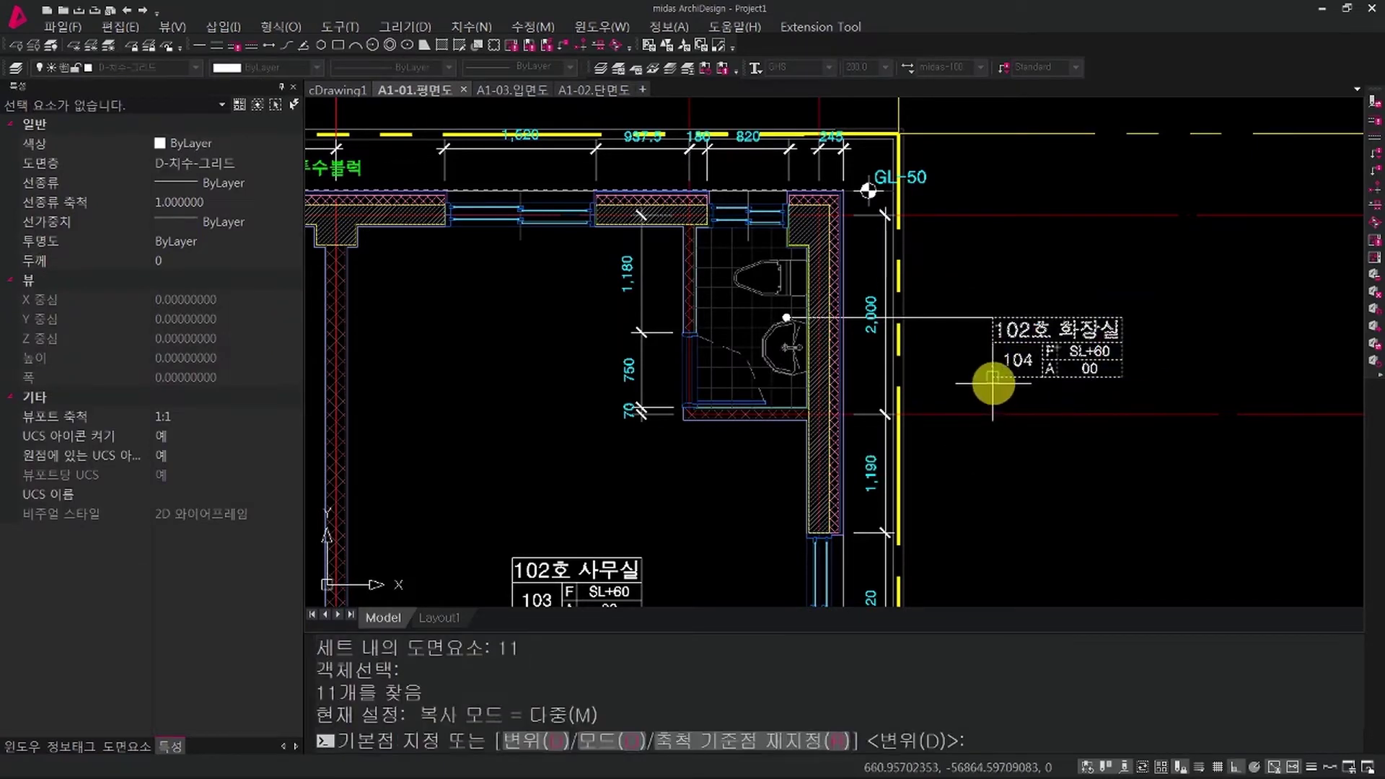
click(992, 383)
scroll(865, 411, down, 5)
scroll(885, 427, up, 6)
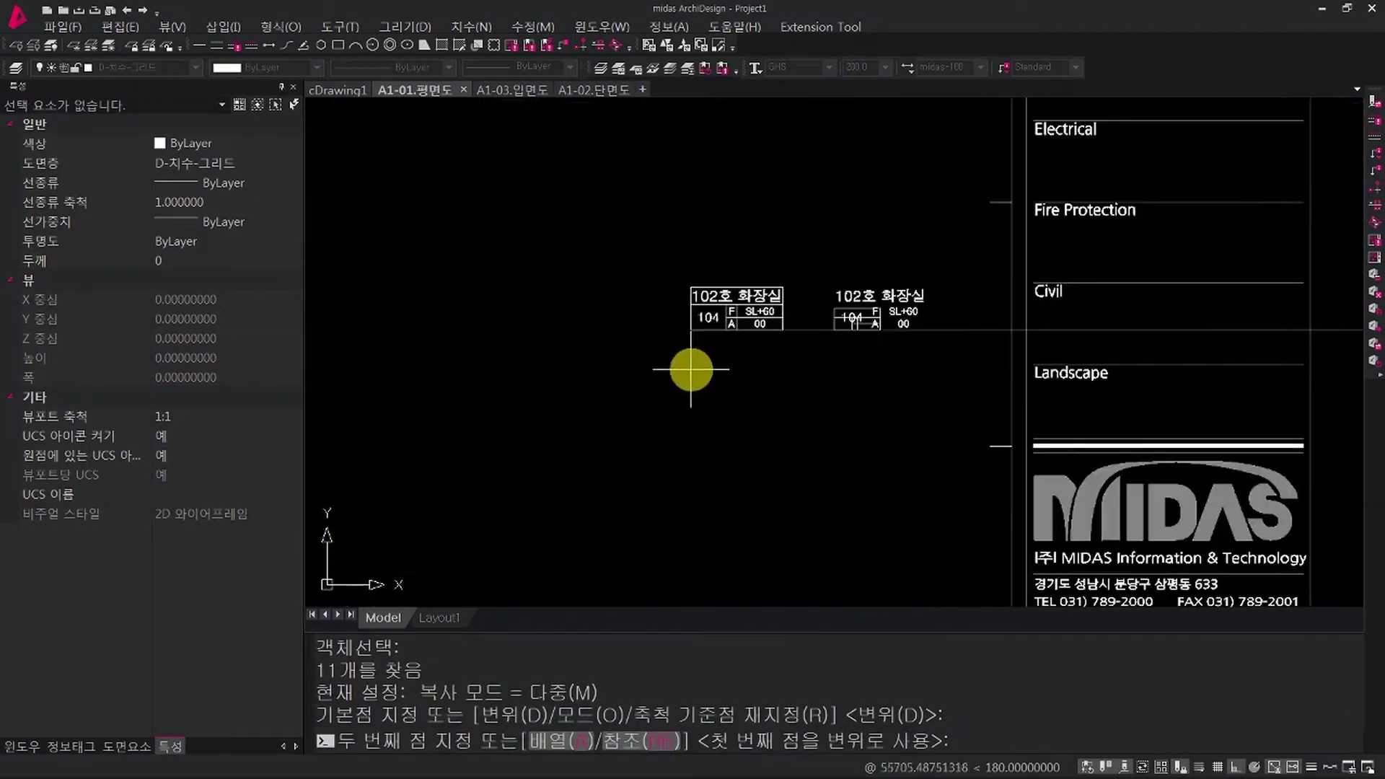
click(694, 368)
key(Escape)
Step: Select the new tag copy's outer frame and examine its scale properties, base point and appearance in the 1/200 sheet
scroll(704, 310, up, 6)
key(Escape)
click(928, 366)
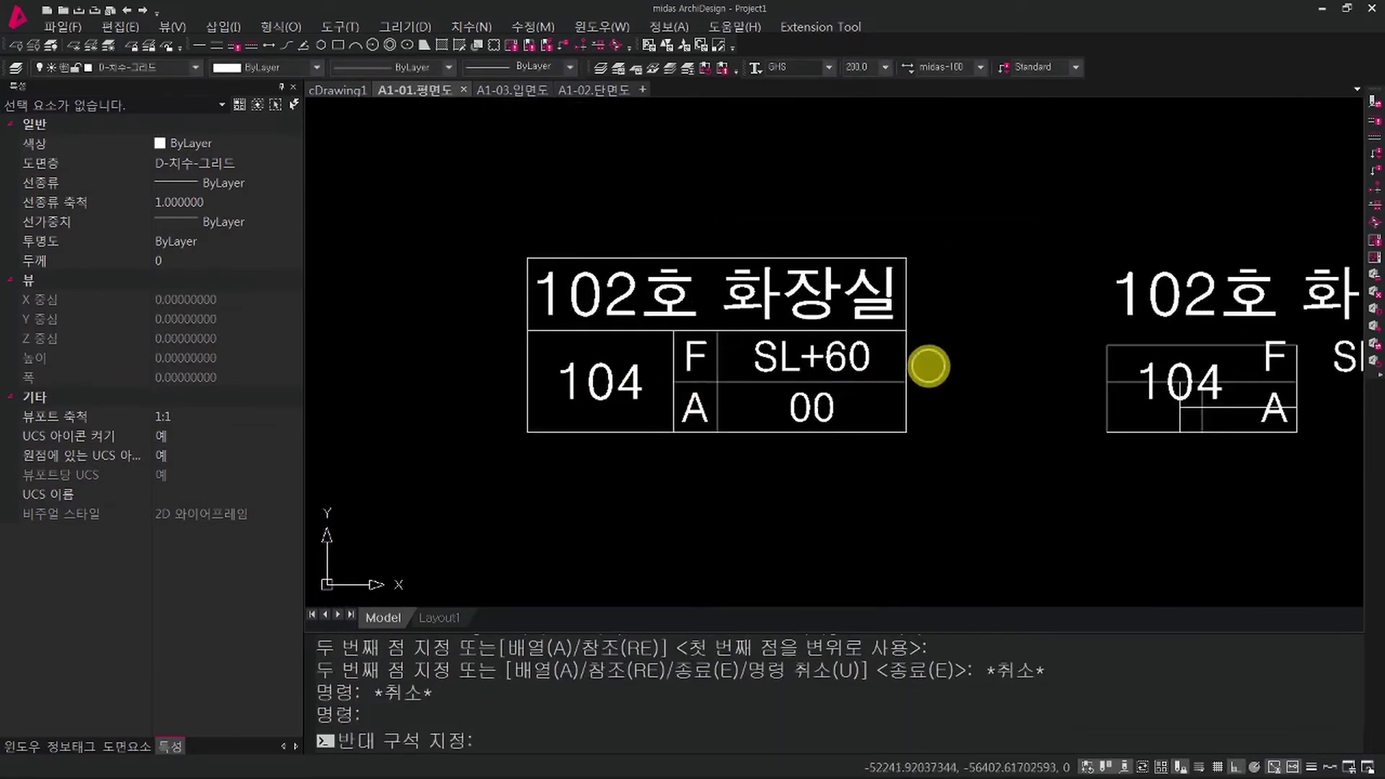
click(906, 363)
middle_drag(955, 406, 846, 426)
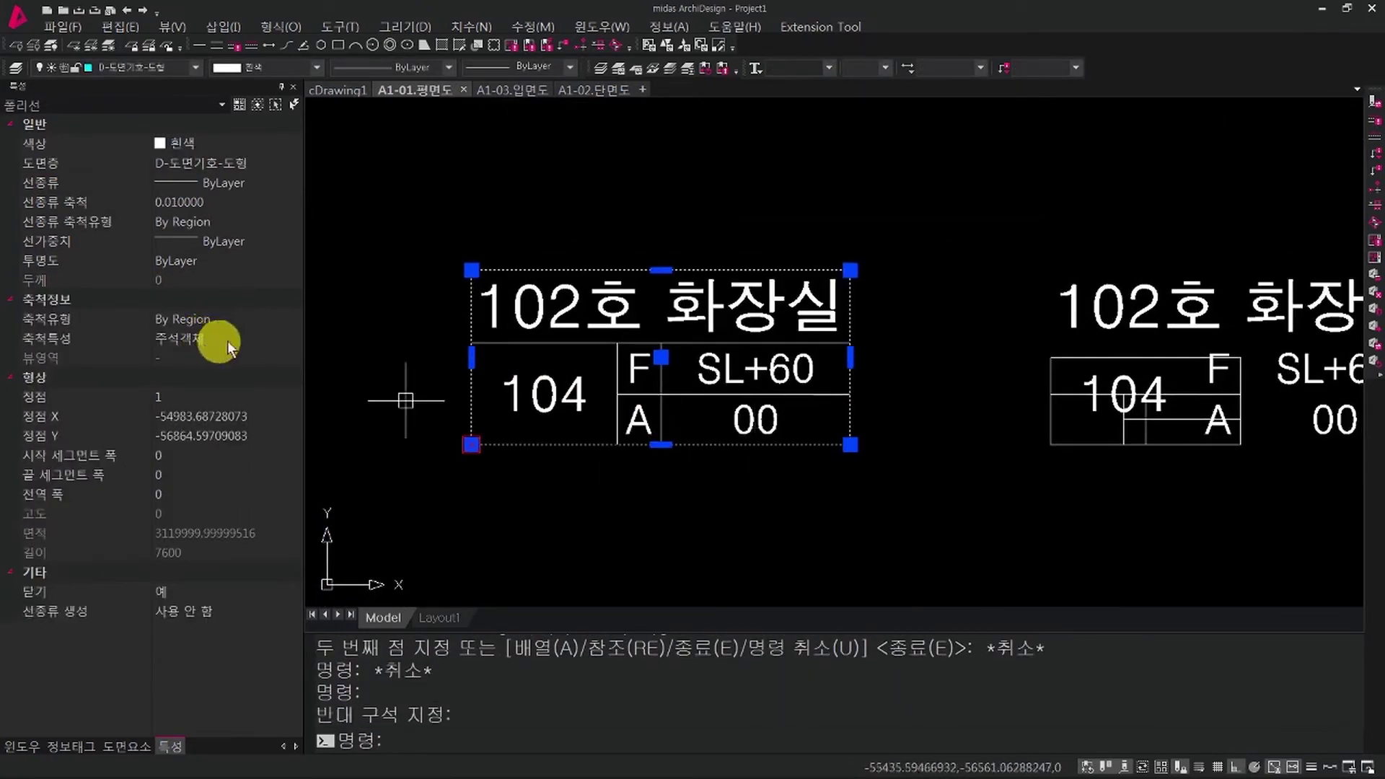
middle_drag(720, 383, 703, 389)
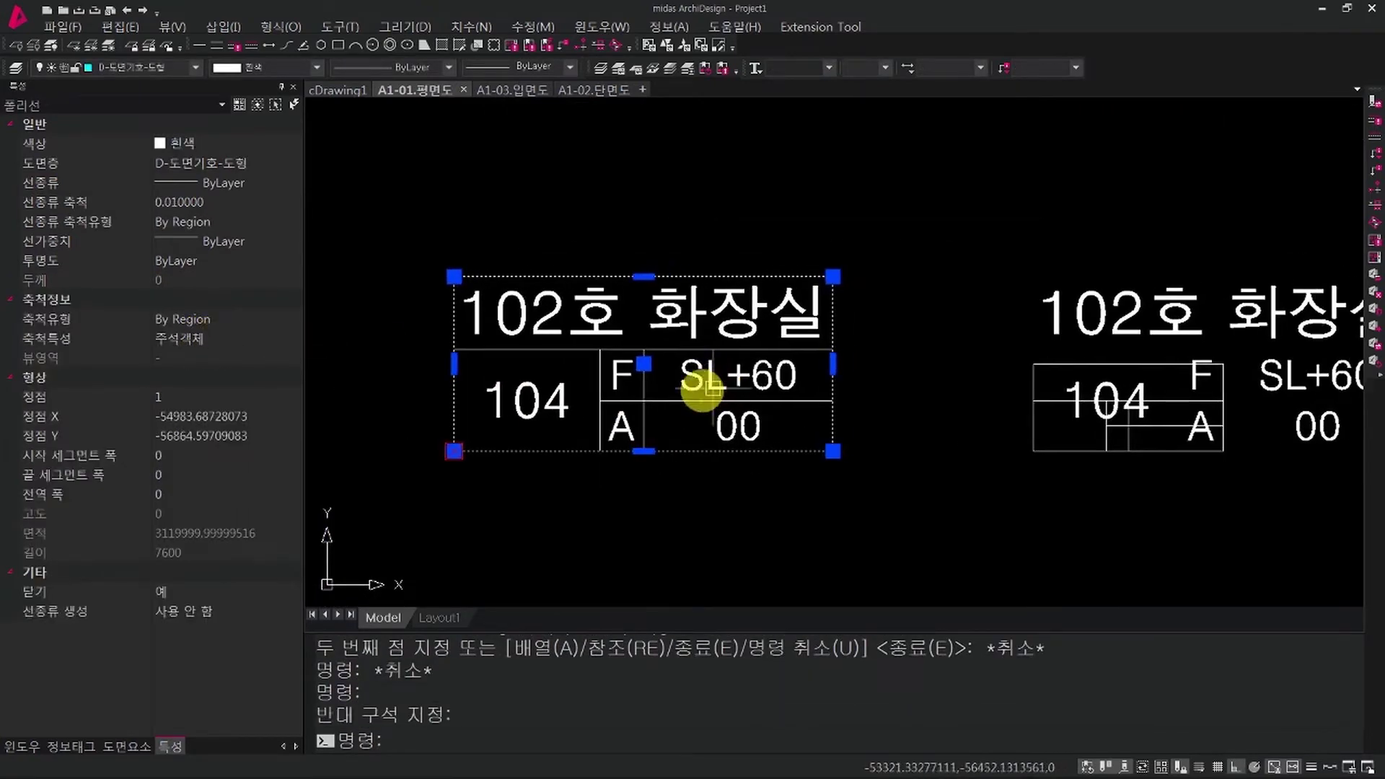
click(454, 451)
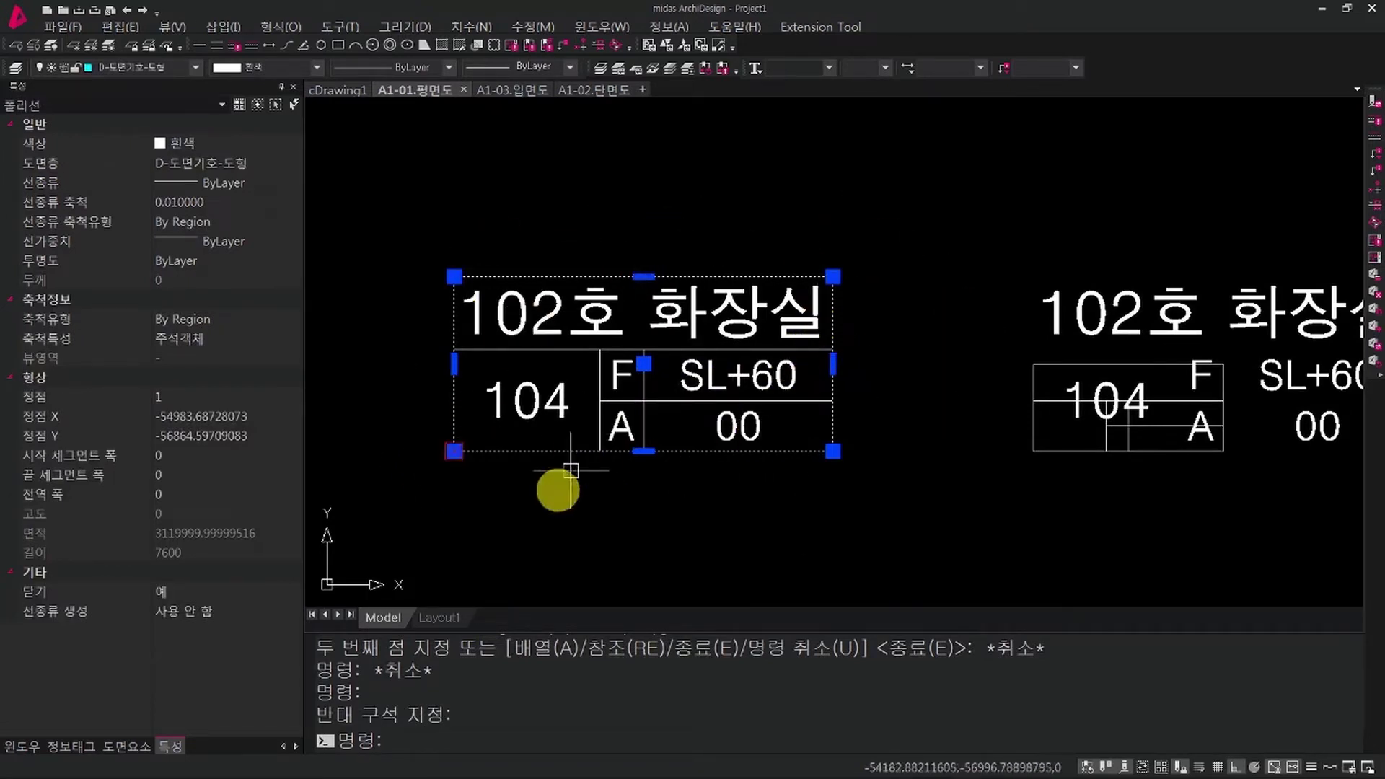
scroll(554, 433, down, 6)
middle_drag(767, 578, 748, 433)
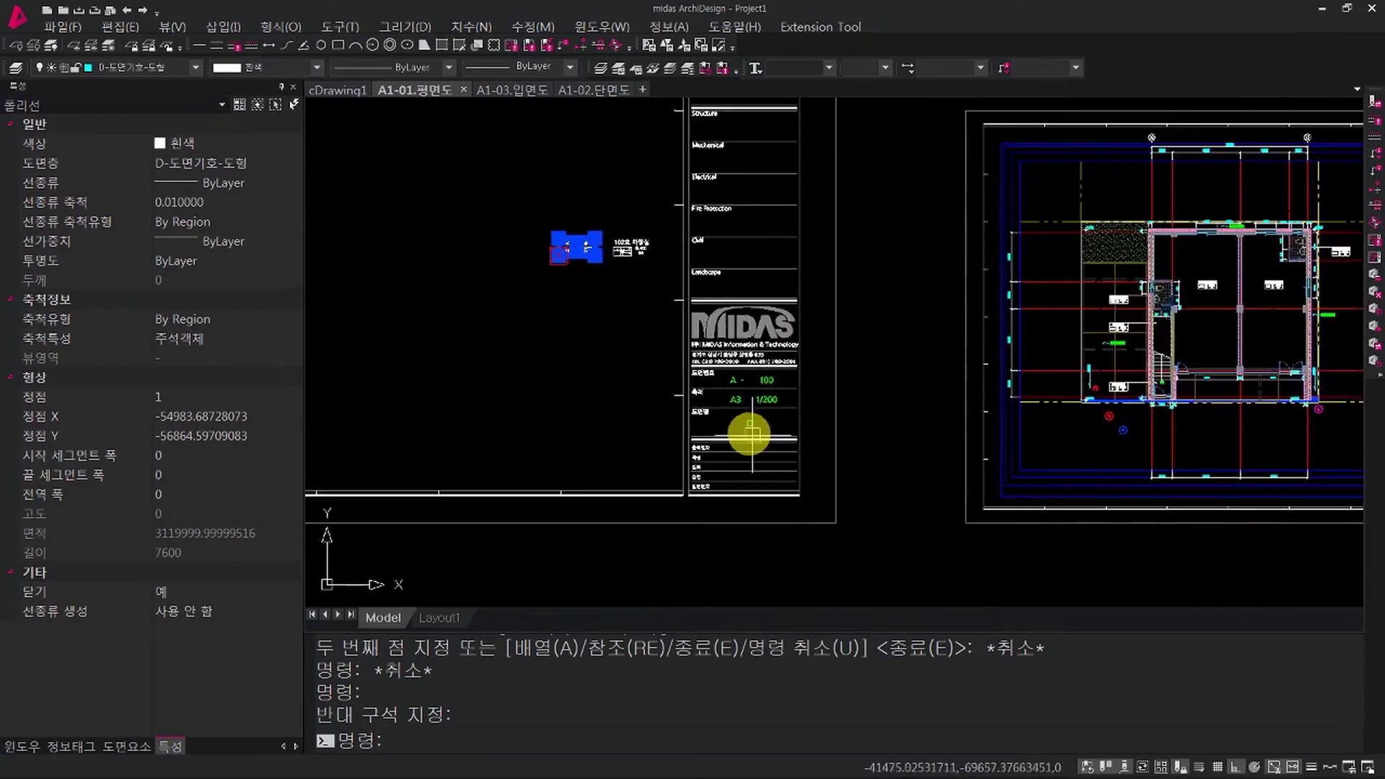
middle_drag(649, 365, 573, 427)
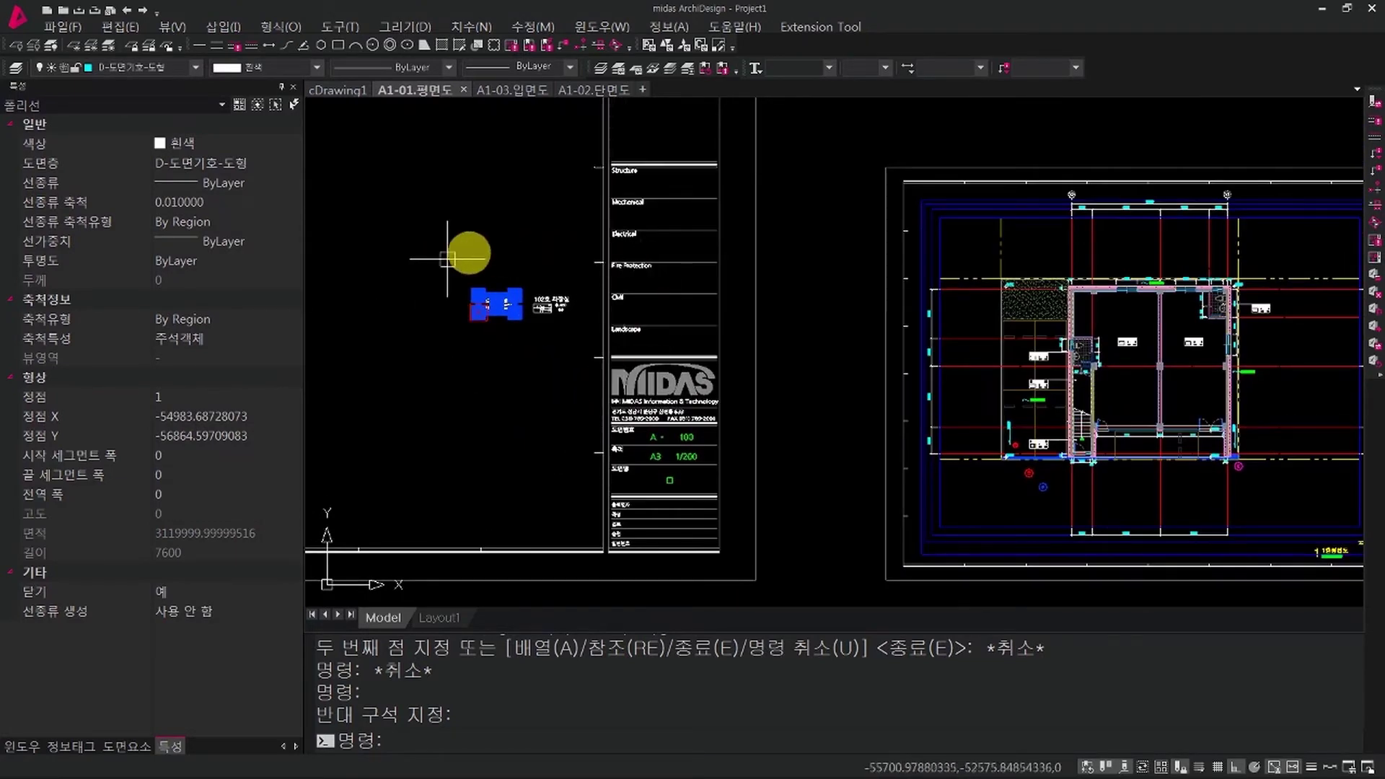
scroll(652, 395, down, 3)
middle_drag(640, 393, 659, 449)
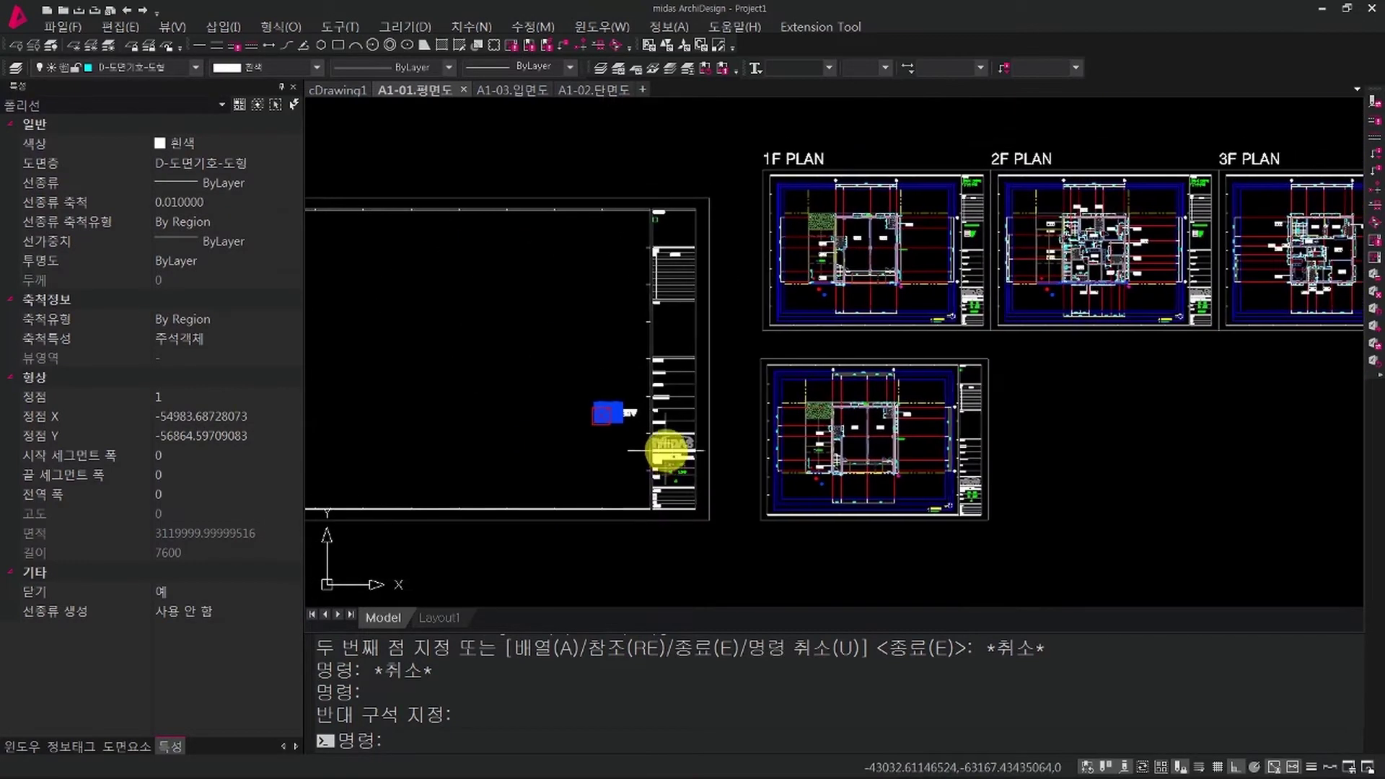
scroll(721, 479, up, 3)
key(Escape)
key(Escape)
Step: Select the 1F PLAN sheet's drawing elements with a window and examine their scale type
middle_drag(819, 467, 809, 524)
middle_drag(1030, 384, 1003, 449)
middle_drag(1068, 230, 1014, 323)
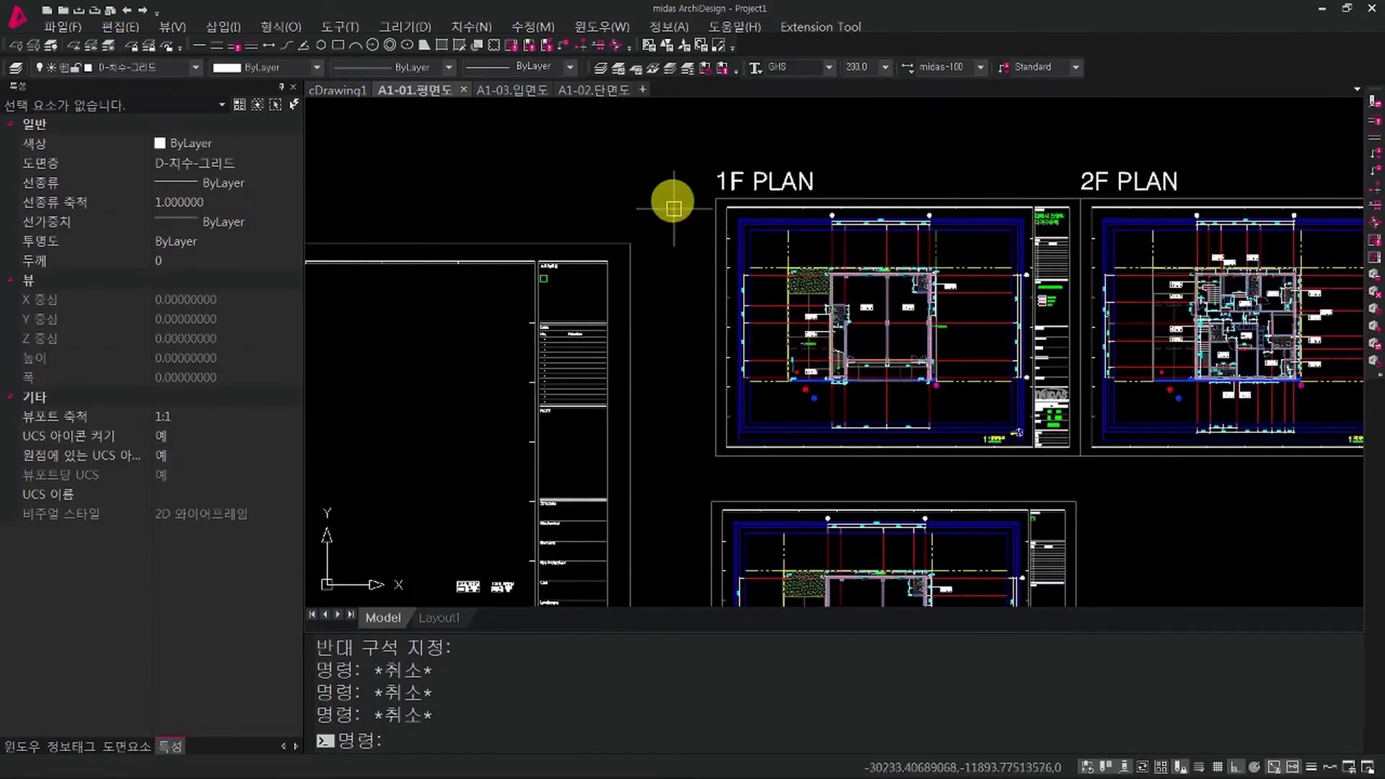
key(Escape)
click(662, 180)
click(1041, 459)
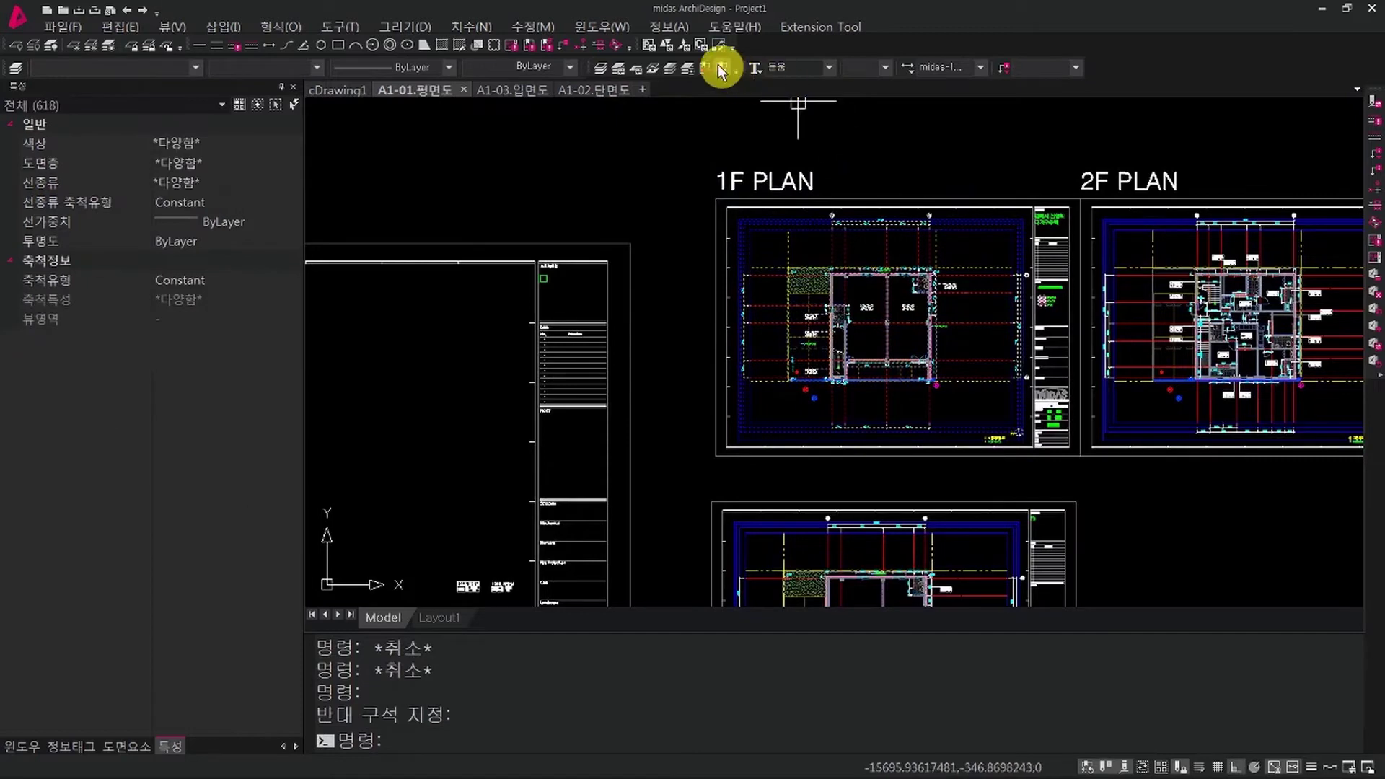
middle_drag(916, 375, 967, 185)
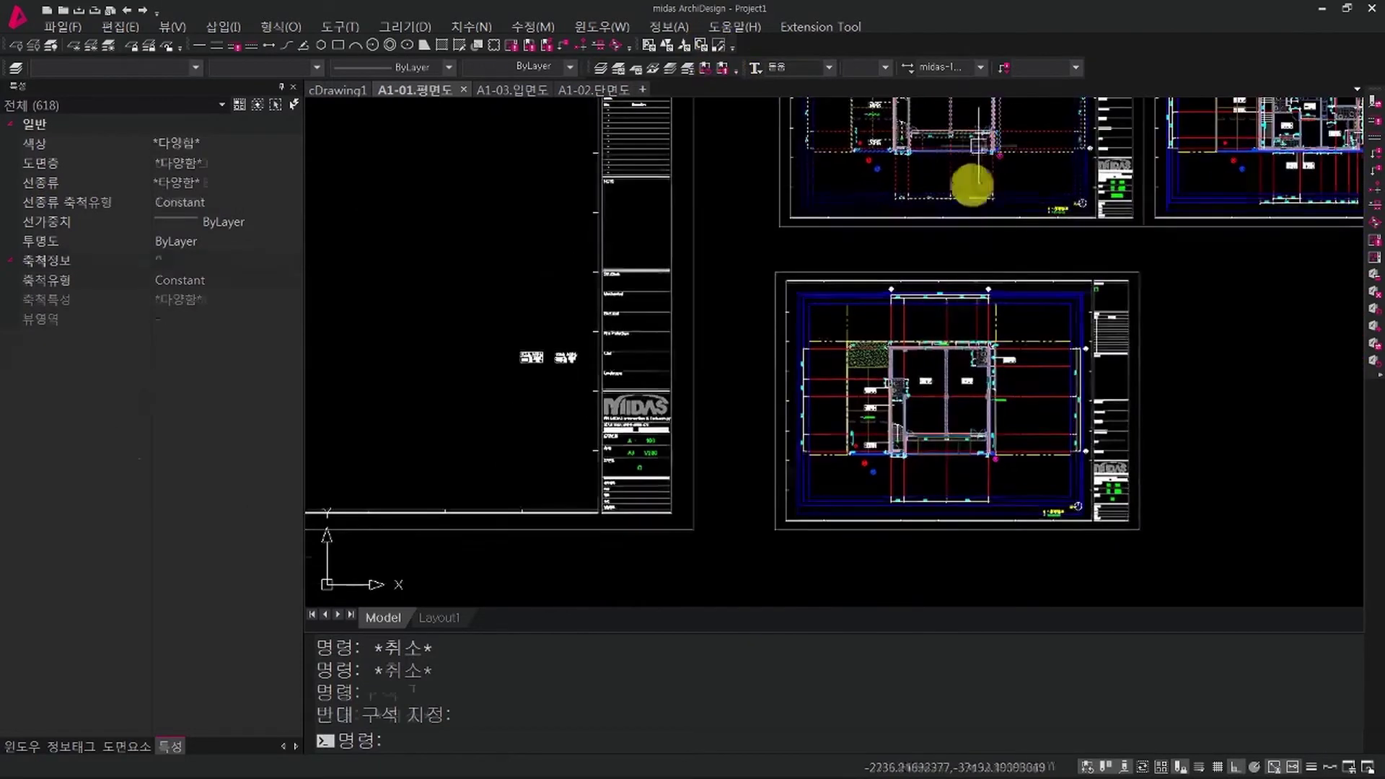
key(Escape)
middle_drag(783, 518, 880, 495)
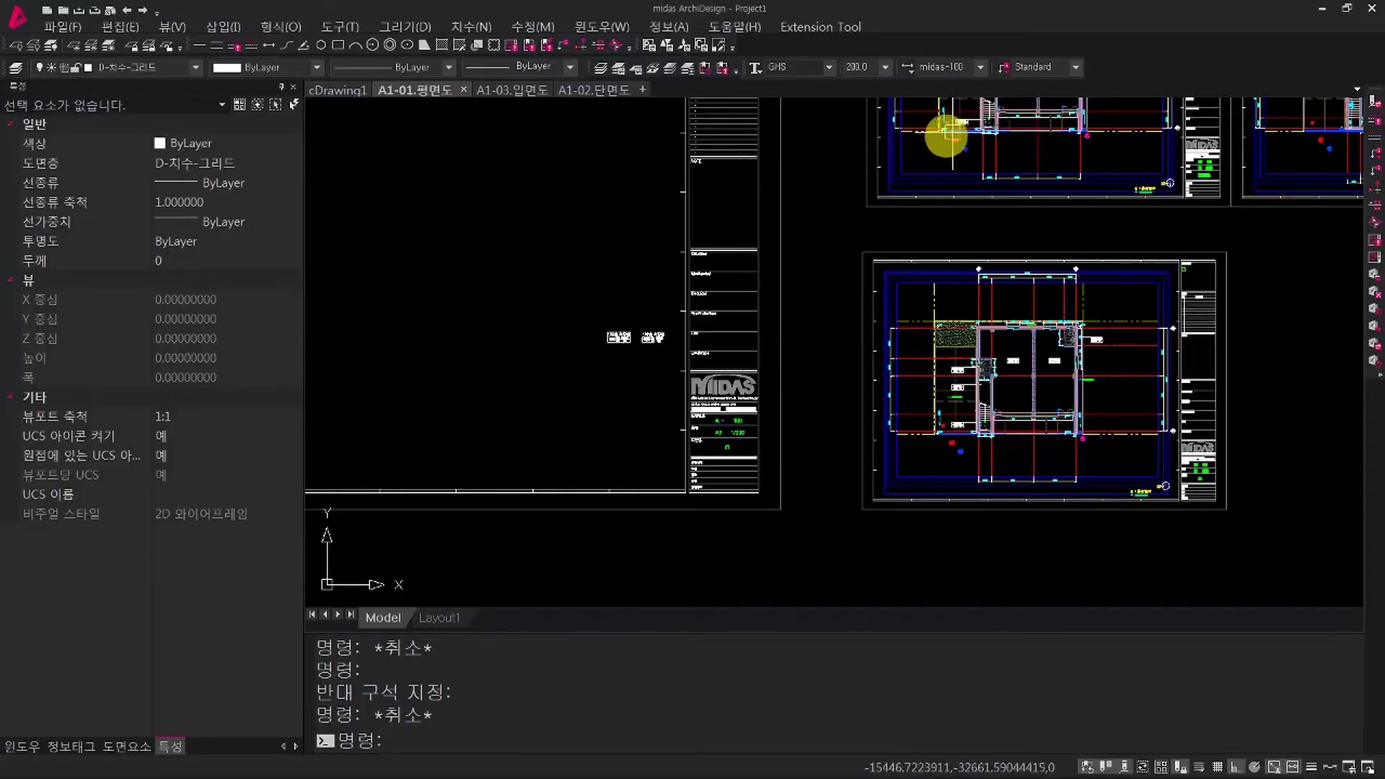
Step: Erase the empty 1/200 sheet together with both room tag copies inside it
click(844, 364)
scroll(844, 364, down, 4)
key(Escape)
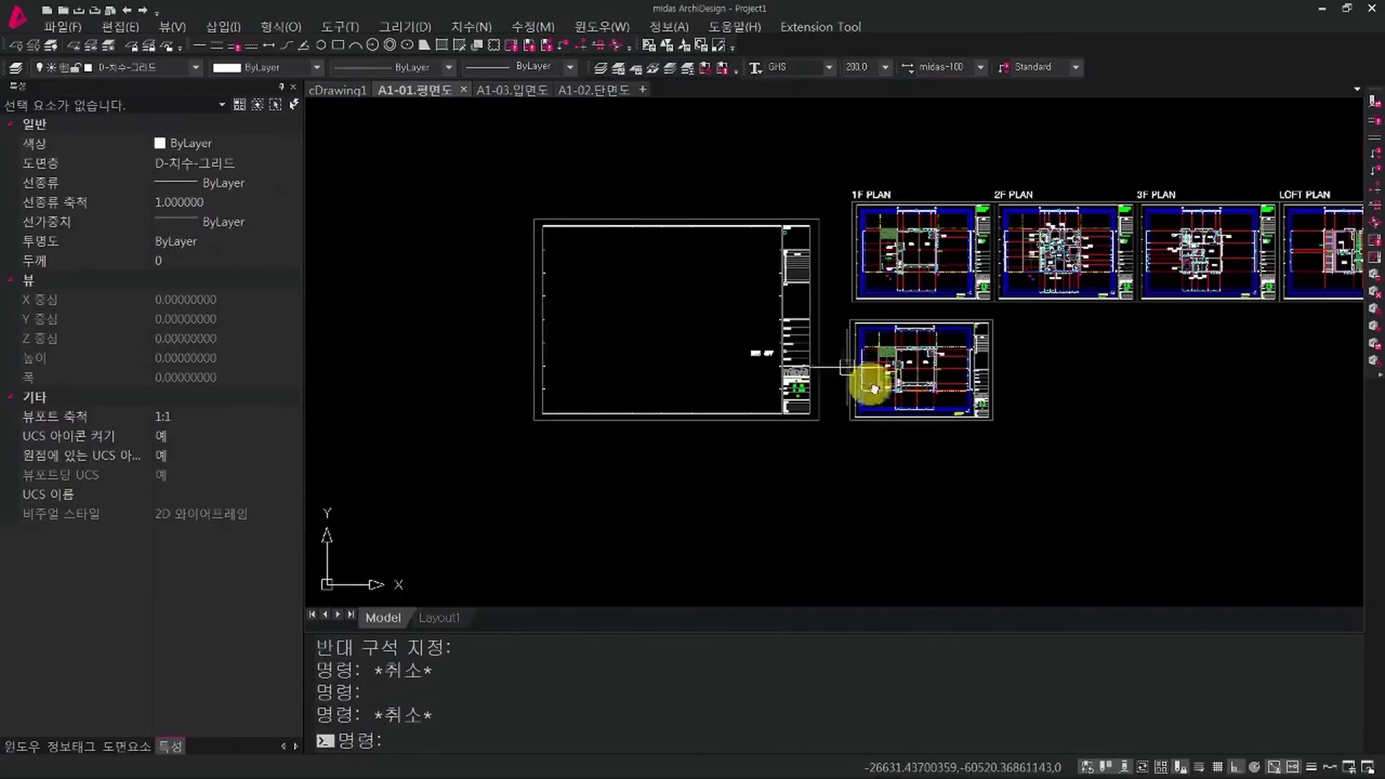
middle_drag(864, 386, 895, 429)
key(Escape)
key(Escape)
text(e)
key(space)
click(857, 497)
click(495, 209)
scroll(892, 433, up, 5)
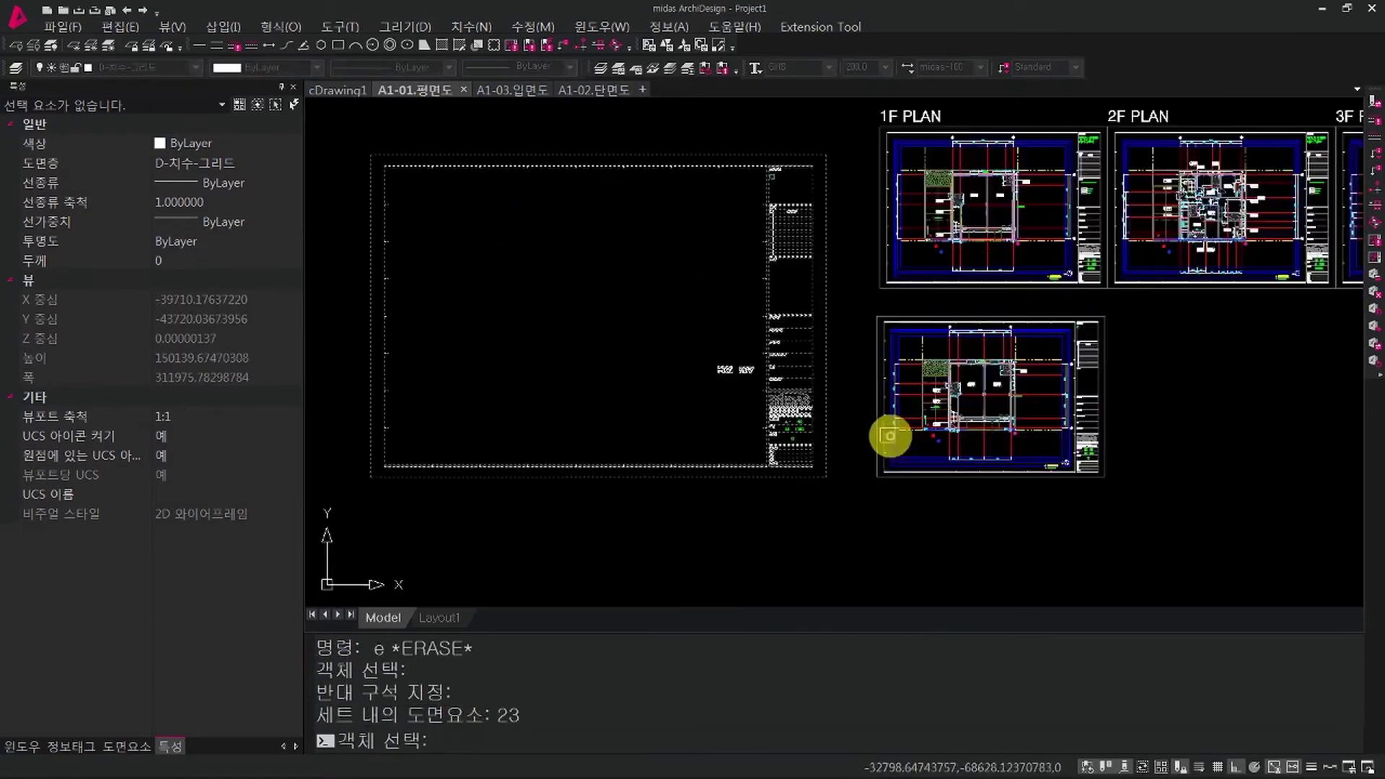
key(space)
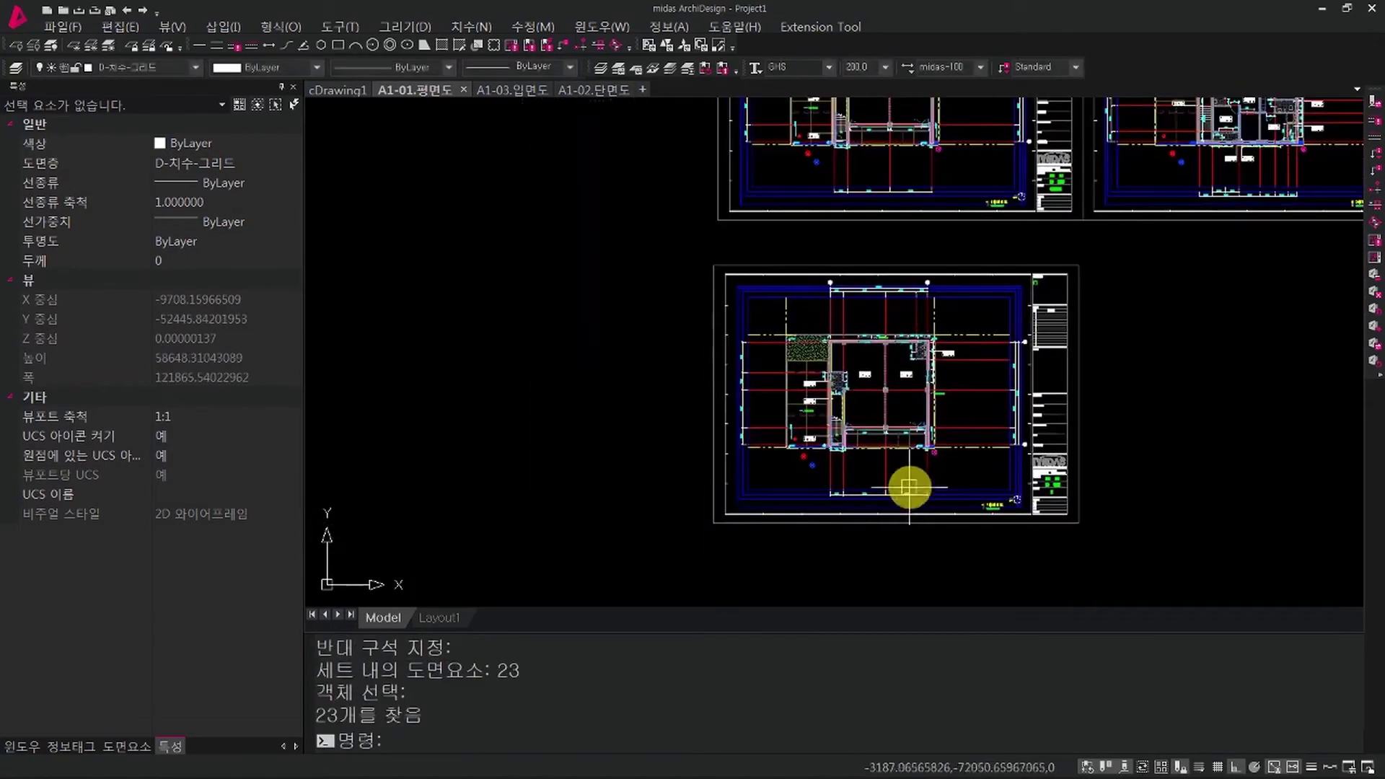
Step: Select the whole floor plan sheet with a window and examine its linetype scale type
scroll(907, 485, up, 3)
key(Escape)
key(Escape)
click(1197, 559)
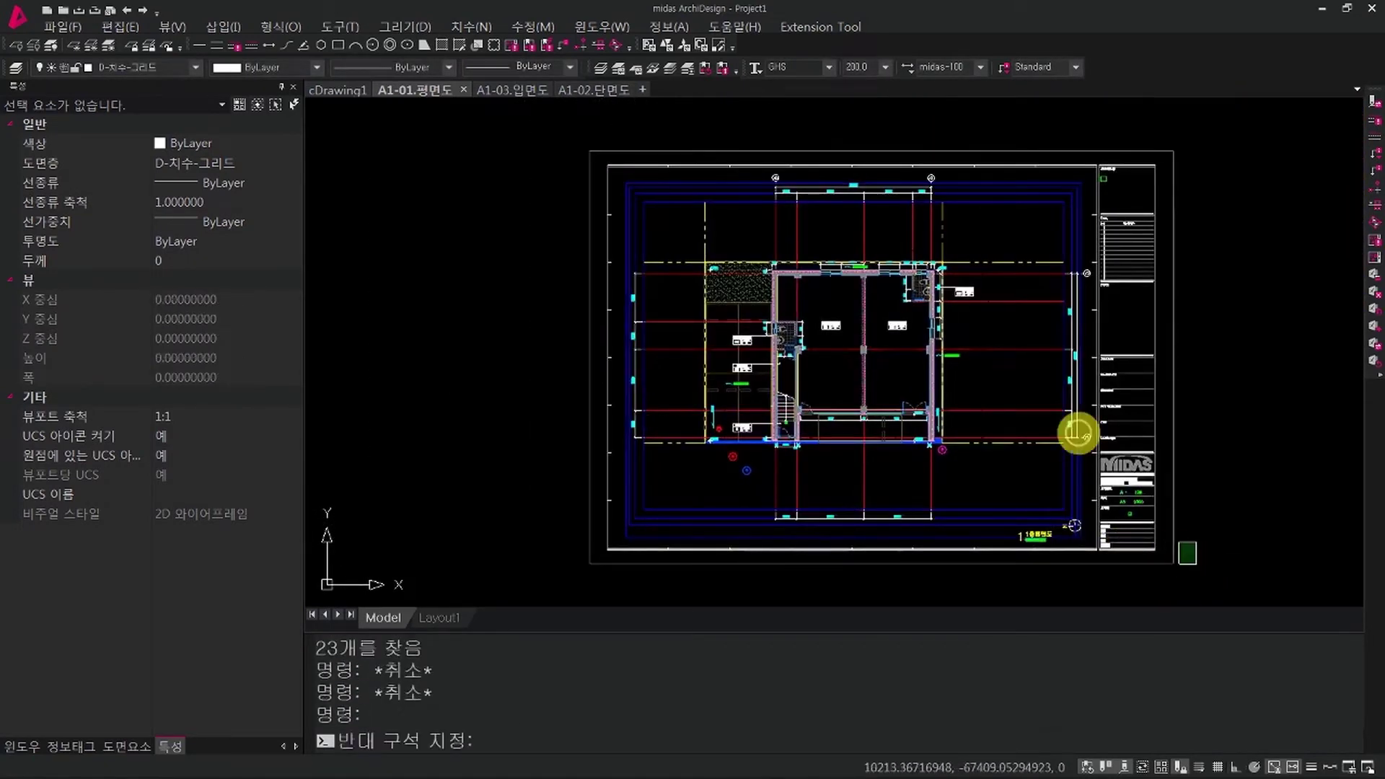
click(501, 140)
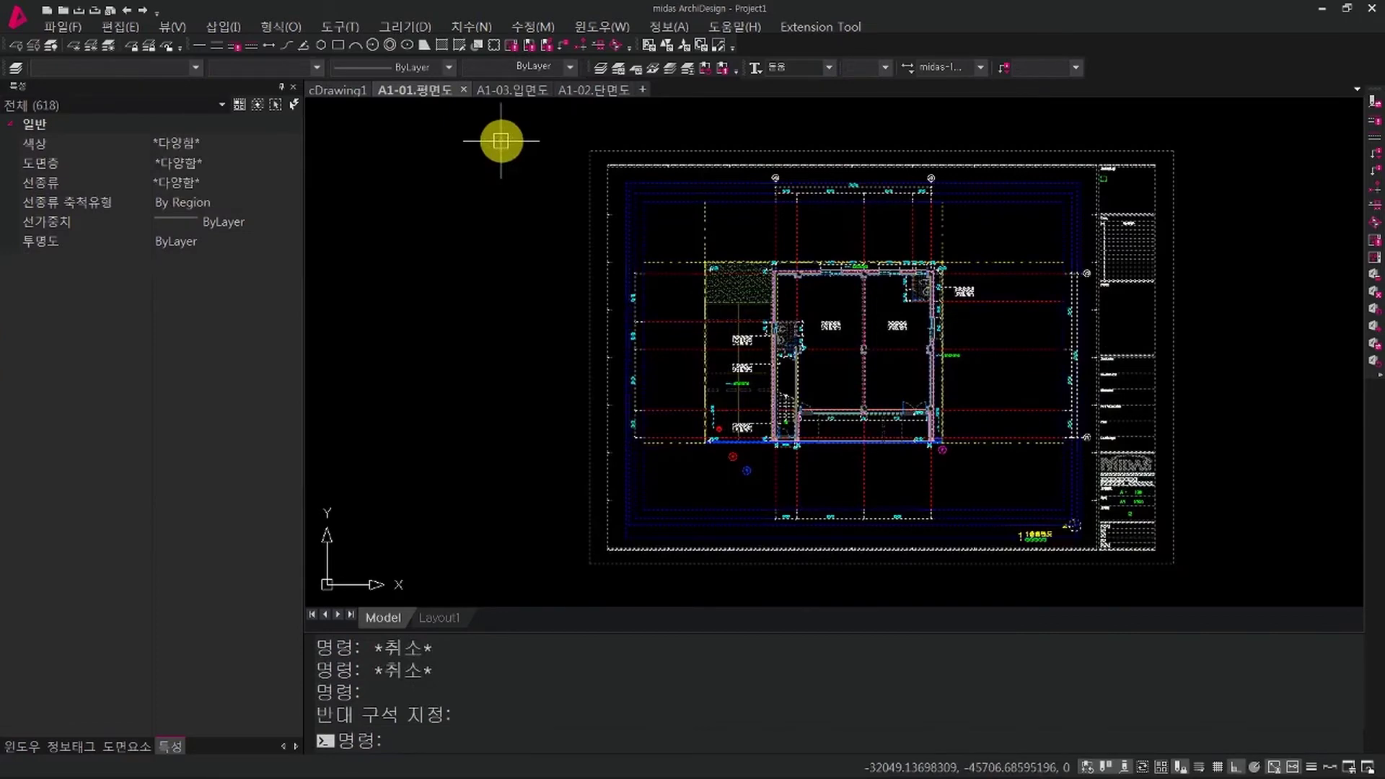
key(Escape)
middle_drag(835, 424, 805, 420)
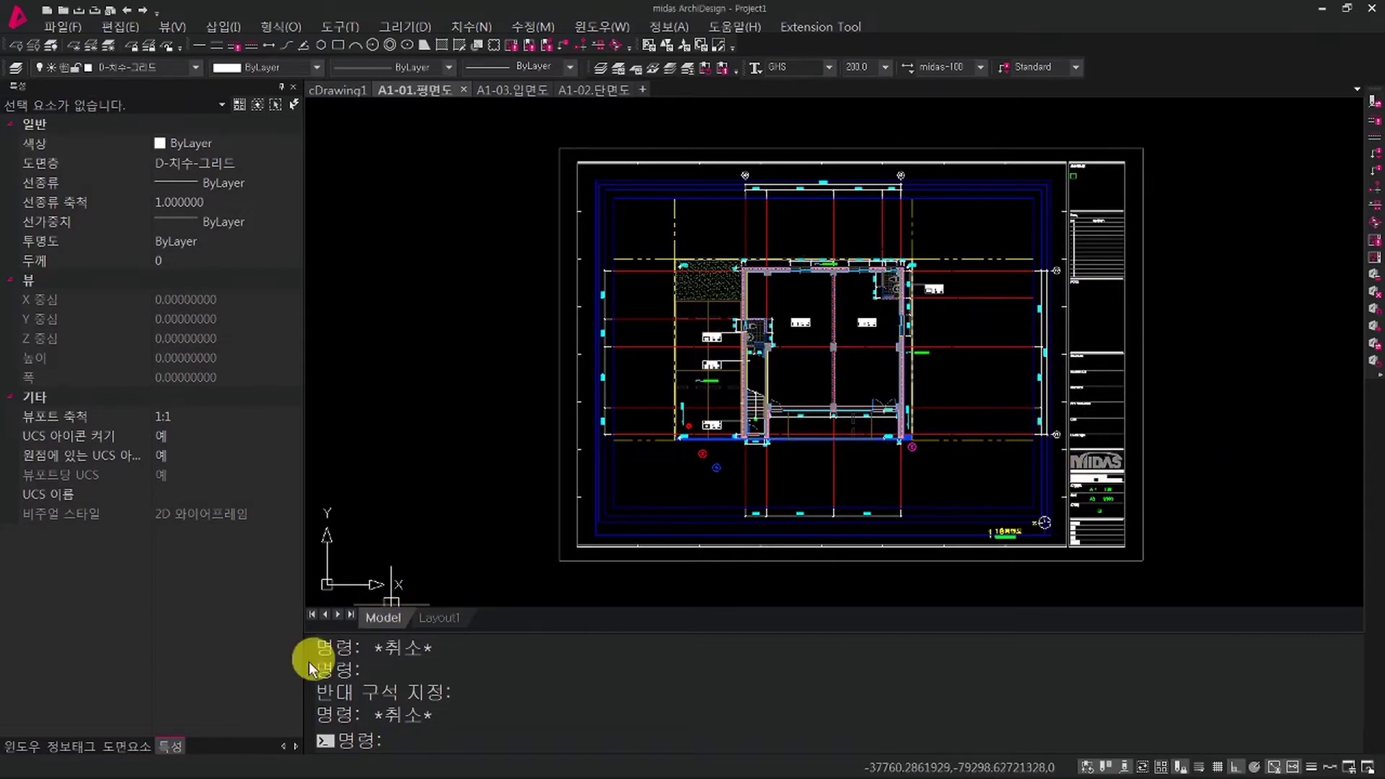
Step: Show the project's drawing elements (도면요소) and examine the 사용자도면 user drawing groups
click(126, 746)
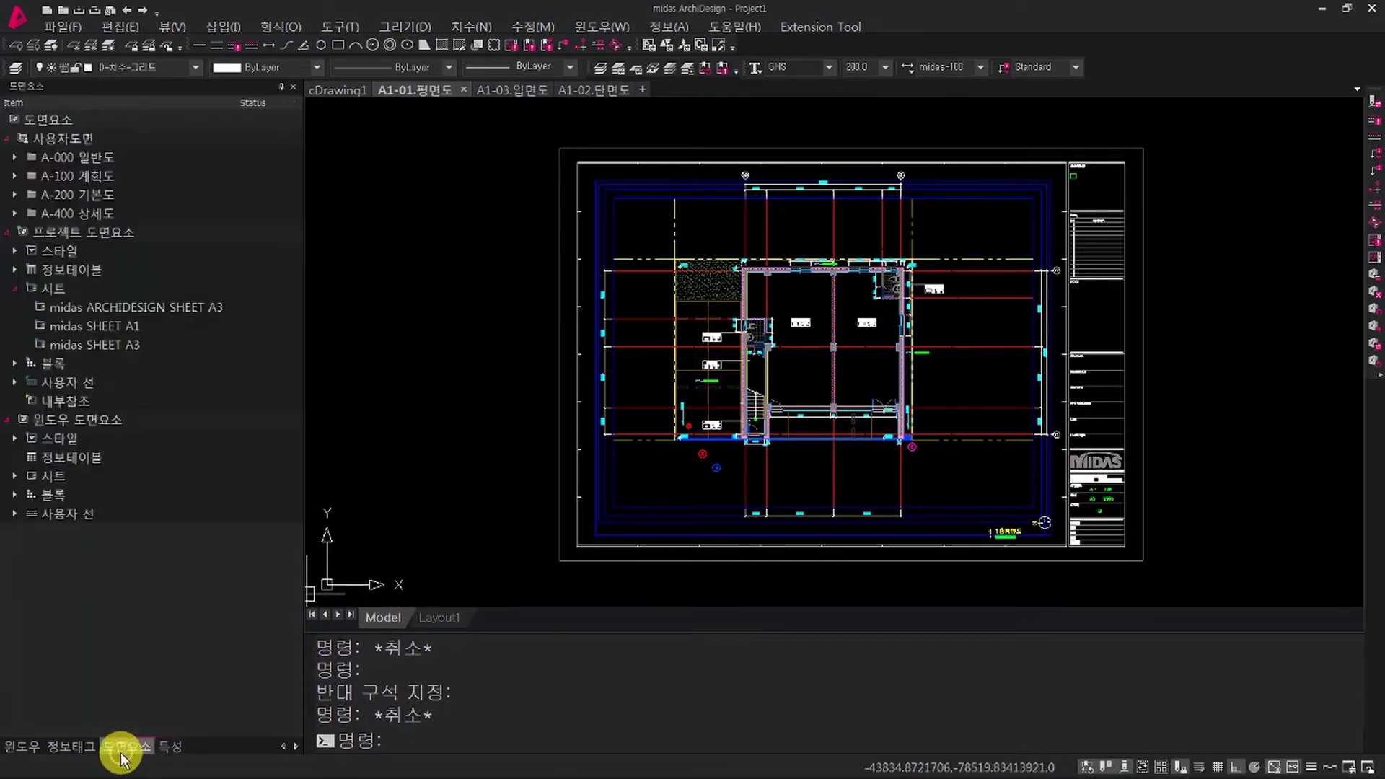
click(69, 296)
click(106, 139)
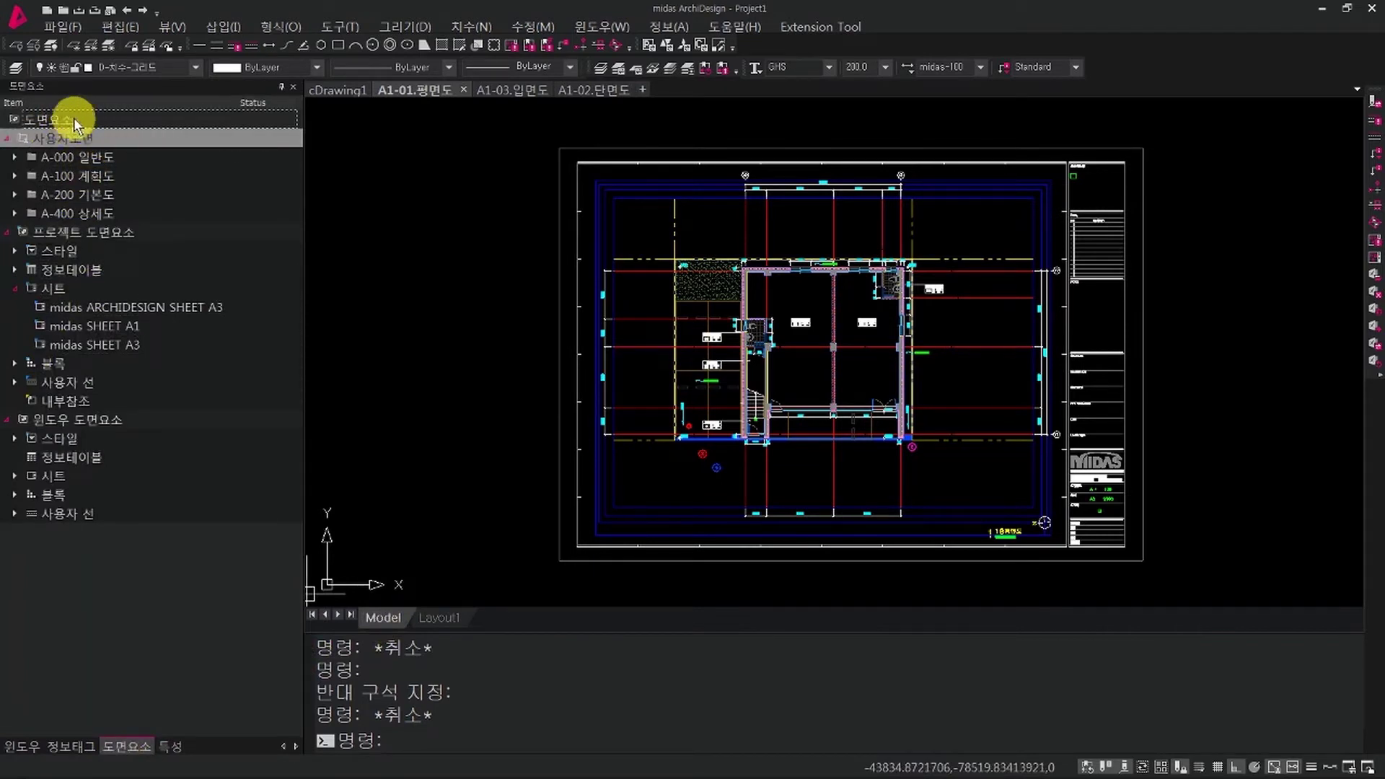
click(123, 157)
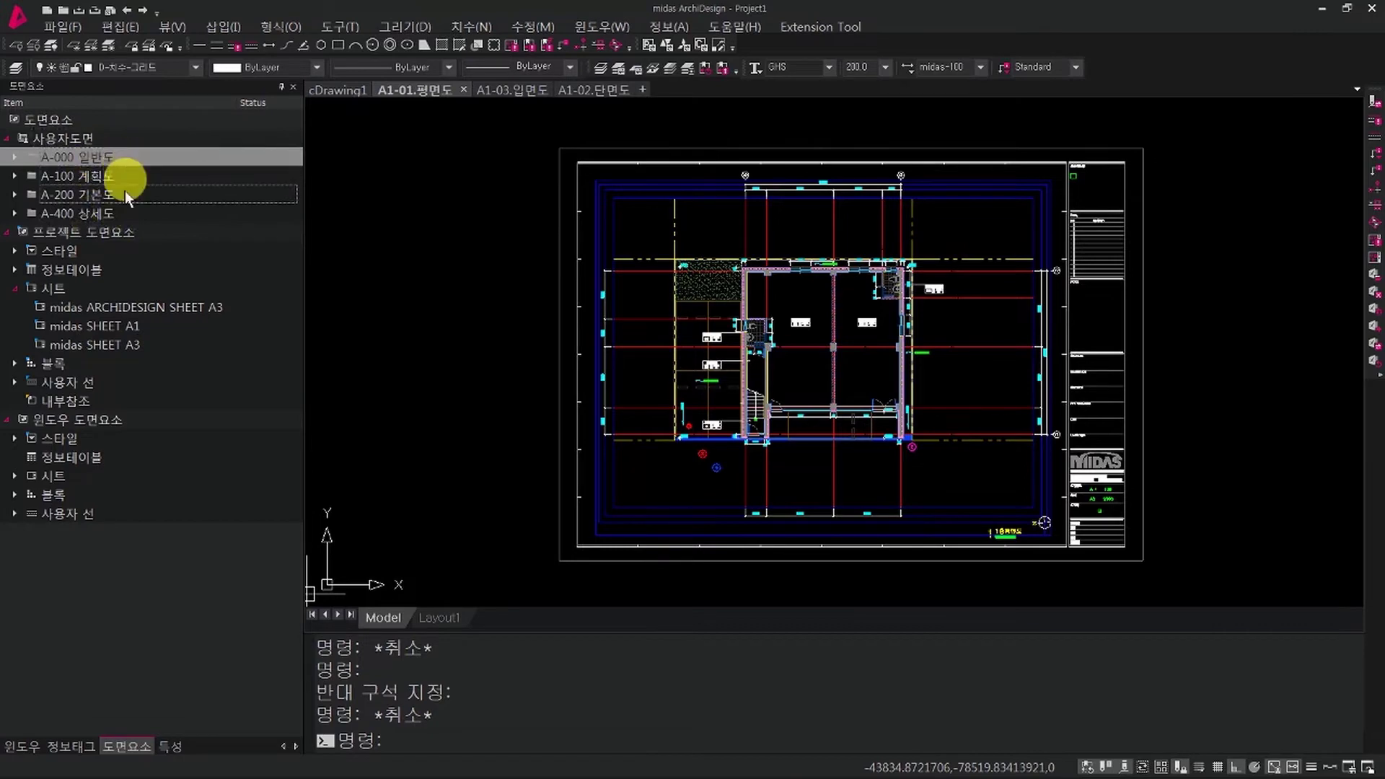
middle_drag(492, 354, 507, 356)
key(Escape)
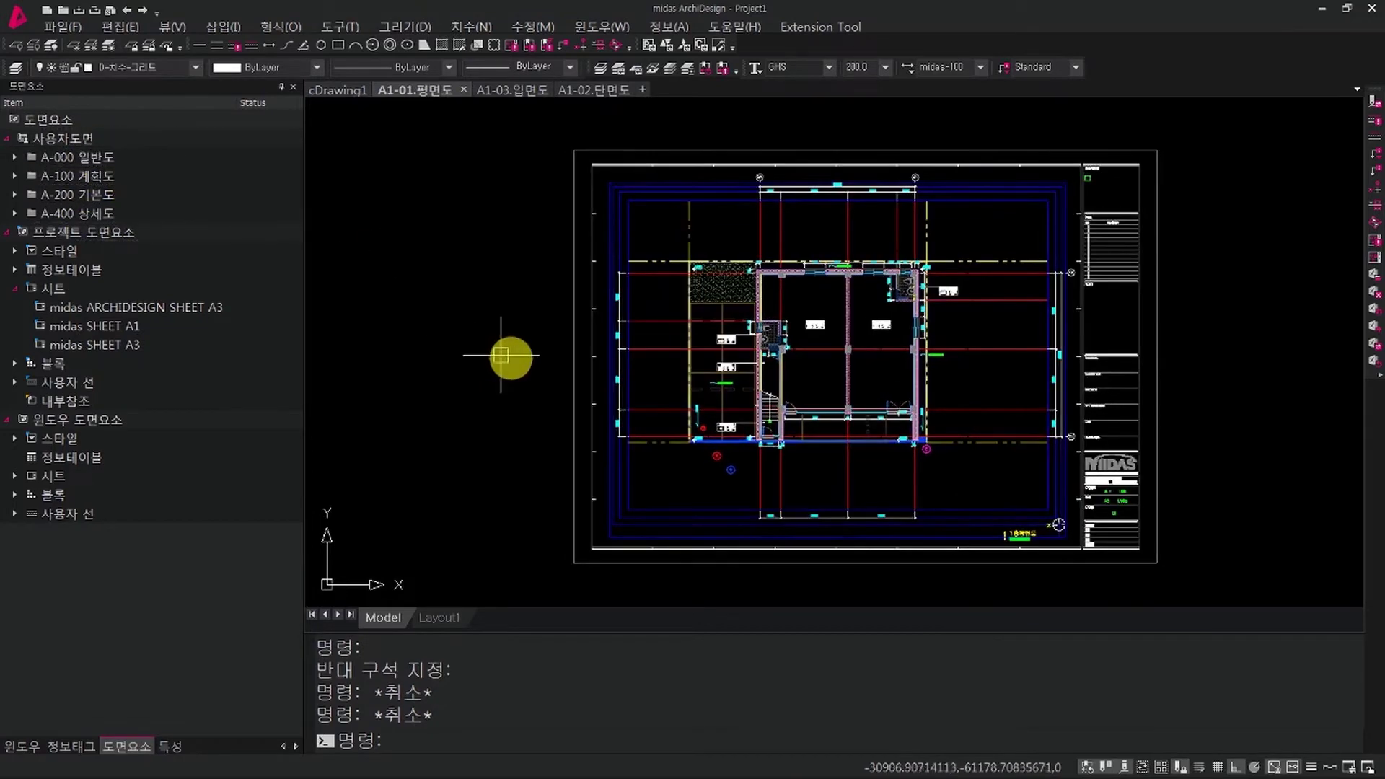
click(492, 137)
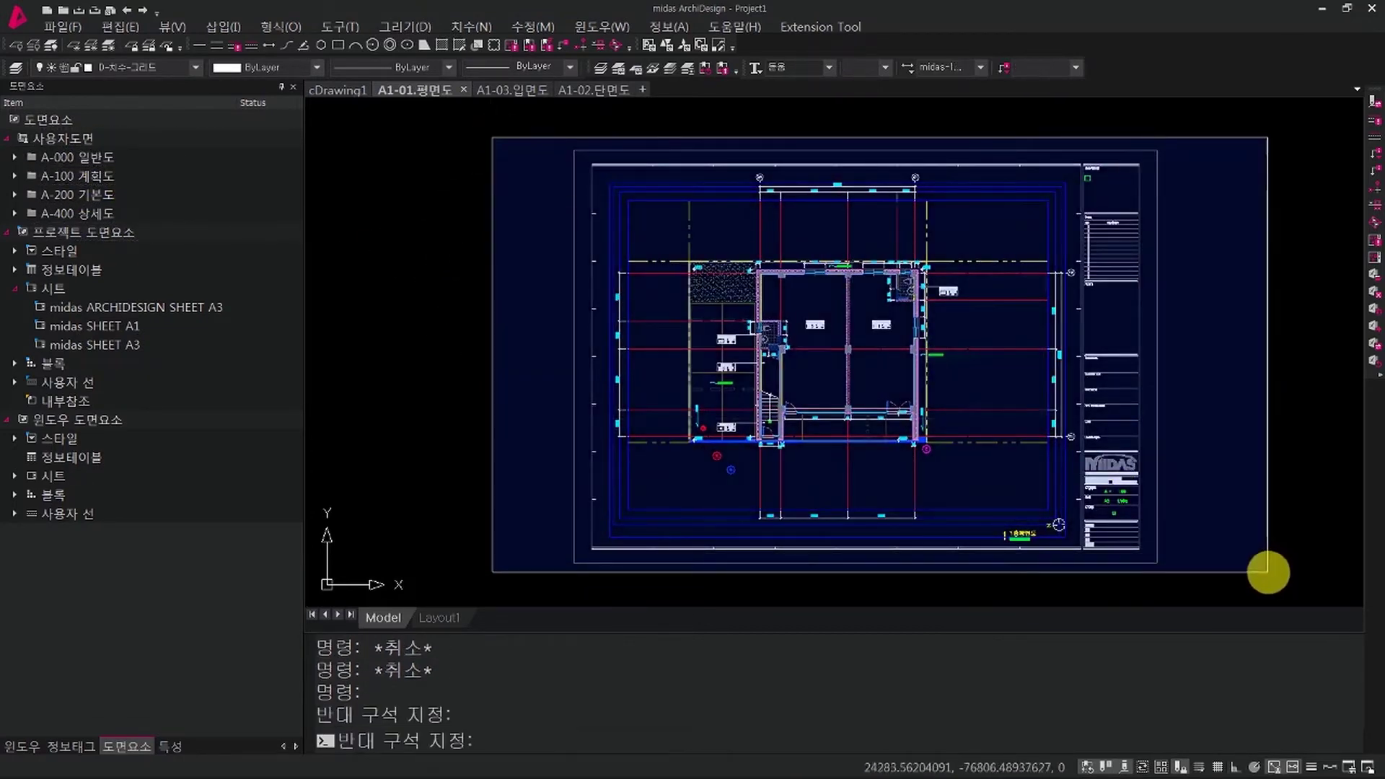
click(1271, 566)
key(Escape)
key(Escape)
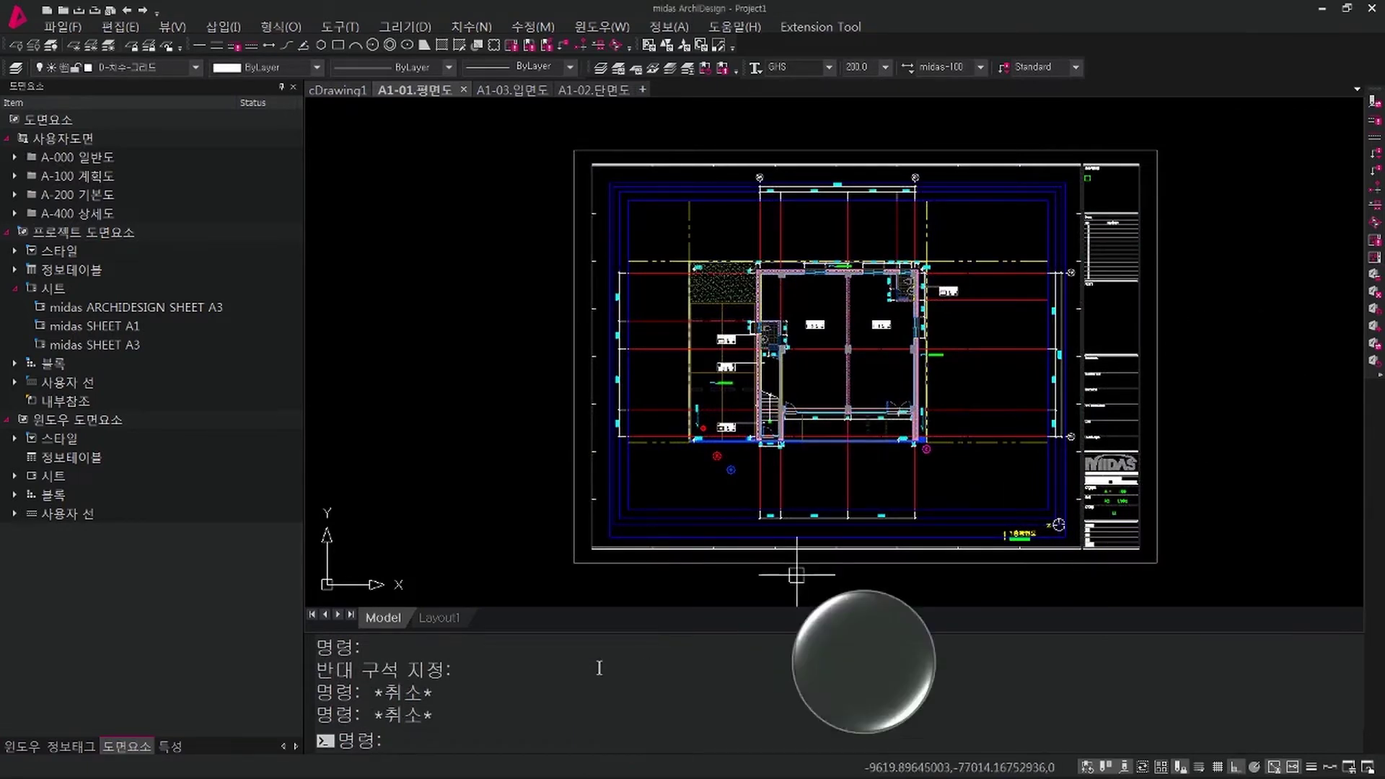
Step: Start defining a user drawing with the DUD command and name it 참조_평면도
click(401, 748)
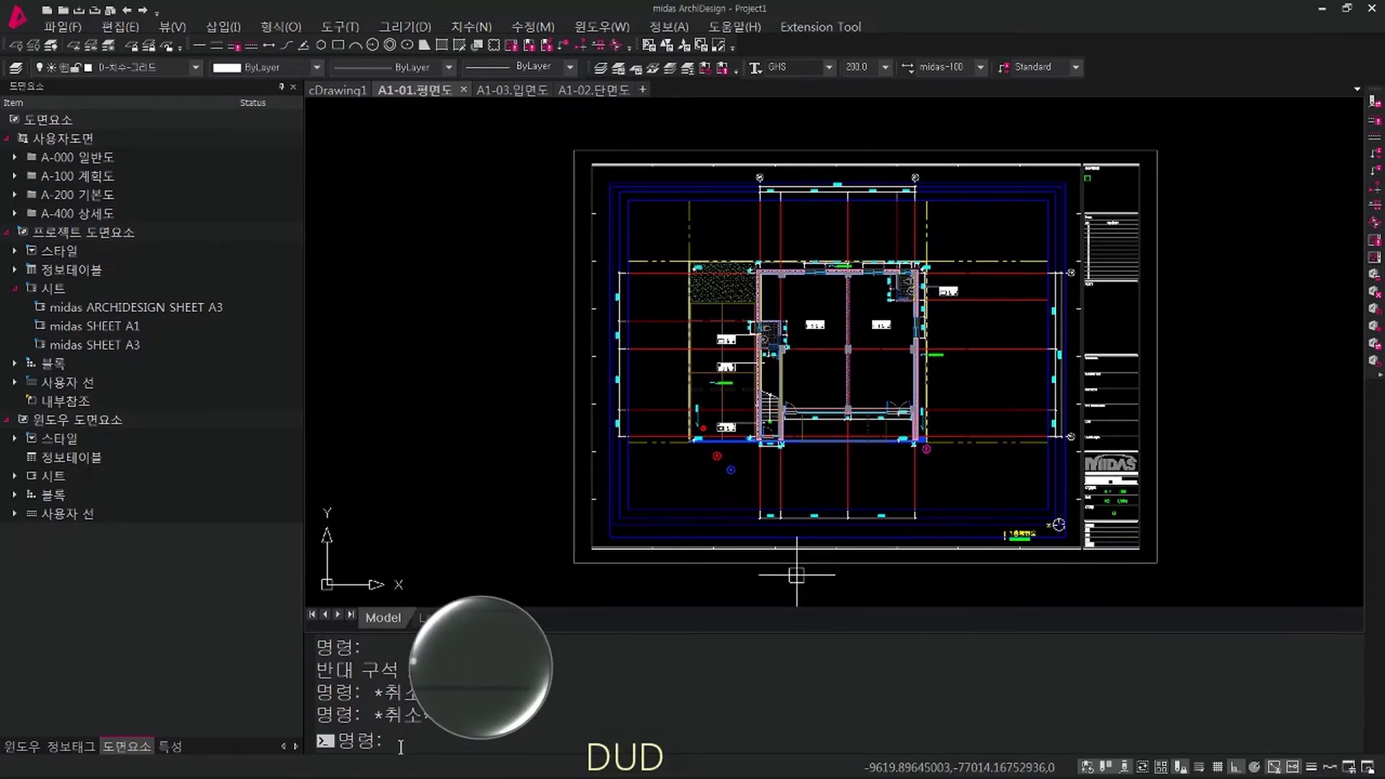
text(dud)
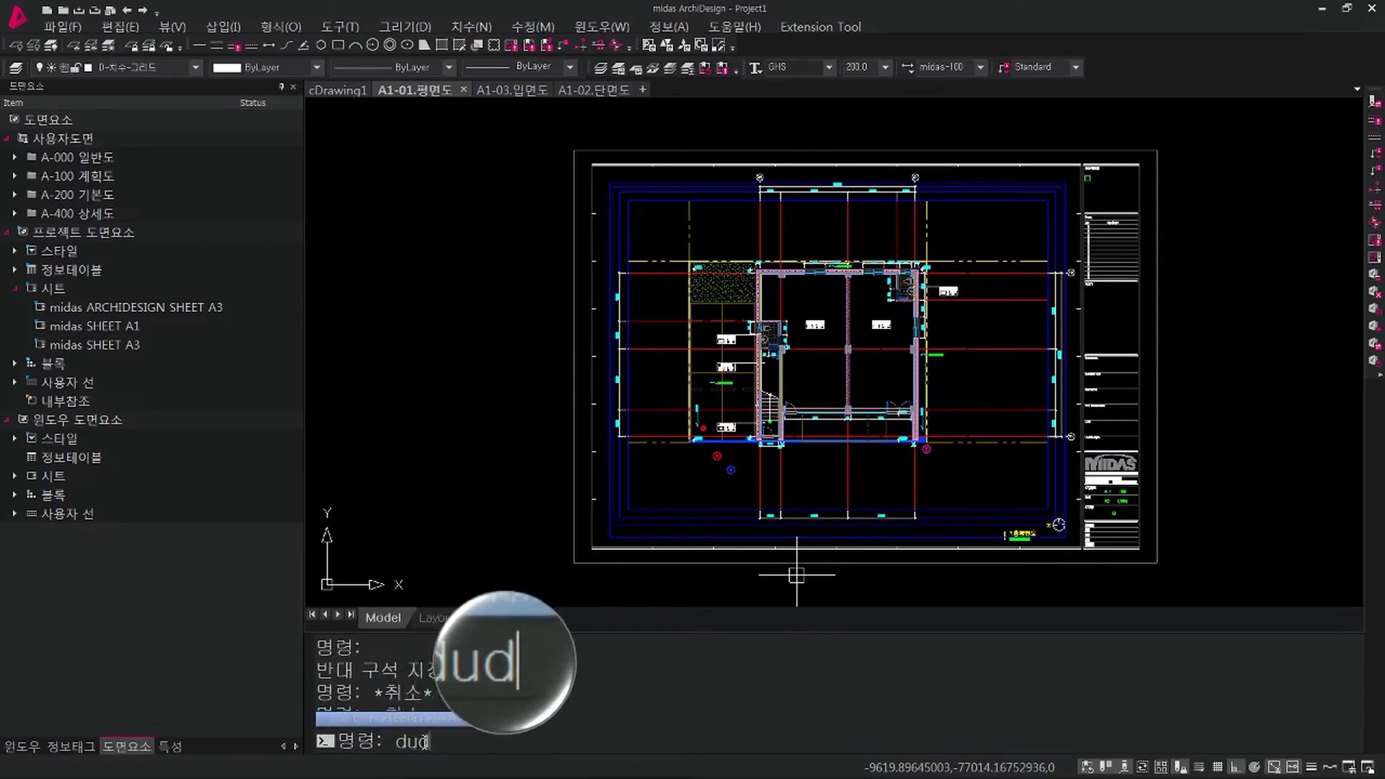
key(Return)
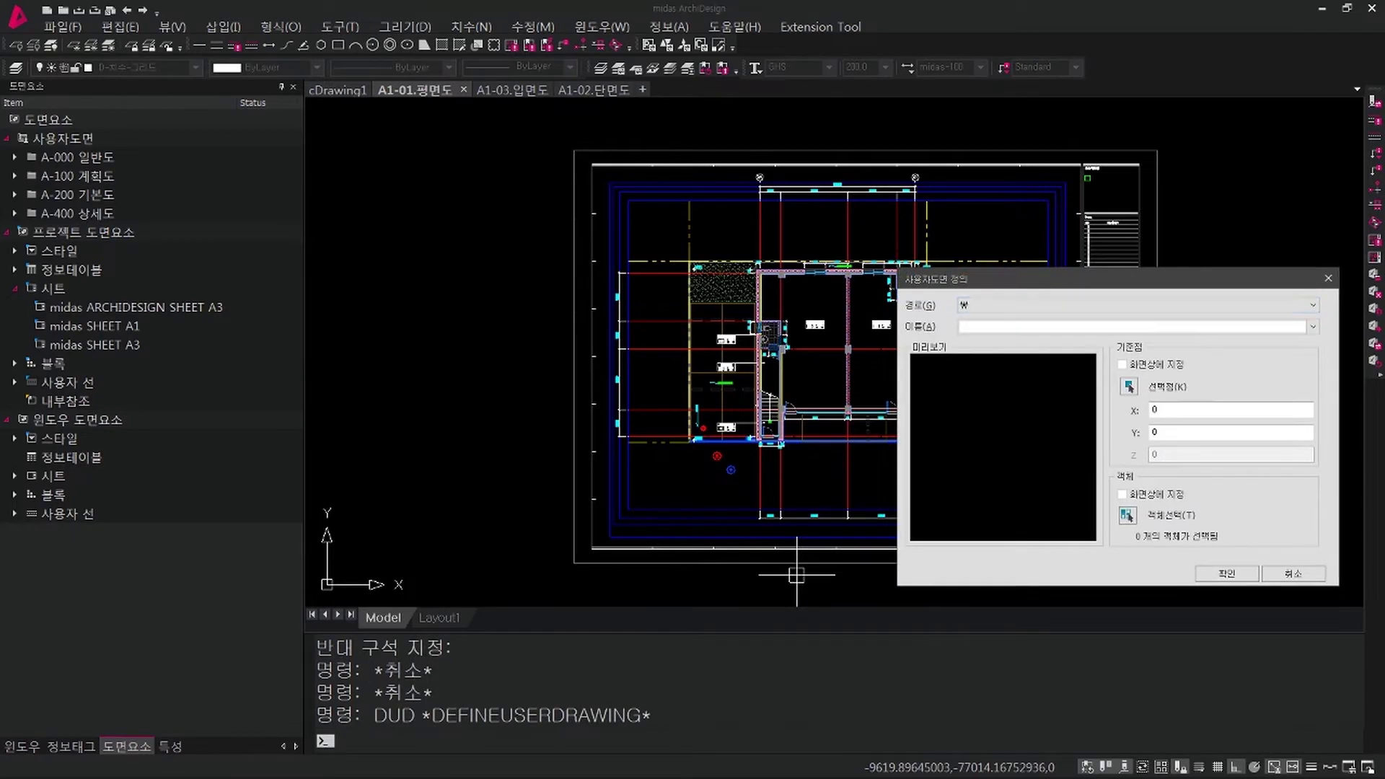
mouse_move(1047, 277)
mouse_down()
mouse_move(1053, 238)
mouse_move(1050, 257)
mouse_up()
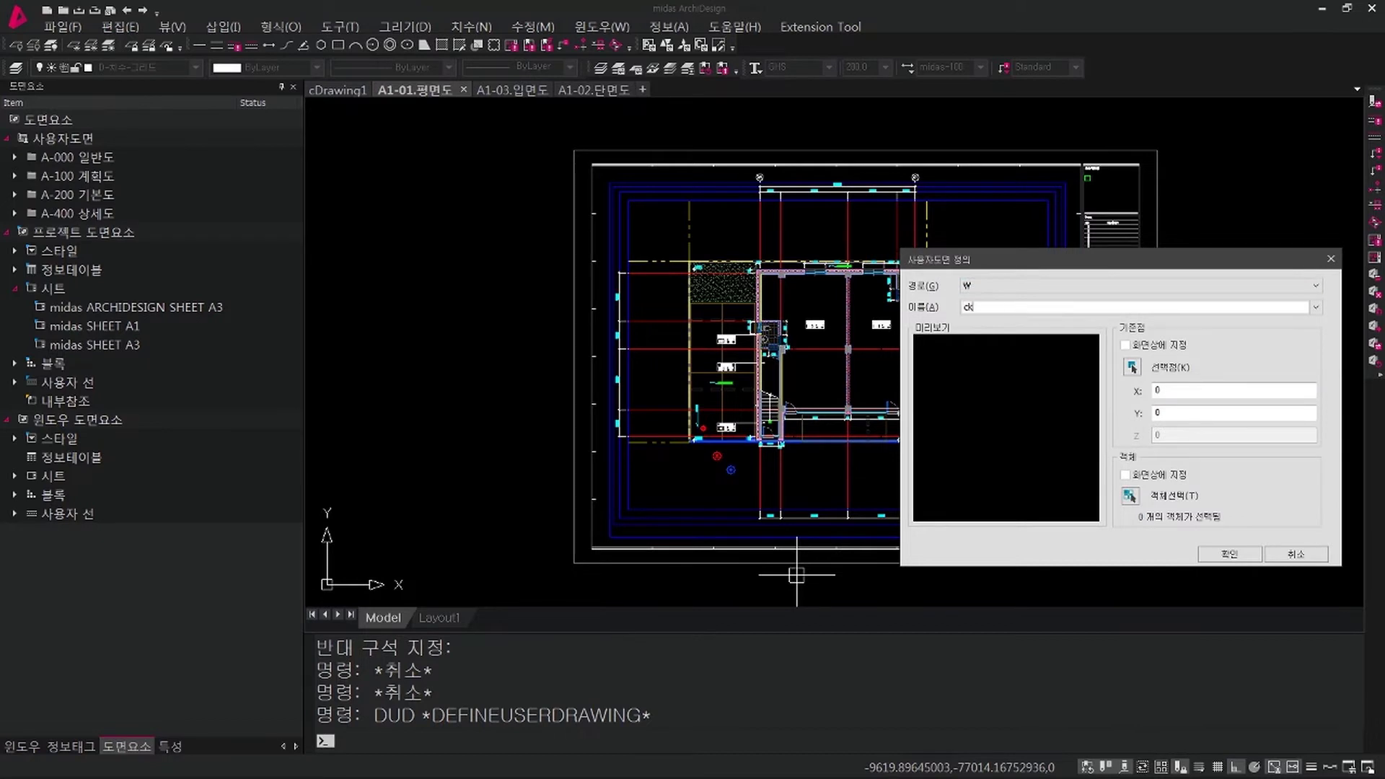
key(BackSpace)
key(BackSpace)
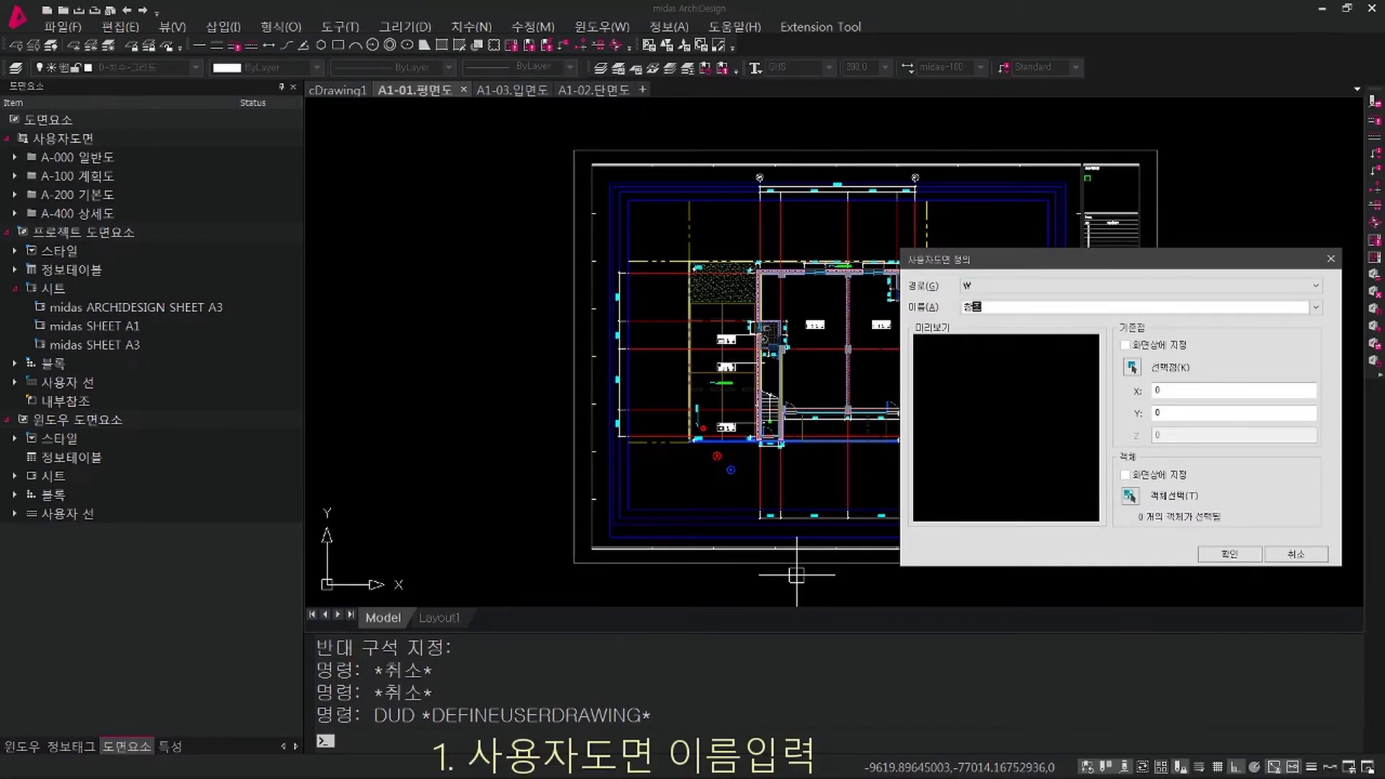
text(참조_평면도)
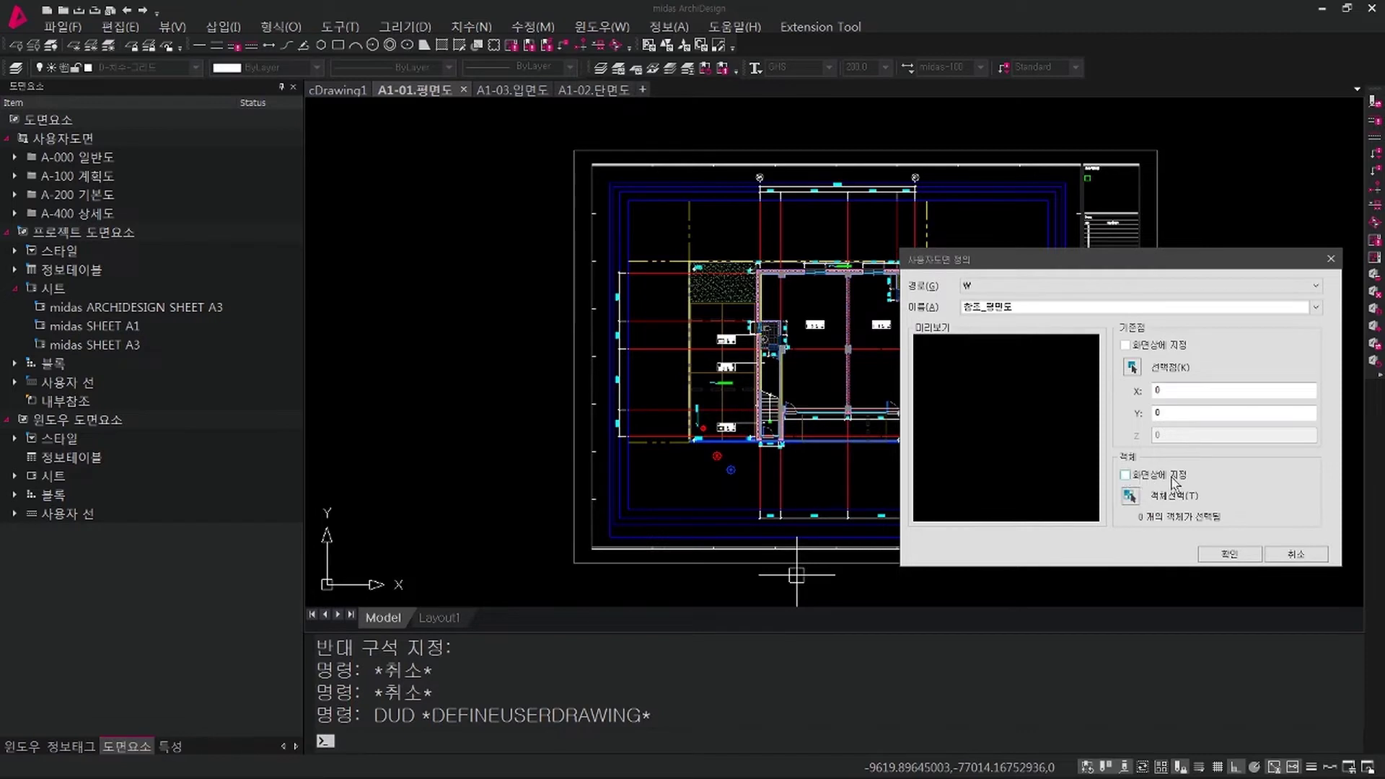
Step: Choose every object of the floor plan sheet, including its frame and title block, for the user drawing
click(1131, 497)
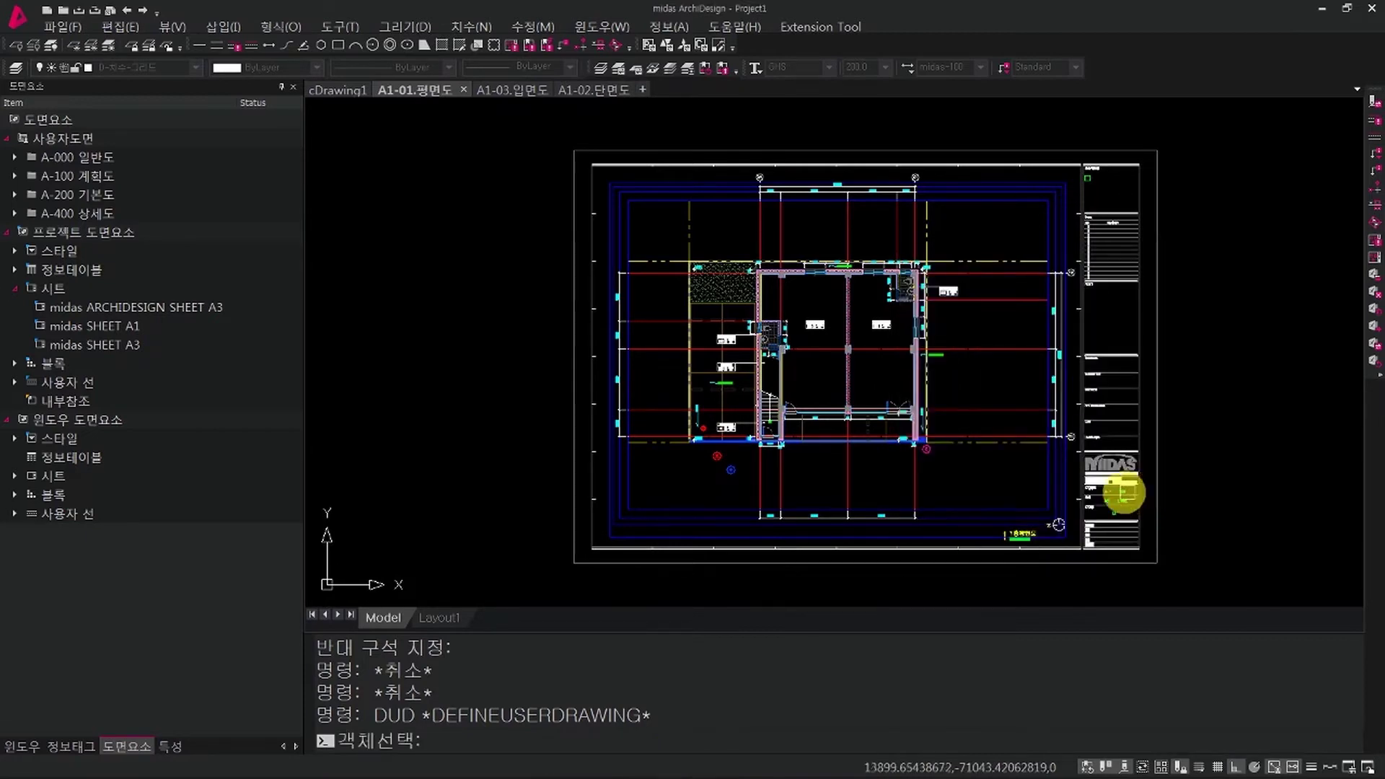
middle_drag(1150, 503, 1137, 489)
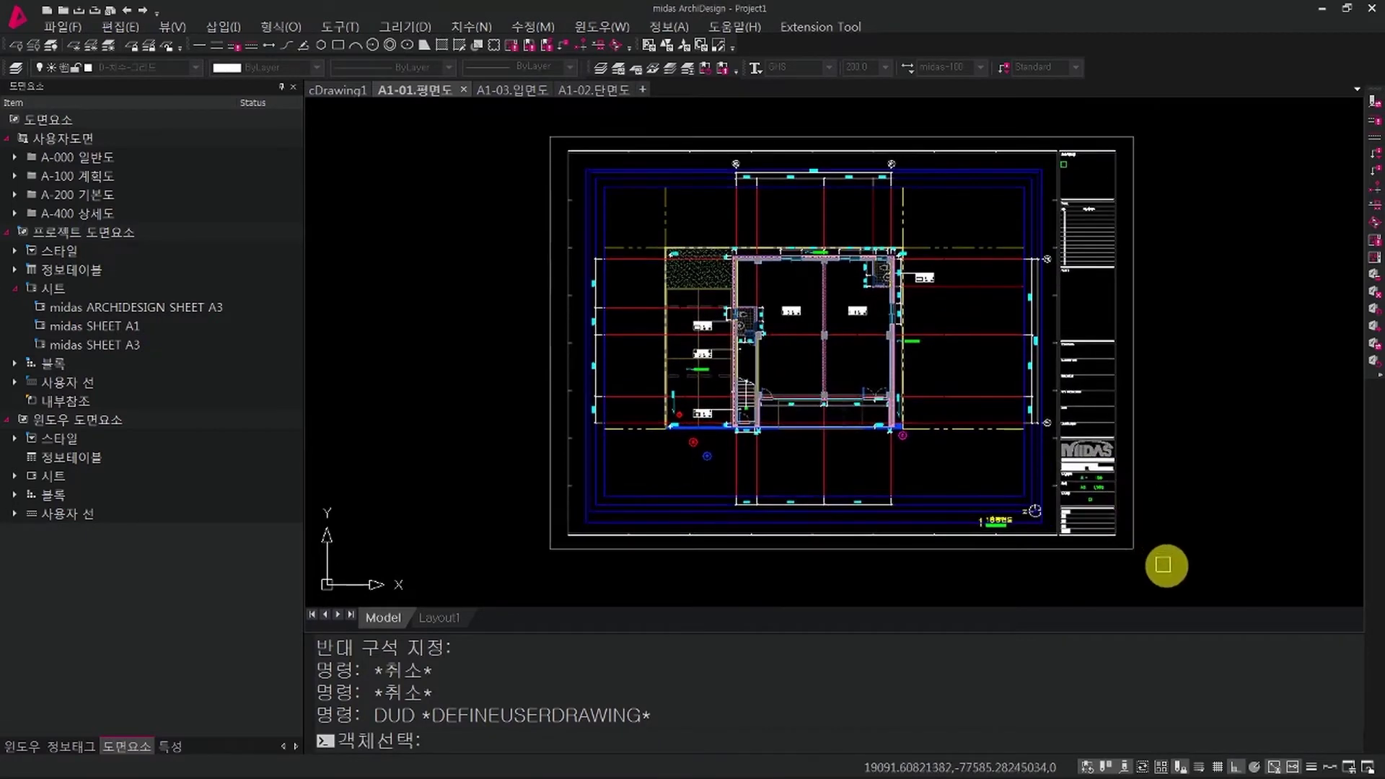
click(467, 115)
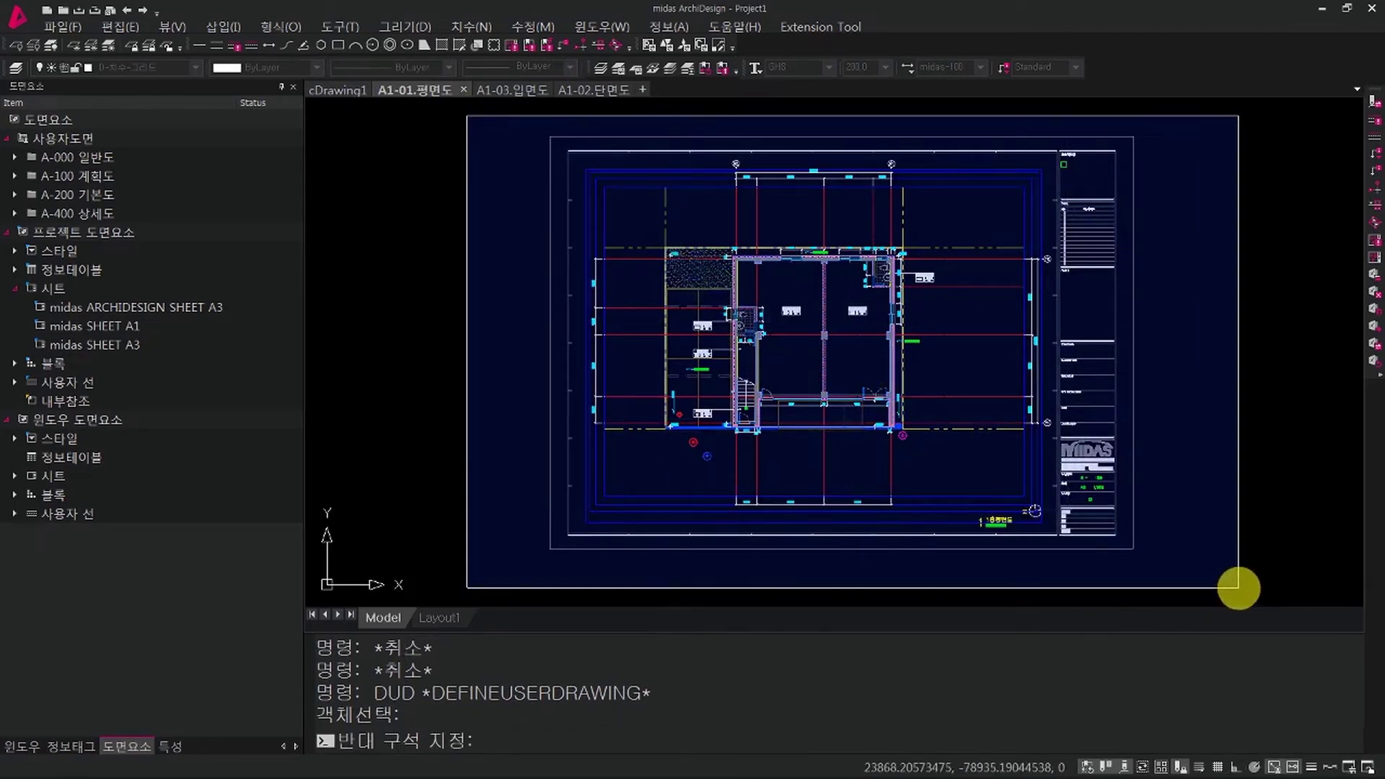
click(1237, 586)
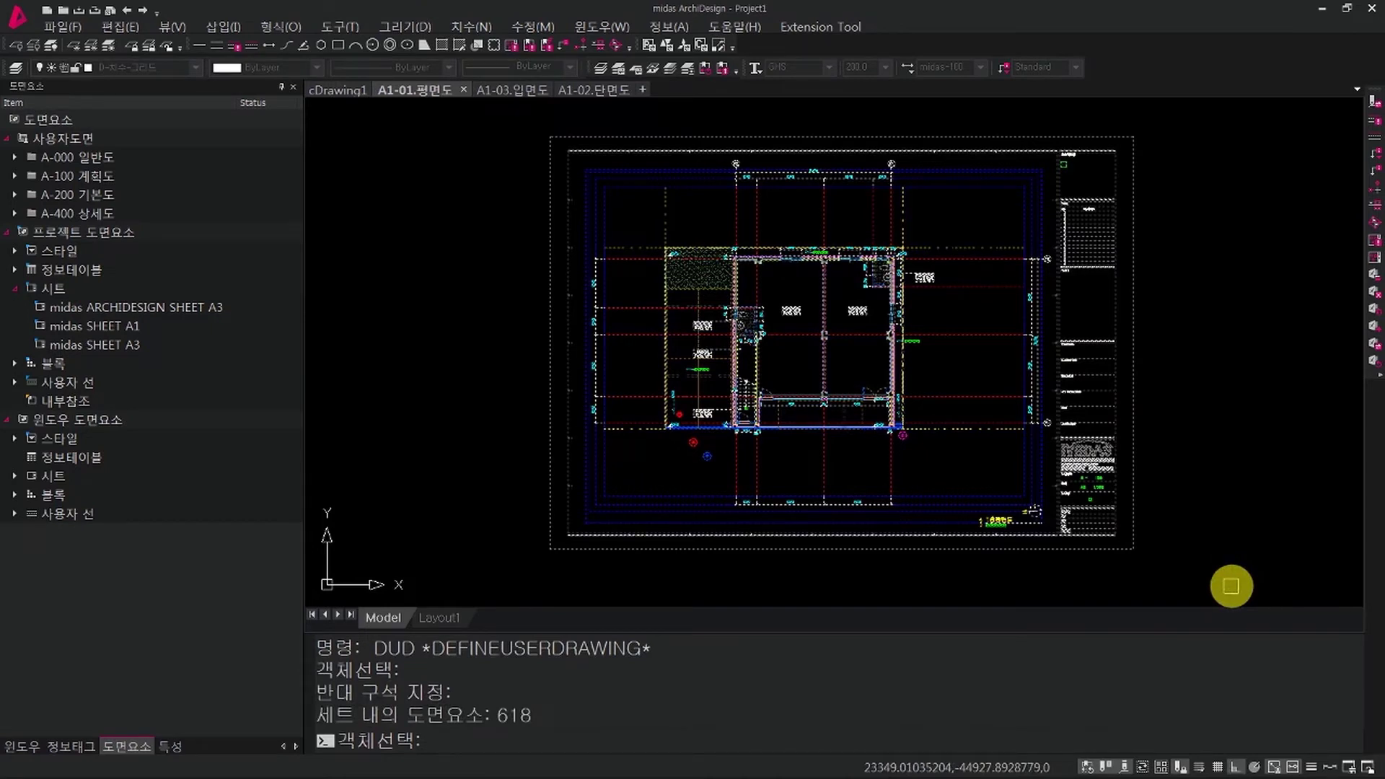
key(Return)
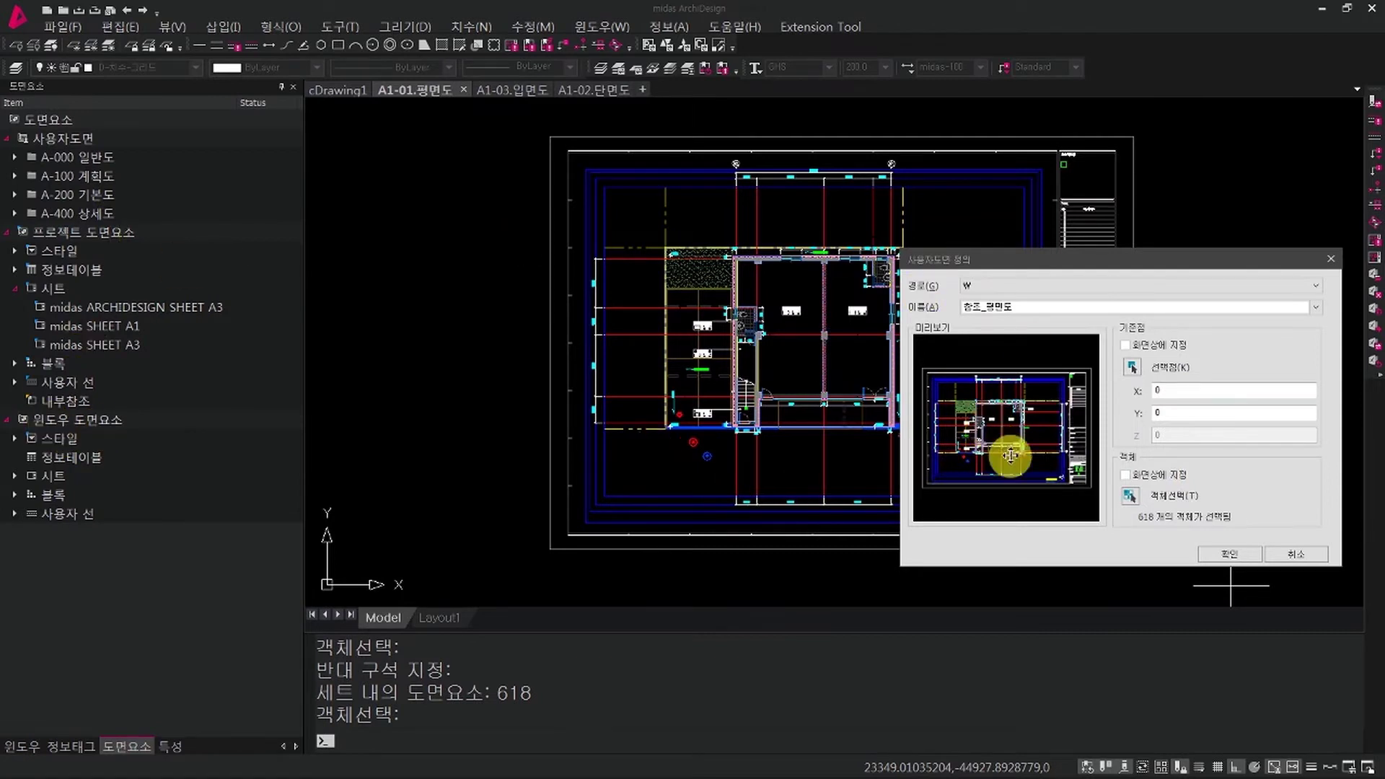
Step: Set the user drawing's base point at the sheet outer frame's lower-left corner and create the user drawing
click(1132, 370)
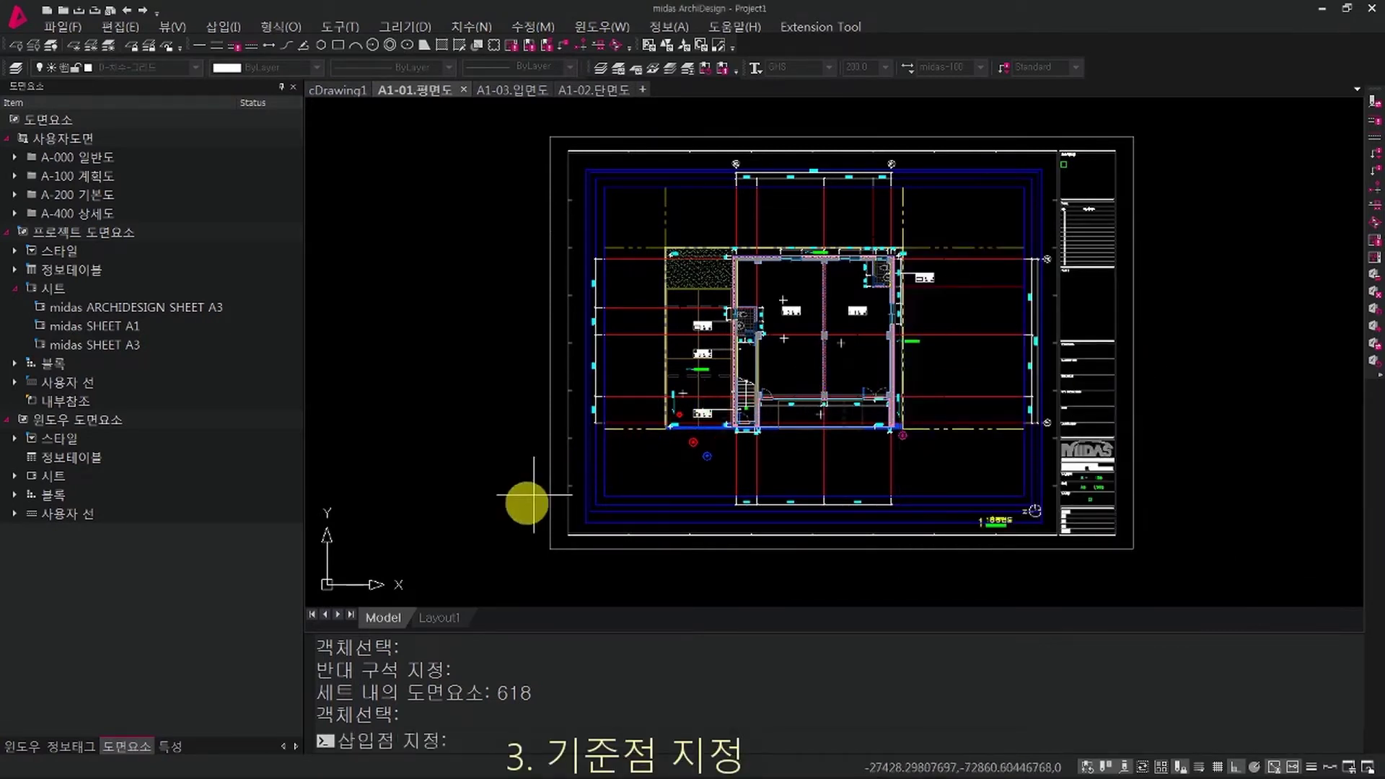
click(550, 548)
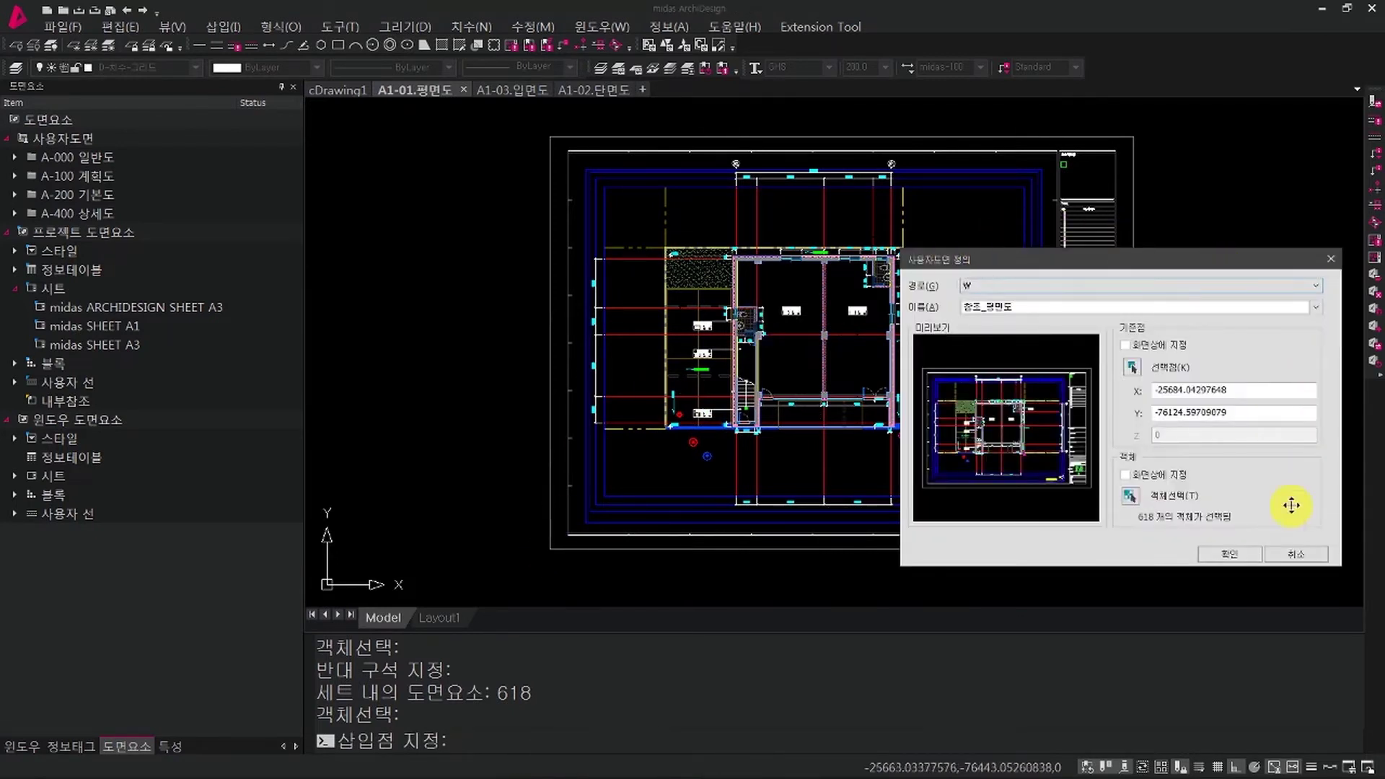
click(1229, 556)
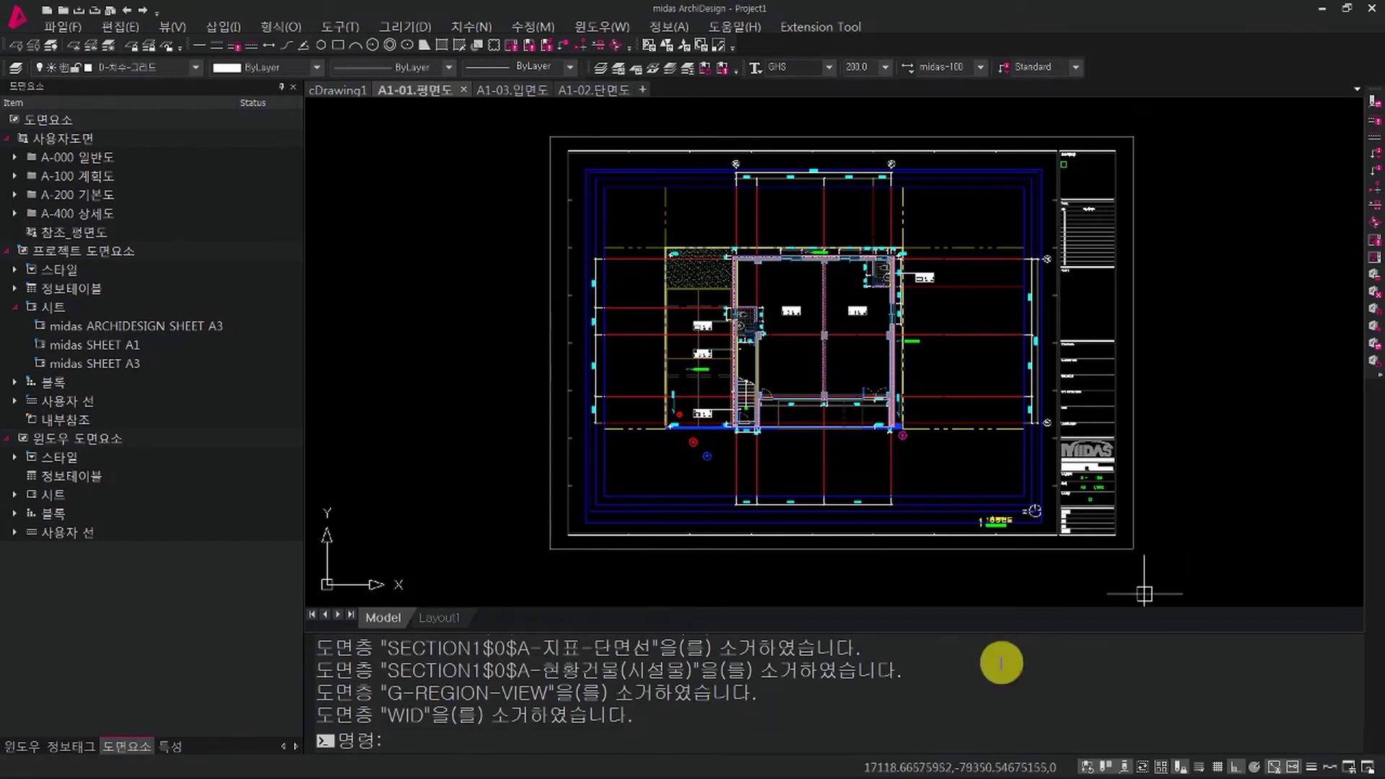
Step: Examine the new 참조_평면도 entry among the user drawings
click(129, 234)
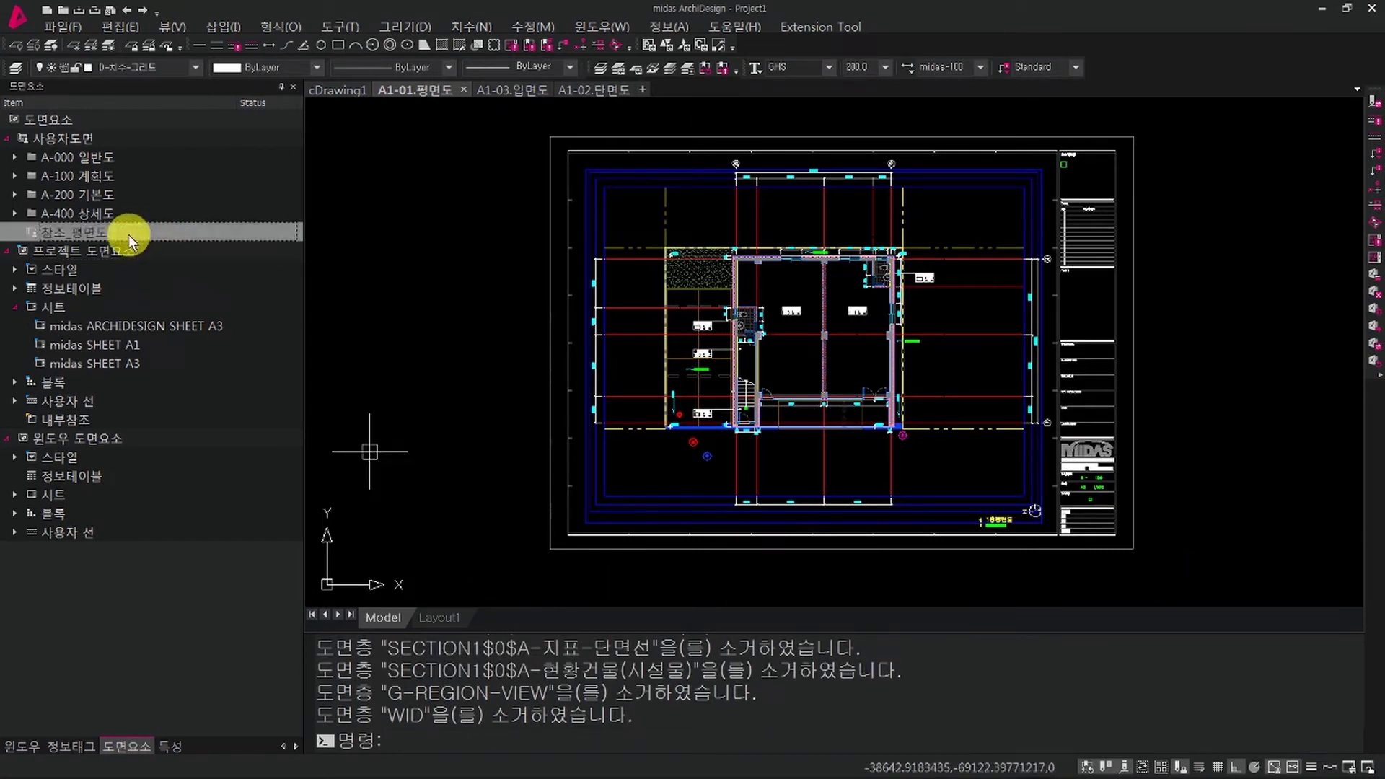
mouse_move(109, 228)
mouse_down()
mouse_move(121, 150)
mouse_move(102, 154)
mouse_move(144, 214)
mouse_move(116, 247)
mouse_move(125, 230)
mouse_move(819, 346)
mouse_move(983, 346)
mouse_move(828, 349)
mouse_move(81, 251)
mouse_move(119, 217)
mouse_up()
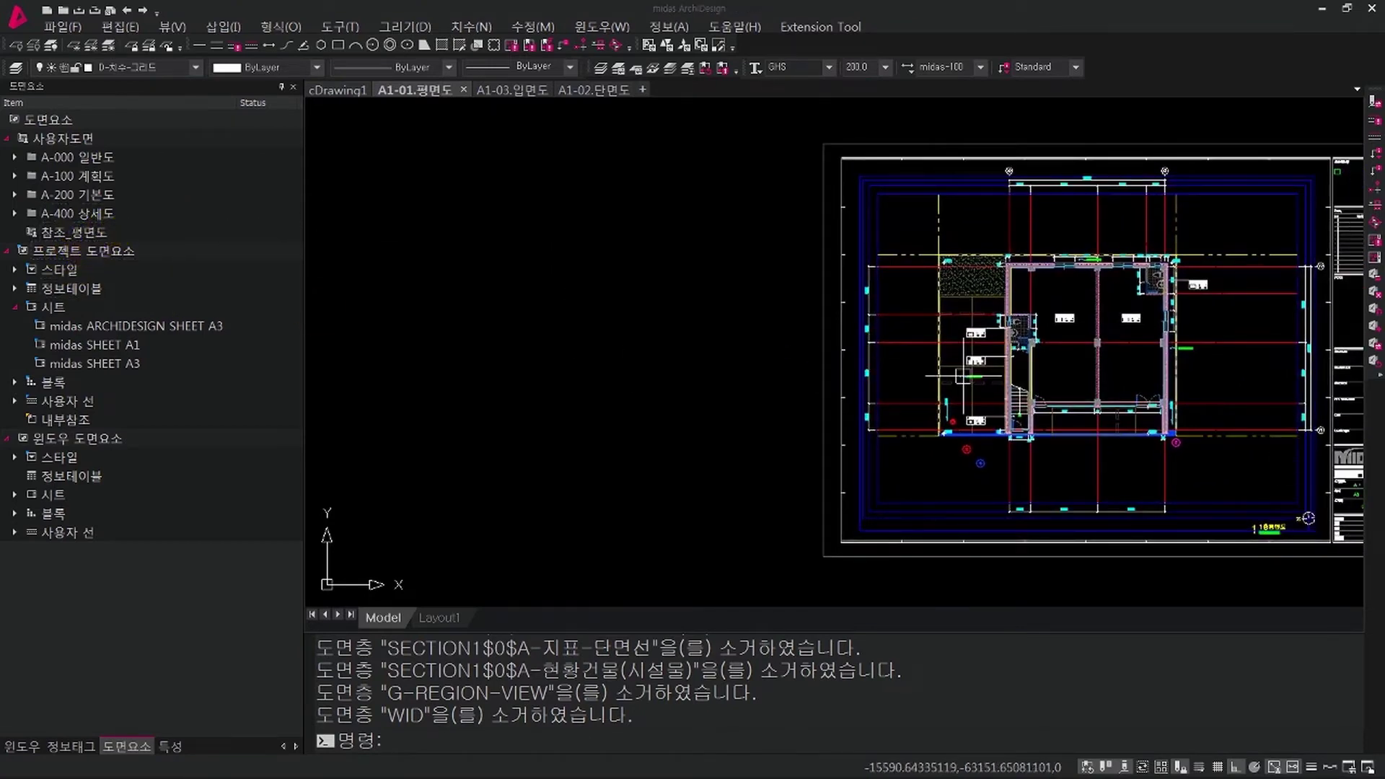
click(107, 234)
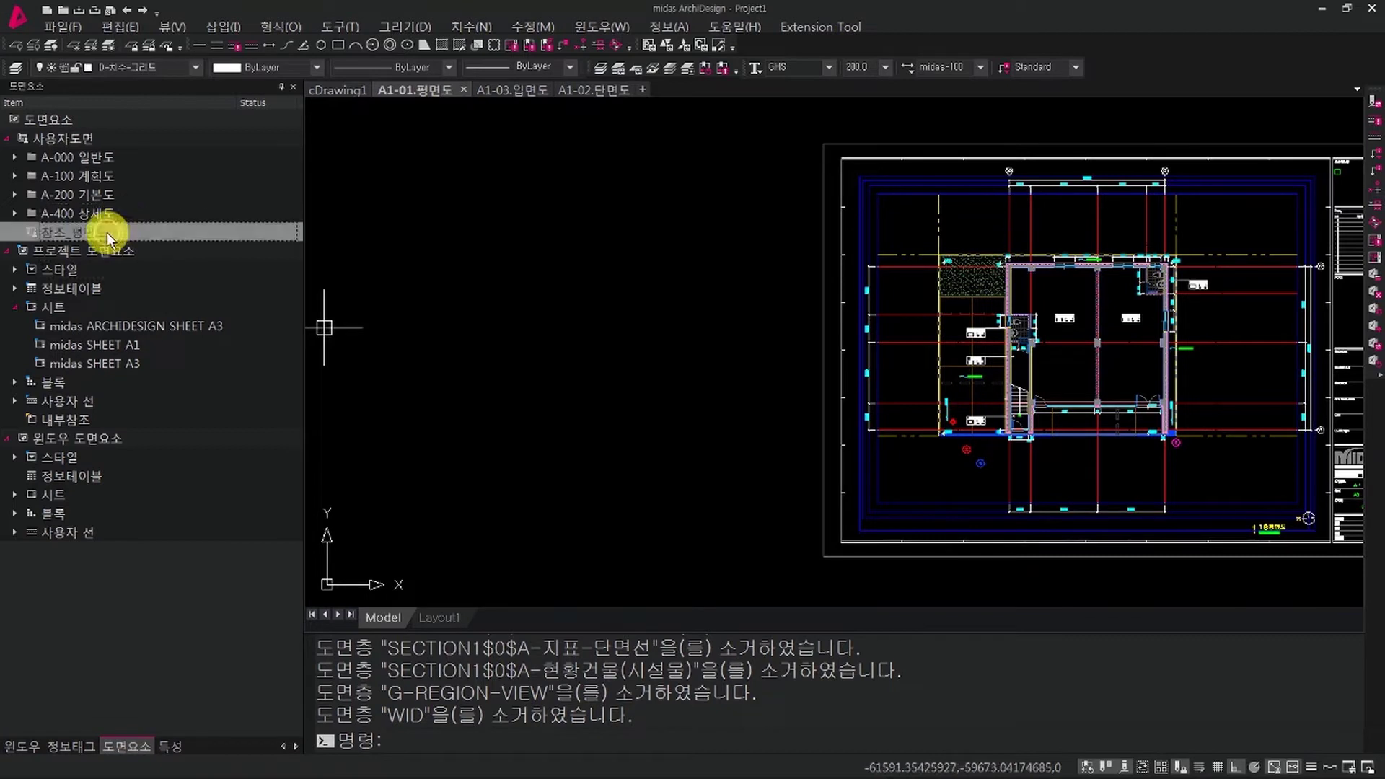
click(107, 235)
key(Escape)
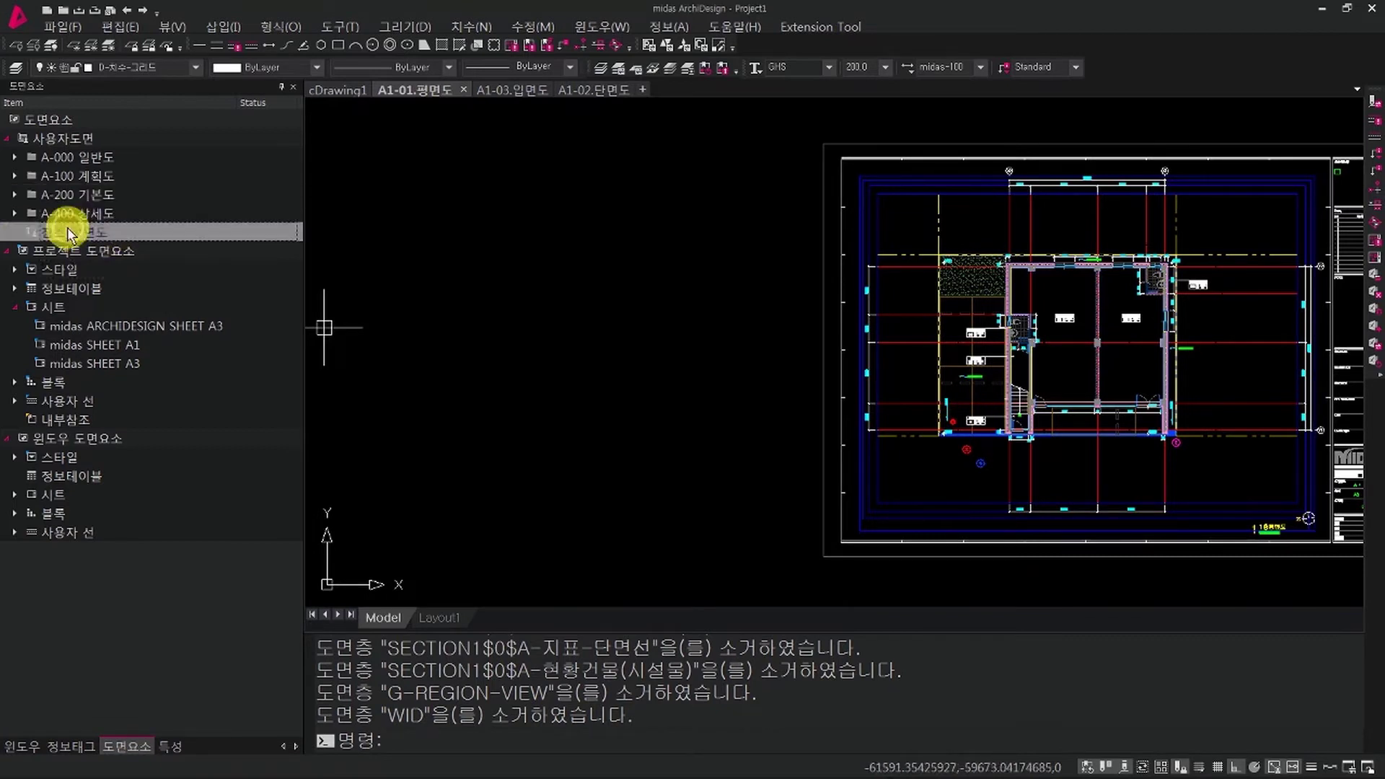
Step: Open the folder location of the 사용자도면 user drawings
drag(67, 227, 127, 142)
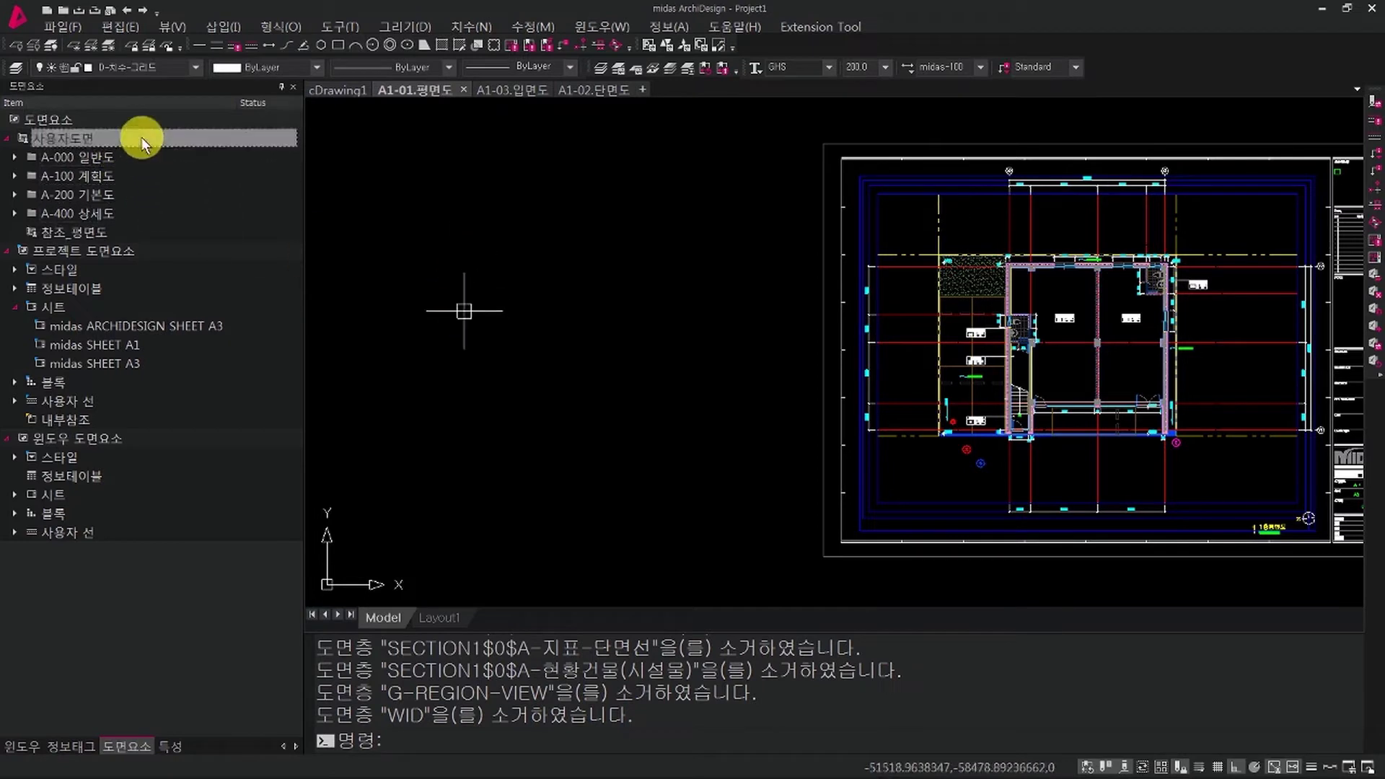
click(169, 136)
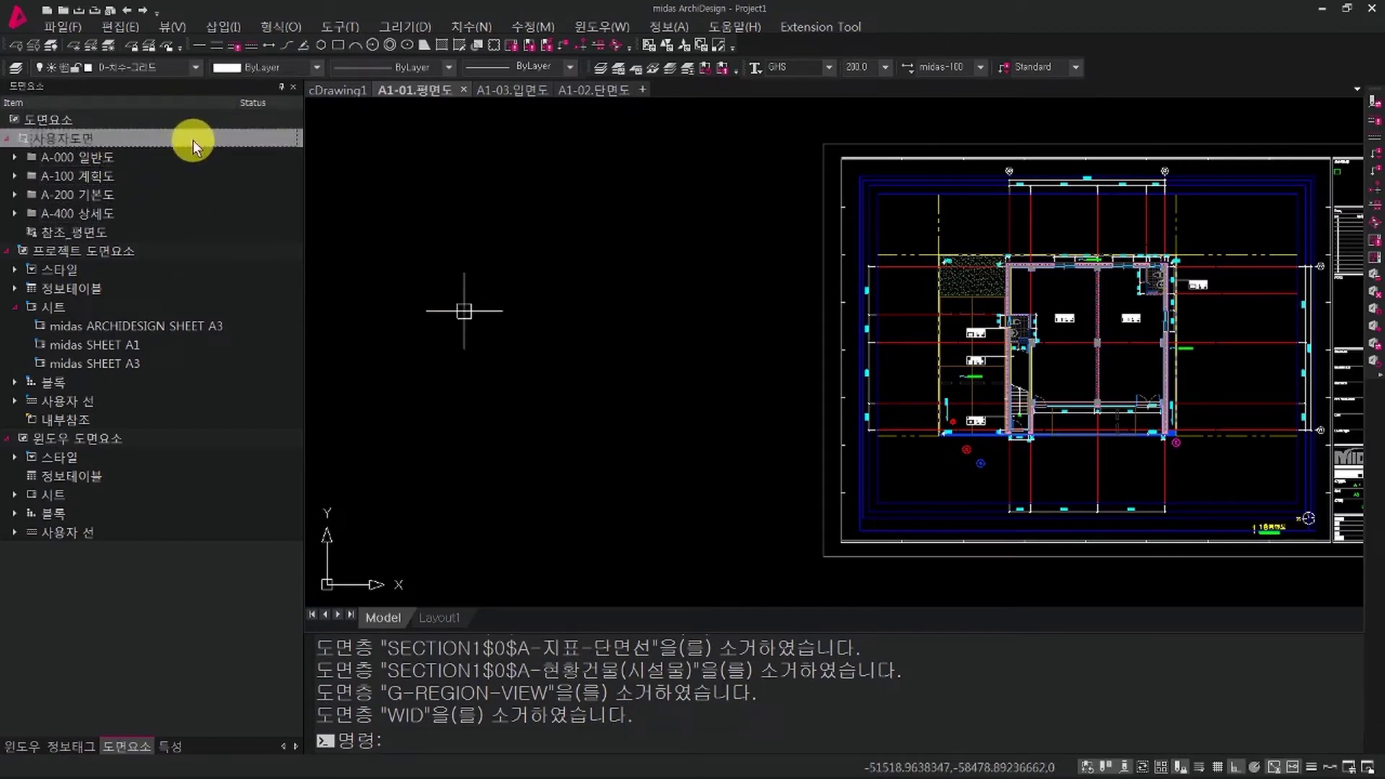
right_click(144, 141)
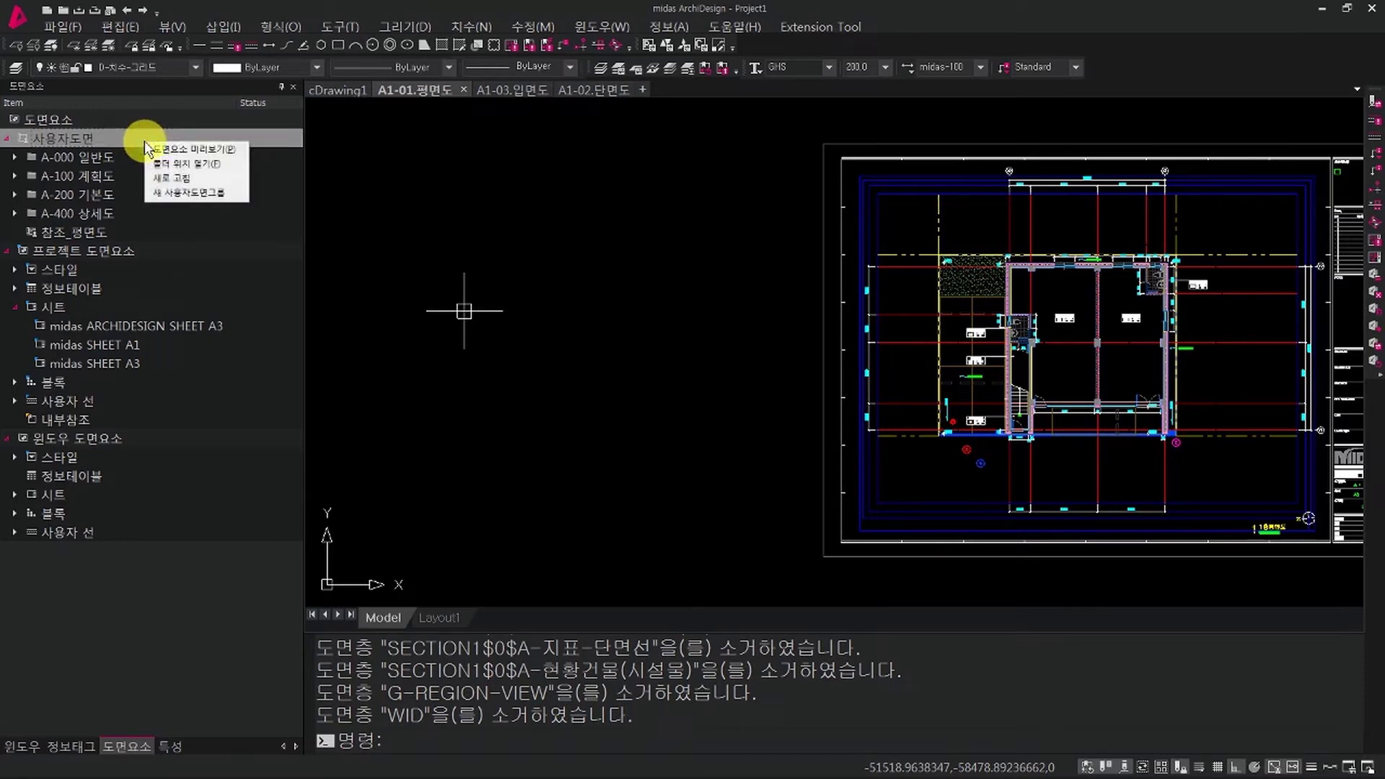
click(198, 163)
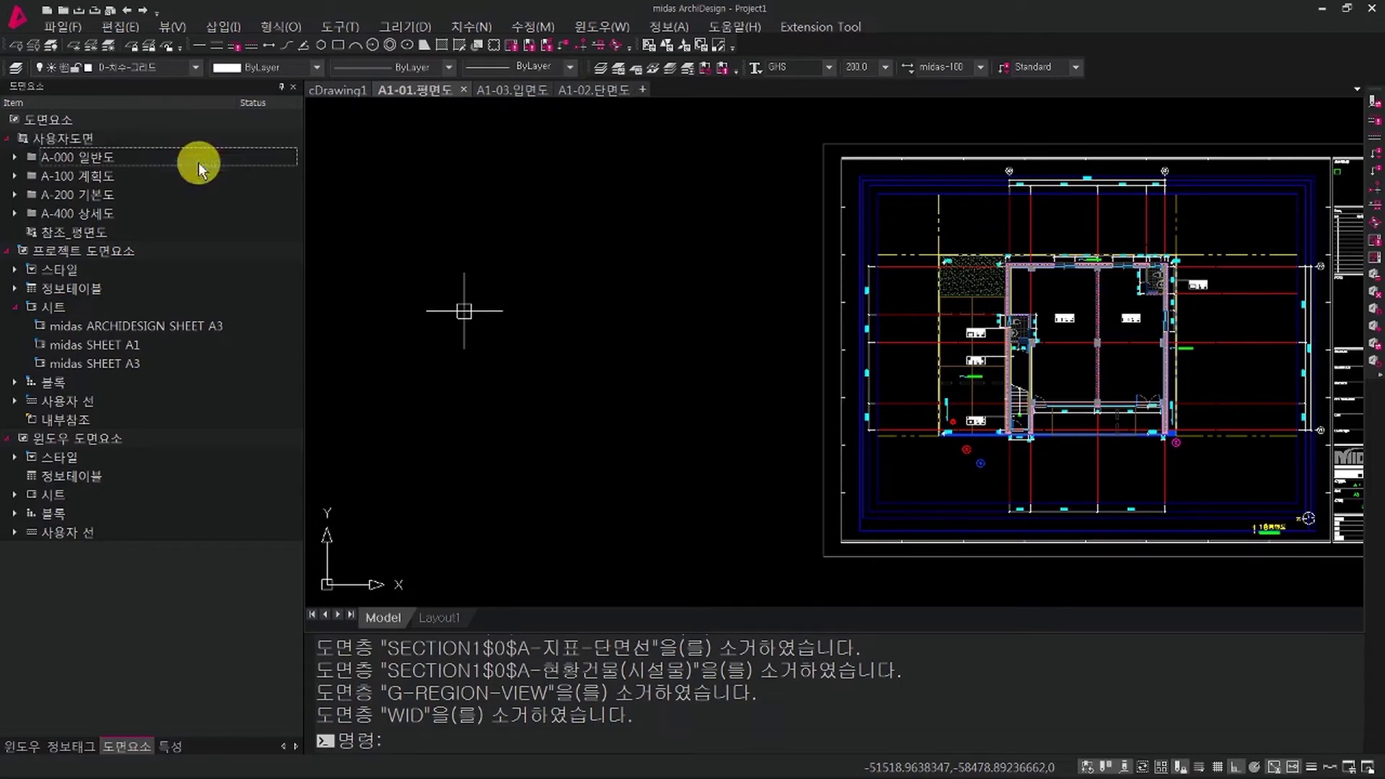
Step: Examine the path and contents of the C:\MIDAS\UserDrawings folder against the user drawing list, and close the folder window
drag(545, 106, 835, 139)
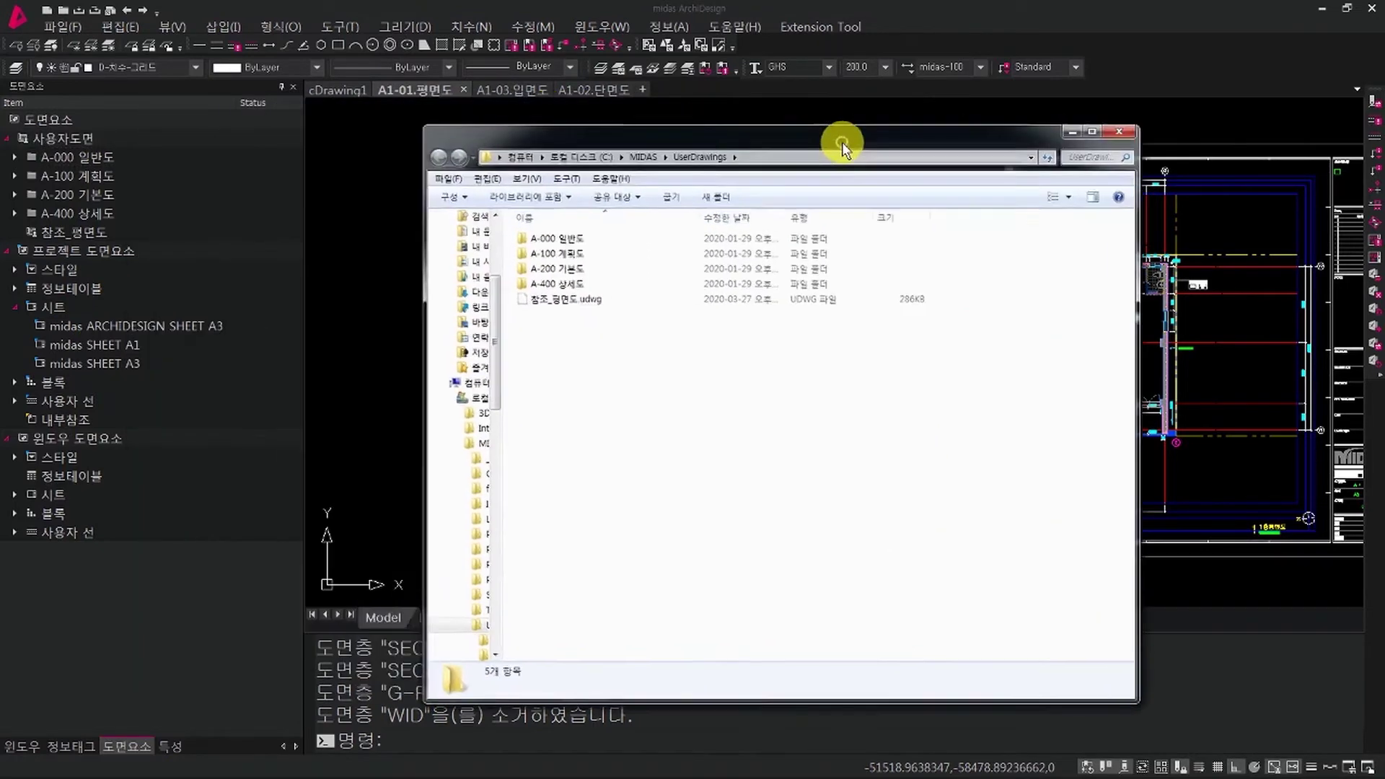
click(807, 159)
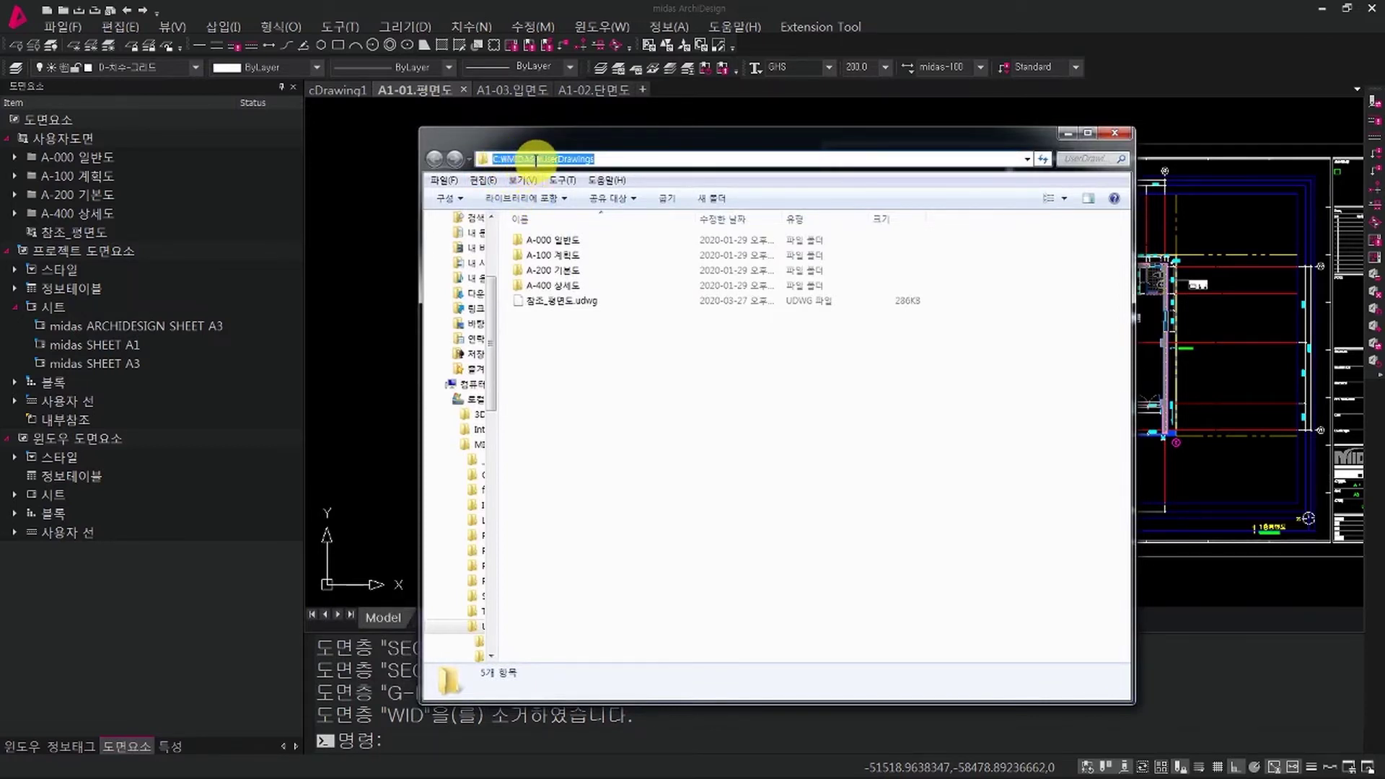
click(621, 158)
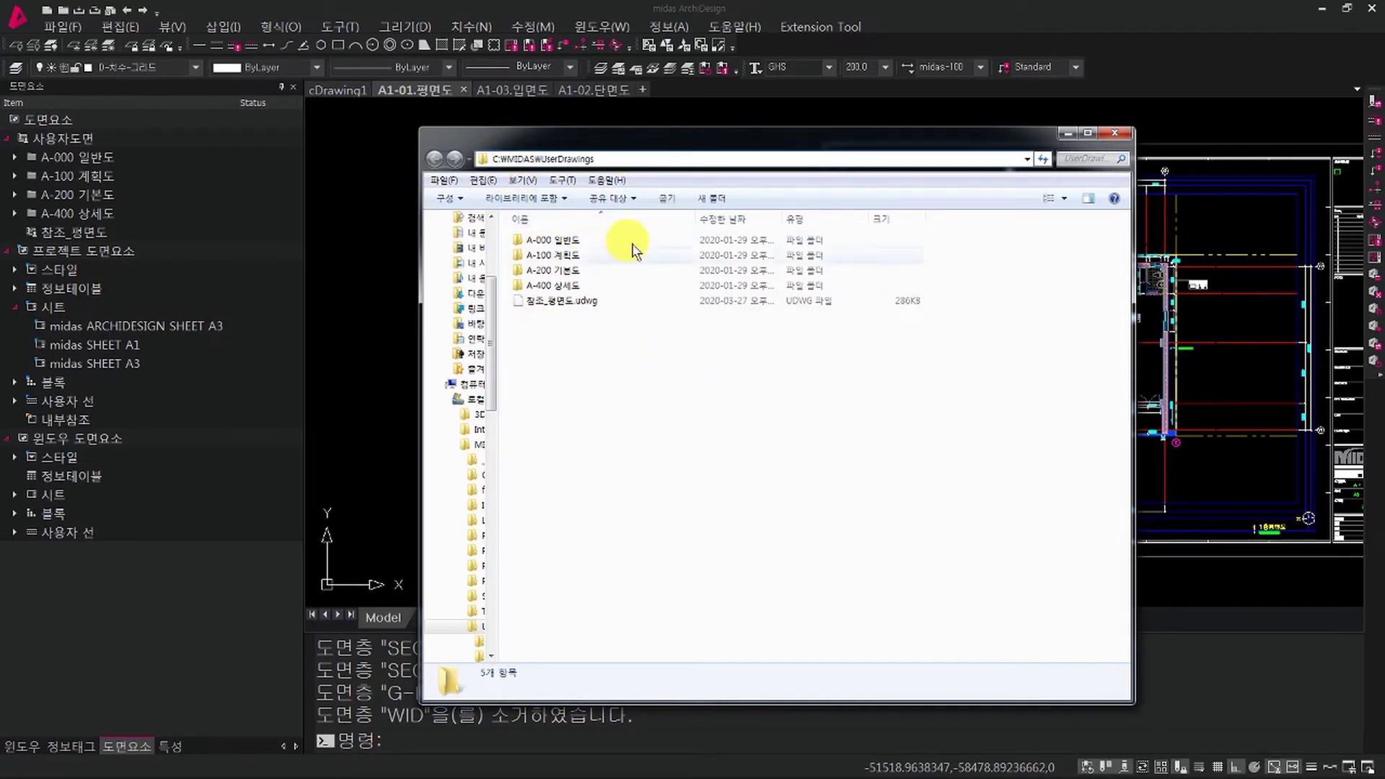
click(1285, 380)
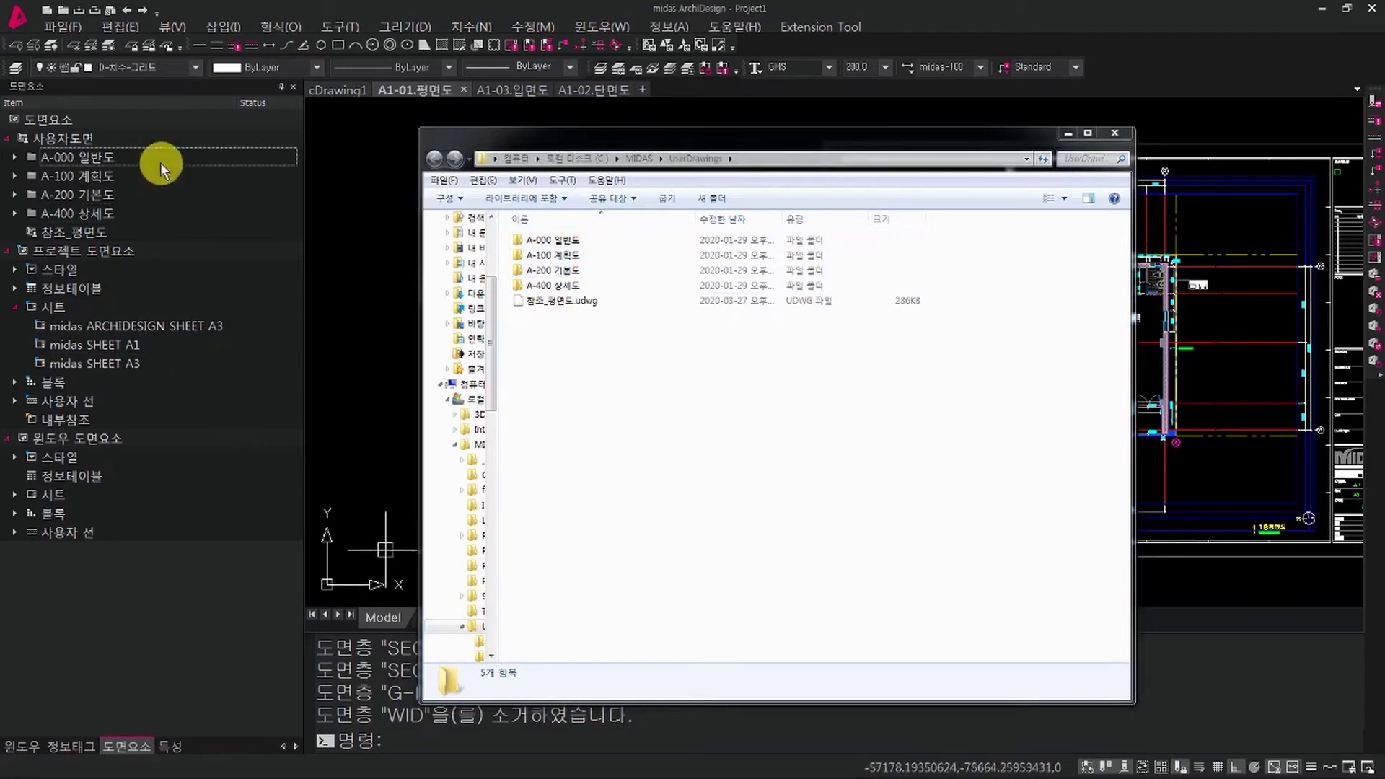
click(116, 261)
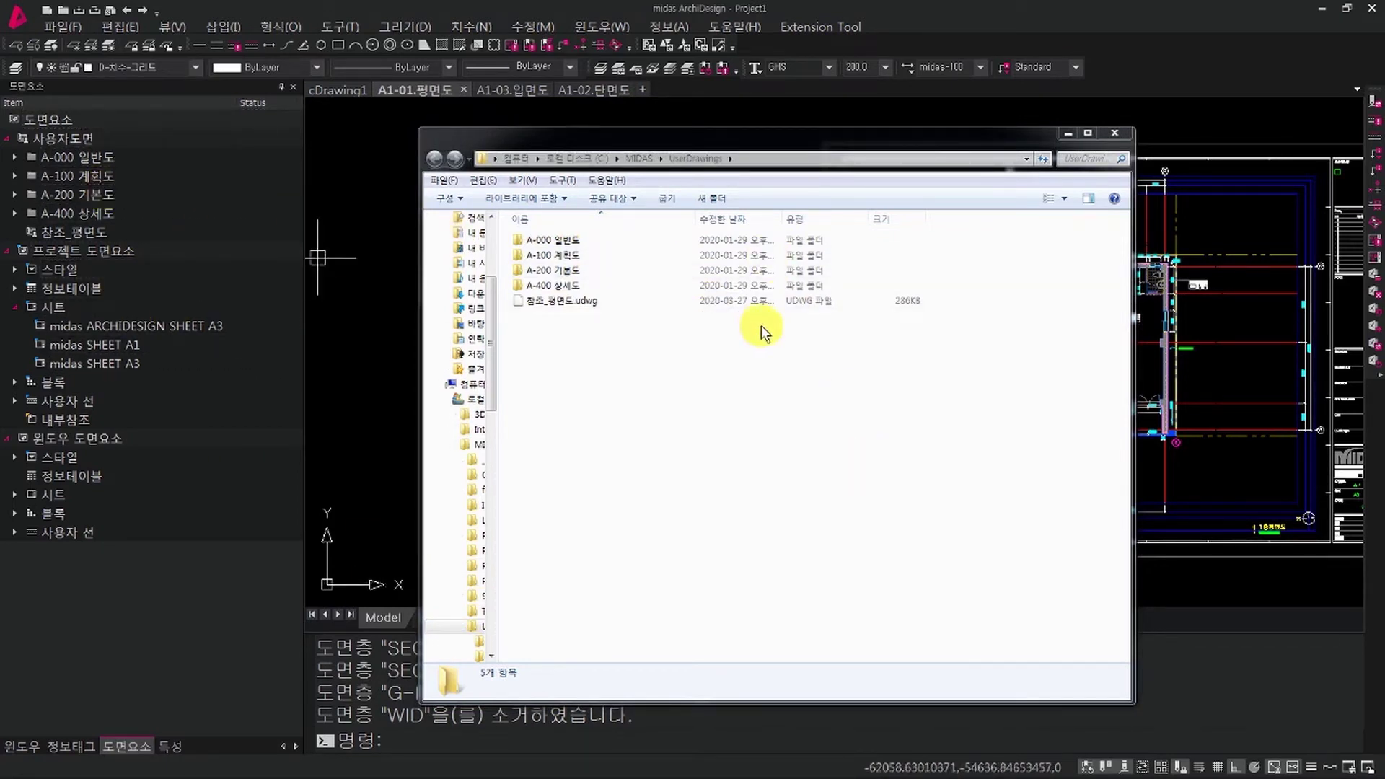
click(707, 359)
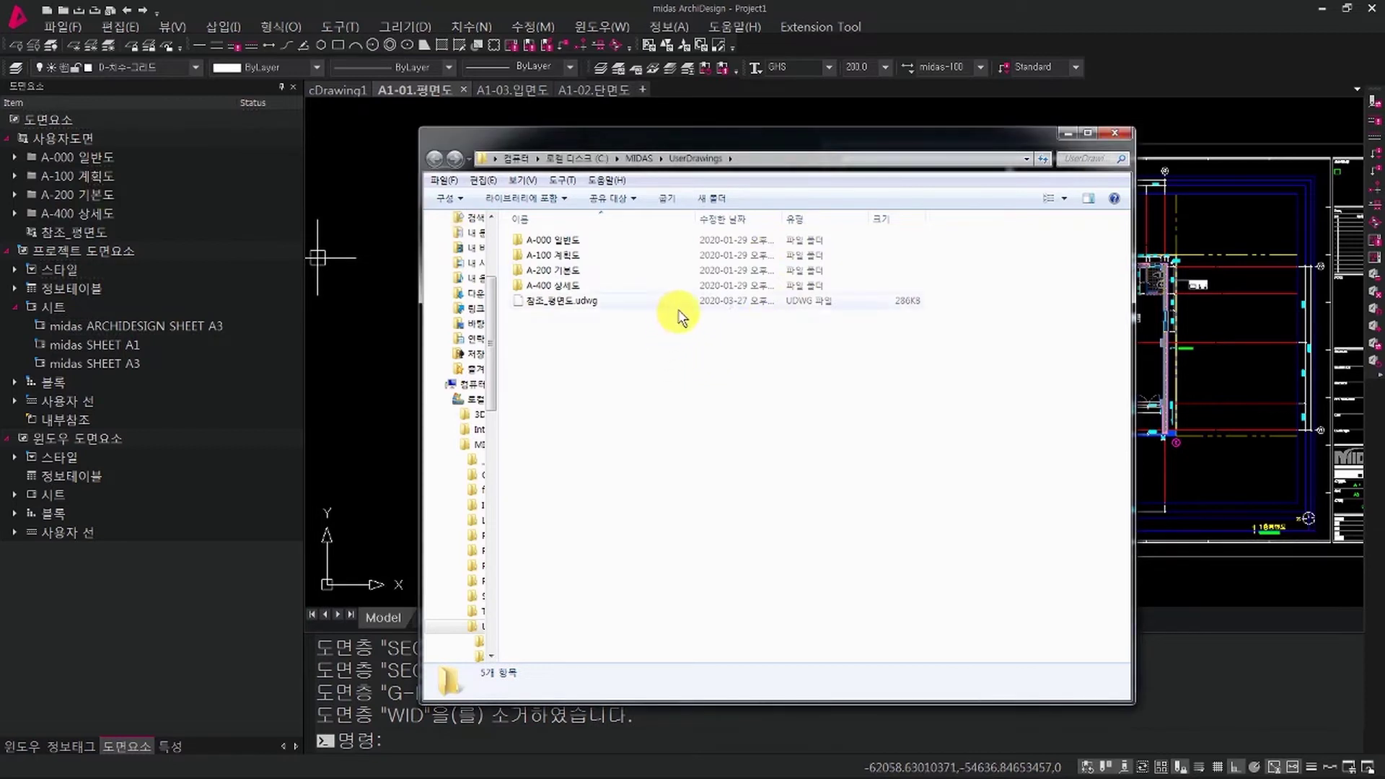
click(756, 164)
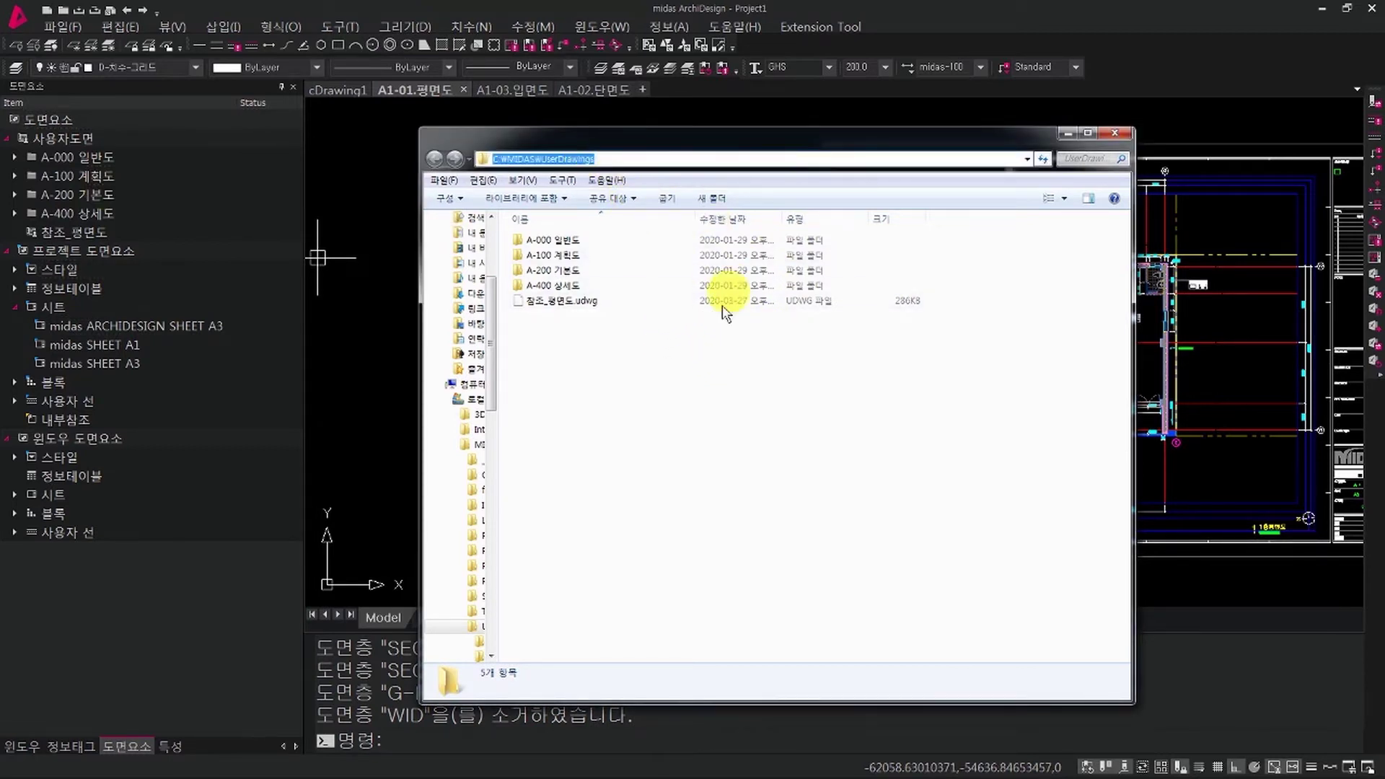
drag(663, 389, 606, 238)
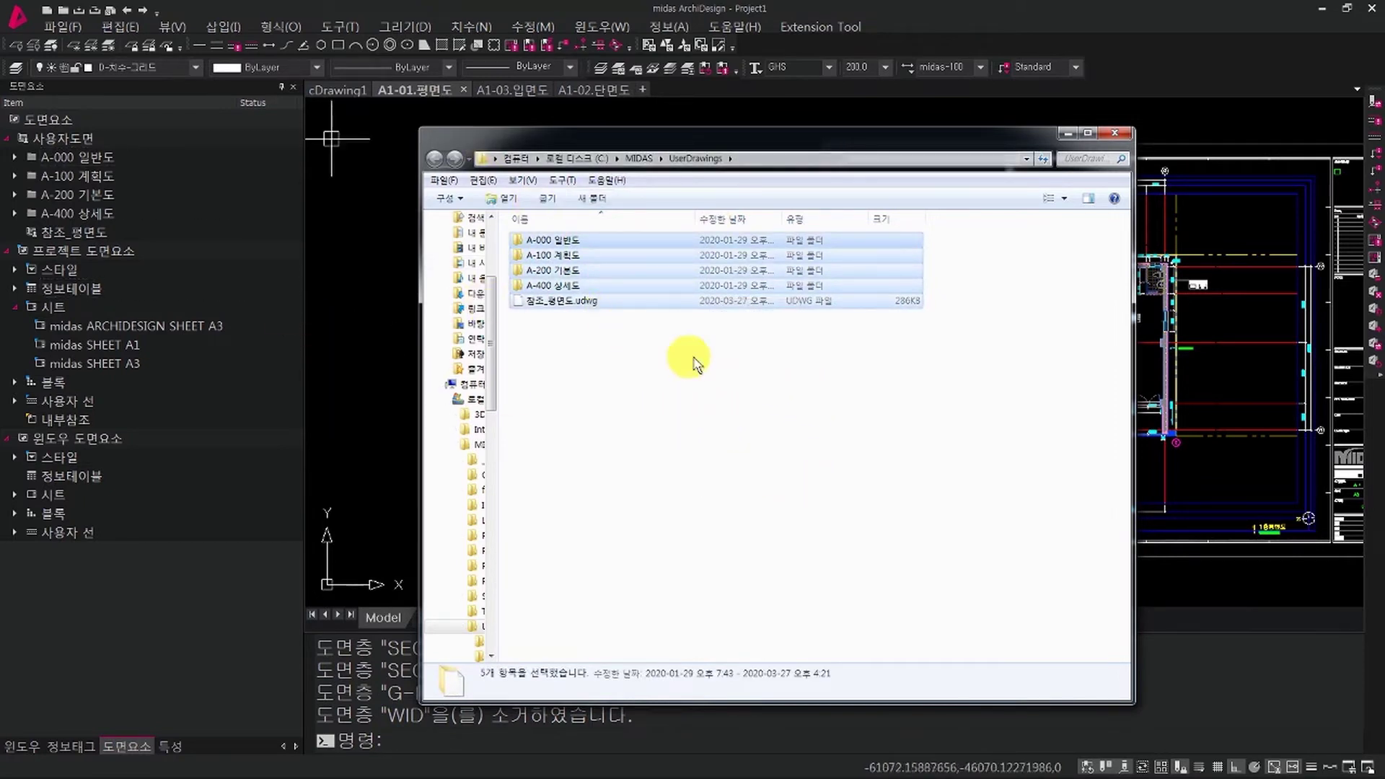
drag(578, 300, 696, 427)
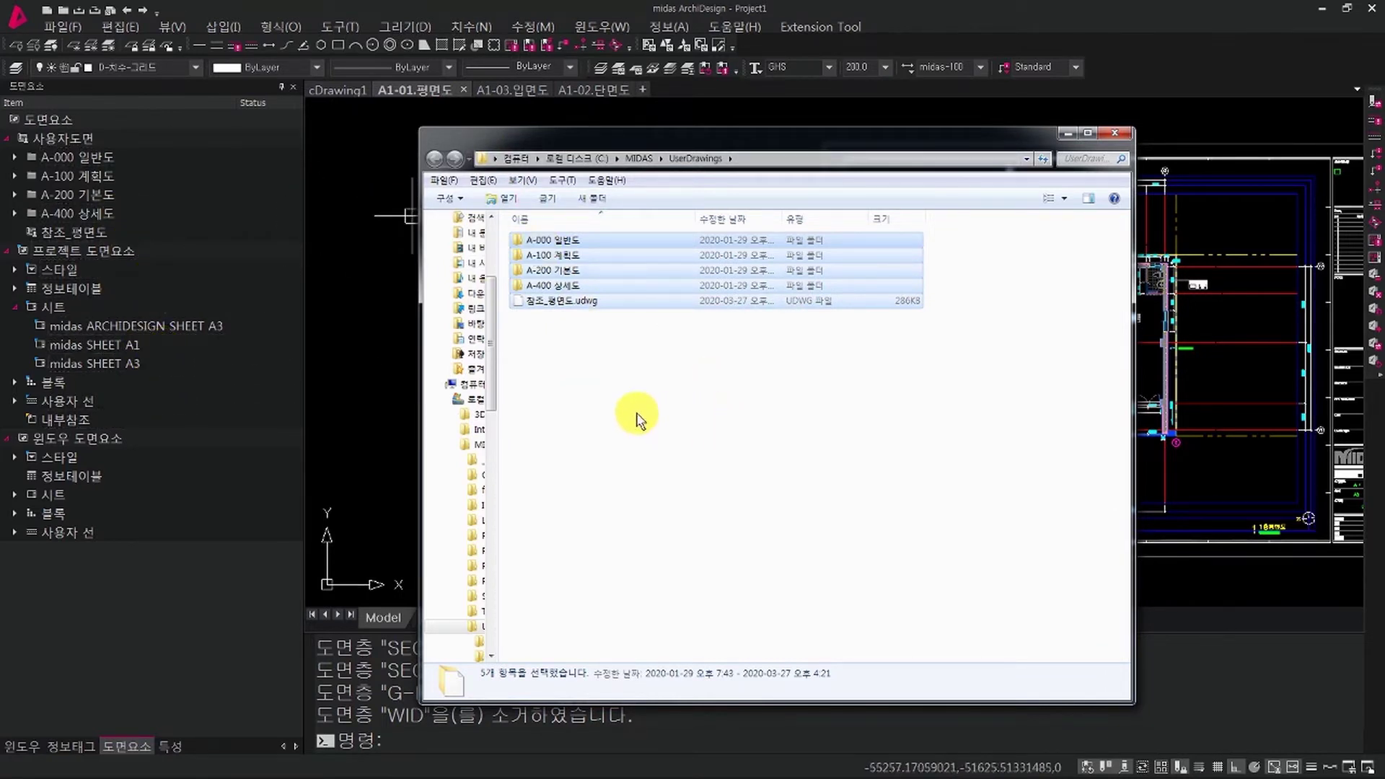
click(772, 159)
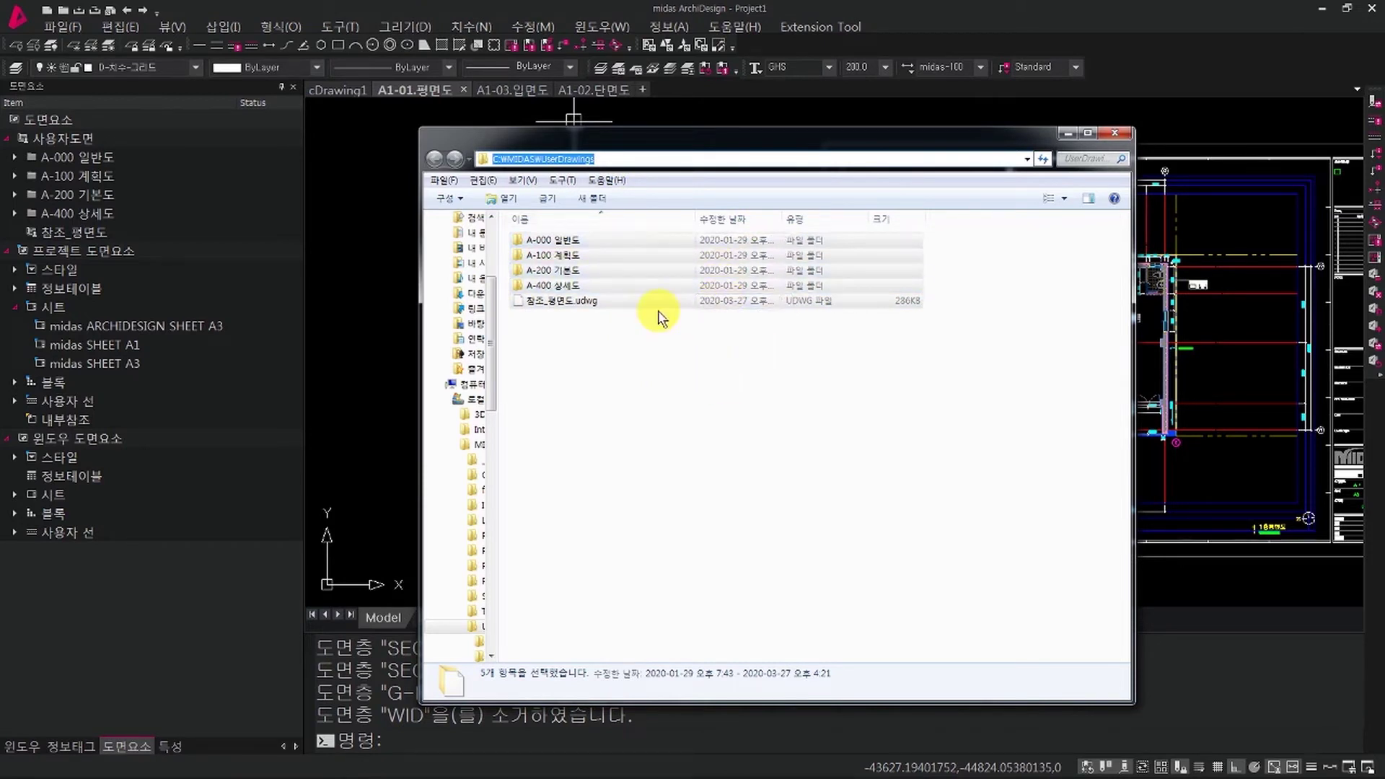
click(1114, 136)
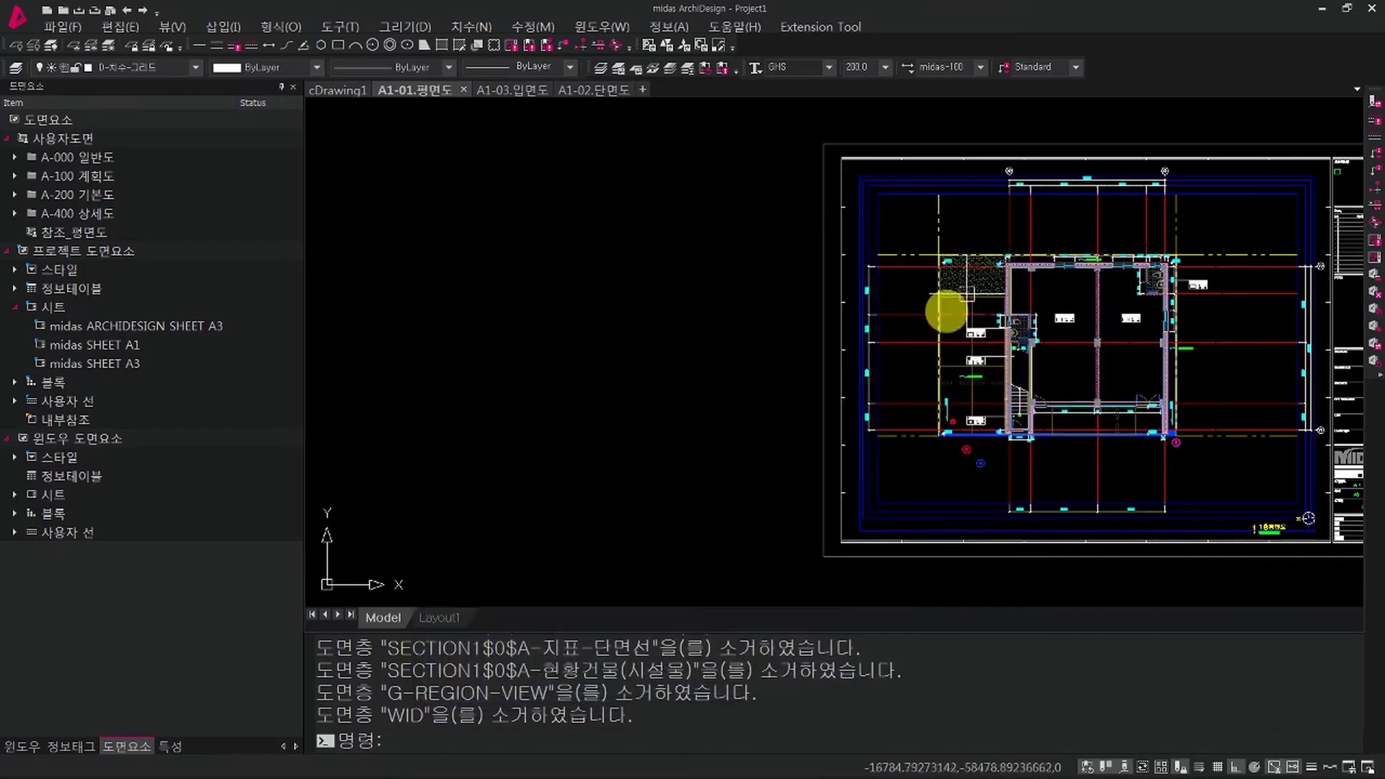
Step: Cancel any active command and open the Options dialog with the OP command
scroll(861, 344, up, 2)
key(Escape)
key(Escape)
key(Escape)
key(Escape)
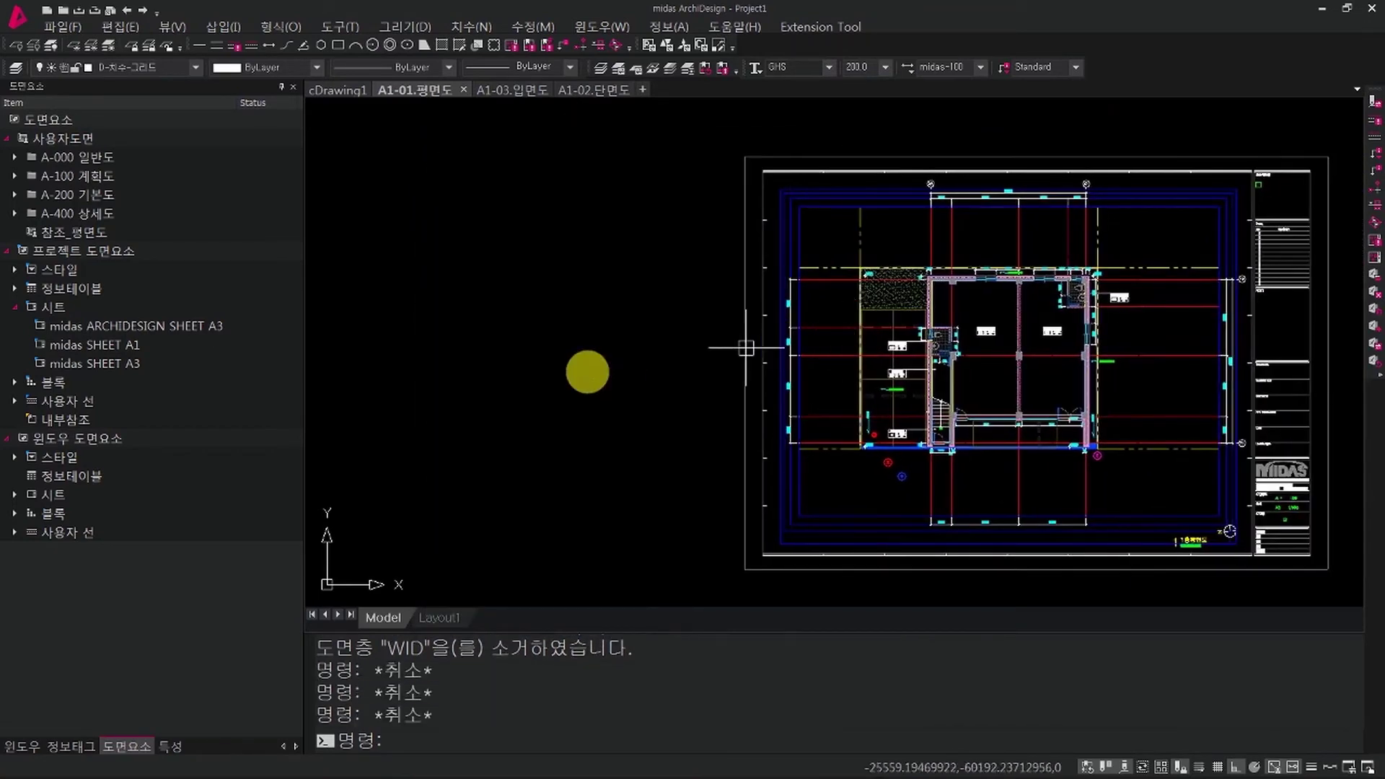
text(op)
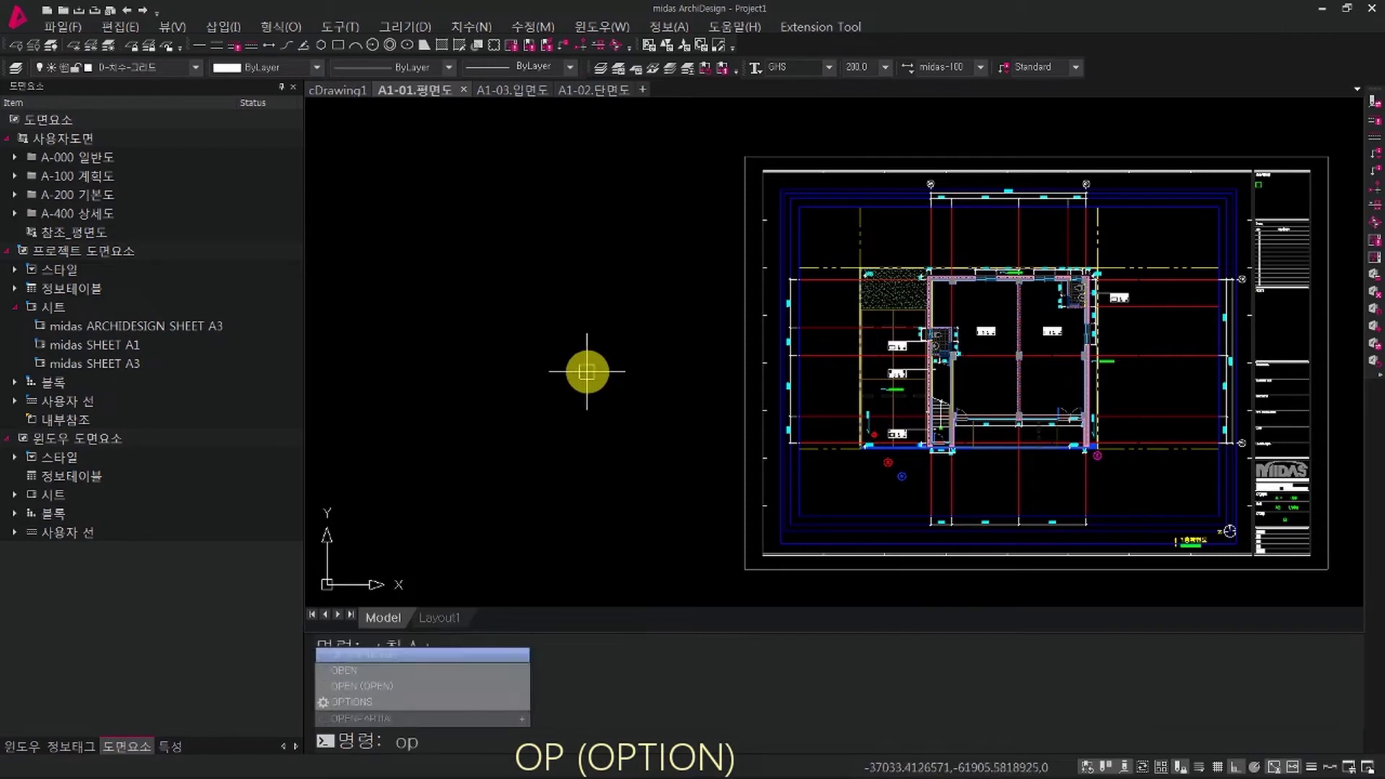
key(Down)
key(Down)
key(Down)
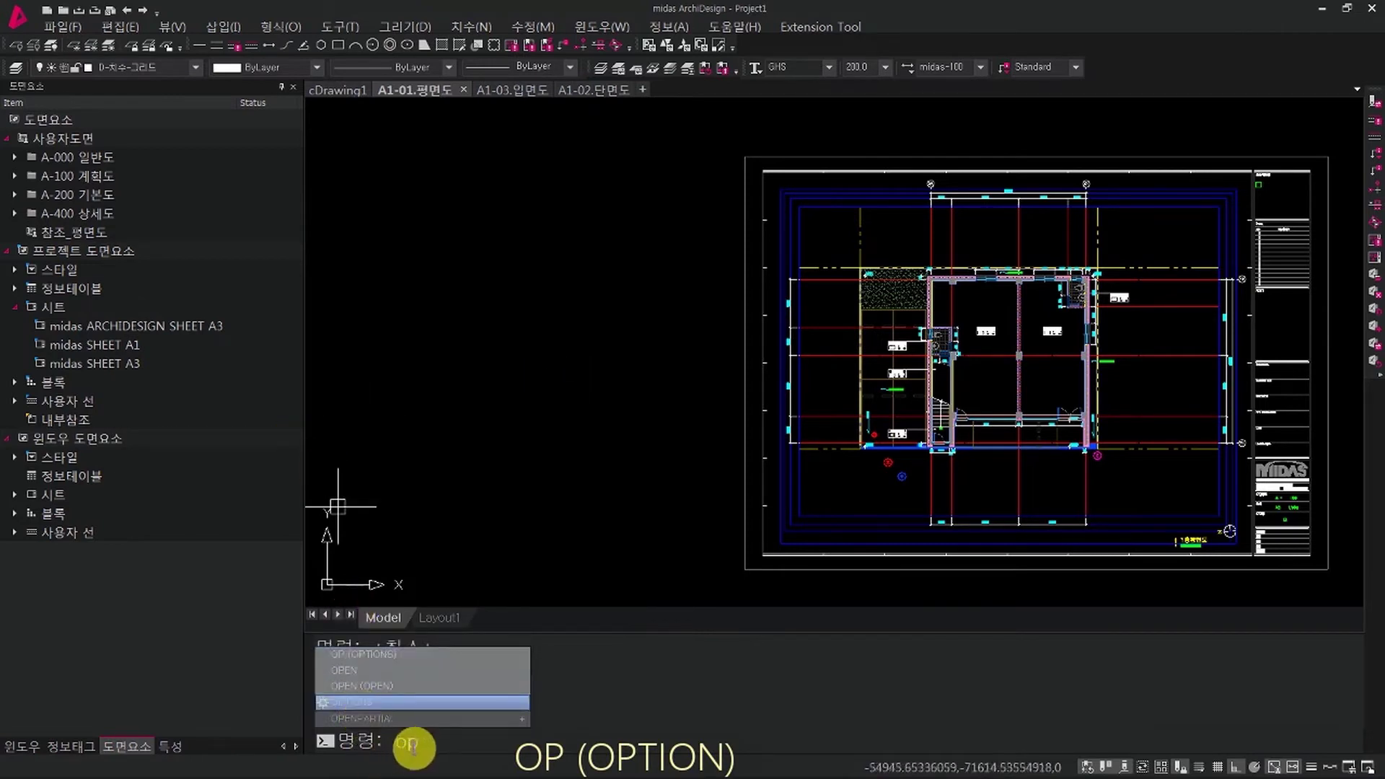
key(Up)
key(Up)
key(Up)
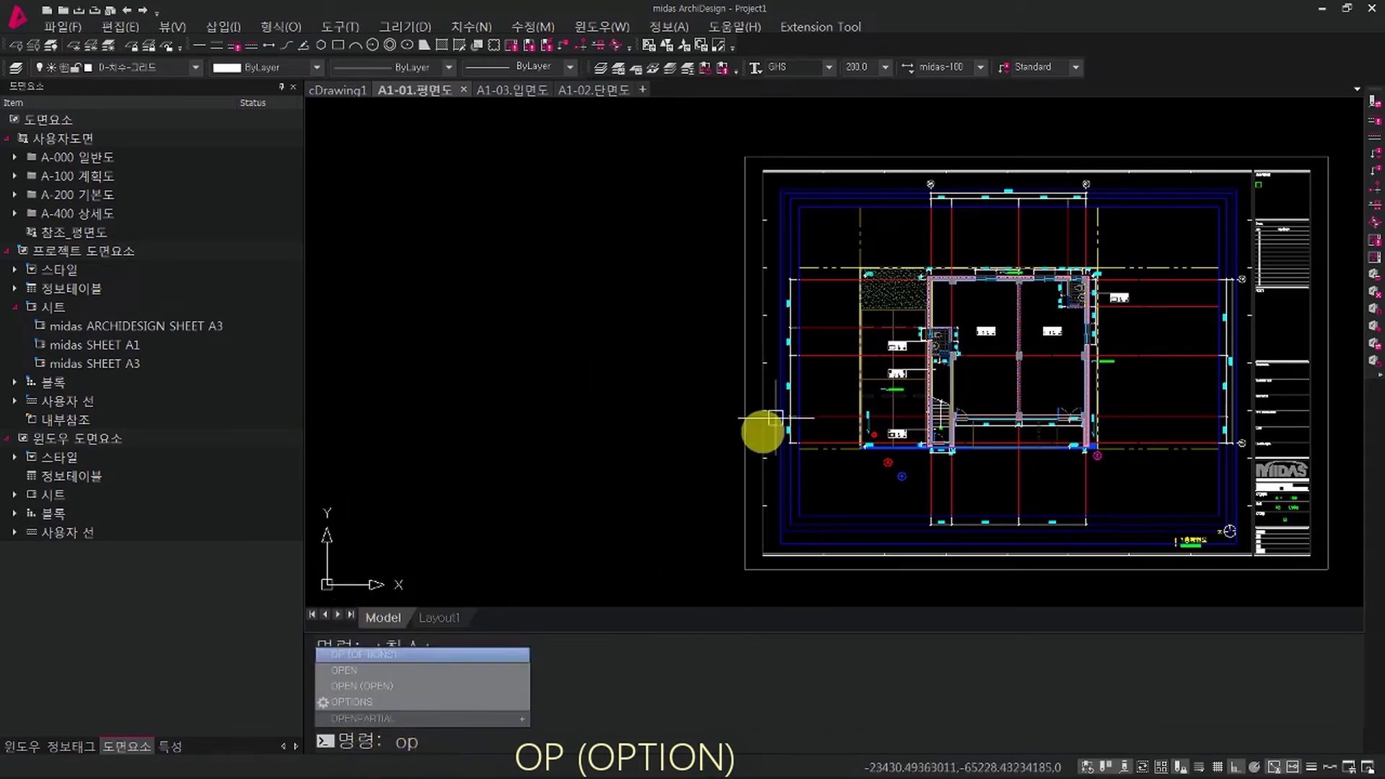
key(Return)
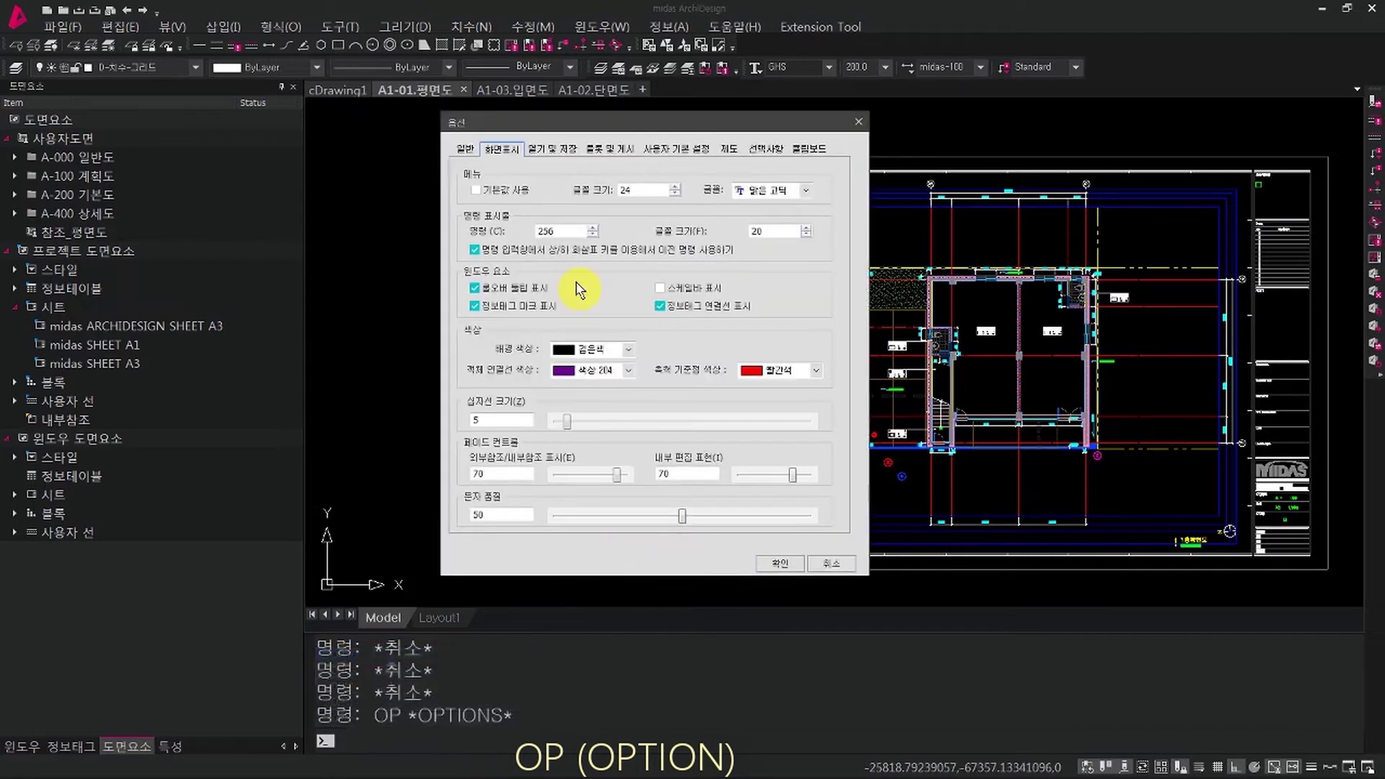
Step: Show the folder assigned to the user drawing path (사용자도면 경로) in the general options
click(465, 150)
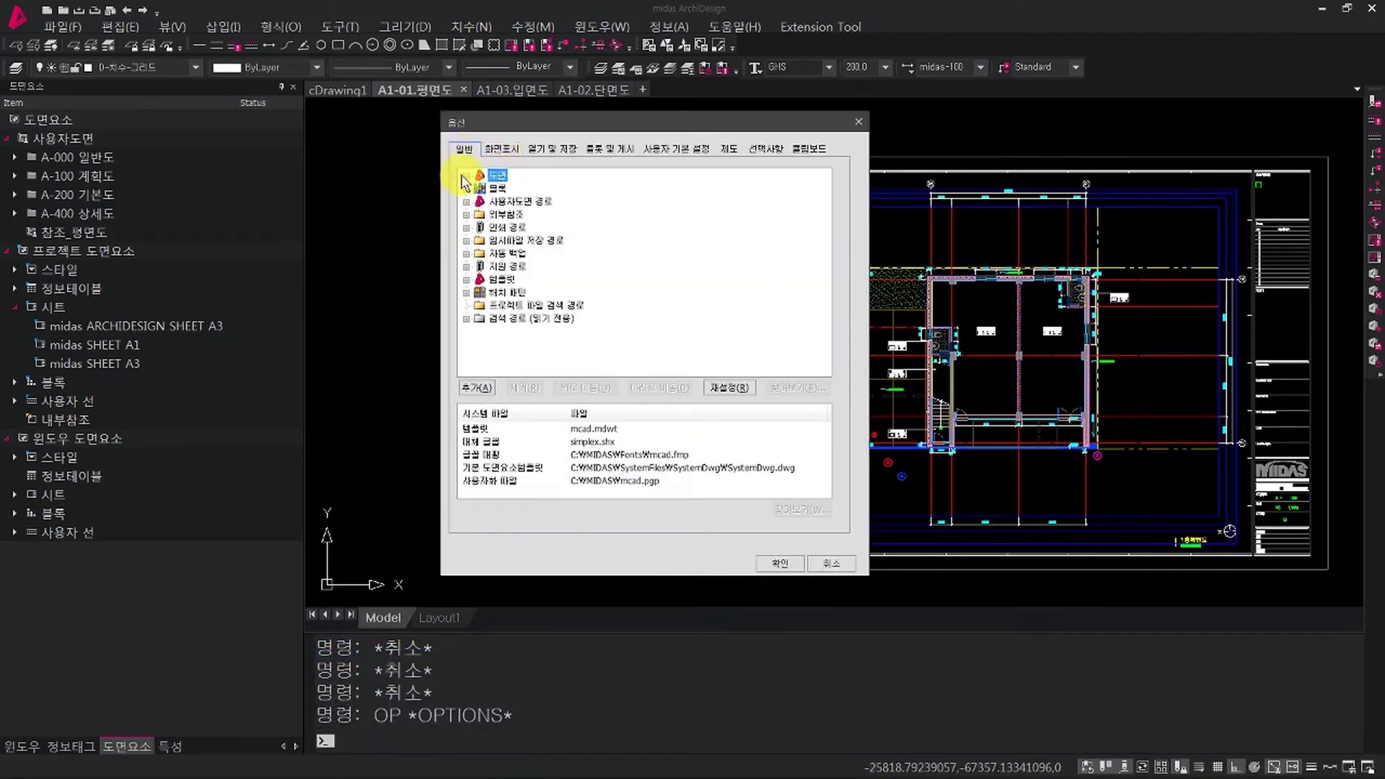
click(516, 202)
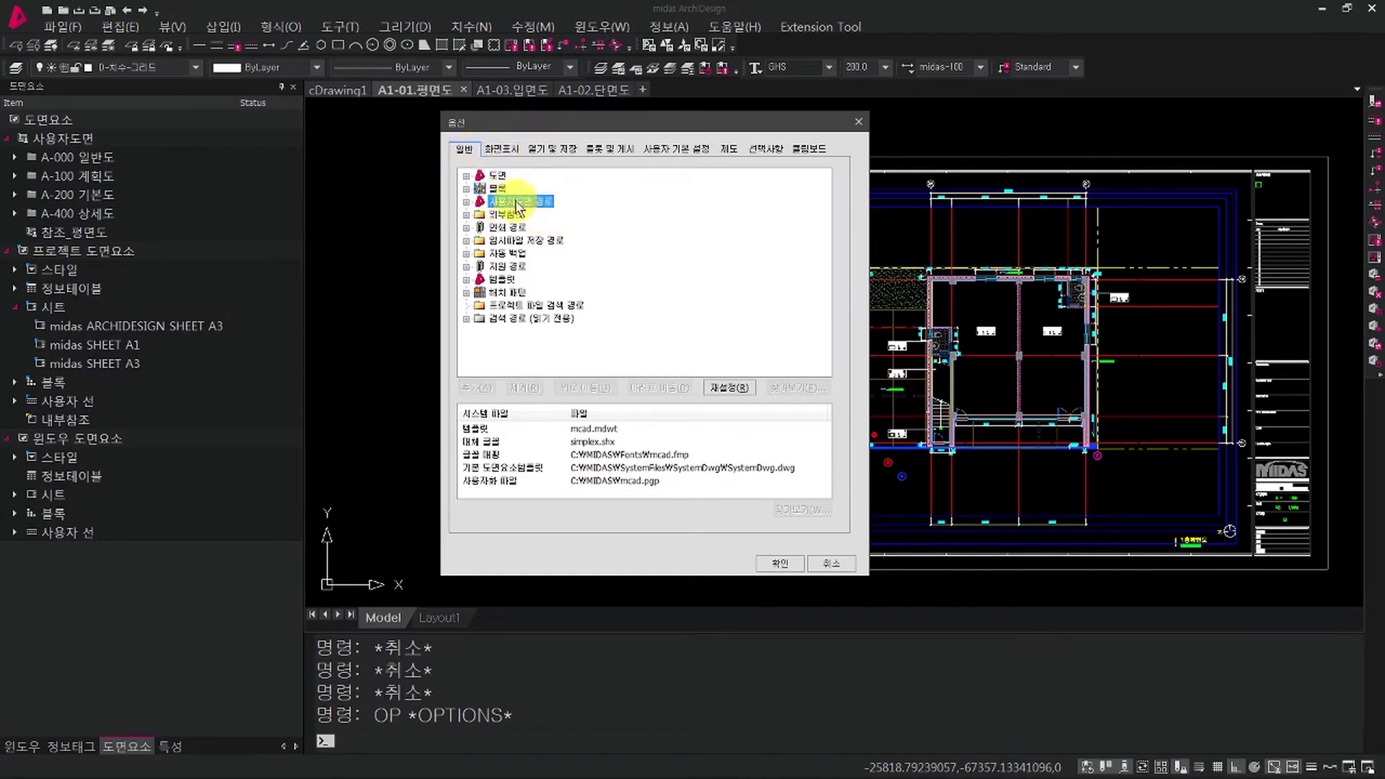
double_click(518, 202)
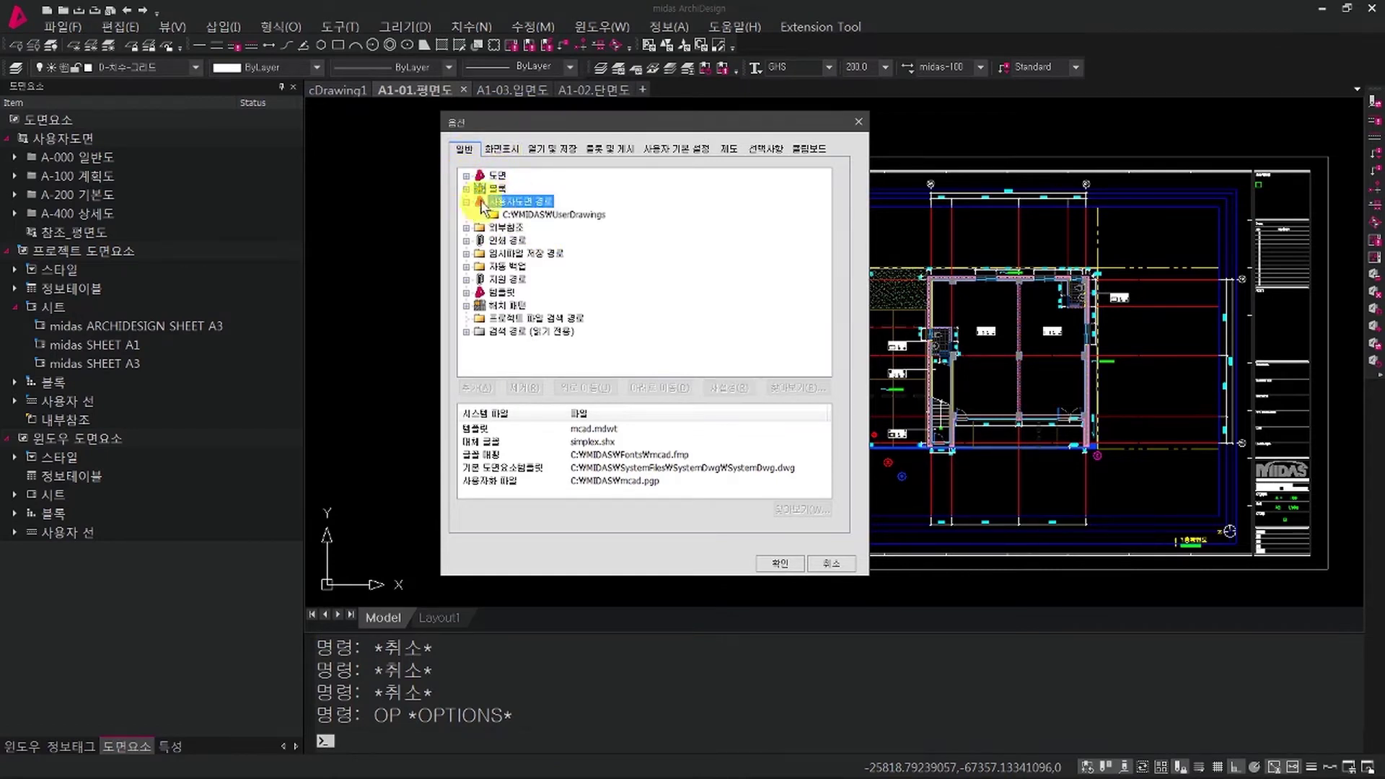
click(555, 217)
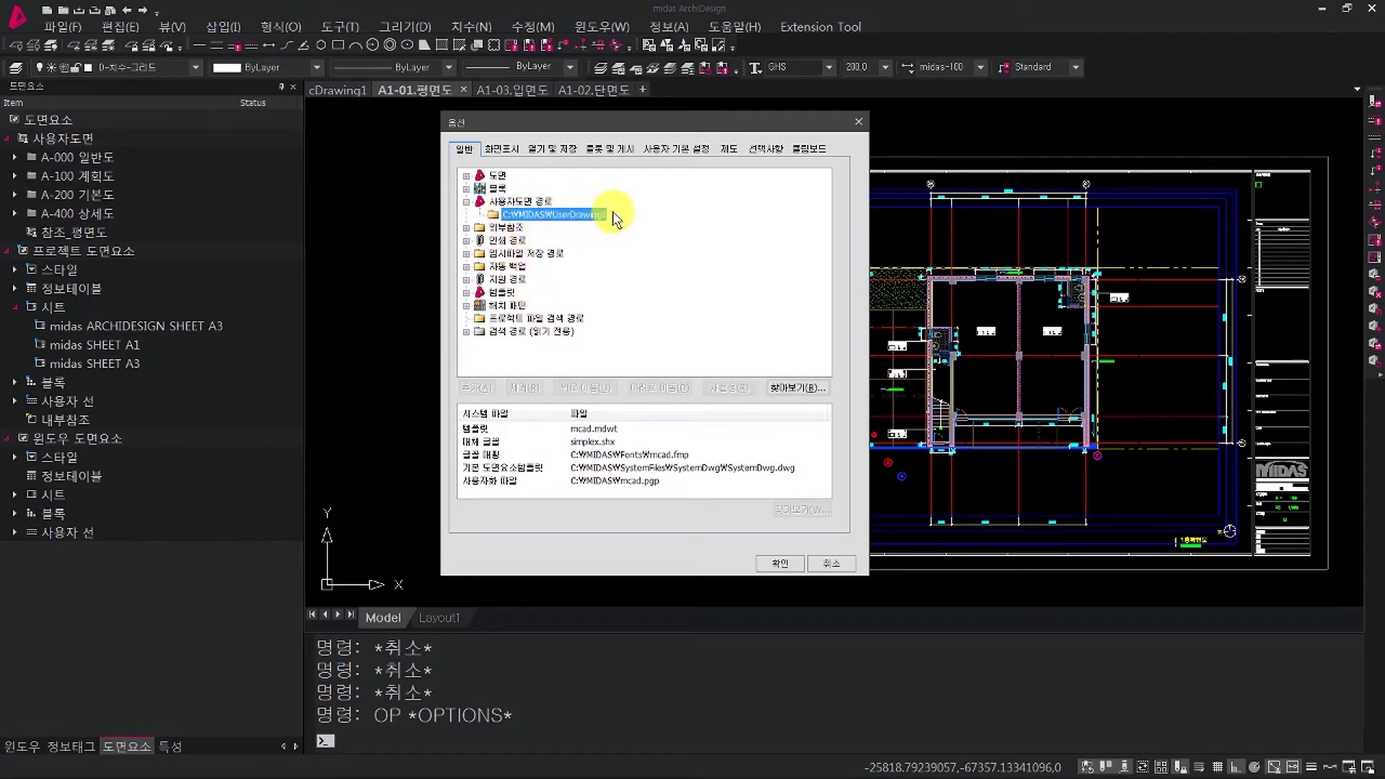
Step: Set the user drawing path (사용자도면 경로) to the 3DP folder on drive C
click(800, 387)
drag(676, 225, 816, 239)
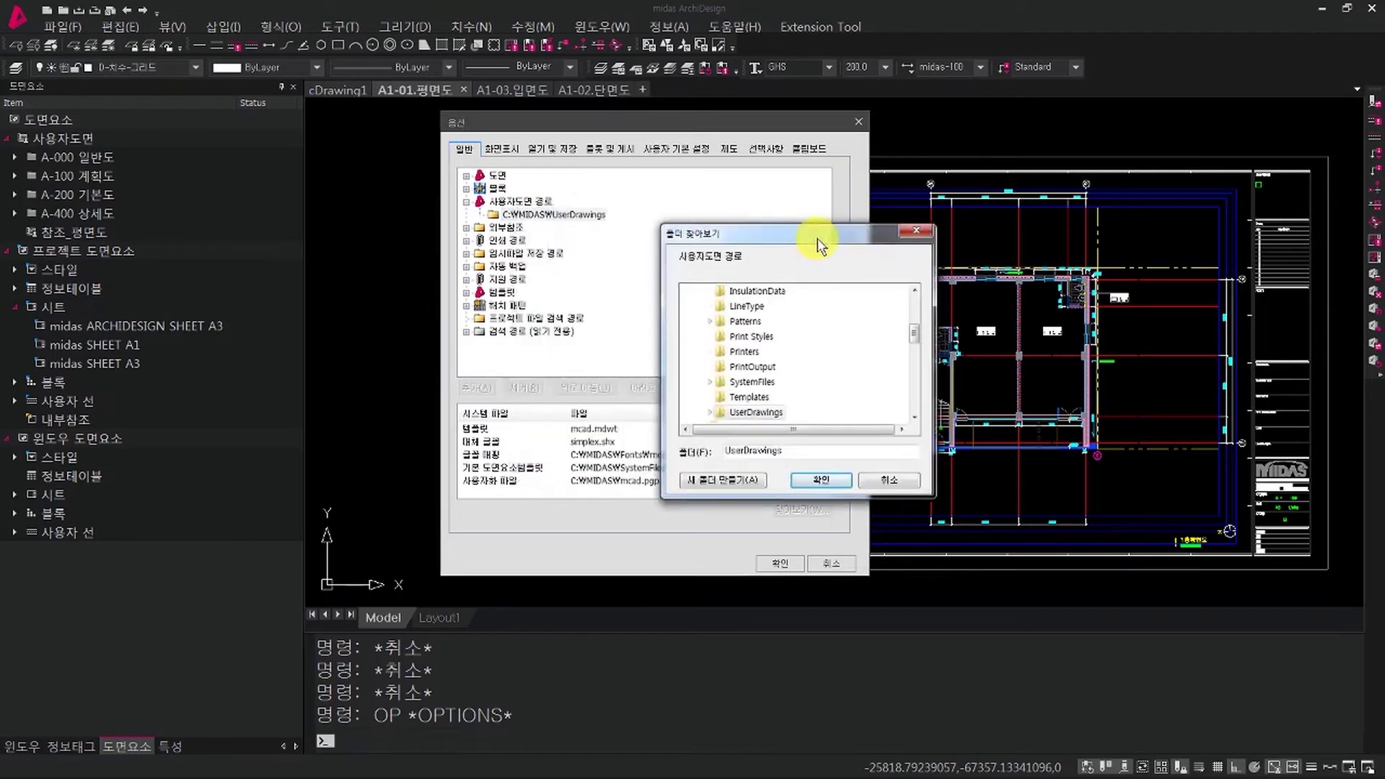
scroll(772, 351, up, 5)
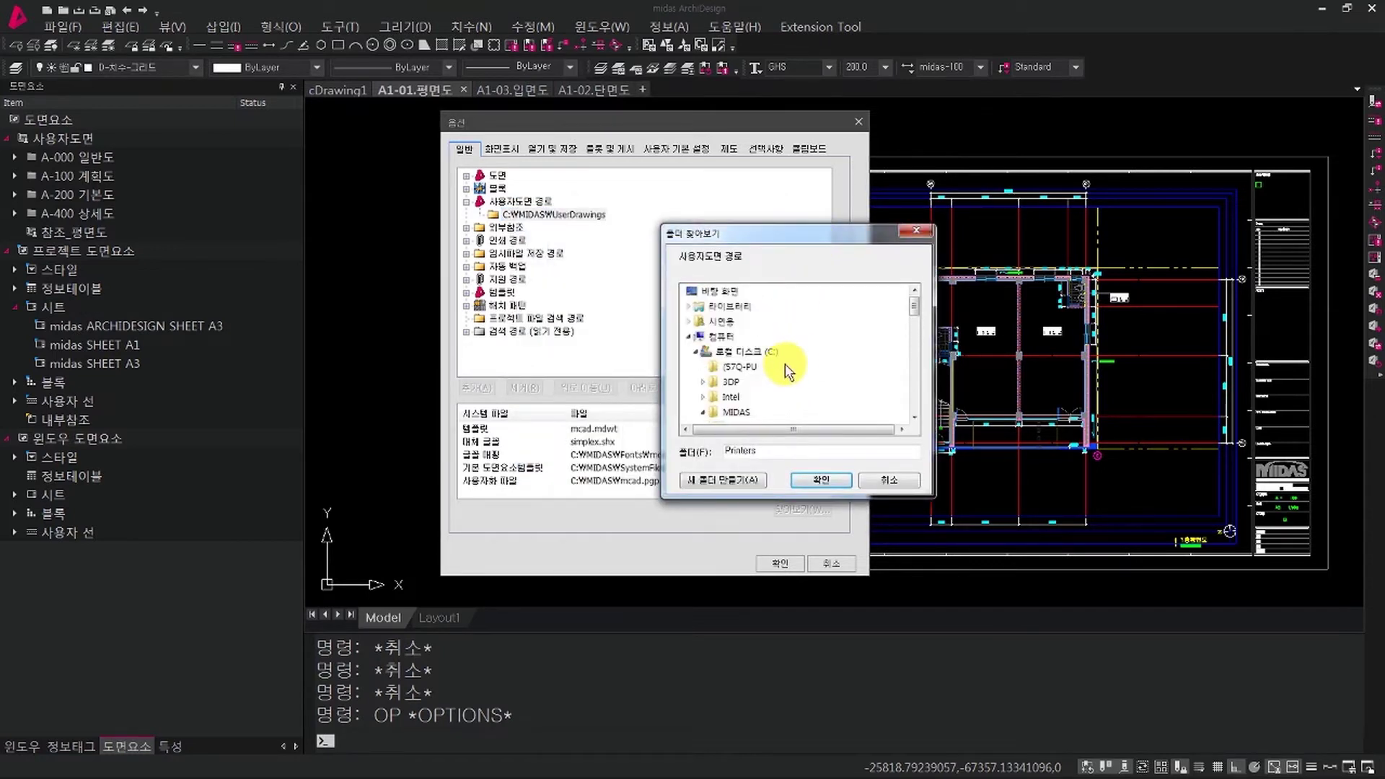
click(752, 380)
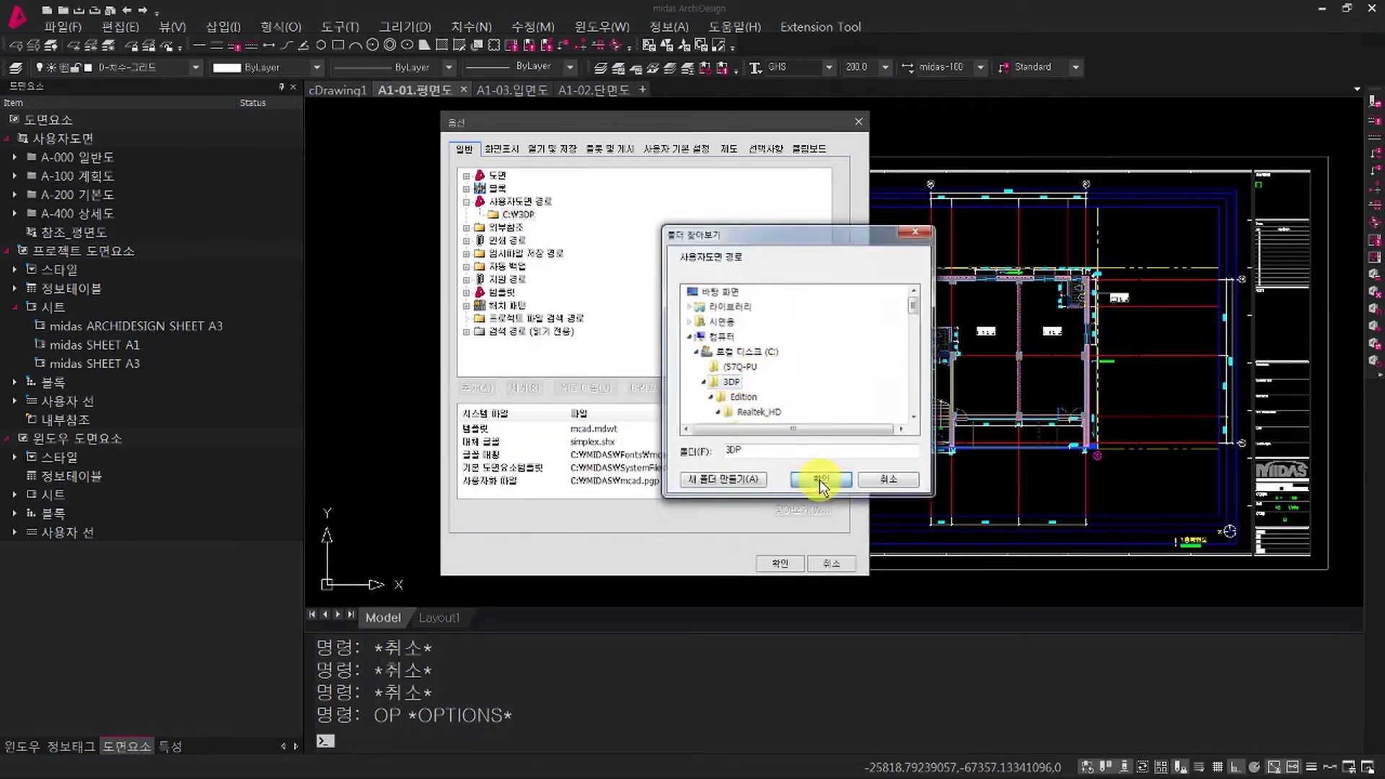
click(823, 479)
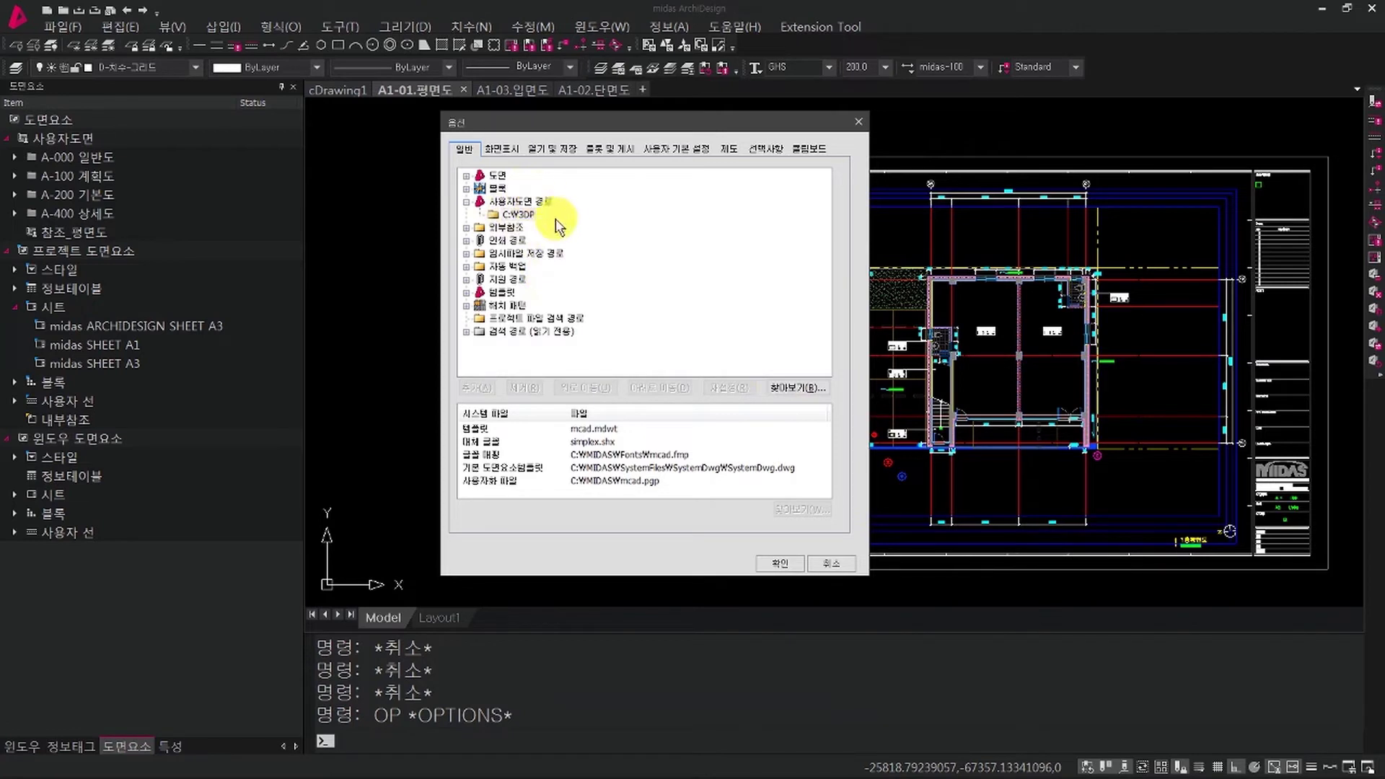
Step: Reset the user drawing path (사용자도면 경로) to its default folder and accept the options
click(532, 201)
click(728, 388)
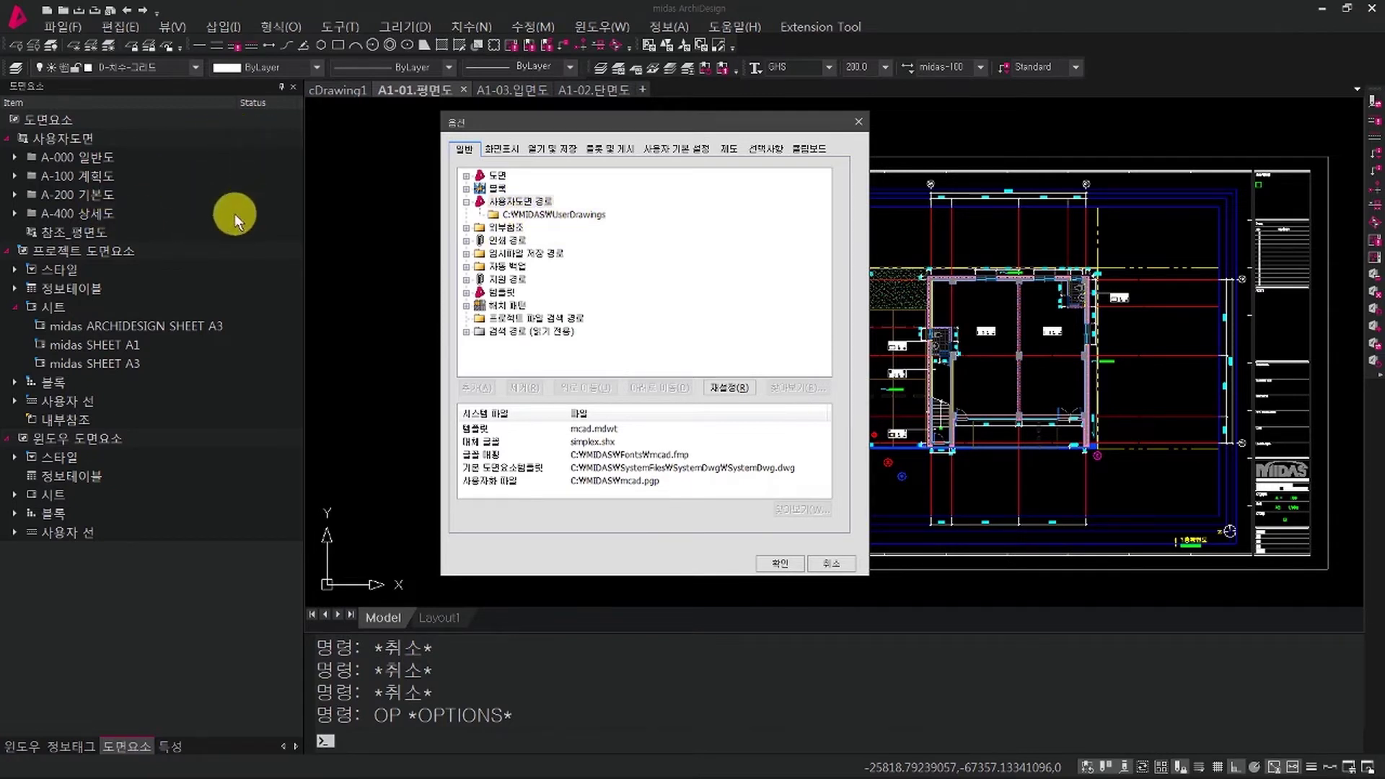
click(766, 563)
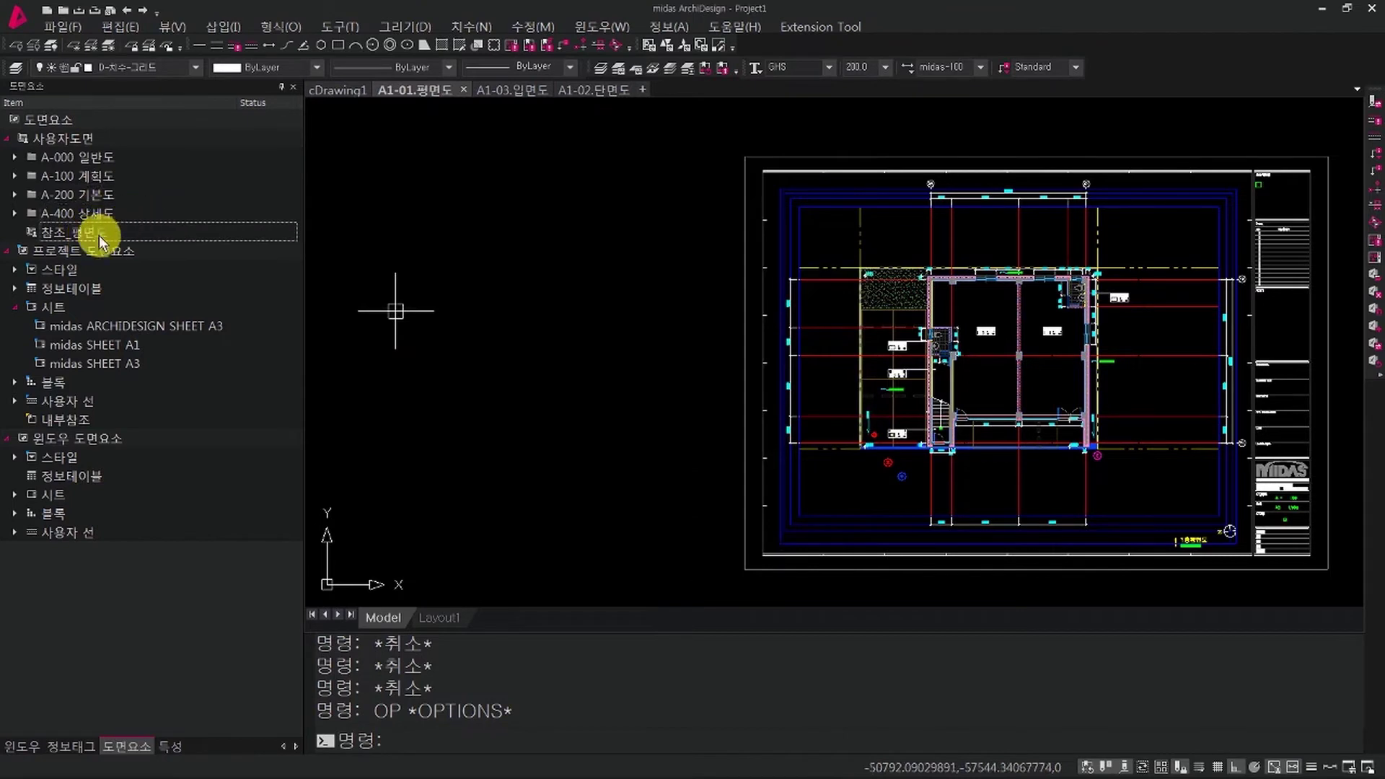
click(440, 331)
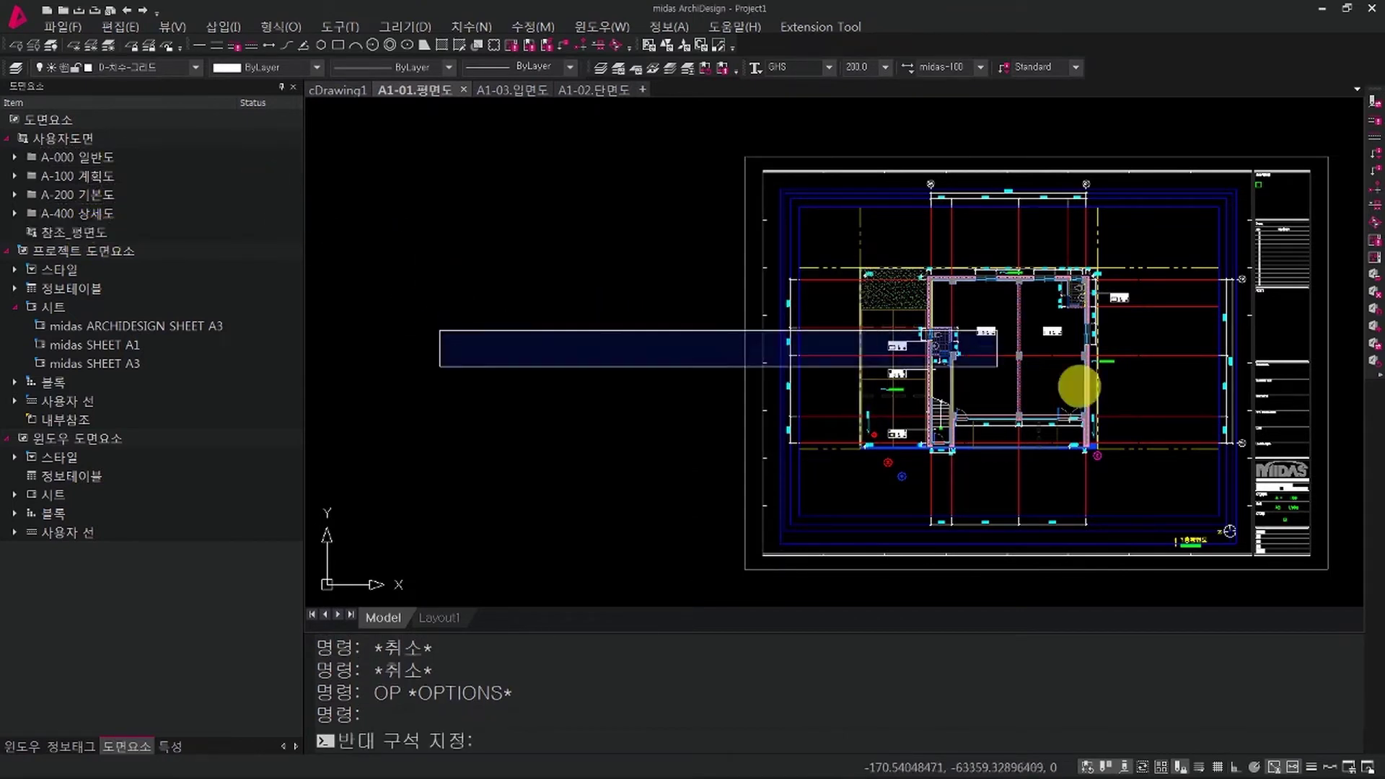
key(Escape)
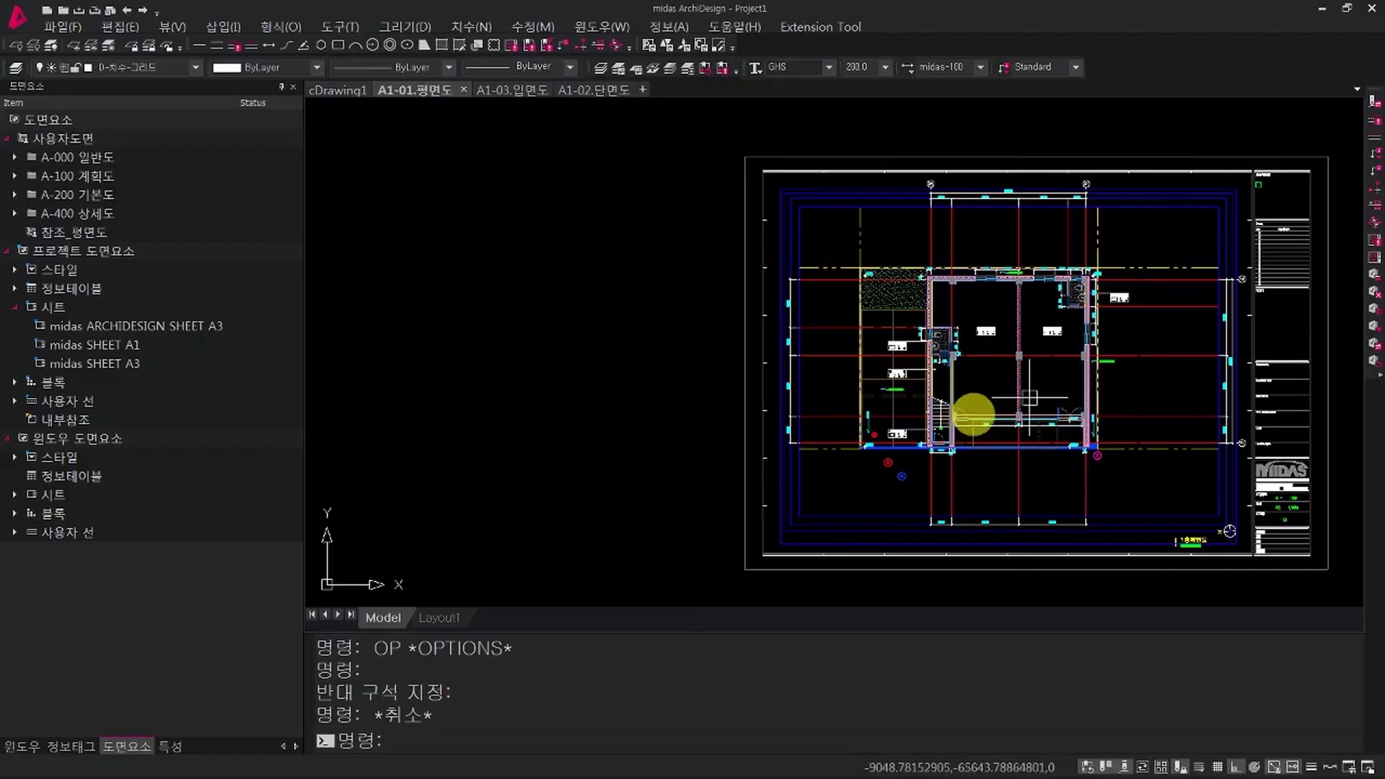
mouse_move(921, 464)
middle_down()
mouse_move(964, 442)
mouse_move(1073, 464)
mouse_move(1203, 446)
middle_up()
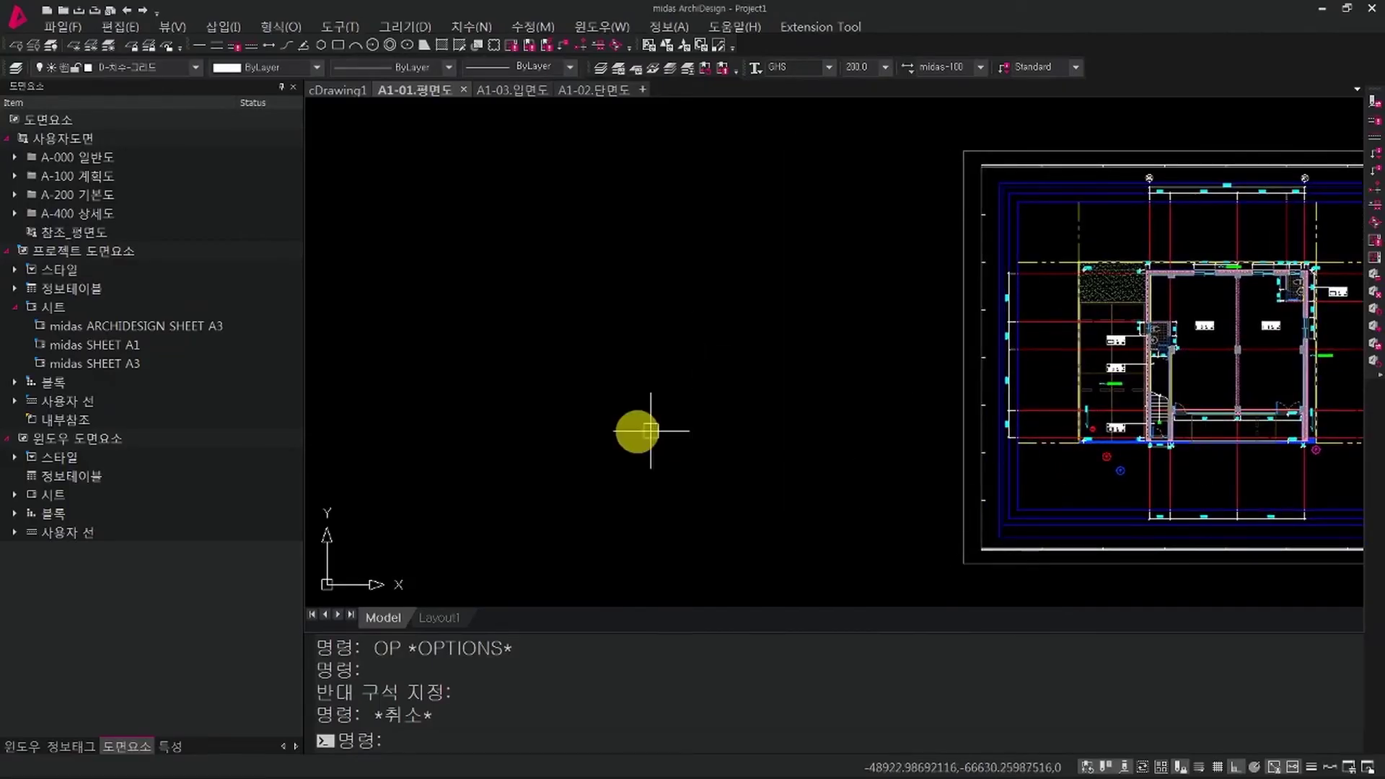
key(Escape)
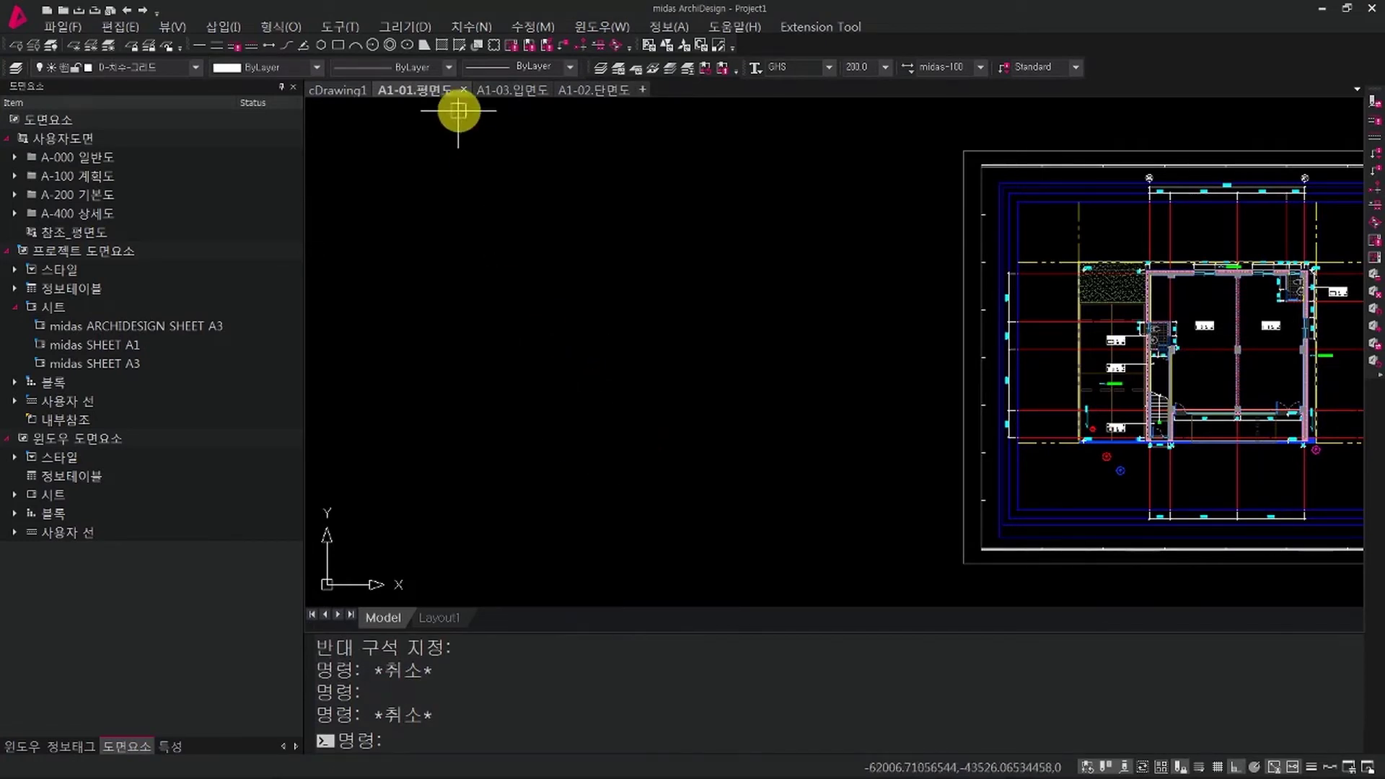
click(225, 264)
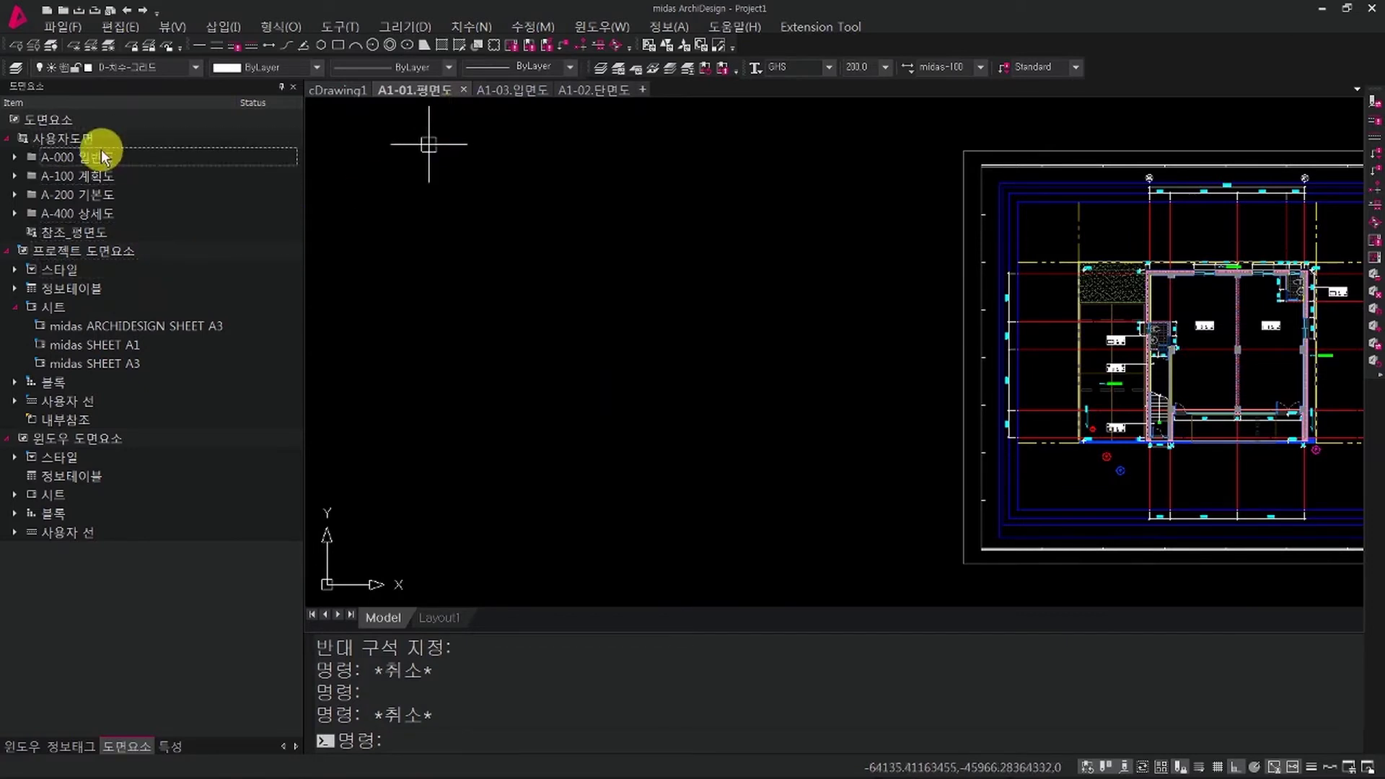
Step: Insert the user drawing 참조_평면도 into model space, in the empty area to the left of the existing floor plan sheet
click(93, 229)
drag(125, 231, 587, 436)
scroll(504, 538, down, 2)
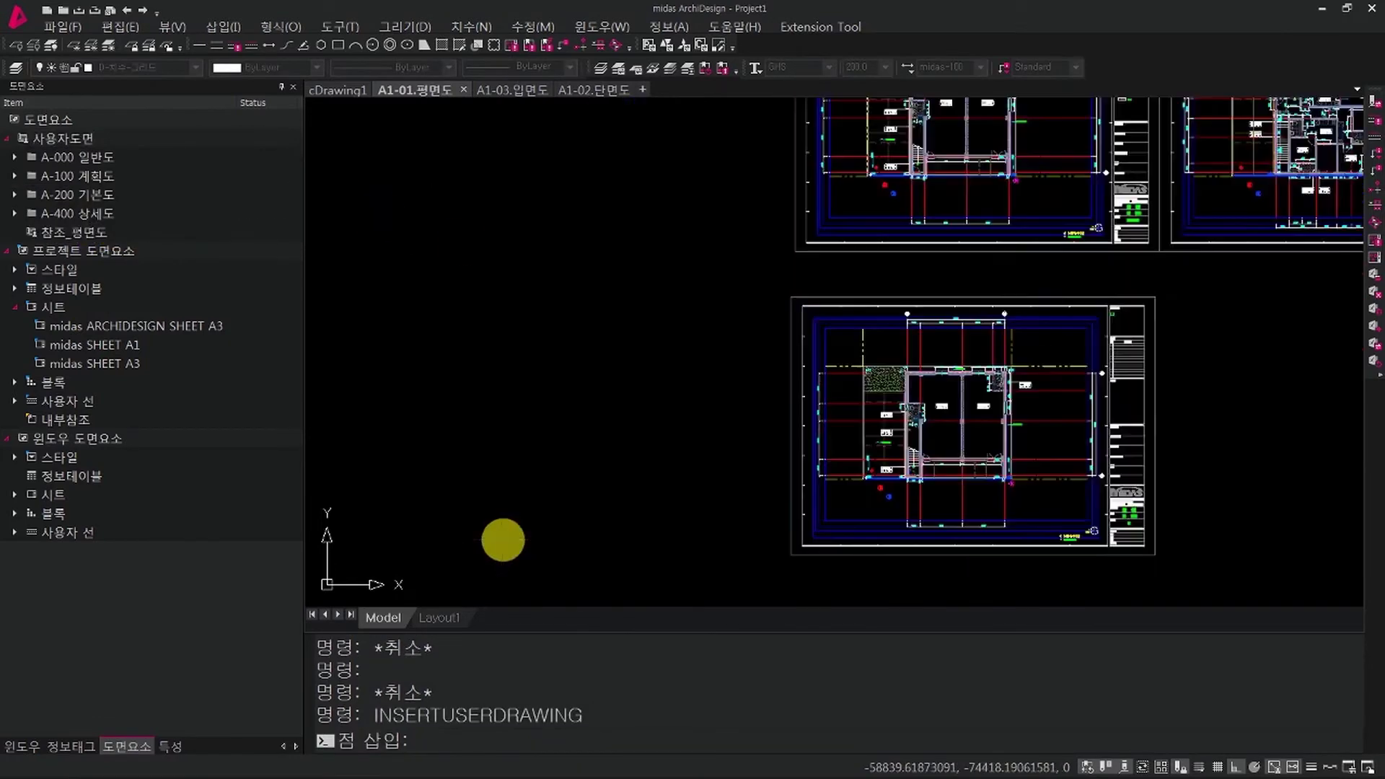
middle_drag(521, 529, 577, 501)
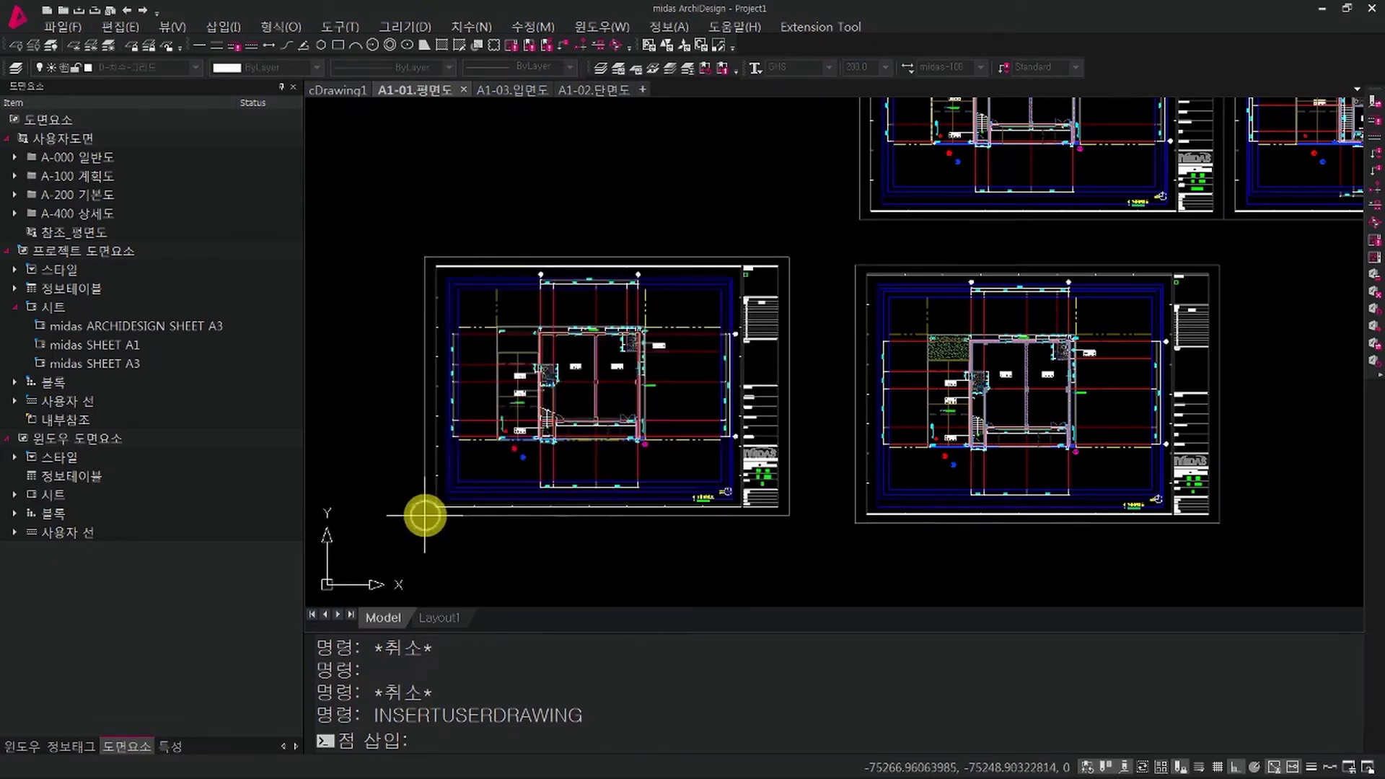
click(425, 515)
scroll(365, 454, up, 2)
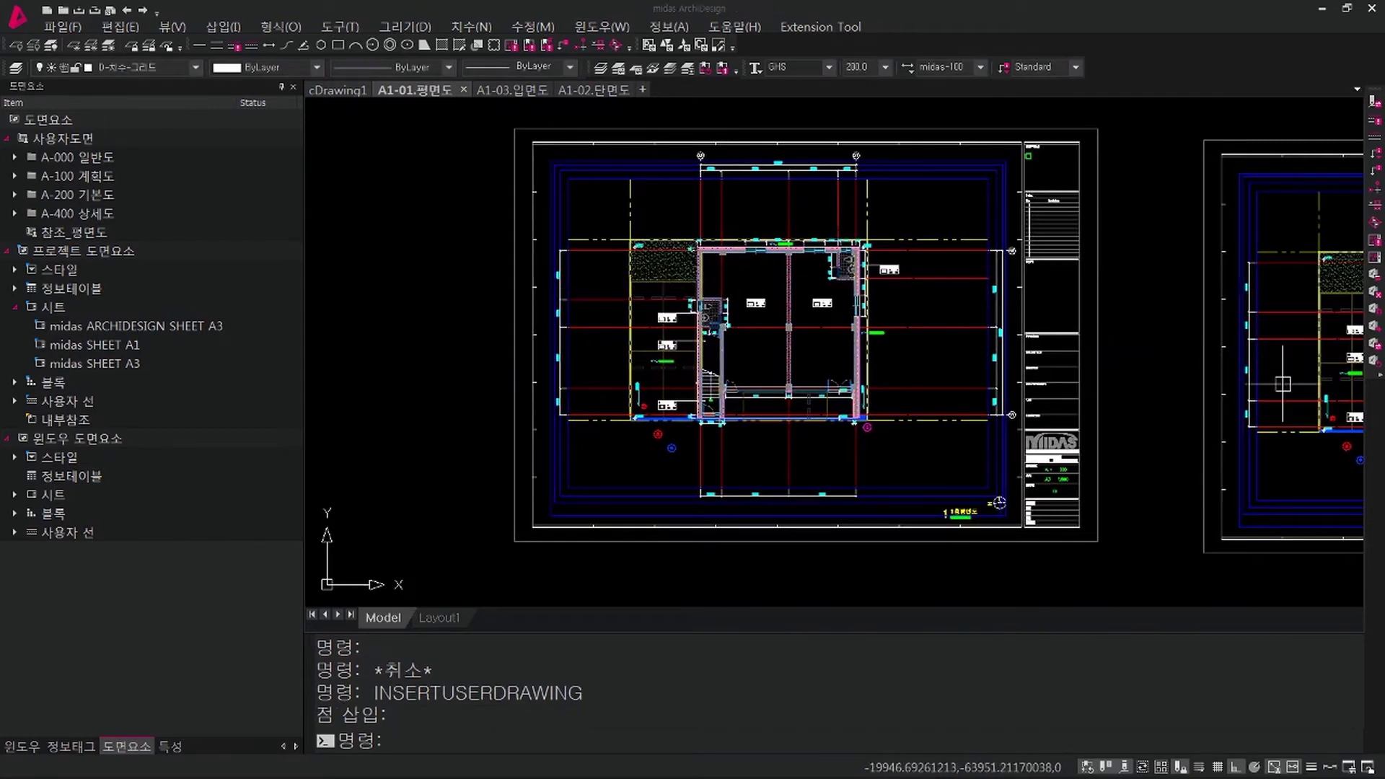
click(103, 230)
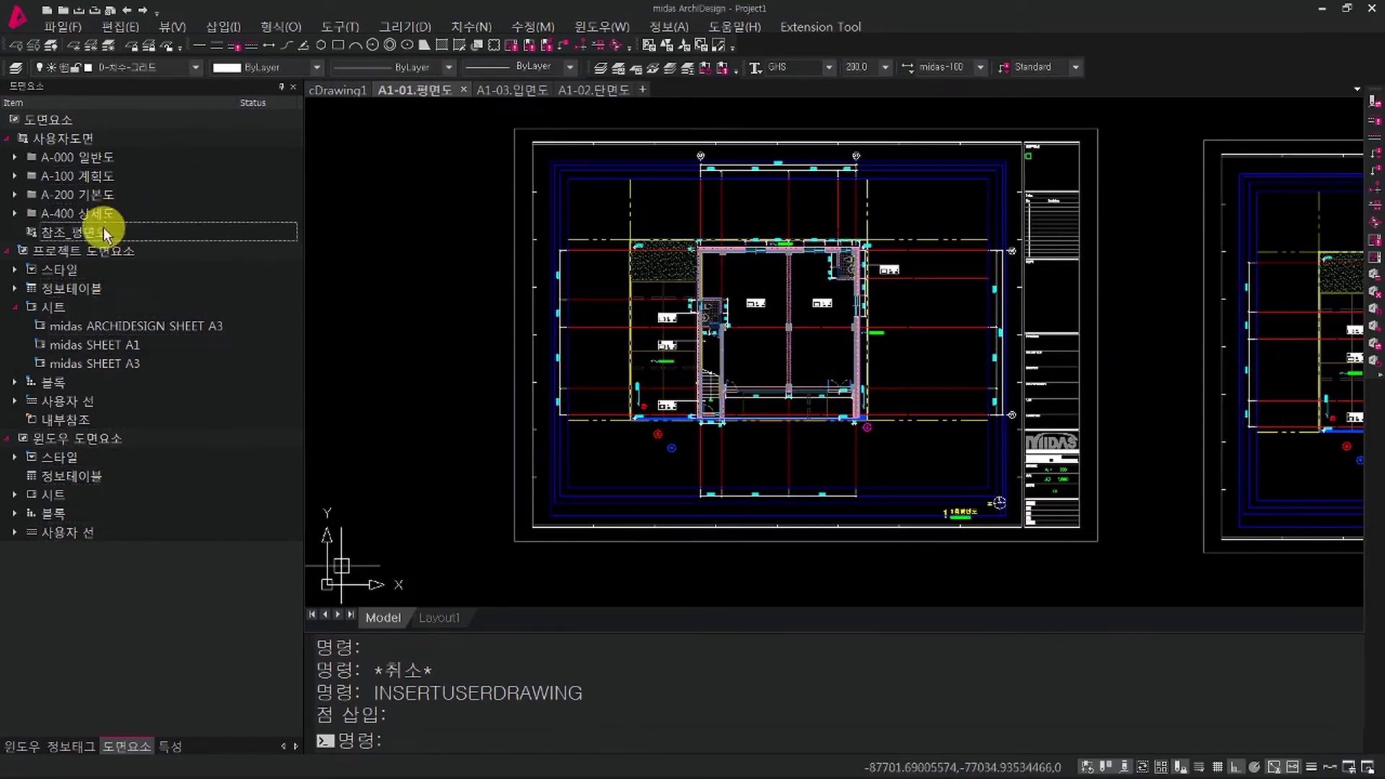
Step: Place a copy of the user drawing 참조_평면도 in model space, just left of the leftmost floor plan sheet
click(764, 383)
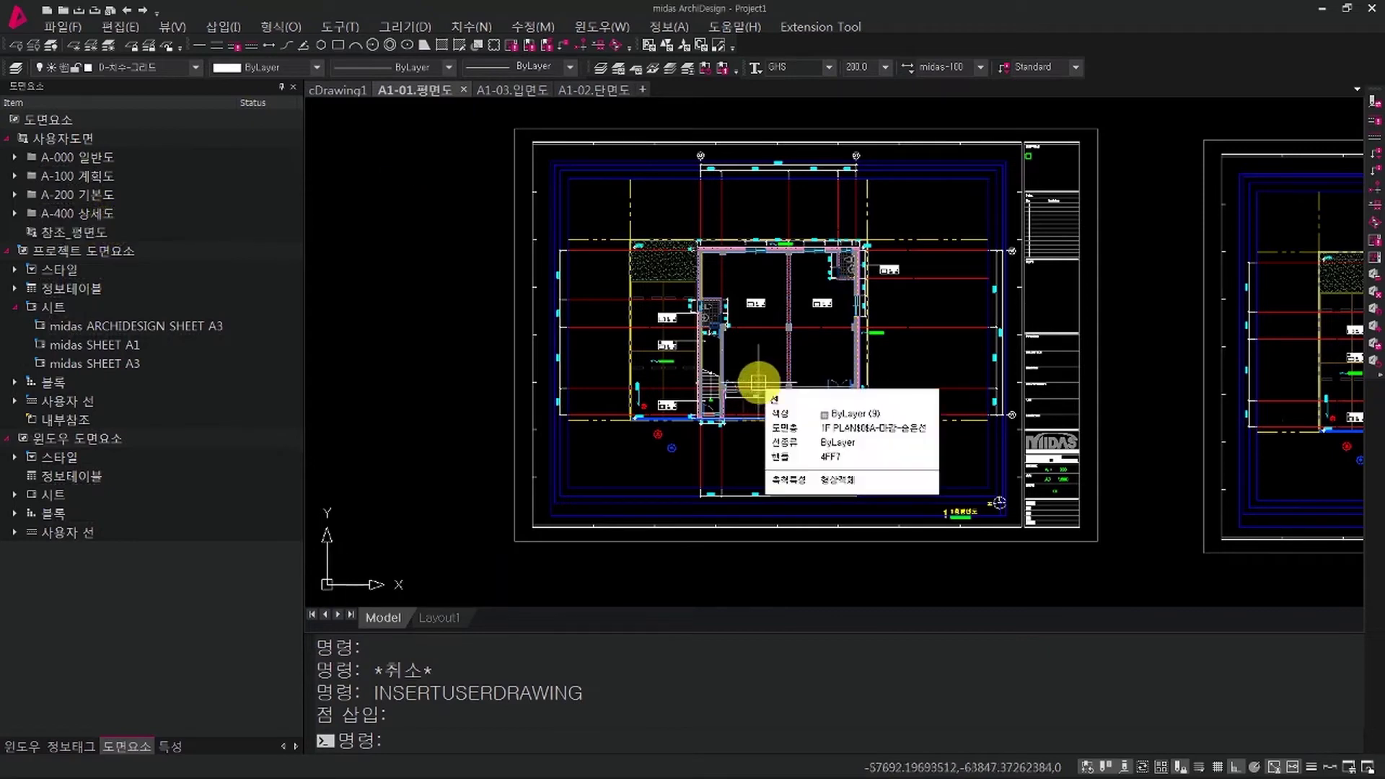
key(Escape)
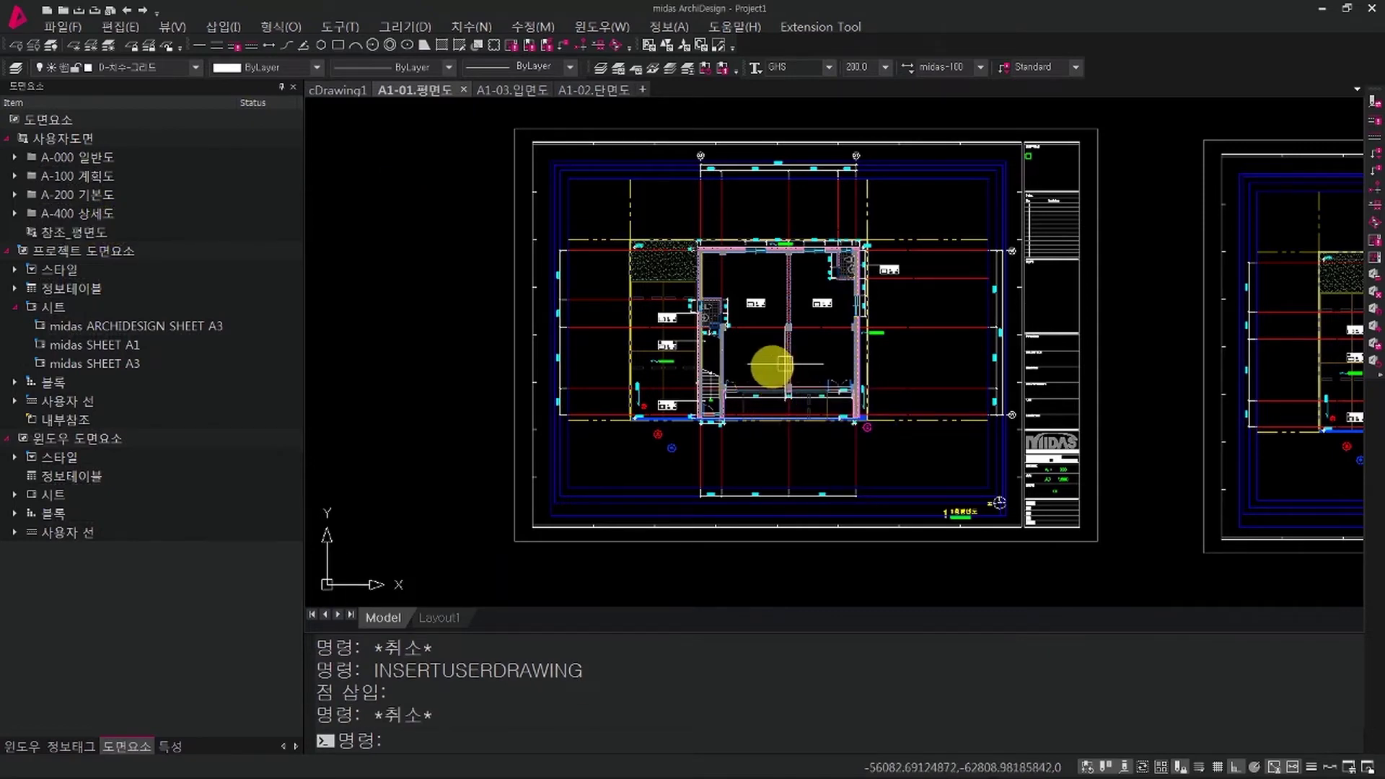
mouse_move(784, 363)
middle_down()
mouse_move(779, 411)
mouse_move(876, 411)
middle_up()
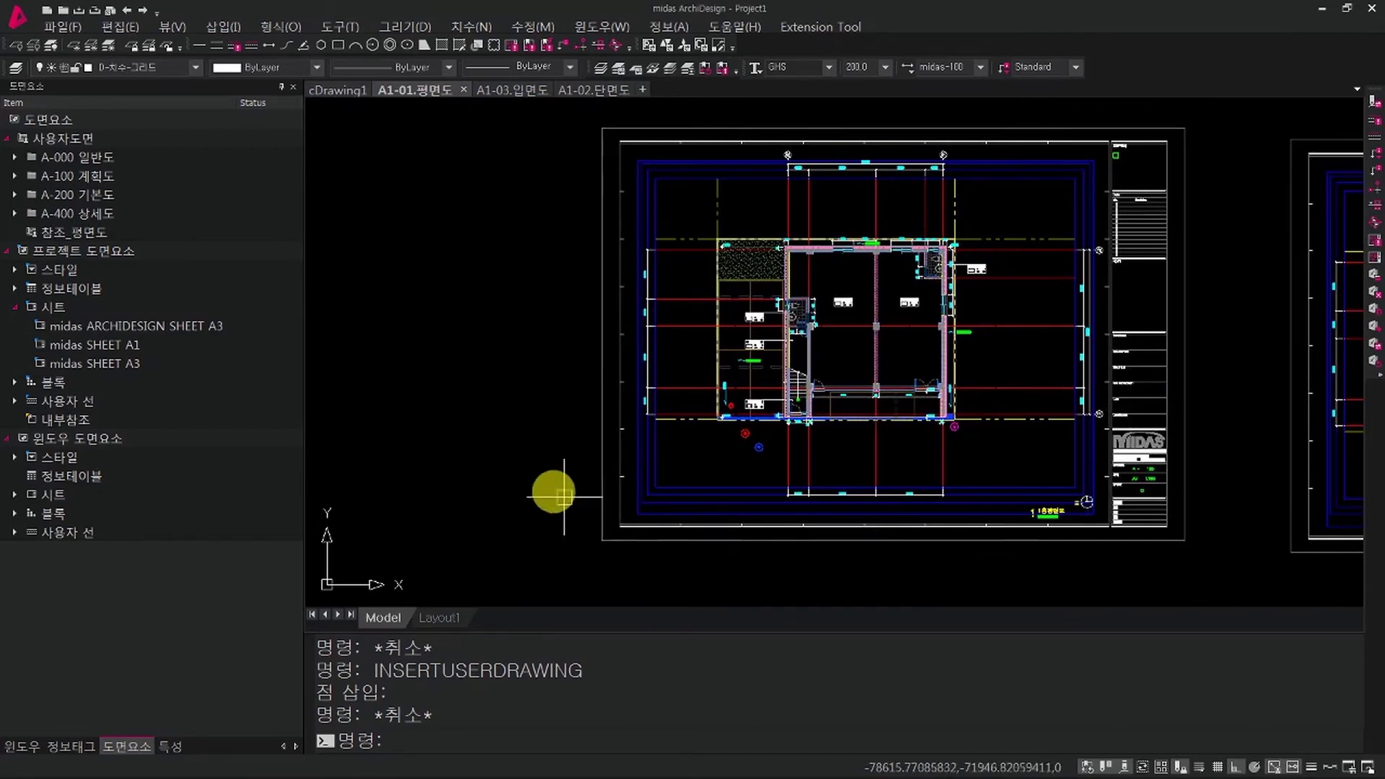
middle_drag(542, 330, 574, 324)
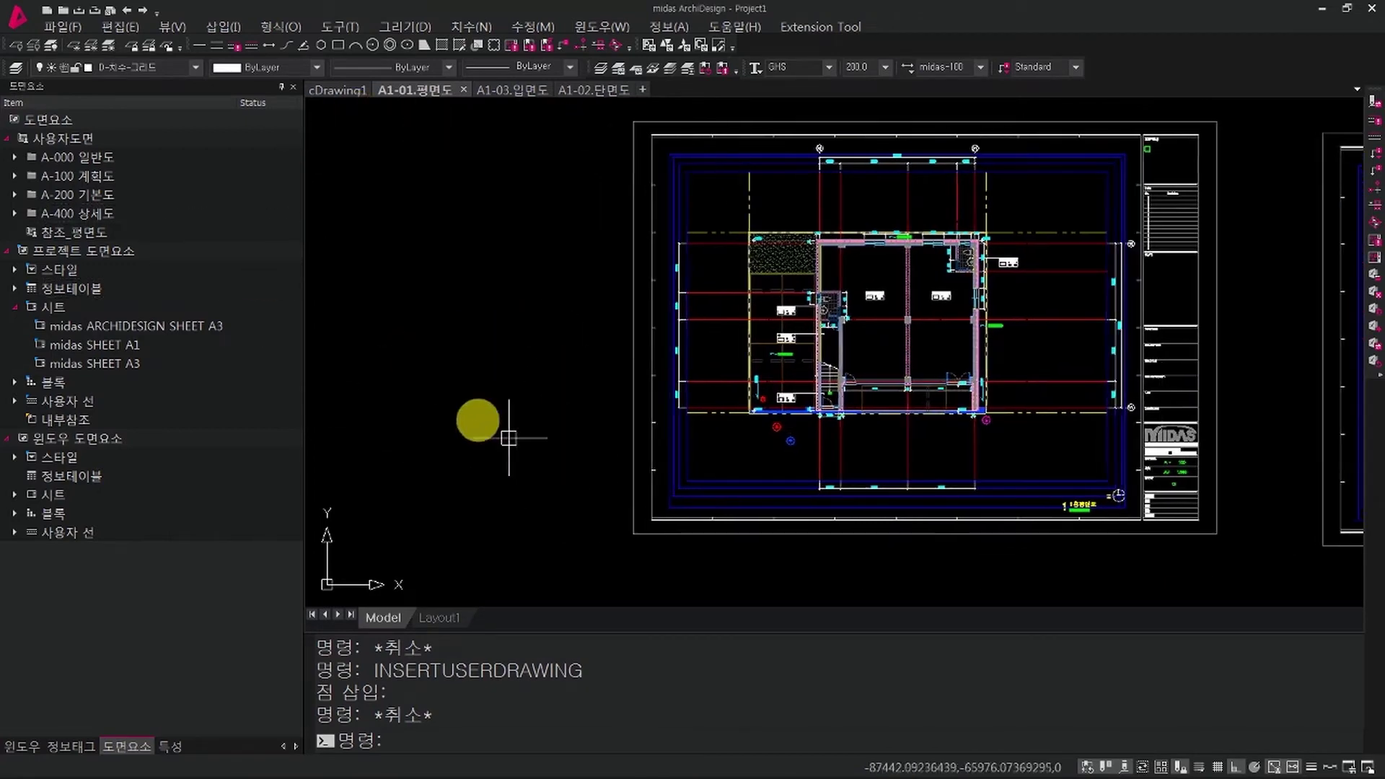
middle_drag(679, 288, 725, 303)
scroll(707, 287, down, 2)
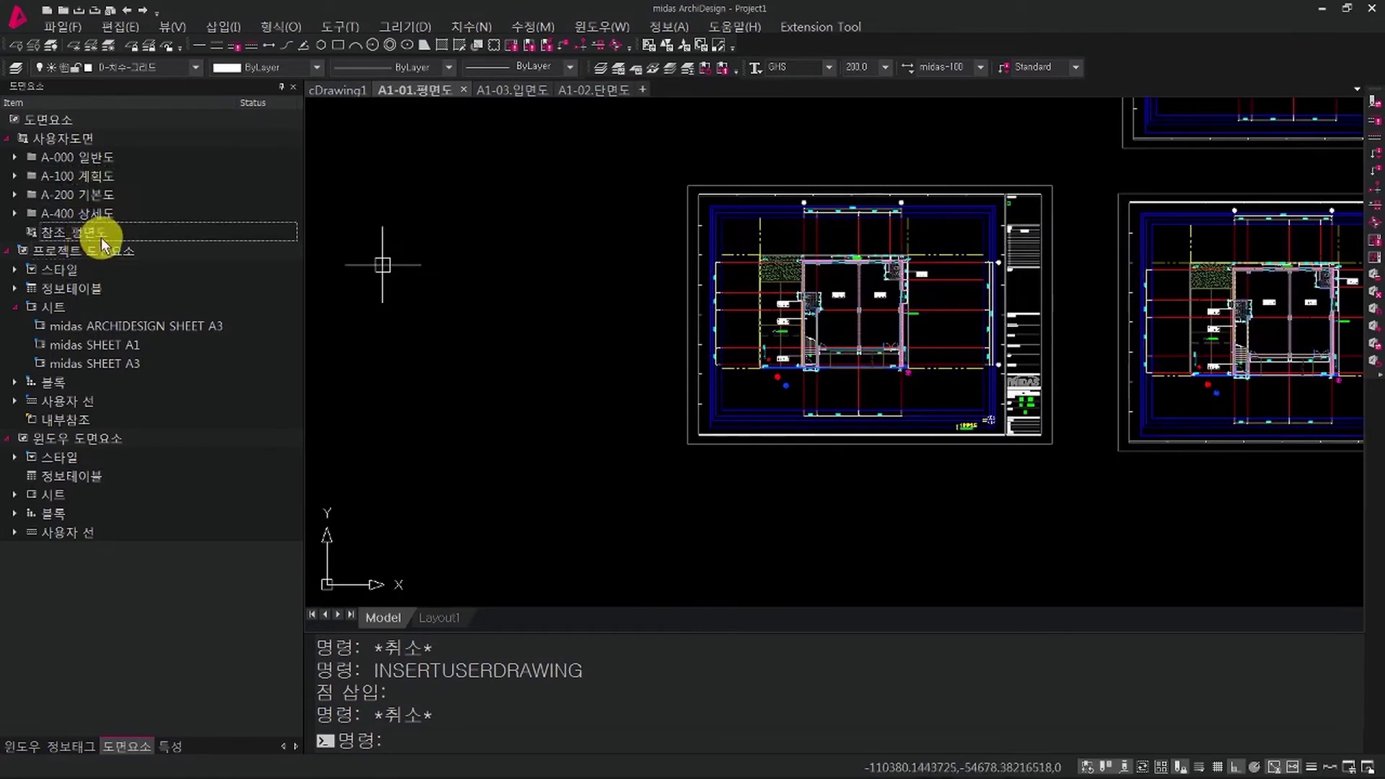
drag(114, 235, 426, 379)
middle_drag(563, 413, 896, 438)
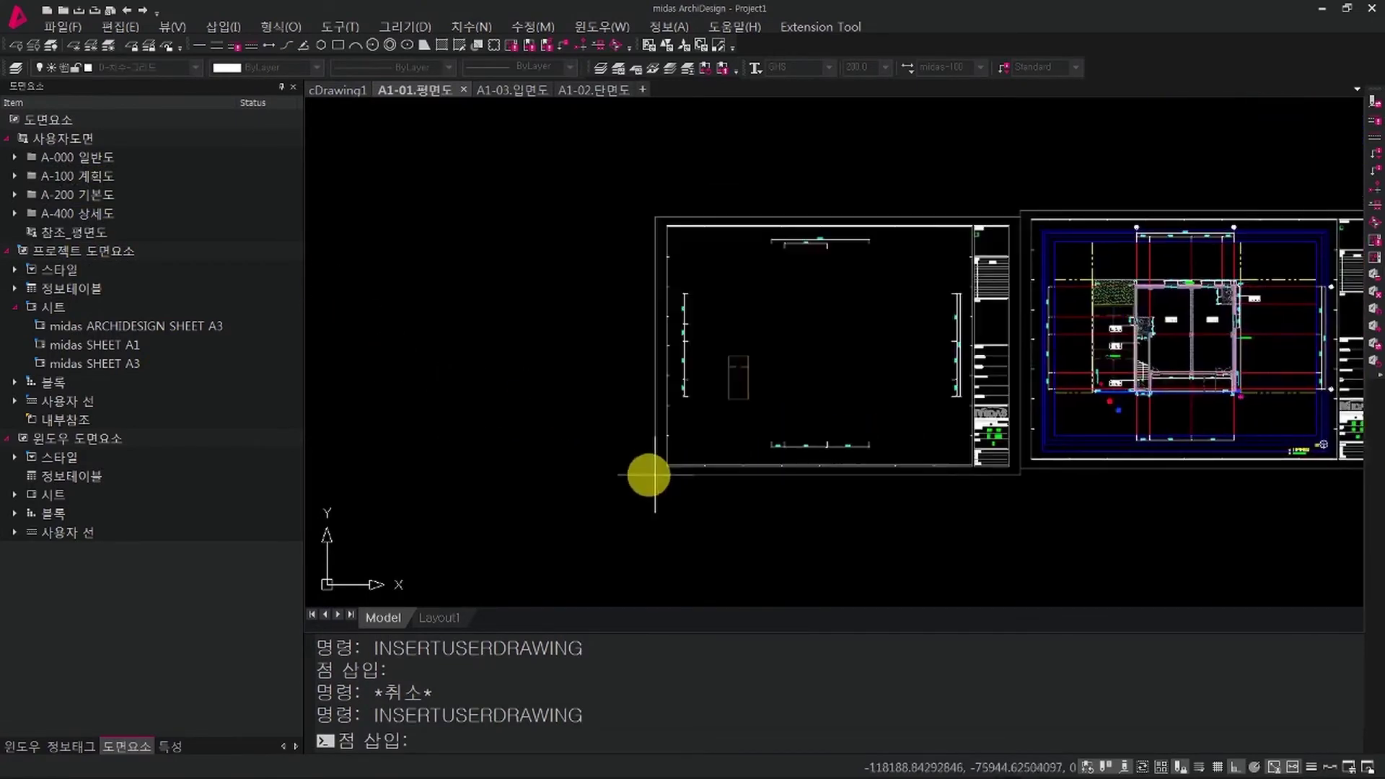
click(616, 466)
middle_drag(992, 429, 978, 433)
Step: Erase the newly inserted copy of 참조_평면도 together with its whole sheet
key(Escape)
key(Escape)
key(Delete)
click(982, 485)
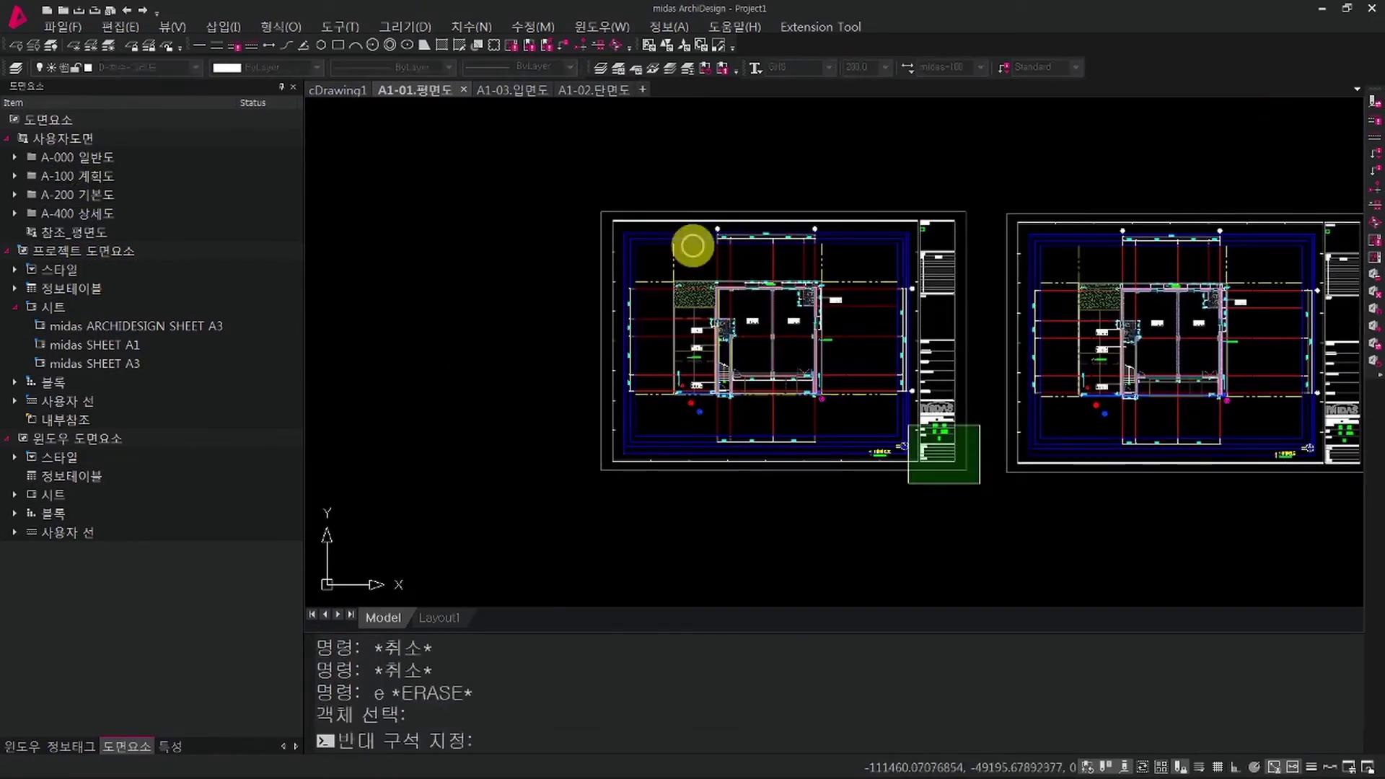
click(545, 145)
key(Return)
middle_drag(1071, 408, 851, 416)
scroll(852, 416, up, 2)
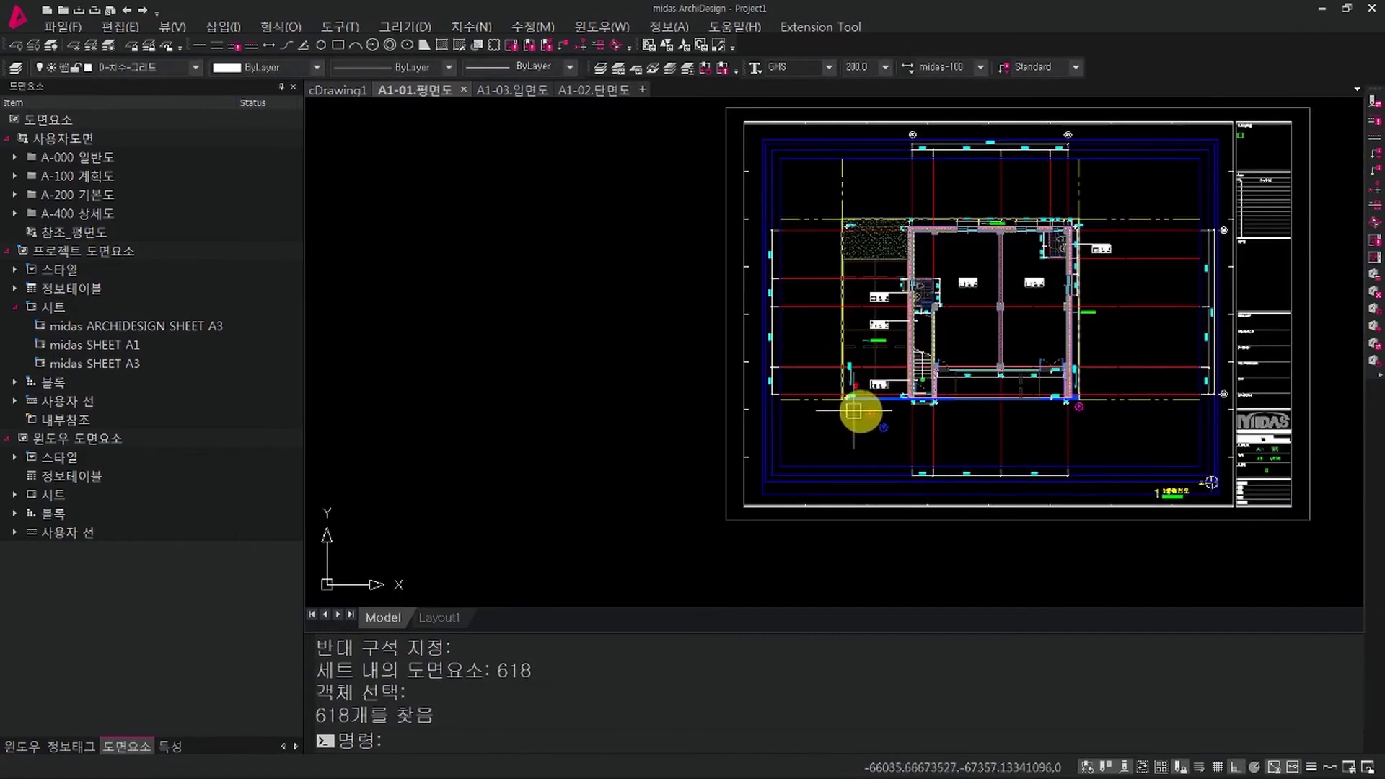
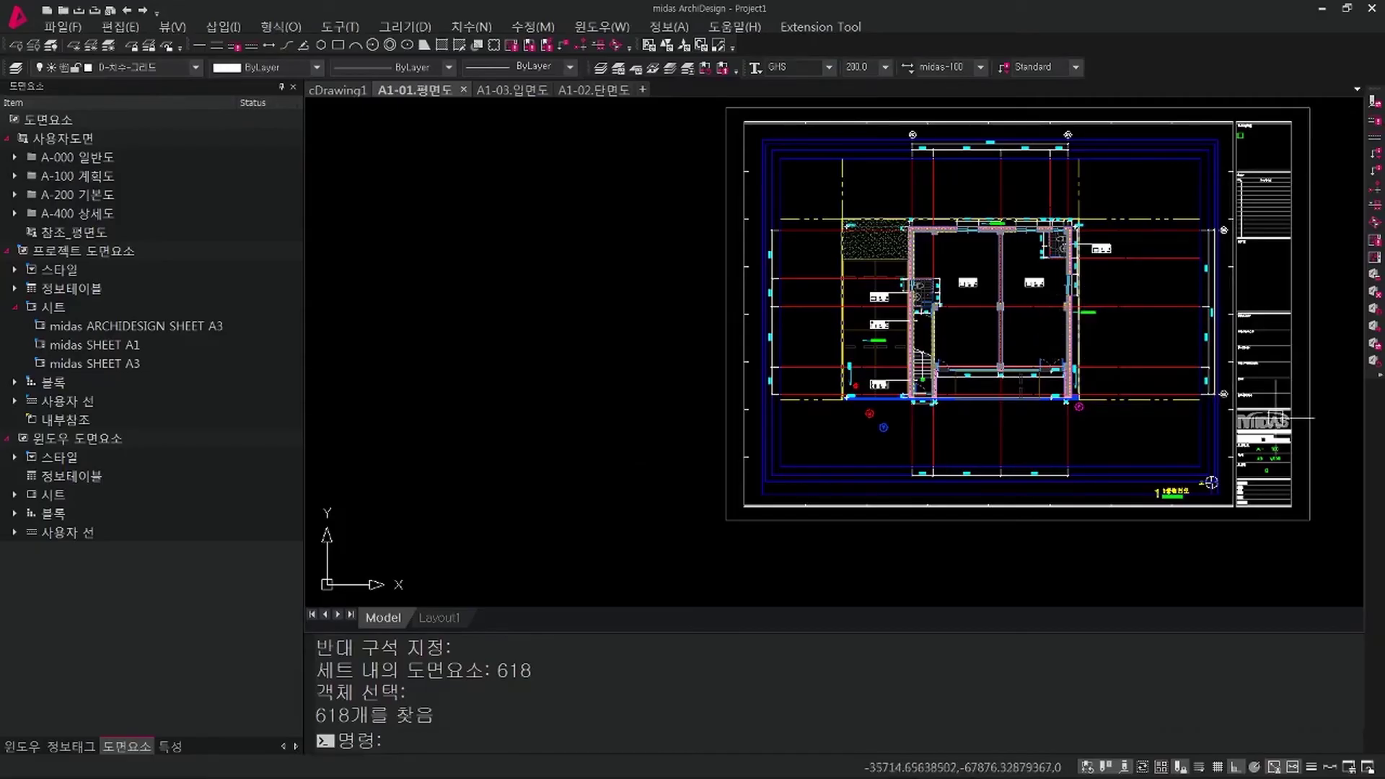
drag(779, 534, 540, 390)
middle_drag(544, 336, 724, 286)
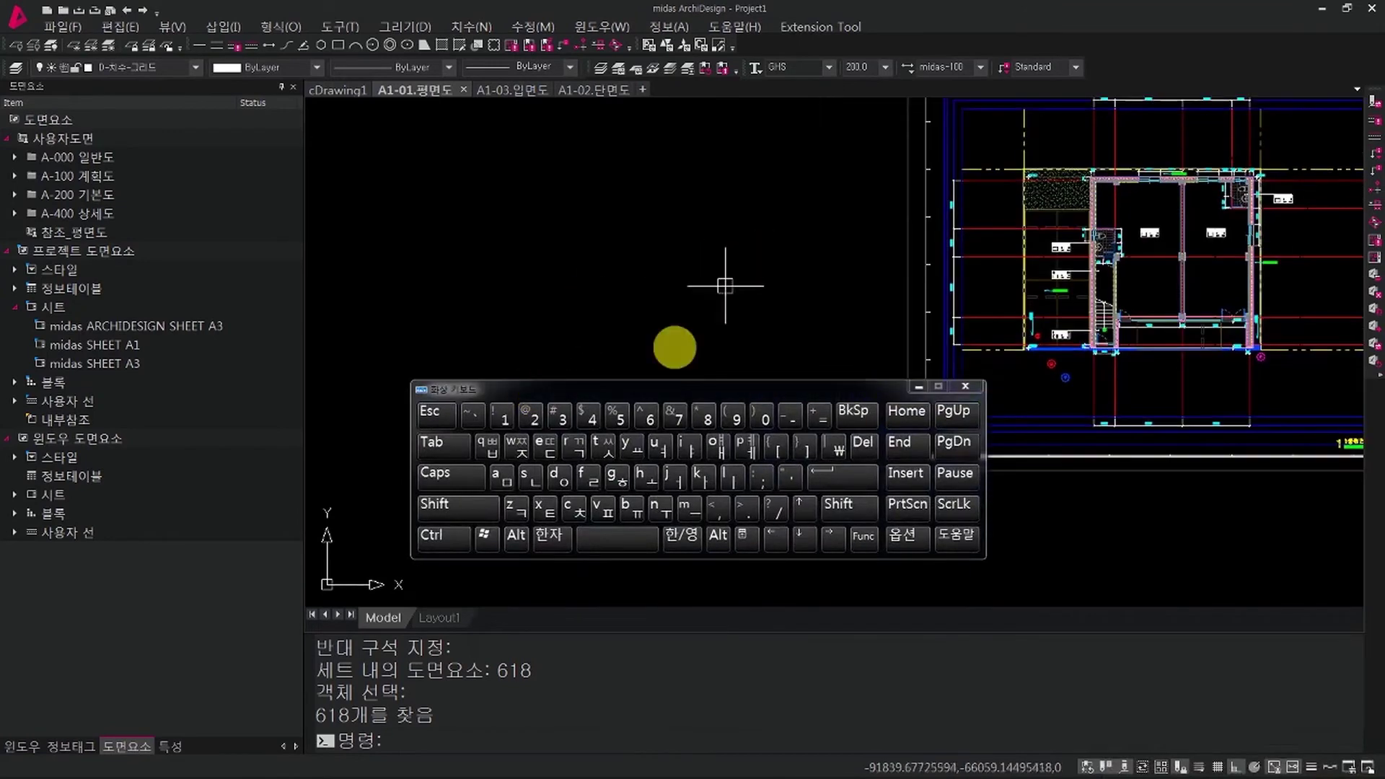
click(462, 505)
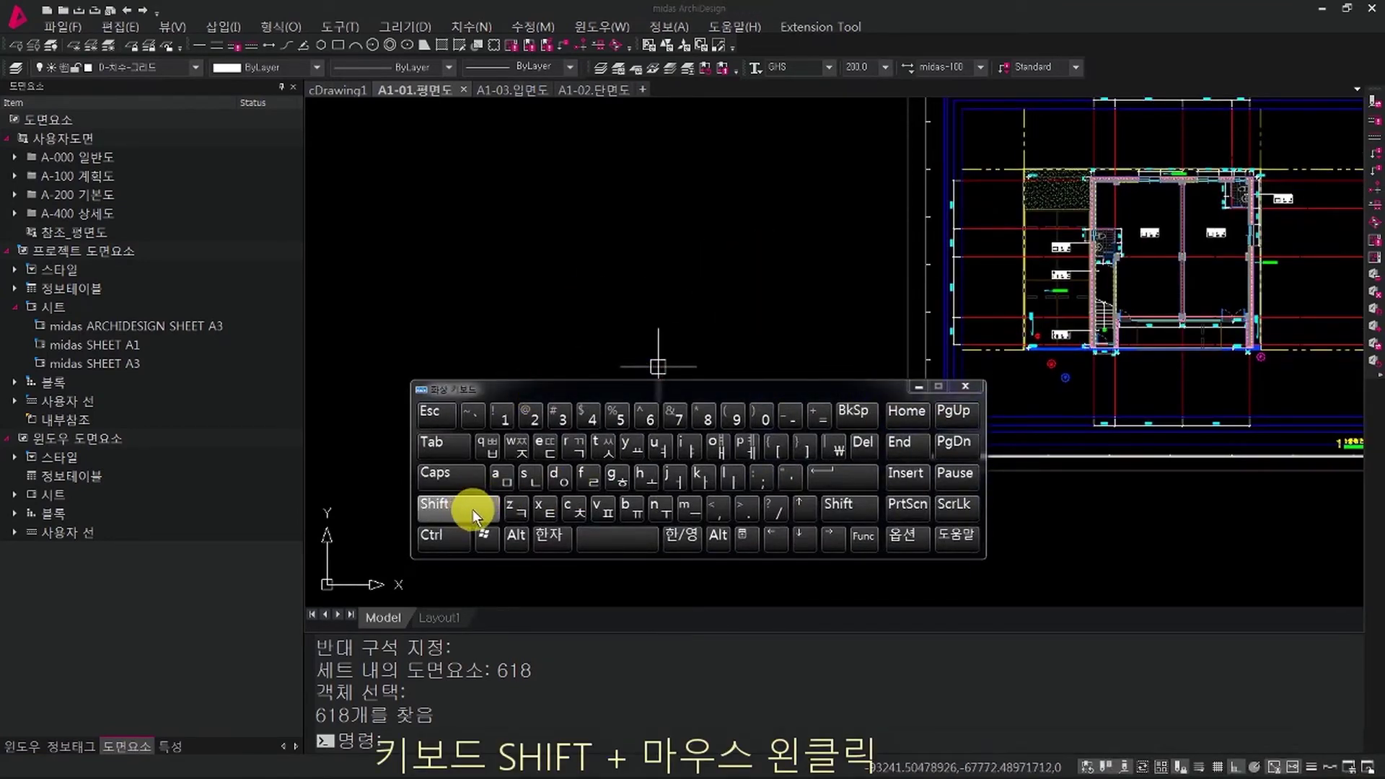
click(474, 510)
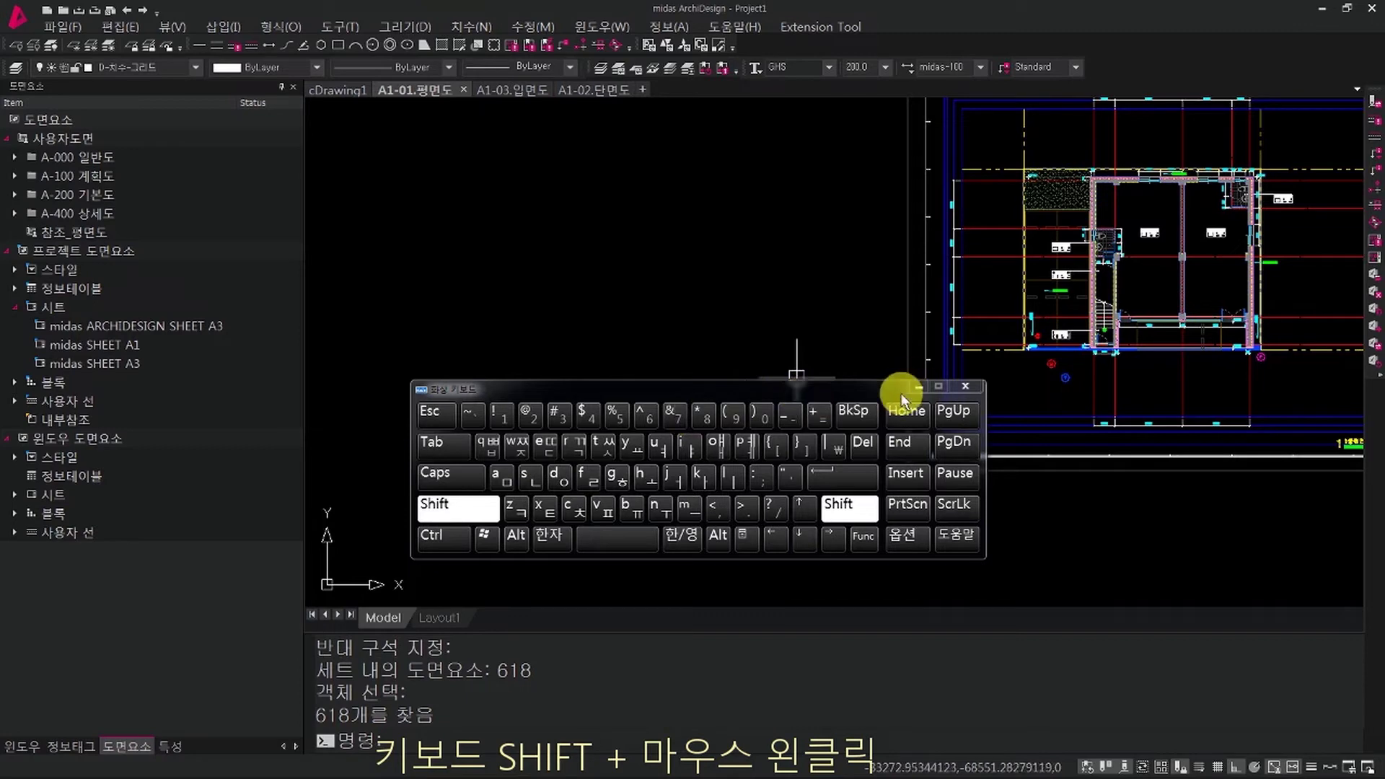
drag(599, 393, 745, 417)
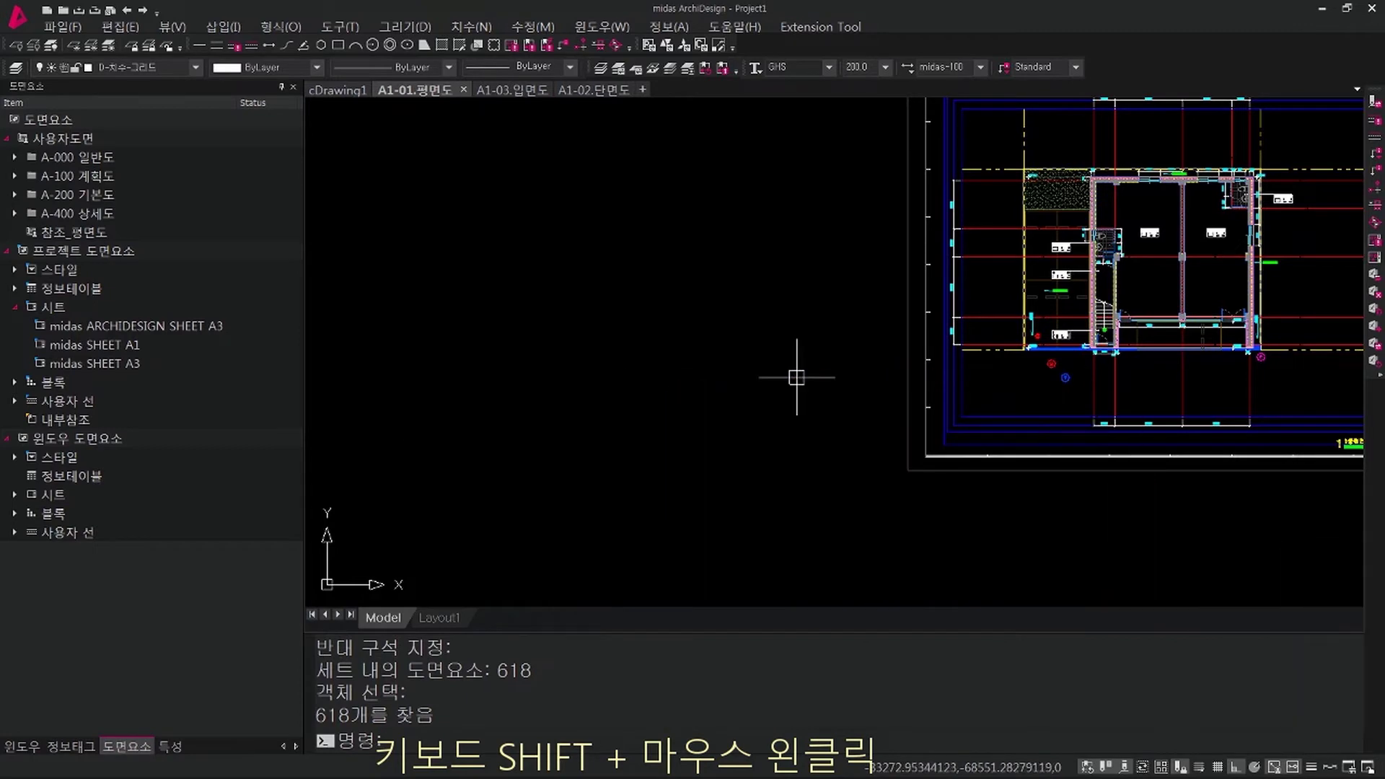
Step: Create a new empty sheet of the same type as the existing floor plan sheet and place it in the empty area to its left
middle_drag(996, 504, 936, 540)
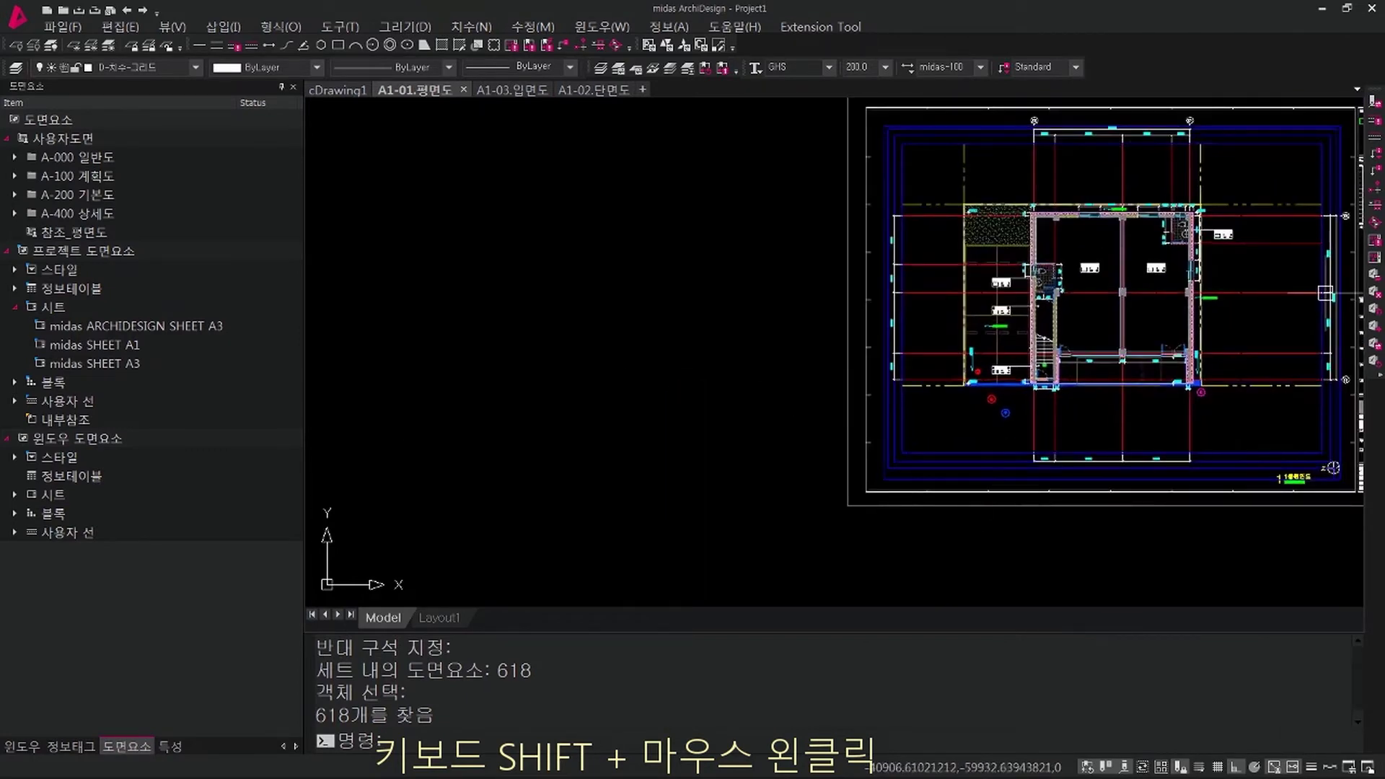
scroll(1097, 386, down, 5)
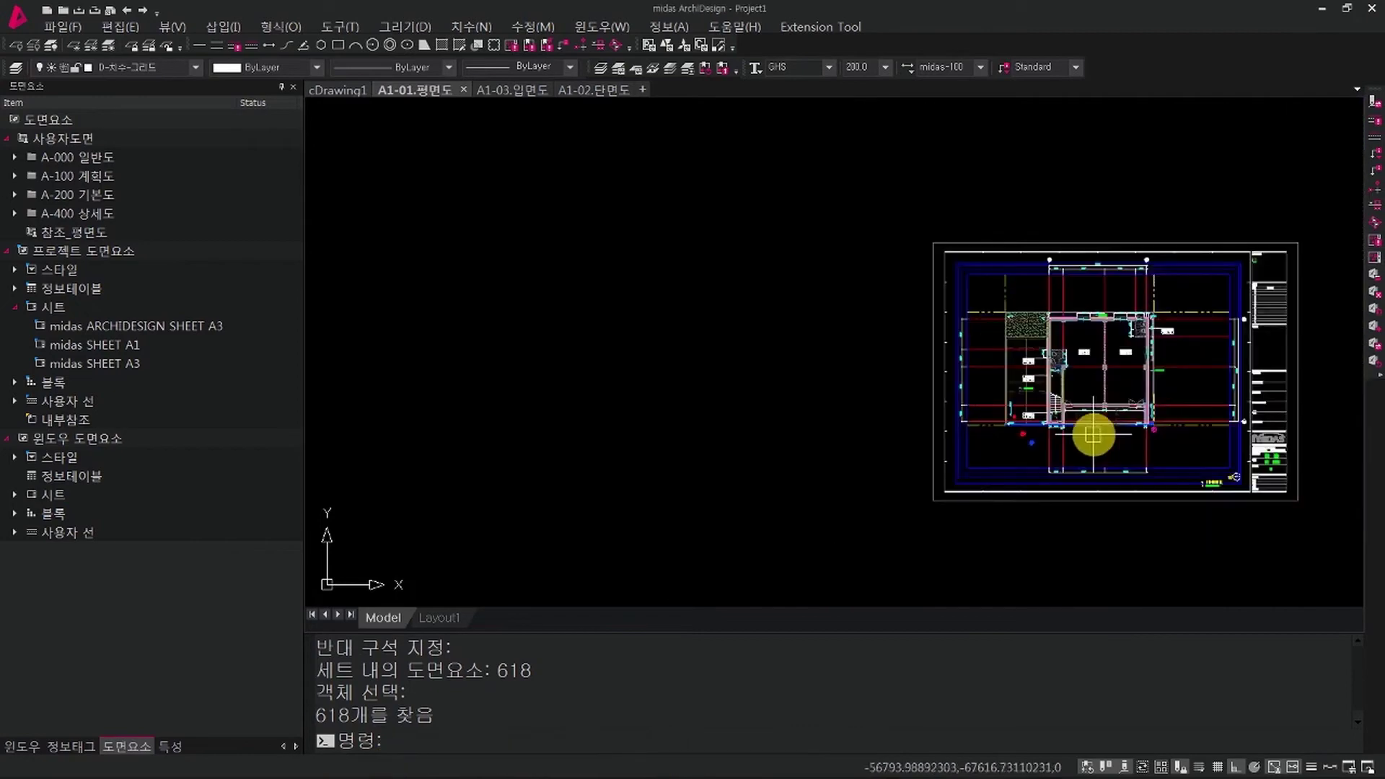
scroll(1039, 438, up, 4)
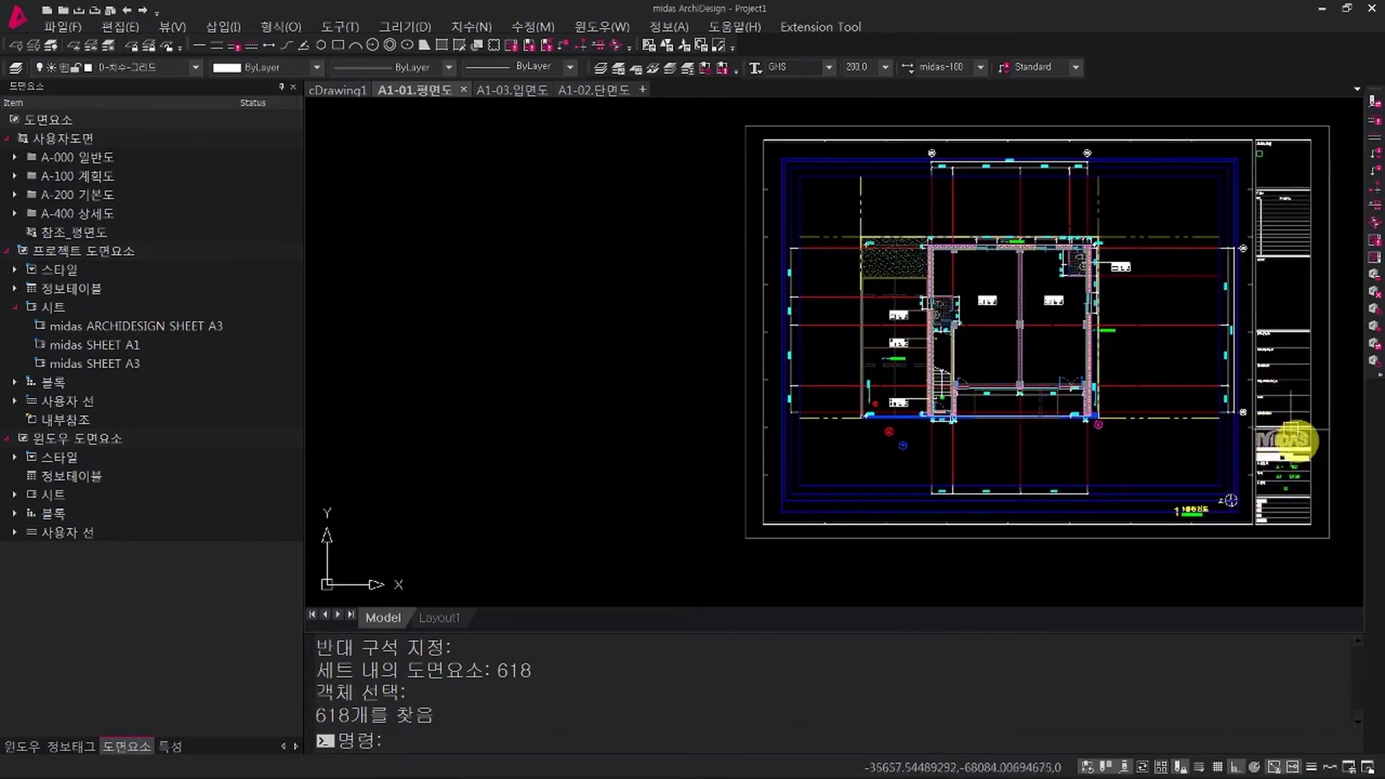
key(space)
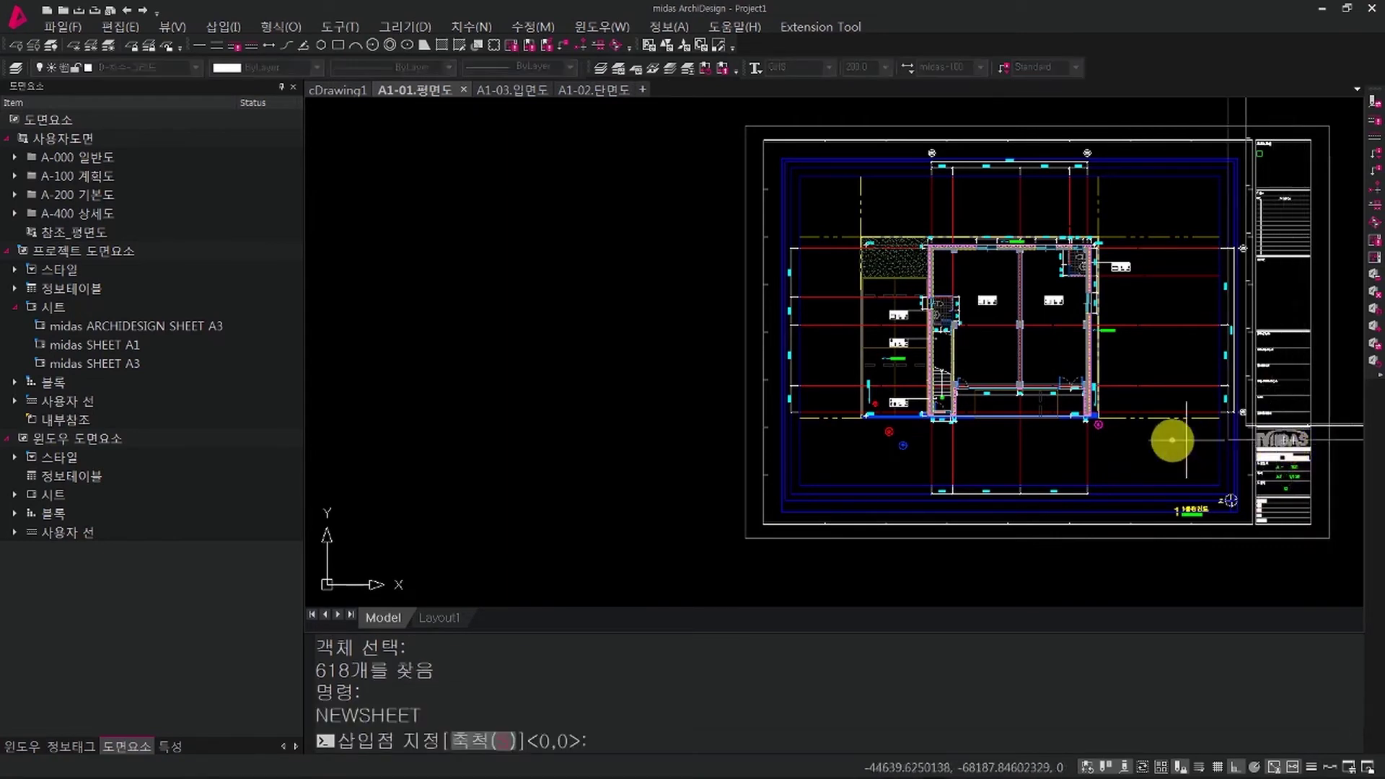
scroll(1095, 442, down, 6)
scroll(815, 488, up, 3)
middle_drag(857, 500, 733, 521)
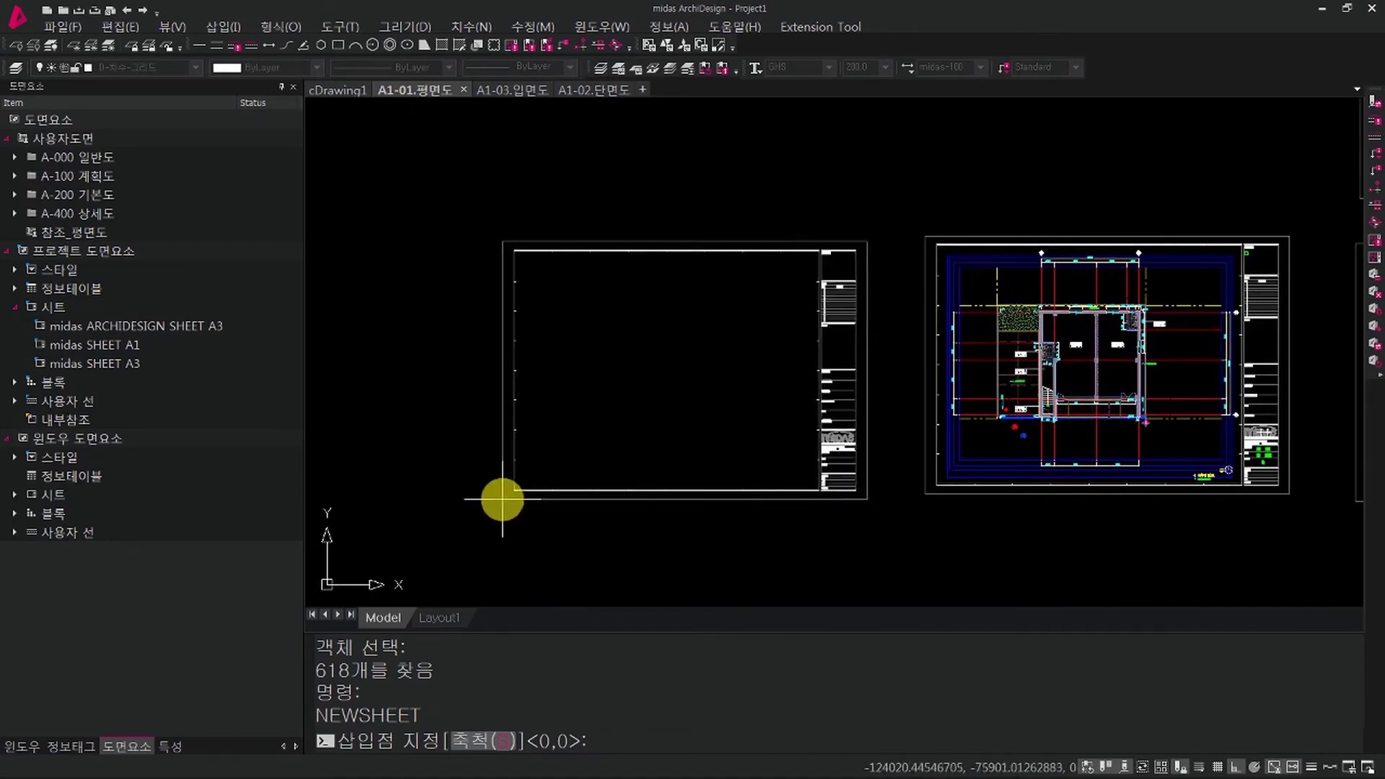
click(502, 498)
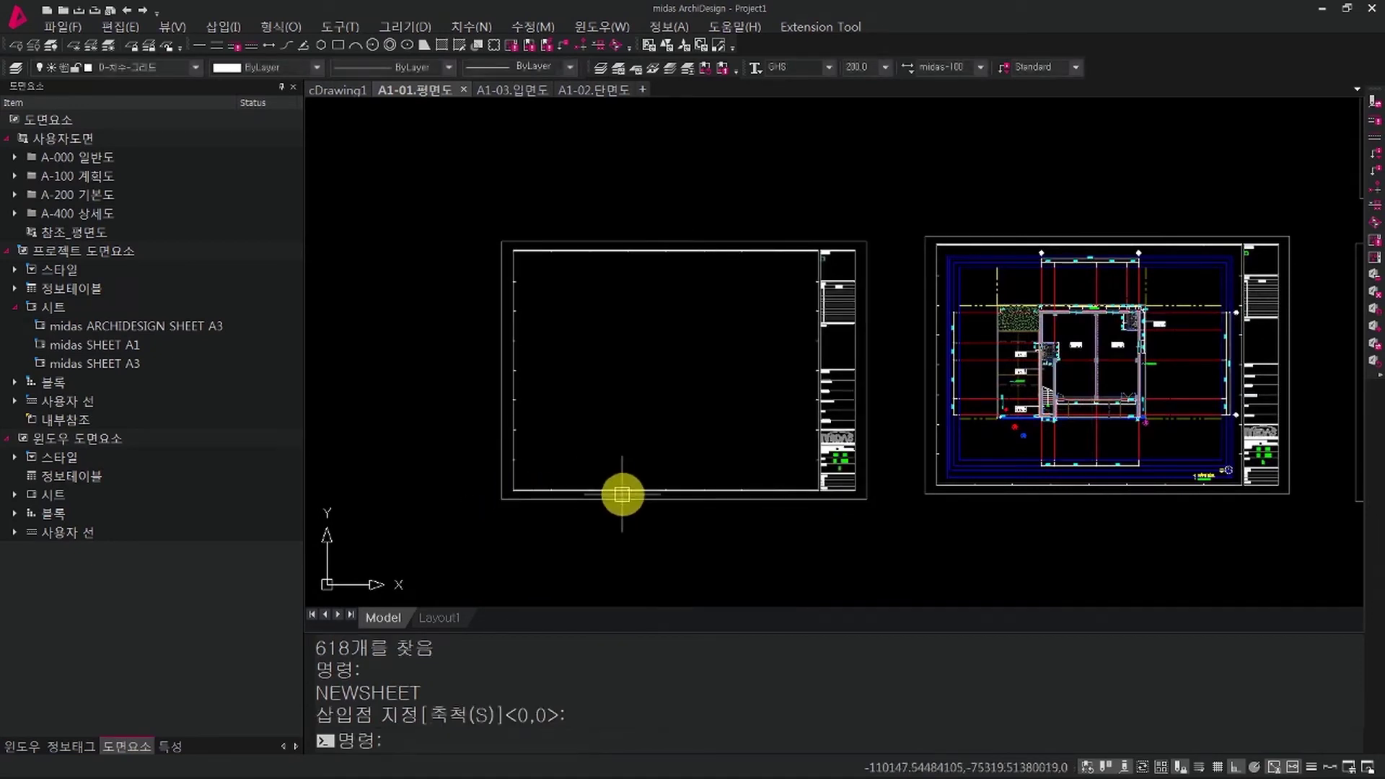
Step: Draw a closed four-sided outline with Line inside the new sheet, reusing the layer and properties of the plan's yellow dash-dot site boundary line
scroll(622, 494, up, 3)
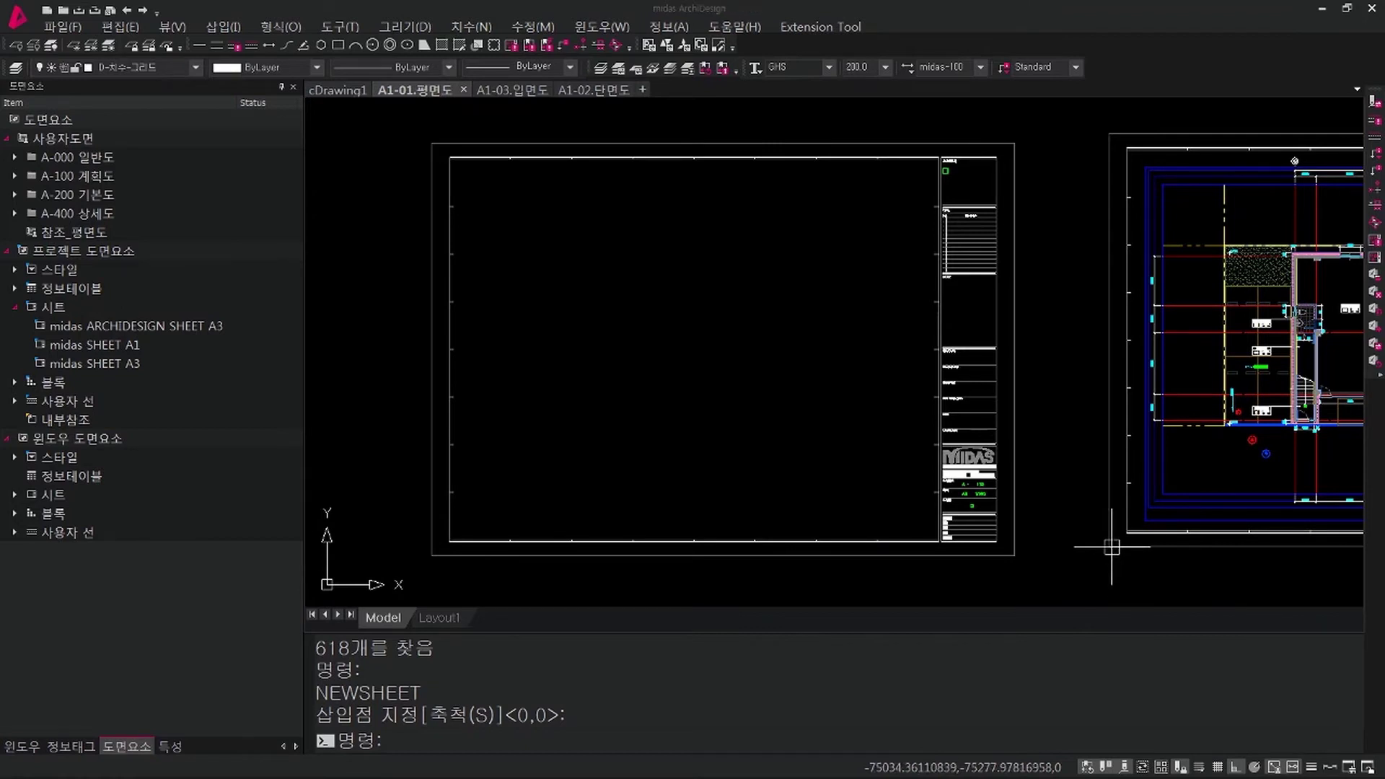
middle_drag(1234, 380, 1178, 399)
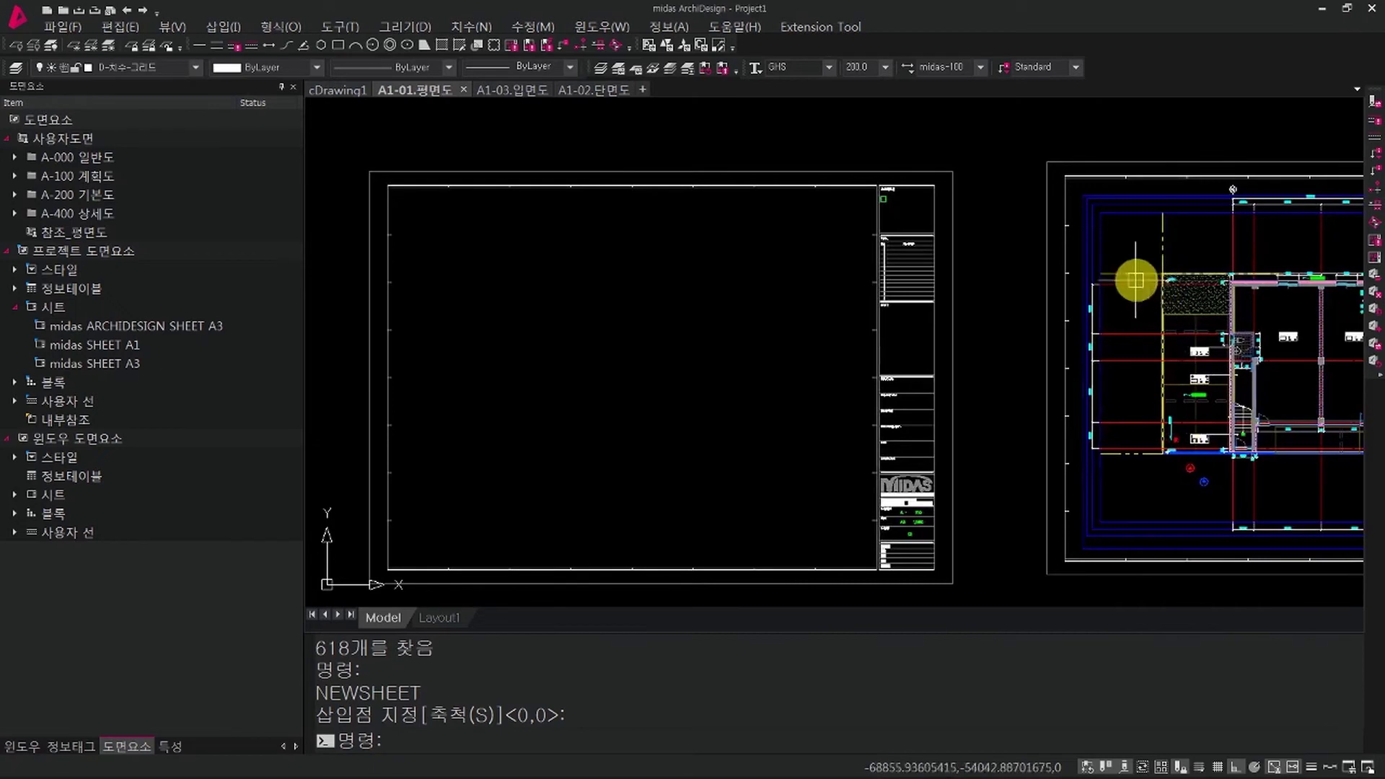
text(l)
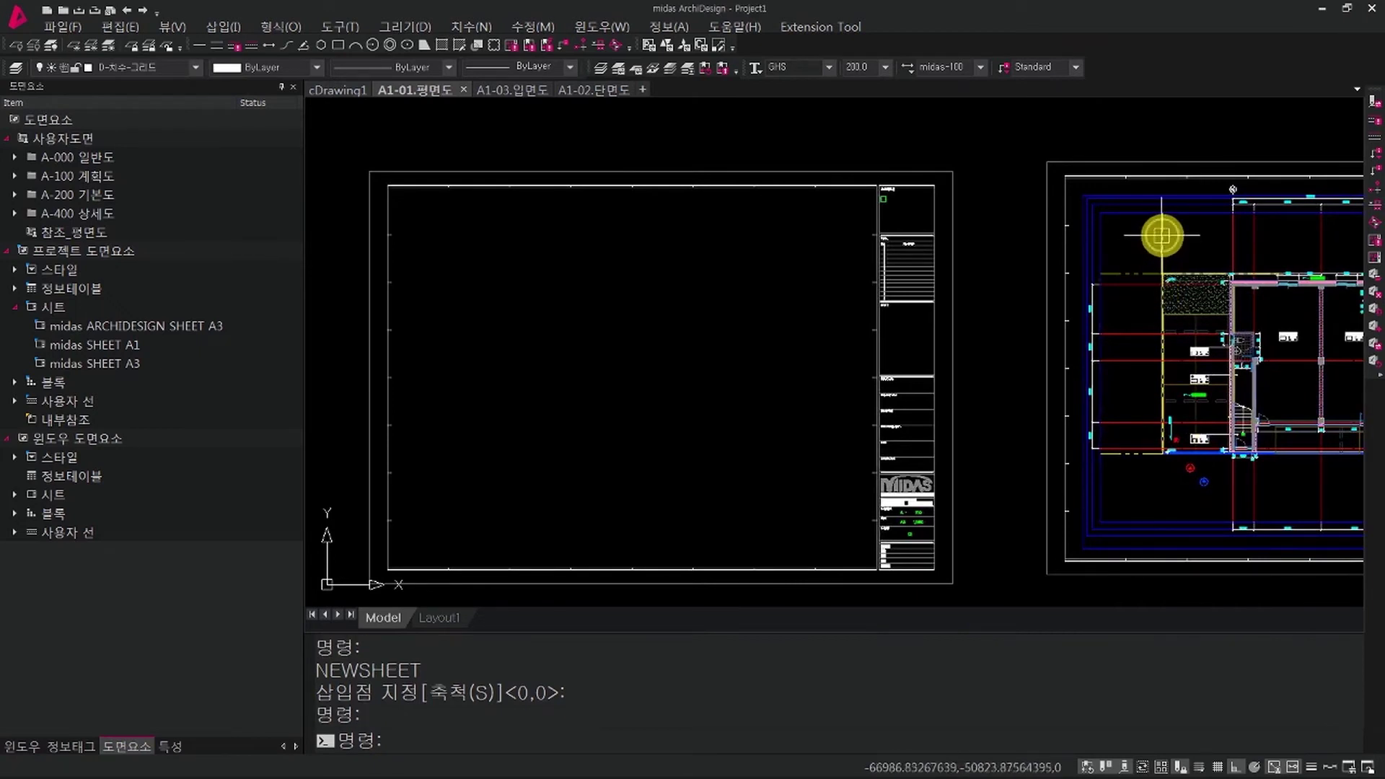
key(Return)
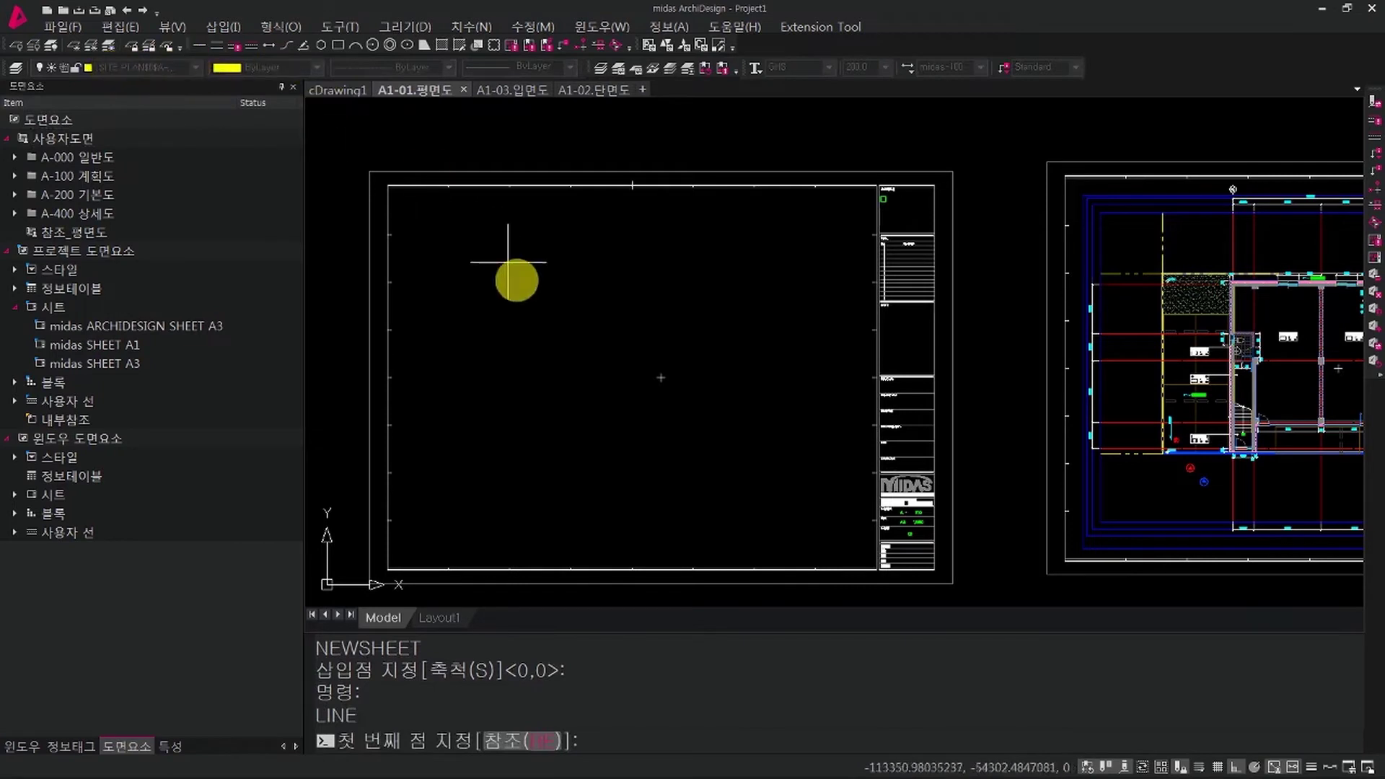
click(467, 258)
click(488, 520)
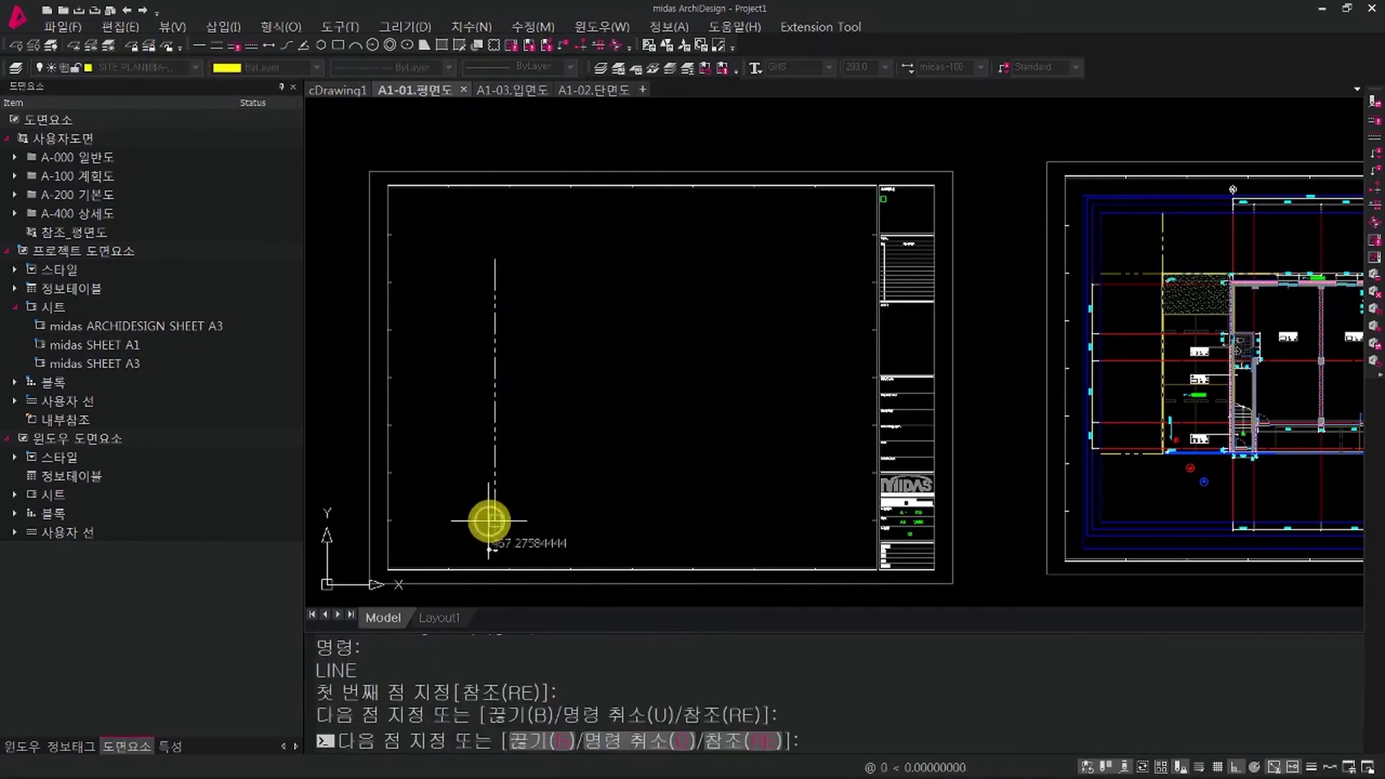
click(804, 520)
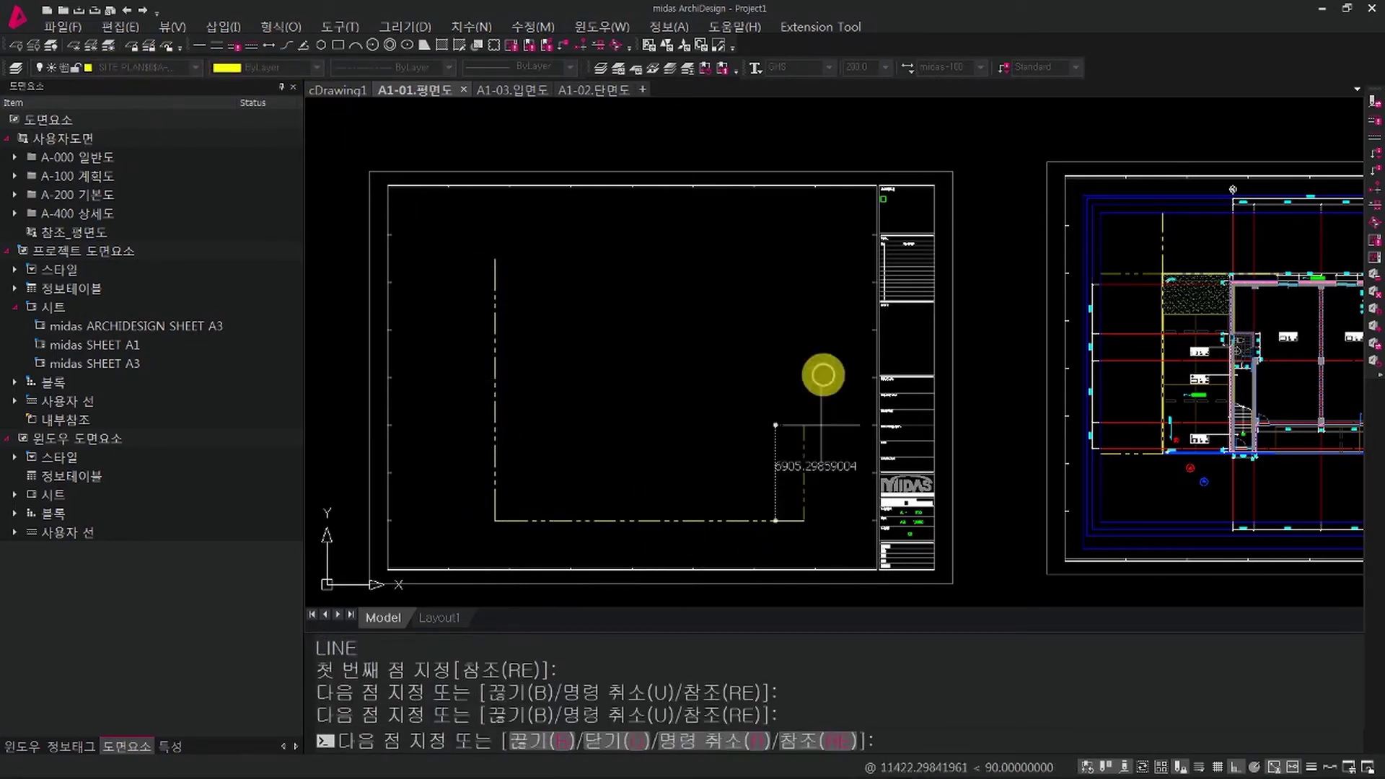
click(804, 254)
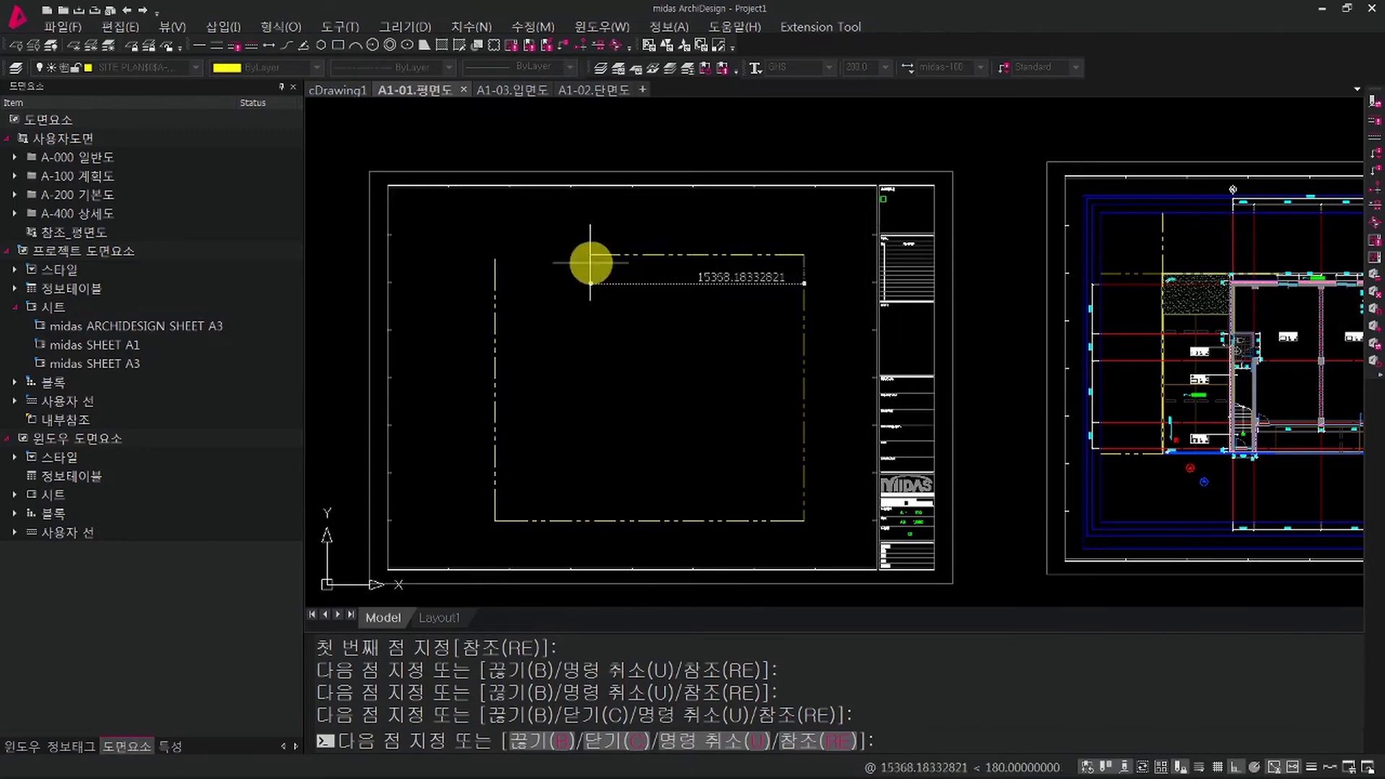
click(775, 274)
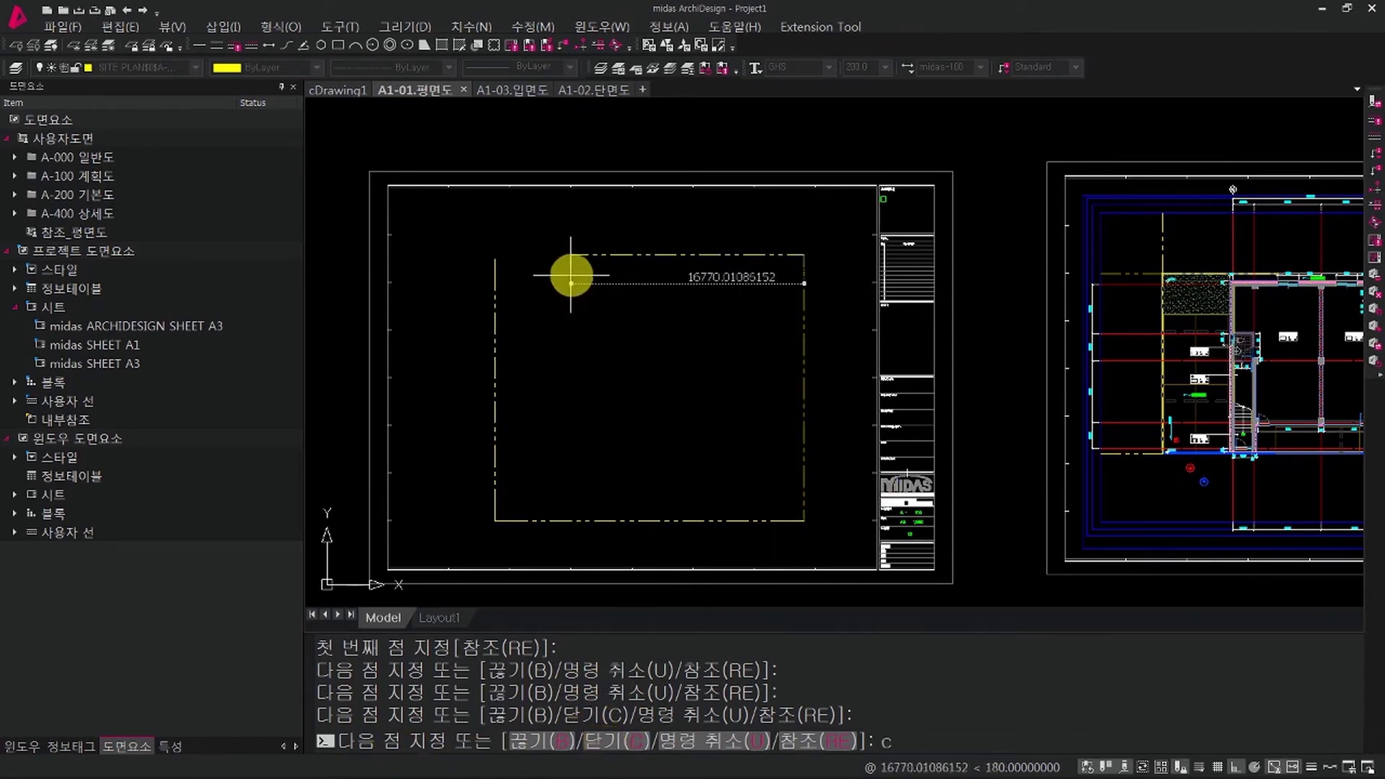
key(Return)
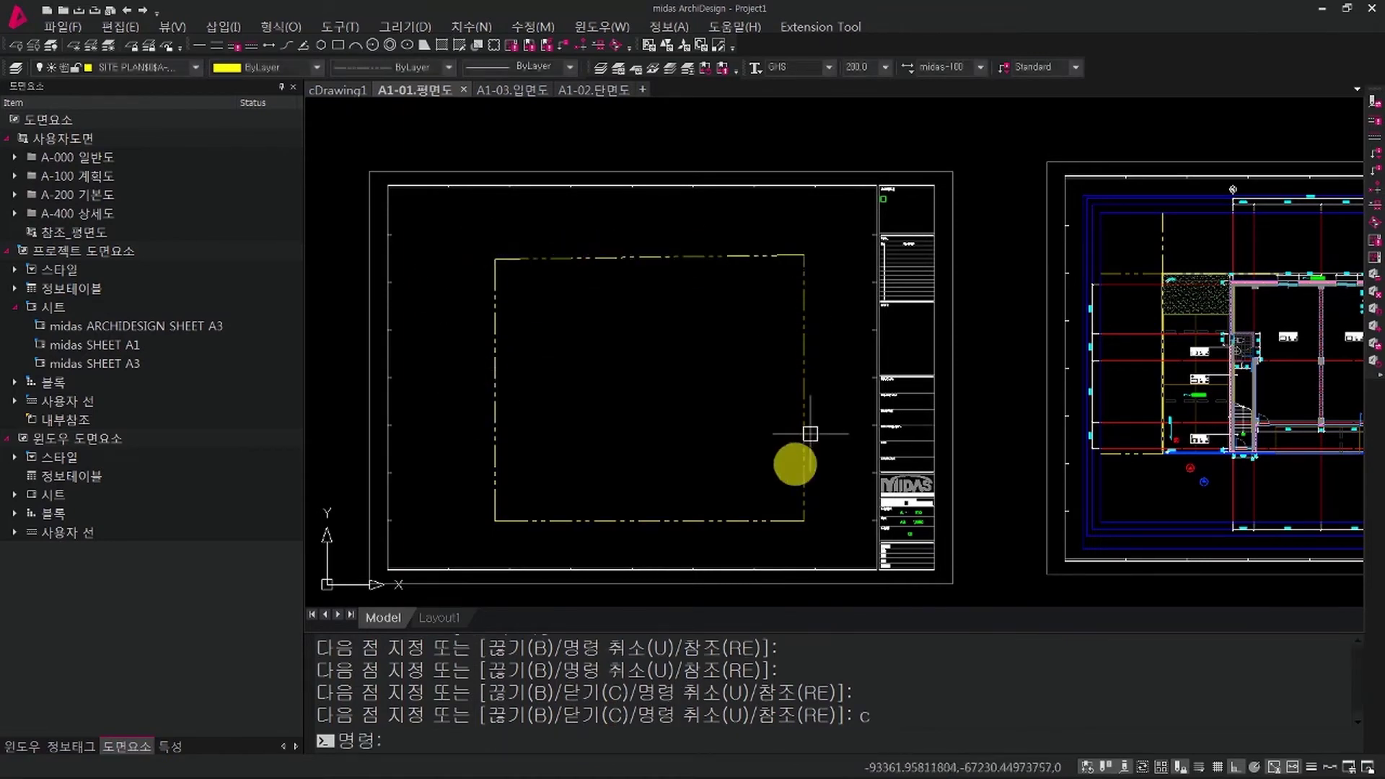
Step: Draw a vertical line inside the outline, near its left side, reusing the D-그리드 layer and properties of the plan's red grid line
mouse_move(632, 450)
middle_down()
mouse_move(649, 419)
mouse_move(699, 416)
middle_up()
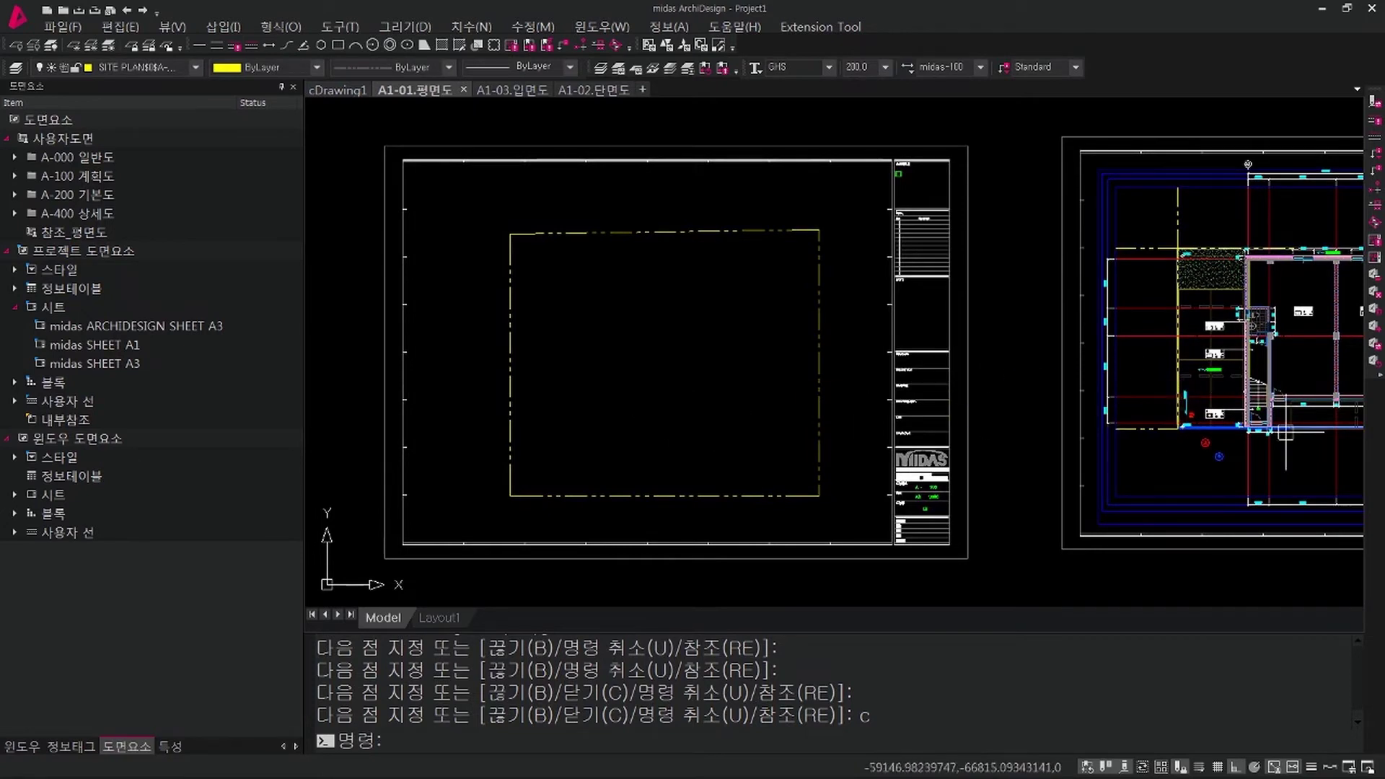
middle_drag(1089, 403, 1067, 414)
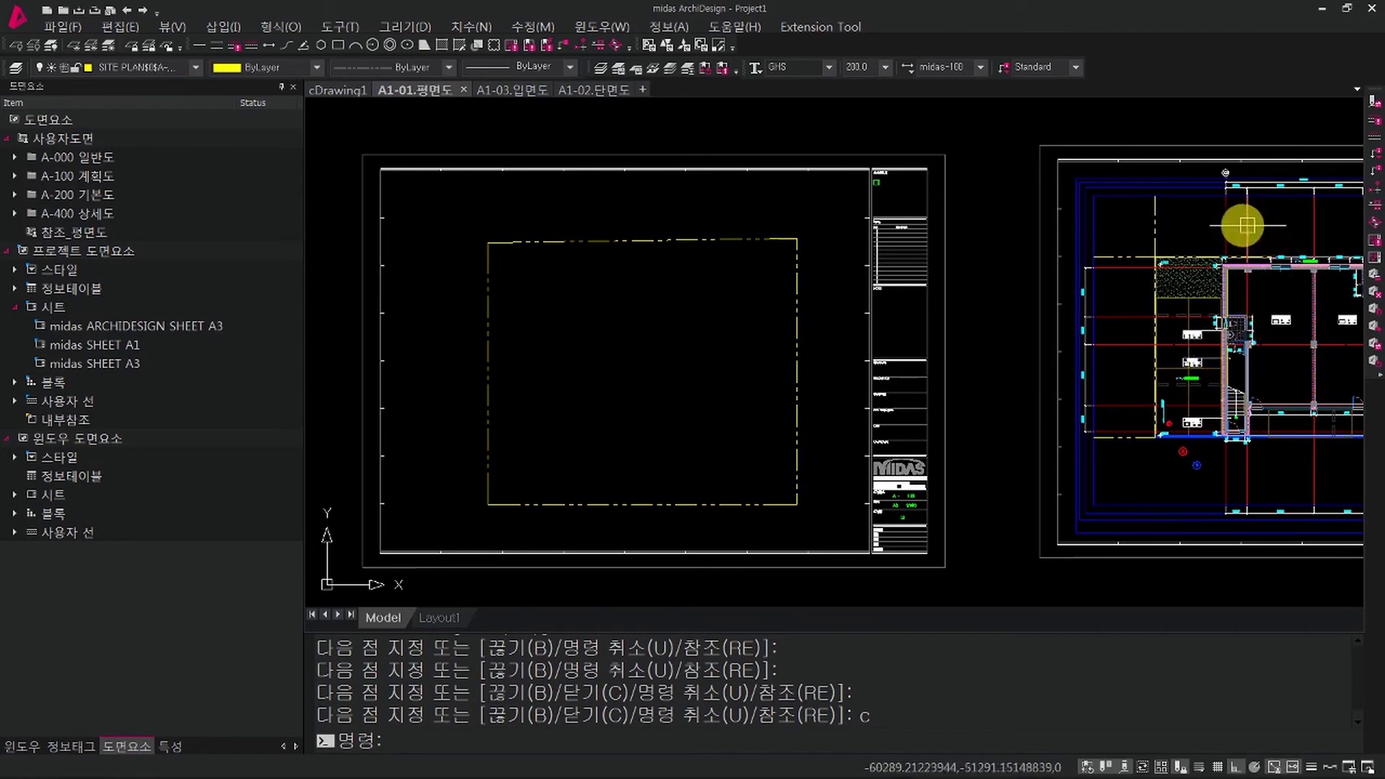
scroll(1242, 226, up, 5)
key(Return)
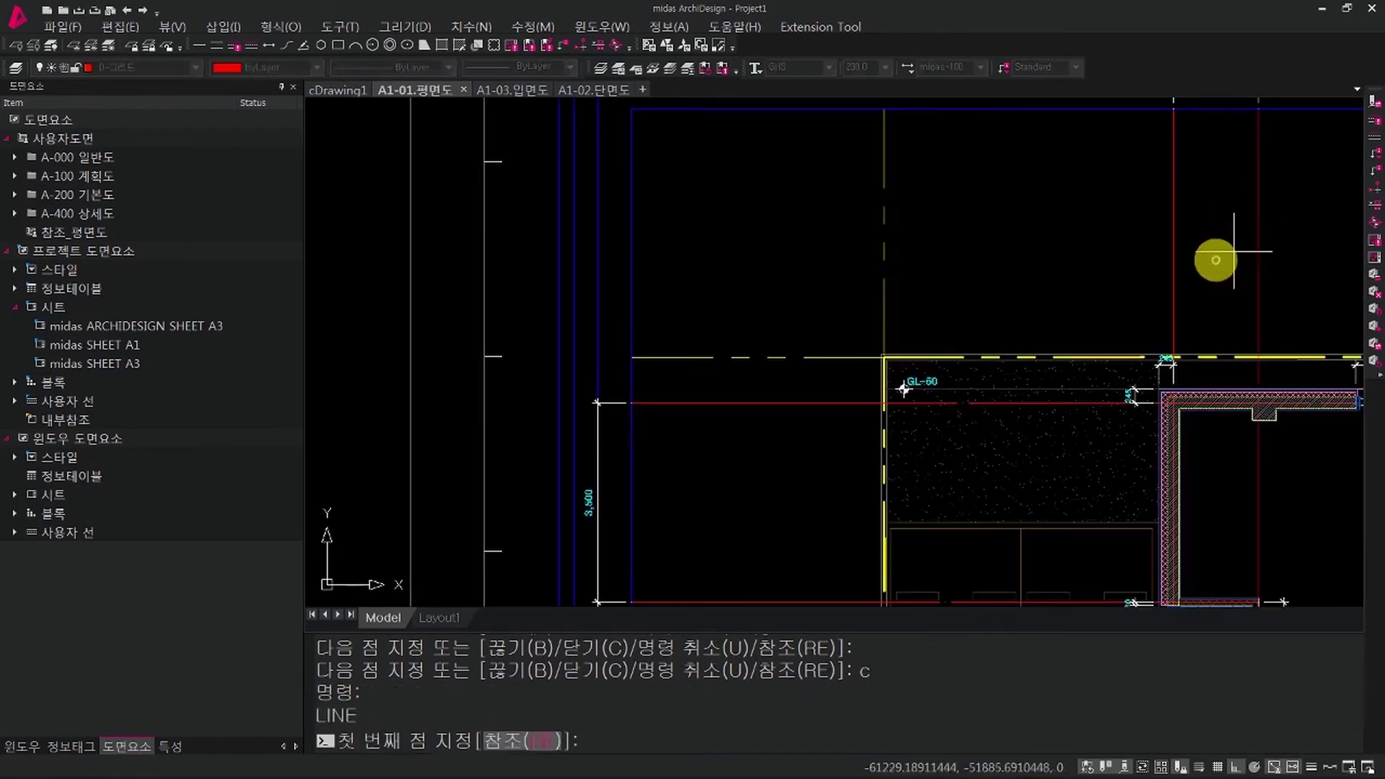
scroll(1215, 260, down, 5)
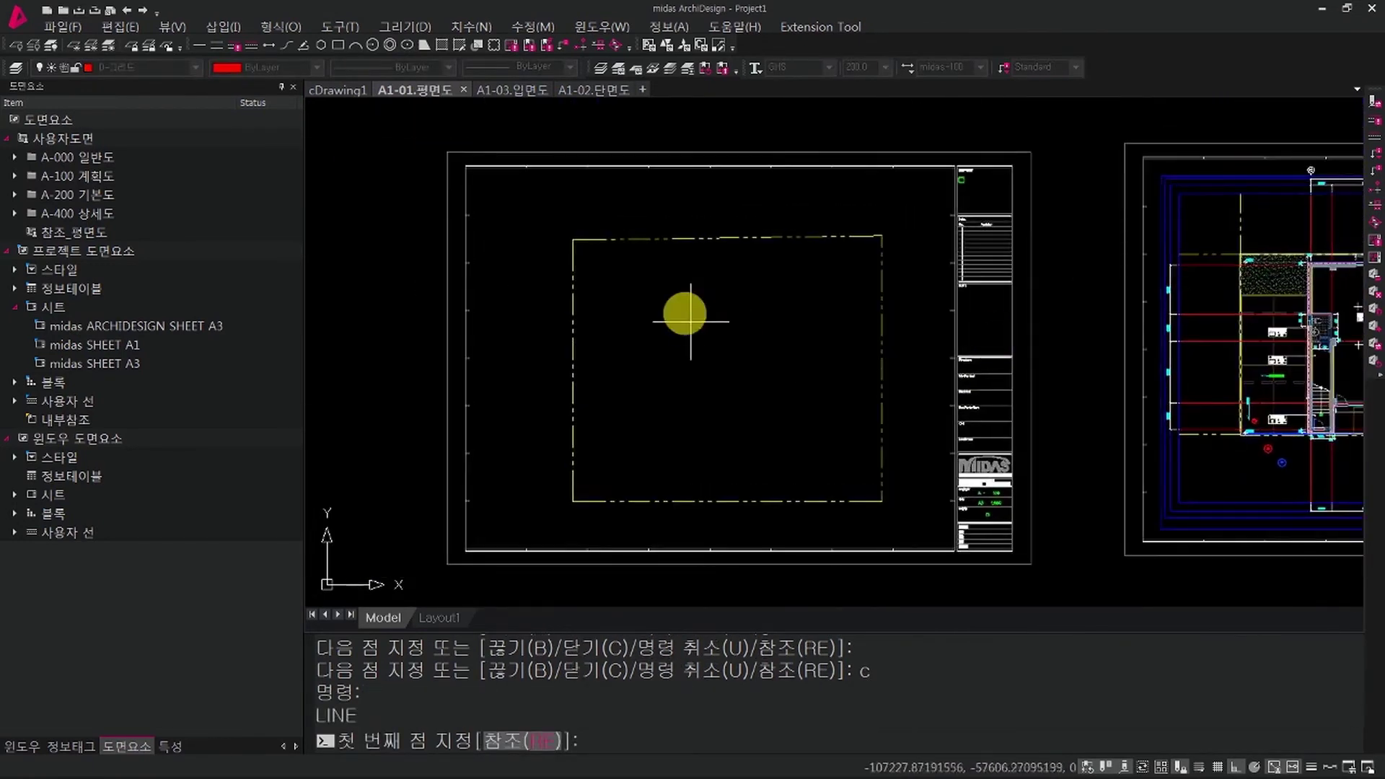
click(650, 257)
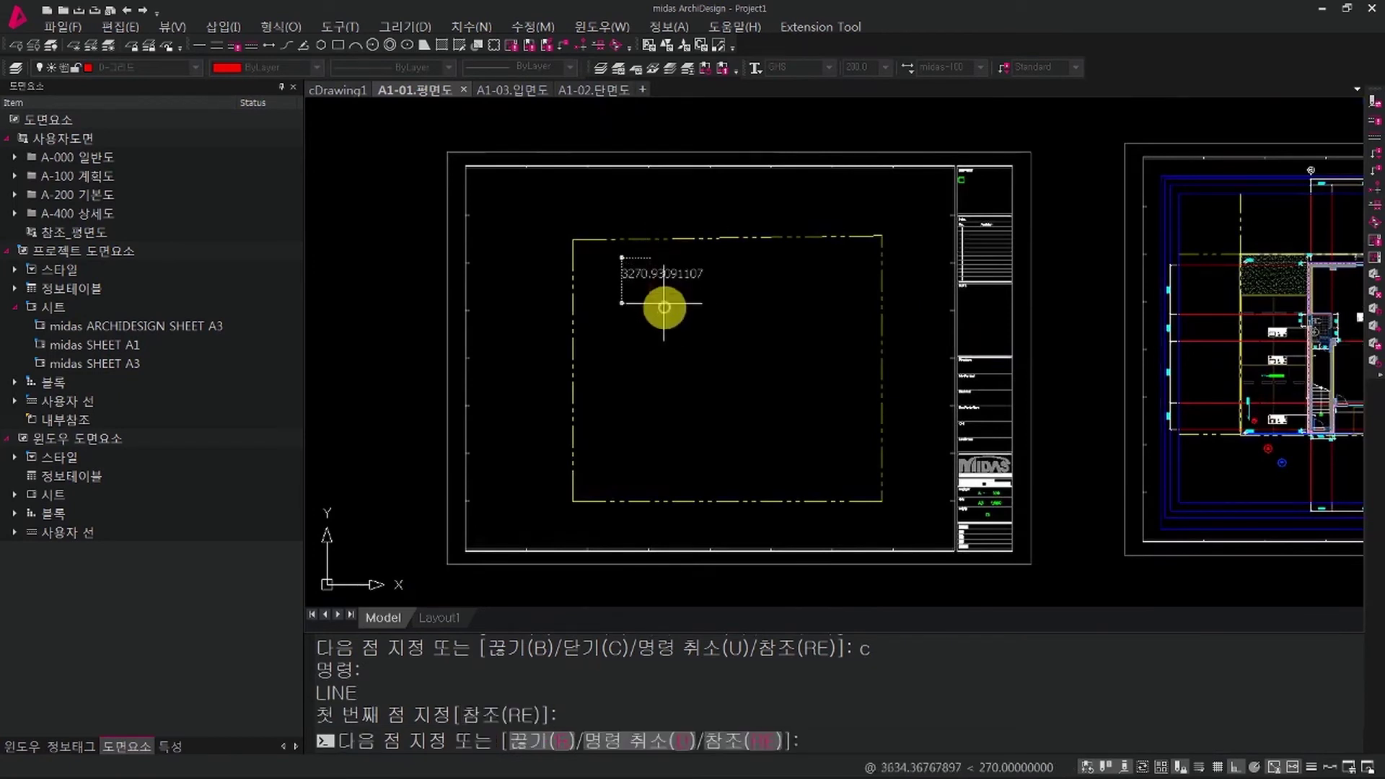
click(646, 484)
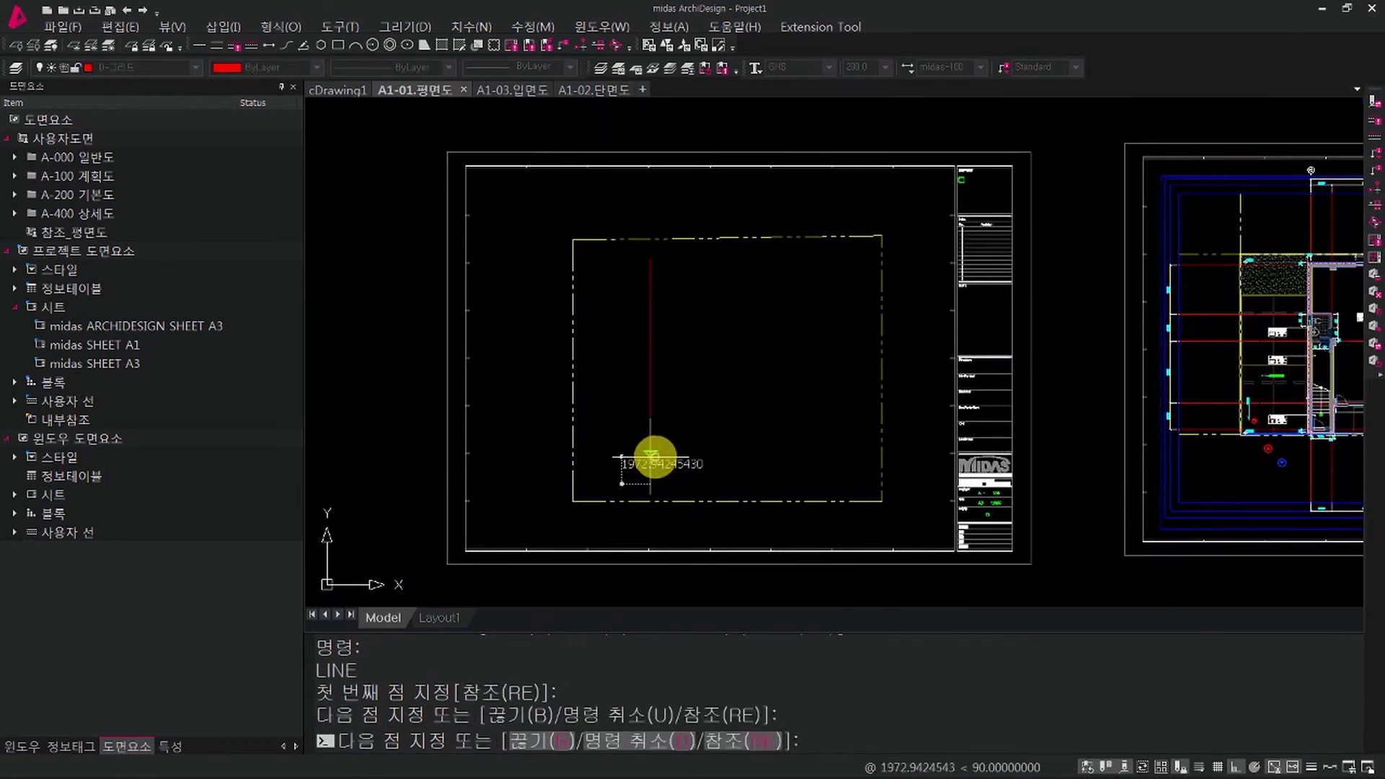
key(Return)
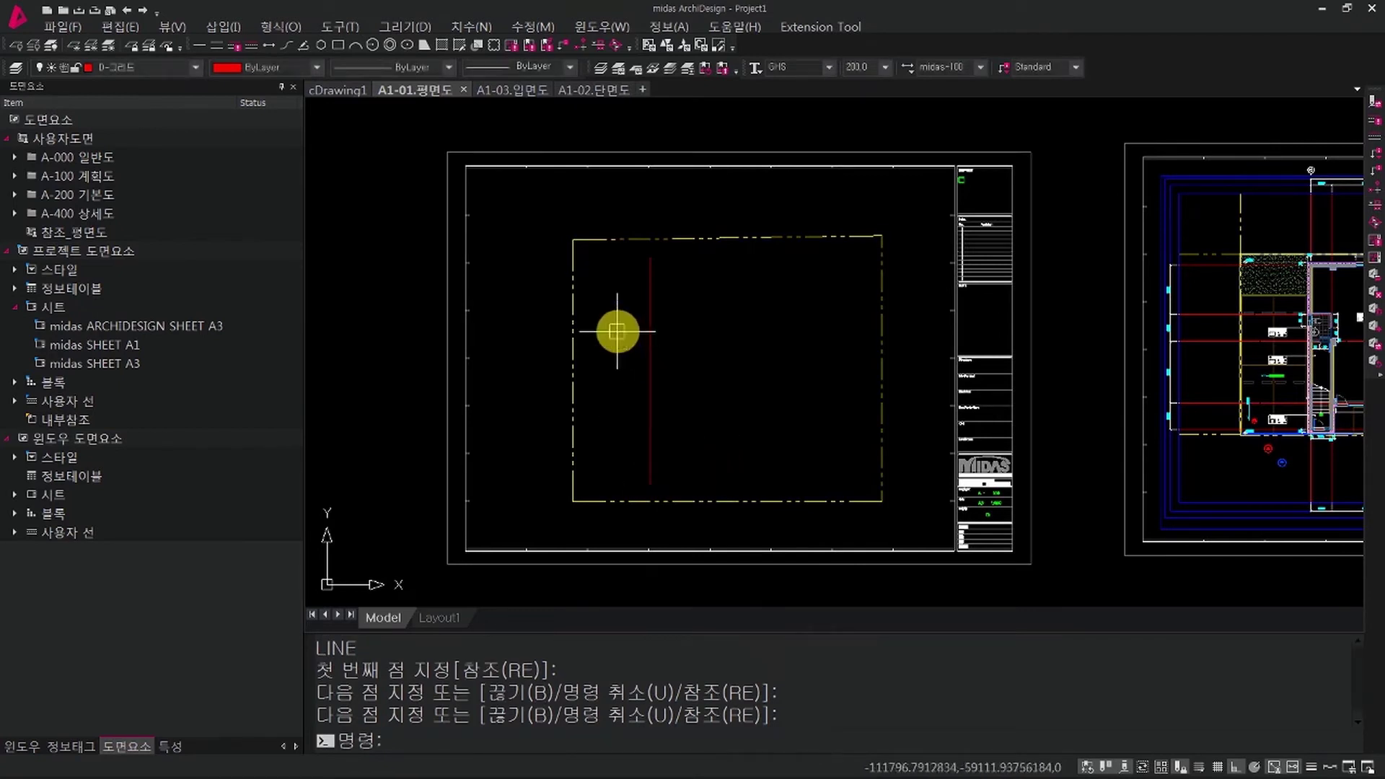
Step: Draw a horizontal grid line with Line across the upper part of the outline, crossing the vertical red line
key(Return)
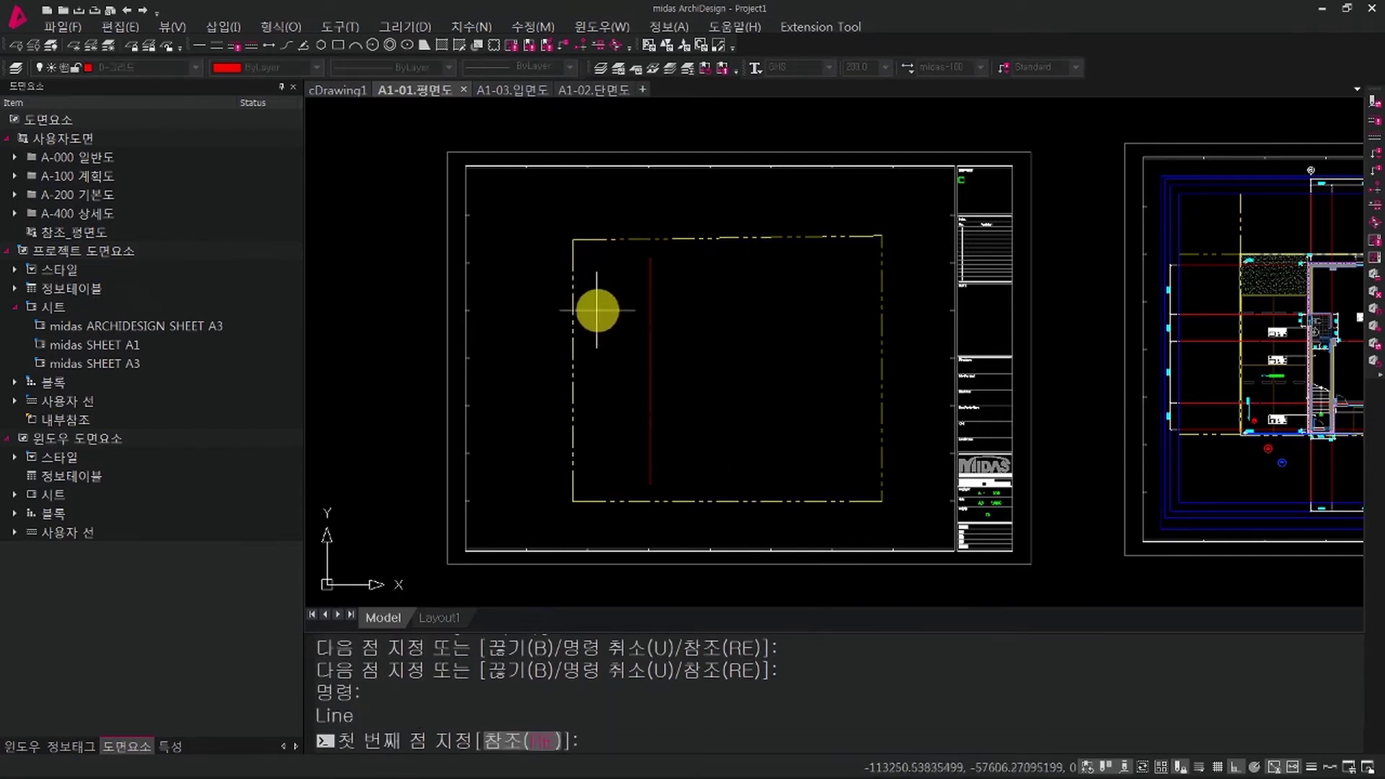
click(603, 308)
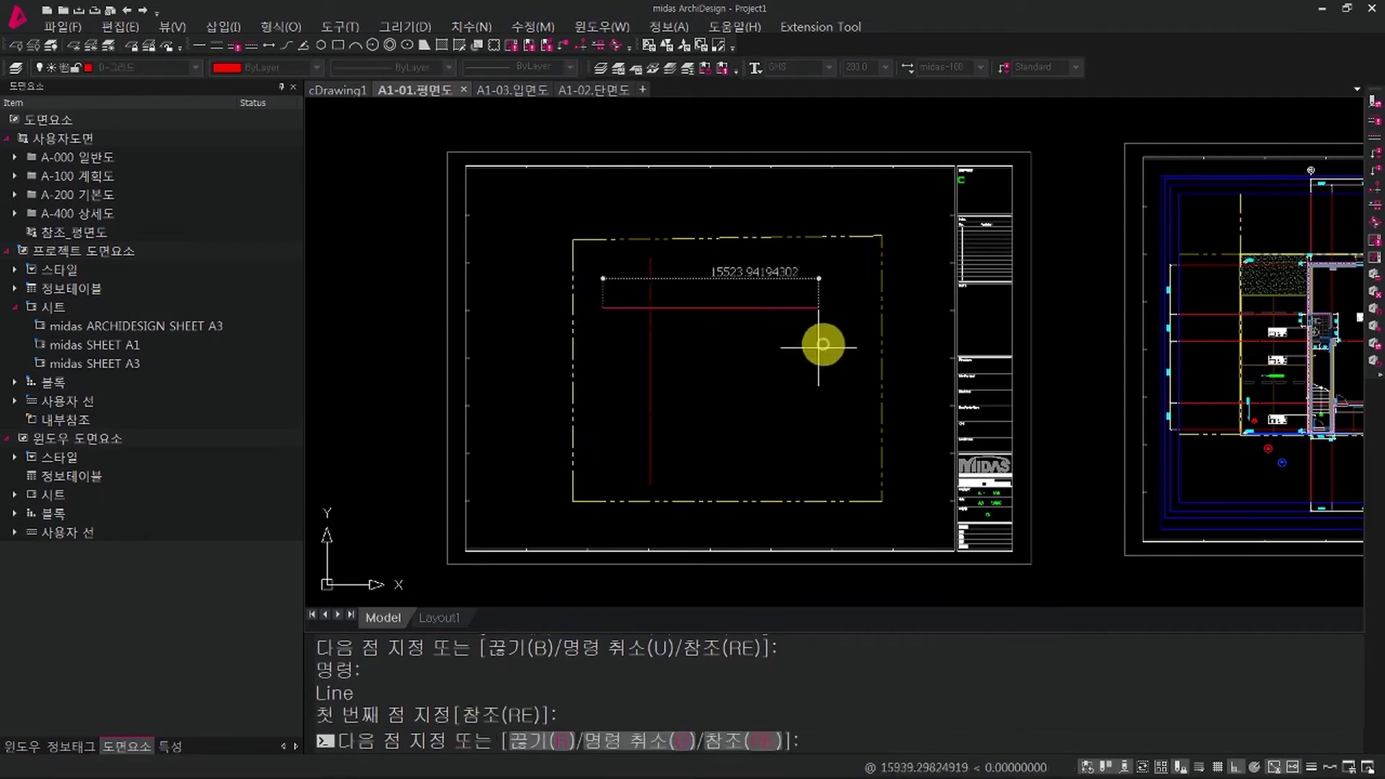
click(855, 308)
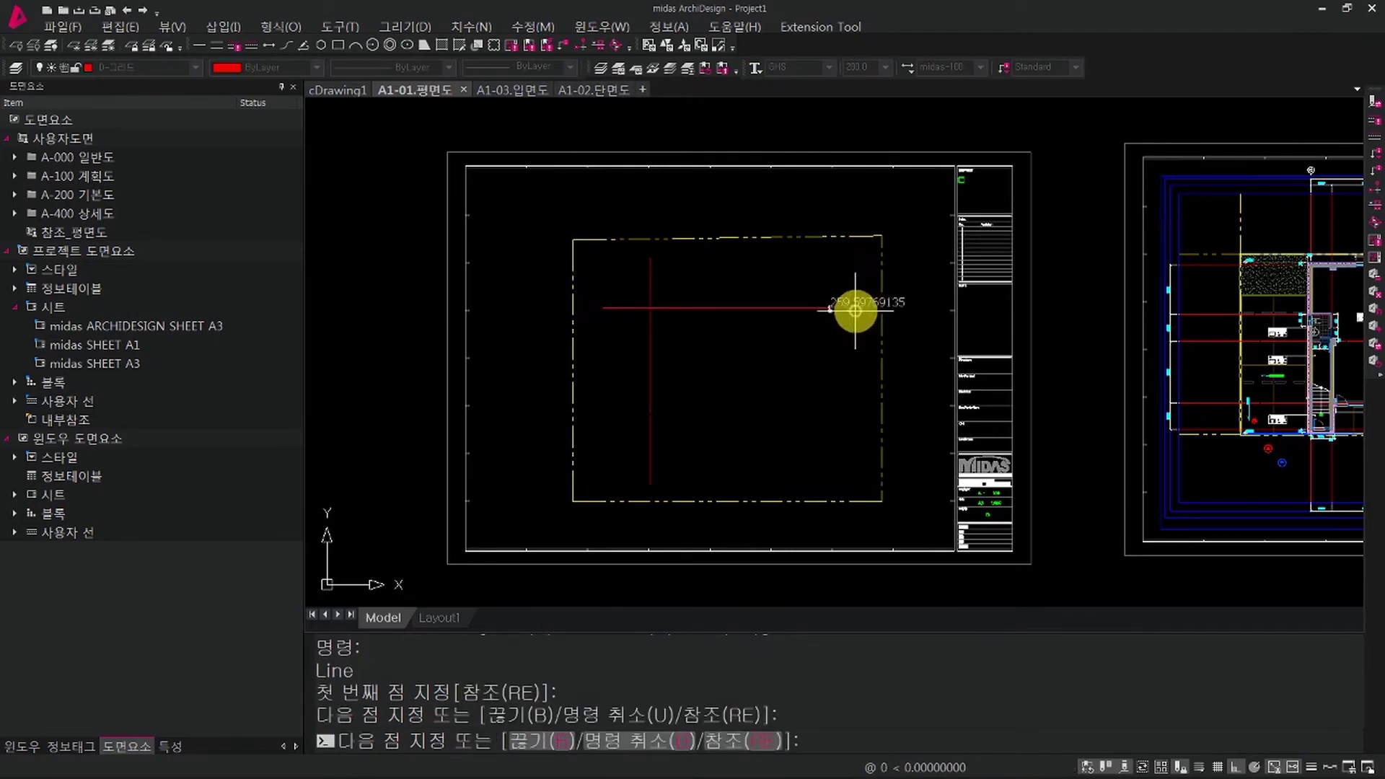
key(Return)
Step: Offset the horizontal grid line downward three times at 3000 spacing with MOFFSET
scroll(714, 380, up, 2)
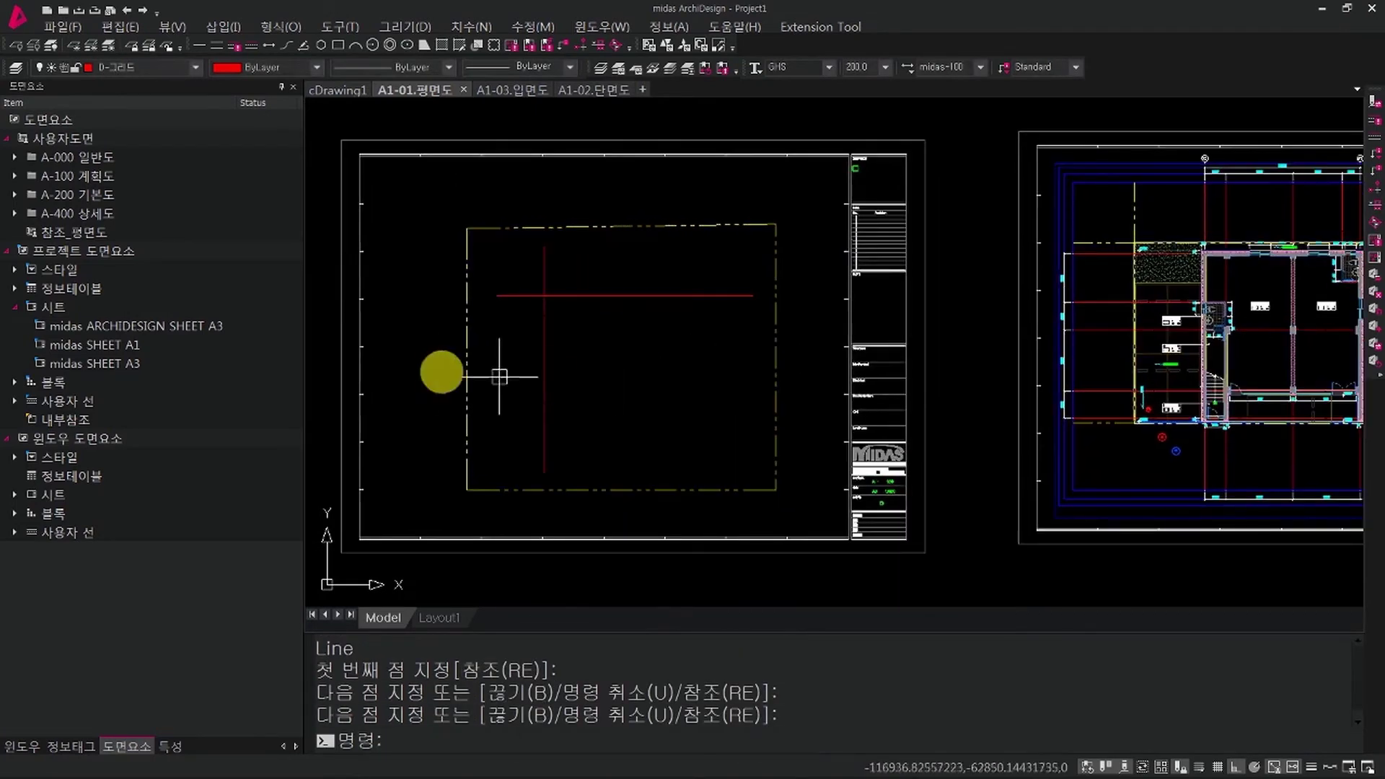
scroll(483, 354, up, 1)
middle_drag(644, 356, 705, 334)
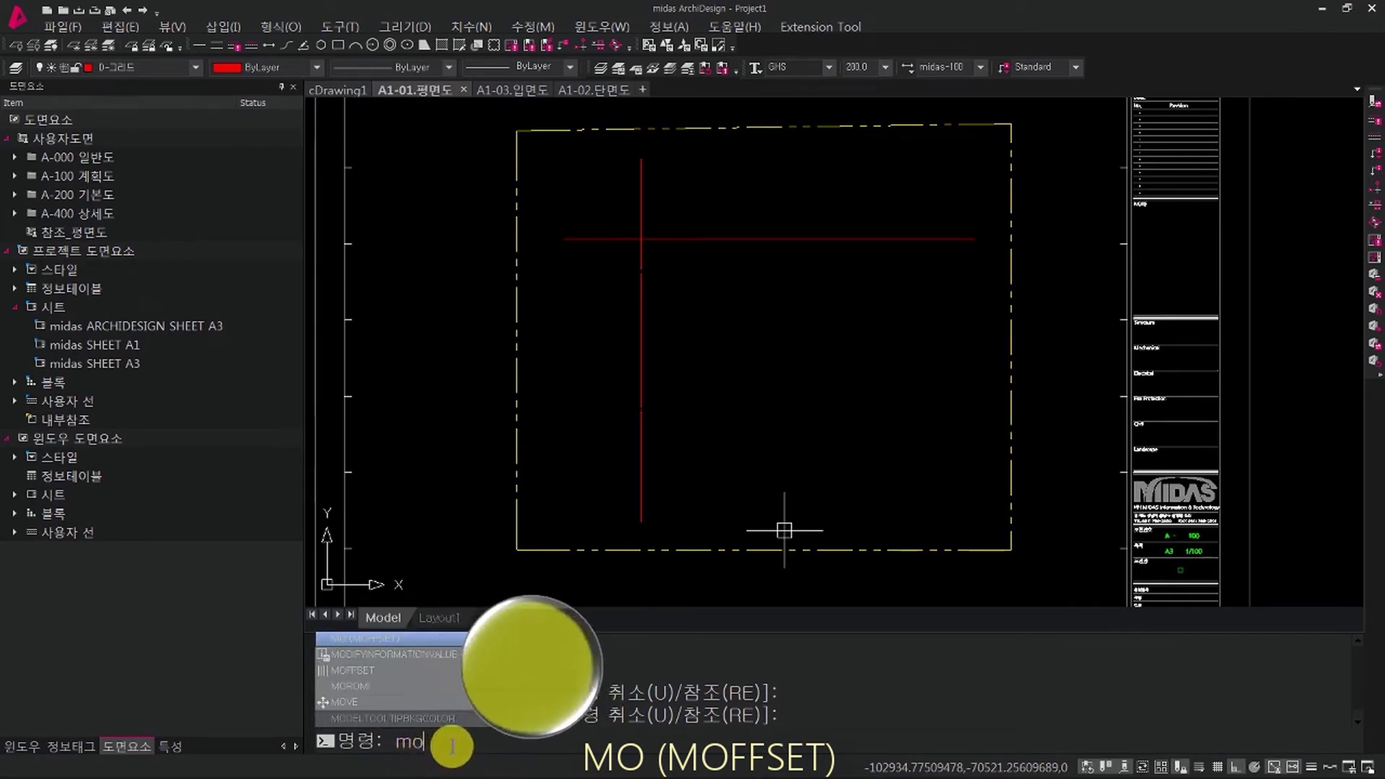
key(Return)
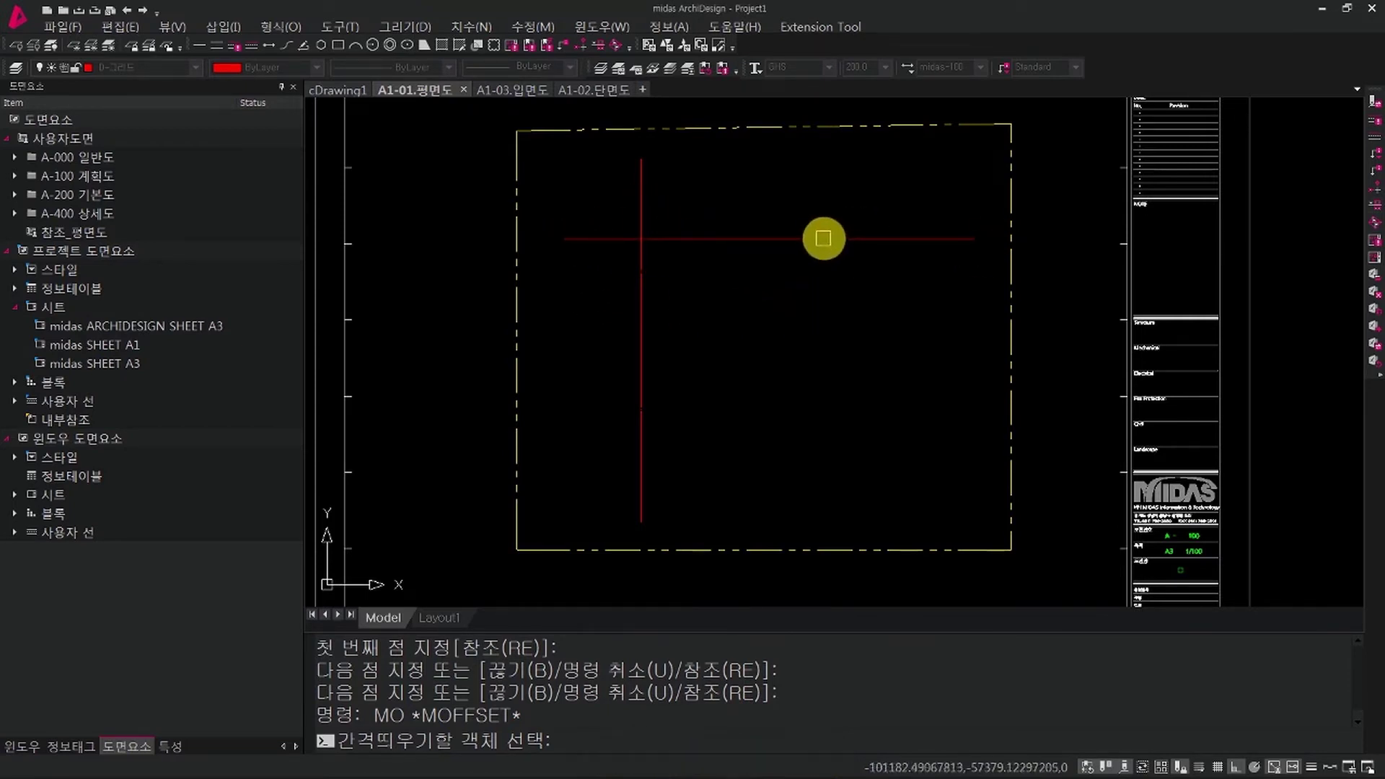
click(822, 238)
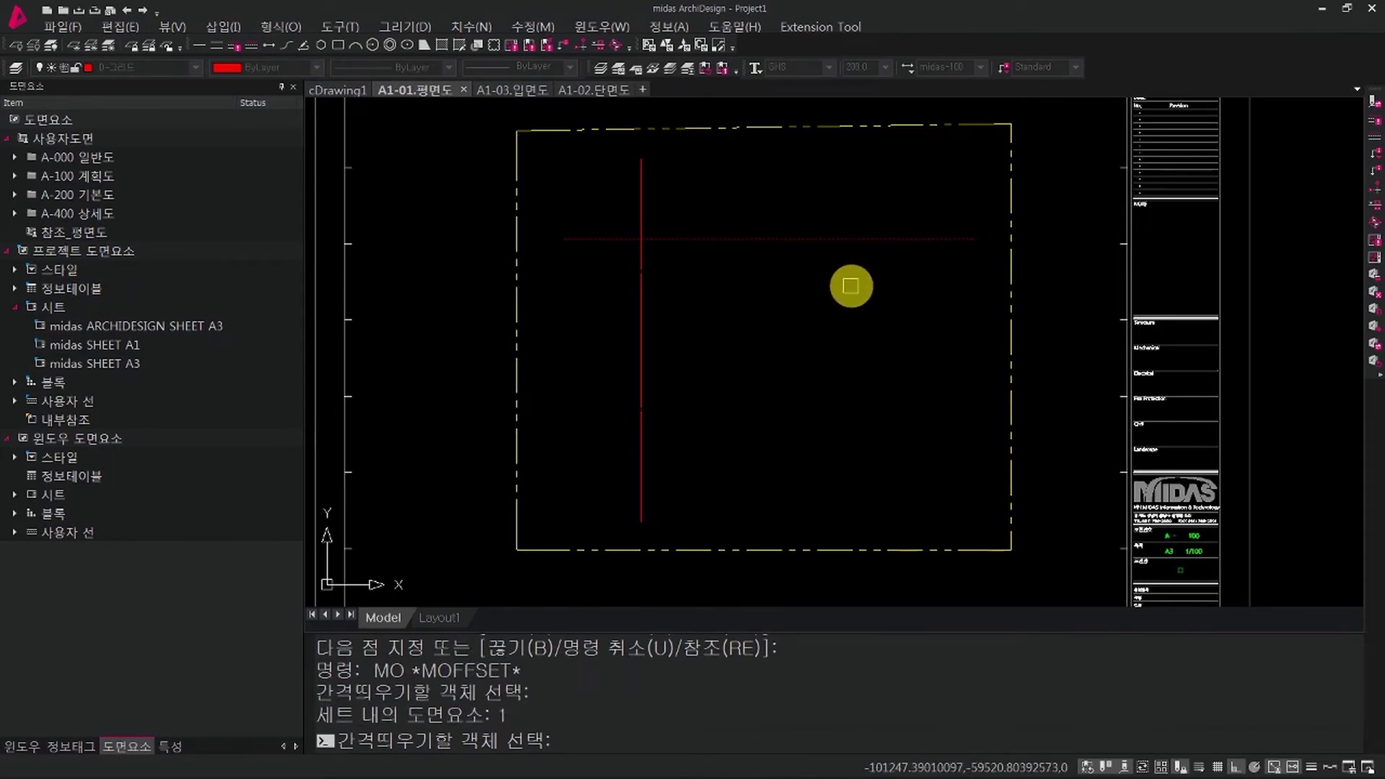
key(Return)
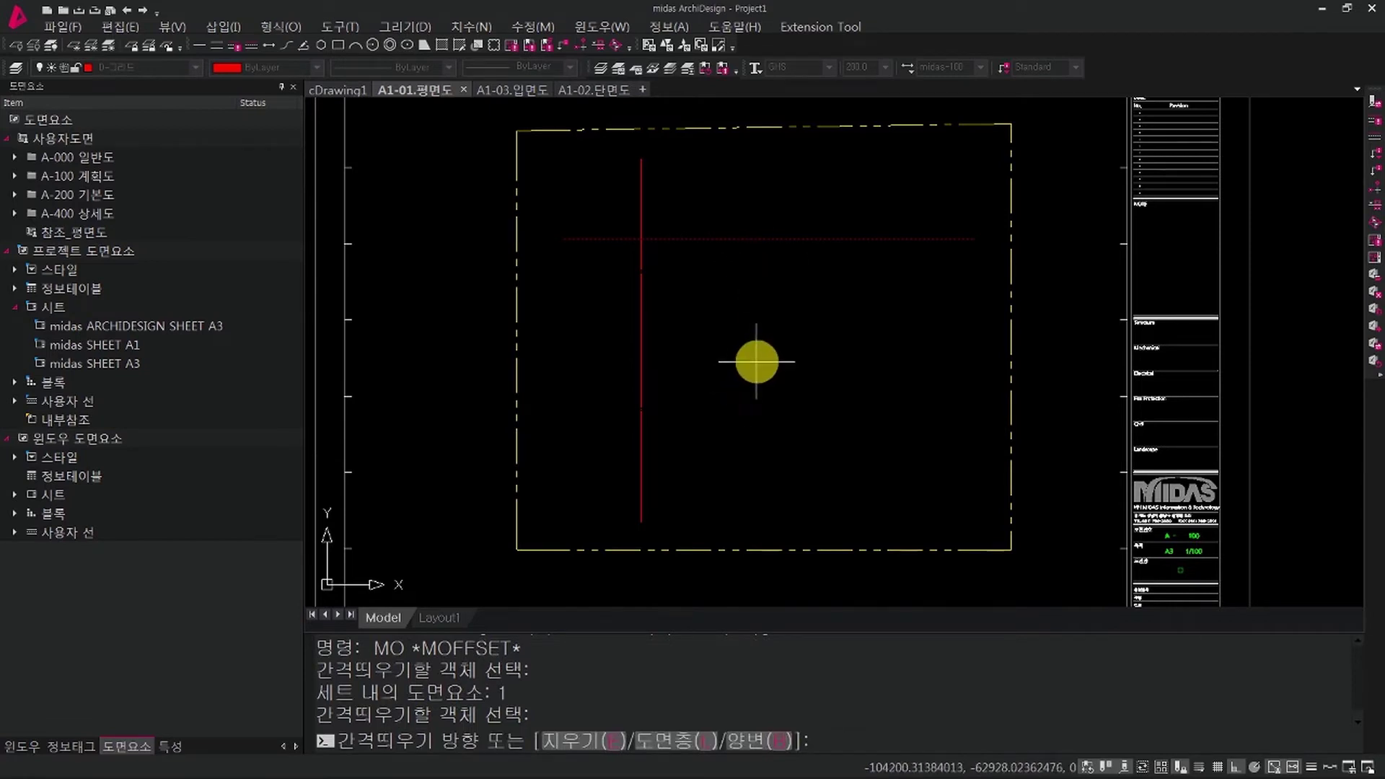
click(790, 342)
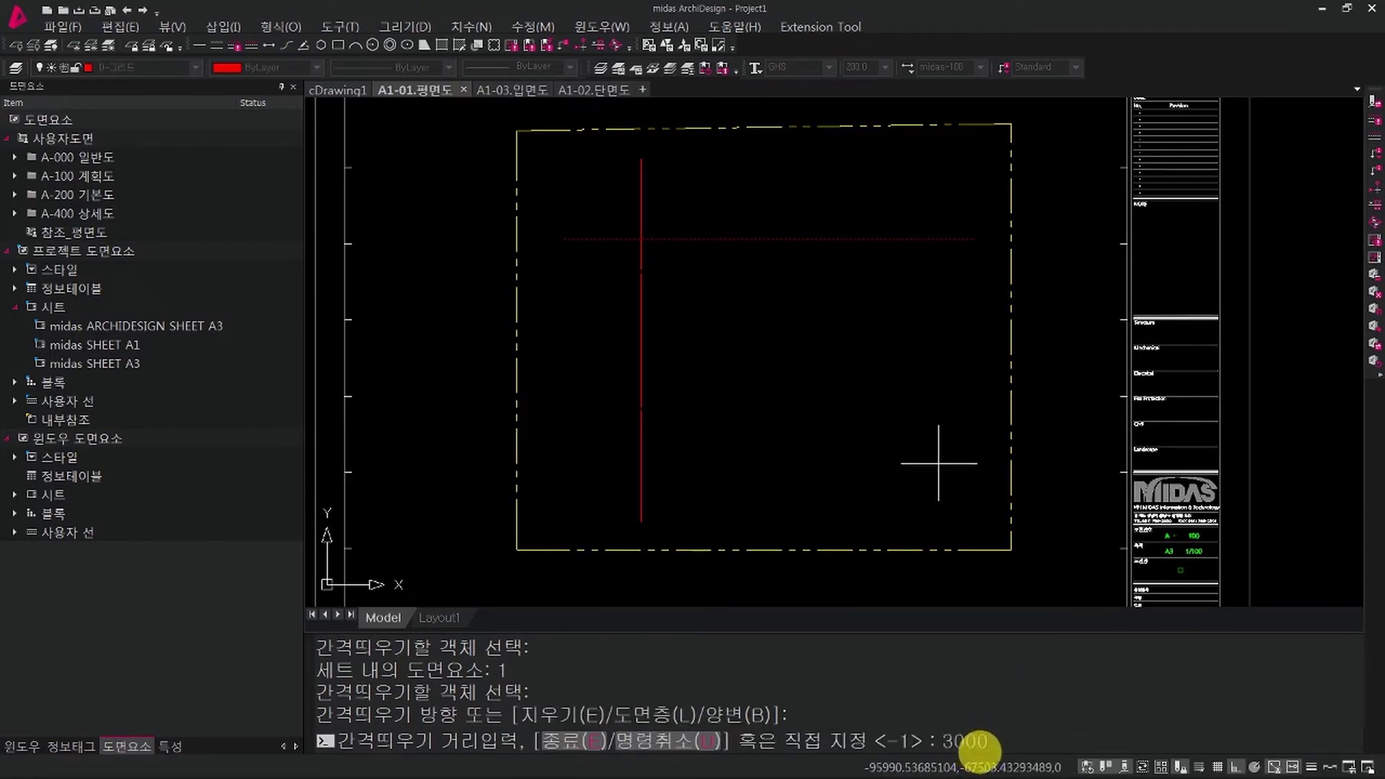
text(3000)
key(Return)
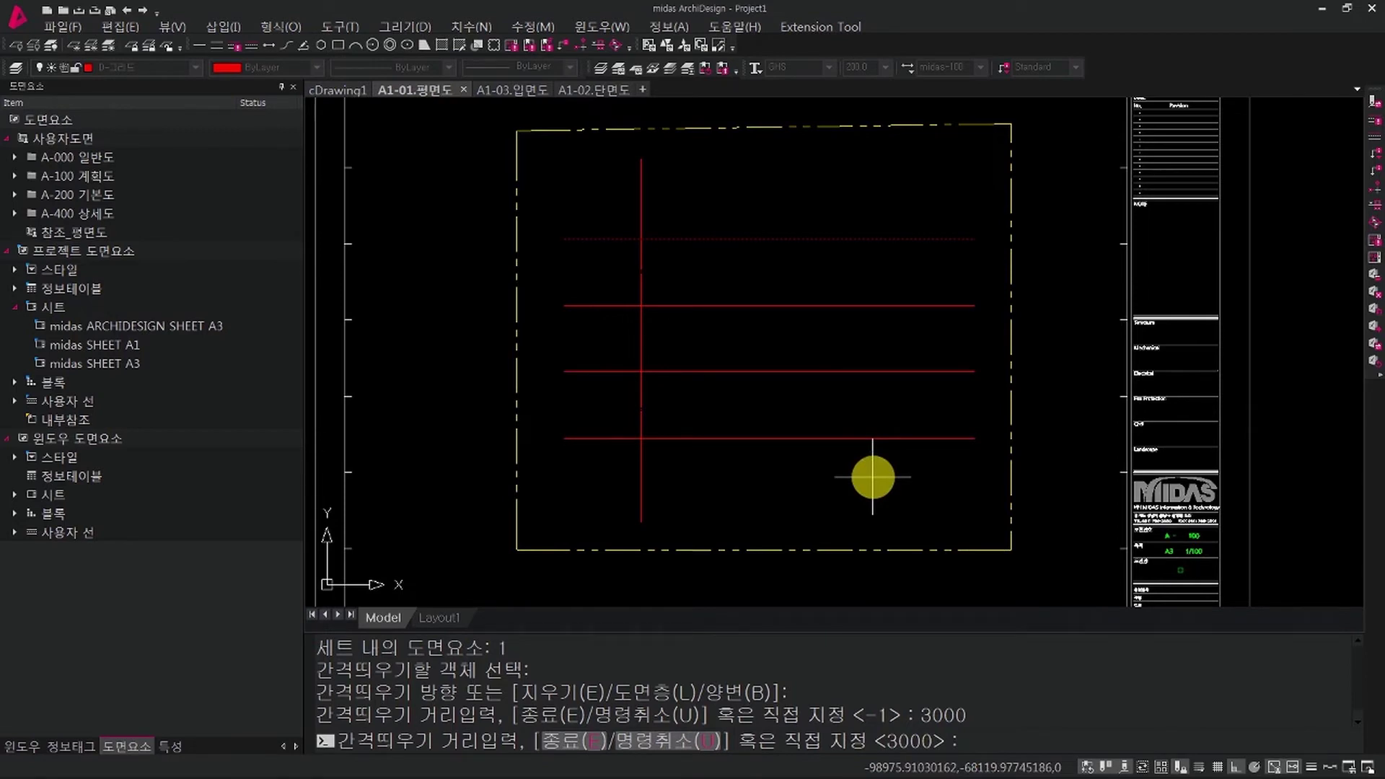
key(Return)
key(Return)
key(Escape)
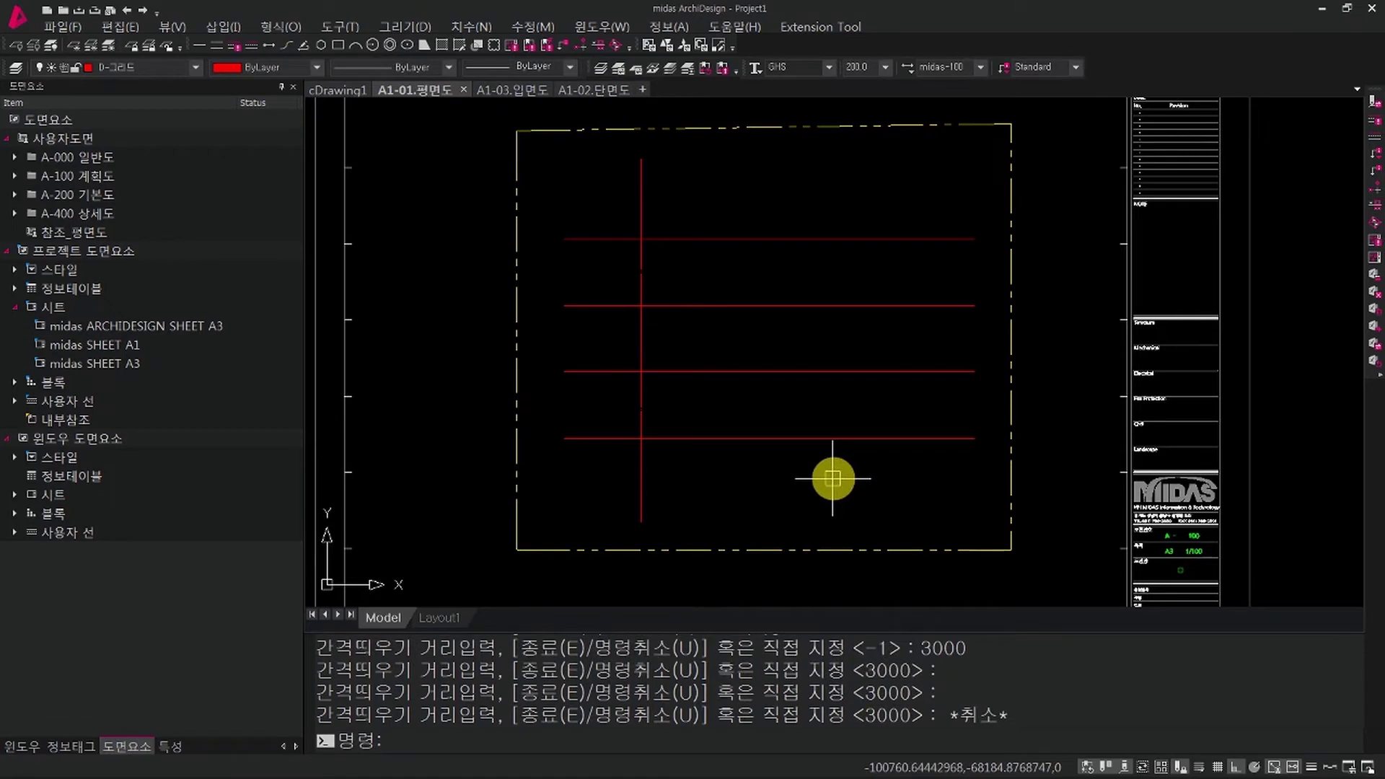
Step: Offset the vertical grid line to the right four times at 3000 spacing with MOFFSET
key(Return)
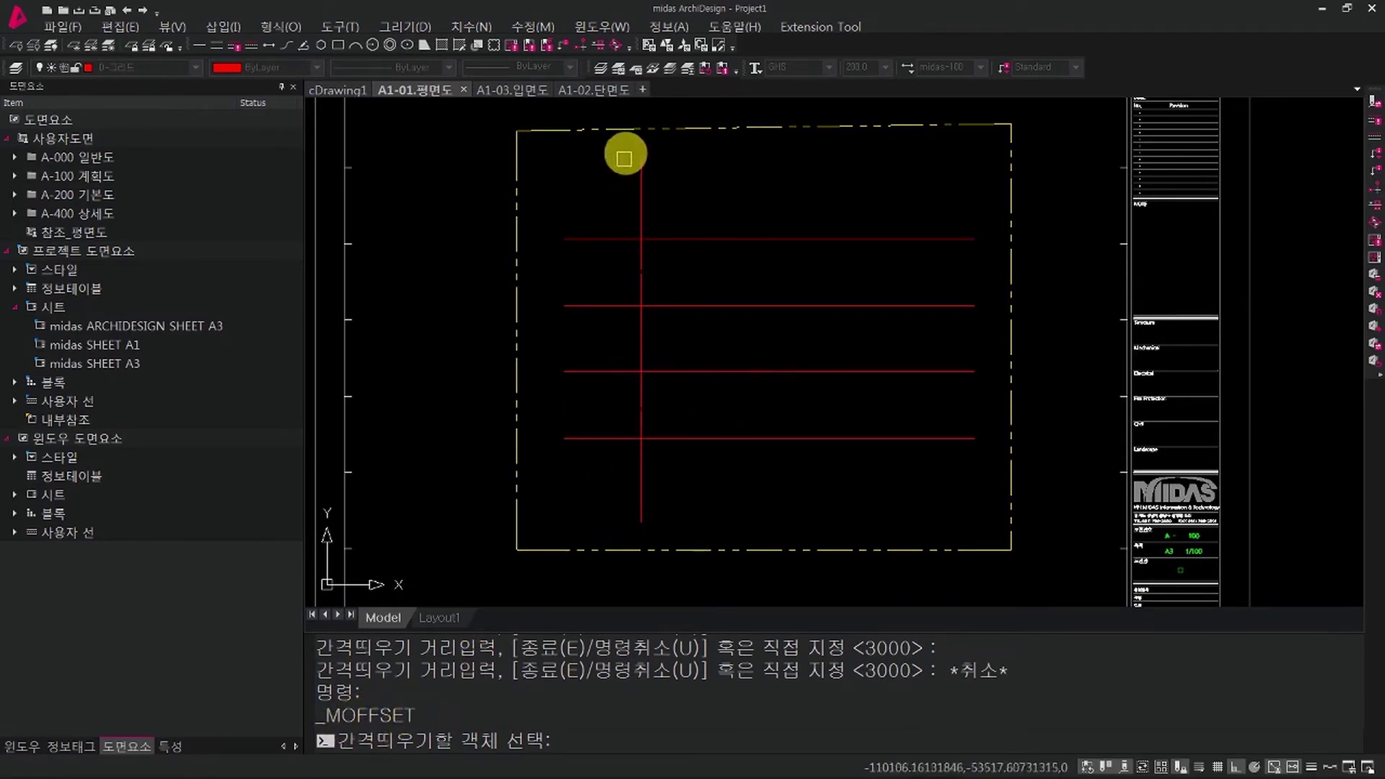
click(642, 387)
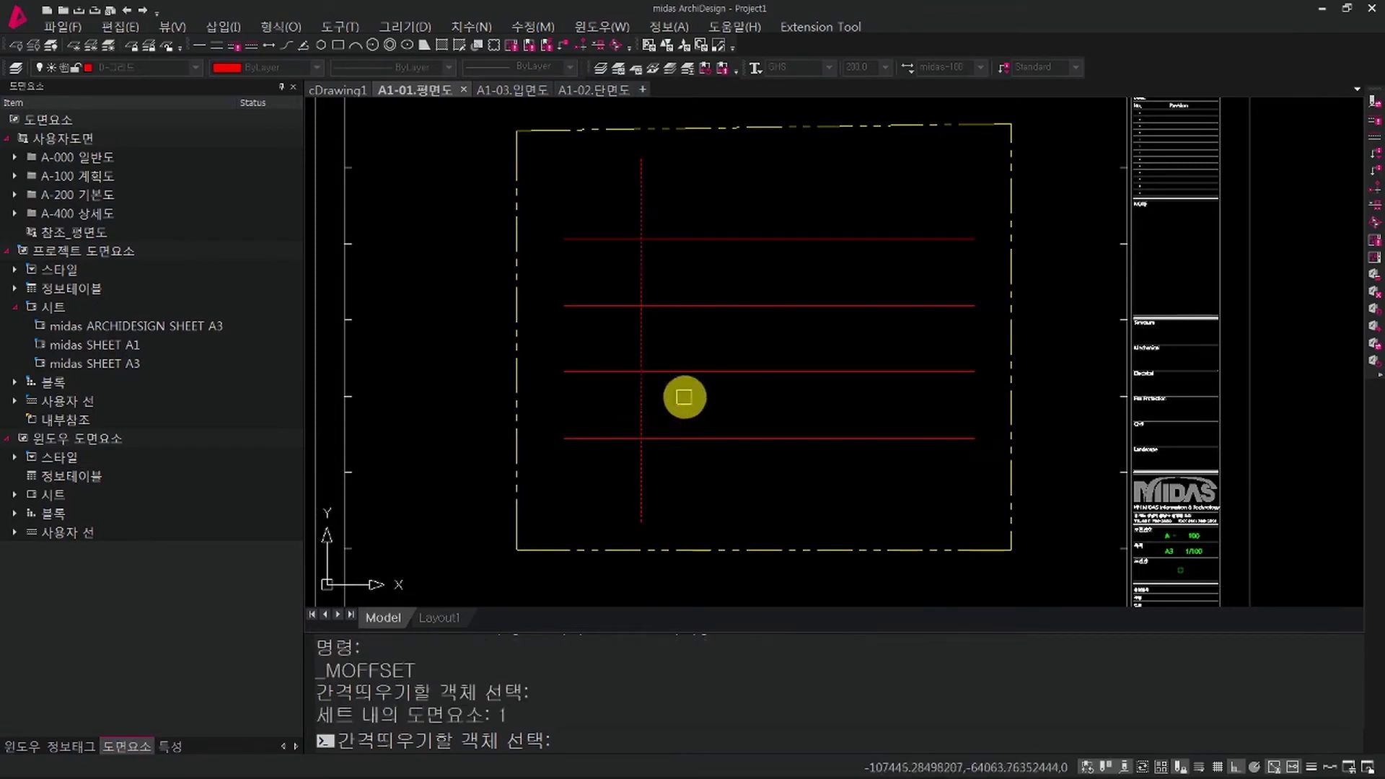
key(Return)
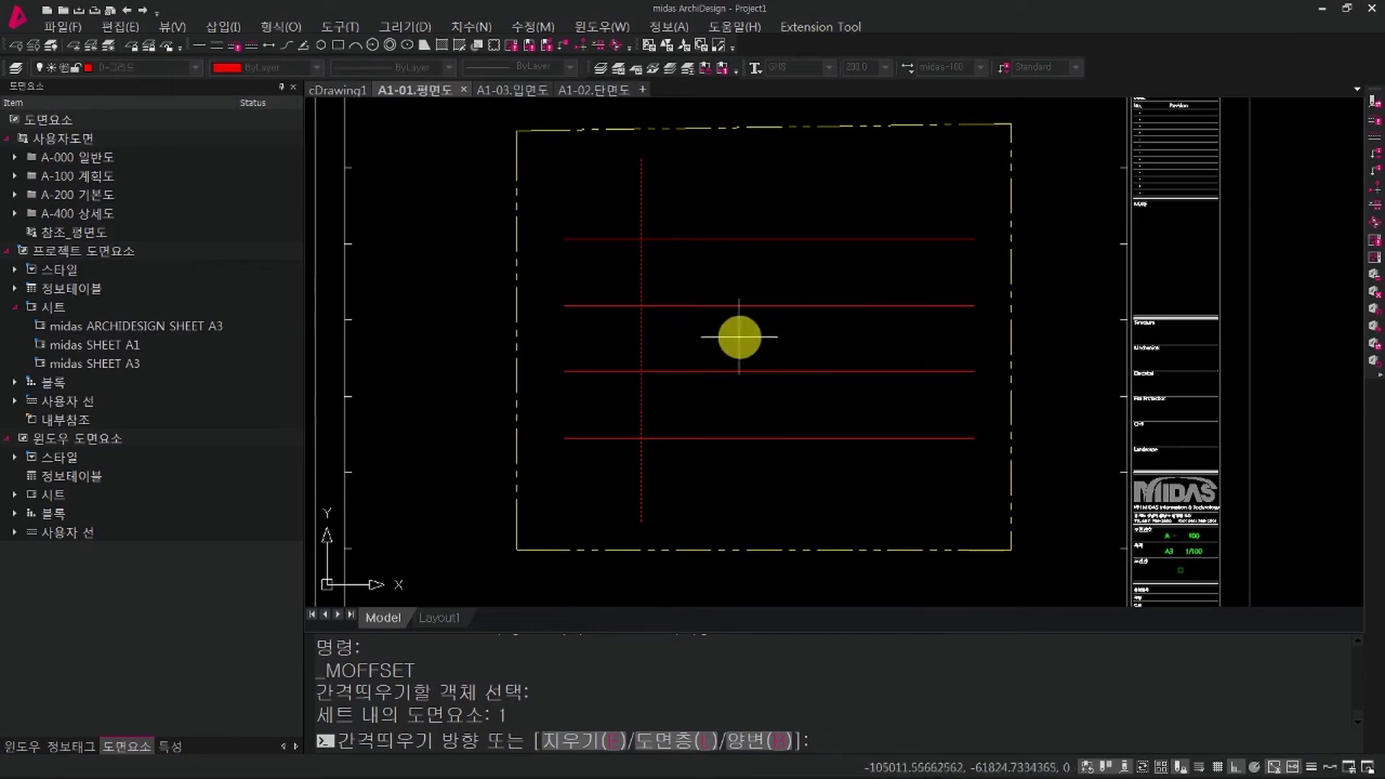
click(722, 341)
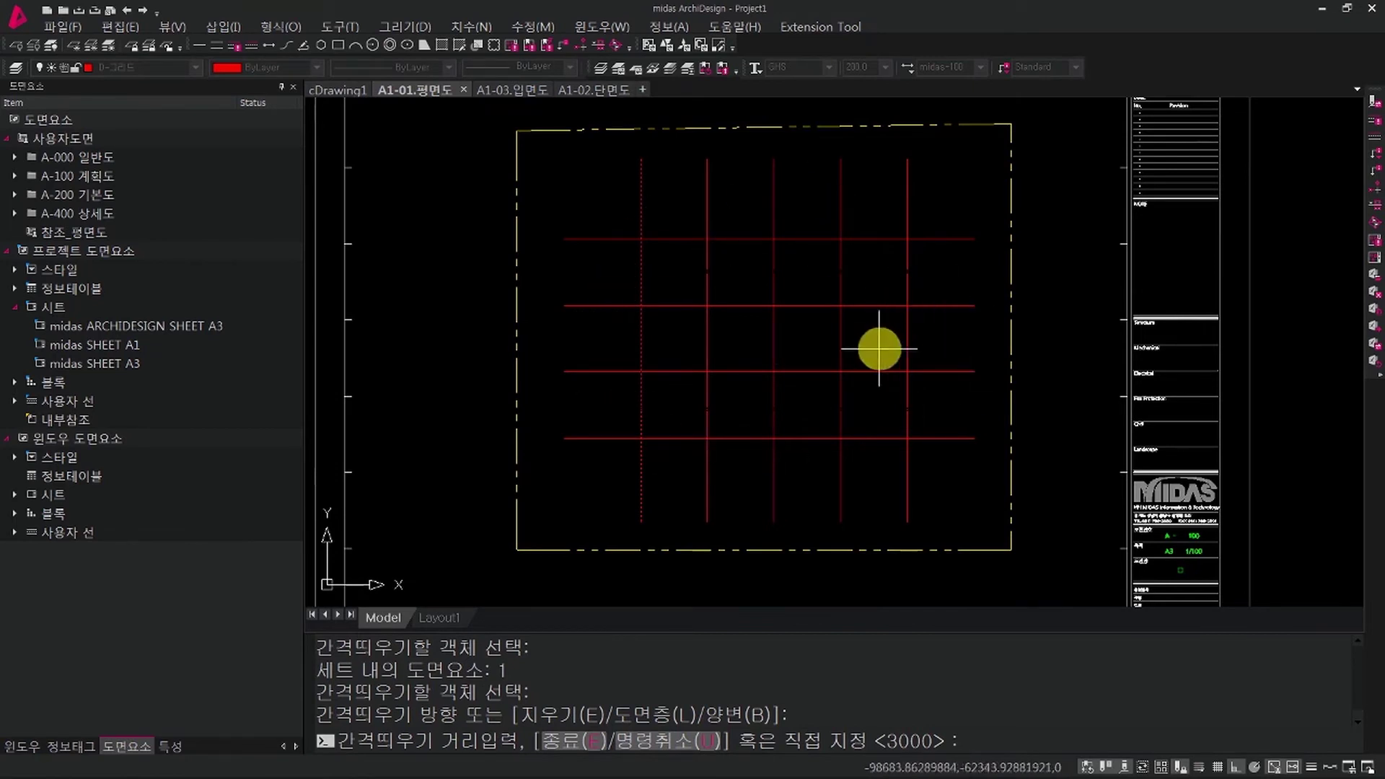
key(Escape)
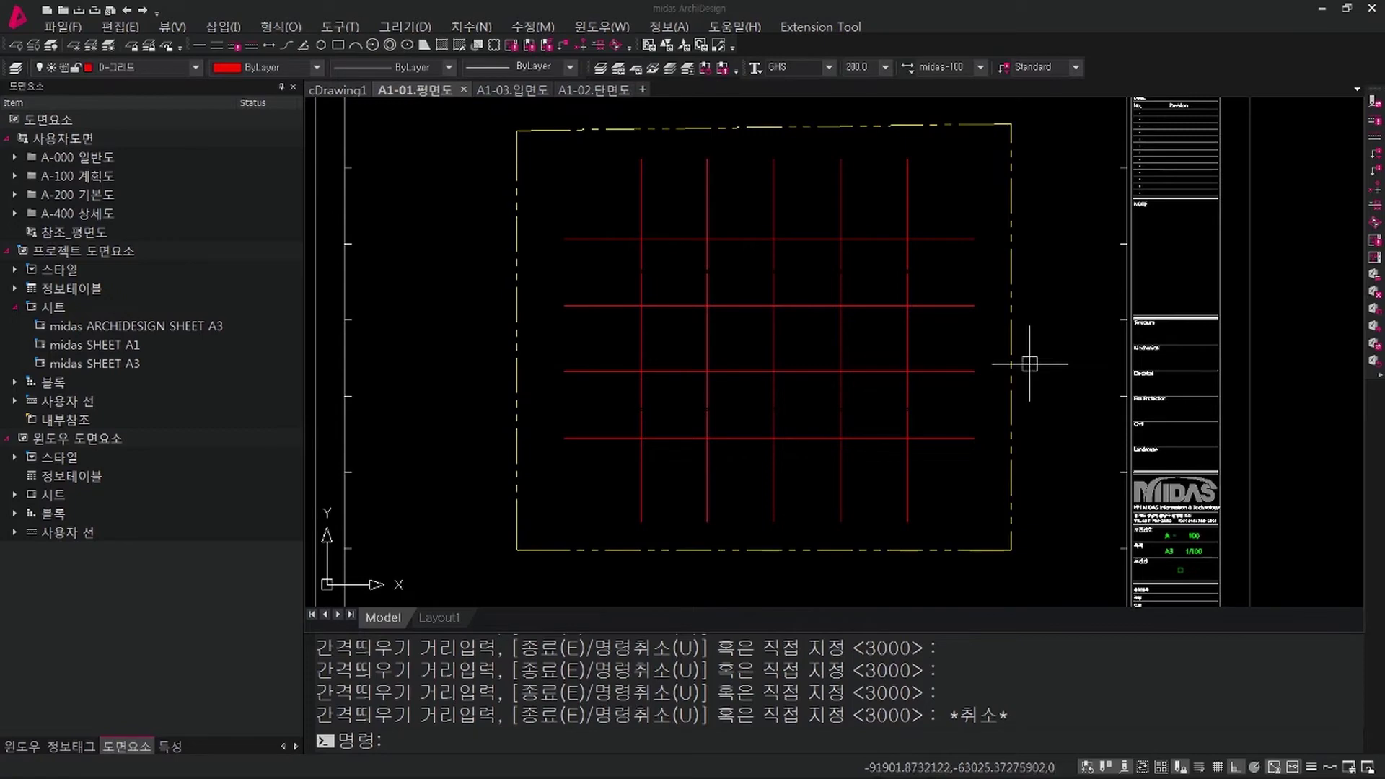
Step: Add chained linear dimensions above the five vertical grid lines, reusing the type and layer of the floor plan's 1,500 dimension beside grid X2
scroll(692, 325, down, 3)
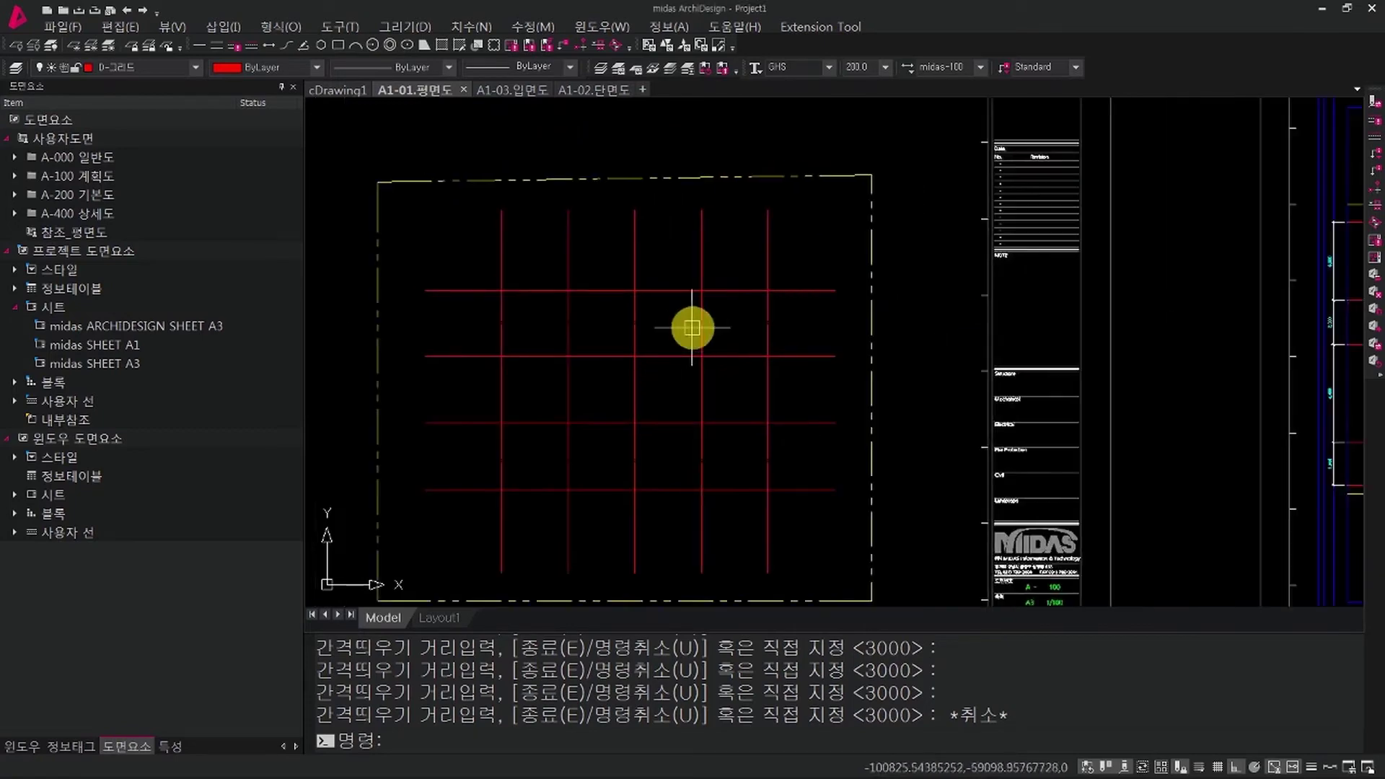
key(Escape)
middle_drag(1012, 382, 914, 371)
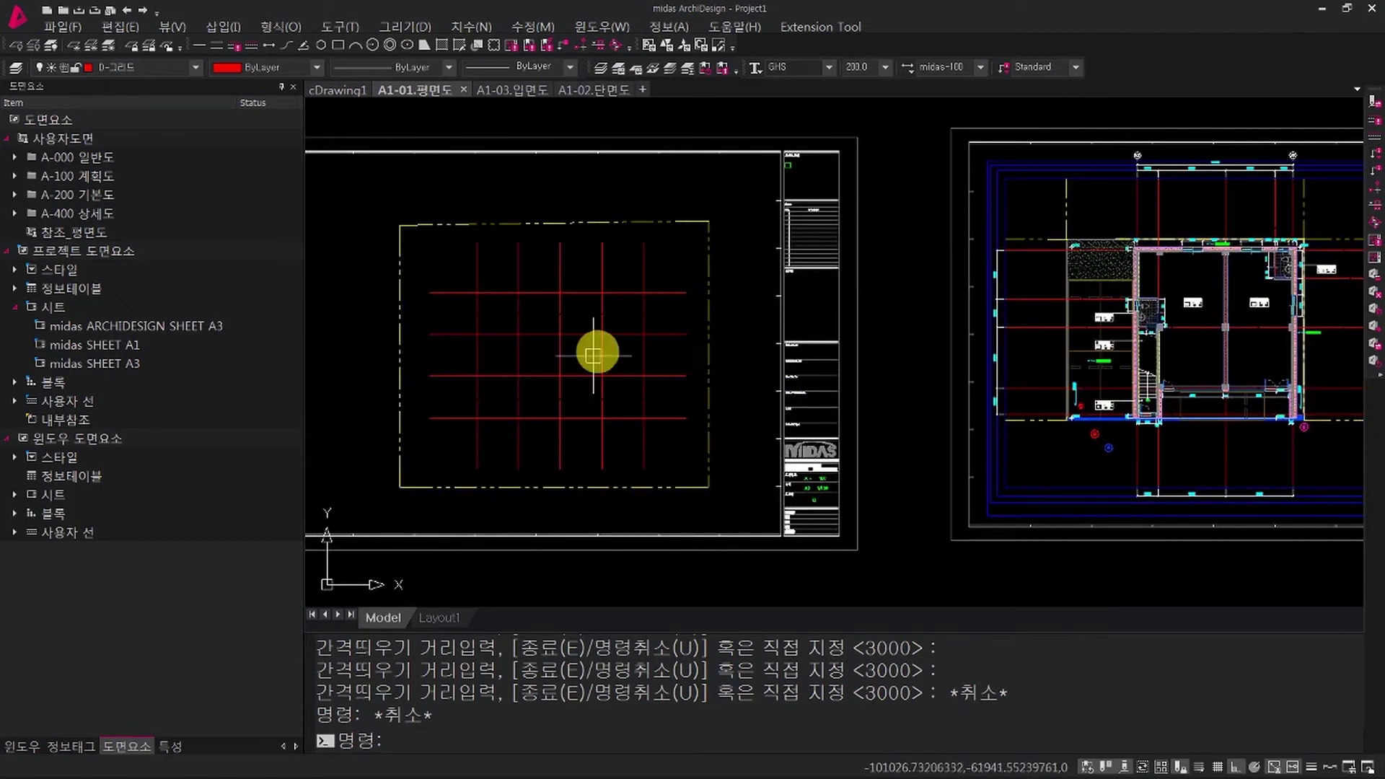
mouse_move(1246, 369)
middle_down()
mouse_move(1178, 387)
mouse_move(909, 384)
middle_up()
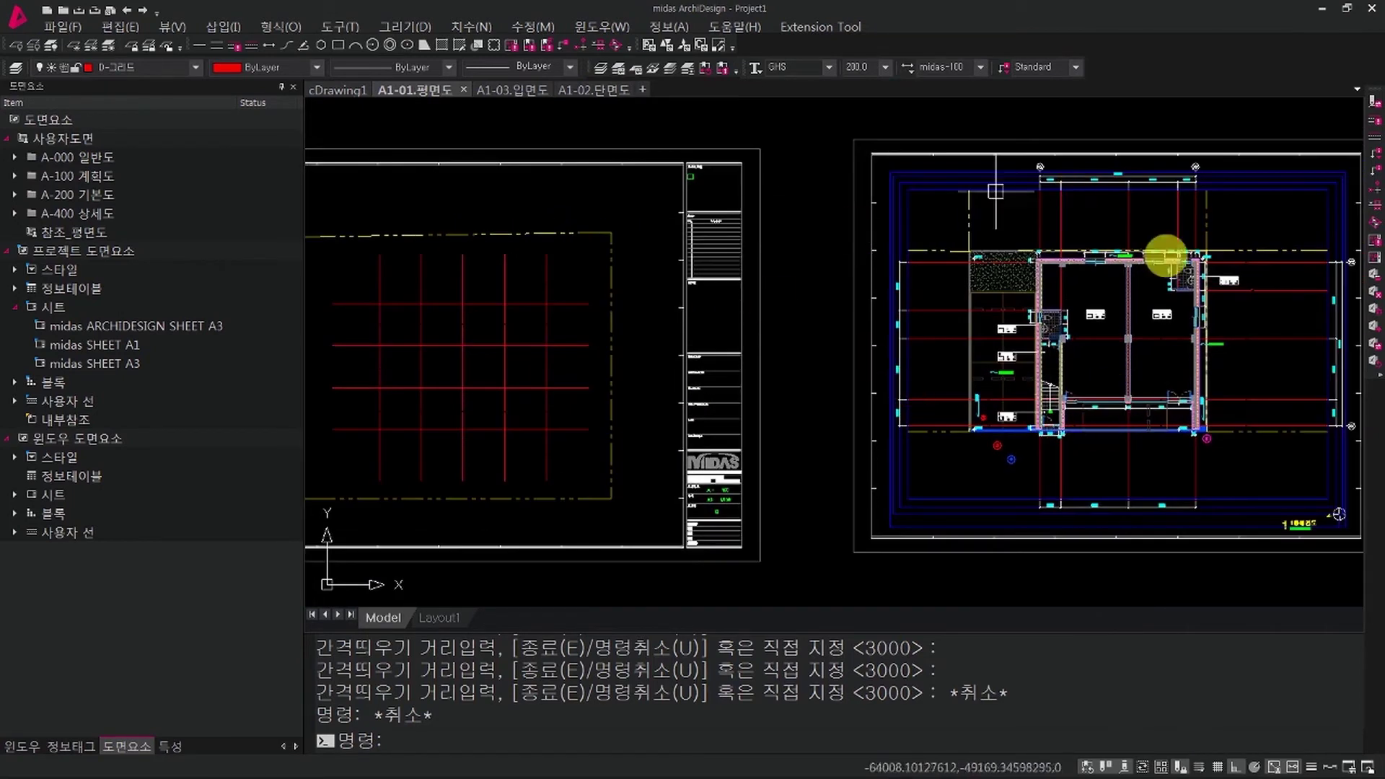
middle_drag(1002, 435, 1108, 375)
middle_drag(1176, 239, 1216, 263)
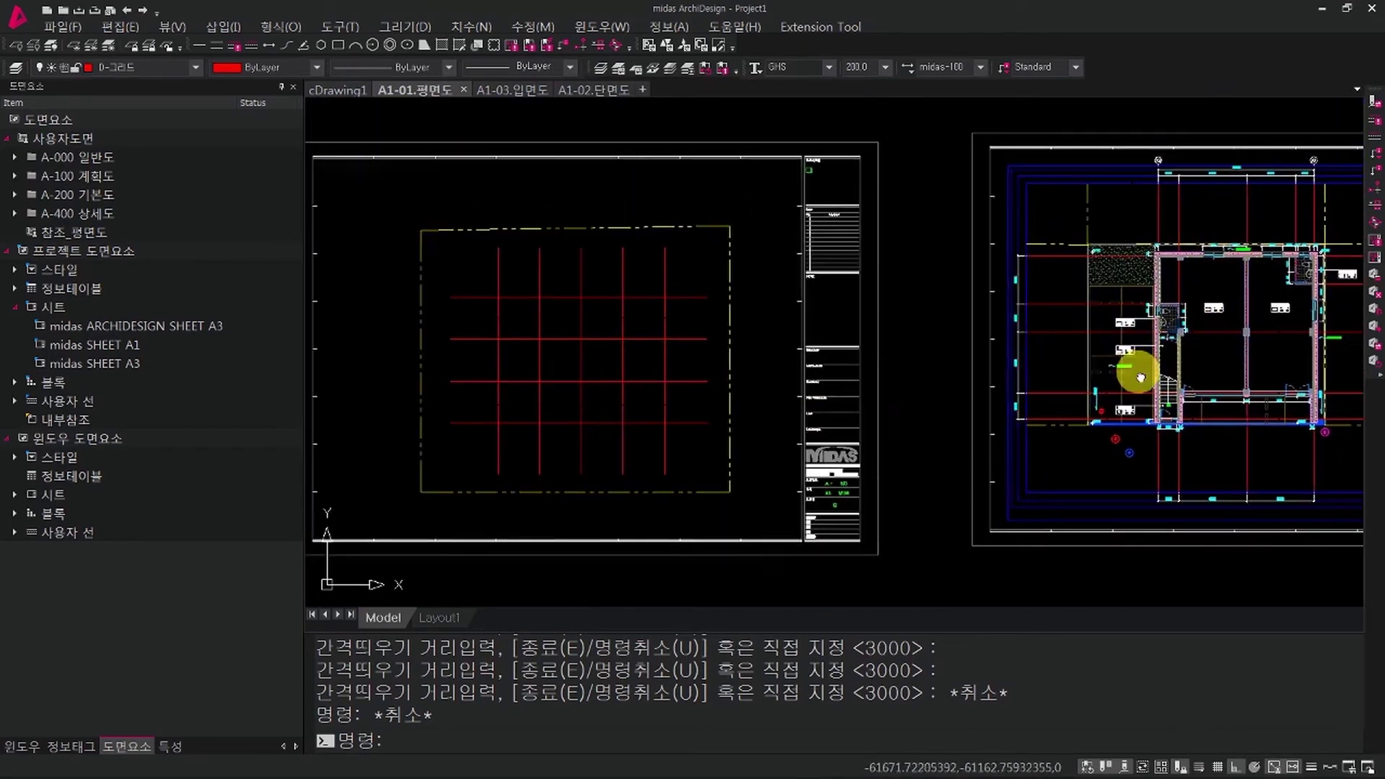
middle_drag(1223, 212, 1172, 254)
scroll(1159, 257, up, 10)
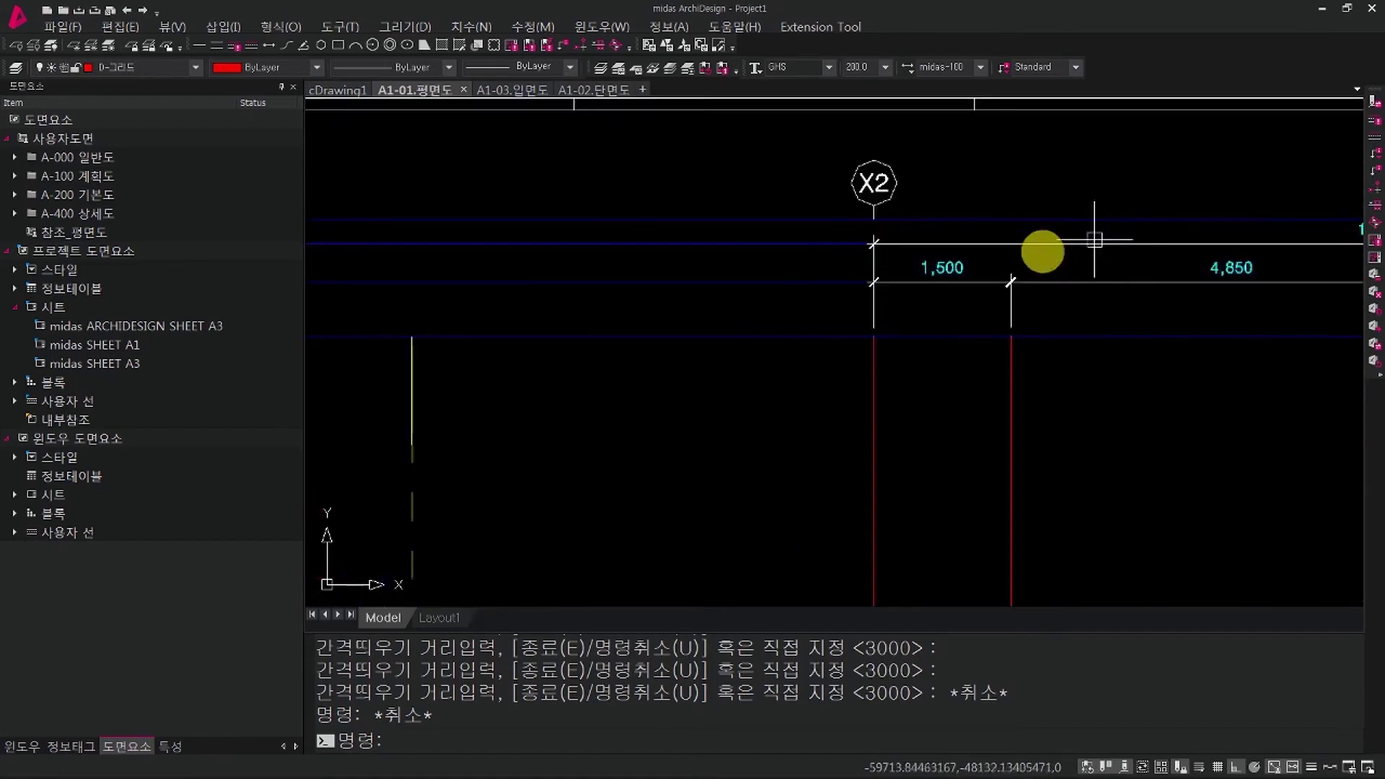
middle_drag(981, 278, 947, 355)
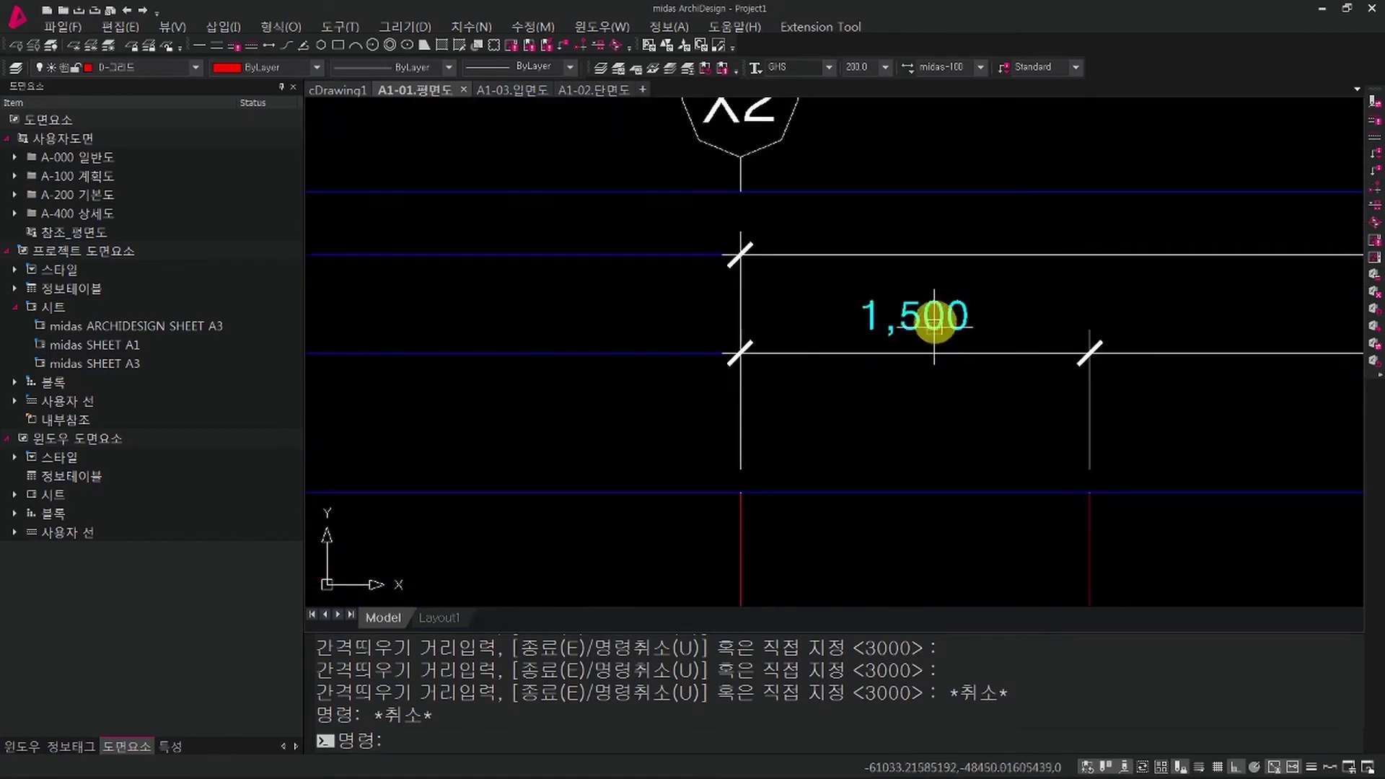
double_click(912, 318)
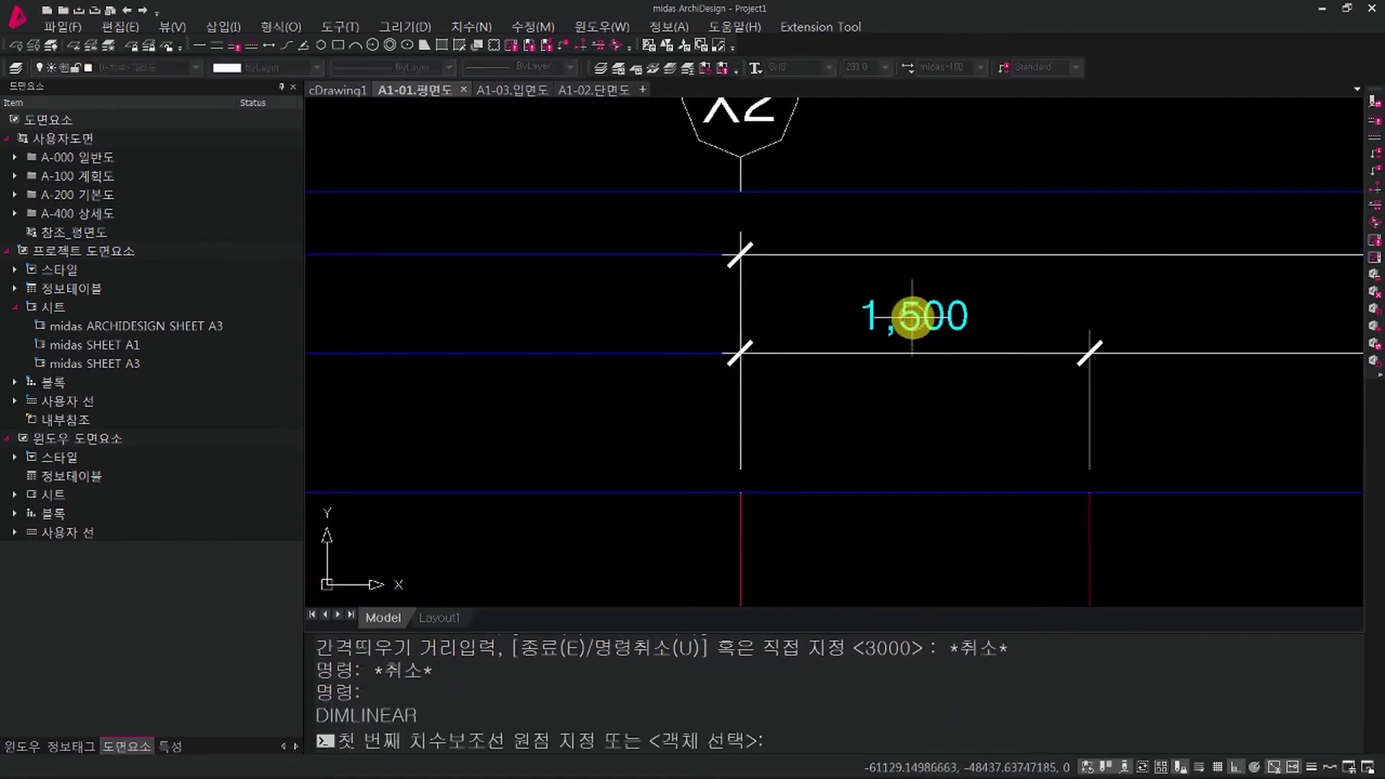
scroll(845, 376, down, 8)
scroll(845, 377, down, 3)
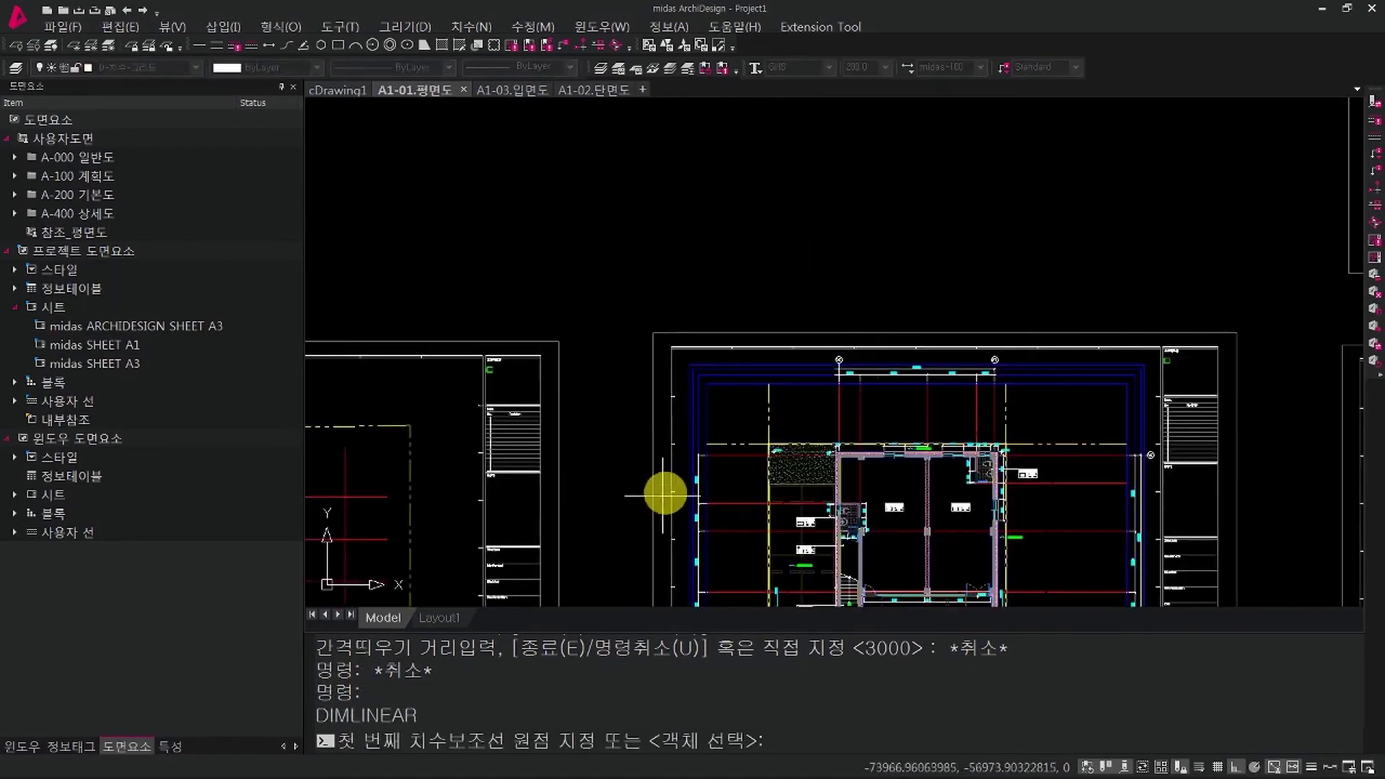
scroll(664, 488, down, 4)
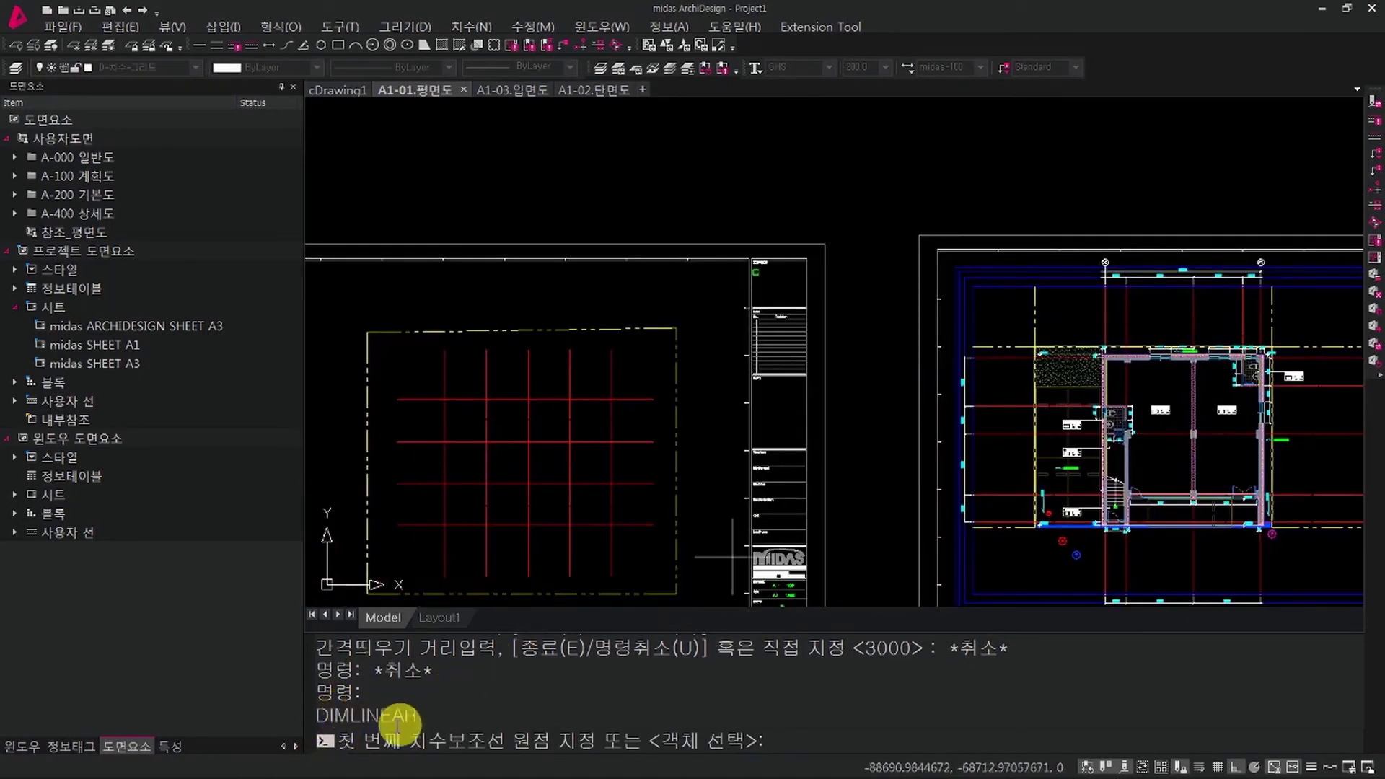
scroll(594, 383, up, 3)
scroll(594, 383, up, 3)
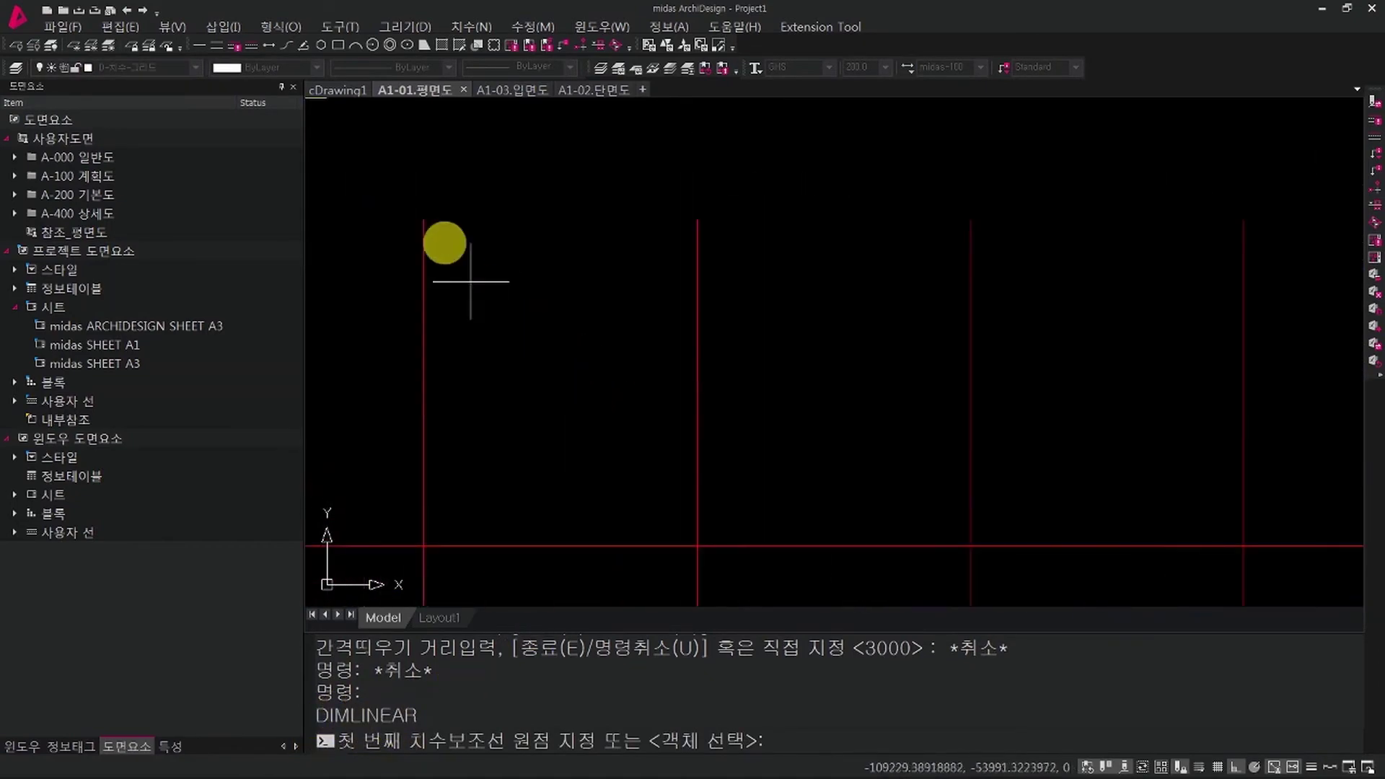
click(422, 221)
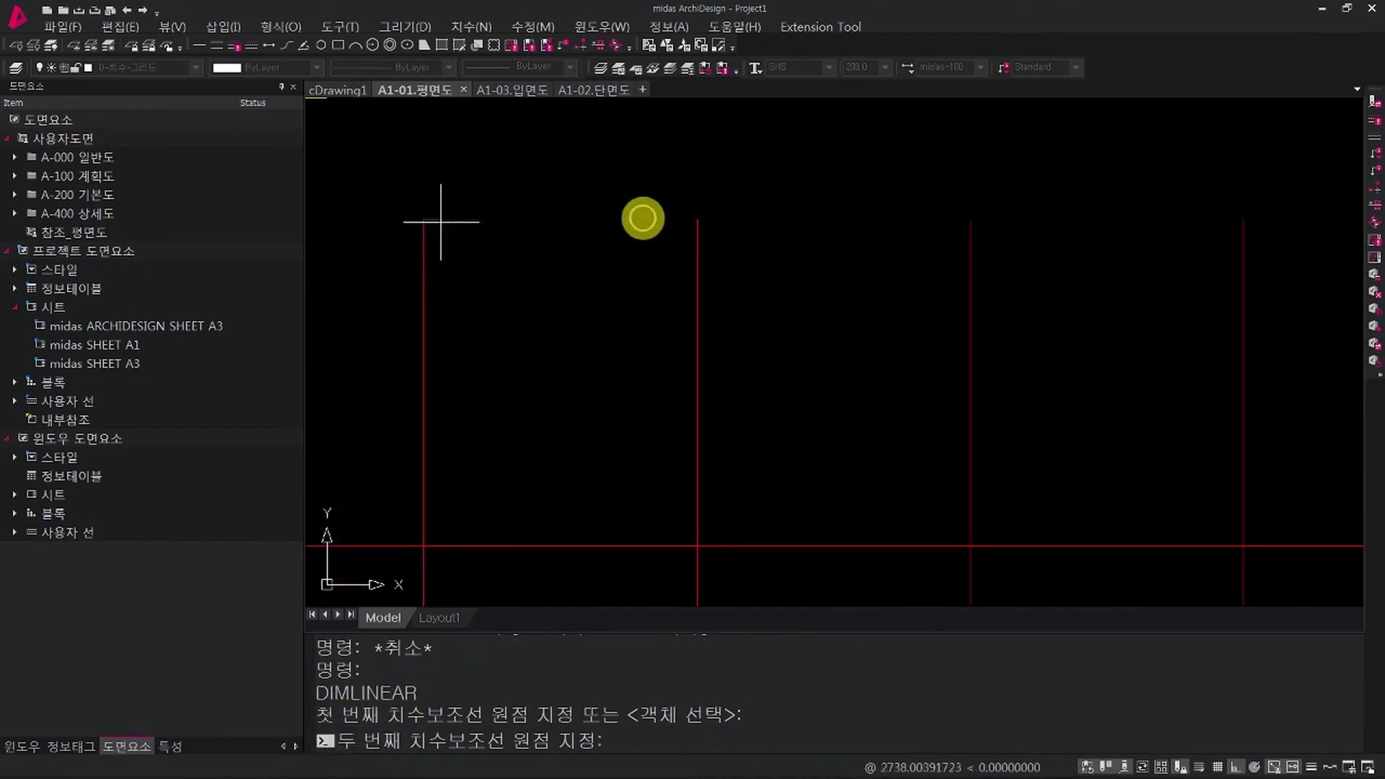
click(700, 222)
click(725, 137)
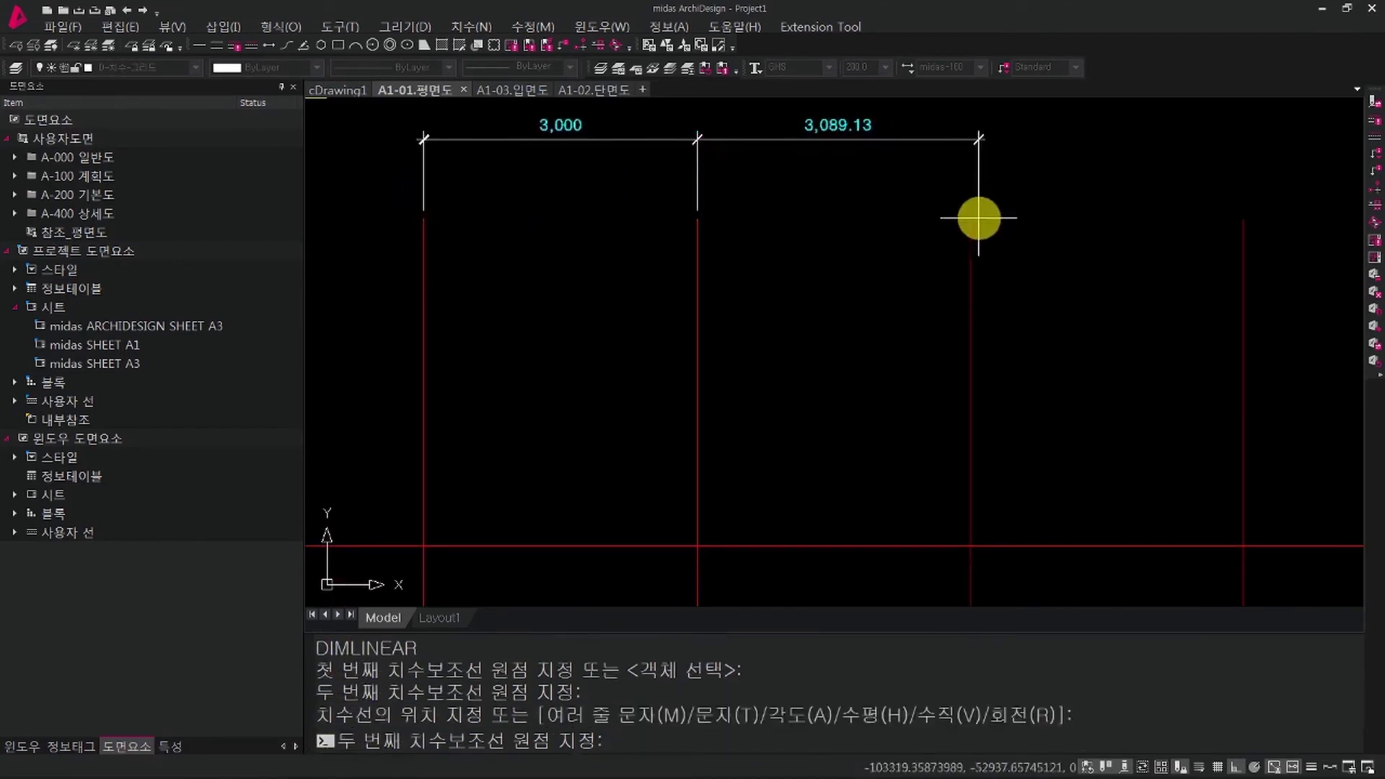
click(974, 220)
scroll(976, 223, down, 3)
click(1079, 228)
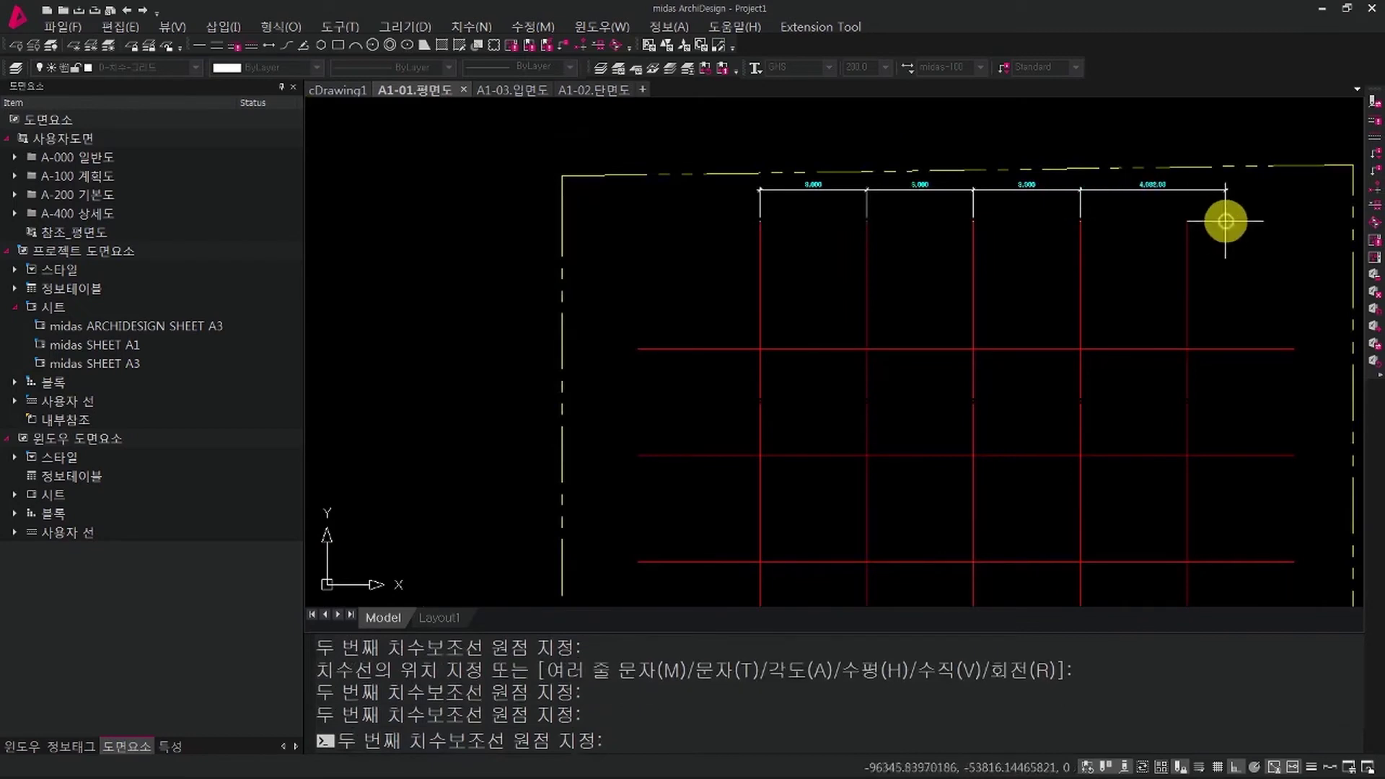
click(1188, 224)
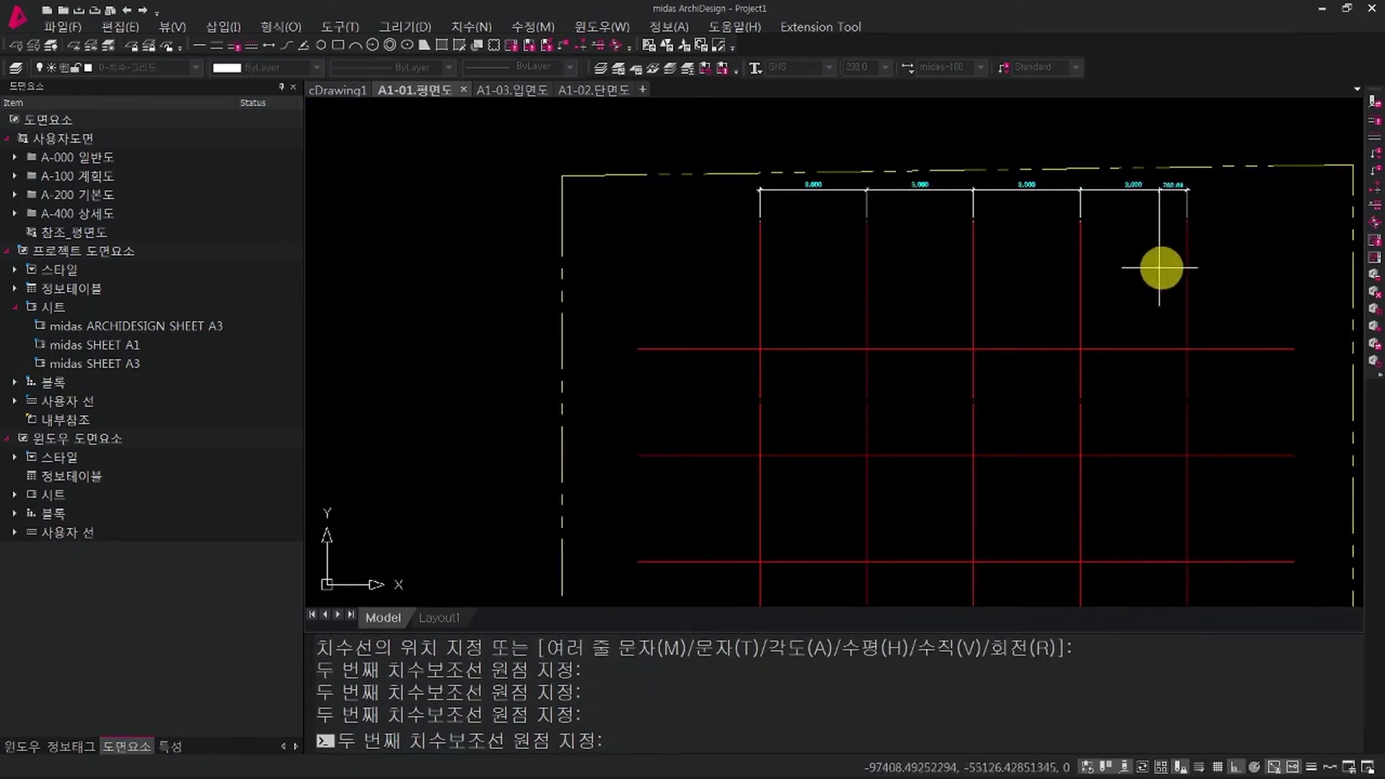
key(Return)
Step: Add chained linear dimensions between the four horizontal grid lines along their left ends, working from the lowest line upward
middle_drag(912, 440, 982, 257)
scroll(931, 304, down, 1)
middle_drag(915, 328, 888, 381)
scroll(822, 404, up, 1)
key(Return)
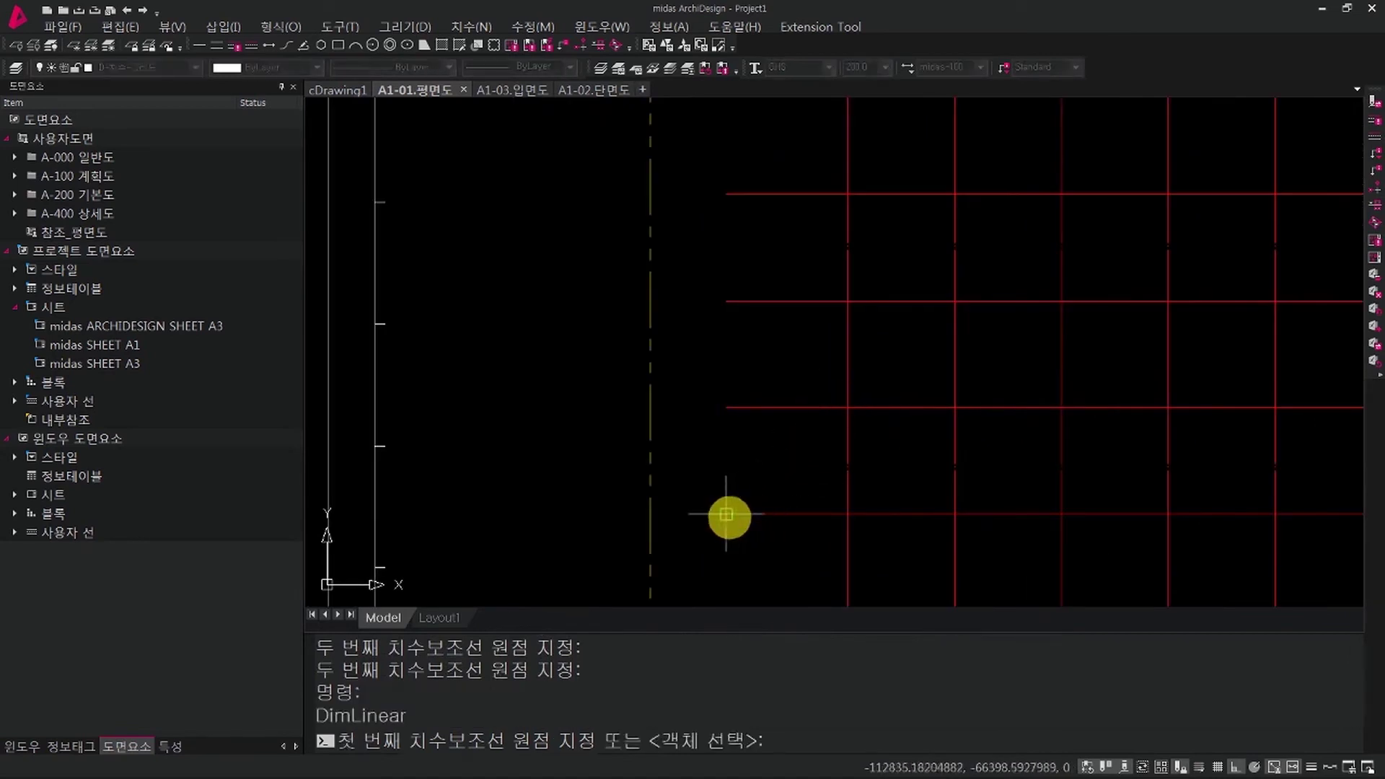
click(726, 514)
click(727, 408)
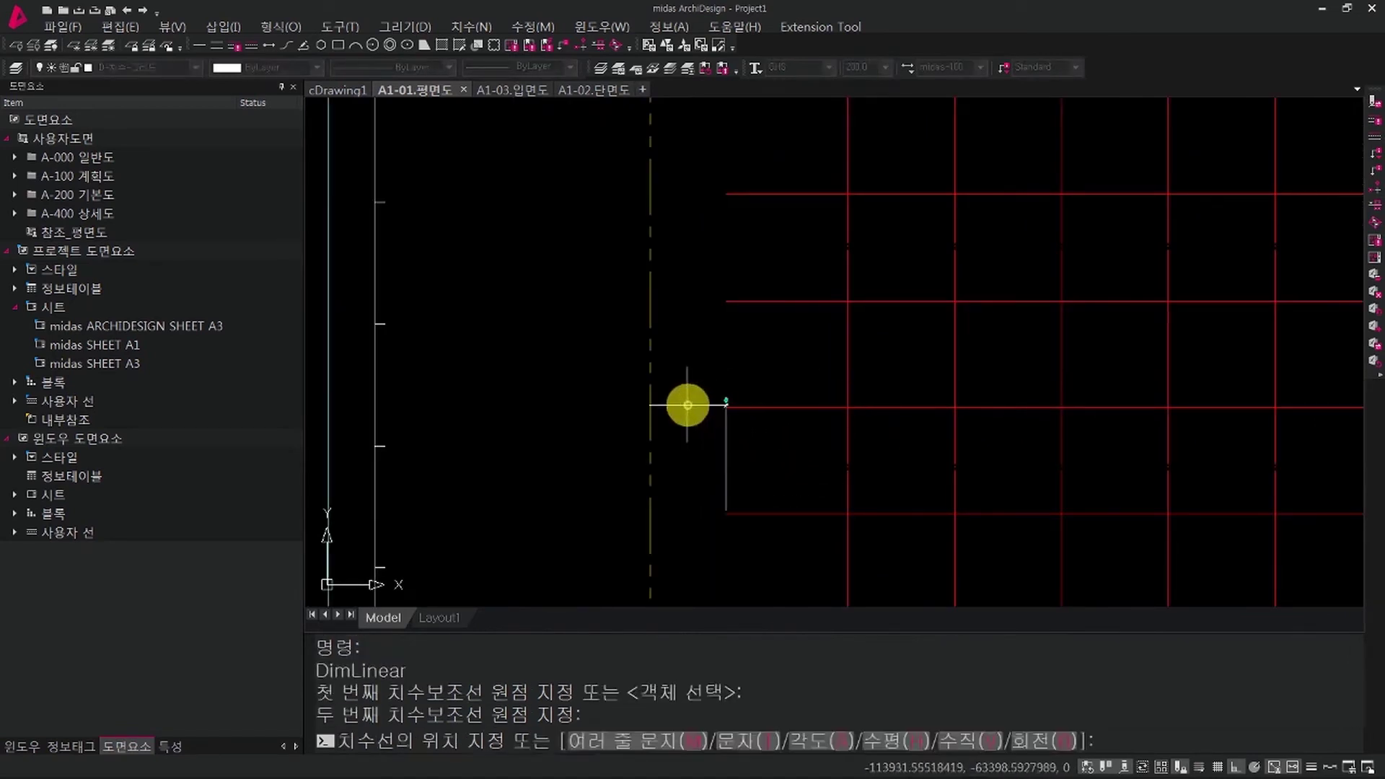
click(693, 461)
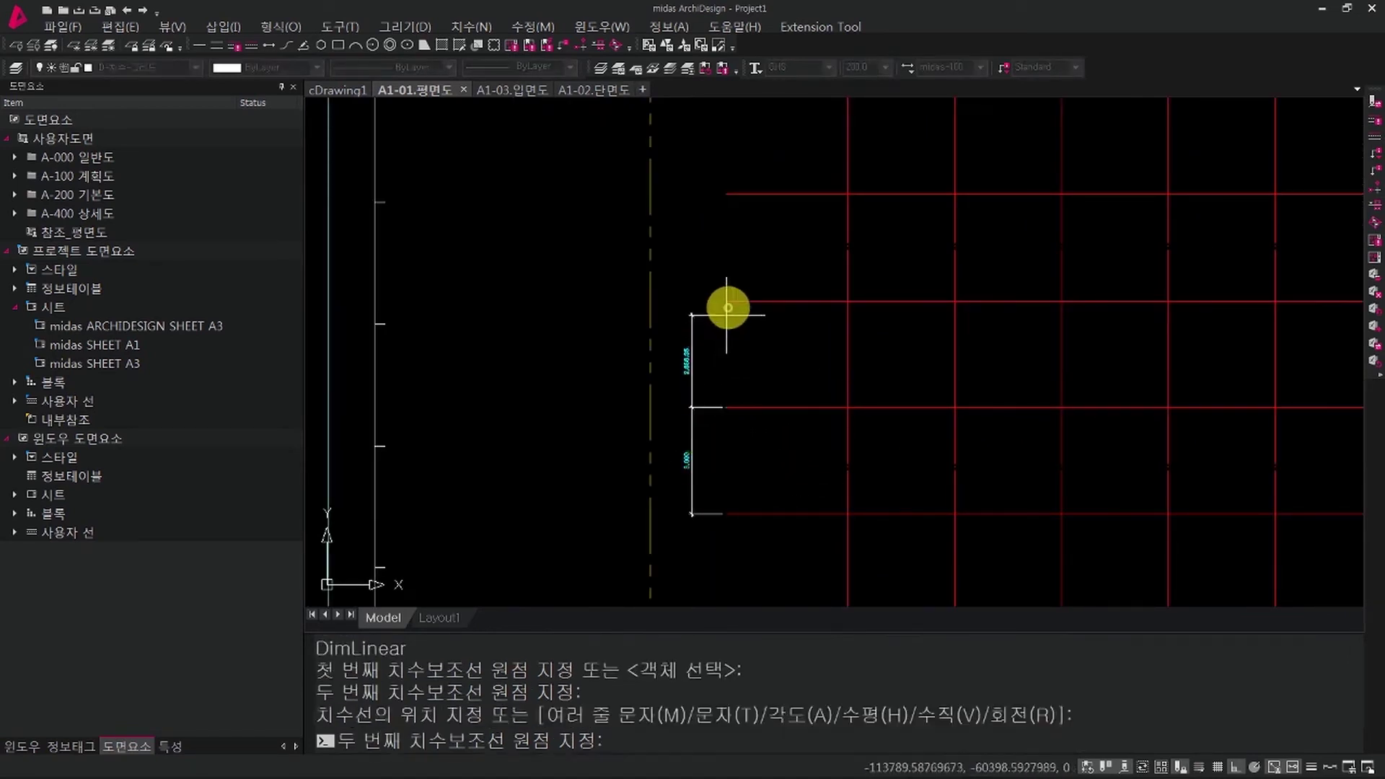
click(727, 302)
middle_drag(743, 218, 689, 458)
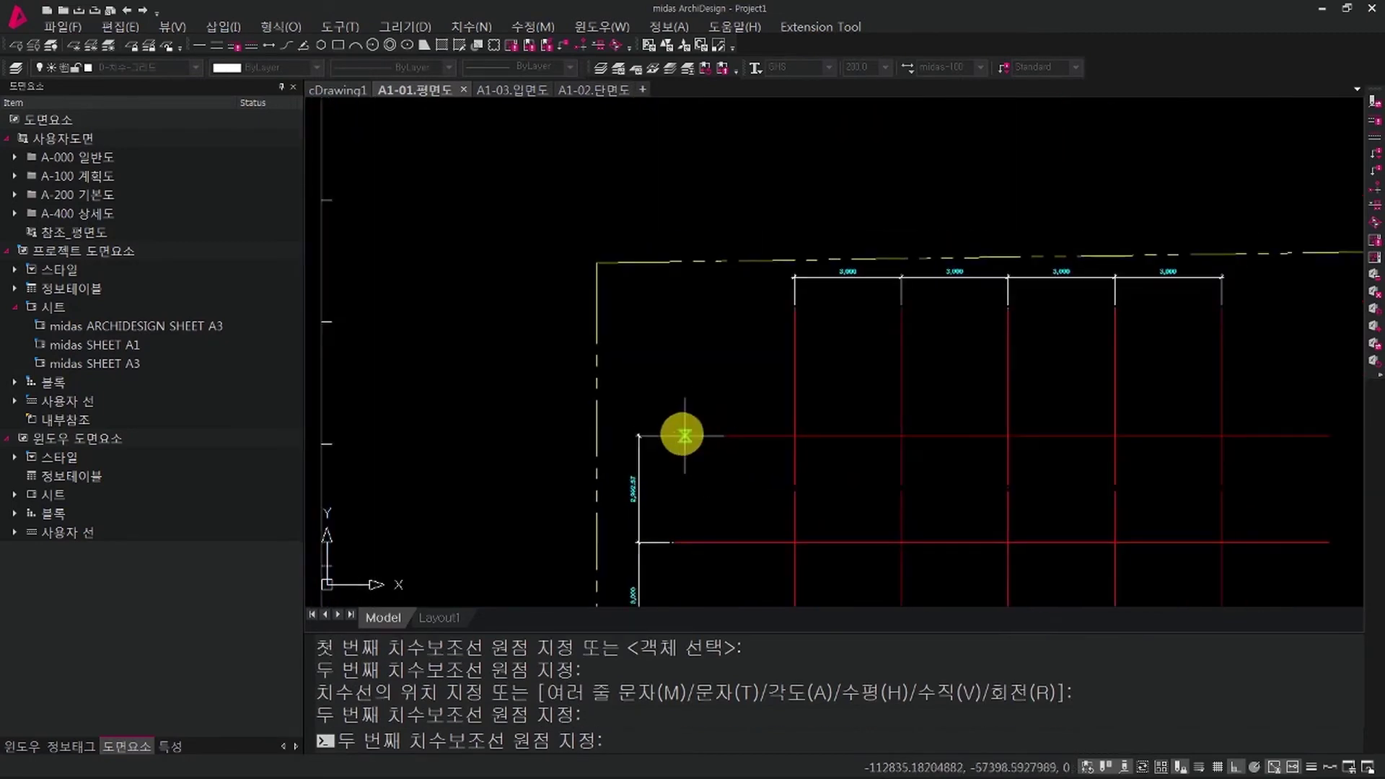
click(672, 435)
key(Return)
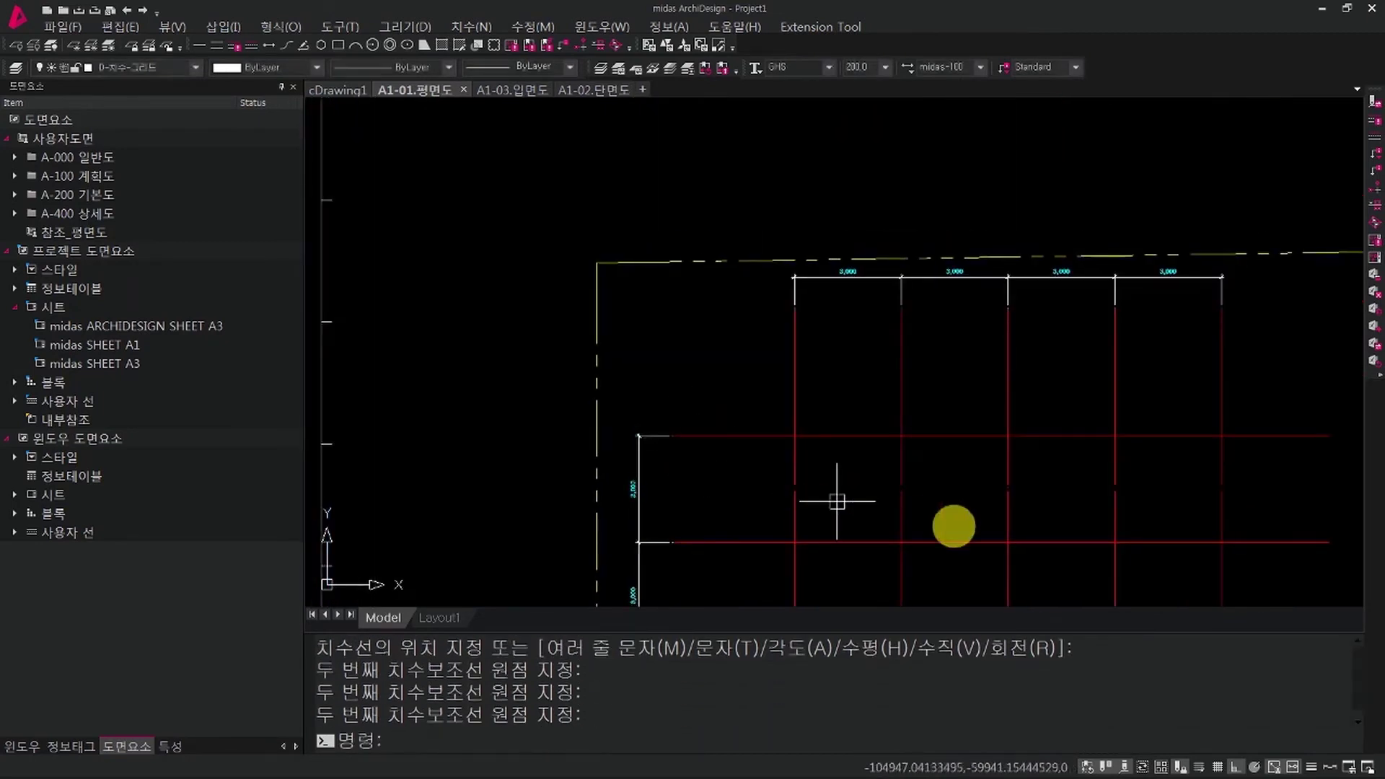
Step: Draw a closed rectangle of lines around the outermost grid intersections, reusing the type and layer of the floor plan's yellow wall outline
scroll(834, 426, down, 5)
scroll(1122, 361, down, 2)
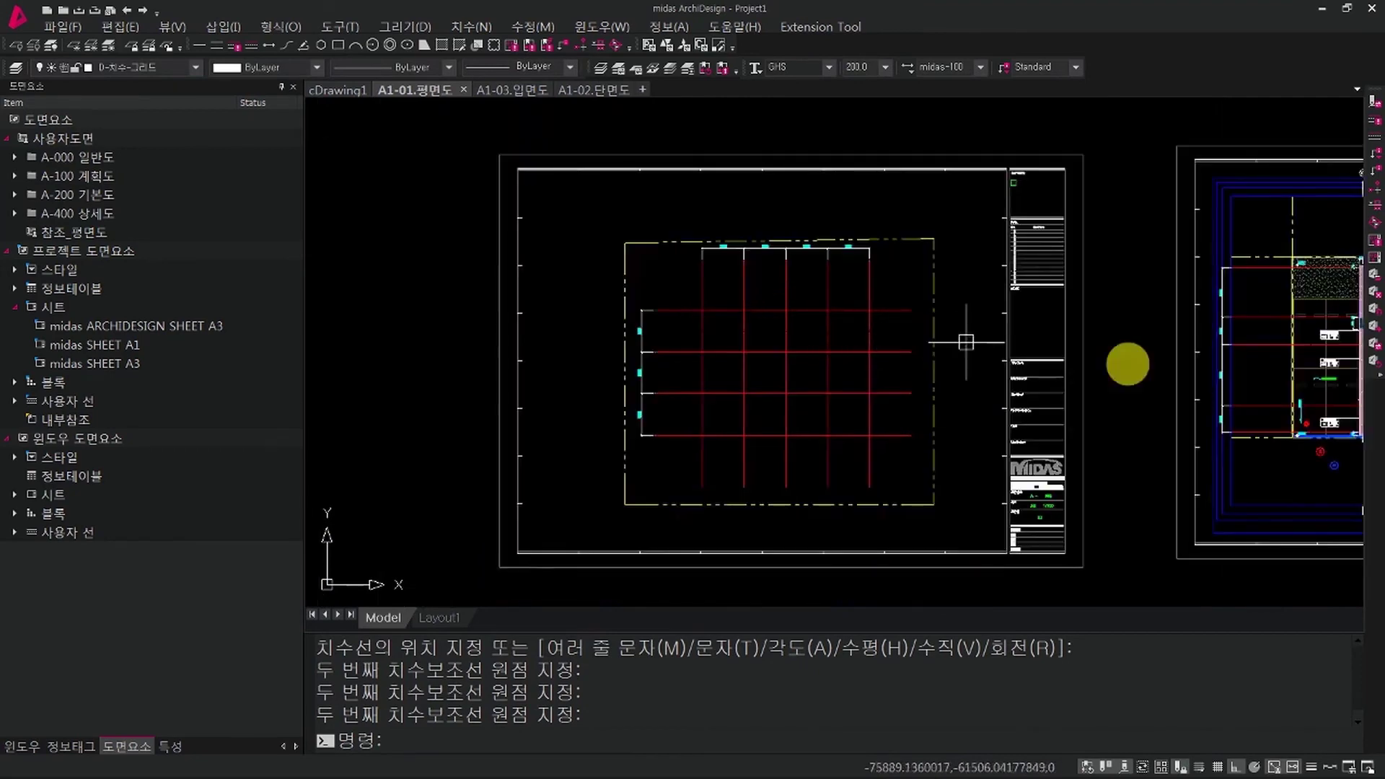
scroll(961, 402, up, 10)
scroll(1008, 333, up, 3)
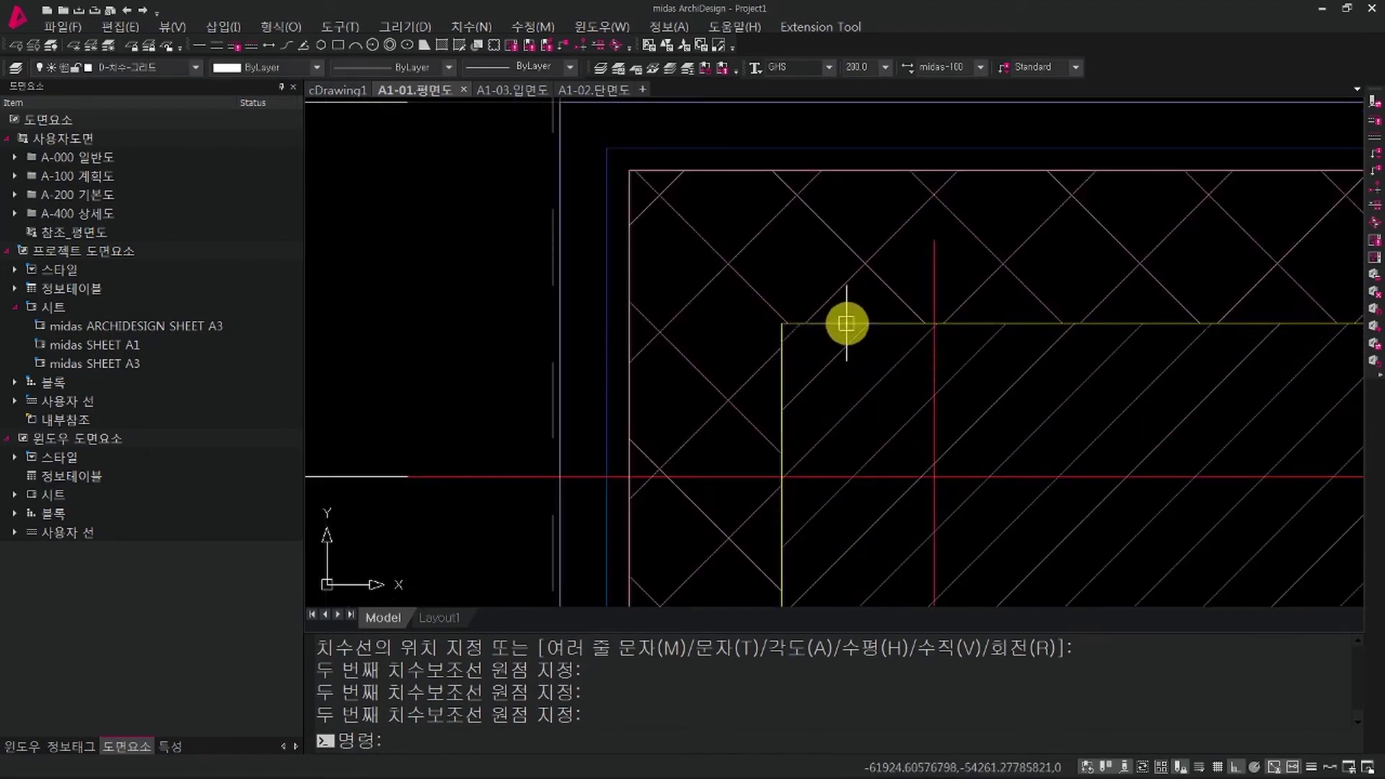
text(l)
key(Return)
scroll(891, 309, down, 3)
scroll(1269, 283, down, 3)
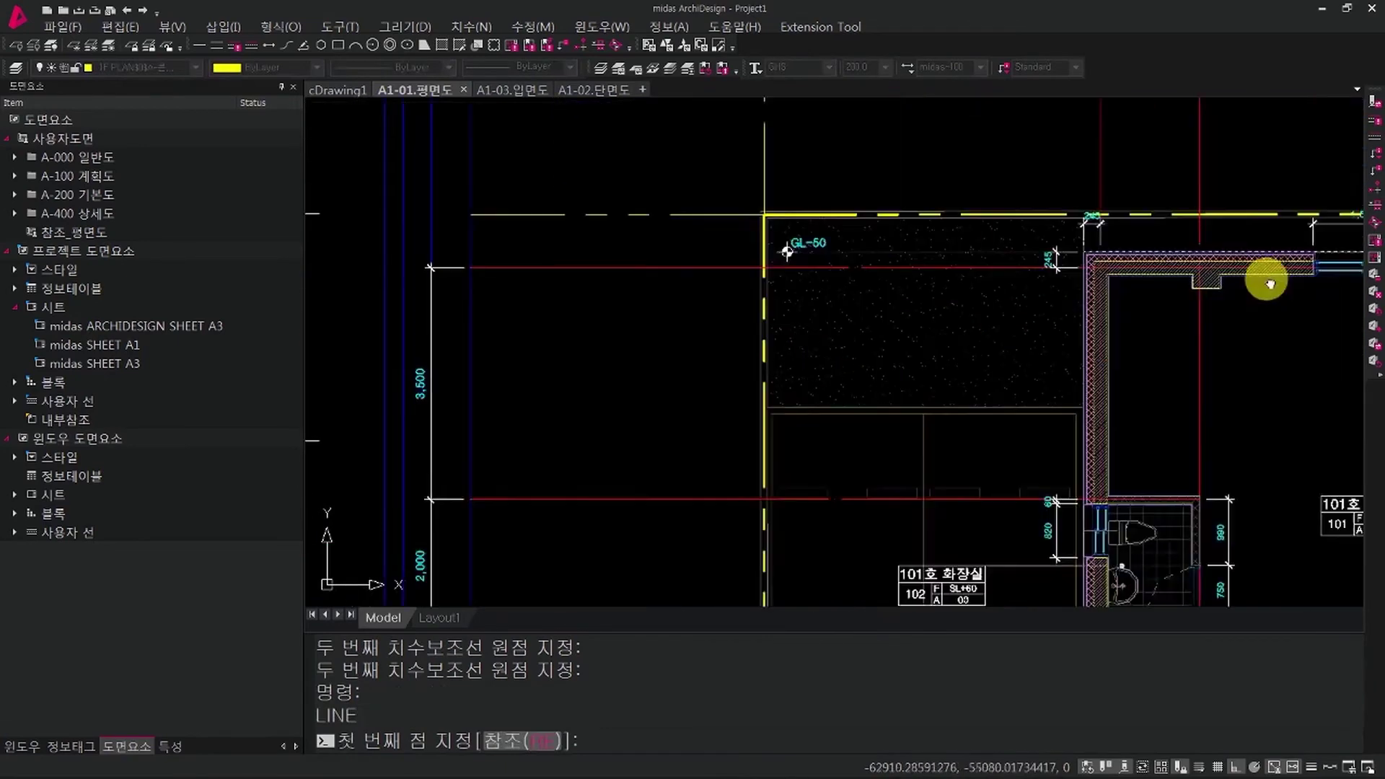
scroll(1269, 284, down, 4)
scroll(1196, 260, down, 2)
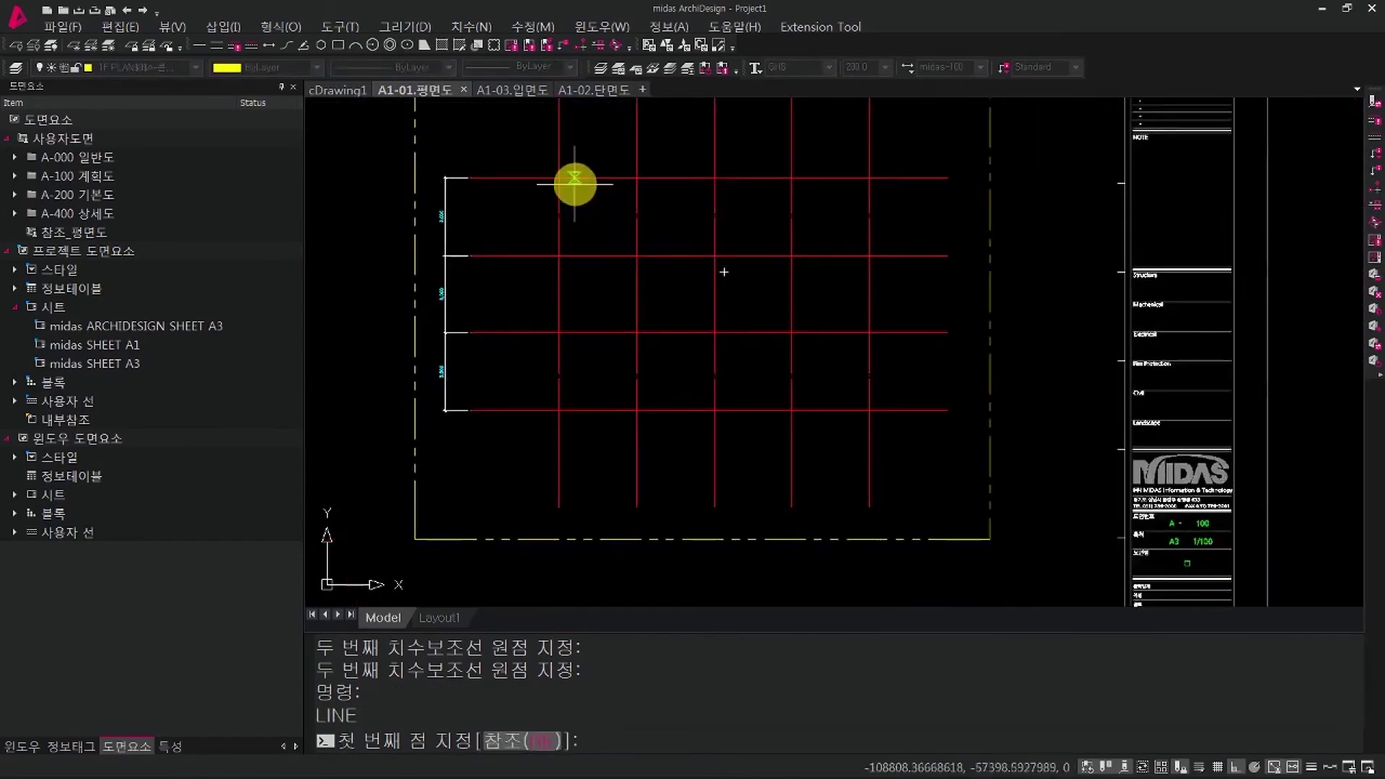
click(559, 177)
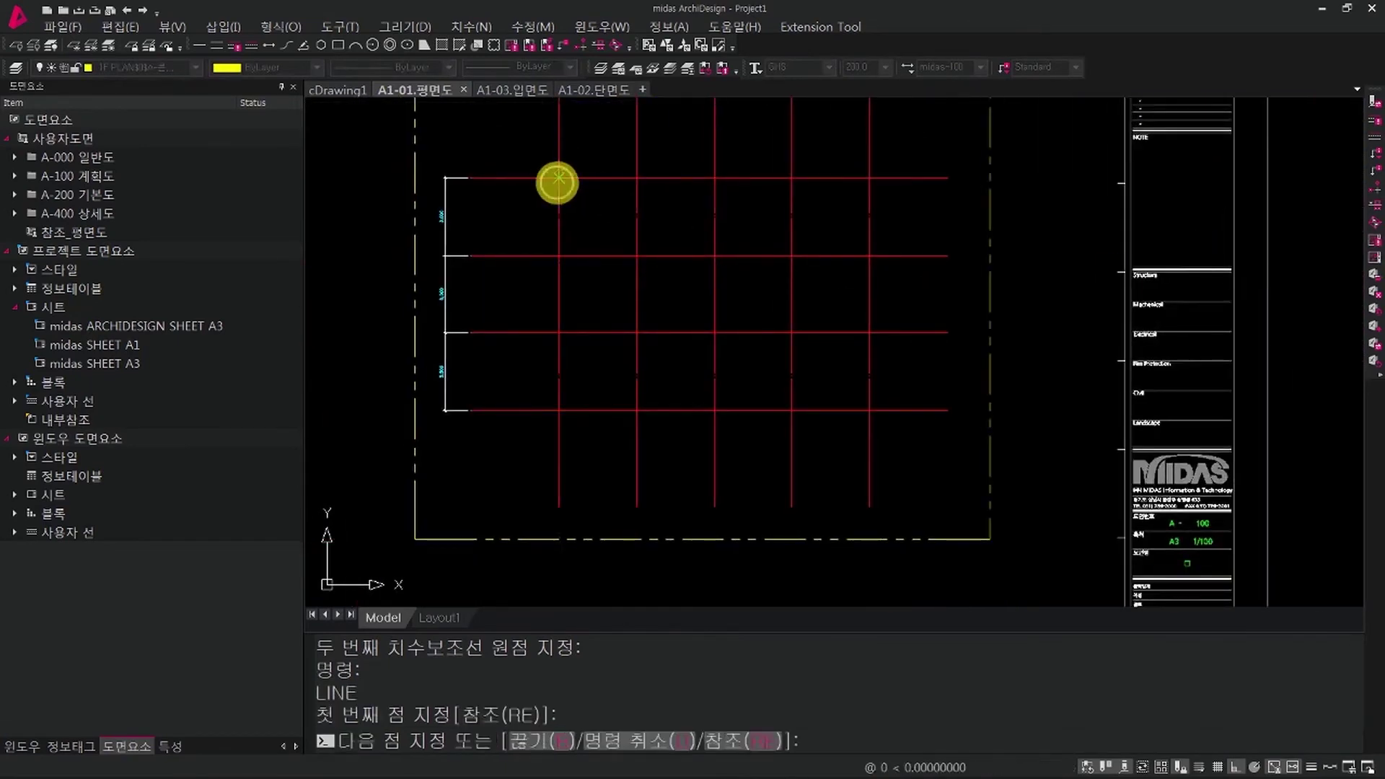
click(559, 411)
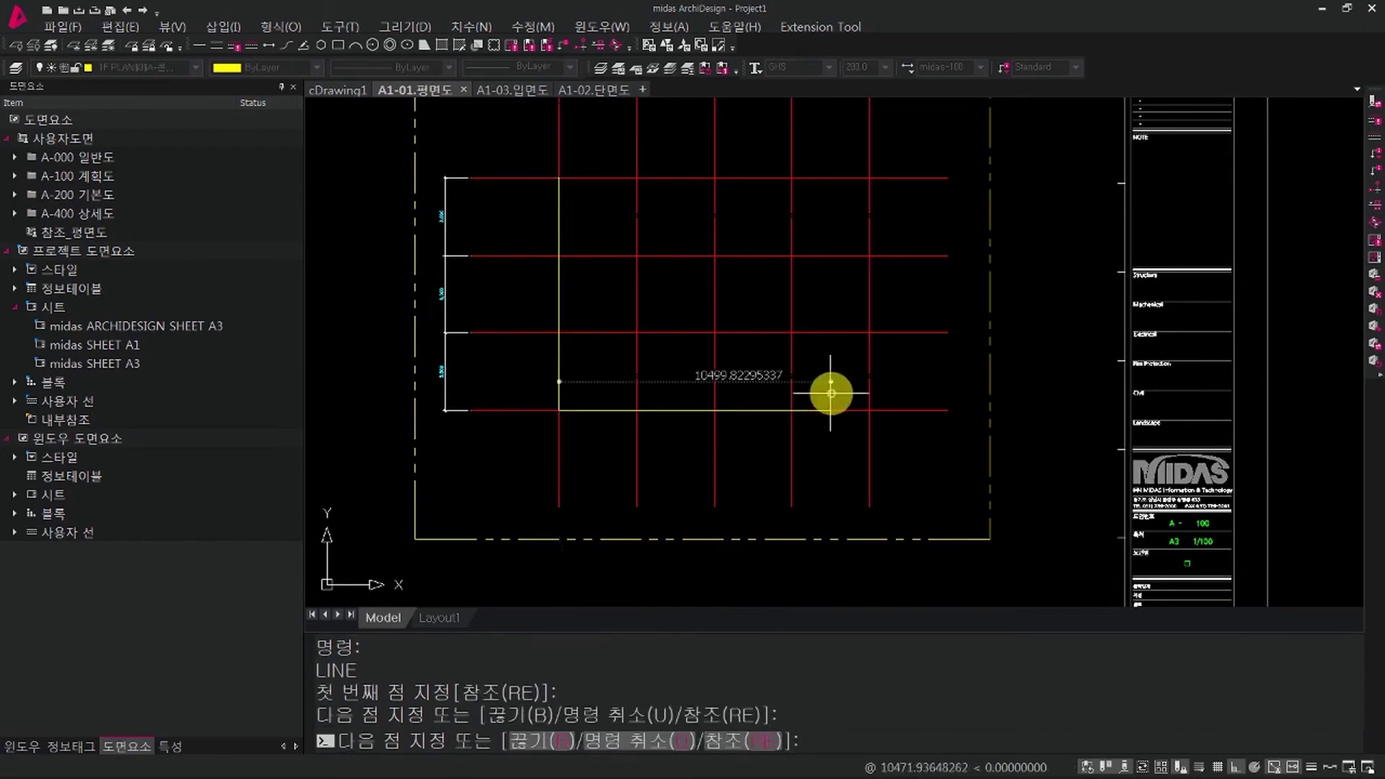
click(870, 411)
click(870, 178)
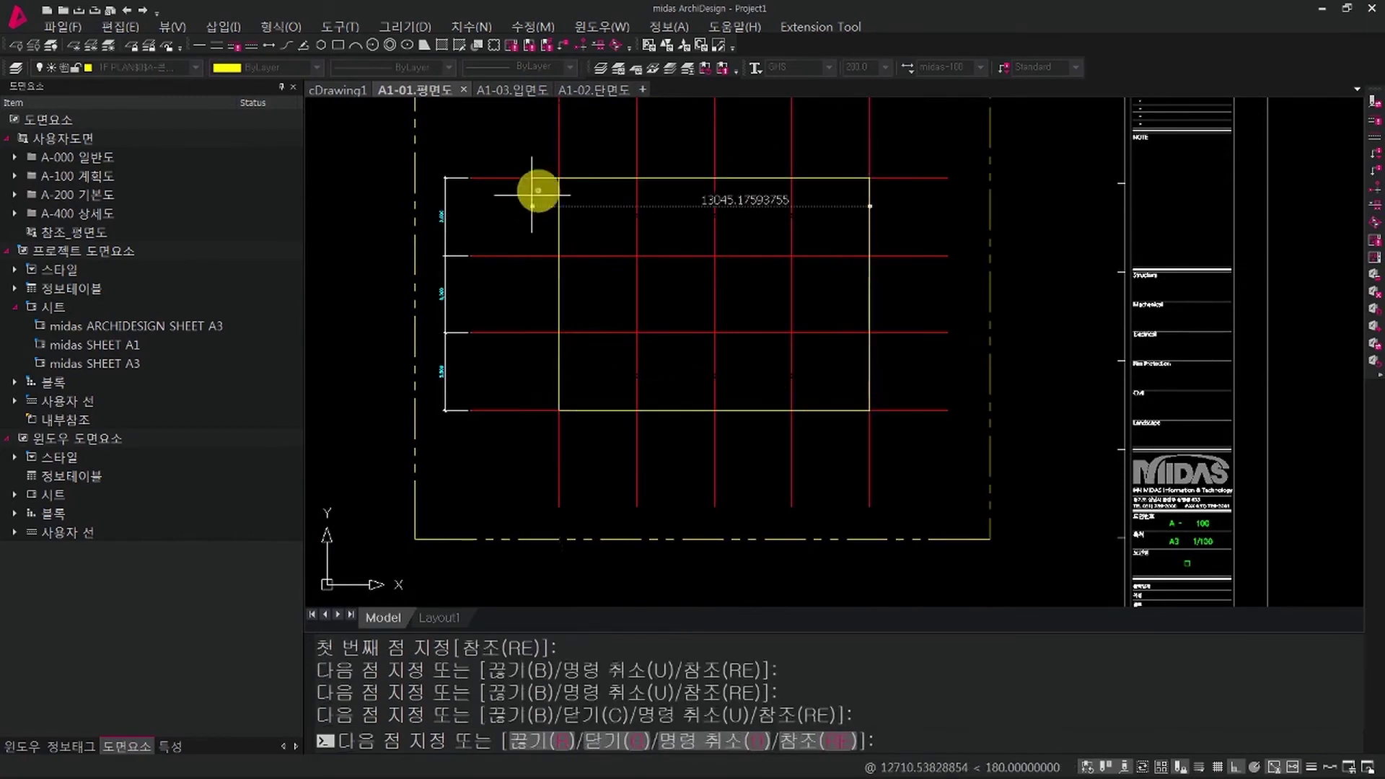
click(559, 177)
key(Escape)
Step: Insert a copy of the floor plan's red 오 symbol block below the lowest grid line, outside the new outline's lower-left corner
scroll(817, 333, down, 2)
middle_drag(816, 334, 630, 393)
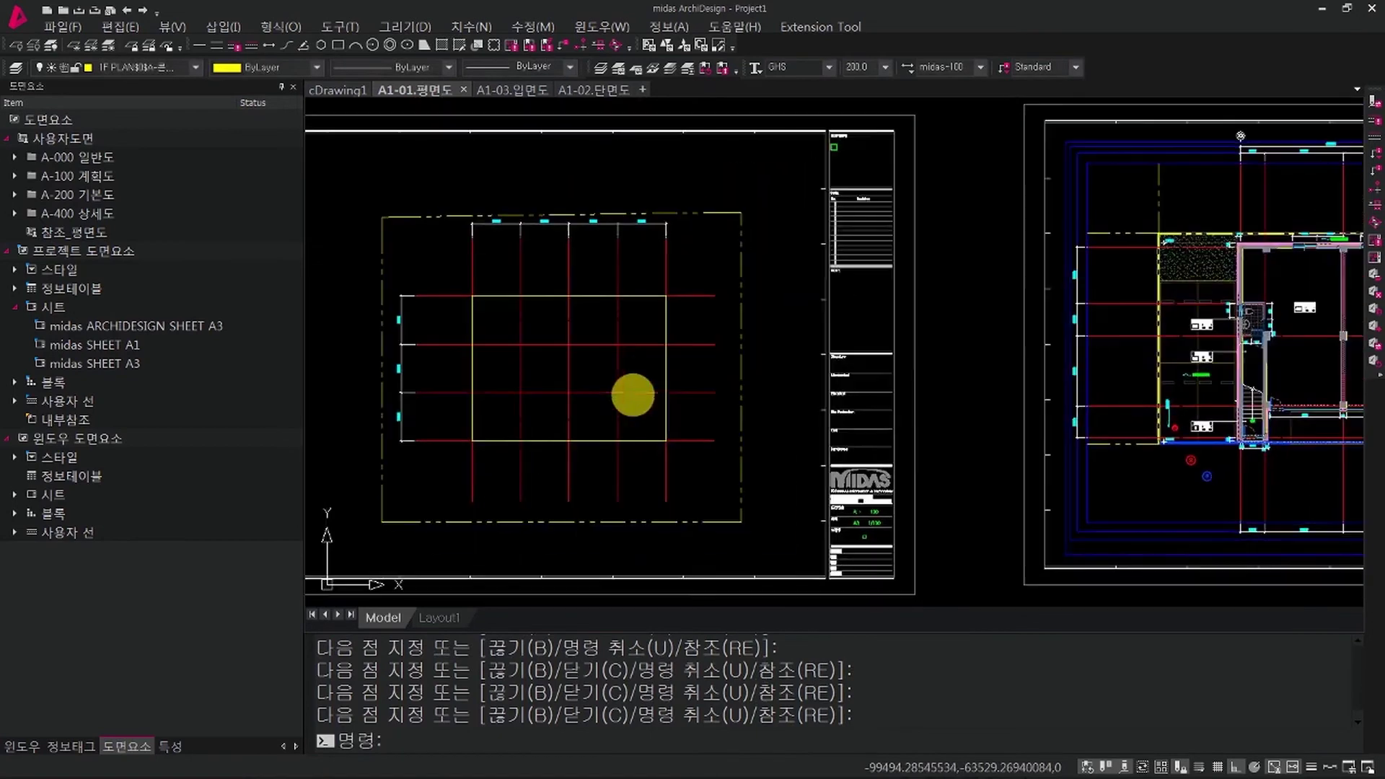
scroll(1276, 482, up, 4)
scroll(1147, 497, up, 4)
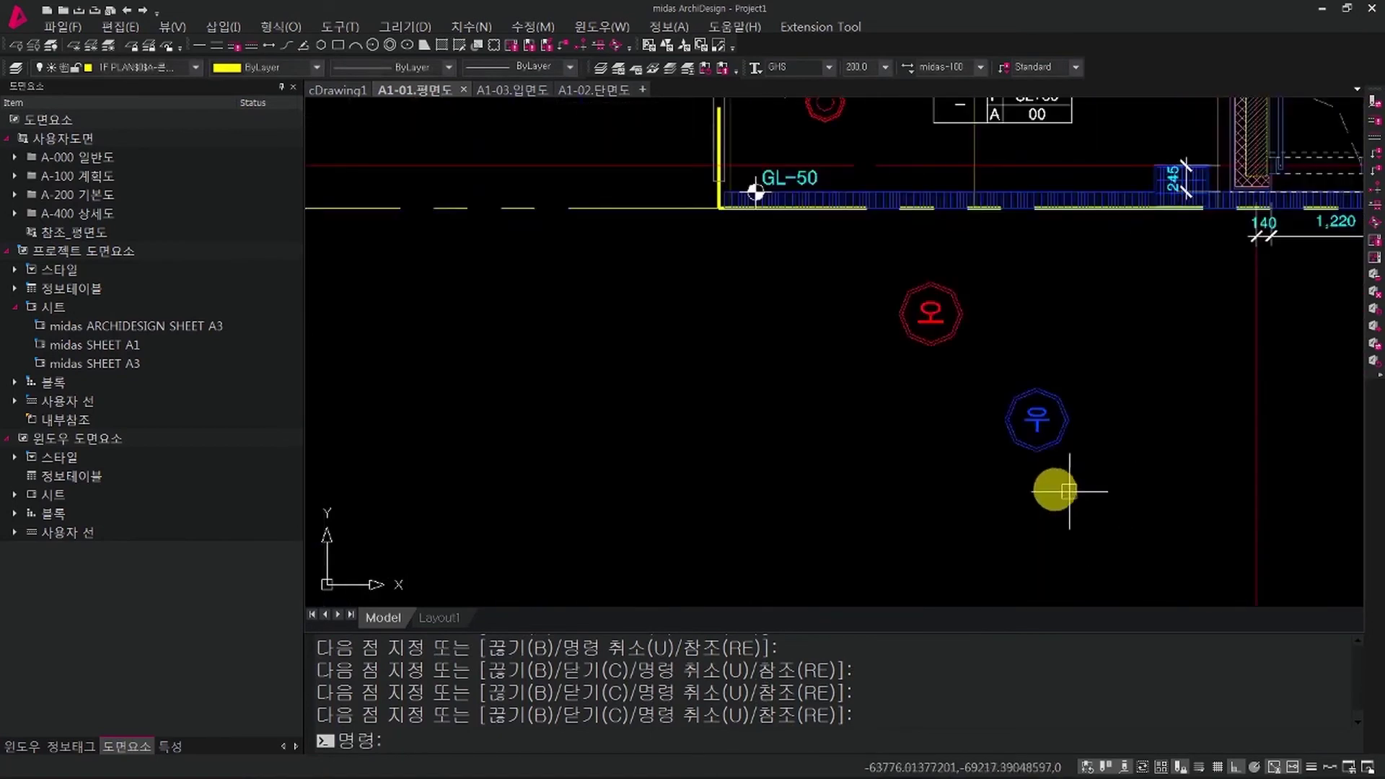
double_click(931, 316)
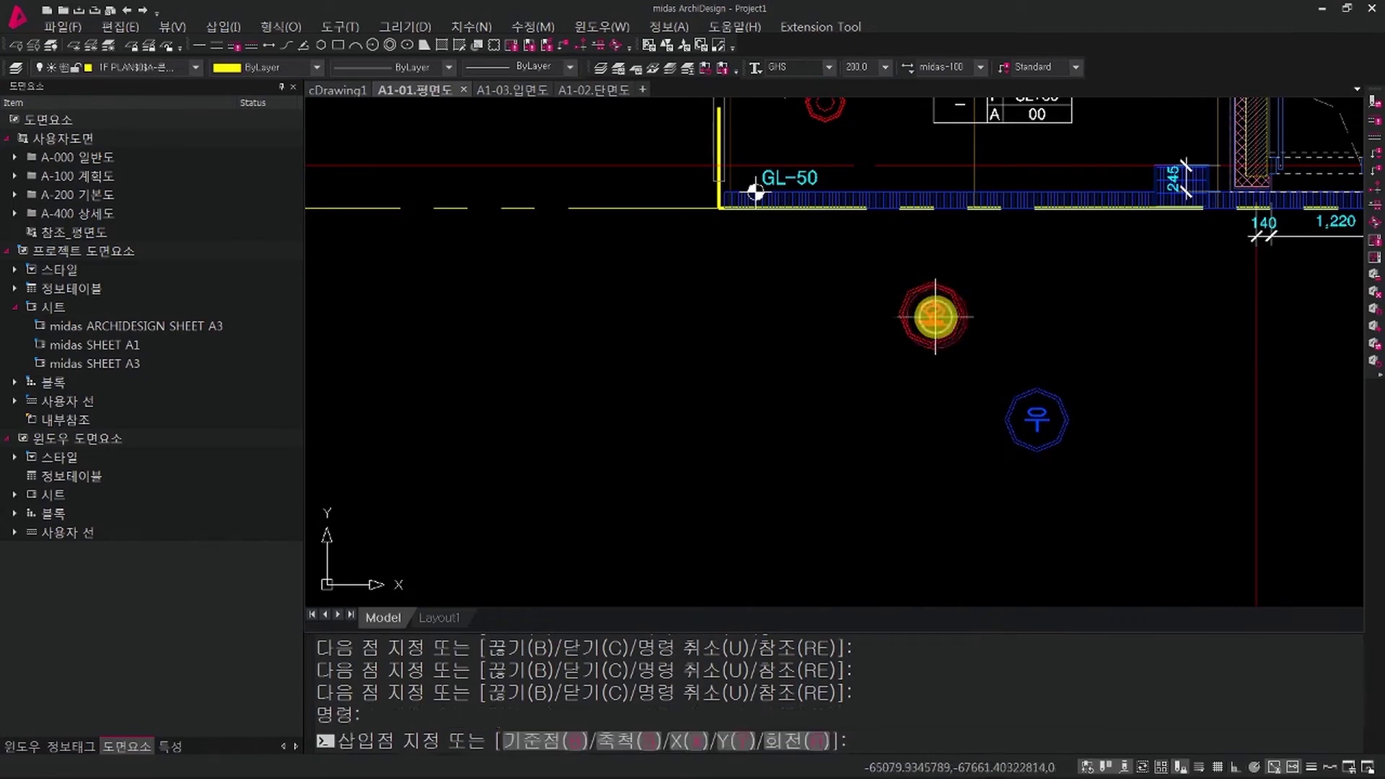
scroll(792, 390, down, 5)
mouse_move(717, 426)
middle_down()
mouse_move(1001, 399)
mouse_move(1284, 403)
middle_up()
scroll(812, 360, up, 4)
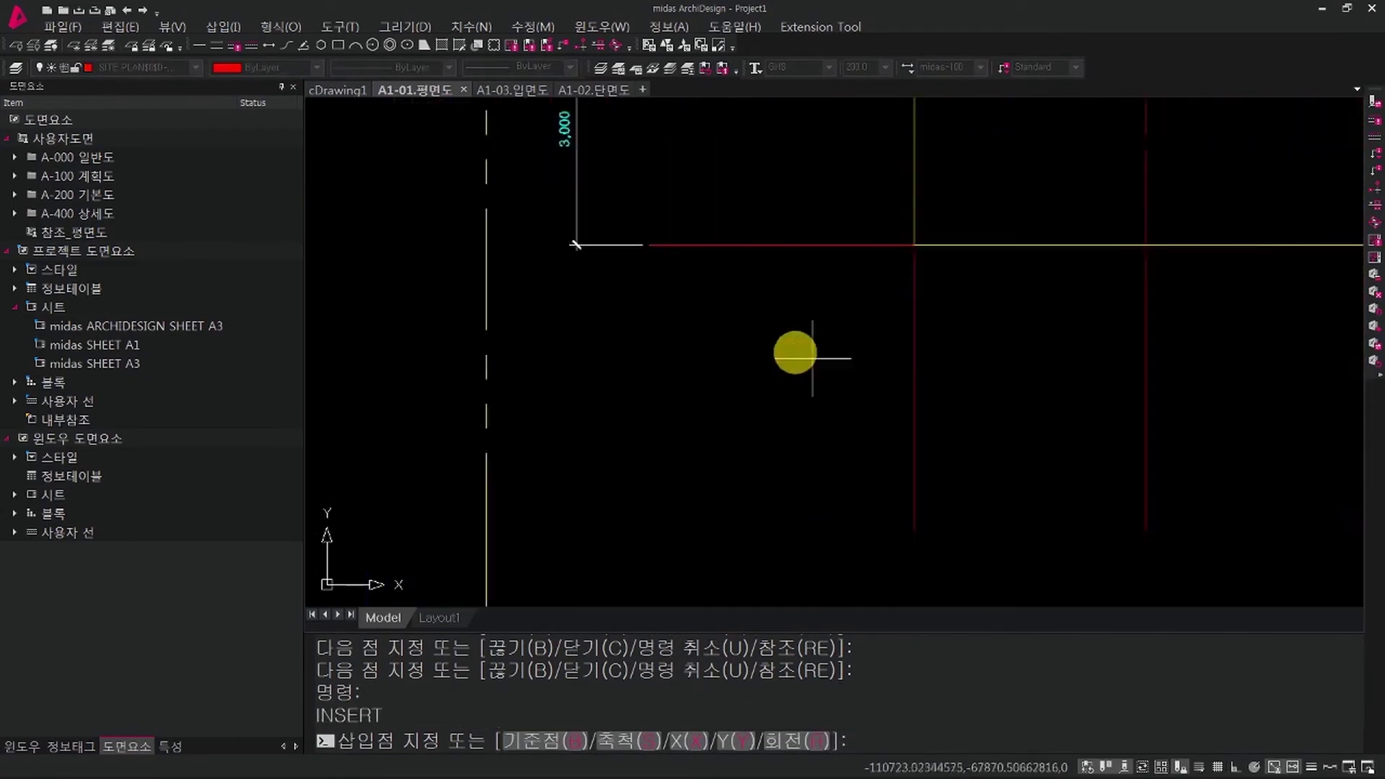
click(759, 322)
Step: Insert a copy of the floor plan's blue 우 symbol block beside the red 오 symbol on the new sheet
scroll(767, 345, down, 5)
middle_drag(1240, 362, 932, 407)
scroll(932, 407, up, 1)
scroll(936, 401, up, 6)
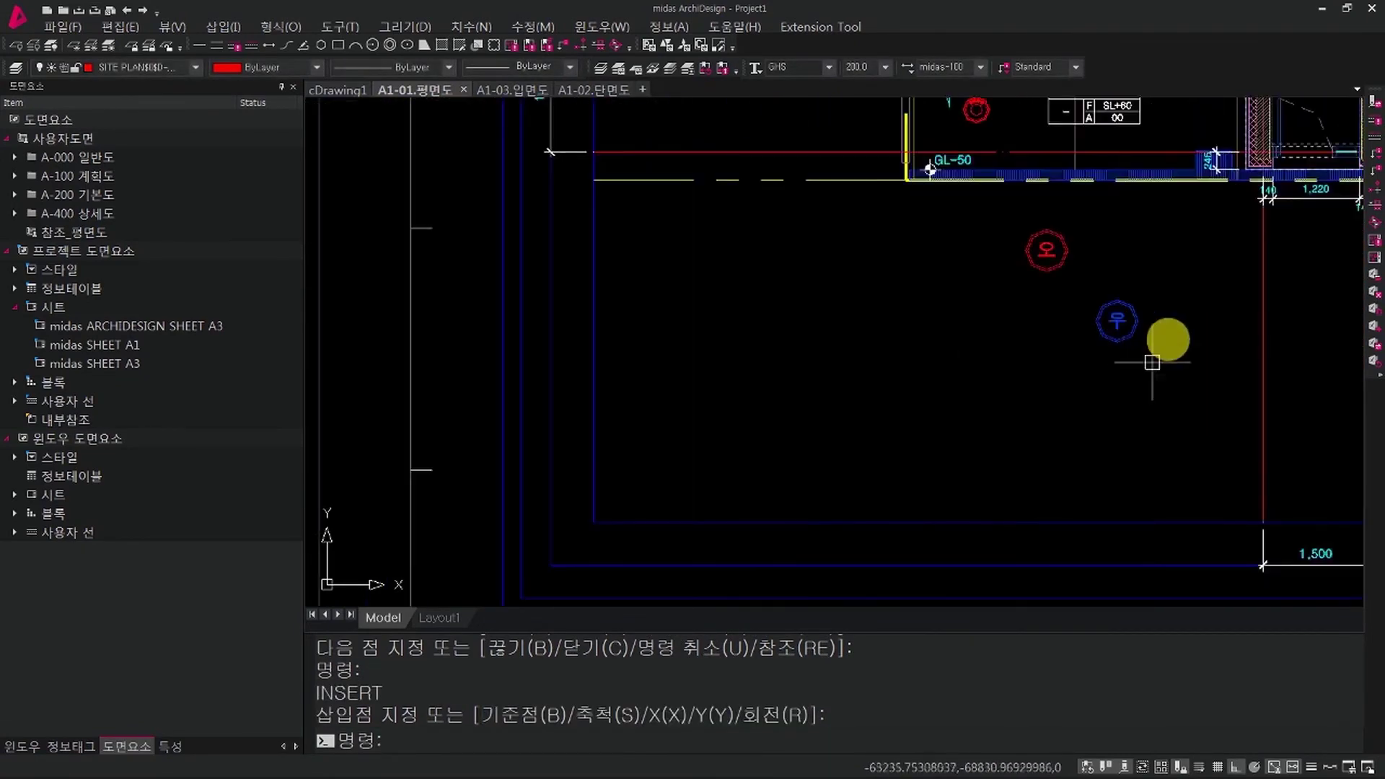
double_click(1118, 319)
scroll(1060, 363, down, 9)
middle_drag(688, 432, 909, 438)
scroll(909, 438, up, 6)
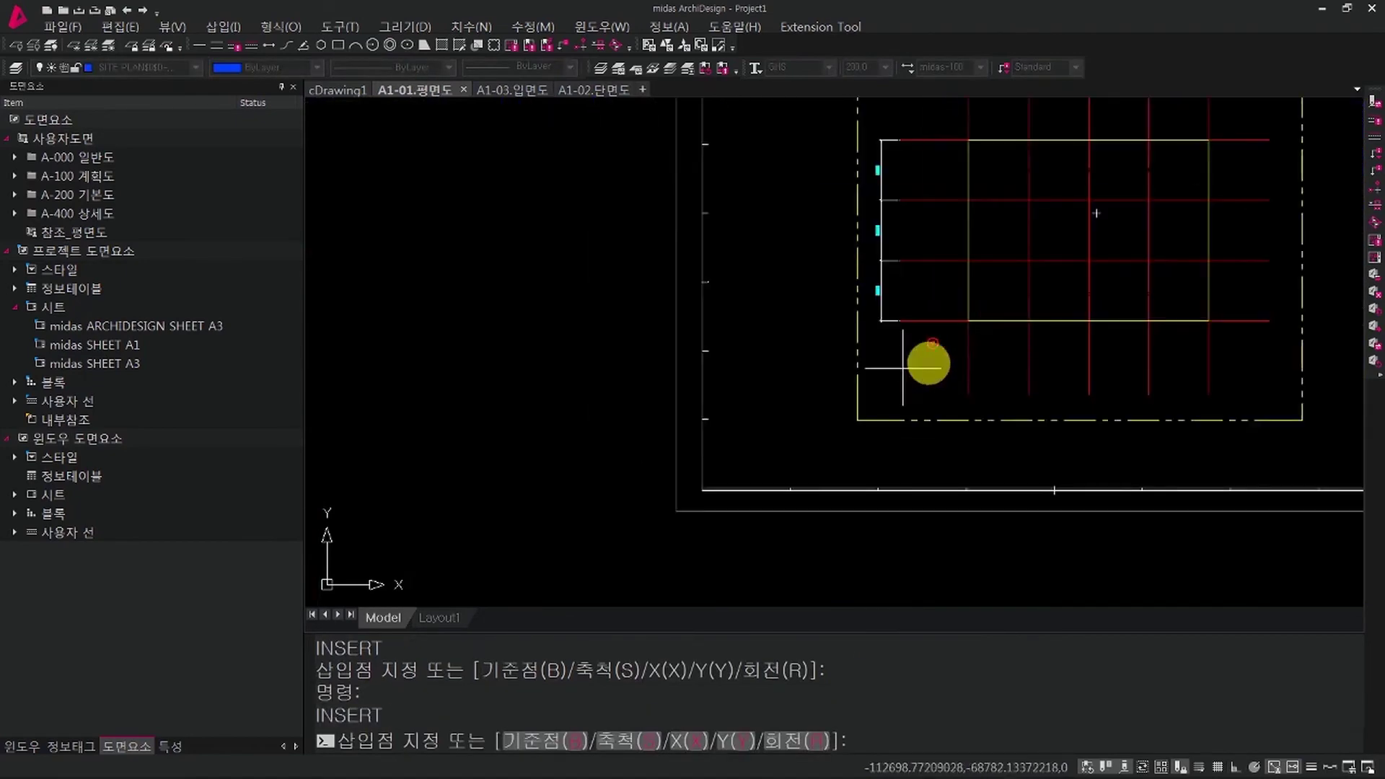
click(962, 318)
Step: Insert a copy of the floor plan's north arrow block just below the lower-right corner of the new sheet's site boundary
scroll(897, 393, down, 3)
scroll(1138, 442, down, 3)
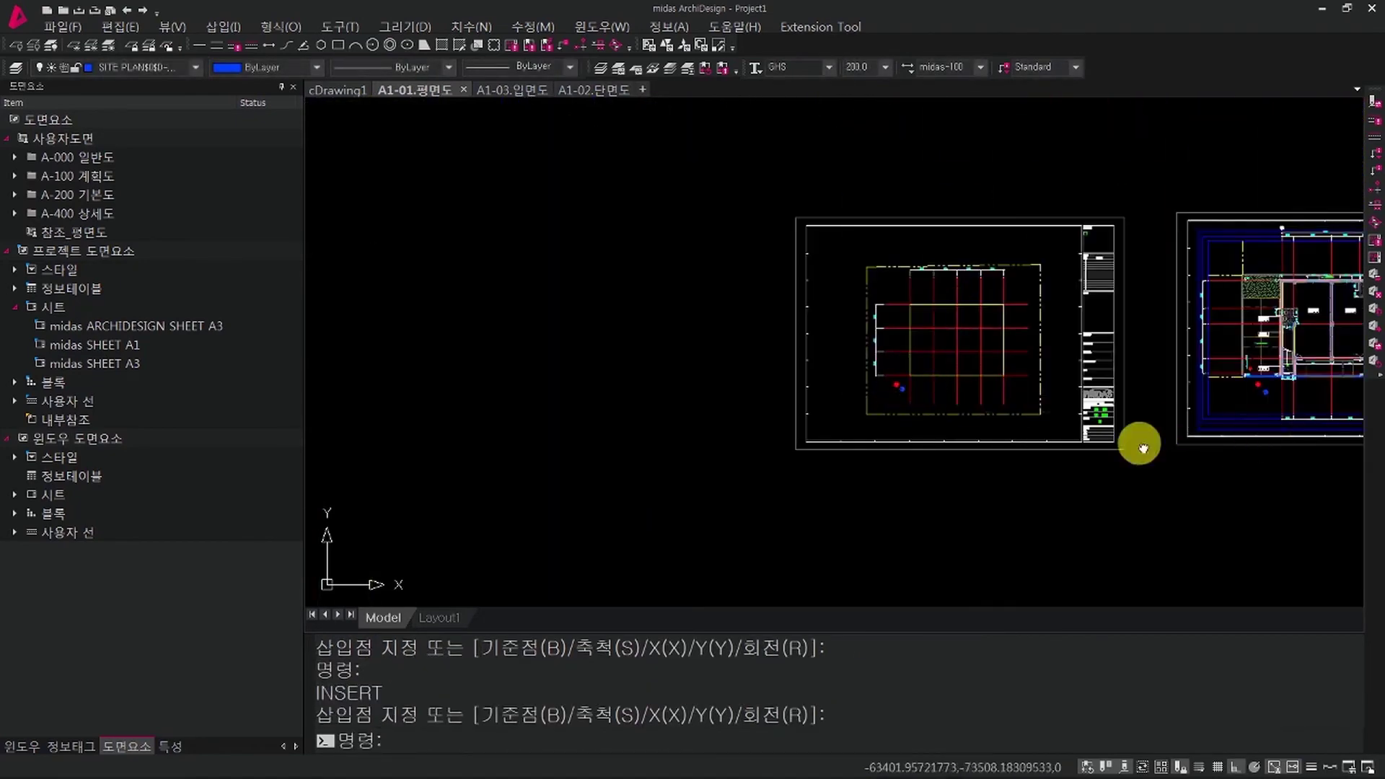
scroll(1066, 426, up, 7)
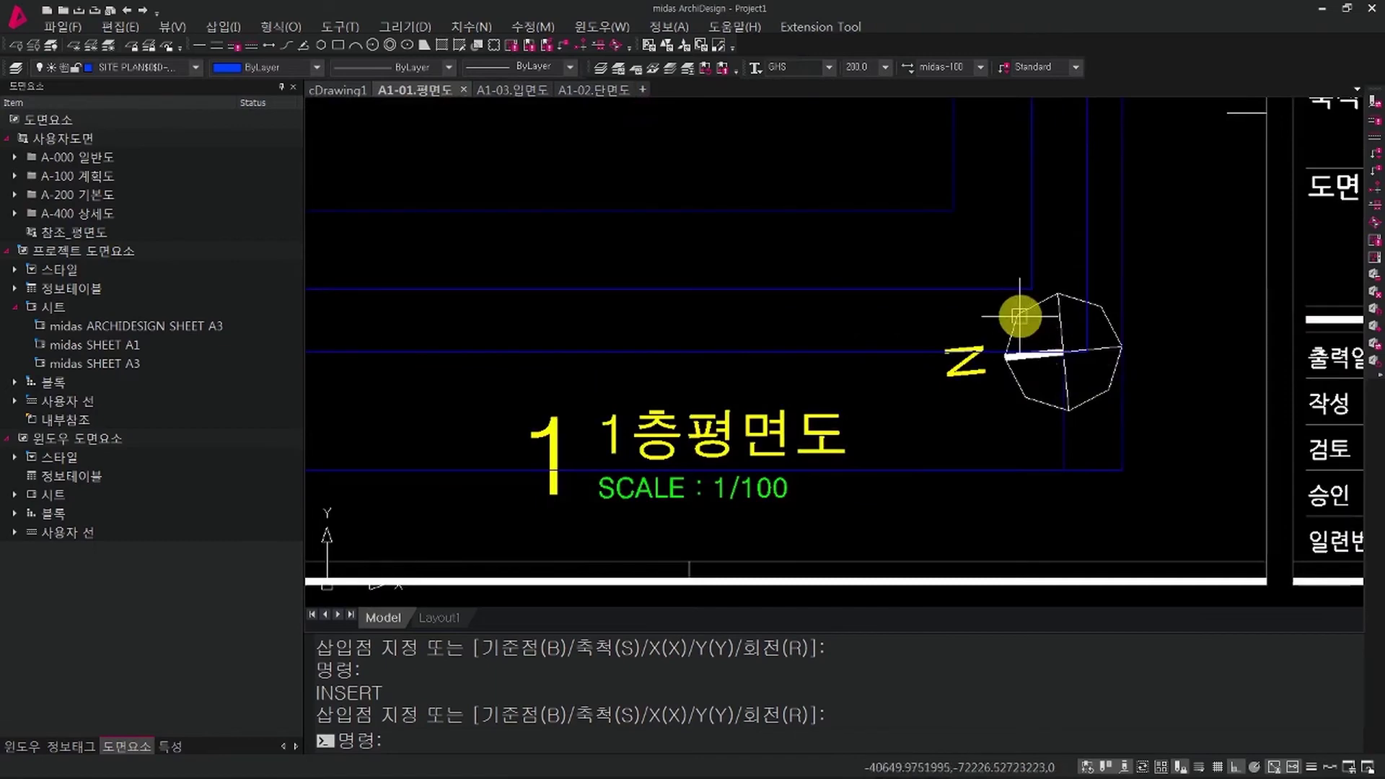
double_click(1020, 318)
scroll(964, 351, down, 8)
middle_drag(498, 393, 1192, 448)
scroll(635, 408, up, 5)
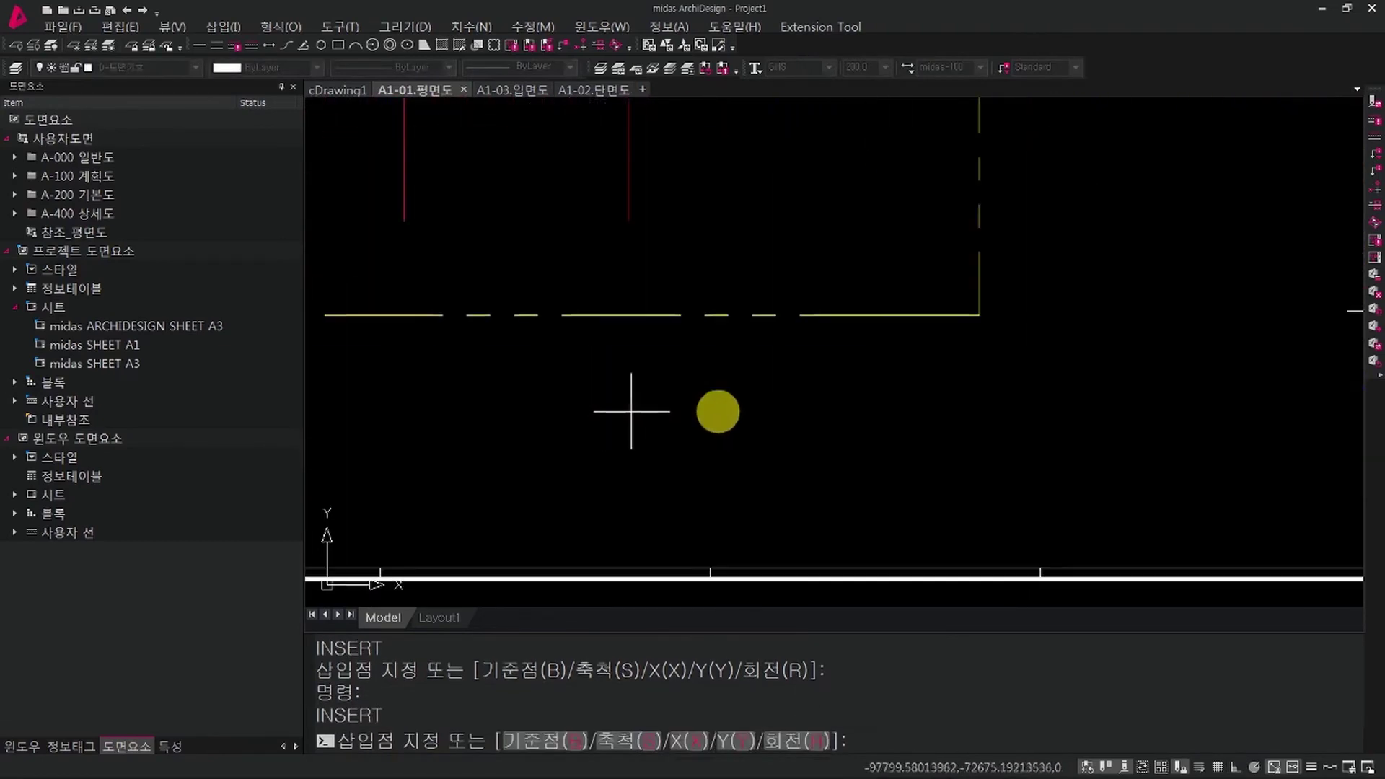
click(995, 398)
Step: Regenerate the drawing with REGEN to smooth the inserted north arrow's circle
scroll(988, 393, up, 7)
key(Escape)
key(Escape)
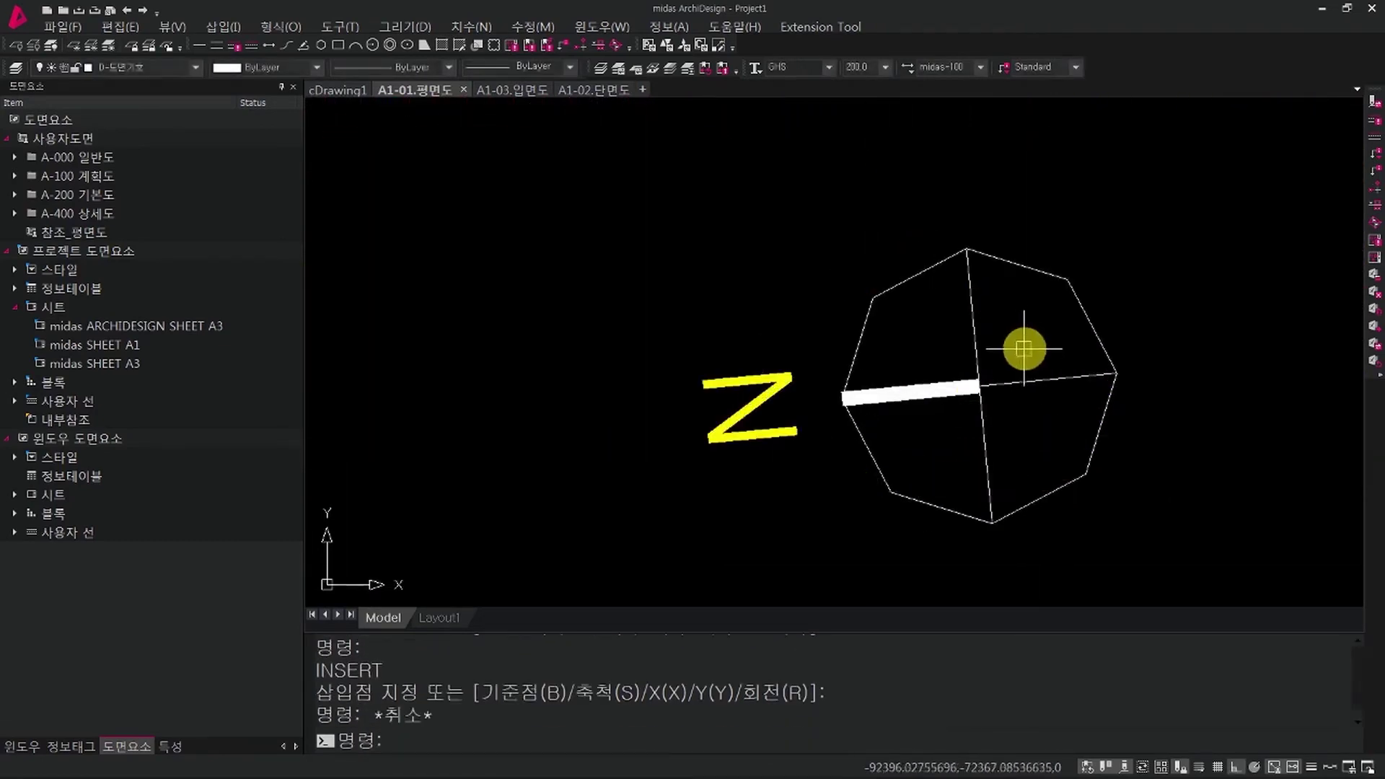
text(re)
key(Return)
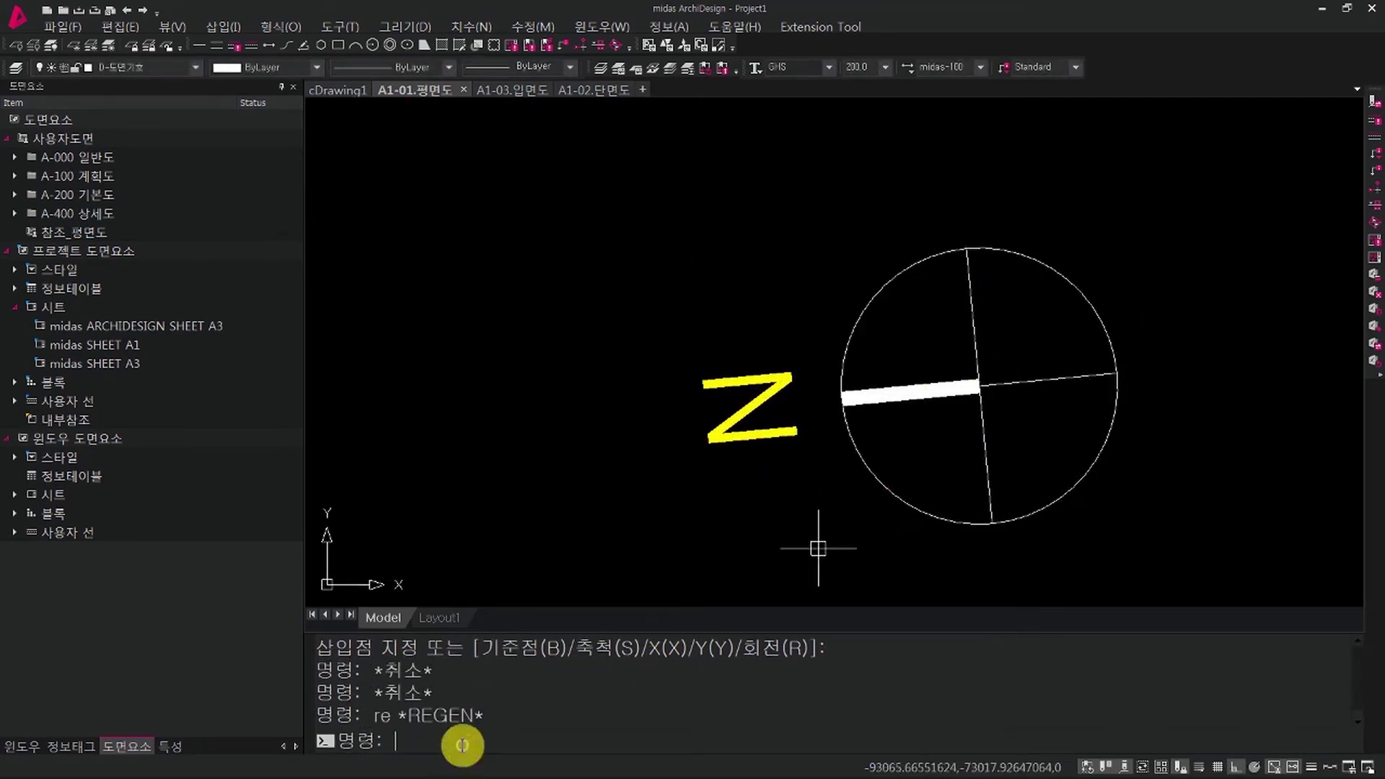
Step: Set the curve display quality to 1000 with VIEWRES, accepting fast zoom, and check the round symbols on the new sheet
text(vie)
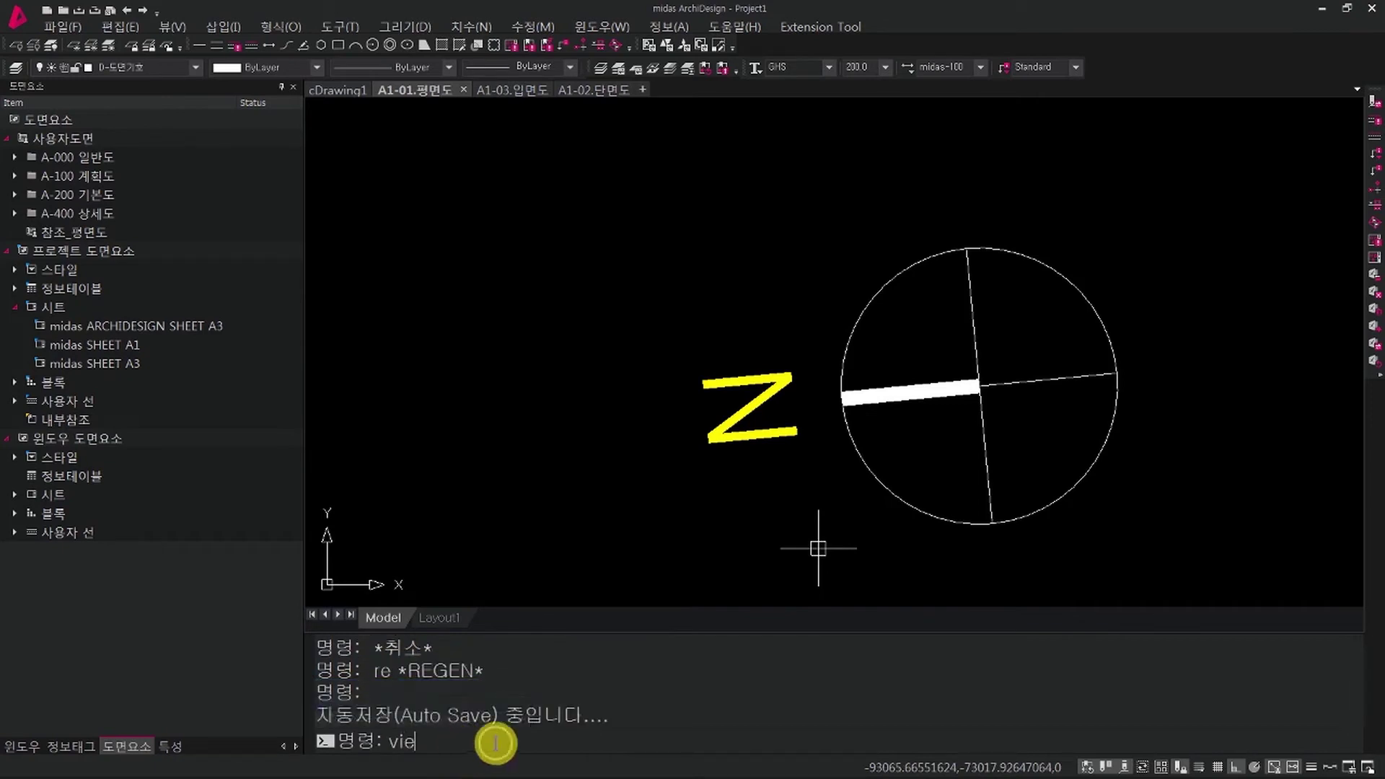
text(re)
key(Escape)
key(Escape)
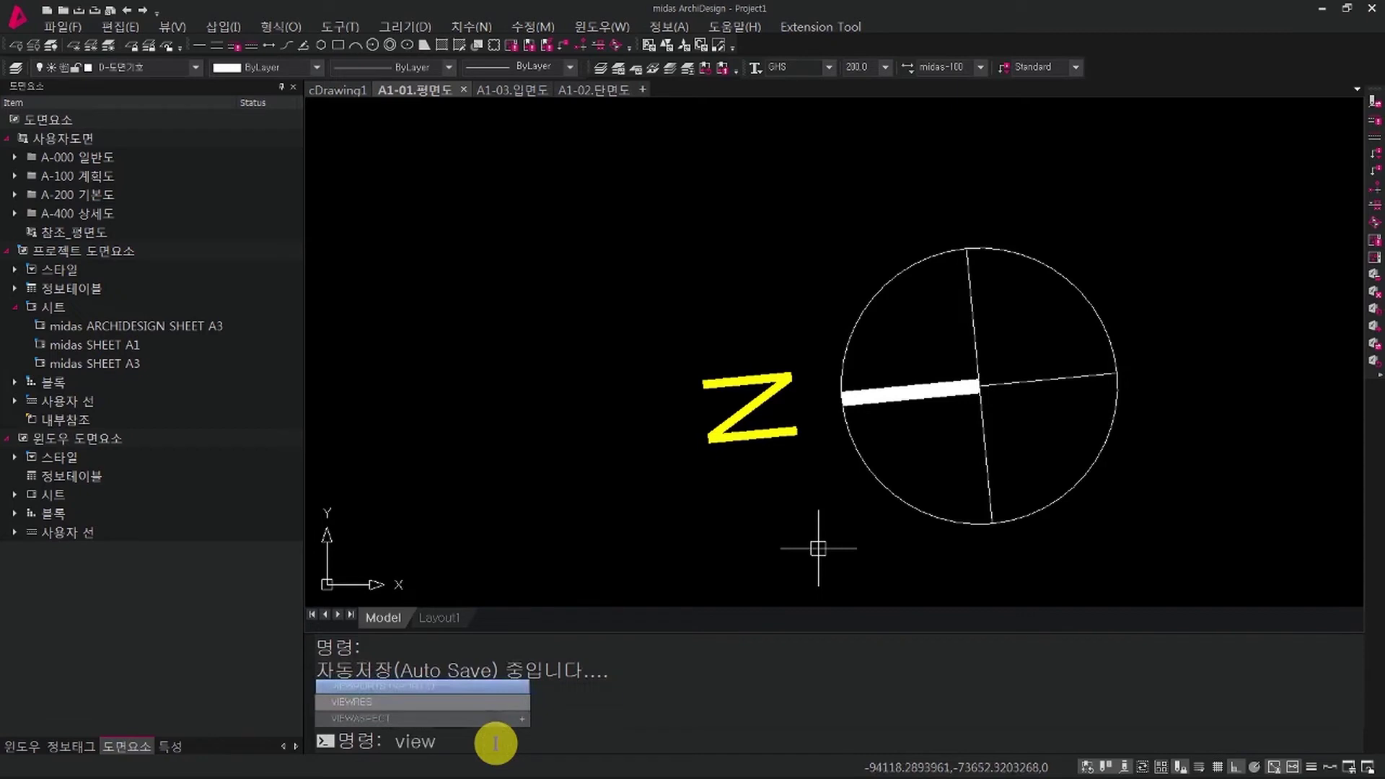
text(viewres)
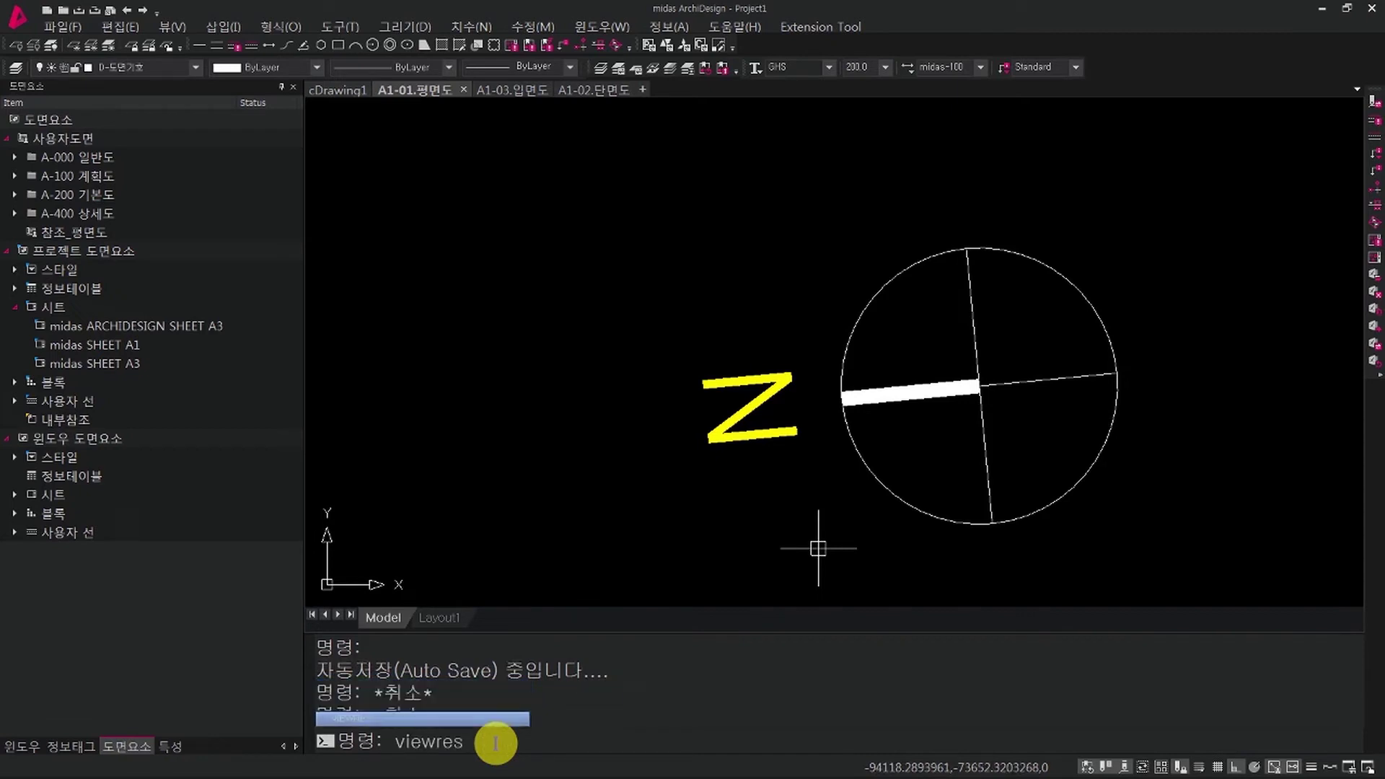
key(Return)
key(Return)
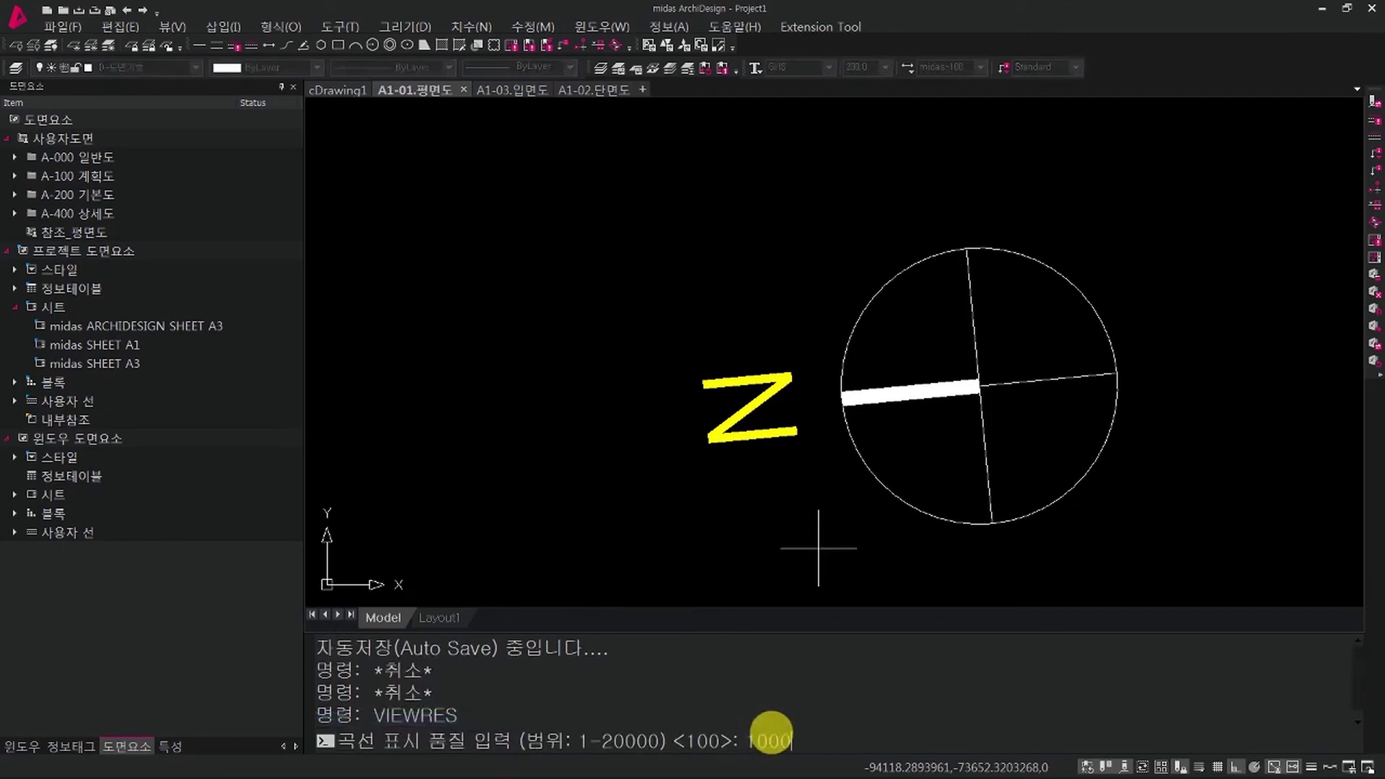
key(Return)
scroll(658, 485, down, 5)
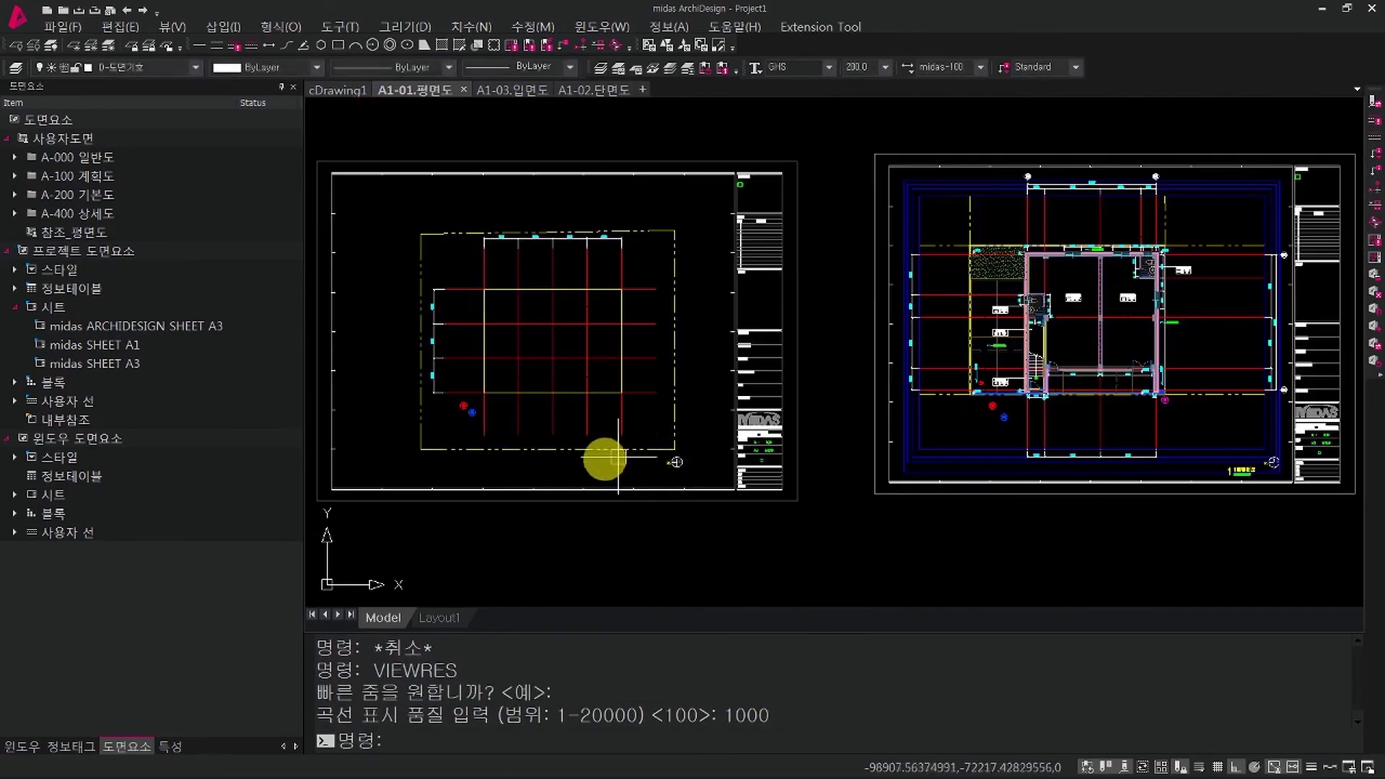
scroll(513, 417, up, 8)
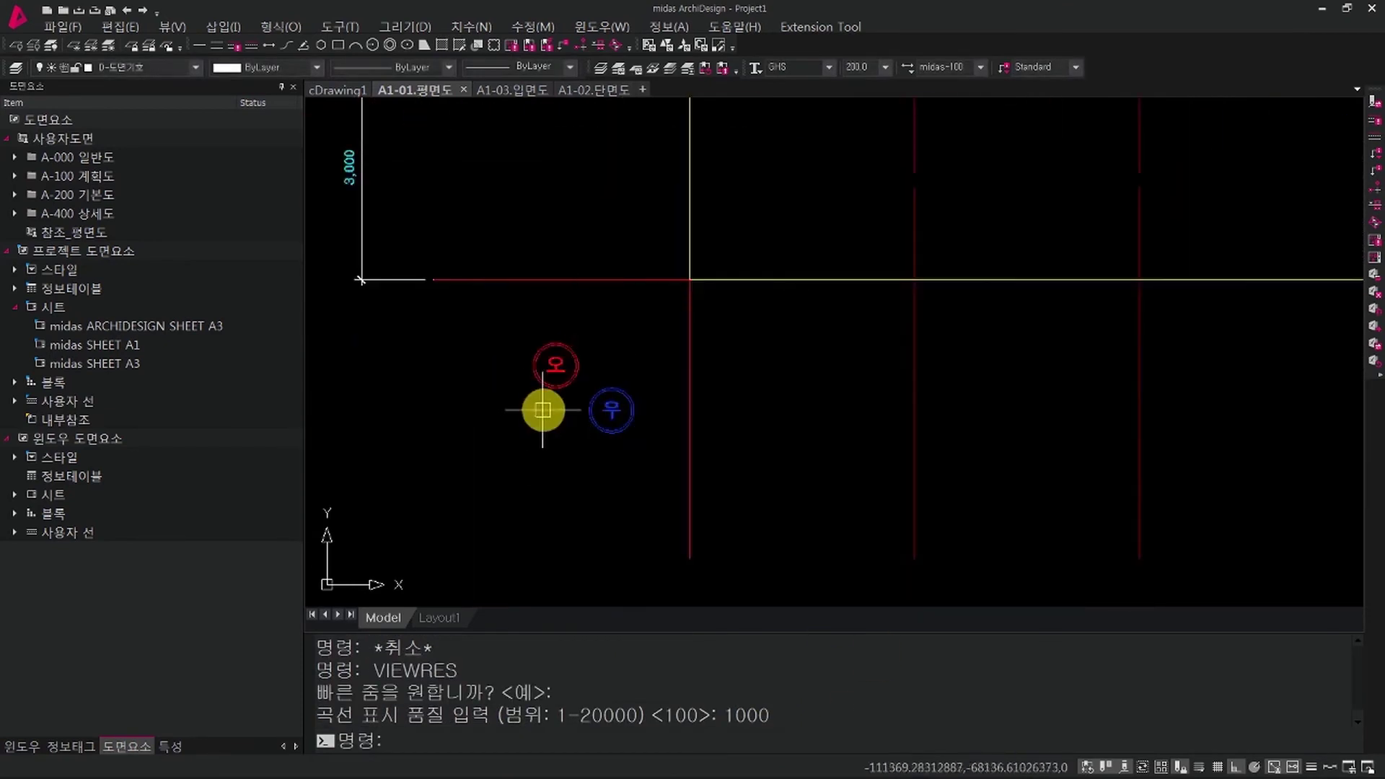
scroll(543, 410, down, 8)
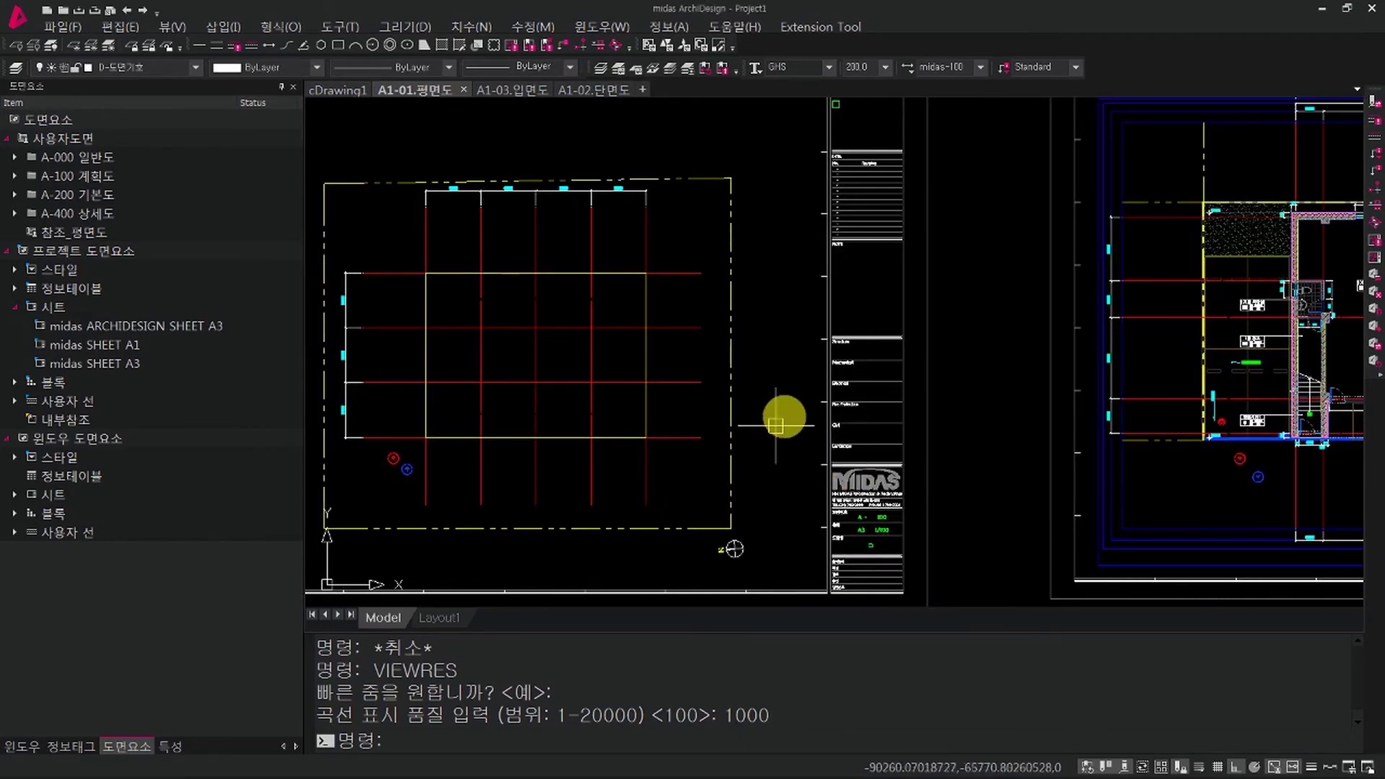
scroll(801, 415, down, 3)
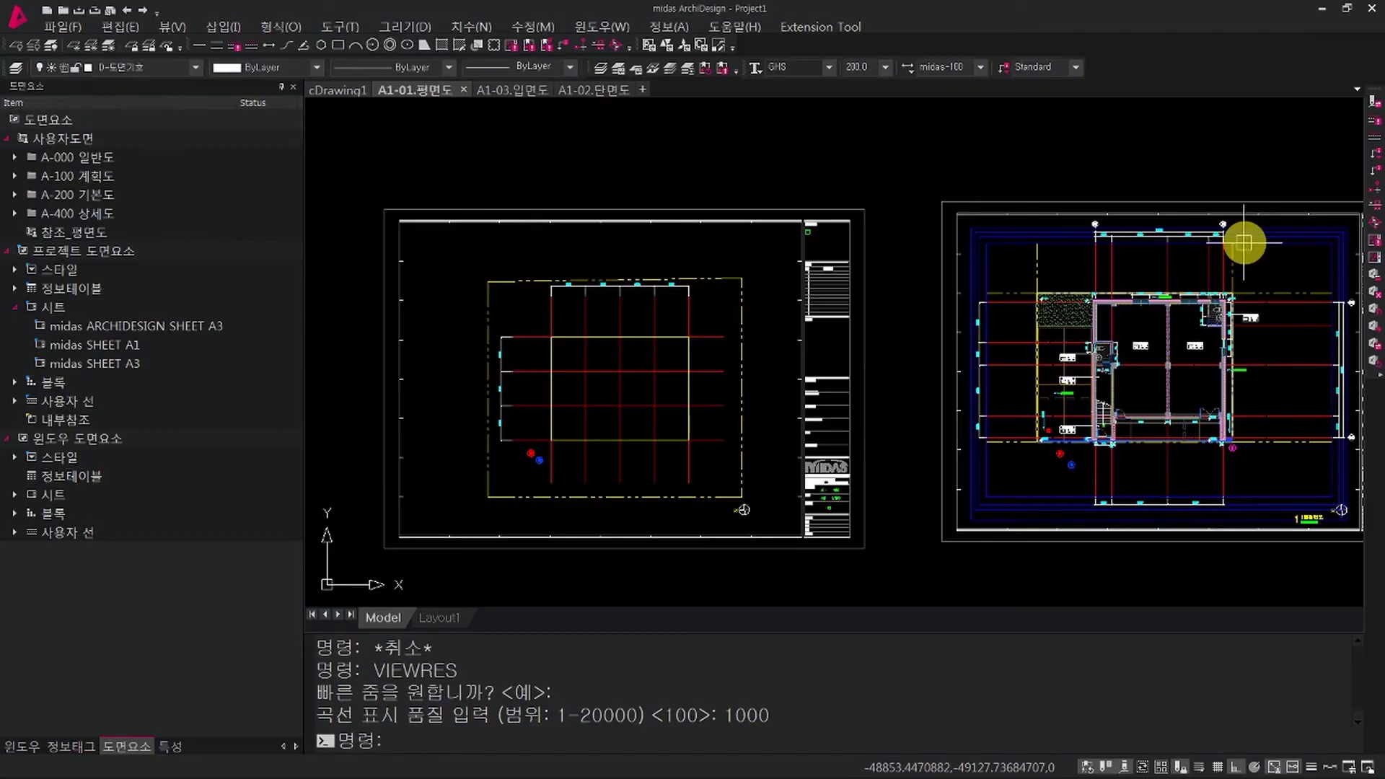
mouse_move(948, 534)
middle_down()
mouse_move(1051, 458)
mouse_move(1008, 485)
middle_up()
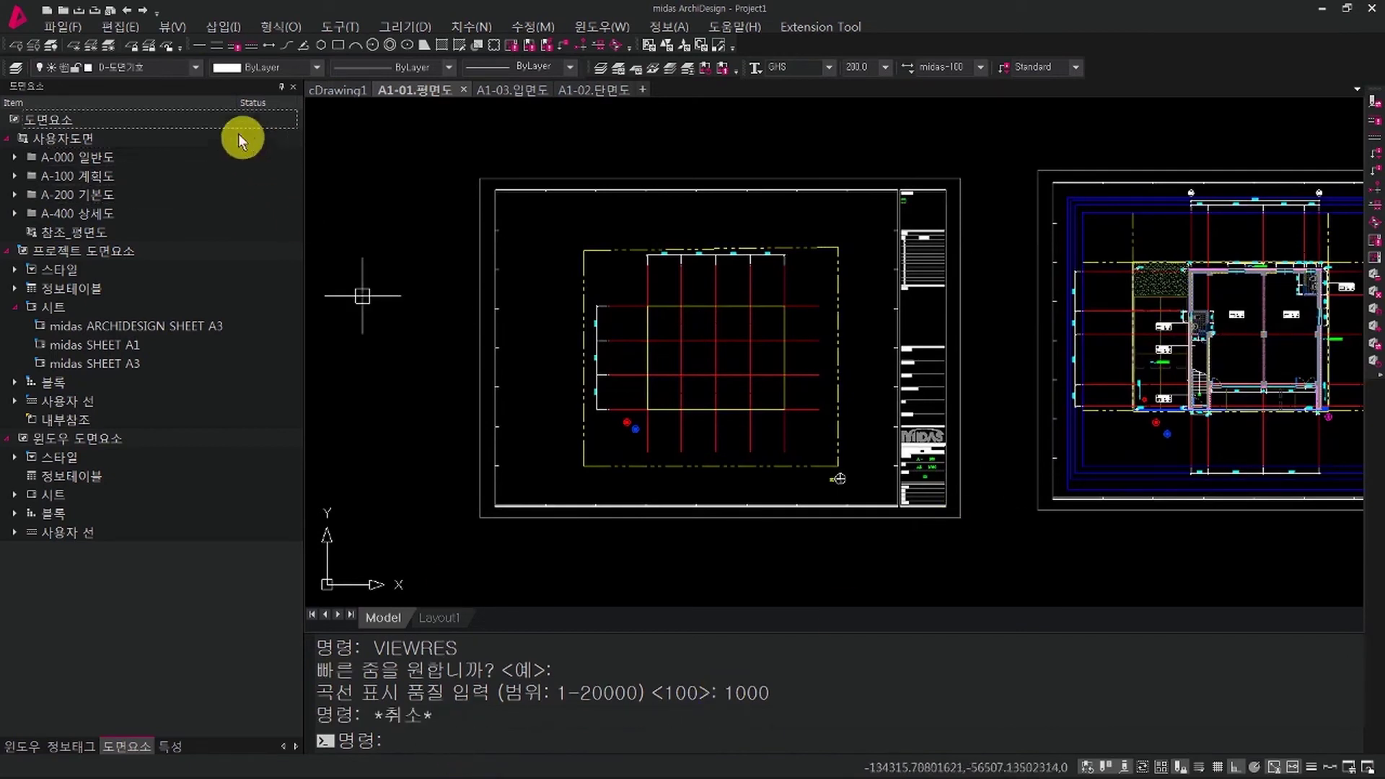
click(76, 29)
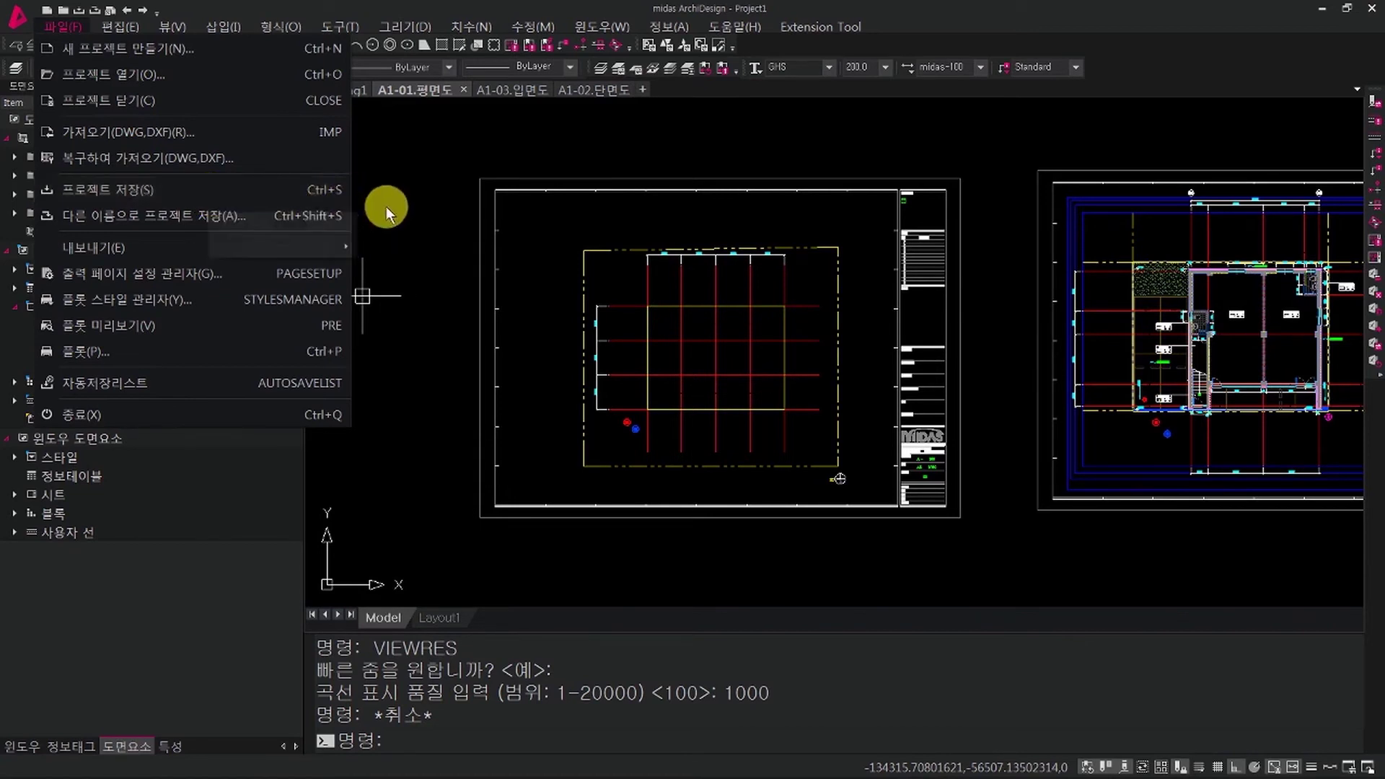
click(763, 387)
key(Escape)
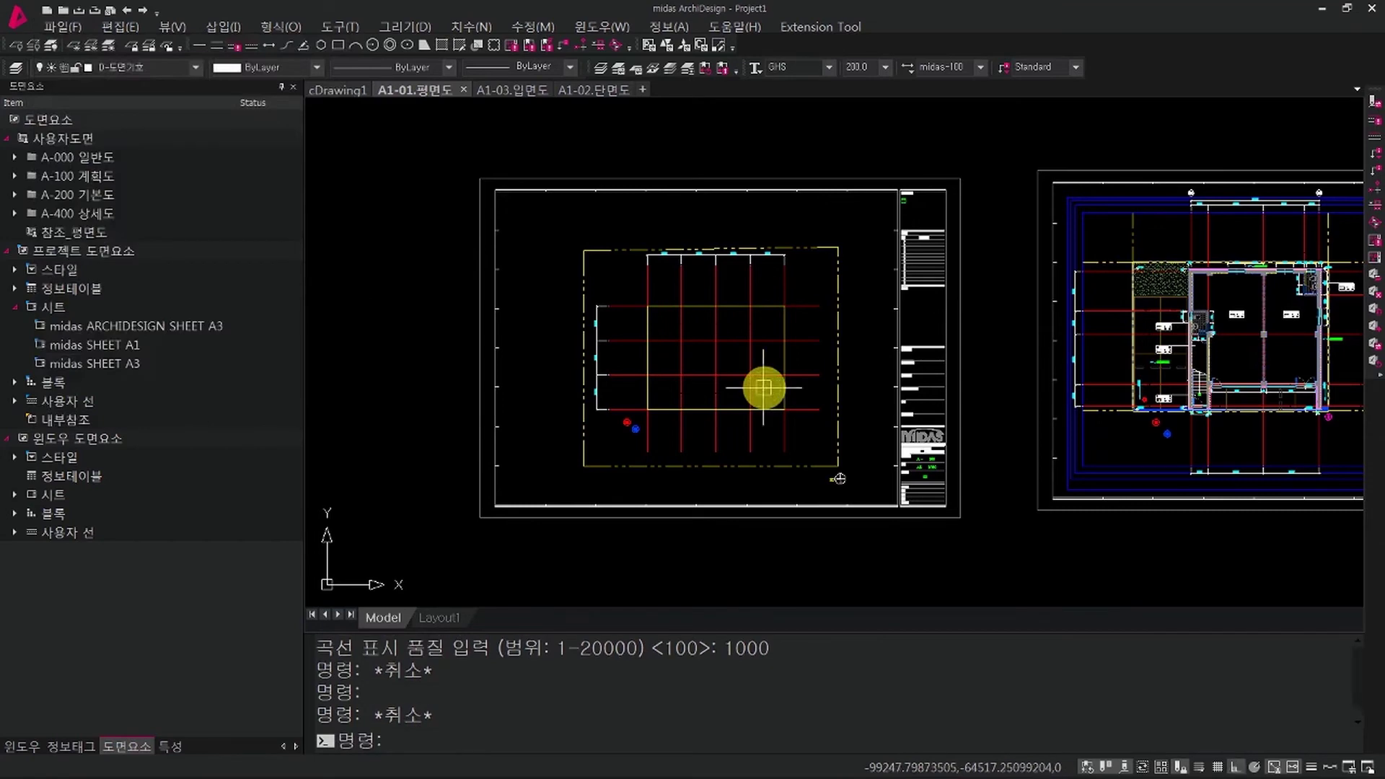
key(Escape)
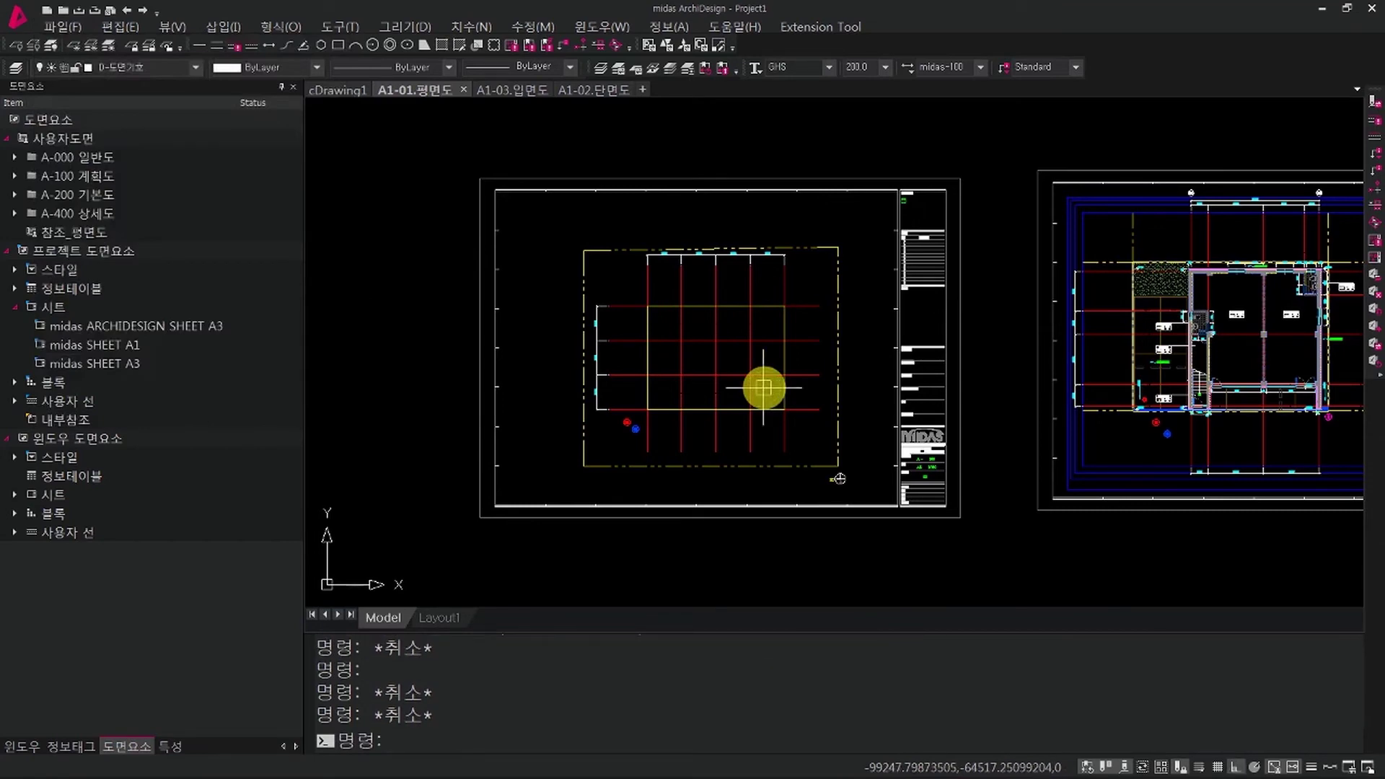
Step: Save the project as Project1_진영리다가구주택.mdwg in the AD_온라인교육_따라하기예제파일_01_03 folder
key(ctrl+s)
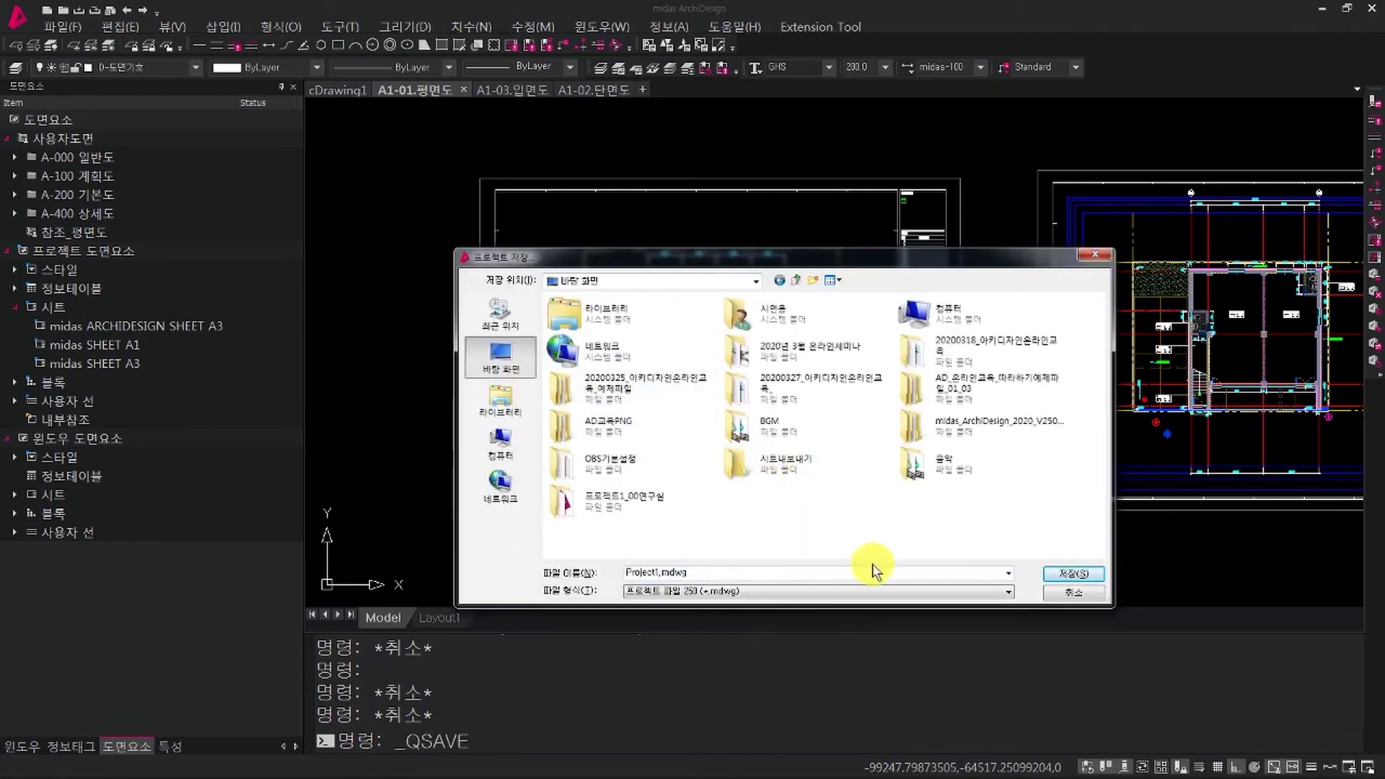
double_click(984, 393)
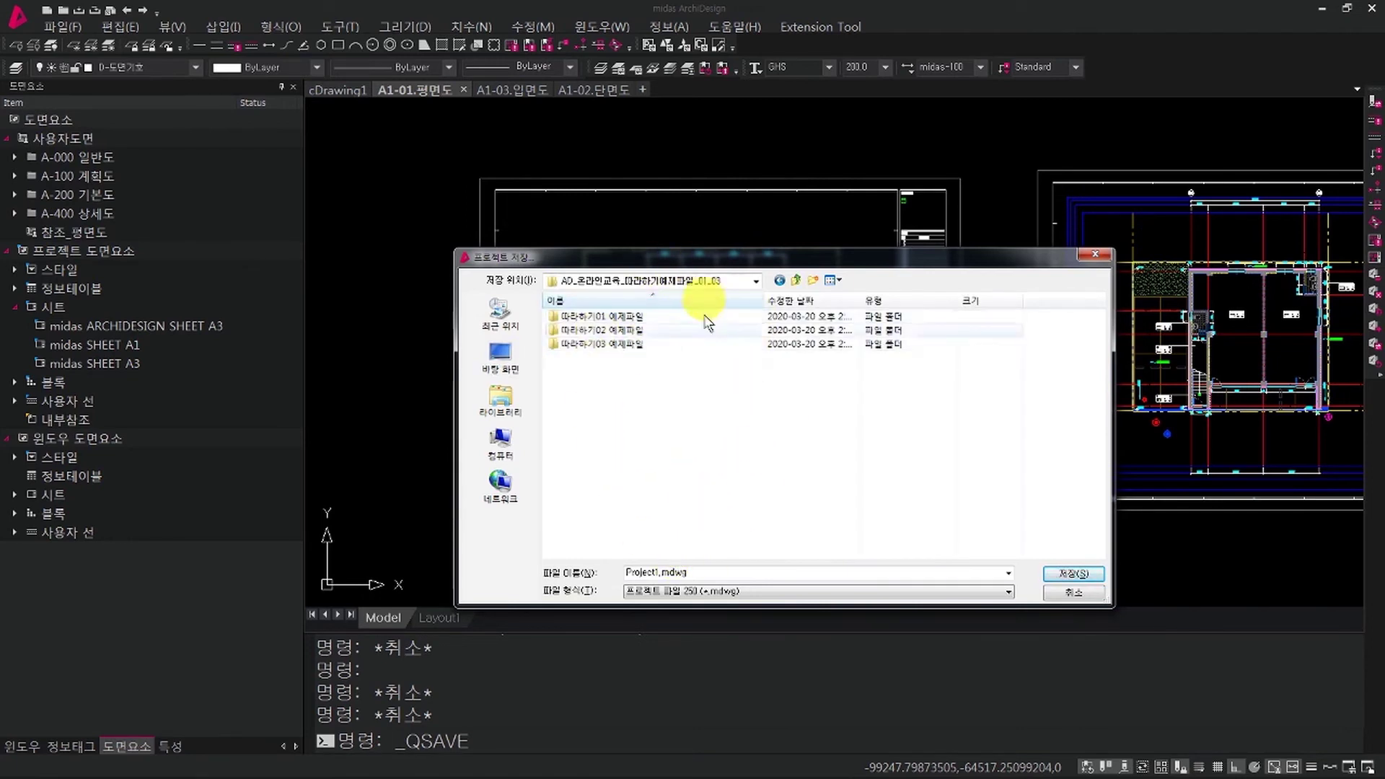
click(703, 576)
click(661, 574)
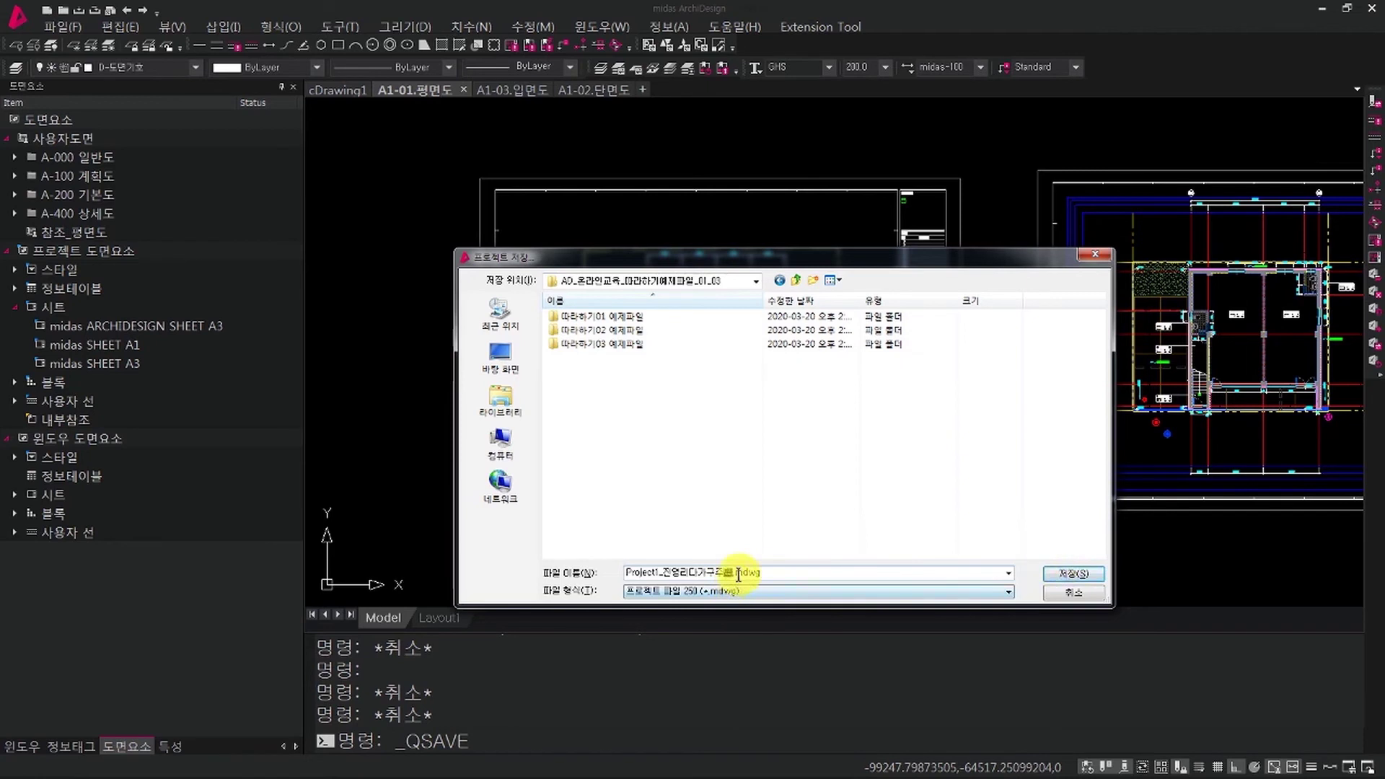
drag(735, 573, 773, 572)
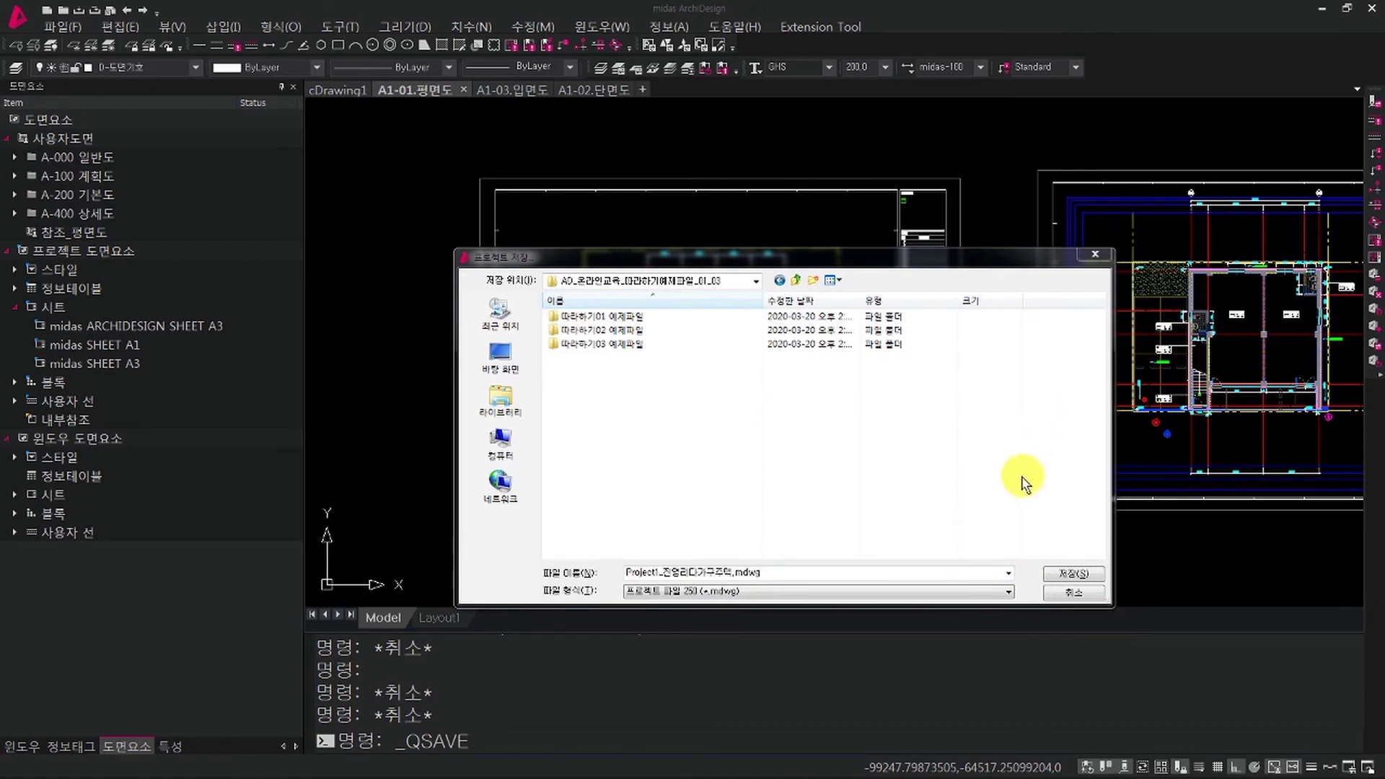
click(1075, 575)
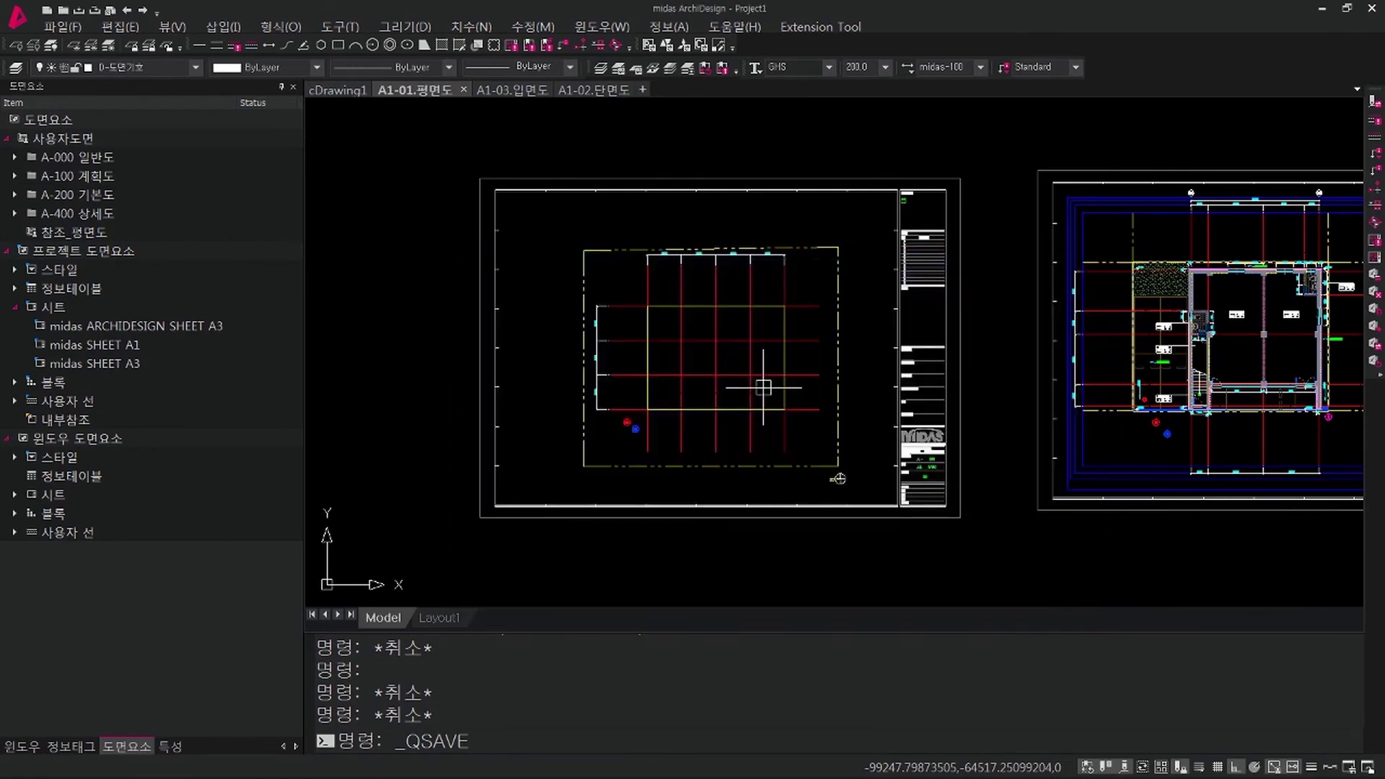
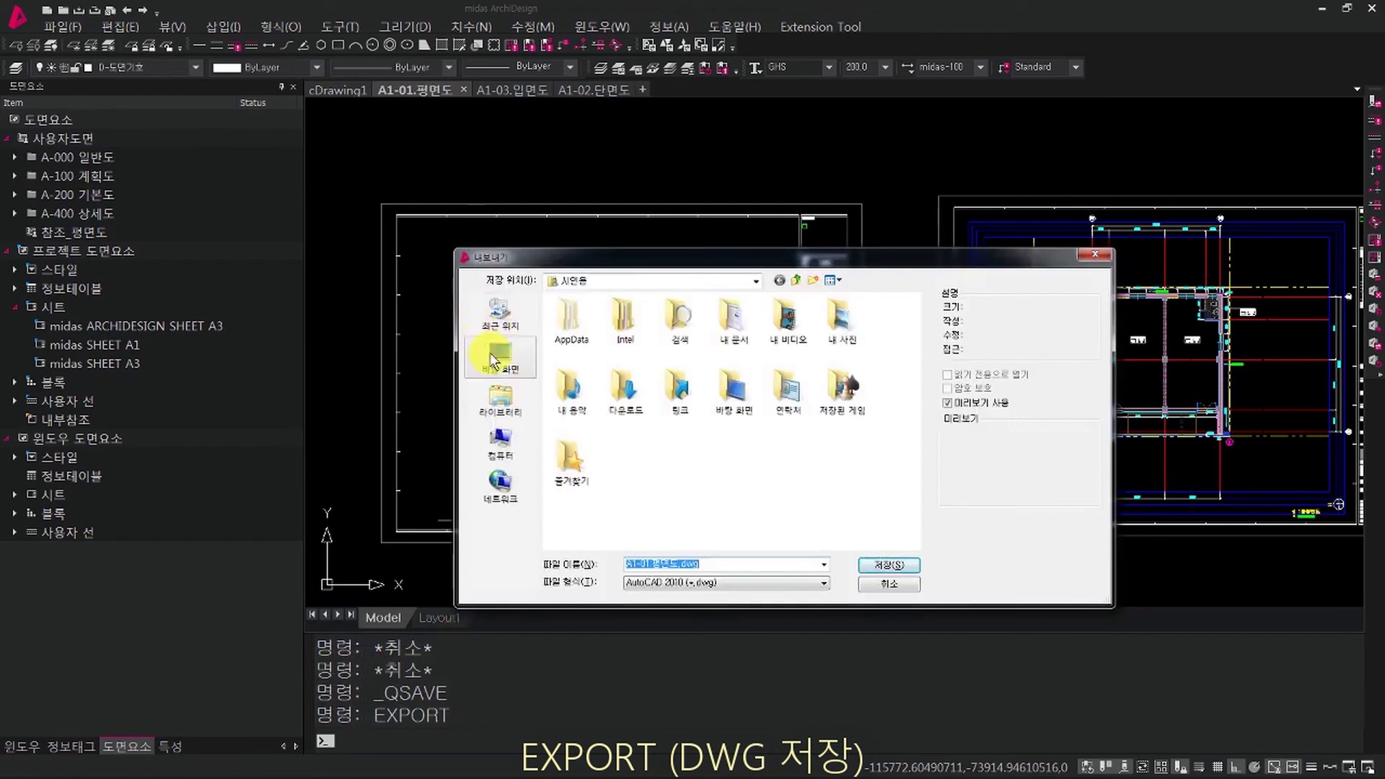
Step: Try the DWG export of A1-01.평면도 to the desktop in AutoCAD 2010 format, and leave it without saving
click(501, 357)
click(685, 564)
drag(683, 565, 743, 577)
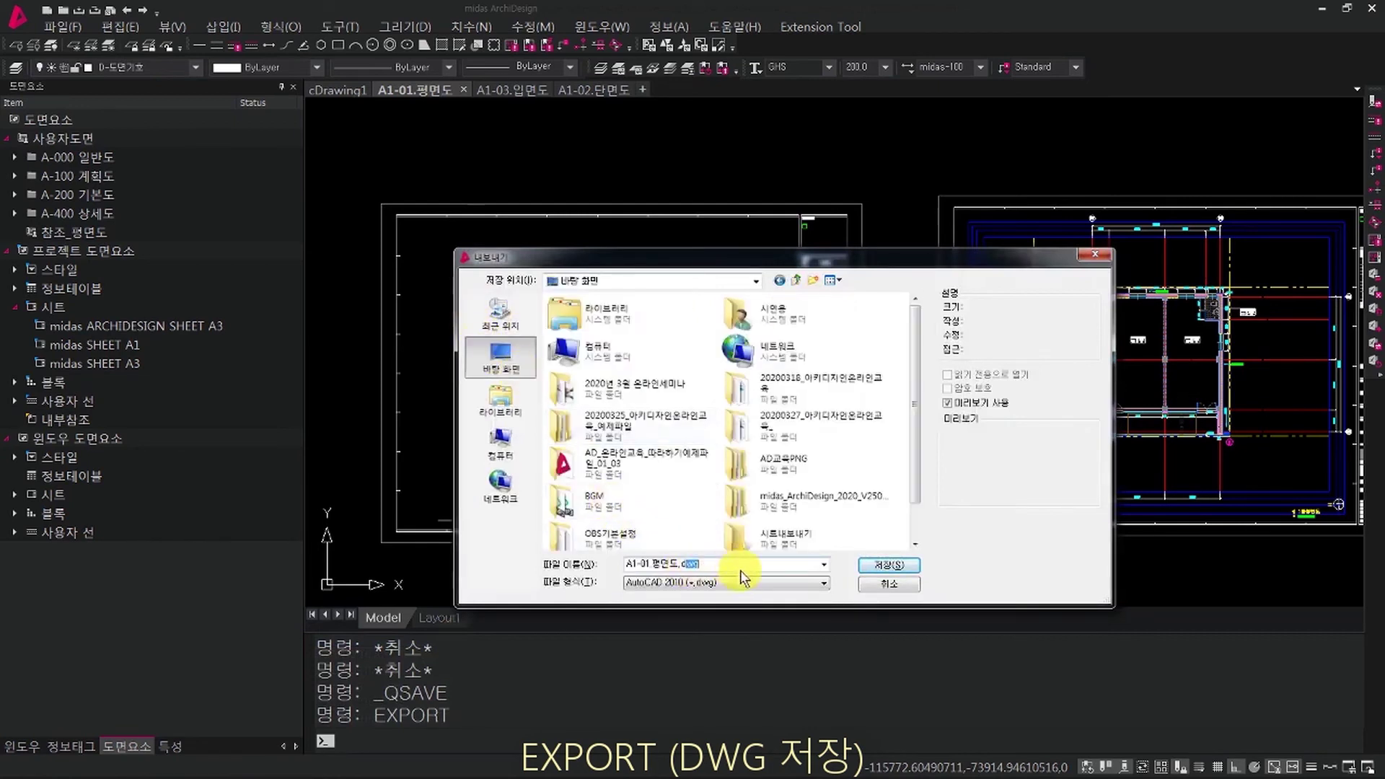
double_click(646, 564)
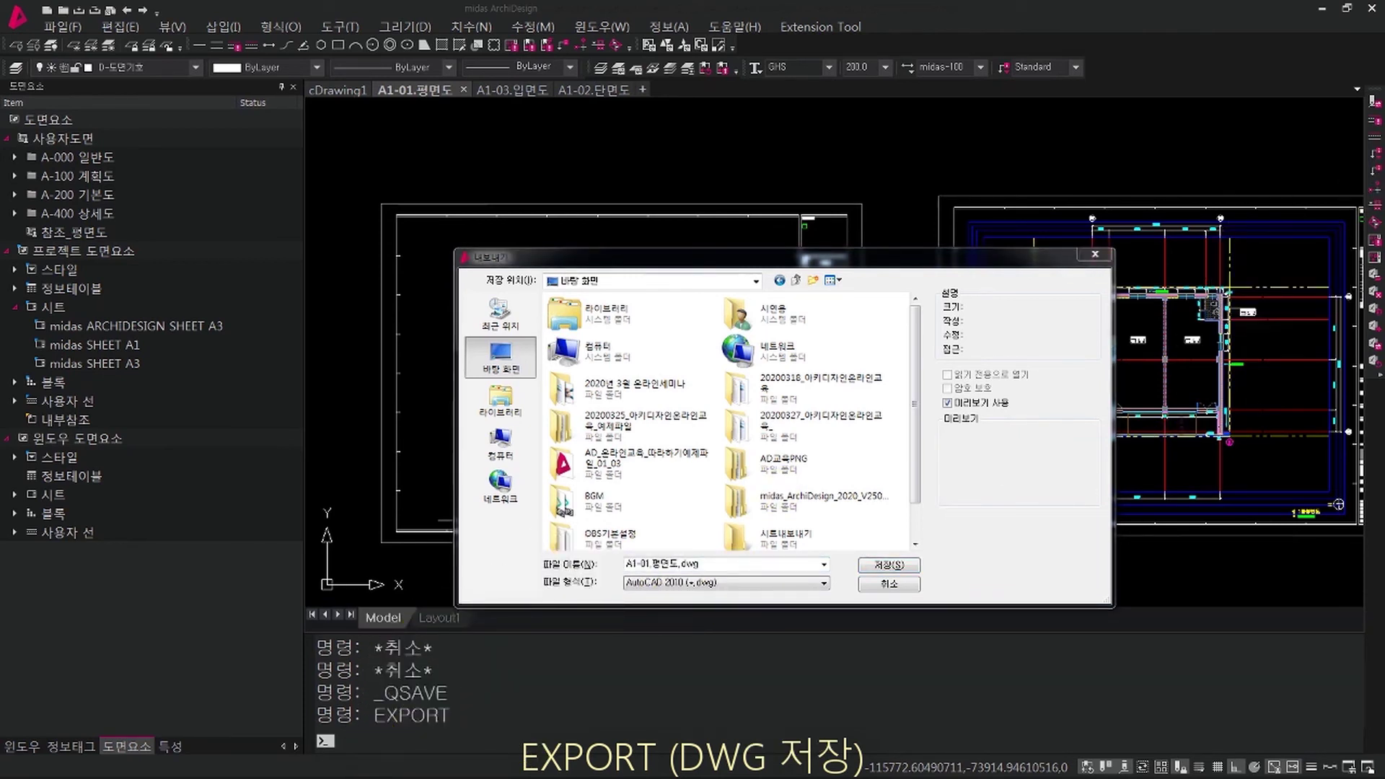
click(887, 590)
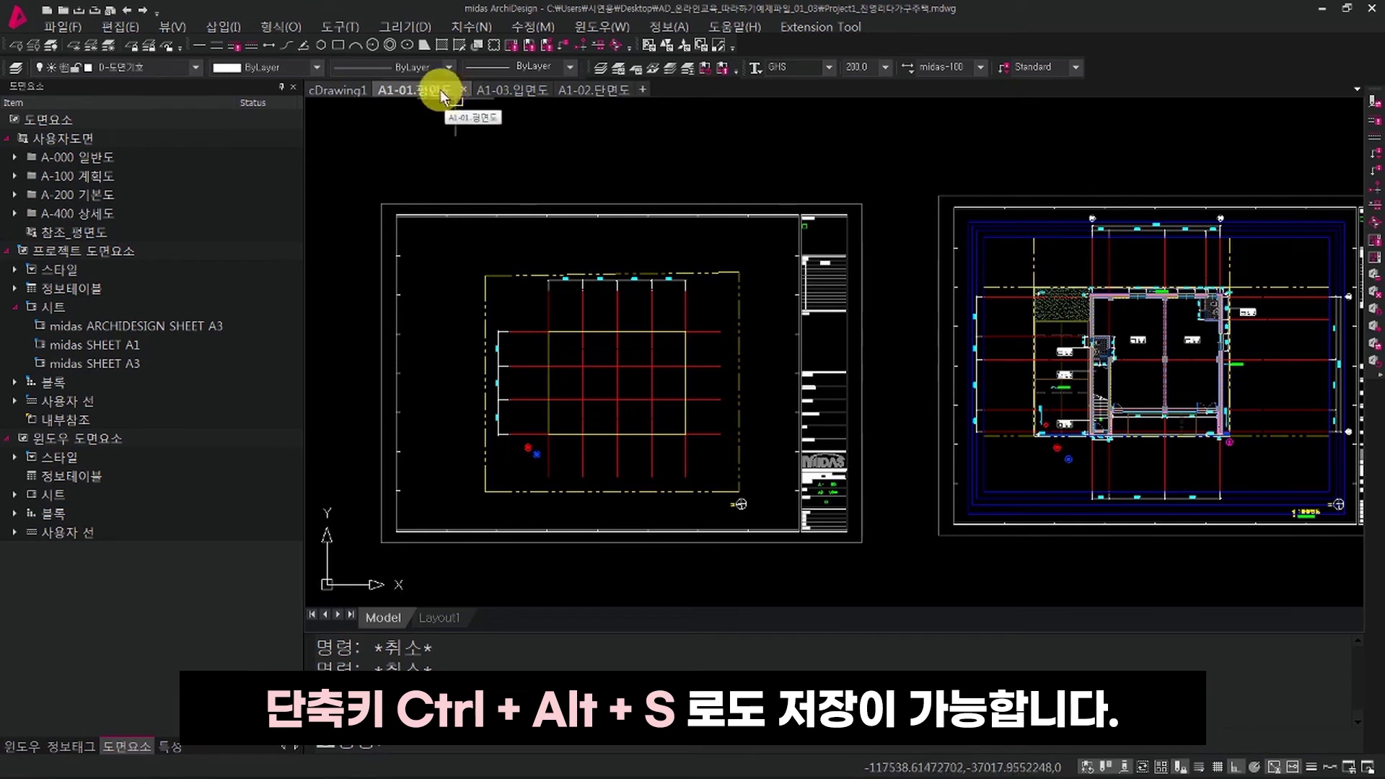
Step: Export the A1-01.평면도 drawing window as a separate file to the 시연용 folder
right_click(440, 89)
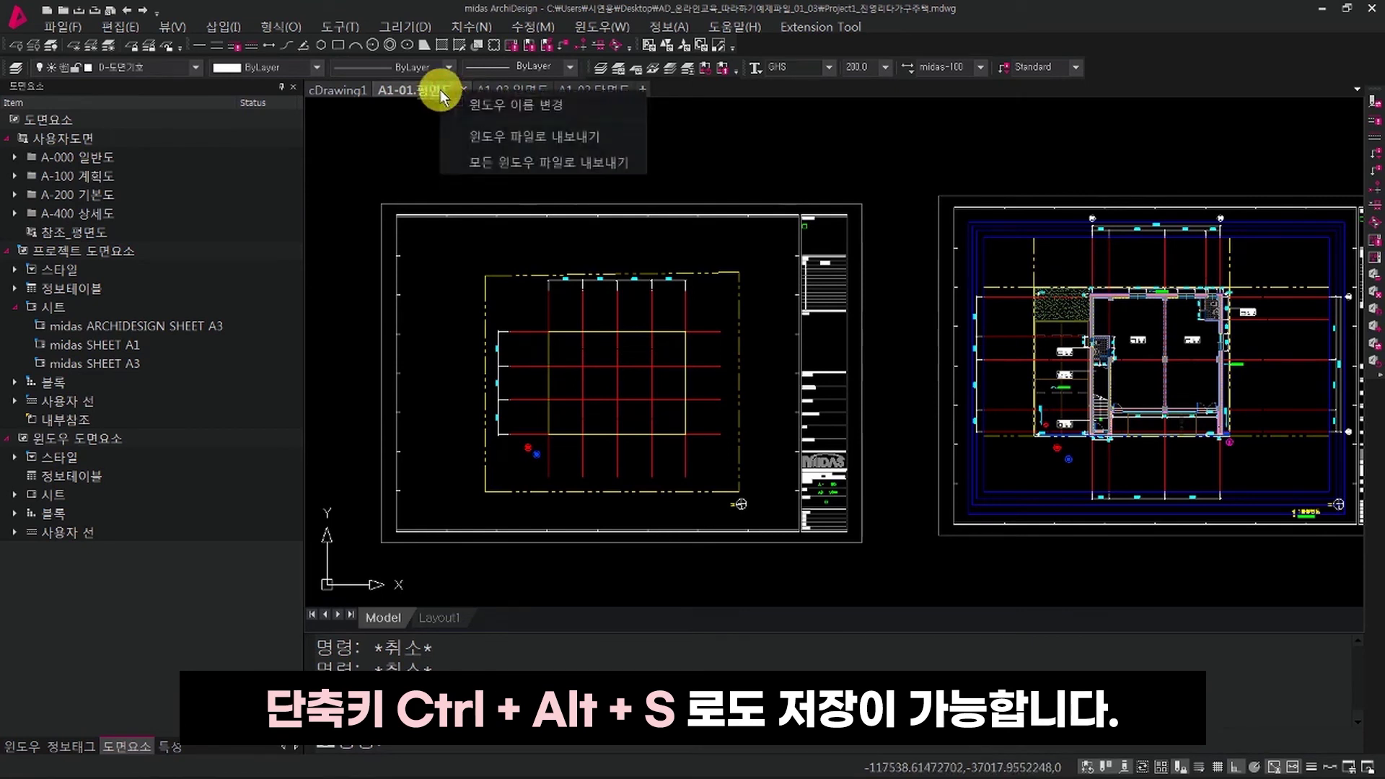
click(508, 137)
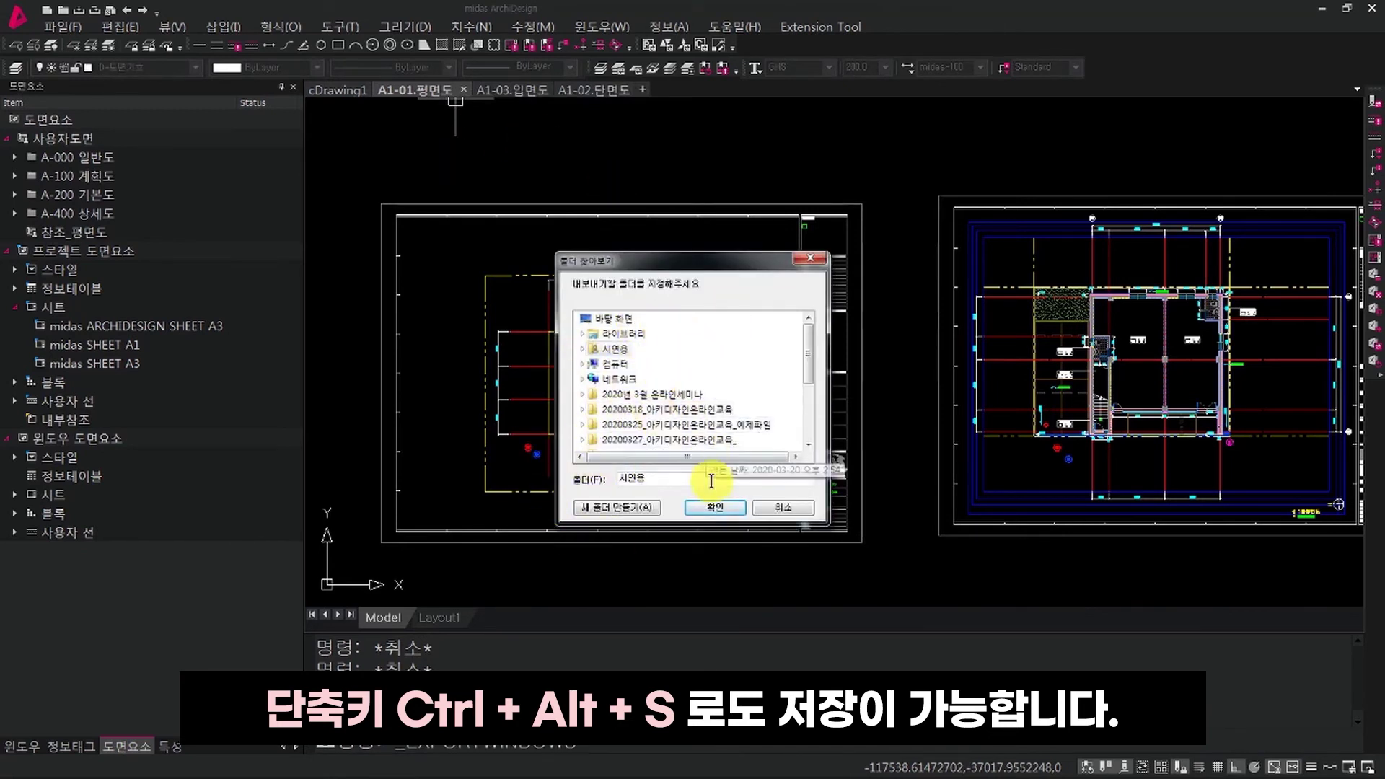
click(715, 507)
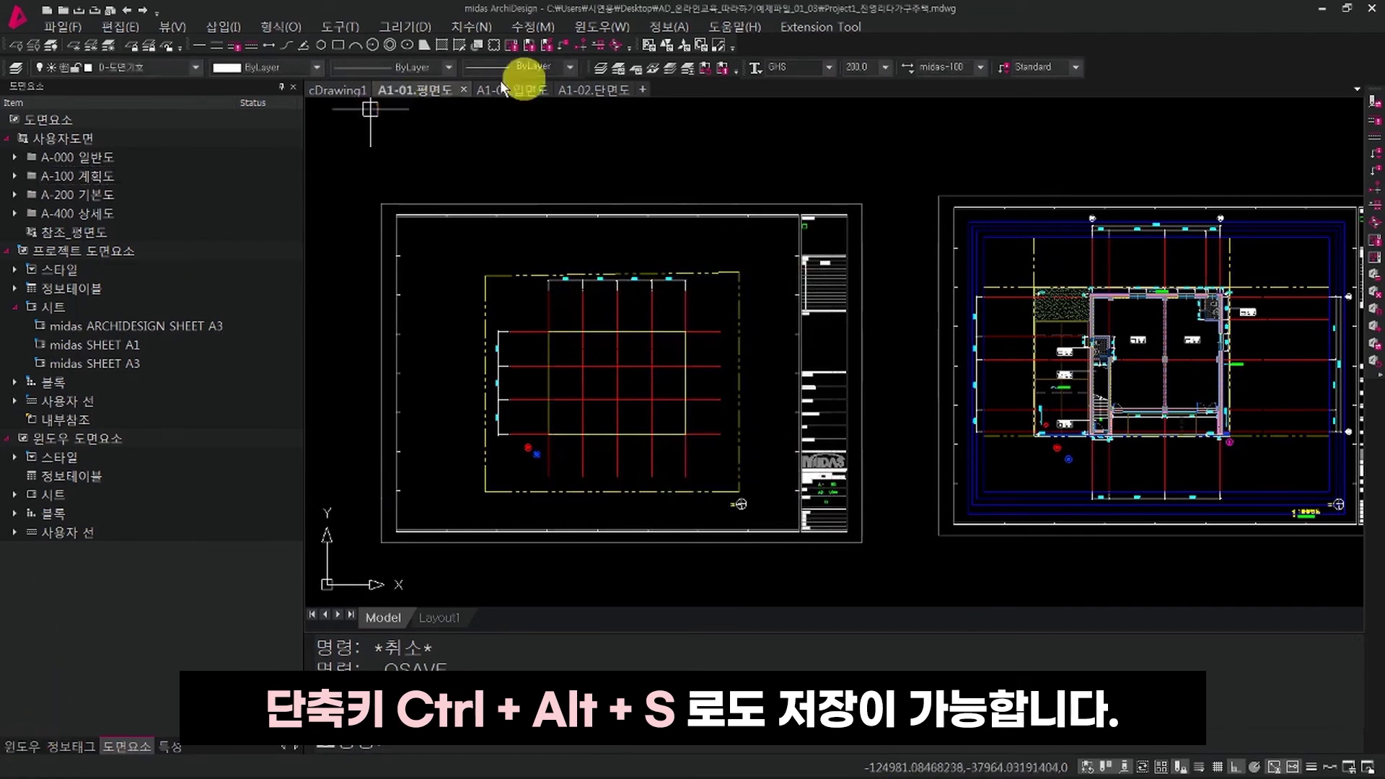
Step: Bring up the list of the project's drawing windows and open the available commands for A1-01.평면도
click(22, 747)
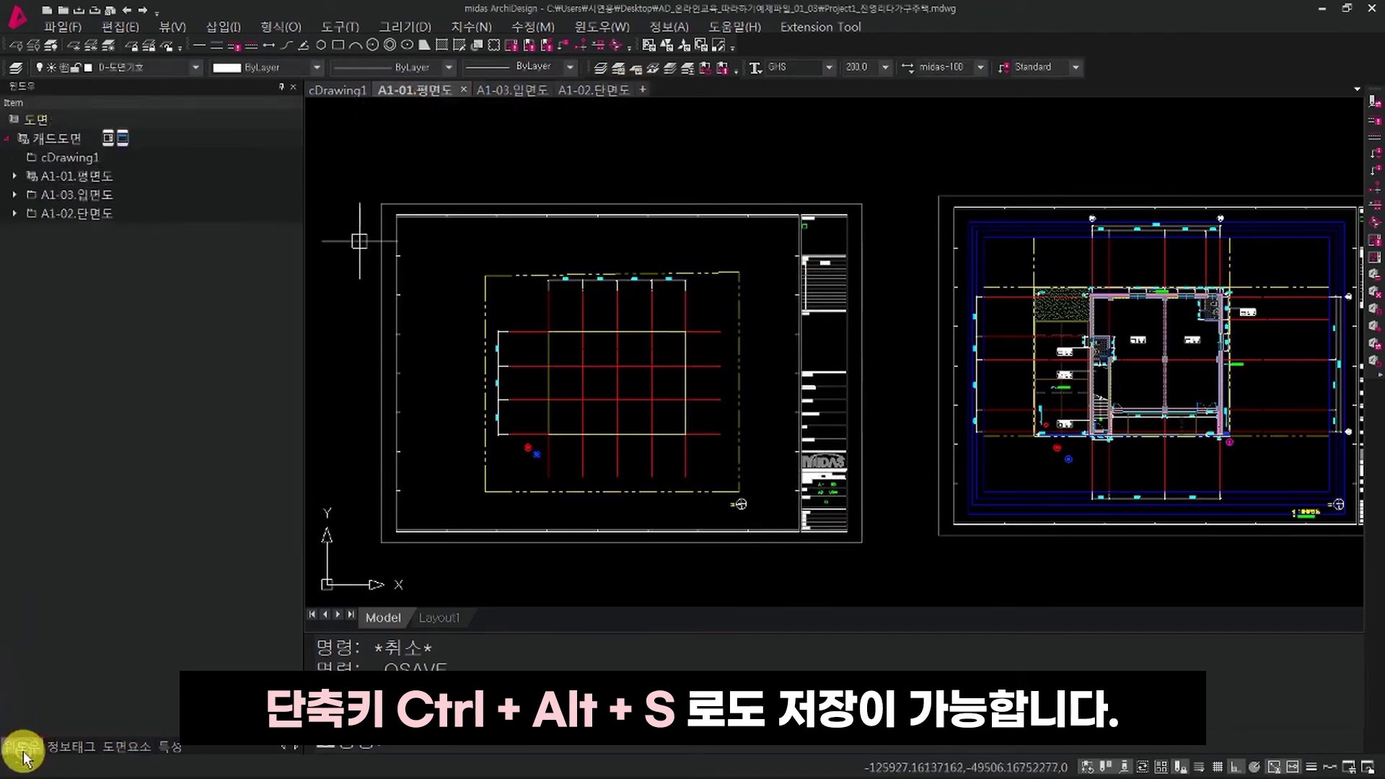
double_click(127, 180)
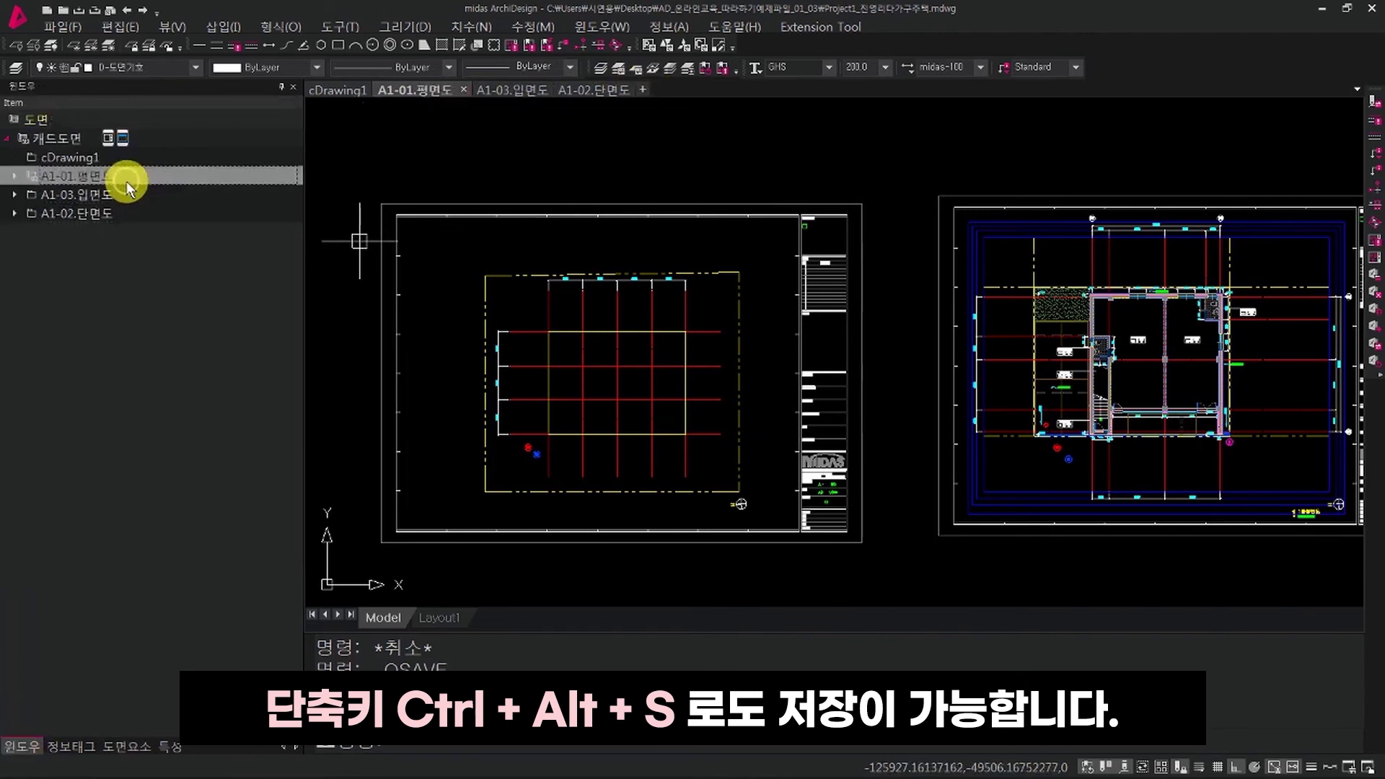
click(93, 192)
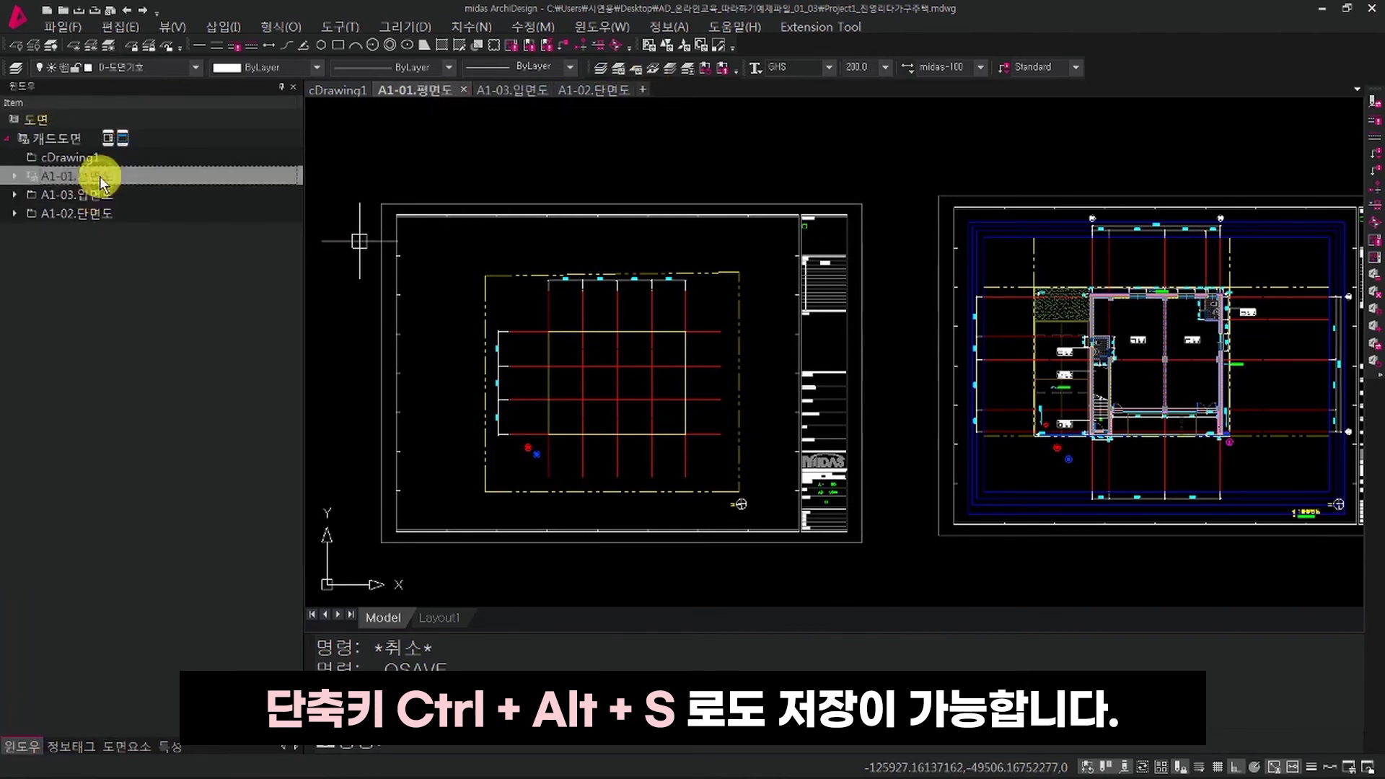
right_click(100, 178)
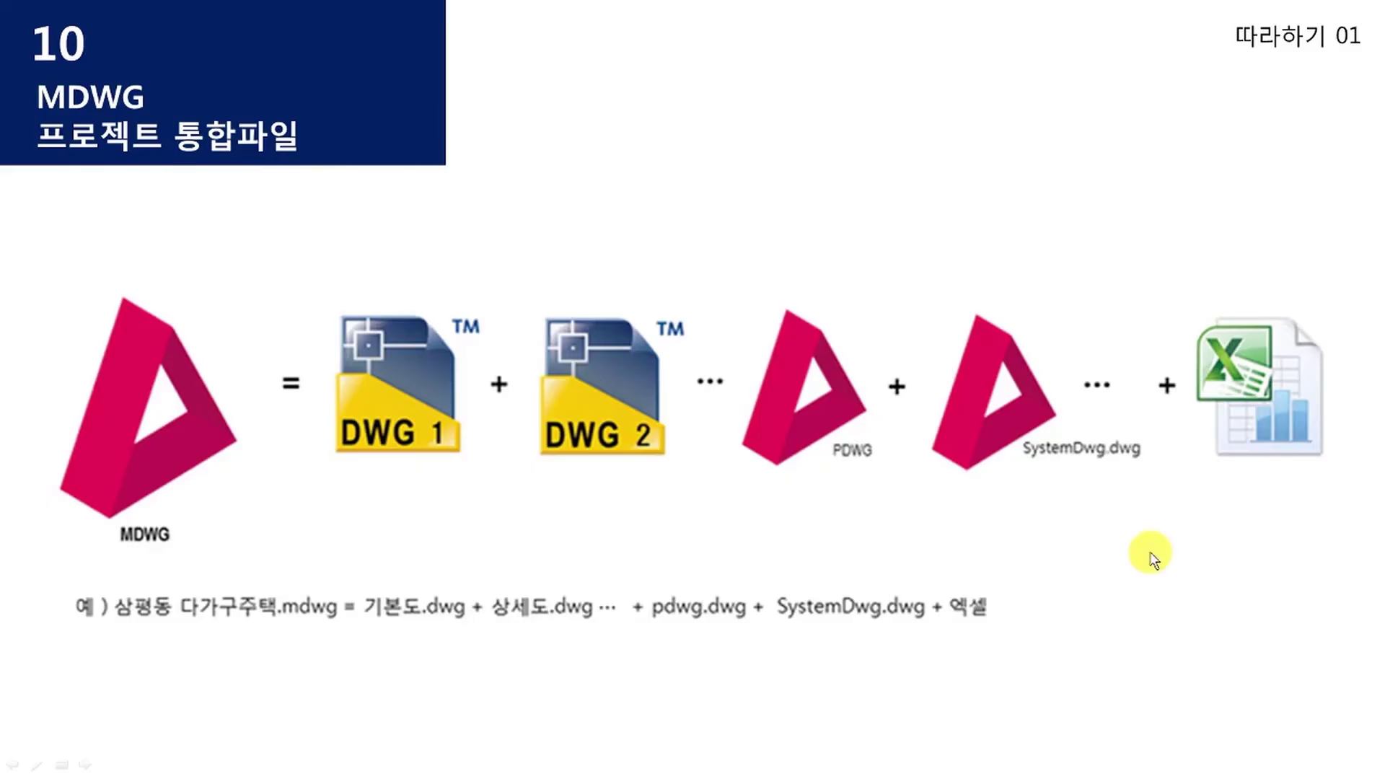
click(1149, 552)
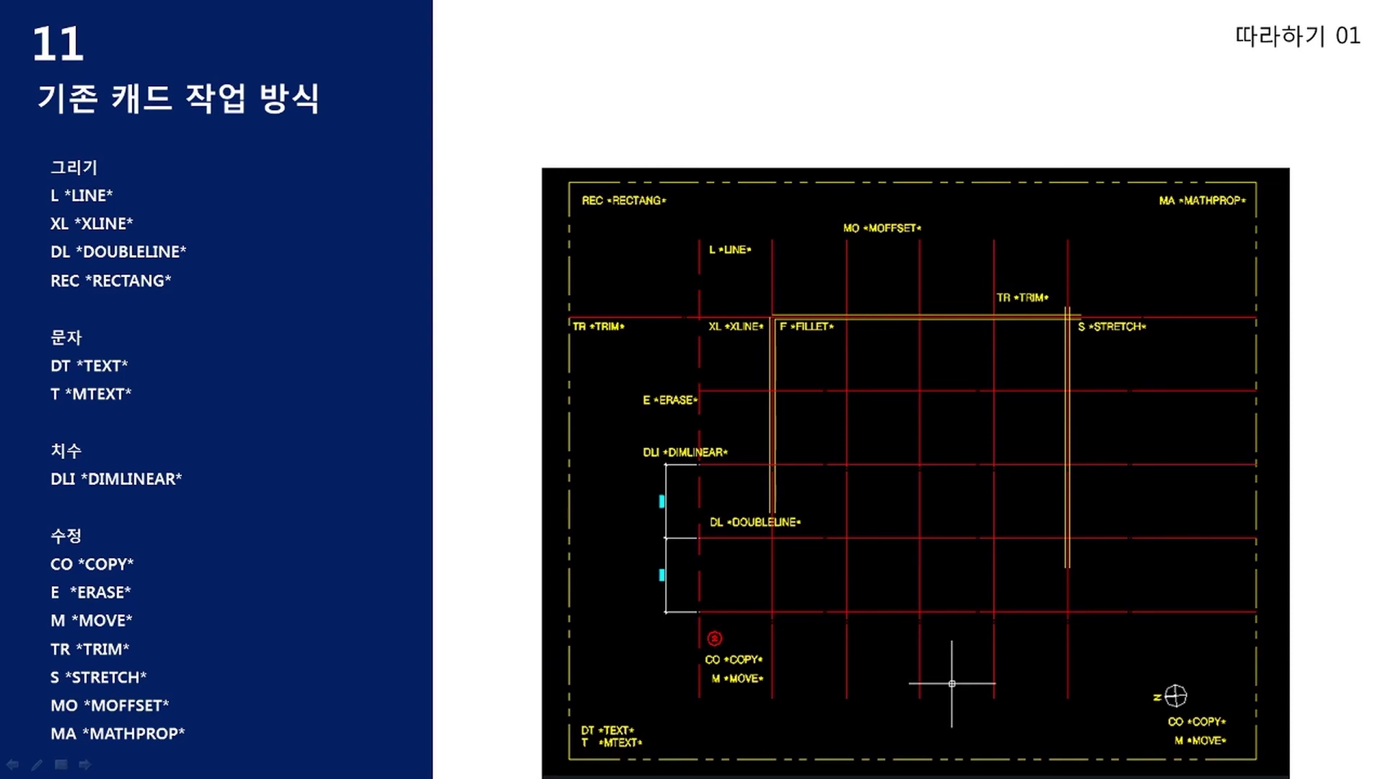
drag(1384, 168, 820, 192)
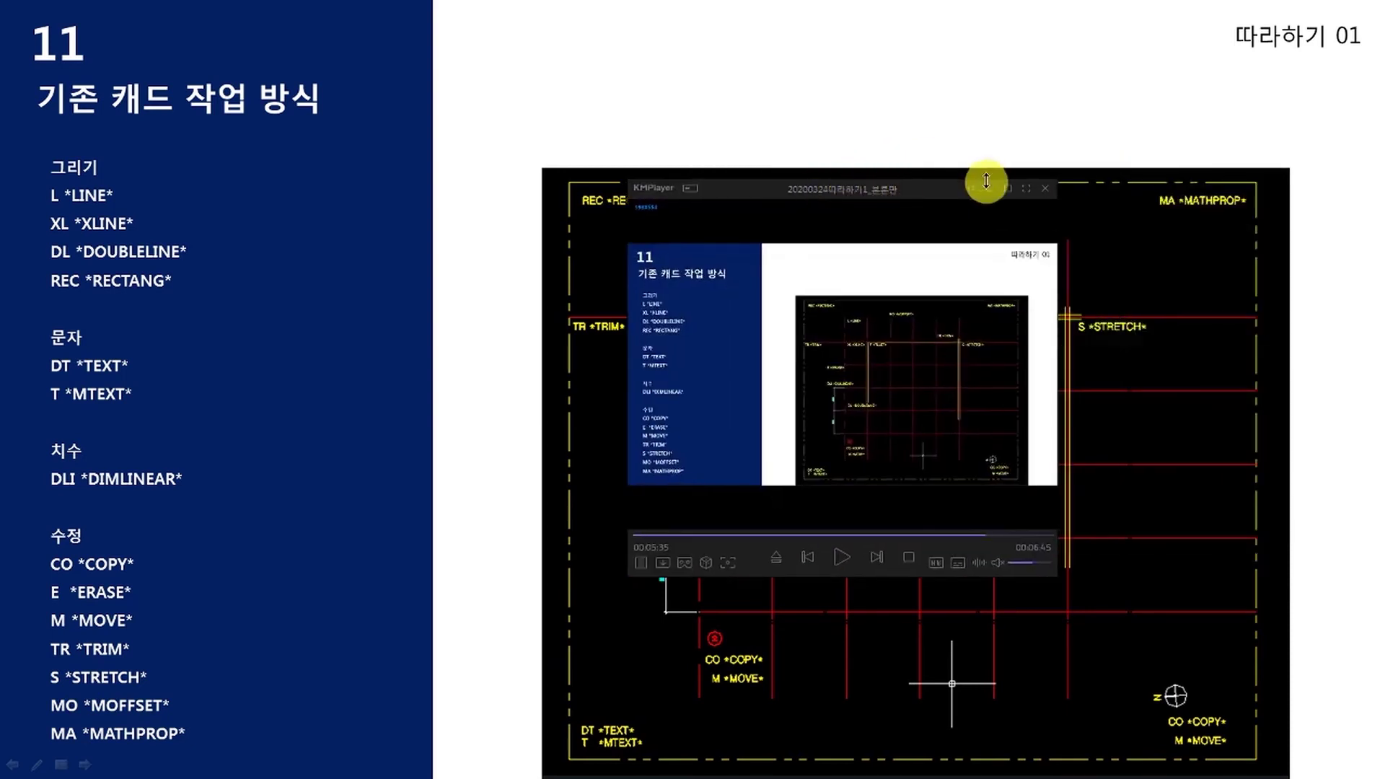
click(1027, 184)
click(1049, 291)
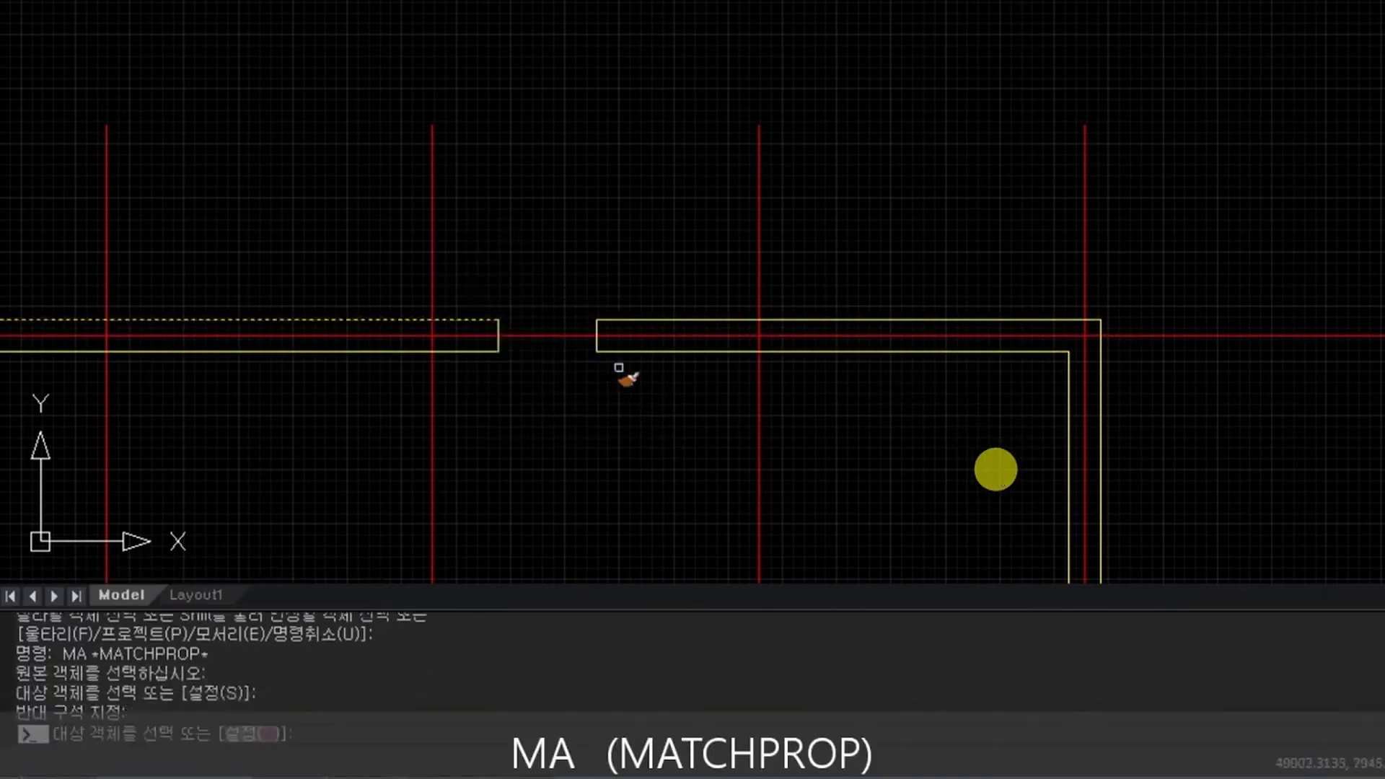
Step: Add a continuous chain of aligned dimensions with DAL across the upper ends of the four vertical red grid lines
text(DAL)
key(Return)
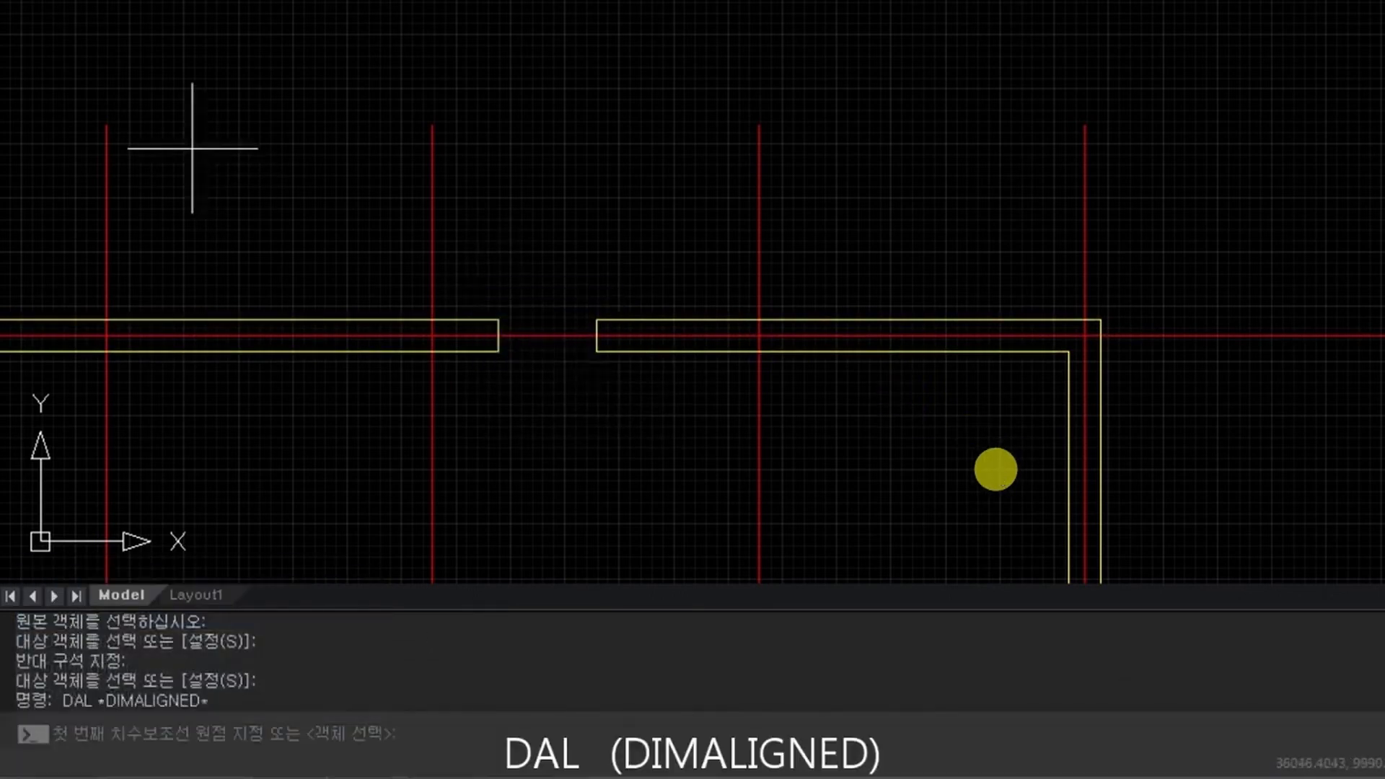
click(106, 125)
click(433, 125)
click(464, 79)
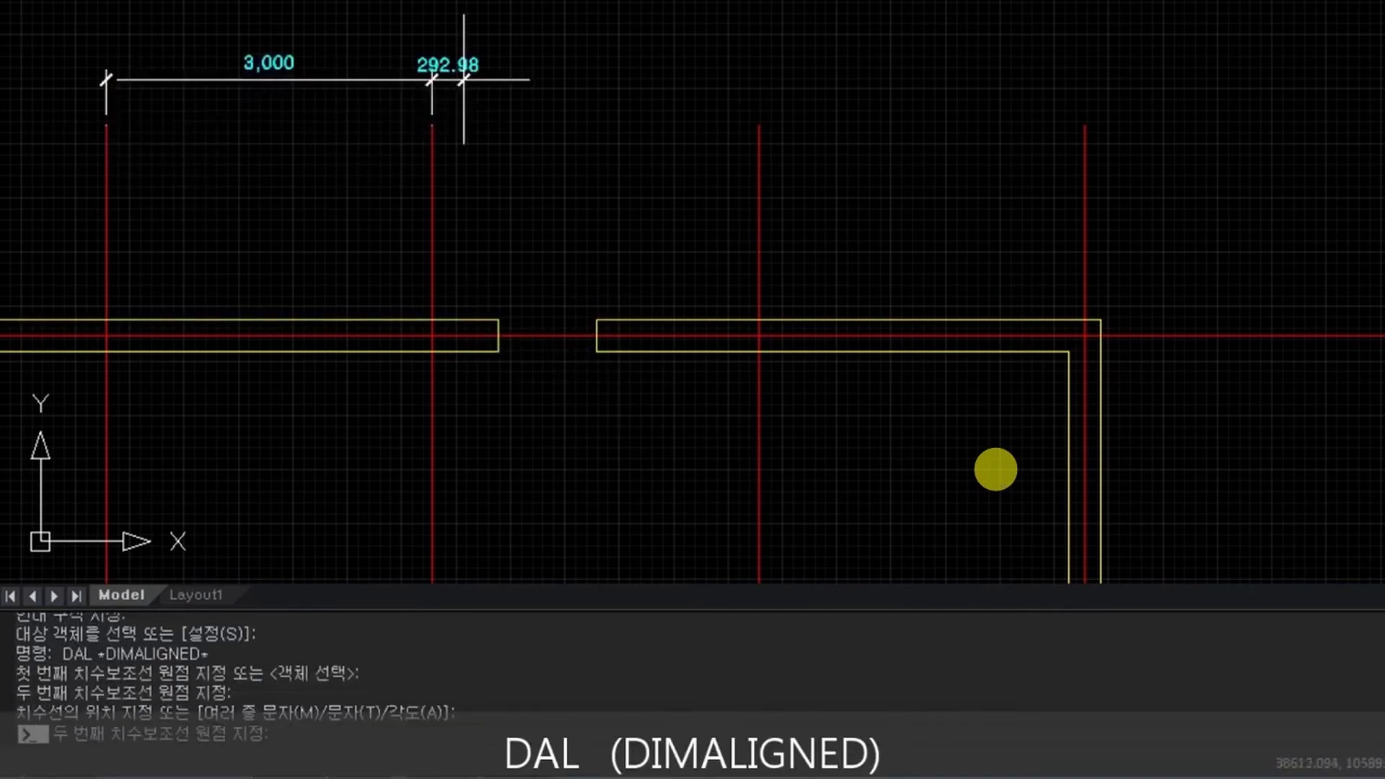
click(759, 125)
click(1084, 125)
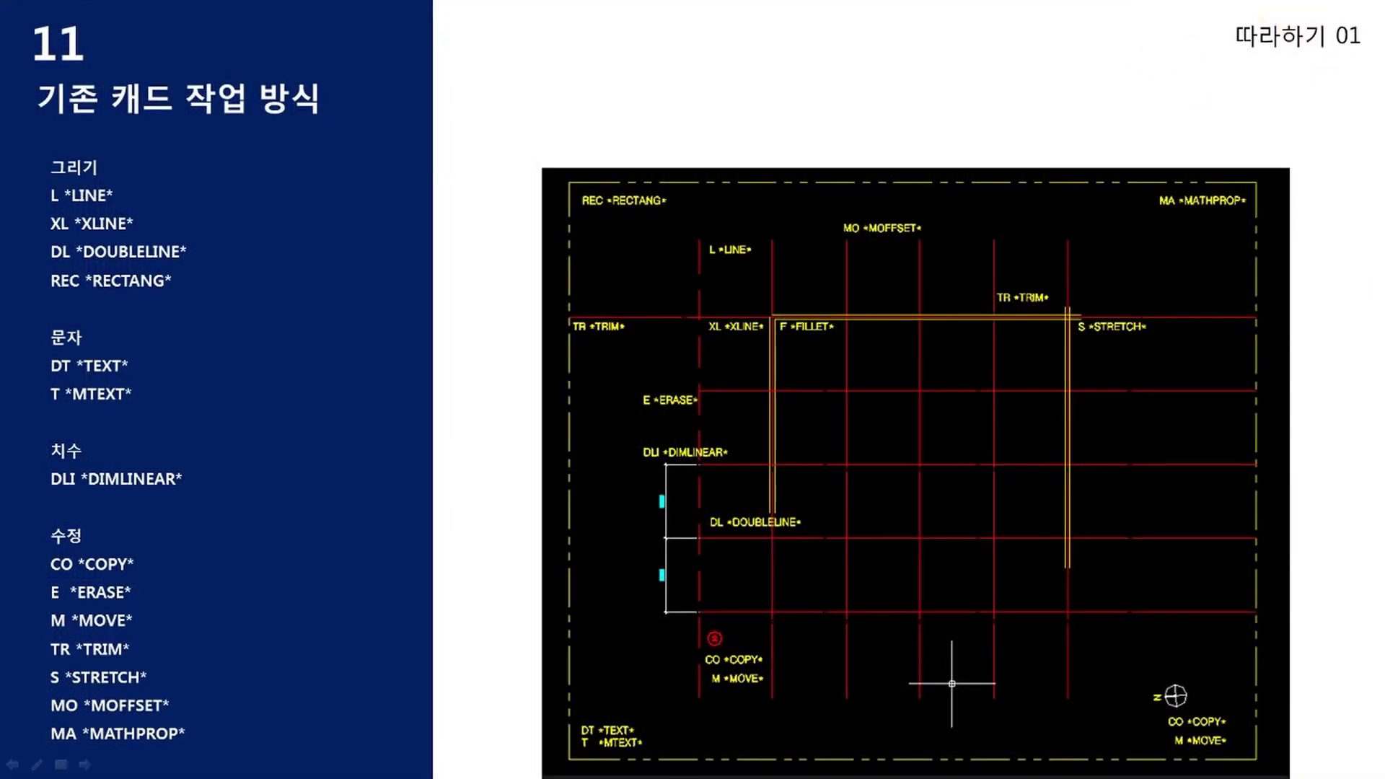
click(1175, 339)
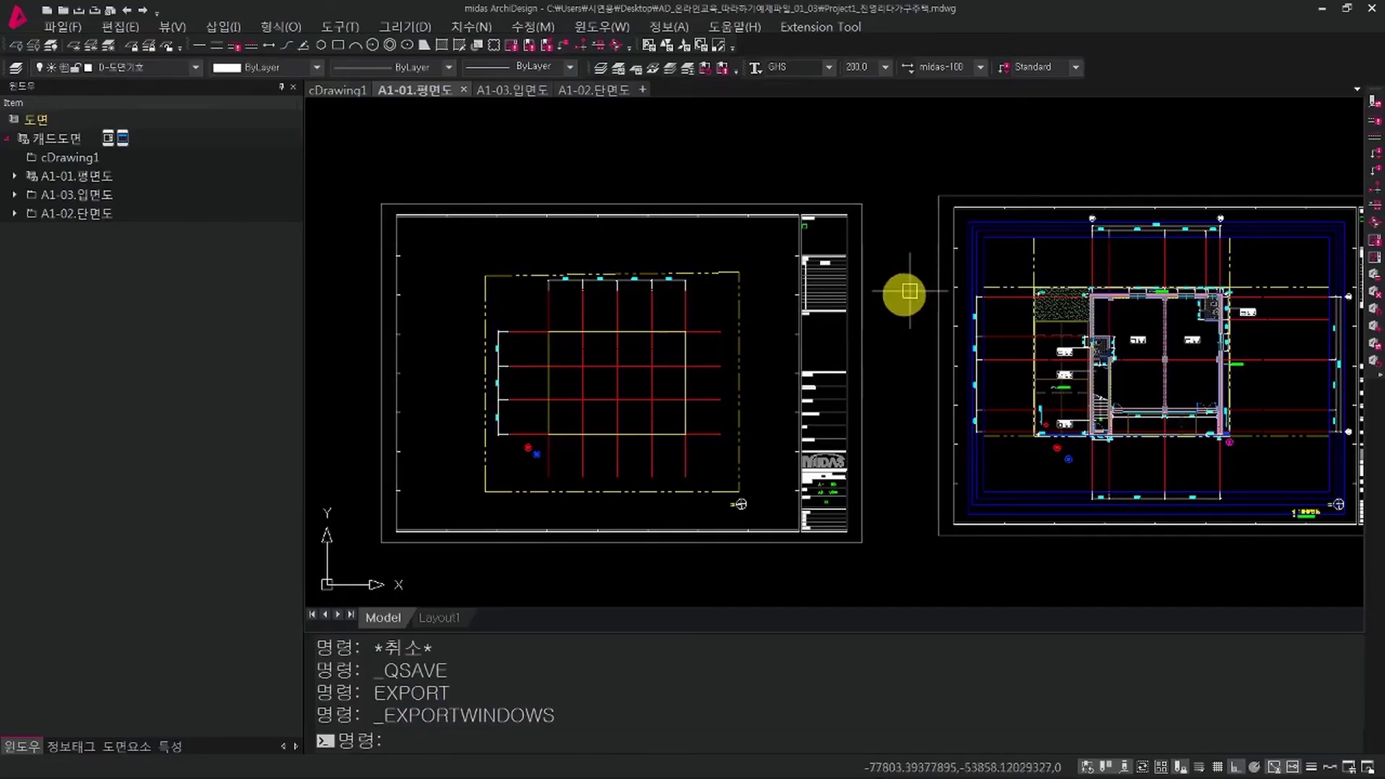
middle_drag(903, 293, 844, 238)
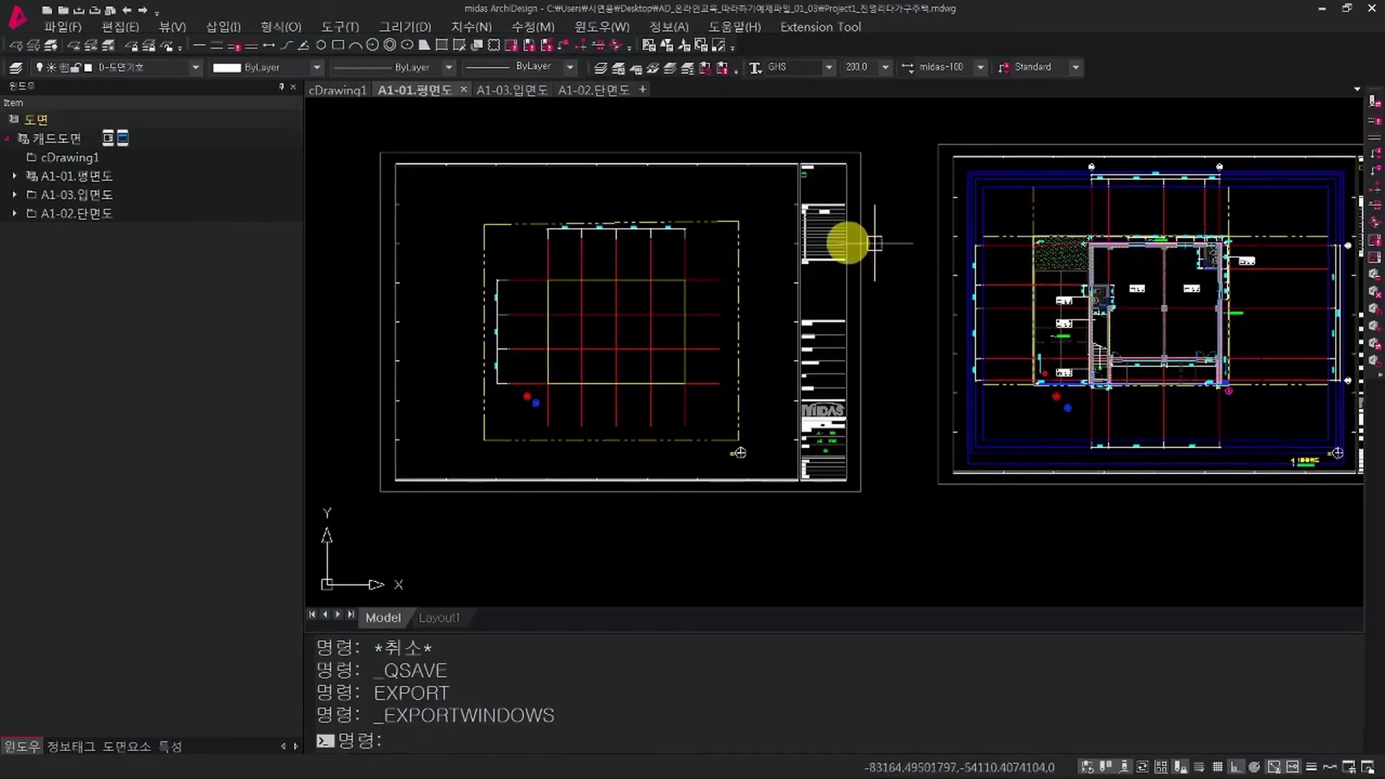
middle_drag(873, 306, 863, 322)
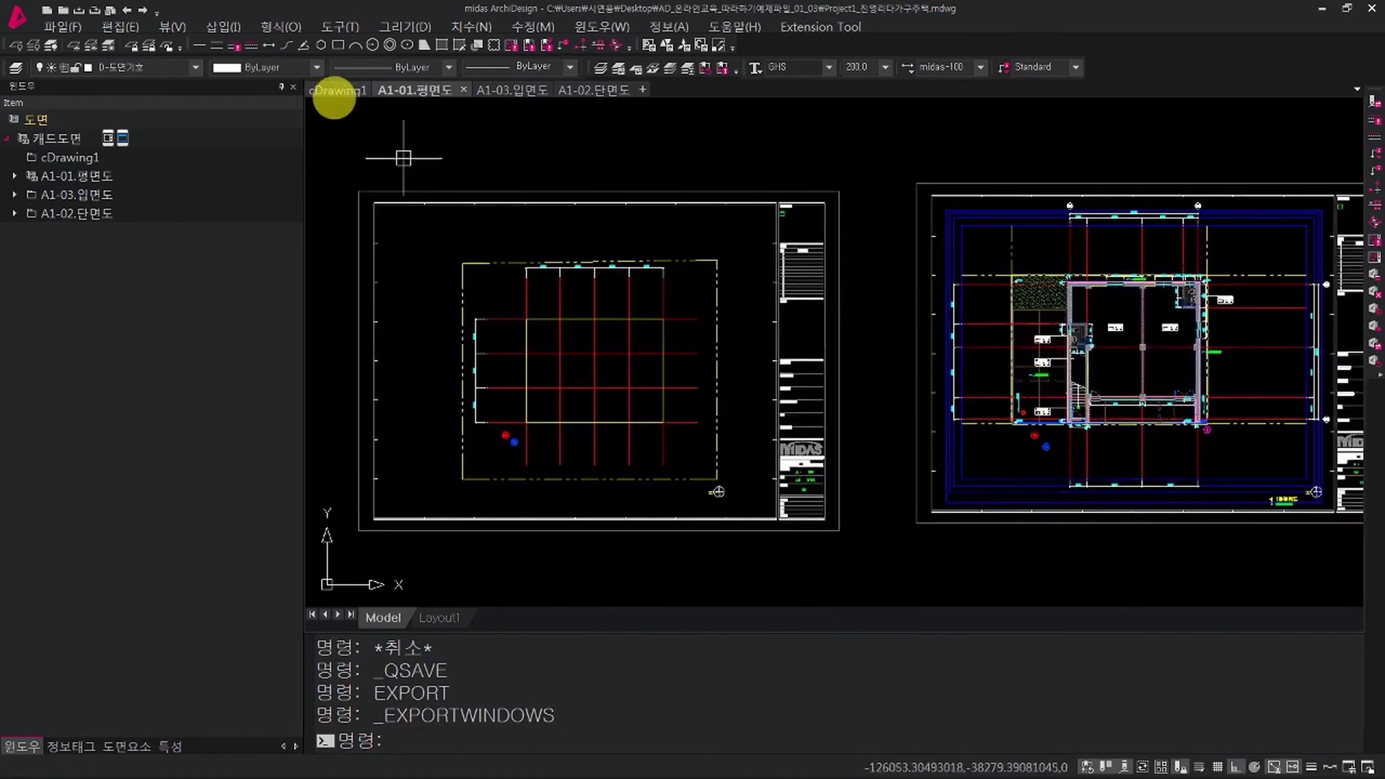
Step: Open the command alias customization file mcad.pgp and enlarge its Notepad window to nearly the full screen height
click(333, 27)
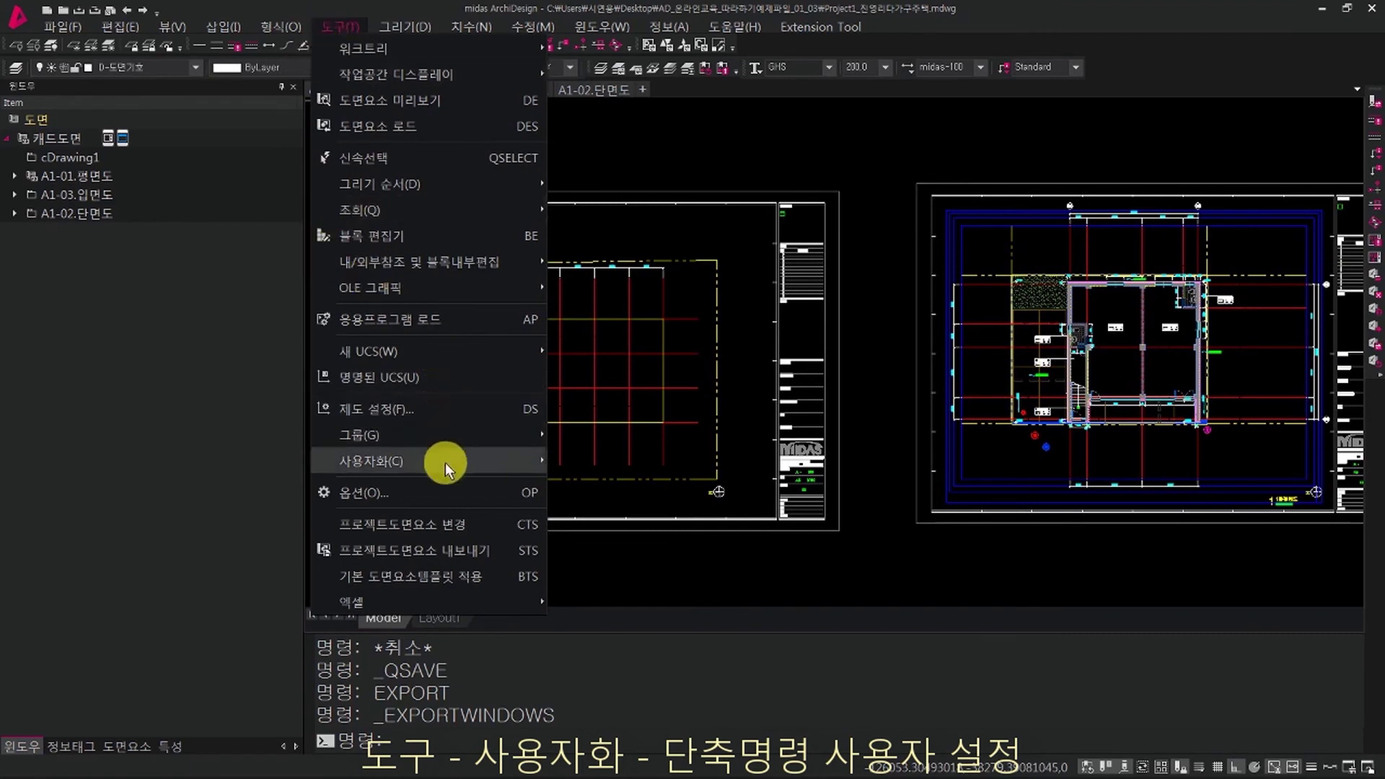
mouse_move(445, 462)
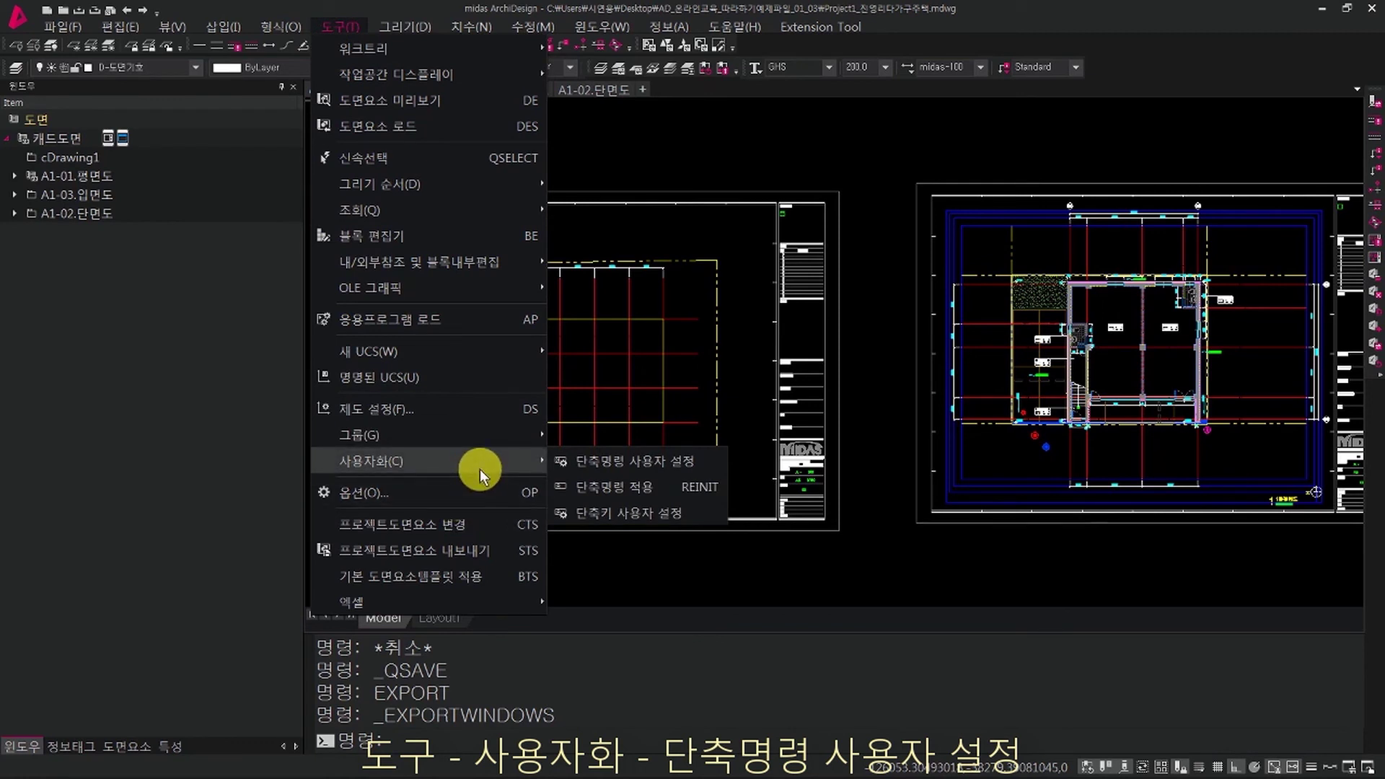
click(699, 465)
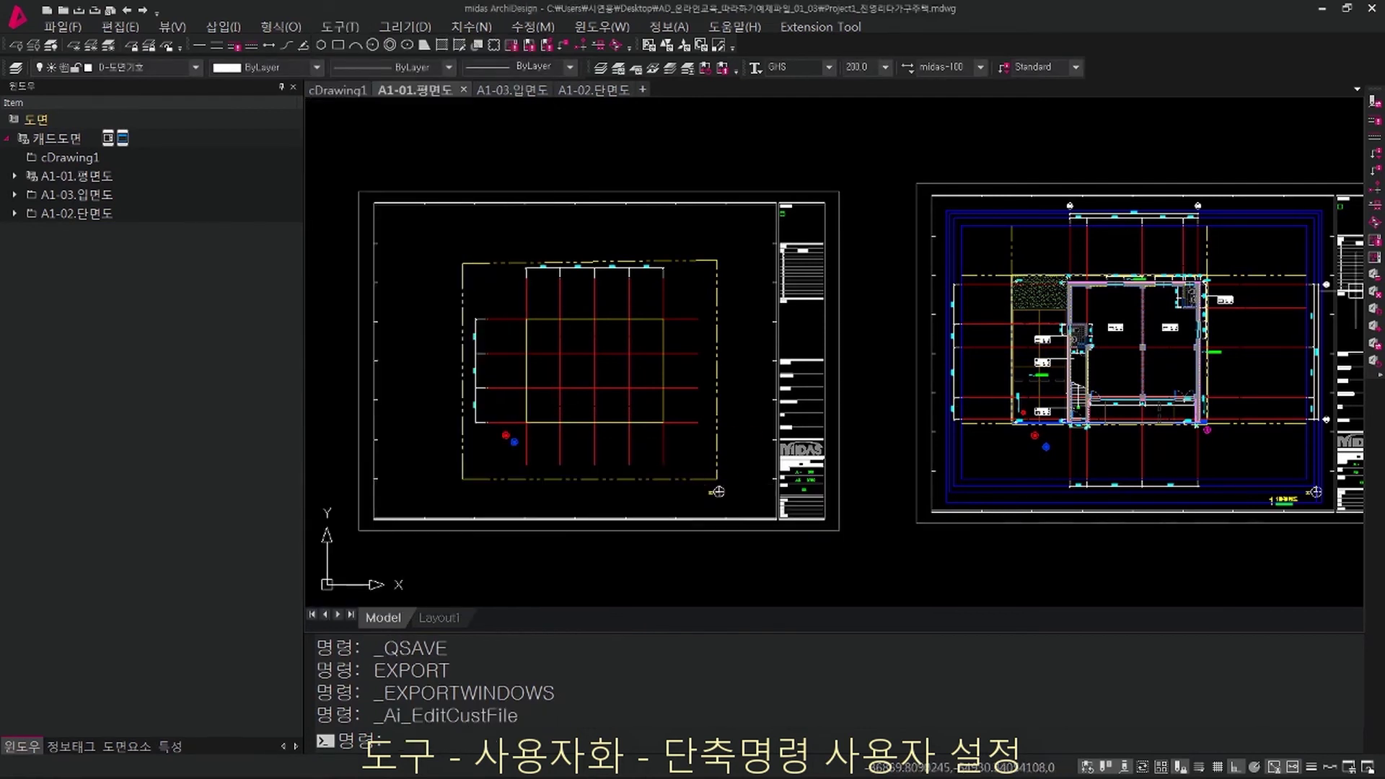
drag(1045, 124, 949, 47)
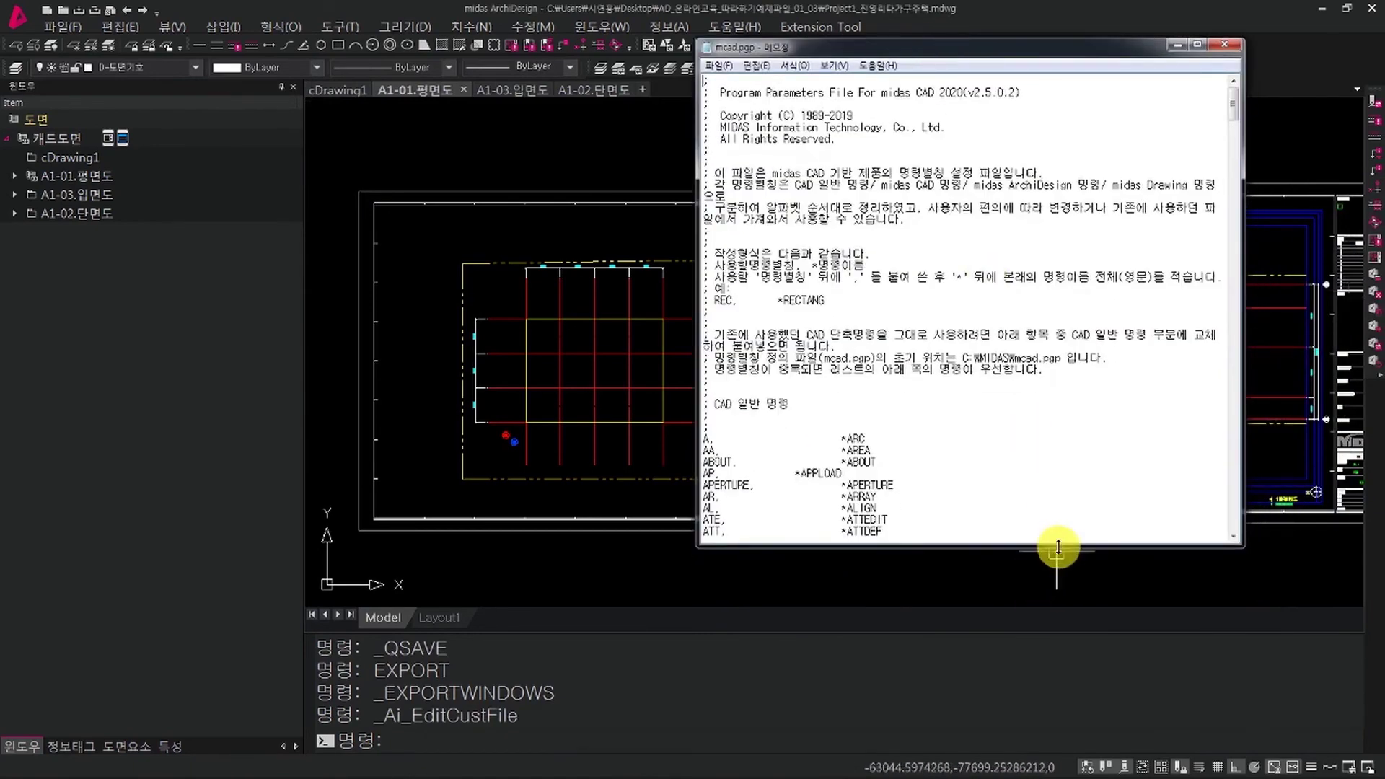
drag(1059, 546, 1020, 763)
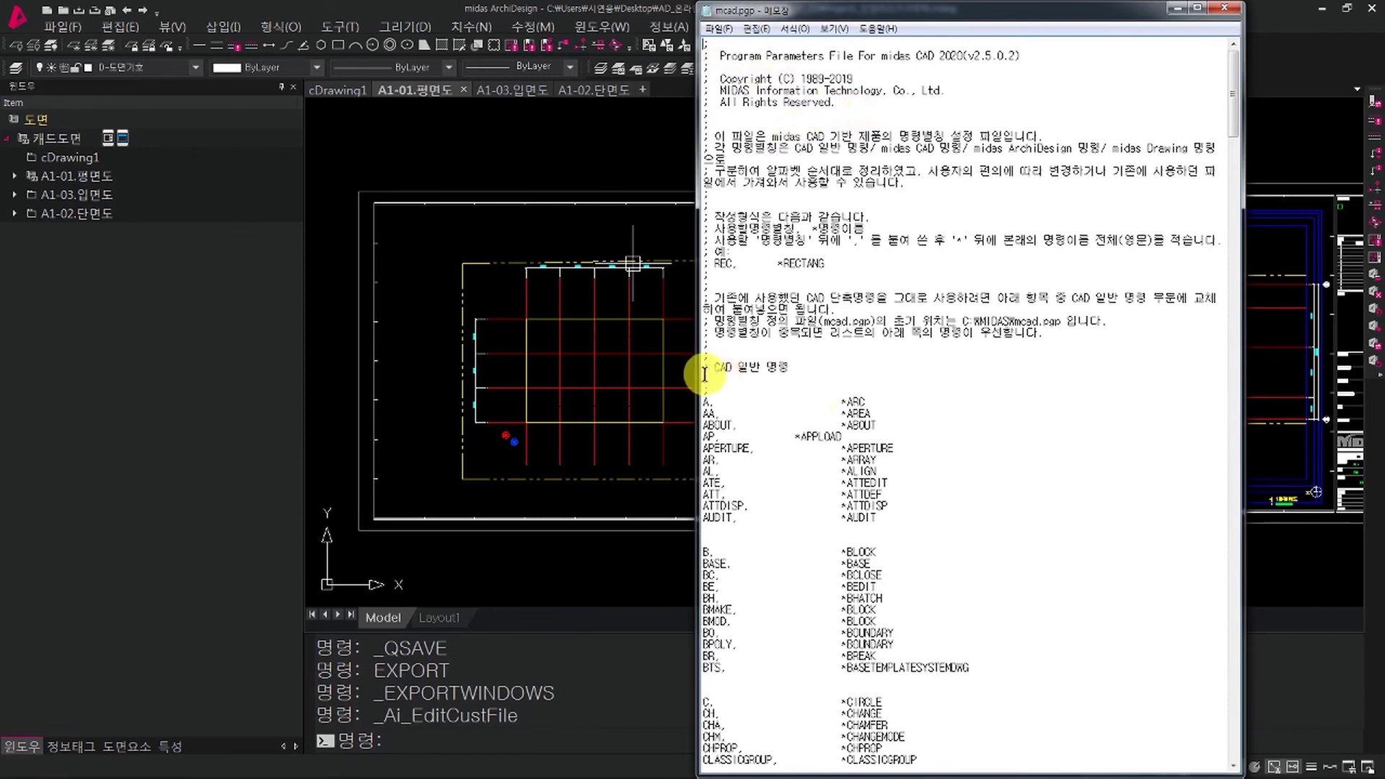
Step: Examine the general CAD and midas CAD command alias sections of mcad.pgp
drag(707, 372, 980, 426)
scroll(825, 378, down, 1)
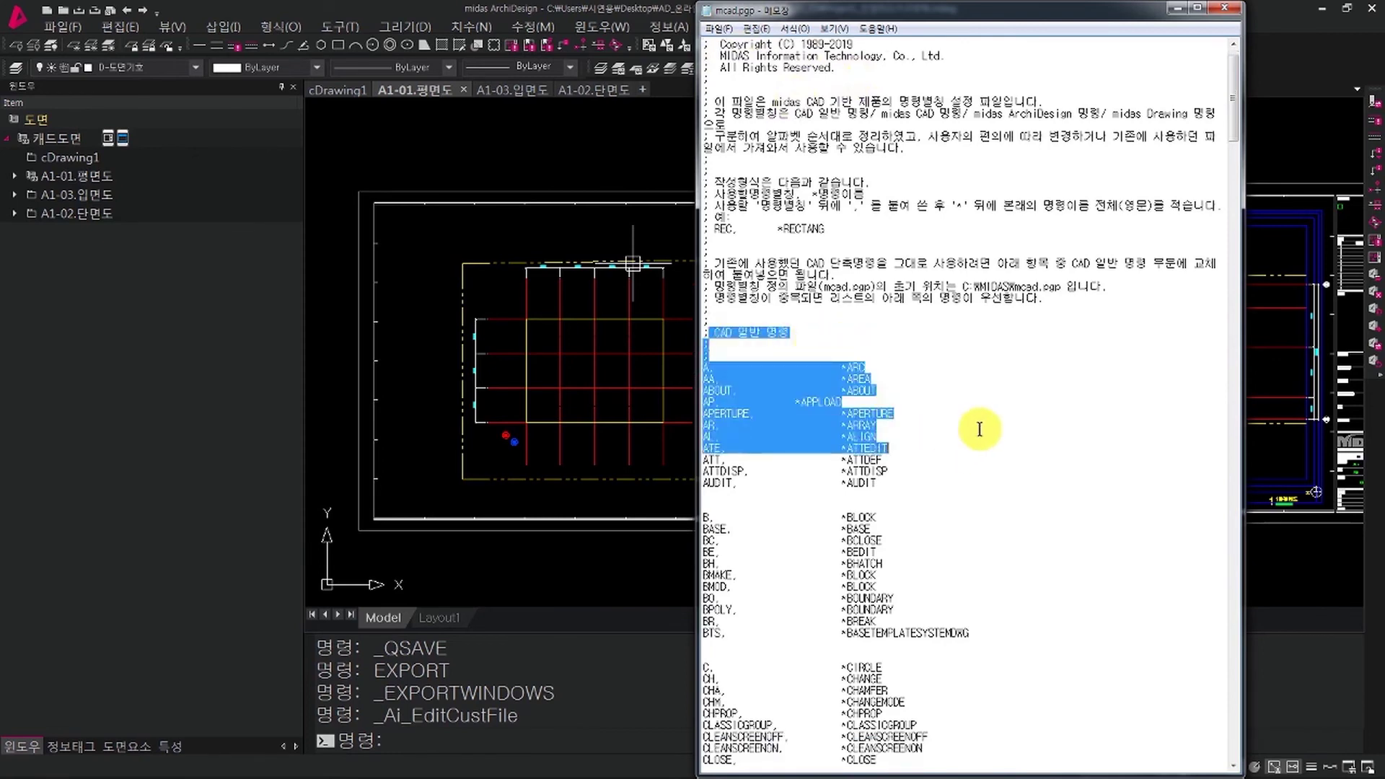
click(983, 423)
scroll(916, 417, down, 15)
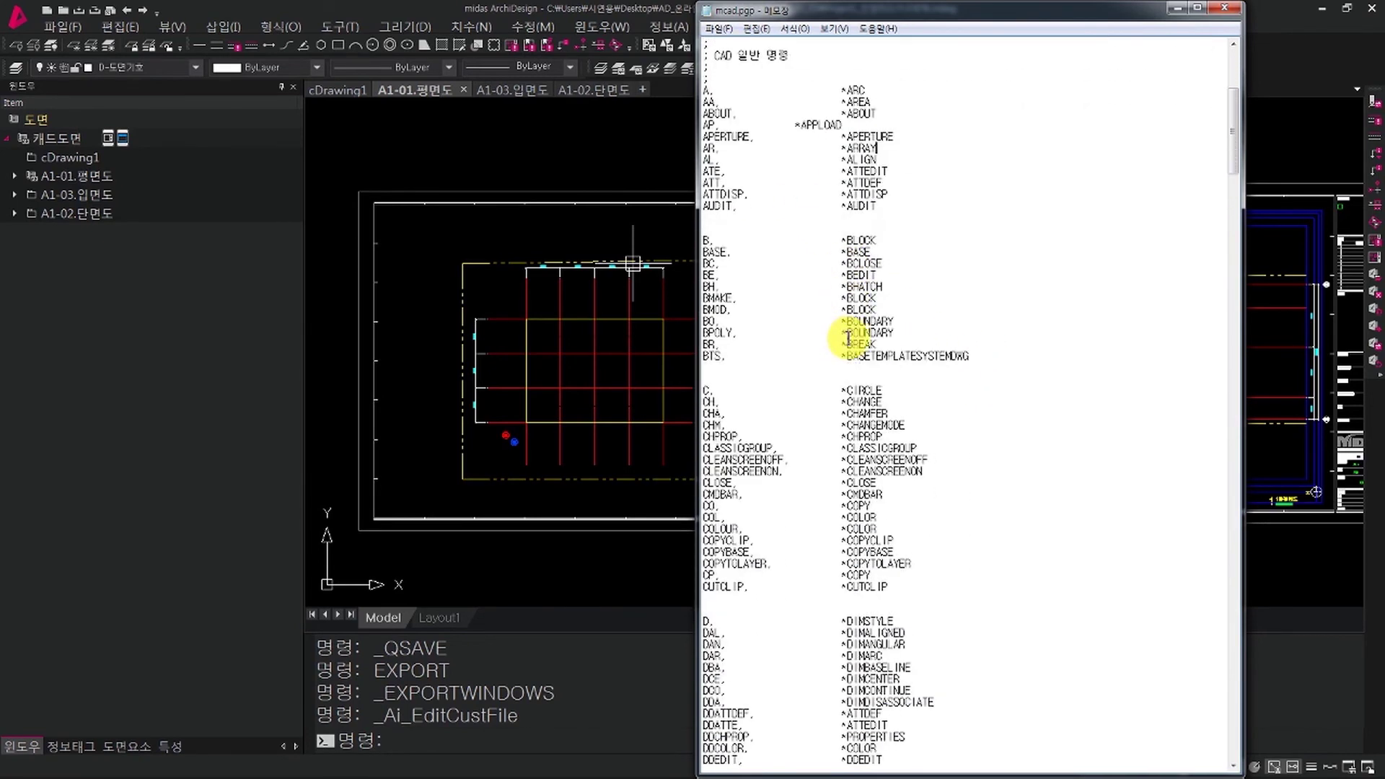
scroll(873, 335, down, 4)
drag(1233, 210, 1168, 616)
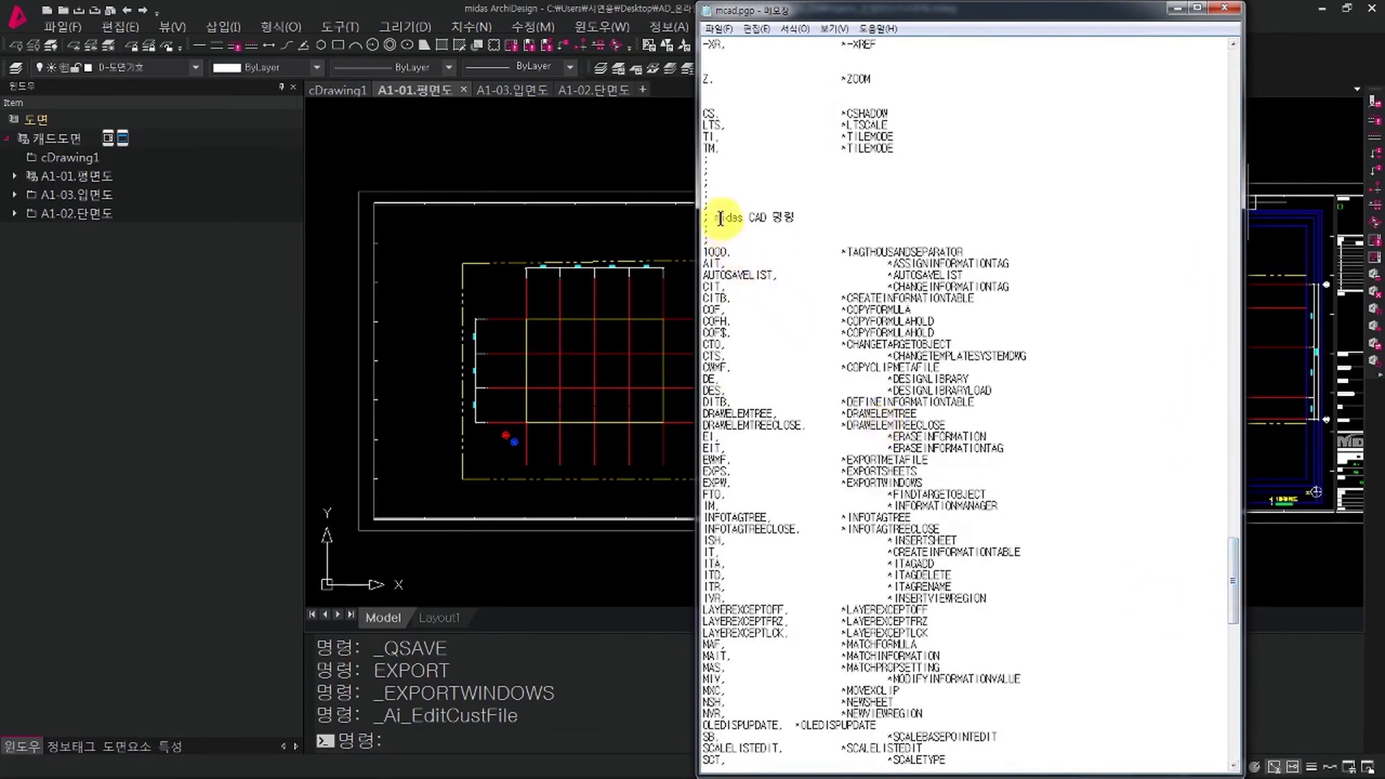
drag(717, 217, 921, 356)
click(923, 415)
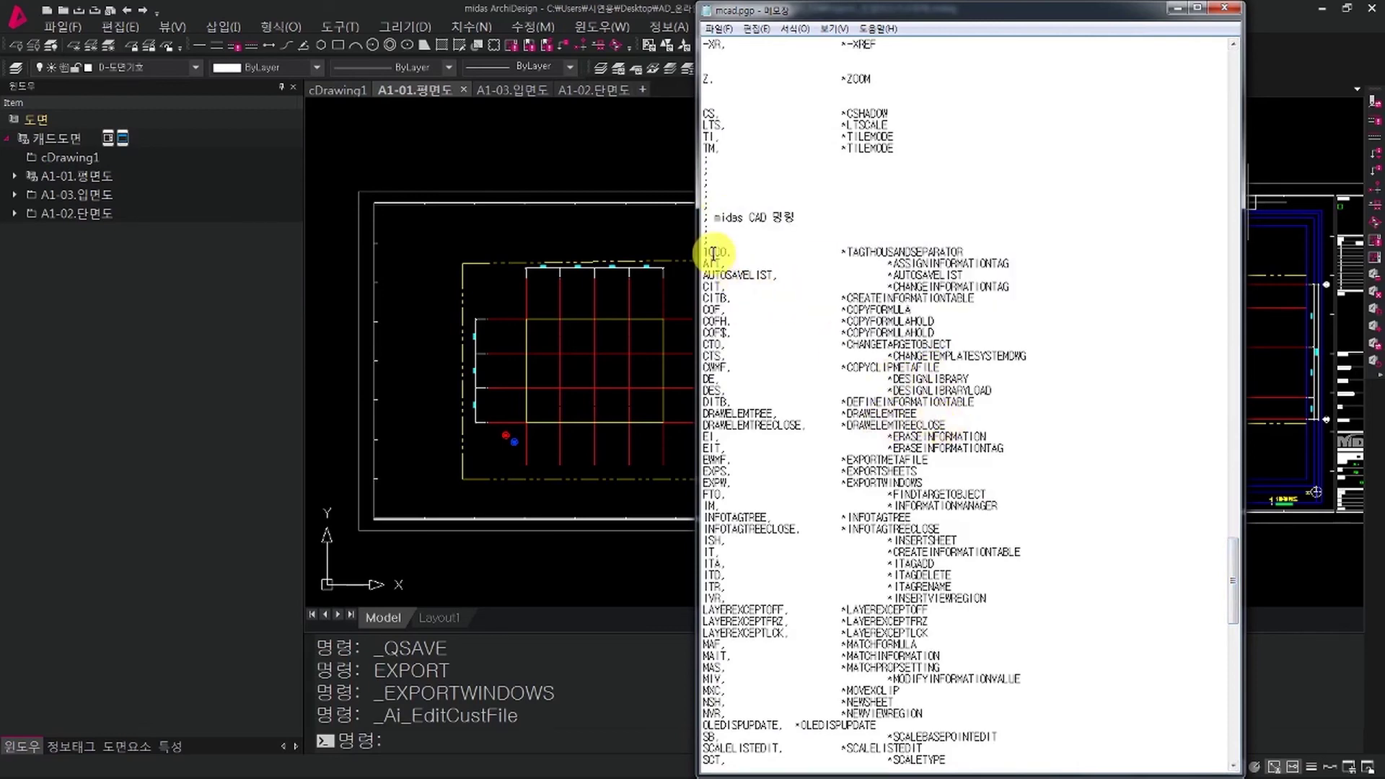
drag(708, 253, 973, 402)
scroll(971, 394, down, 15)
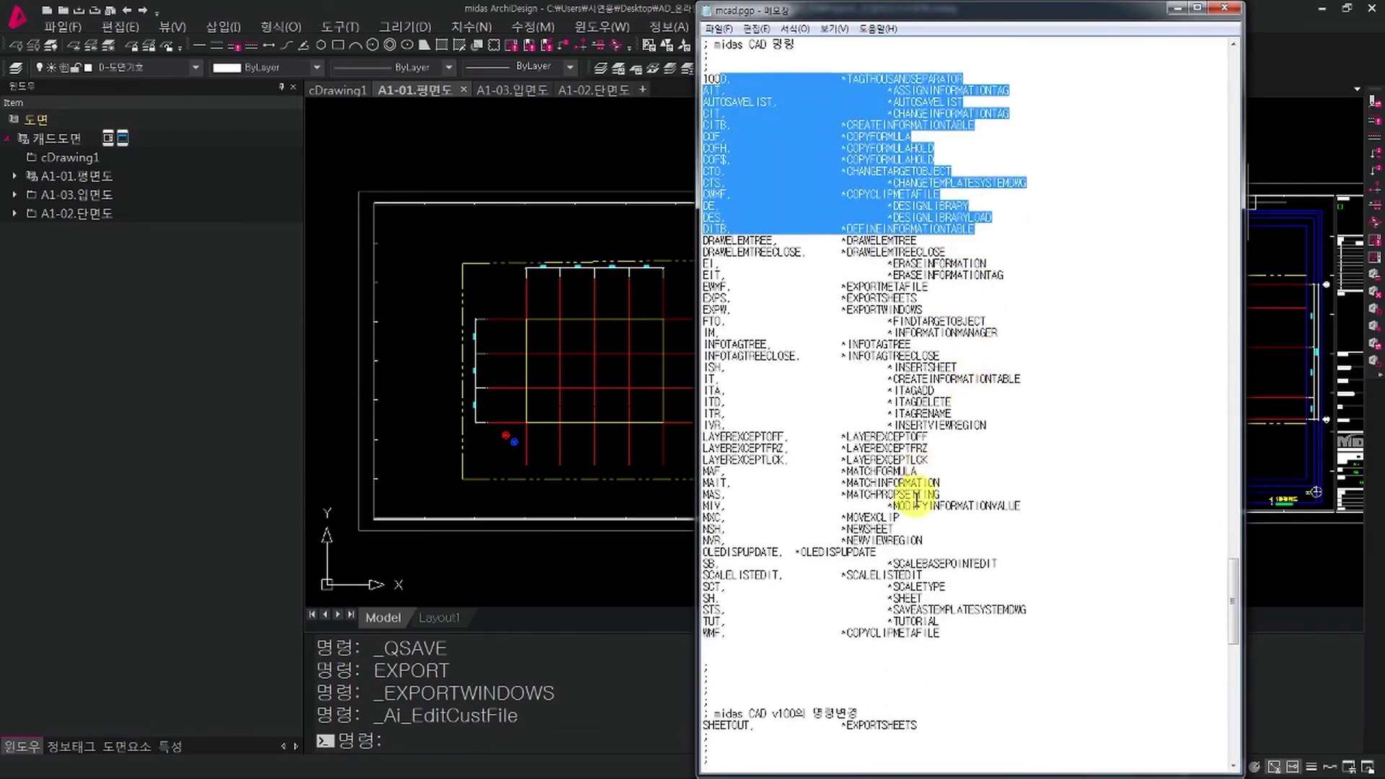
scroll(900, 519, down, 5)
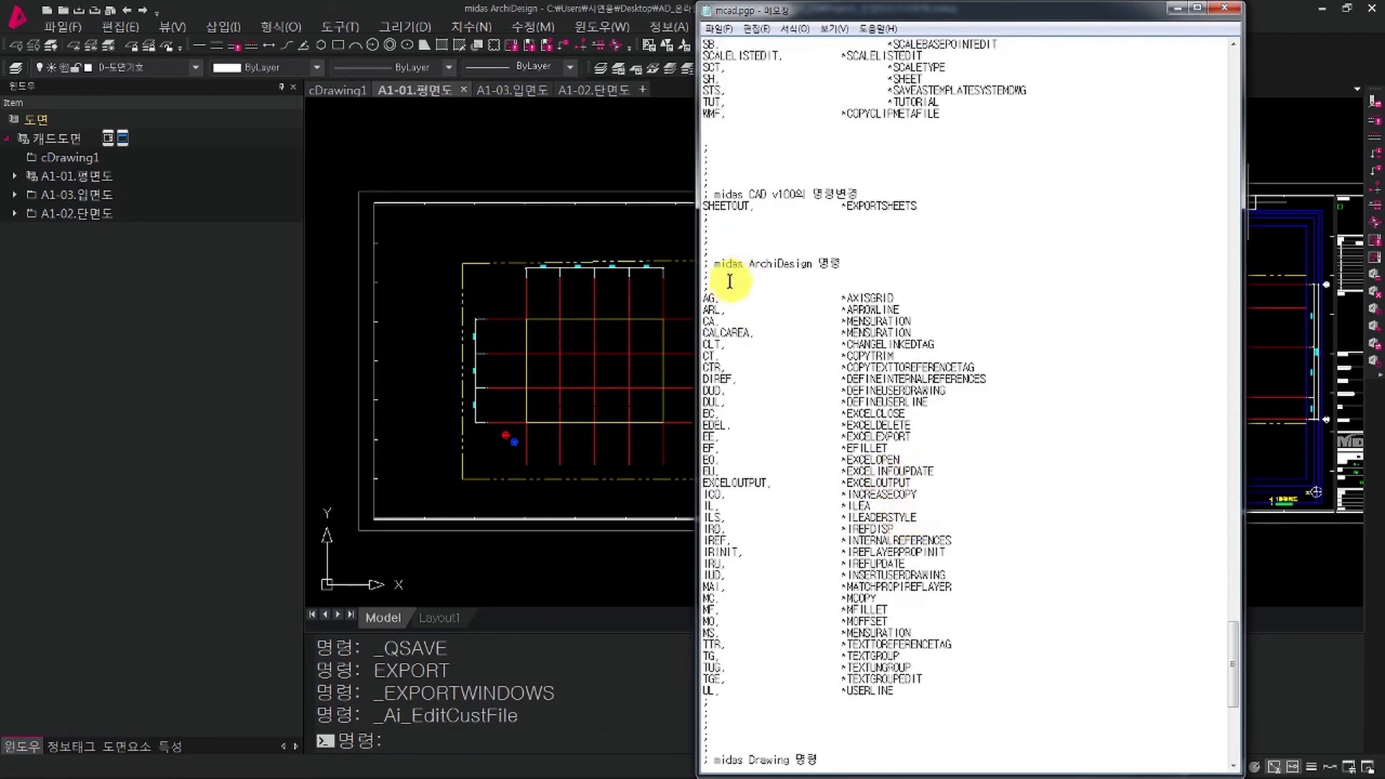
Step: Examine the midas ArchiDesign and midas Drawing alias sections of mcad.pgp, down to the midas CAD 2.5.0.1 additions
drag(730, 267, 902, 289)
scroll(892, 329, down, 2)
scroll(887, 339, down, 8)
scroll(798, 470, up, 1)
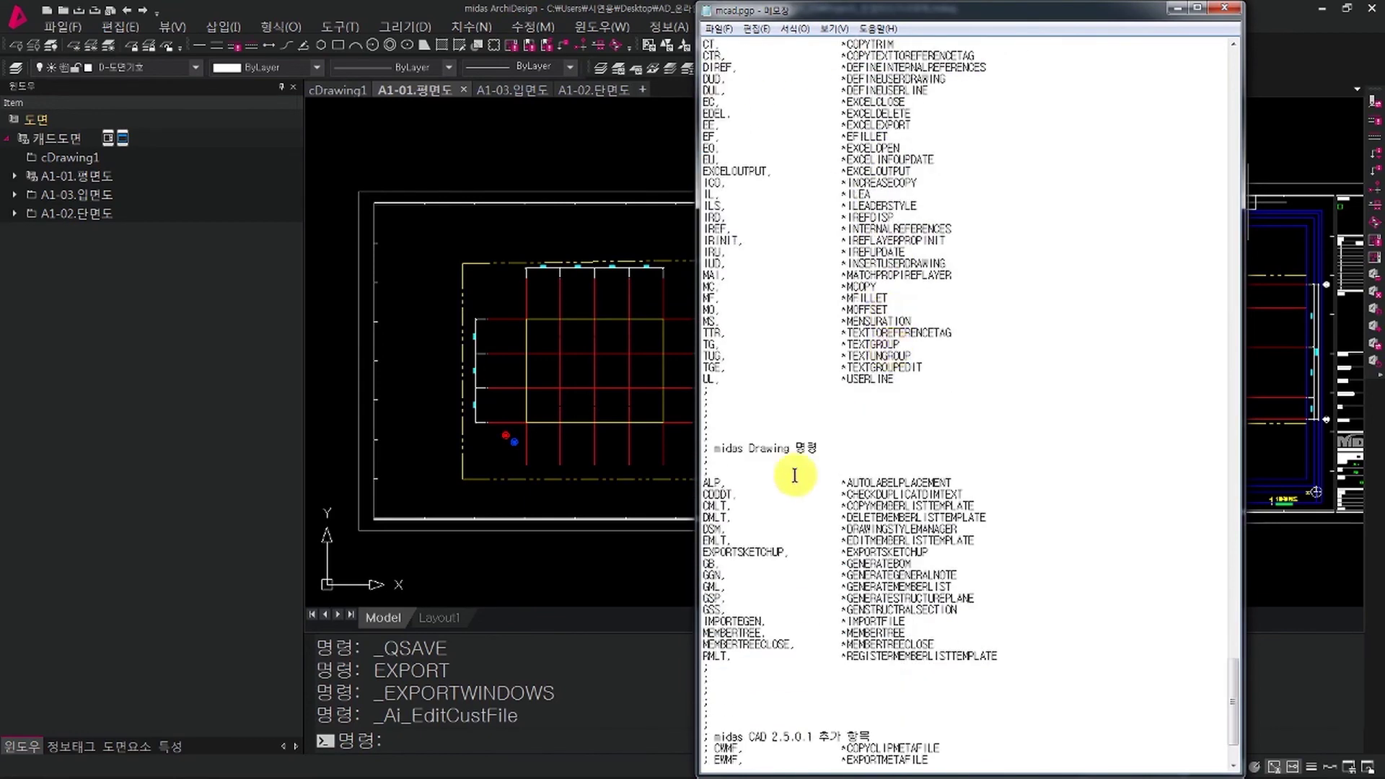
scroll(804, 473, up, 3)
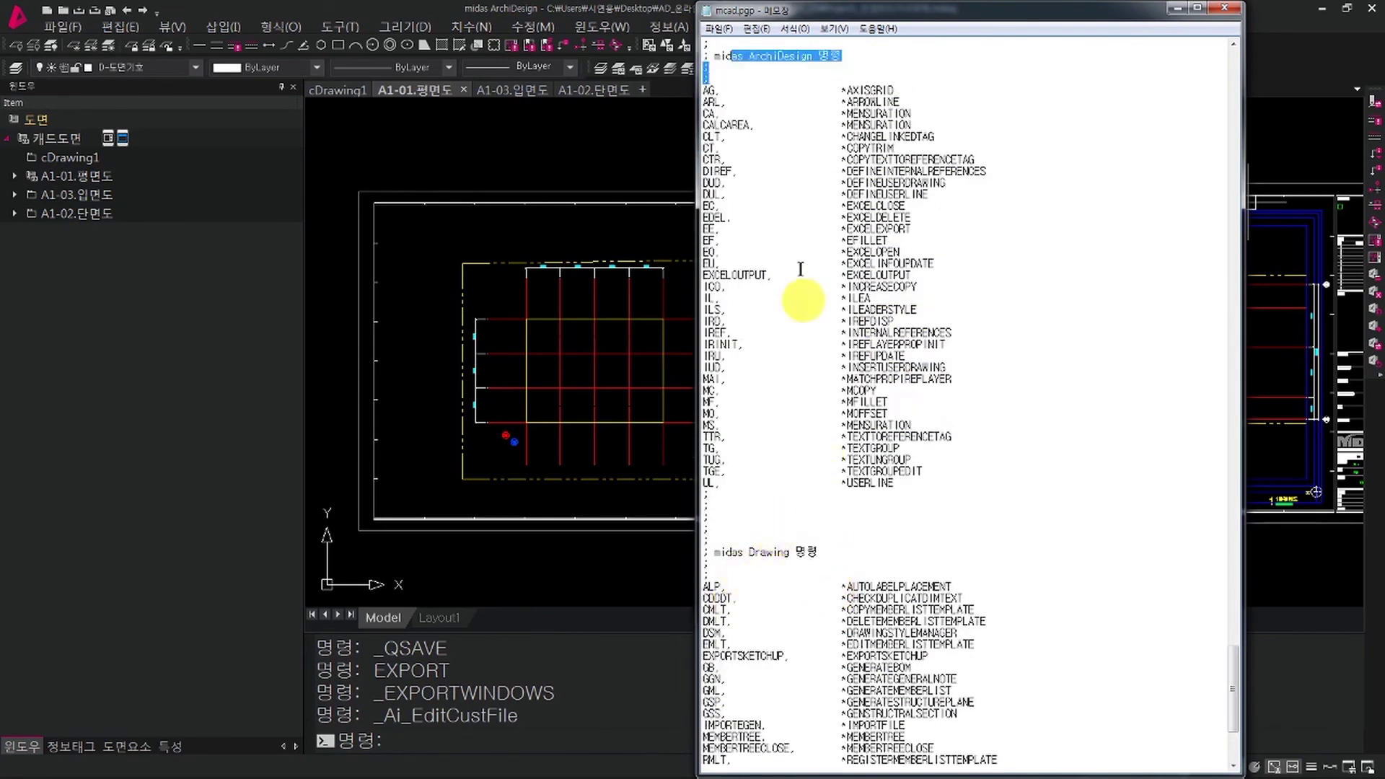
scroll(890, 476, down, 4)
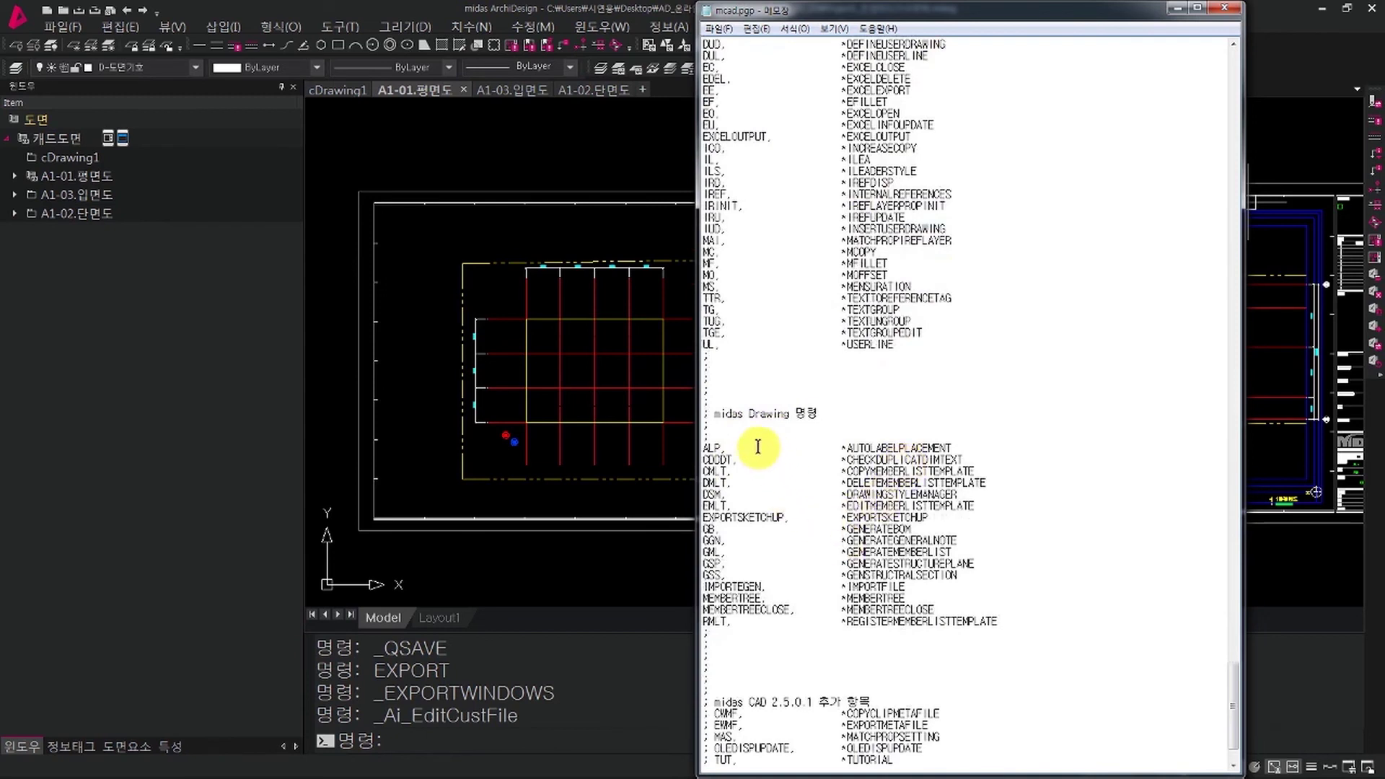
scroll(859, 467, down, 2)
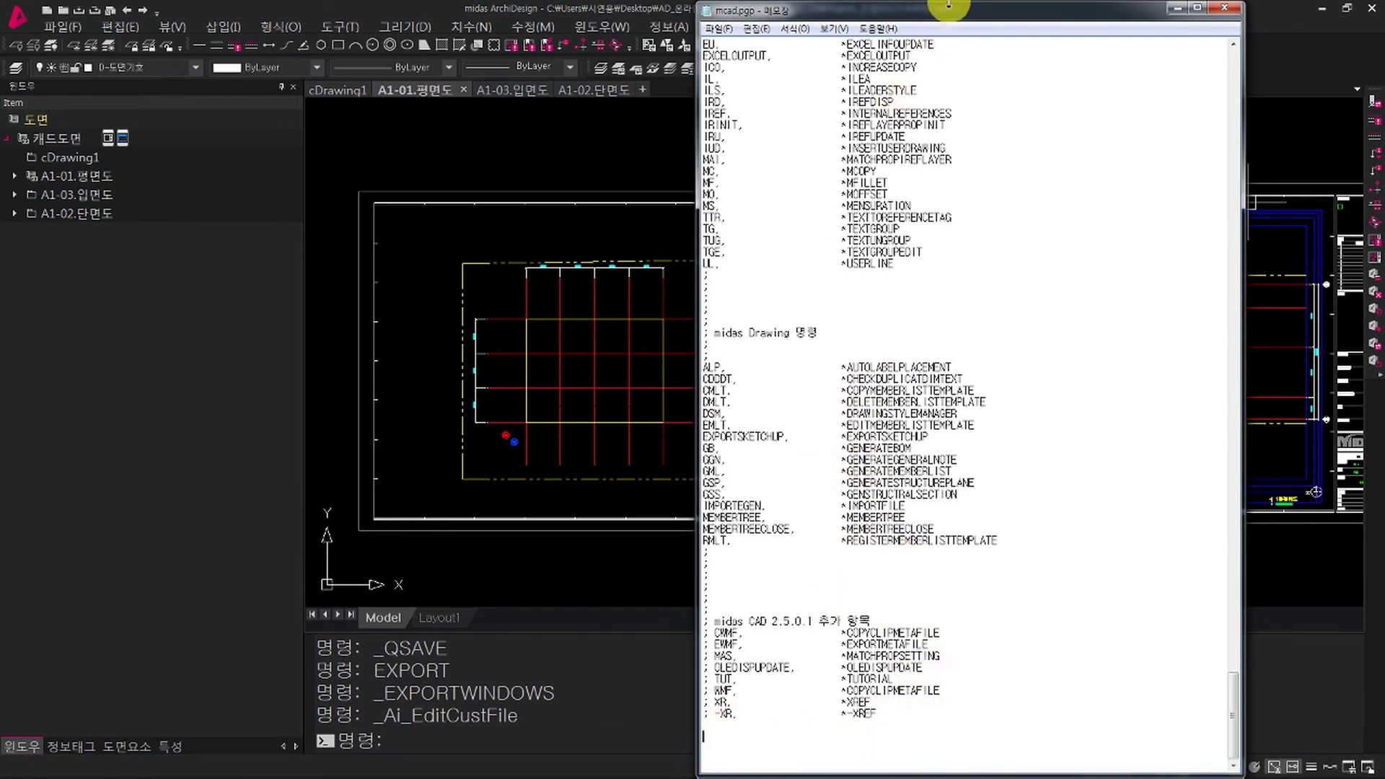
Step: Shrink the mcad.pgp window, move to the end of the file and search downward for "co"
drag(948, 4, 480, 117)
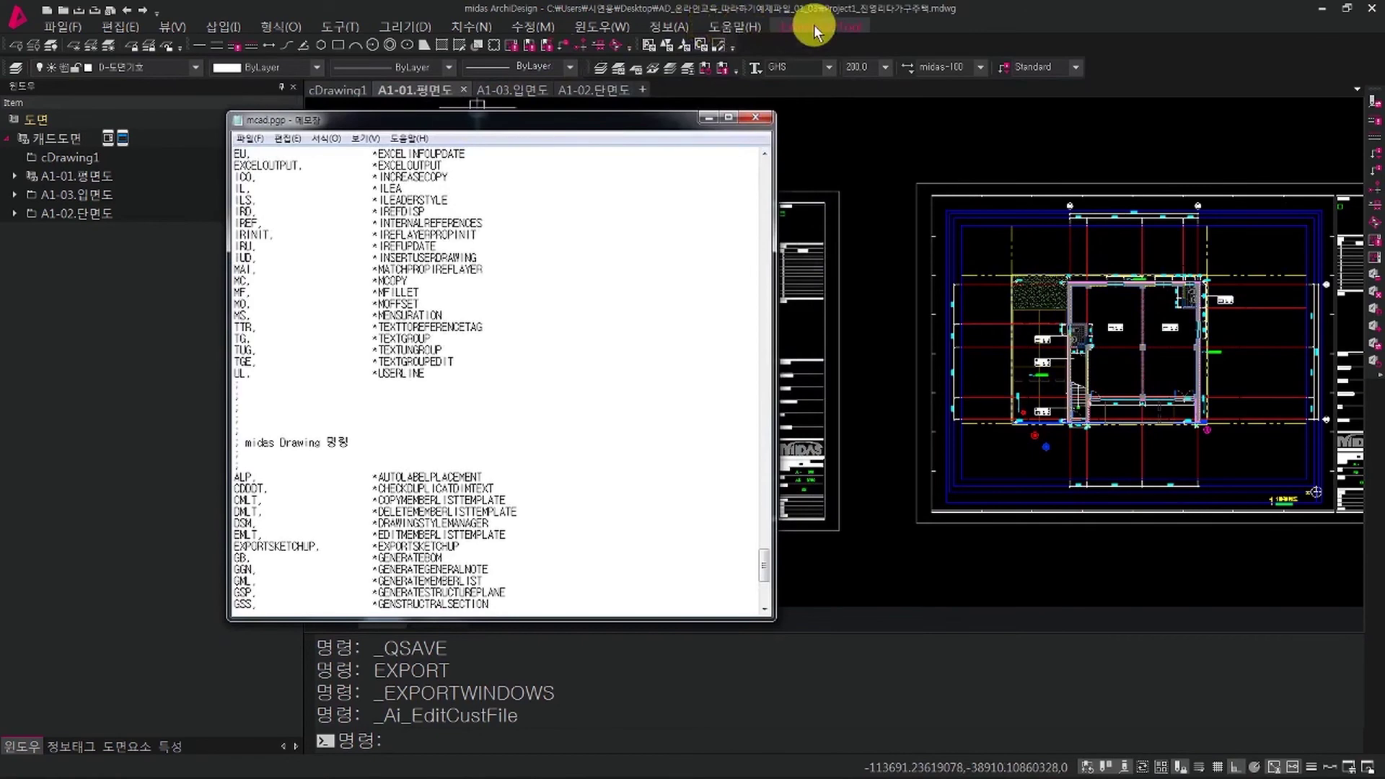
scroll(354, 600, down, 8)
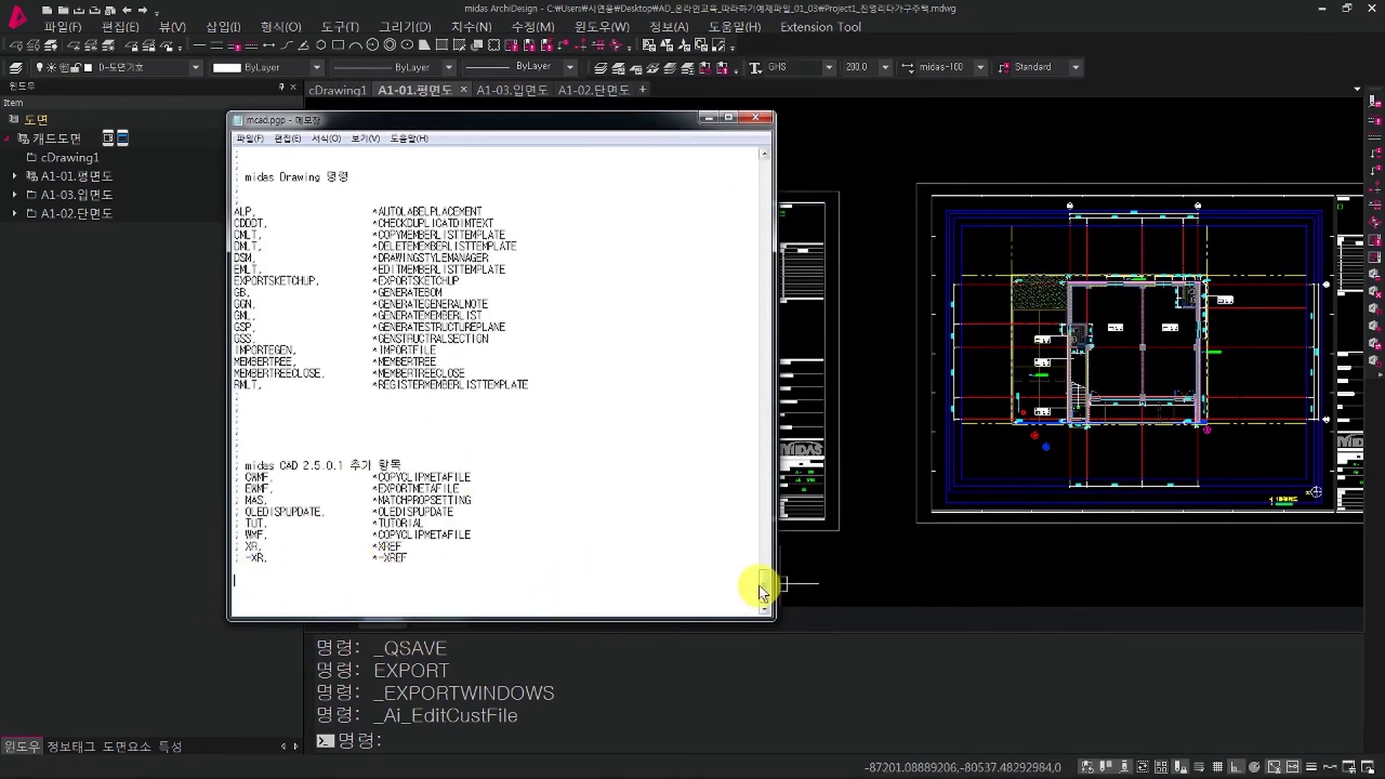
key(ctrl+f)
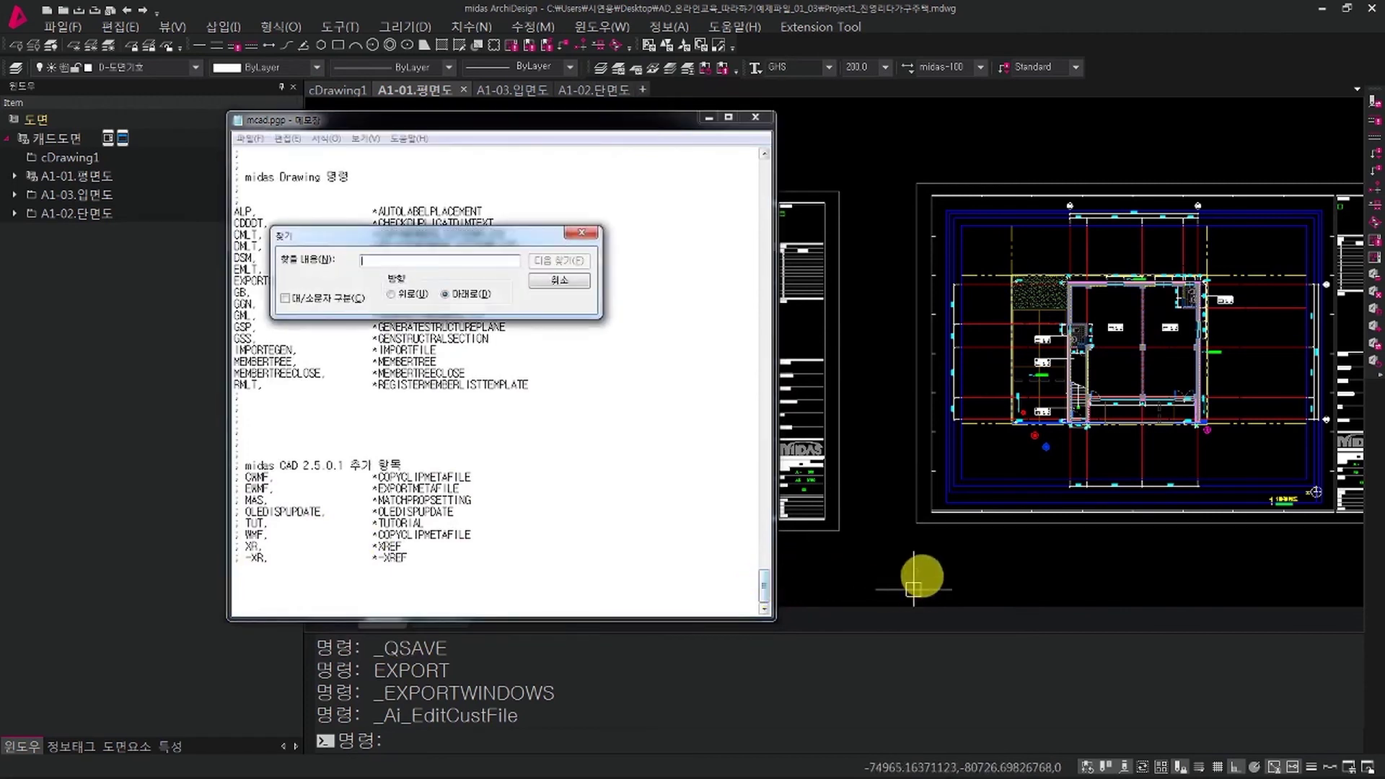
key(Return)
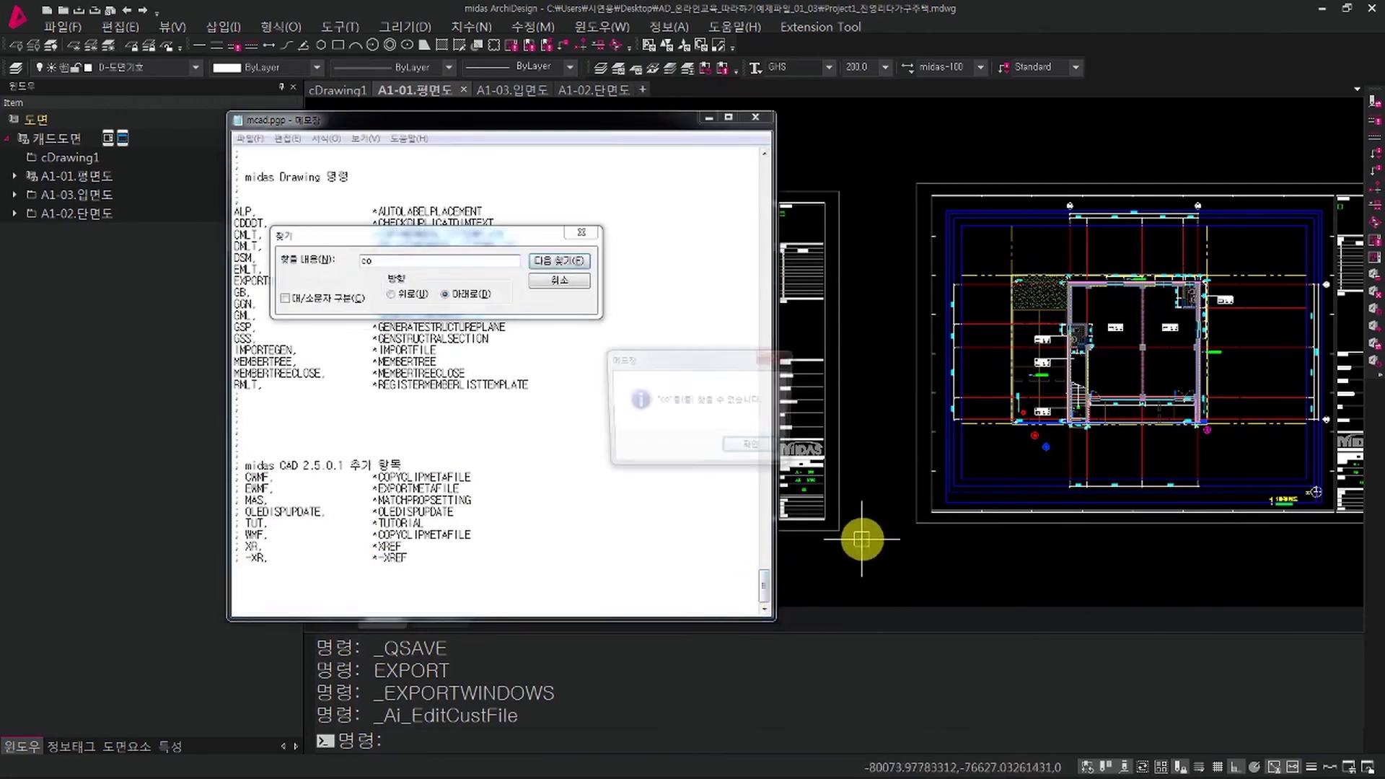
click(751, 447)
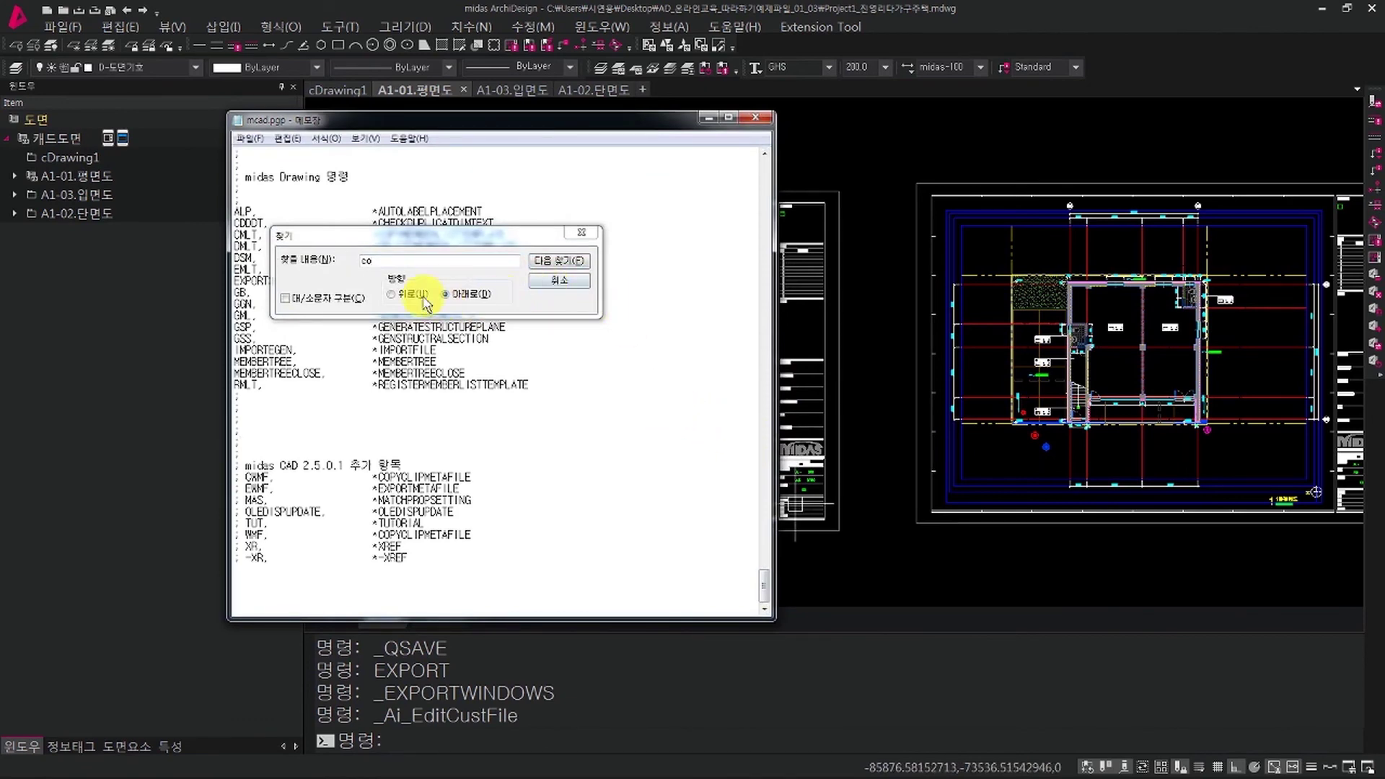
Step: Search mcad.pgp upward for "co" through several successive matches and close the search
click(391, 294)
click(577, 266)
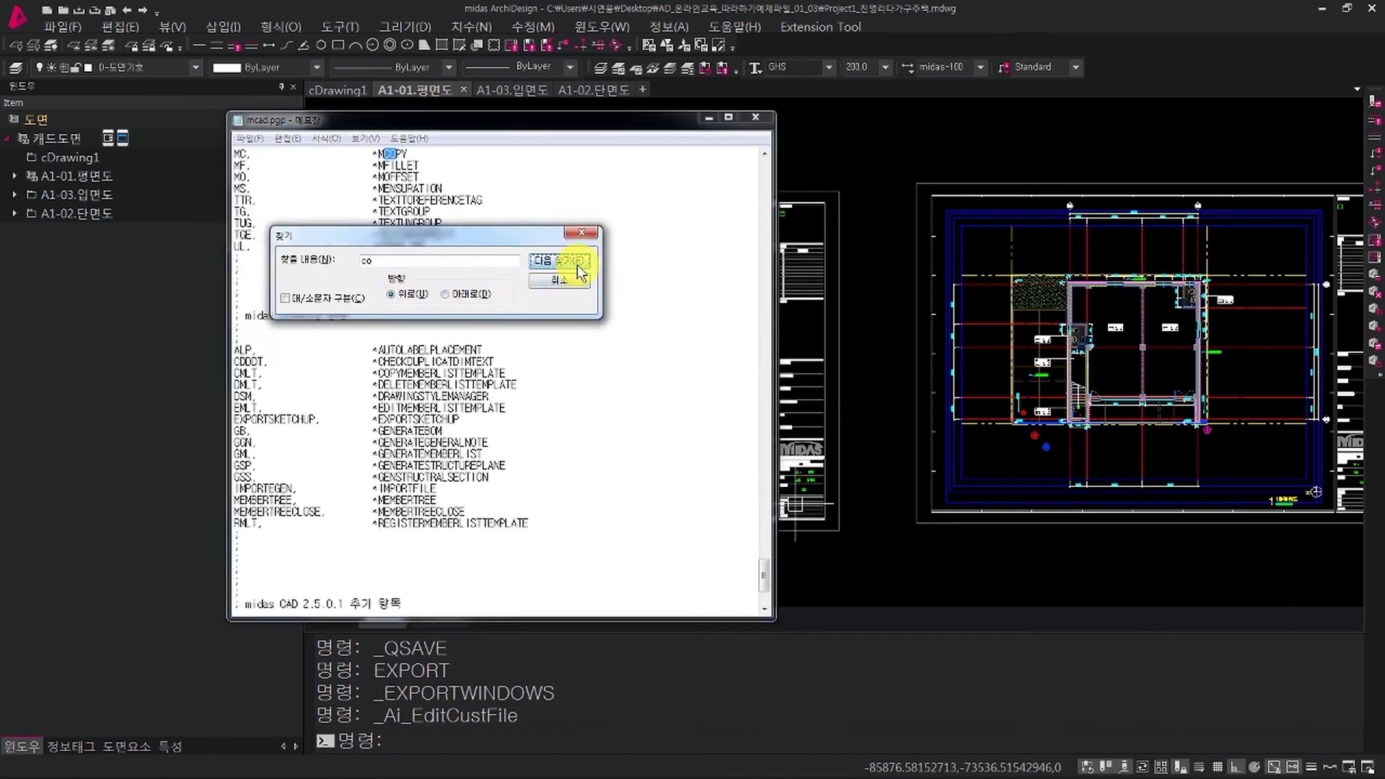
click(576, 266)
click(578, 268)
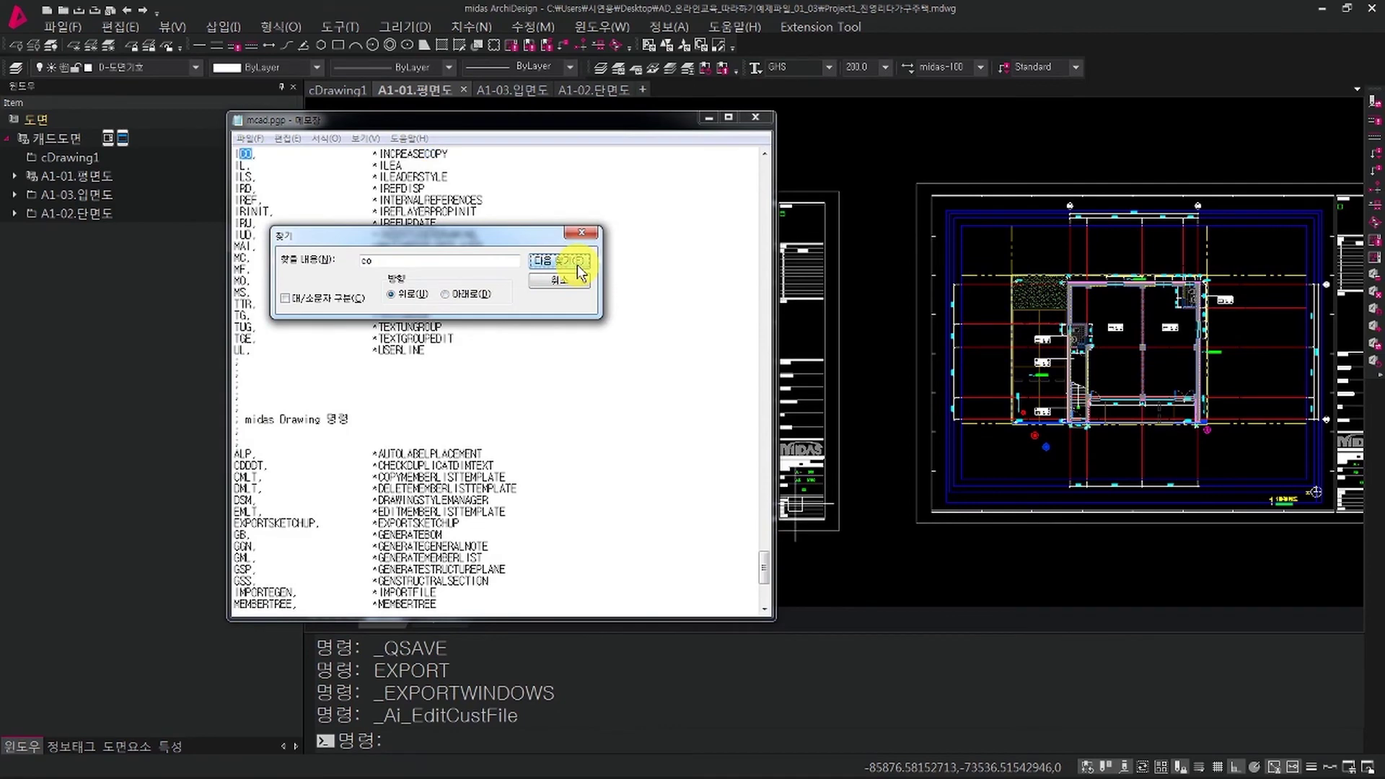
click(577, 268)
click(577, 268)
click(578, 269)
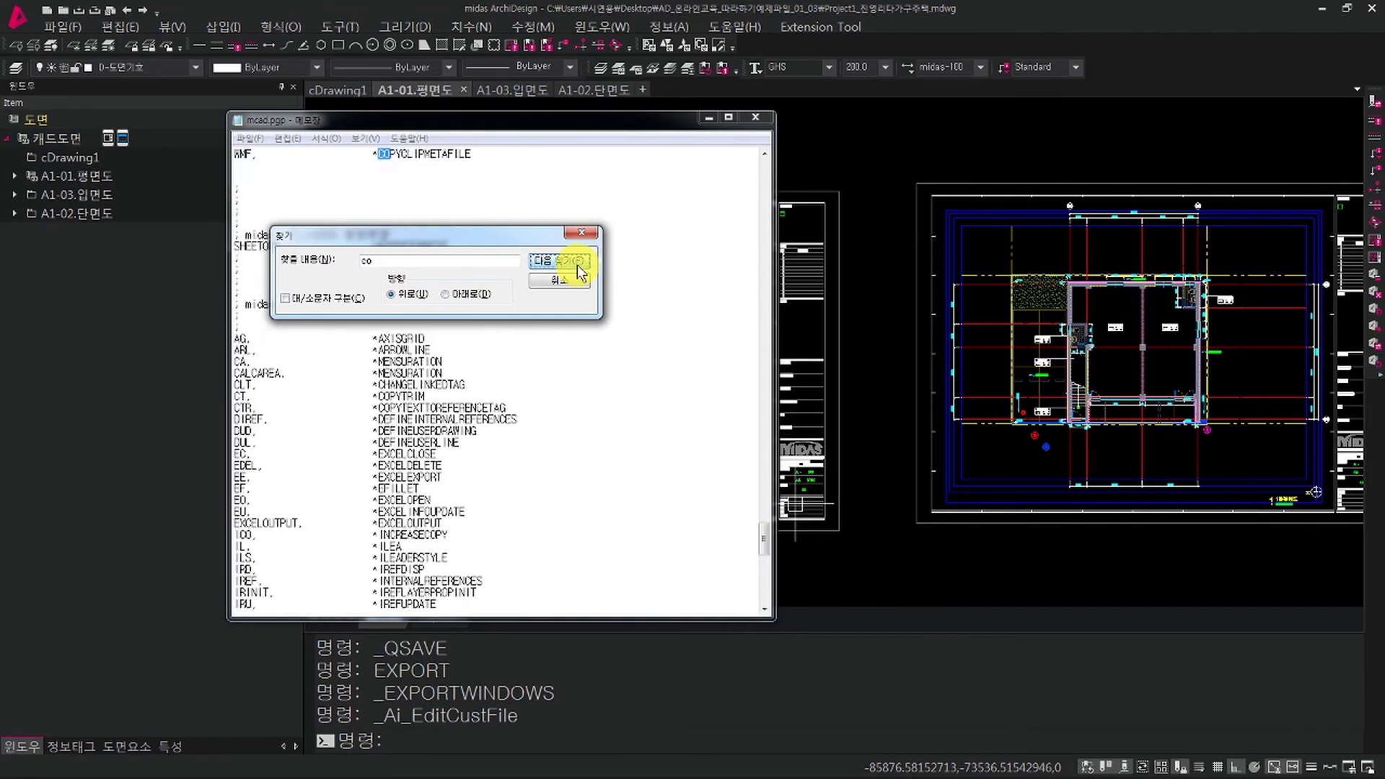
click(560, 280)
Step: Set the alias of the COPY command to C in the C section of mcad.pgp and close the file
scroll(501, 380, up, 10)
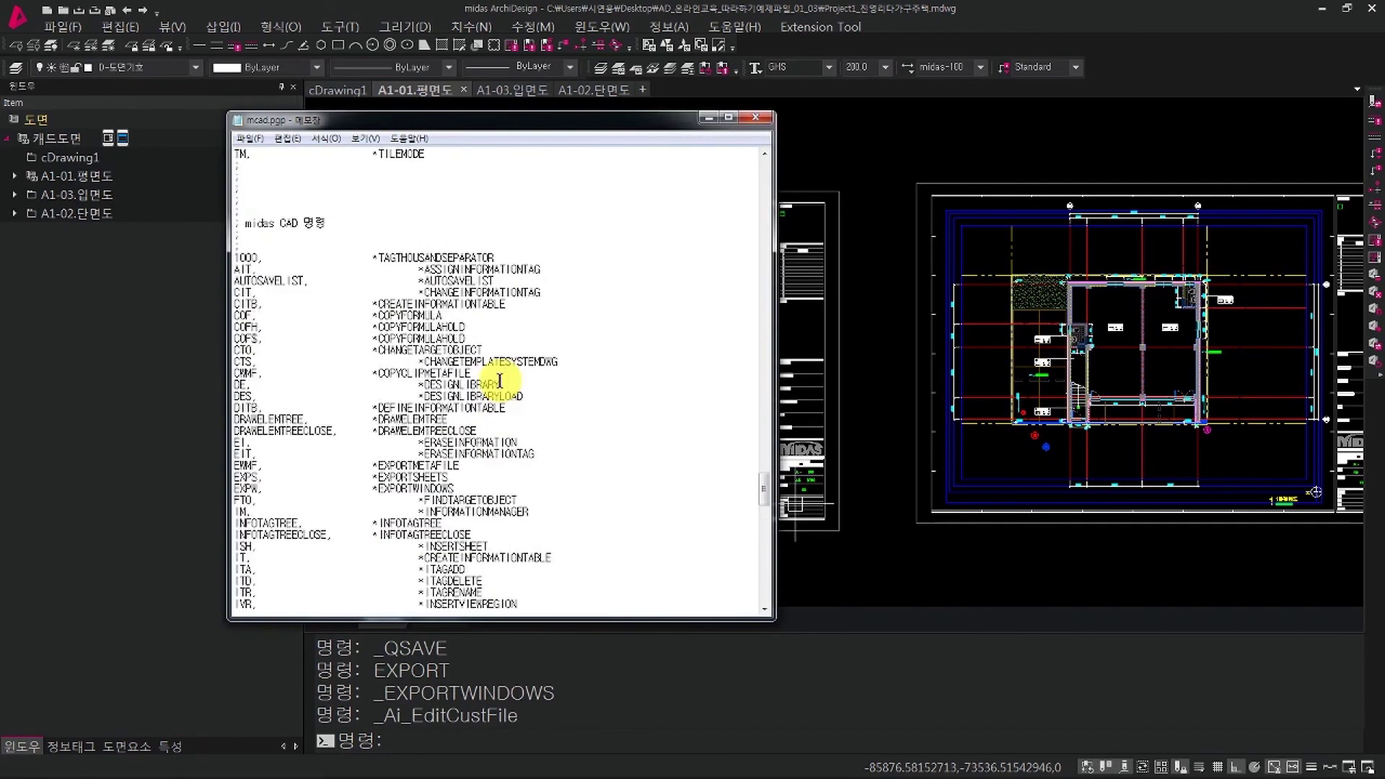
scroll(499, 380, up, 5)
drag(765, 458, 756, 218)
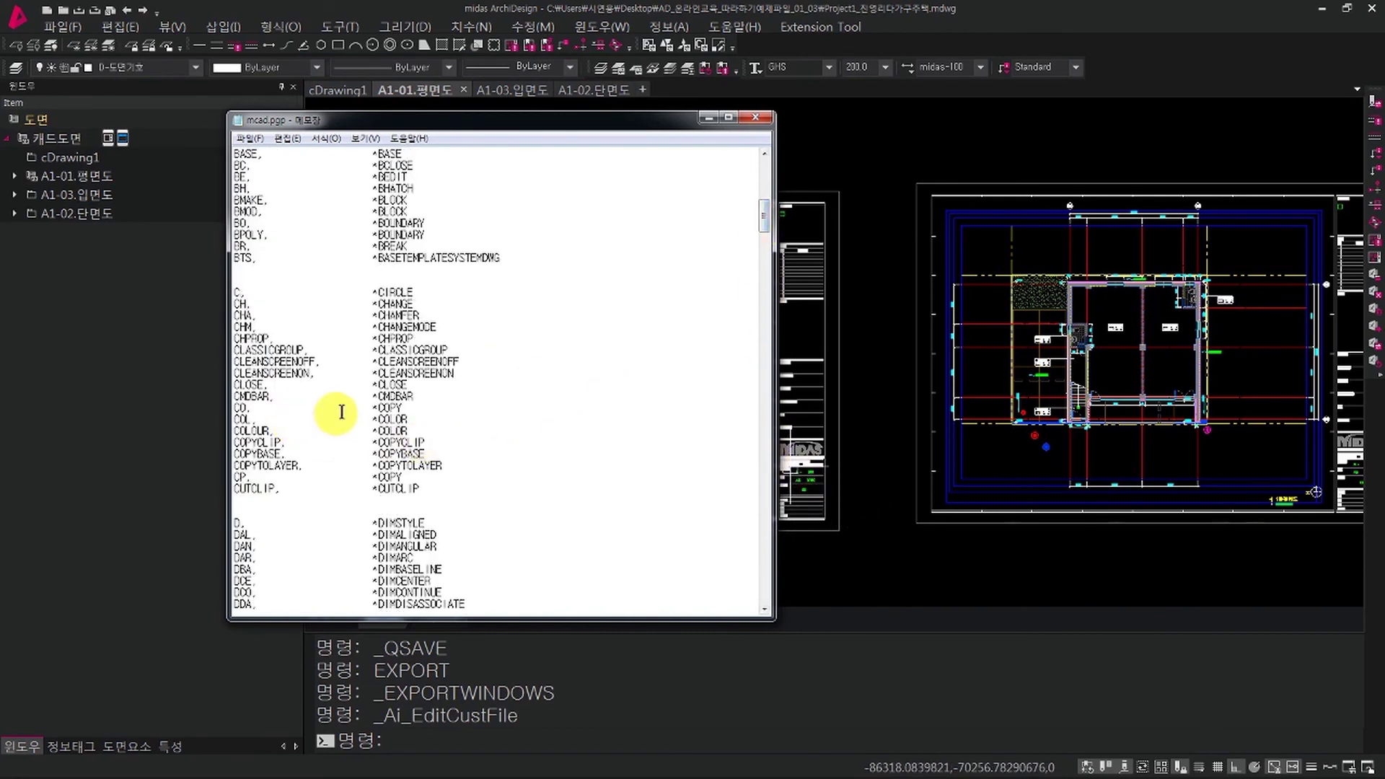
drag(378, 408, 342, 411)
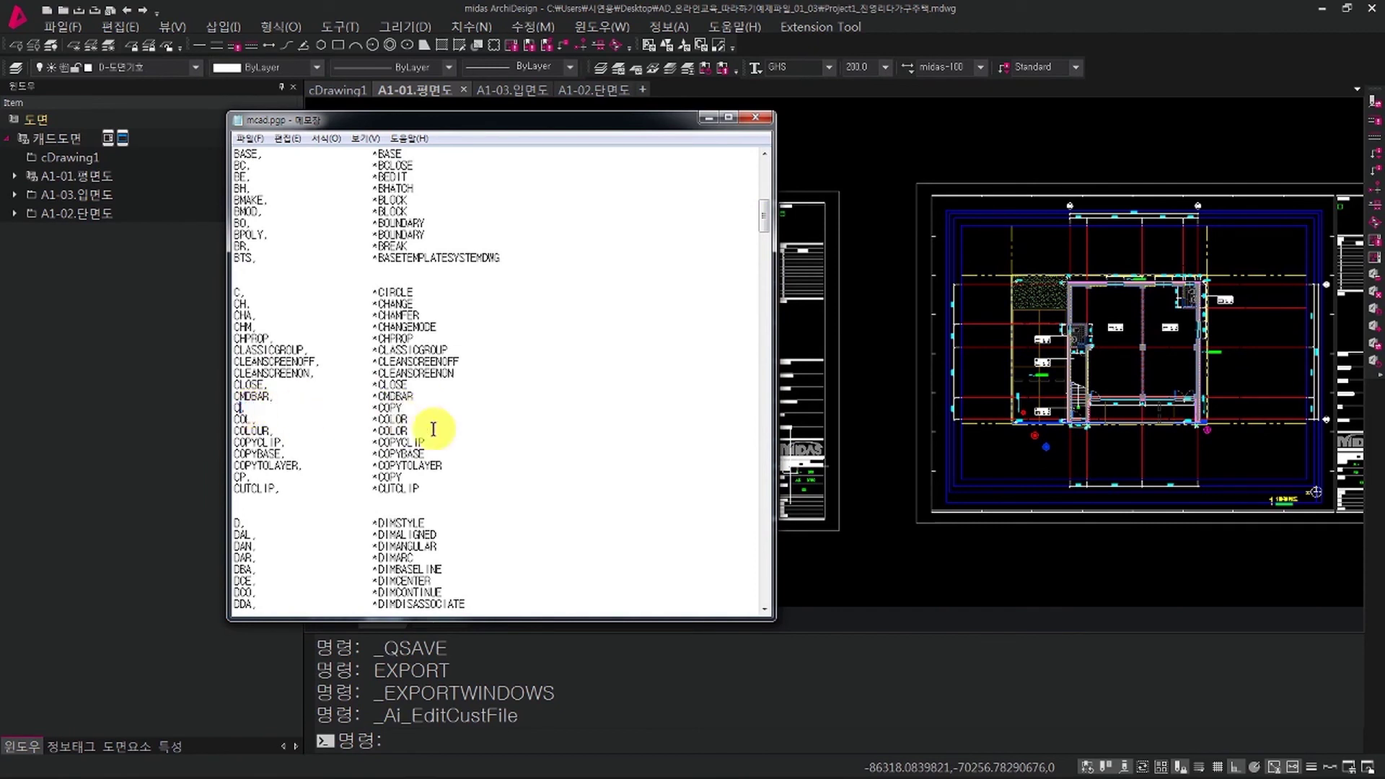
click(471, 405)
click(758, 123)
Step: Apply the edited command aliases to the current session with REINIT and start COPY with the alias C
click(339, 27)
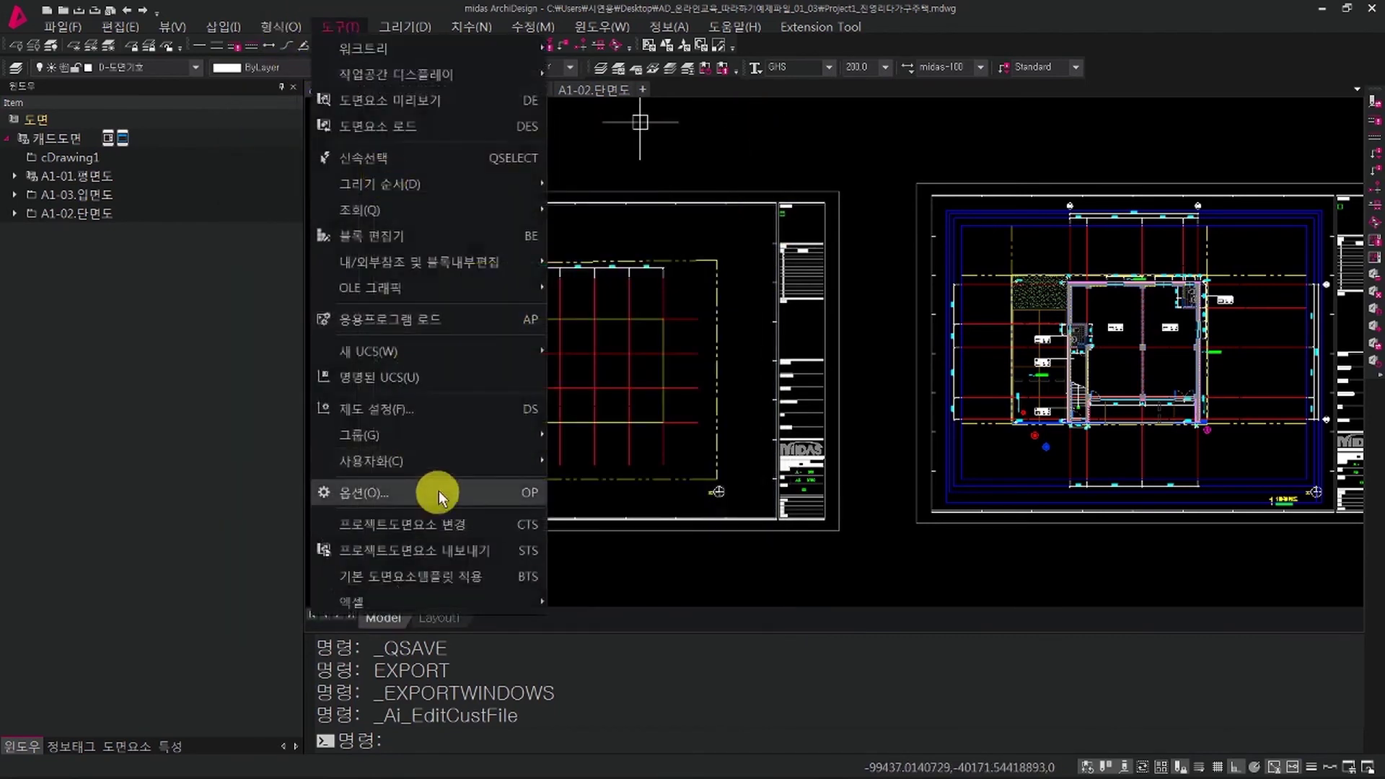
mouse_move(457, 462)
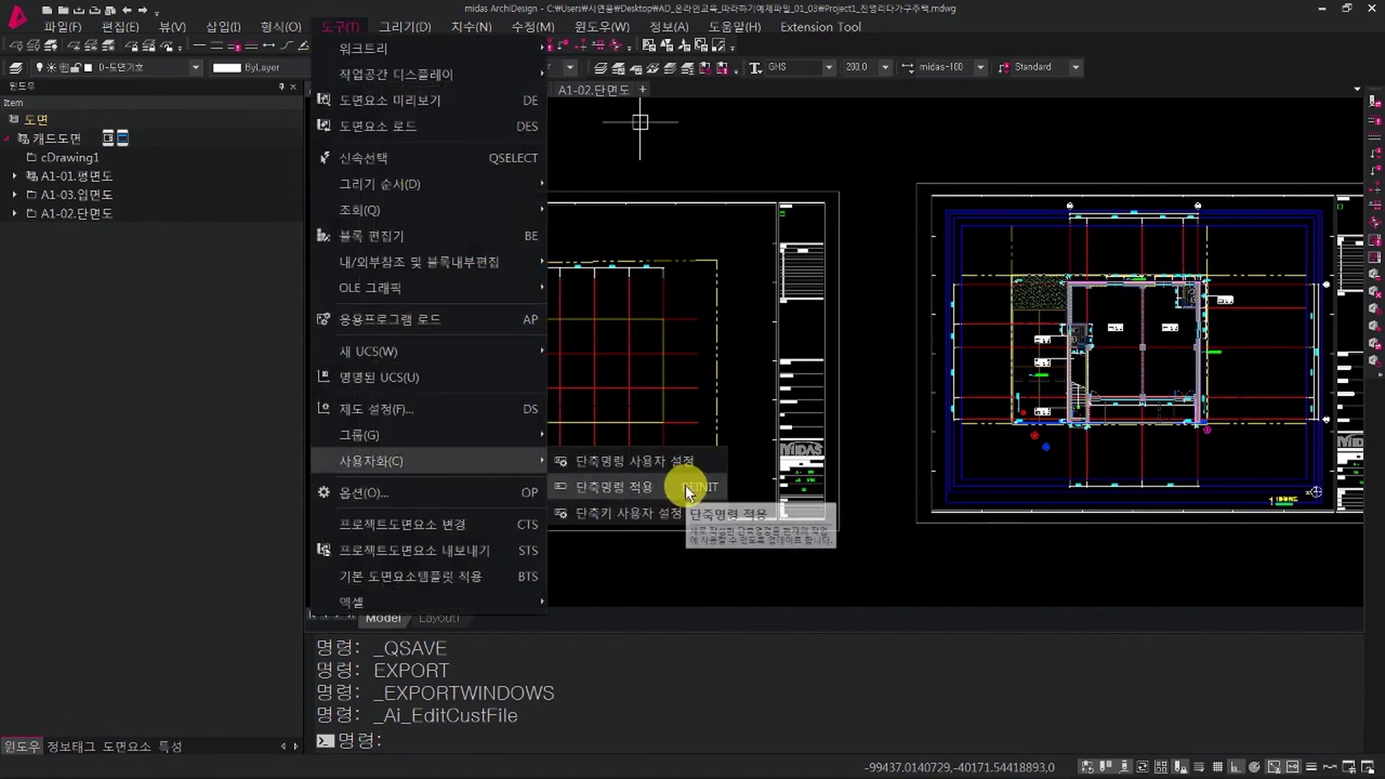
click(687, 487)
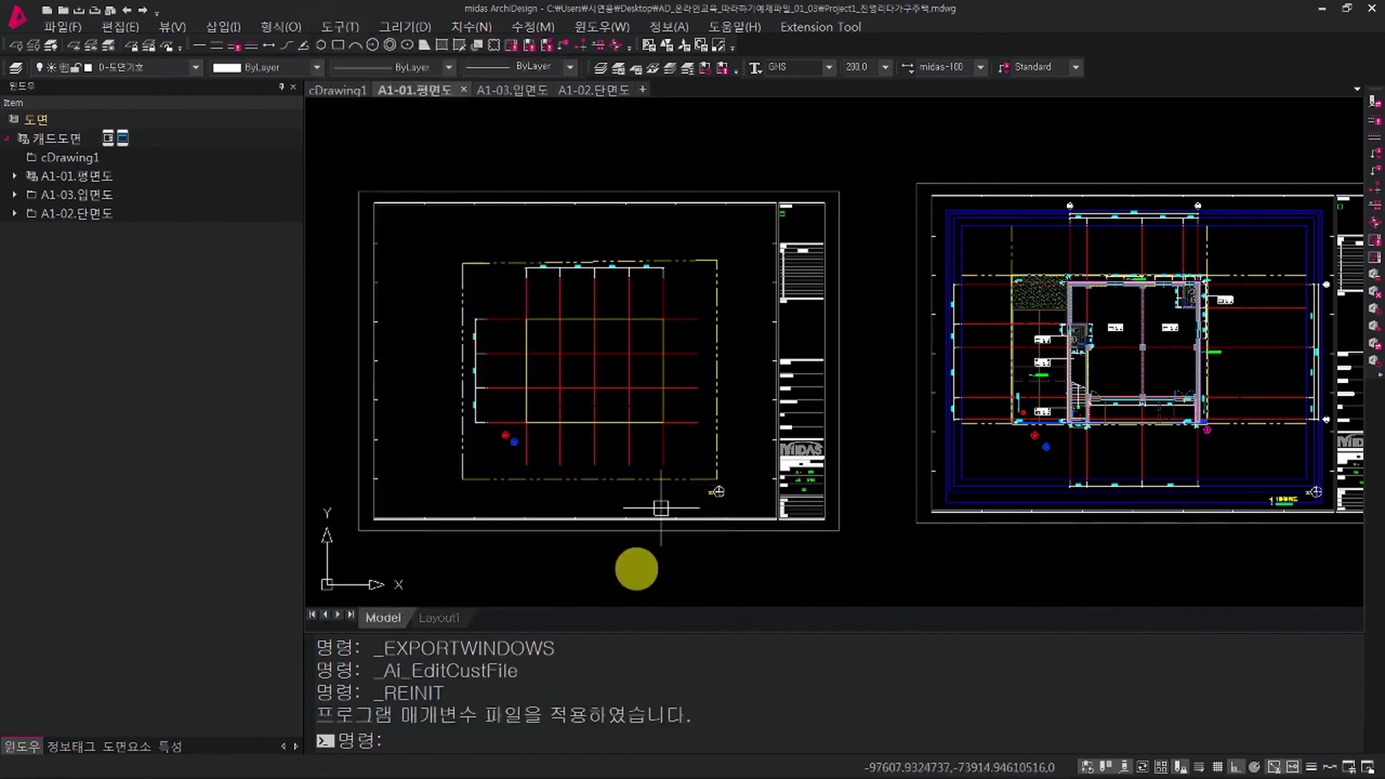
drag(696, 718, 325, 730)
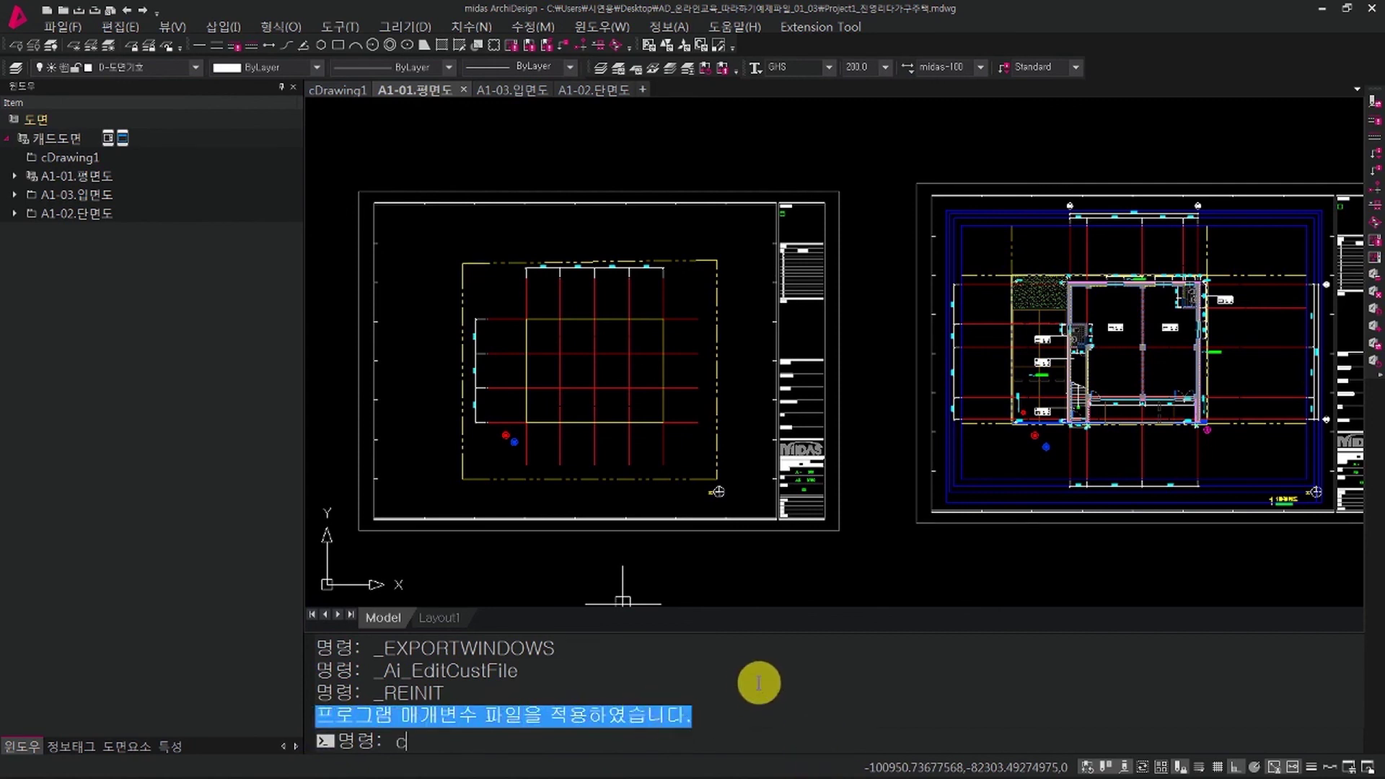
text(c)
key(Return)
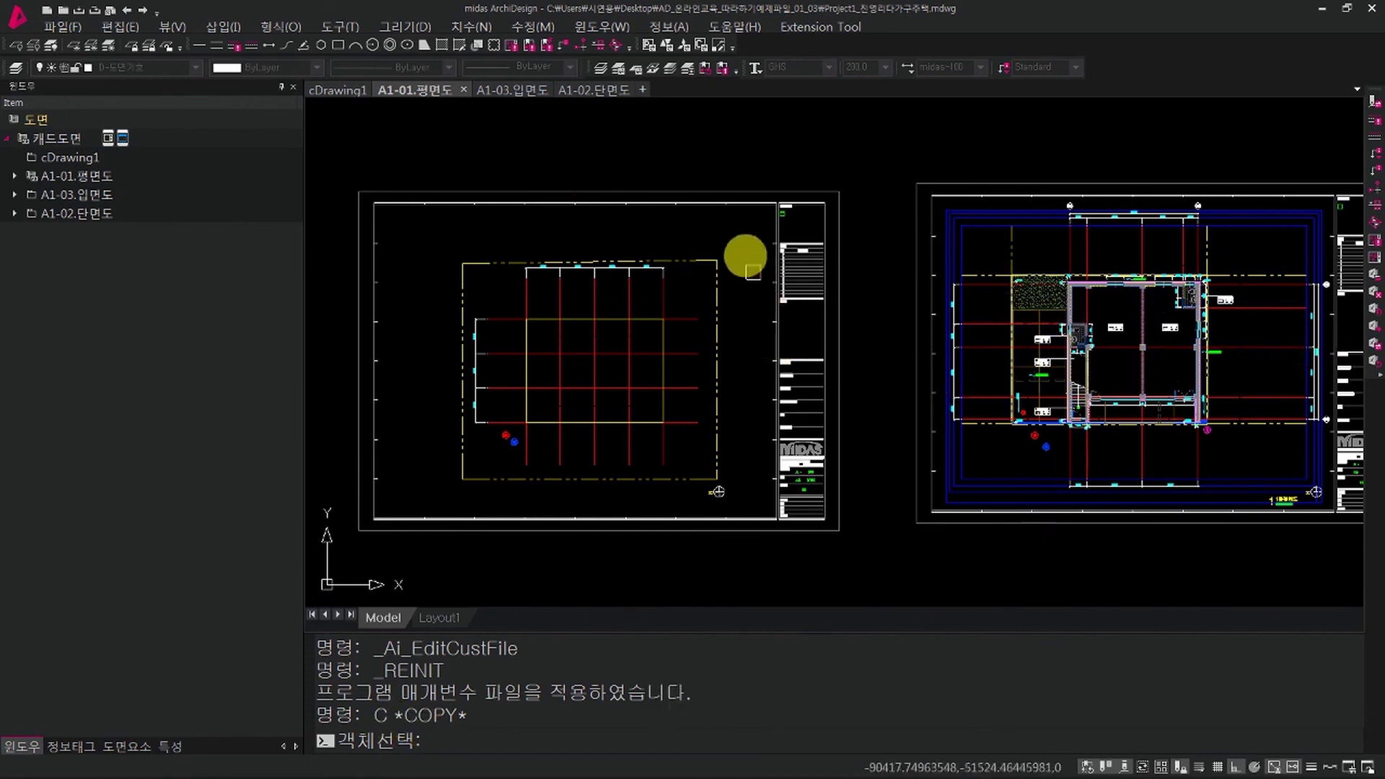
Step: Open the shortcut key customization dialog, view the command assigned to Ctrl+3 and look through the defined keys
click(334, 29)
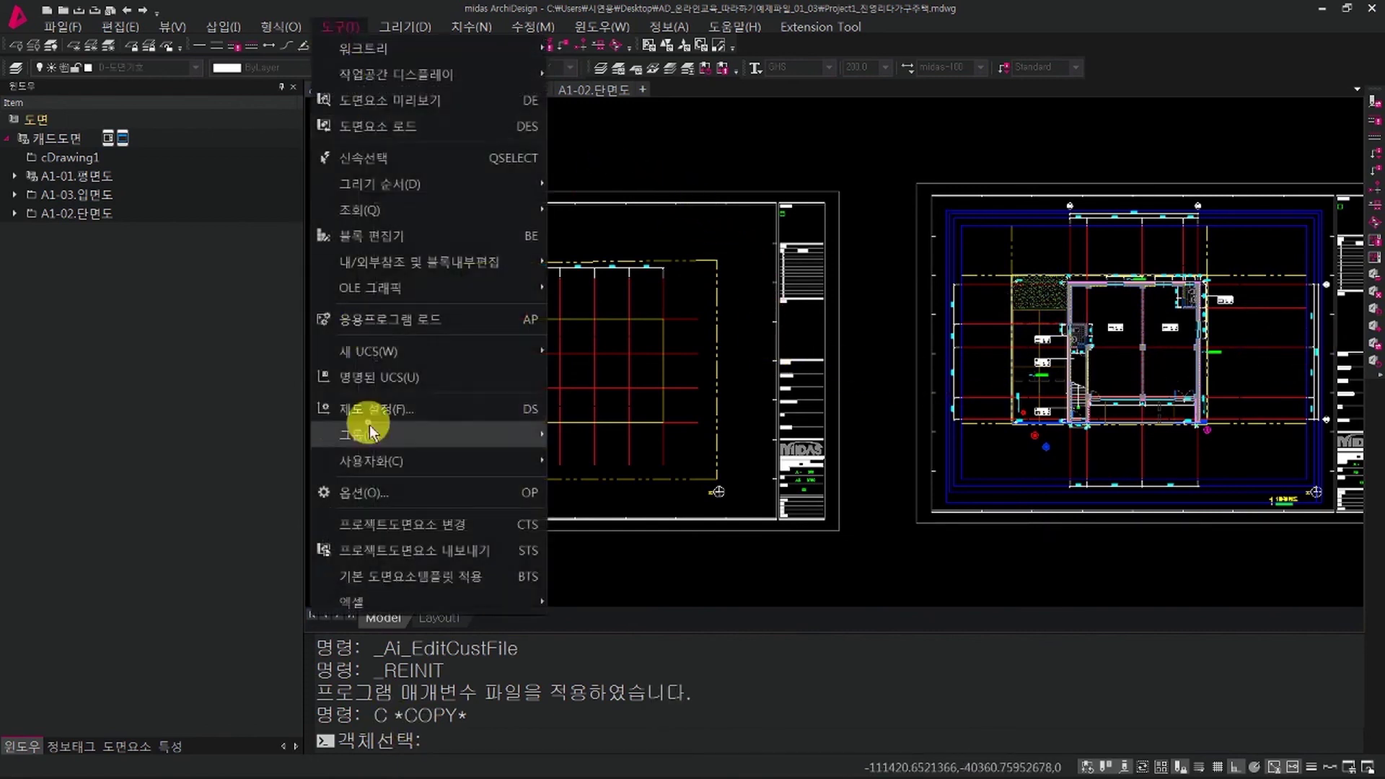
mouse_move(412, 468)
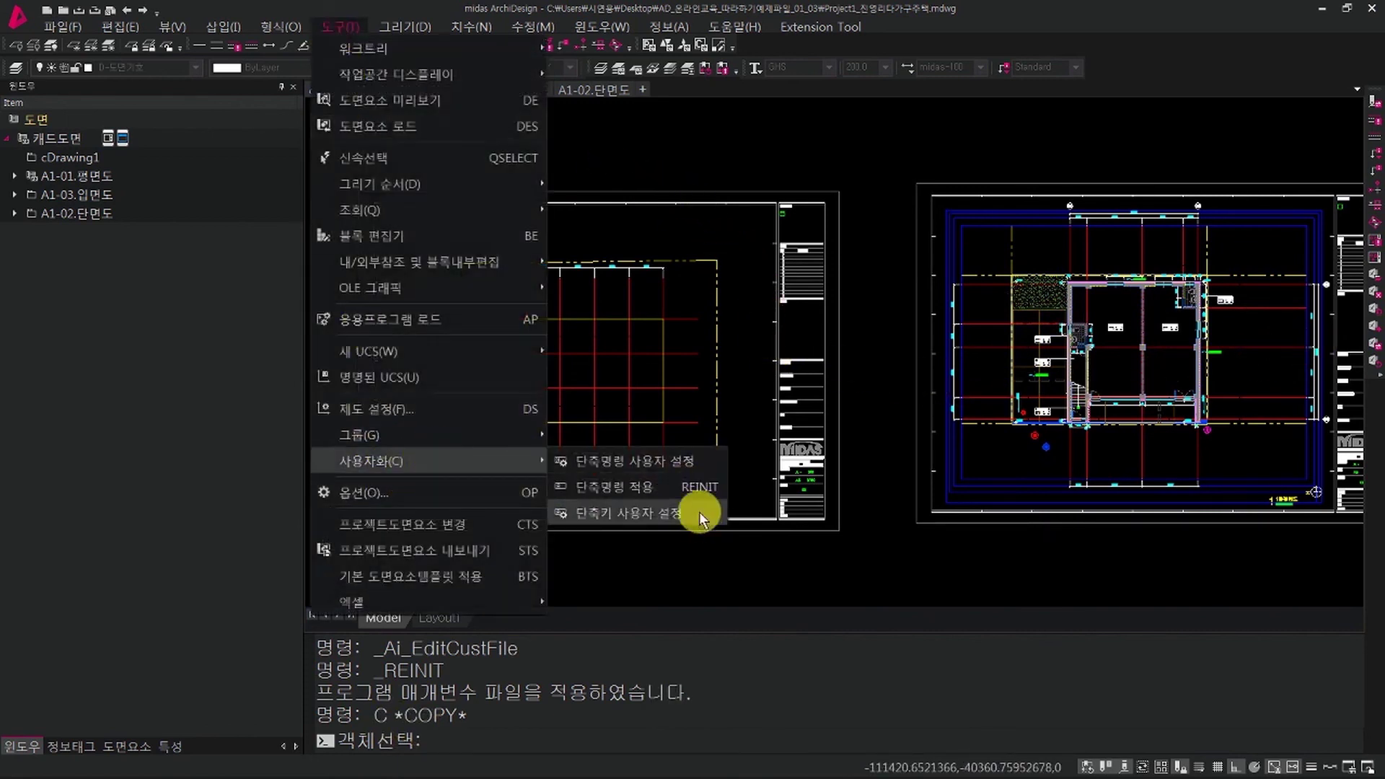
click(699, 512)
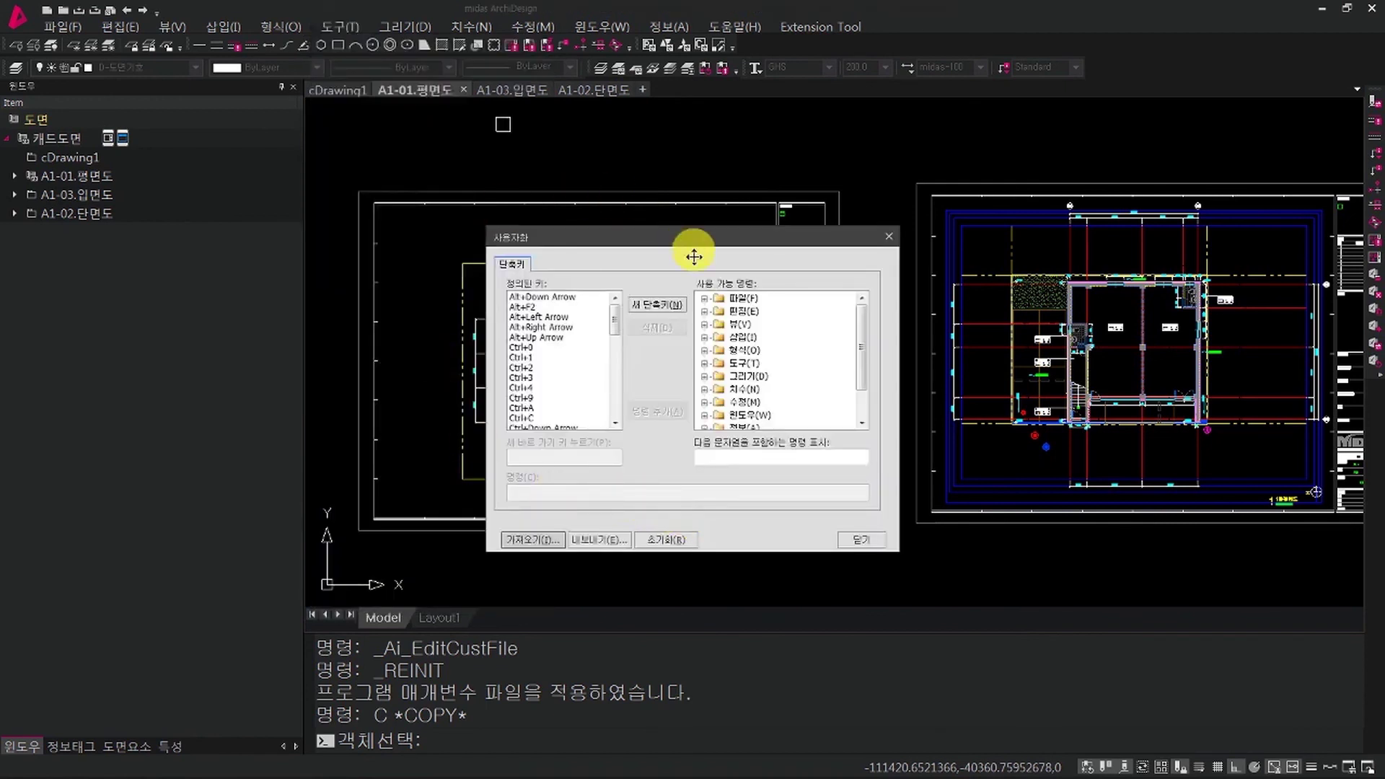
click(536, 377)
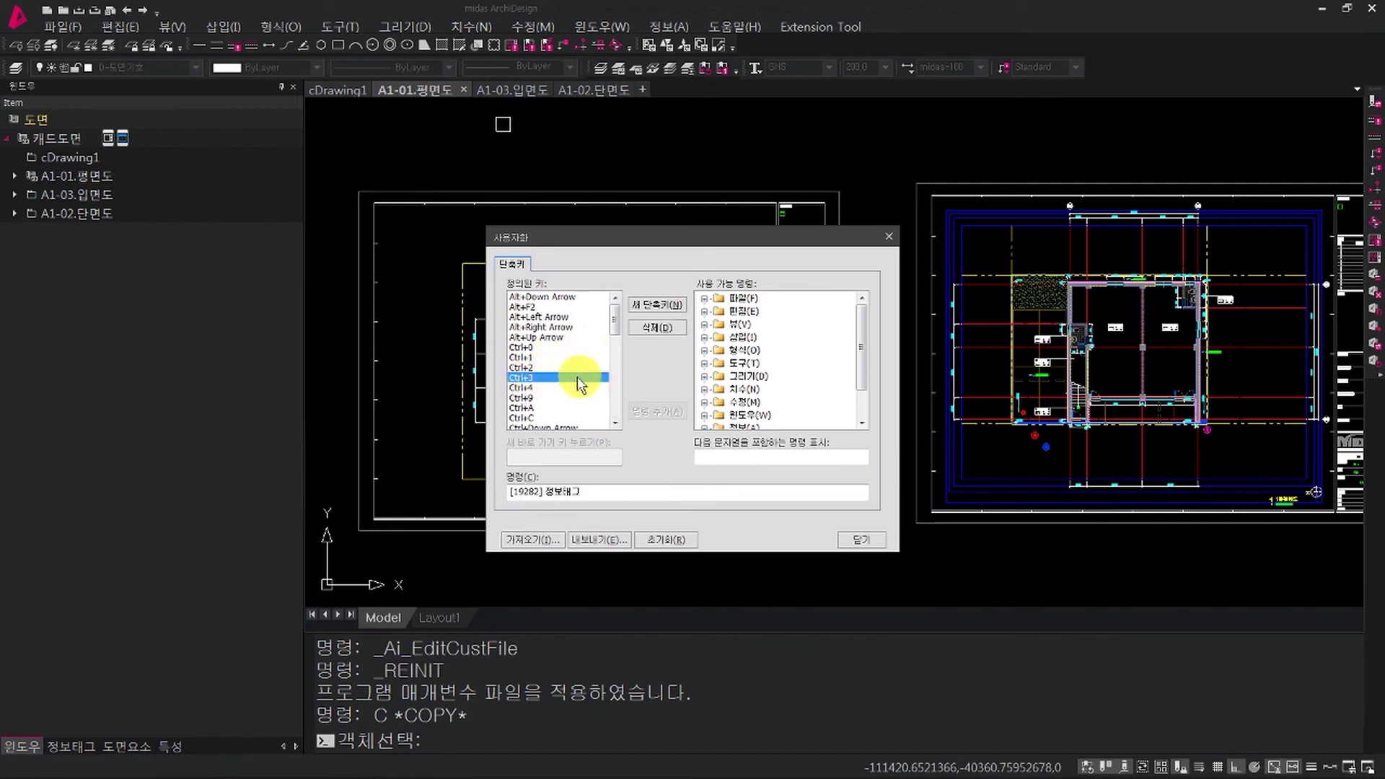
scroll(548, 364, down, 2)
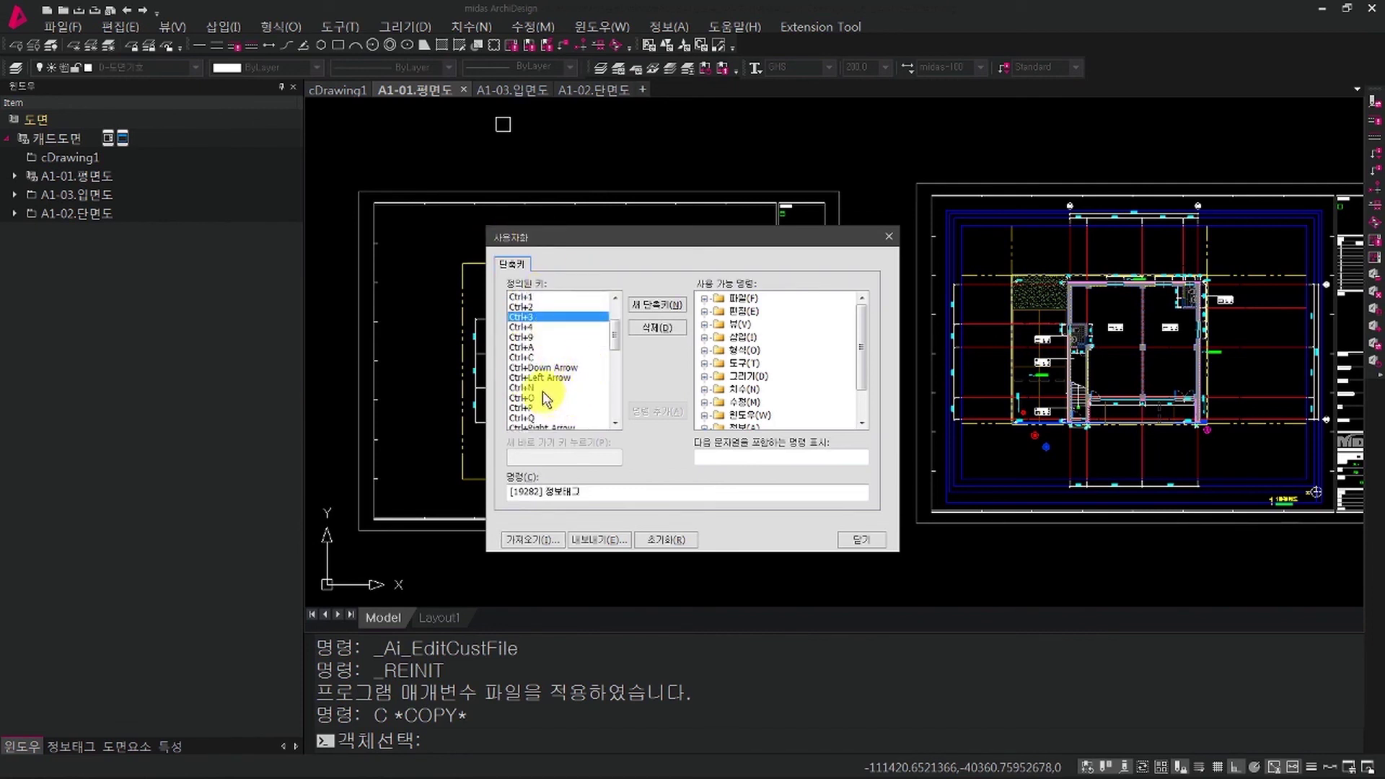
scroll(555, 389, down, 1)
scroll(552, 386, down, 1)
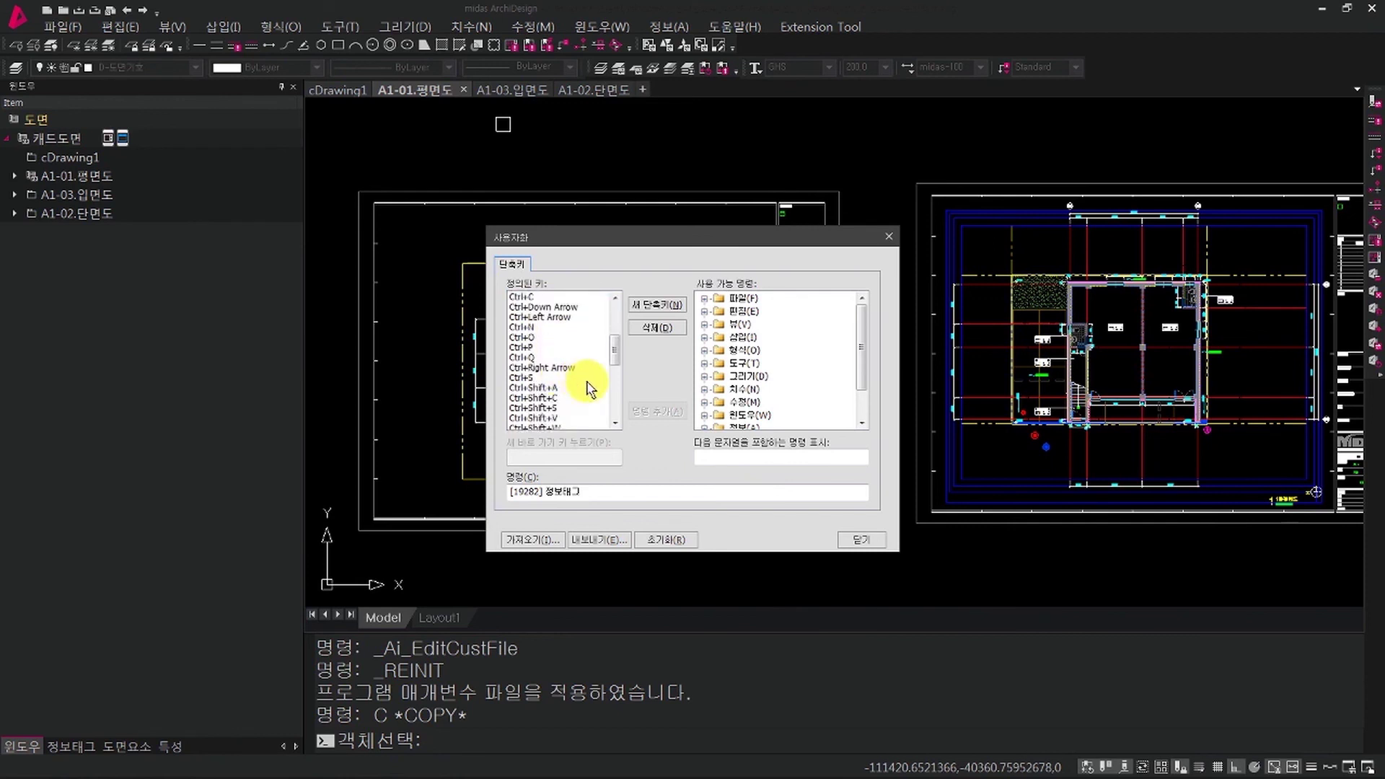
Step: Replace the command assigned to the Ctrl+S shortcut with export and close the customization dialog
click(562, 378)
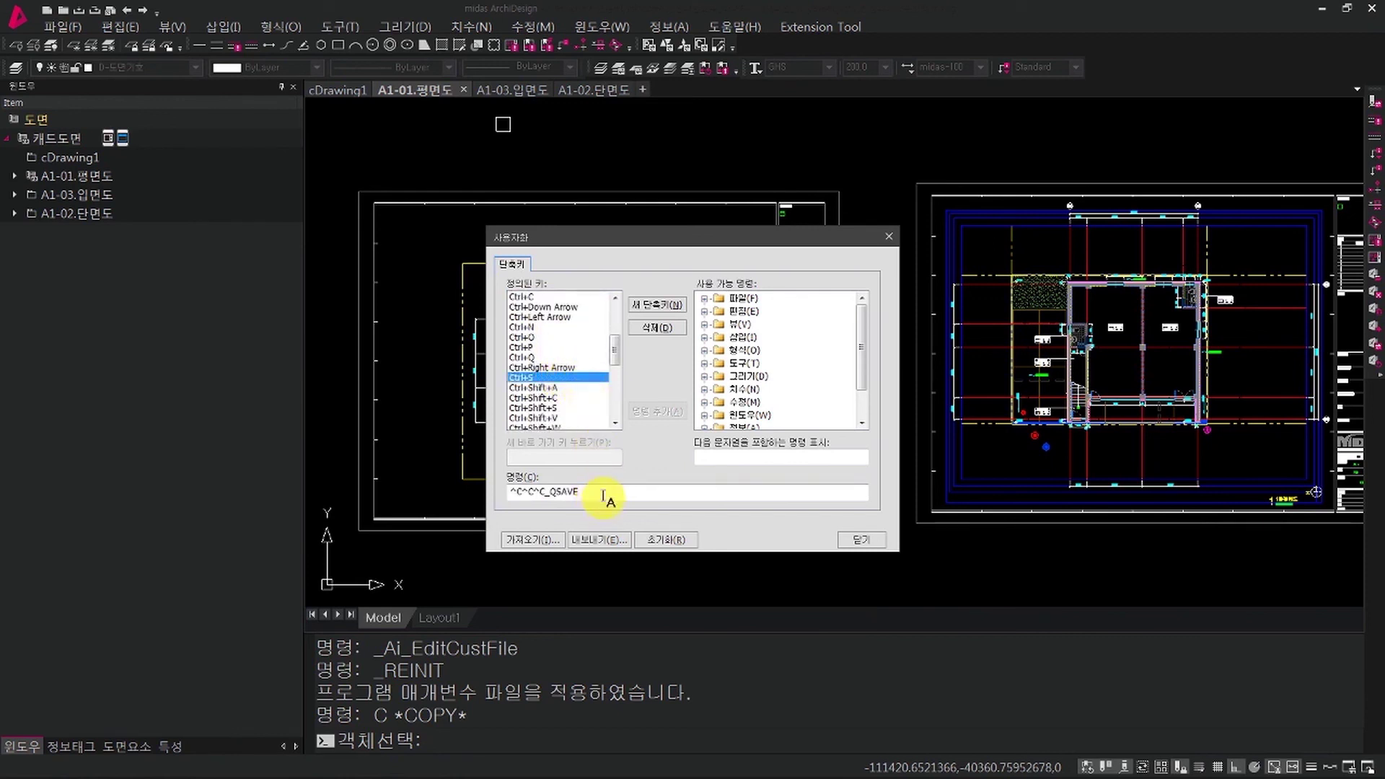
drag(591, 492, 411, 485)
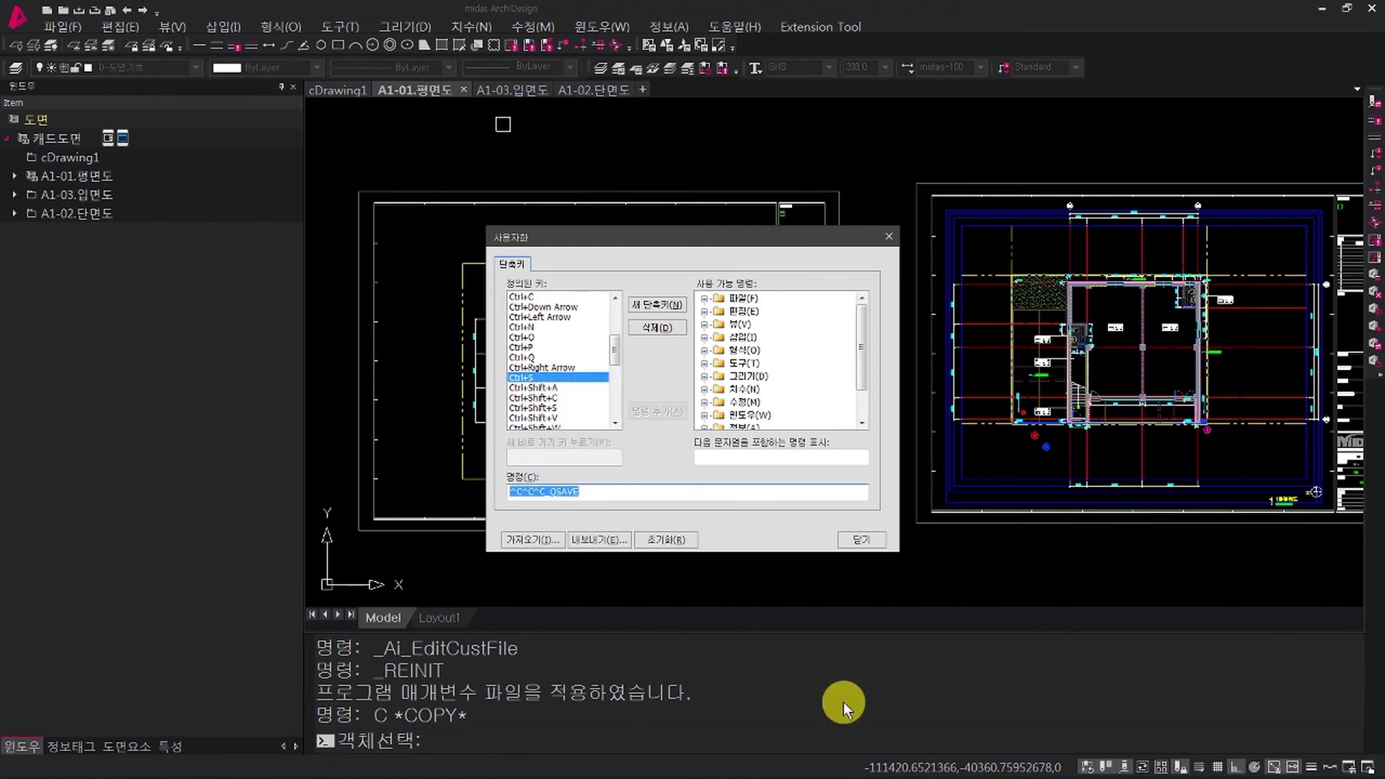
text(export)
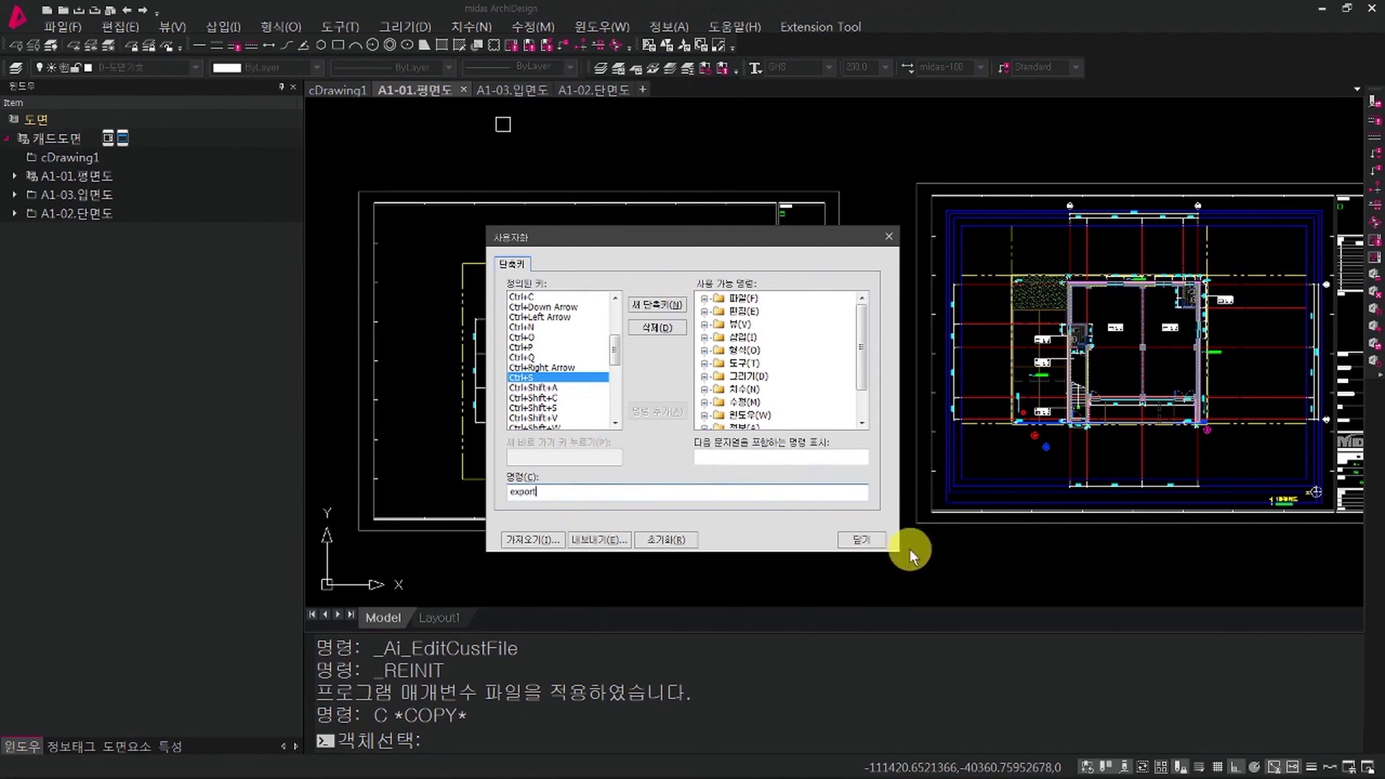
click(863, 540)
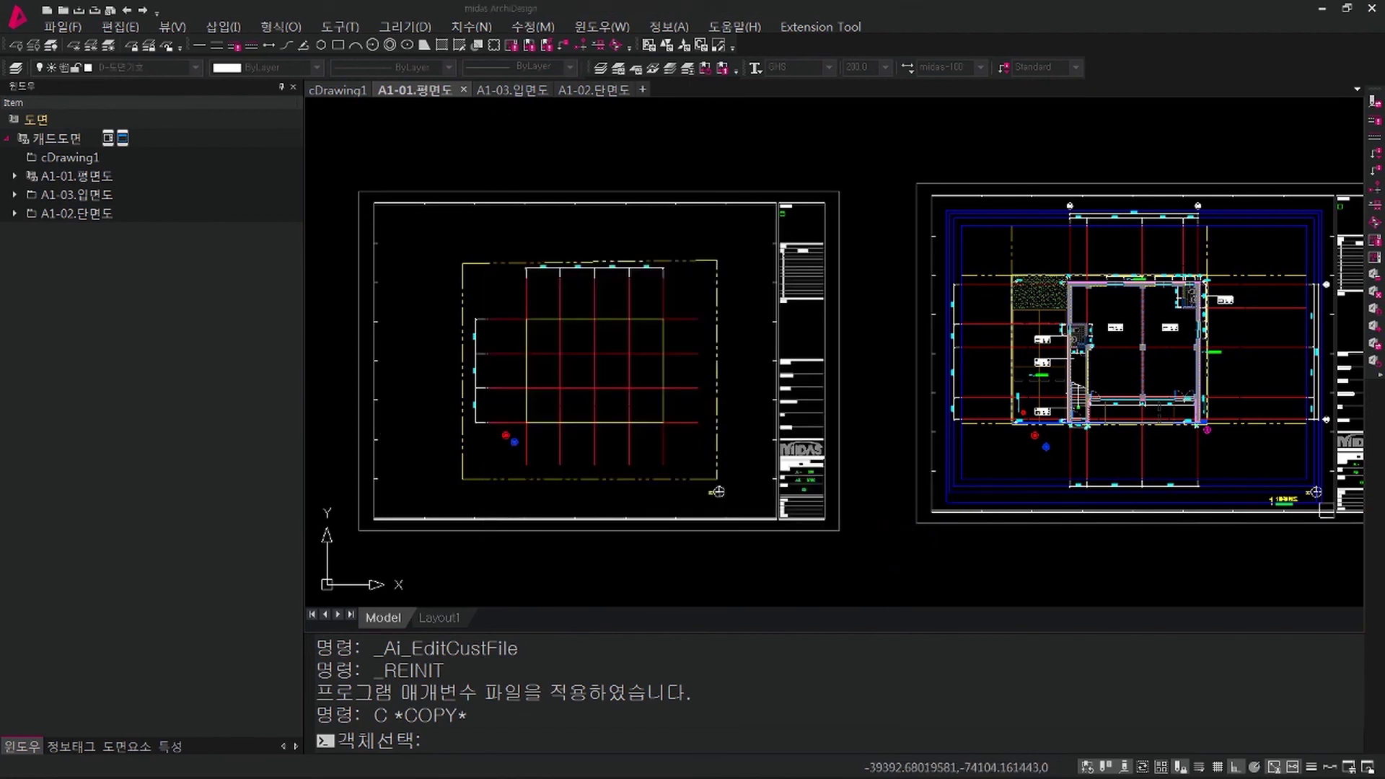